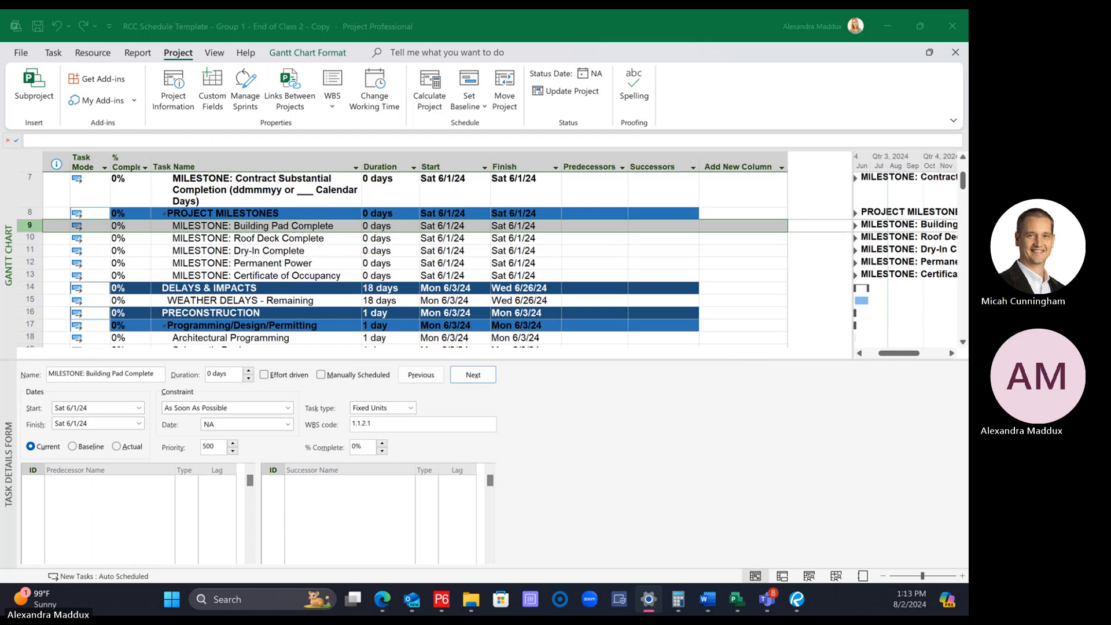
{"action": "left_click", "coordinate": [267, 251]}
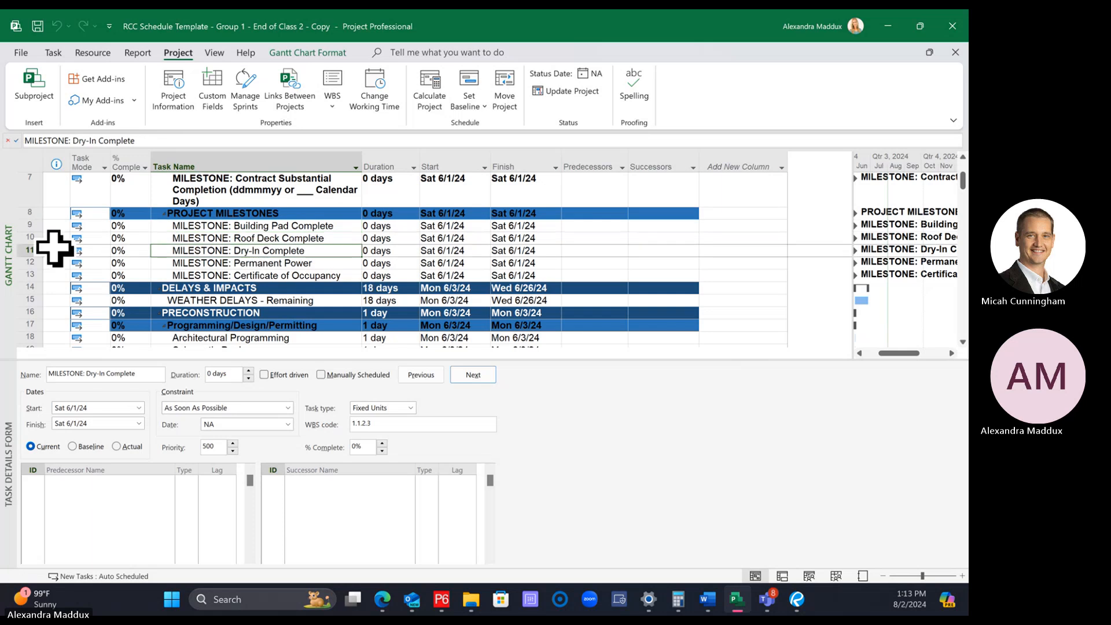
{"action": "left_click", "coordinate": [28, 226]}
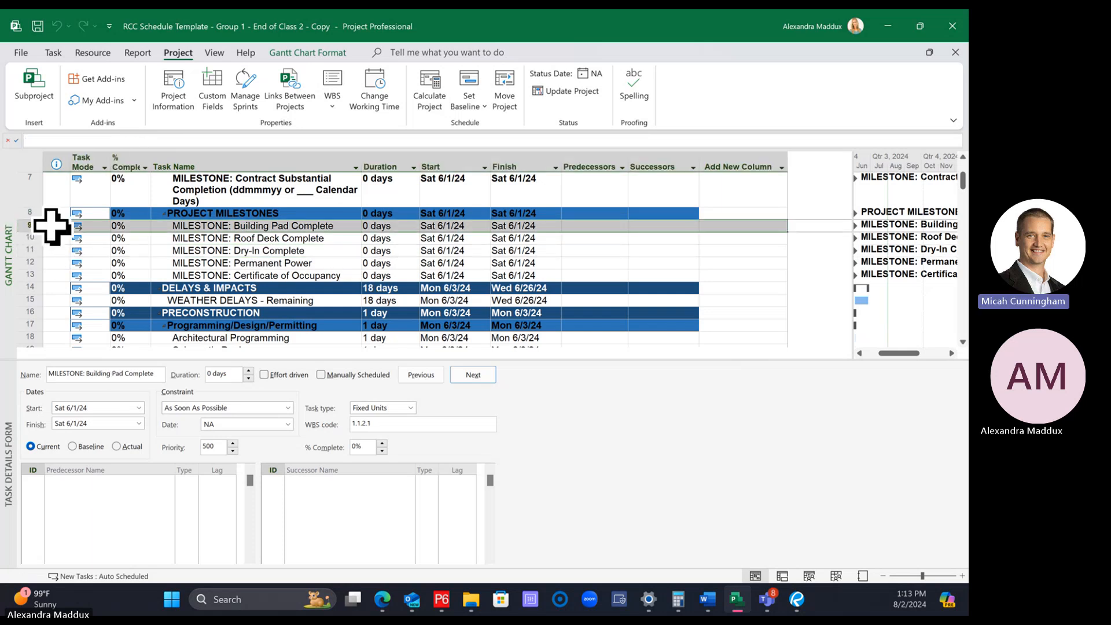
{"action": "left_click", "coordinate": [185, 253]}
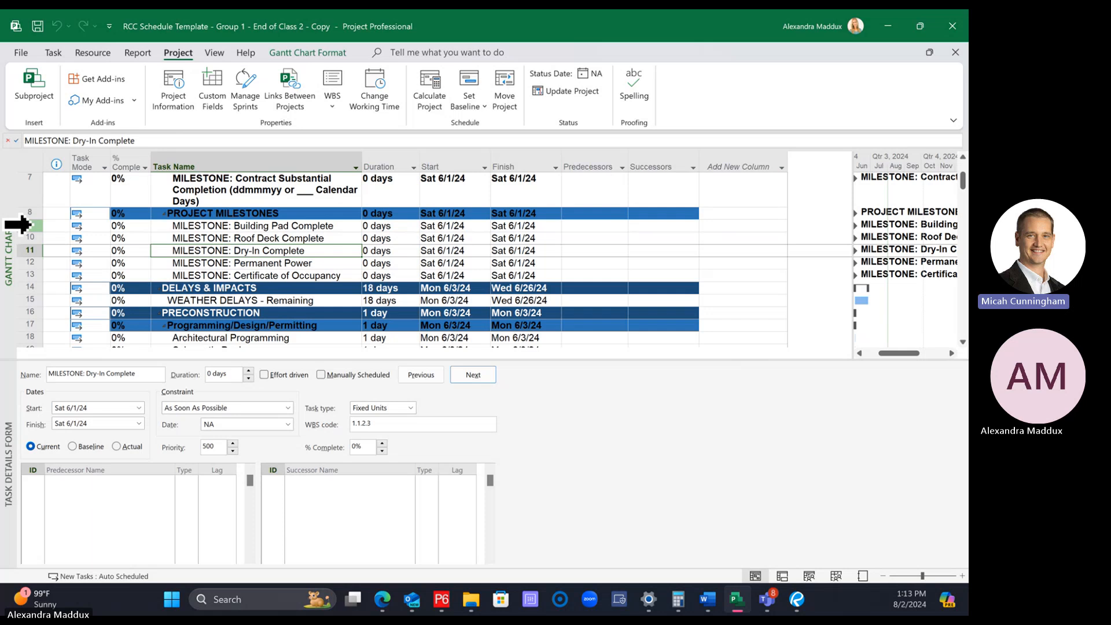
{"action": "right_click", "coordinate": [30, 226]}
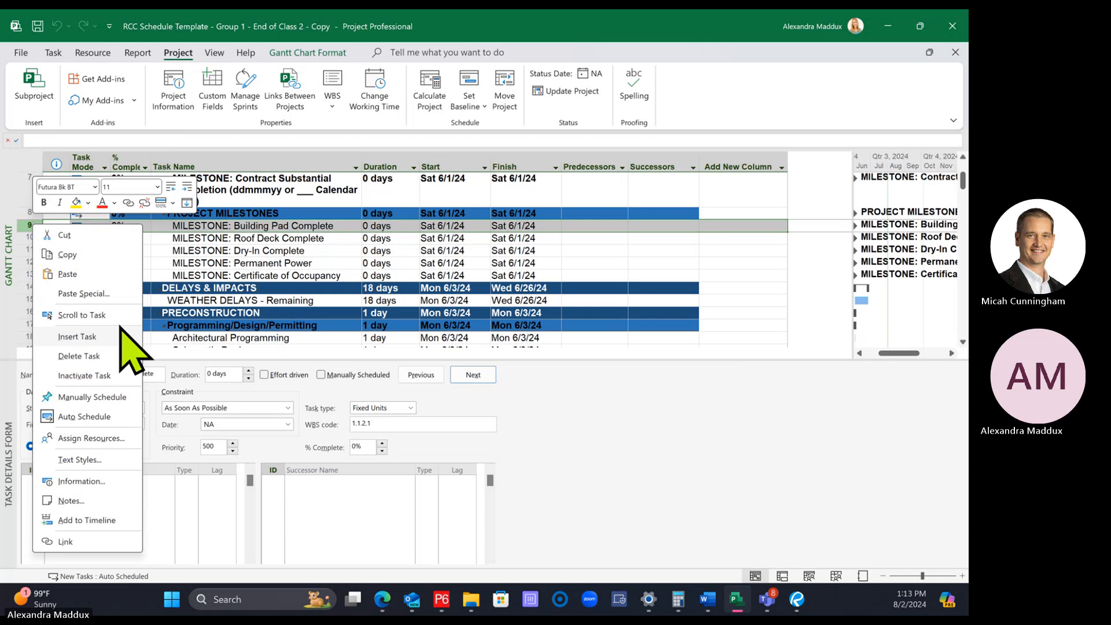
{"action": "left_click", "coordinate": [48, 231]}
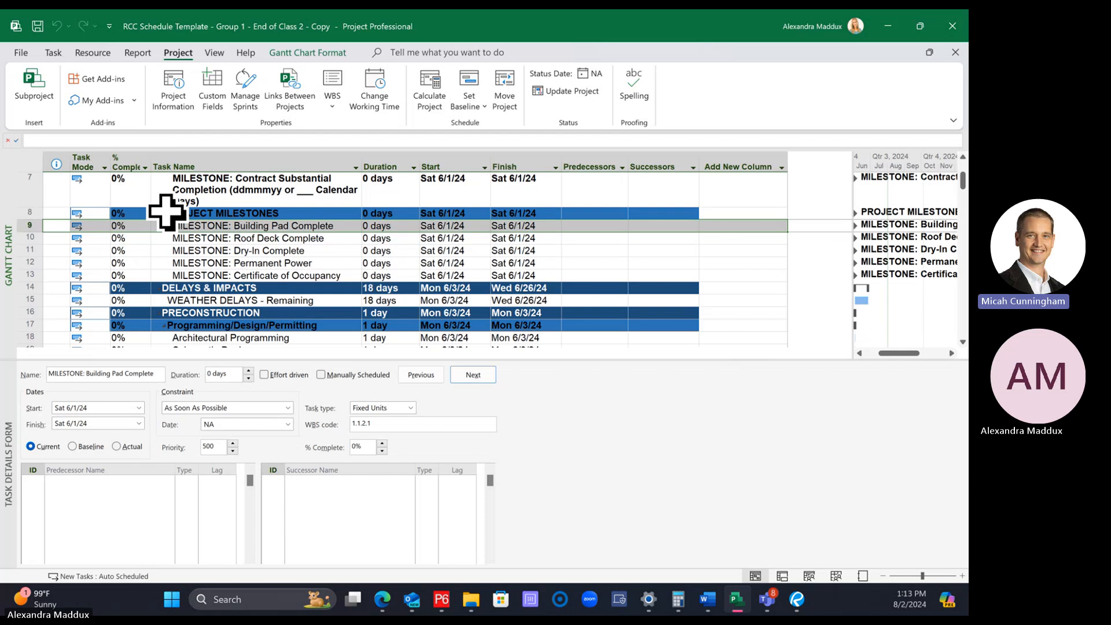
{"action": "left_click", "coordinate": [191, 260]}
{"action": "left_click", "coordinate": [173, 273]}
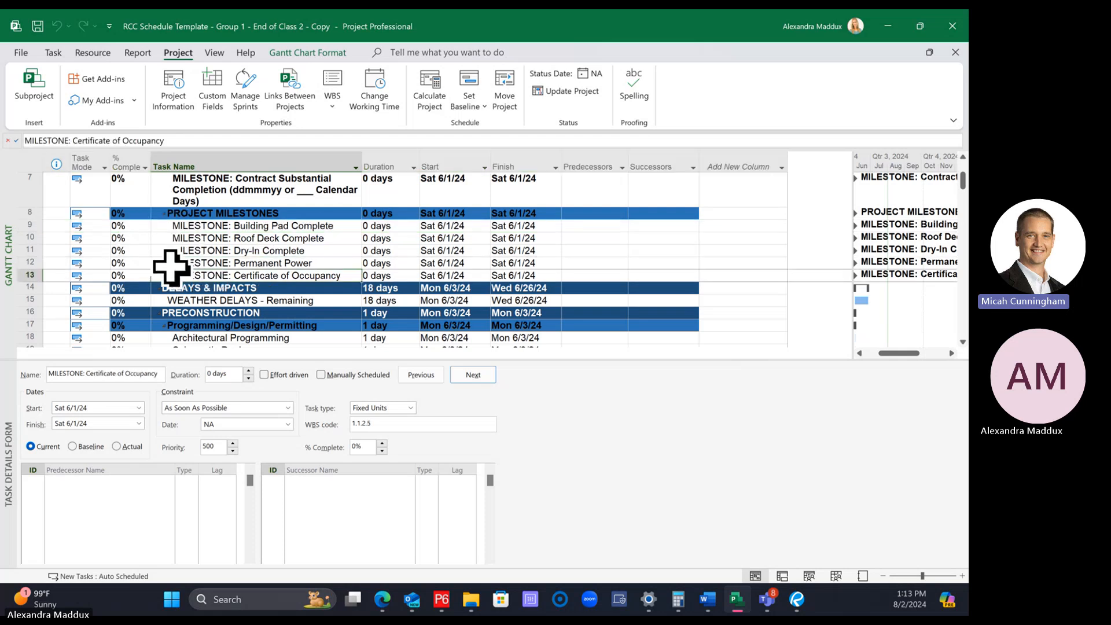
{"action": "left_click", "coordinate": [254, 262]}
{"action": "left_click", "coordinate": [255, 274]}
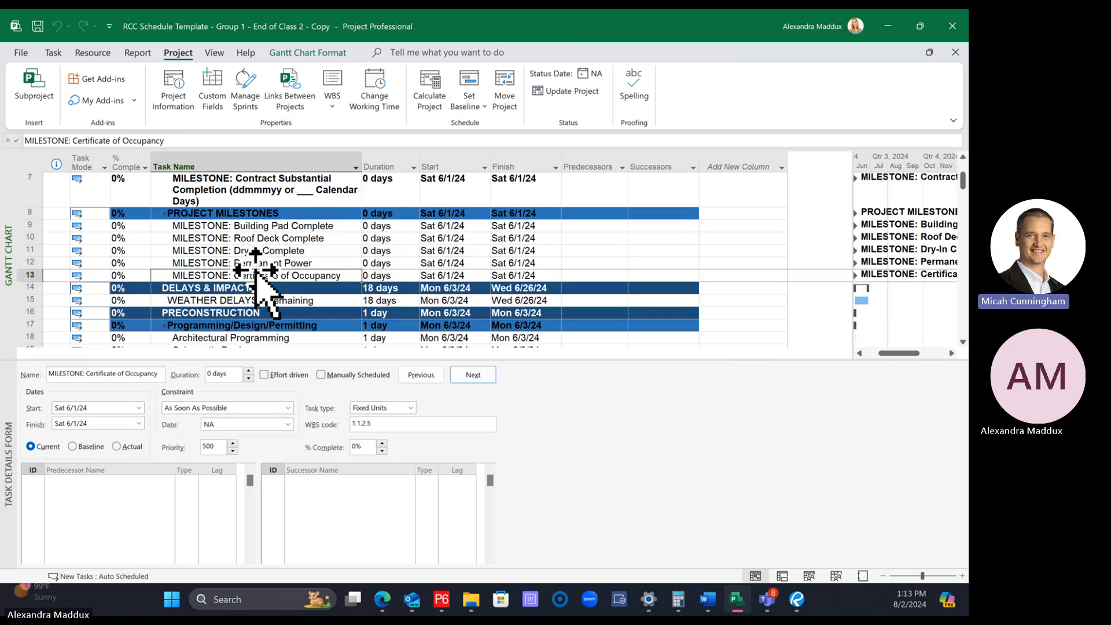
{"action": "left_click", "coordinate": [252, 265]}
Insert a task above the Certificate of Occupancy milestone and name it "MILESTONE: Conditioned Air"
{"action": "left_click", "coordinate": [23, 276]}
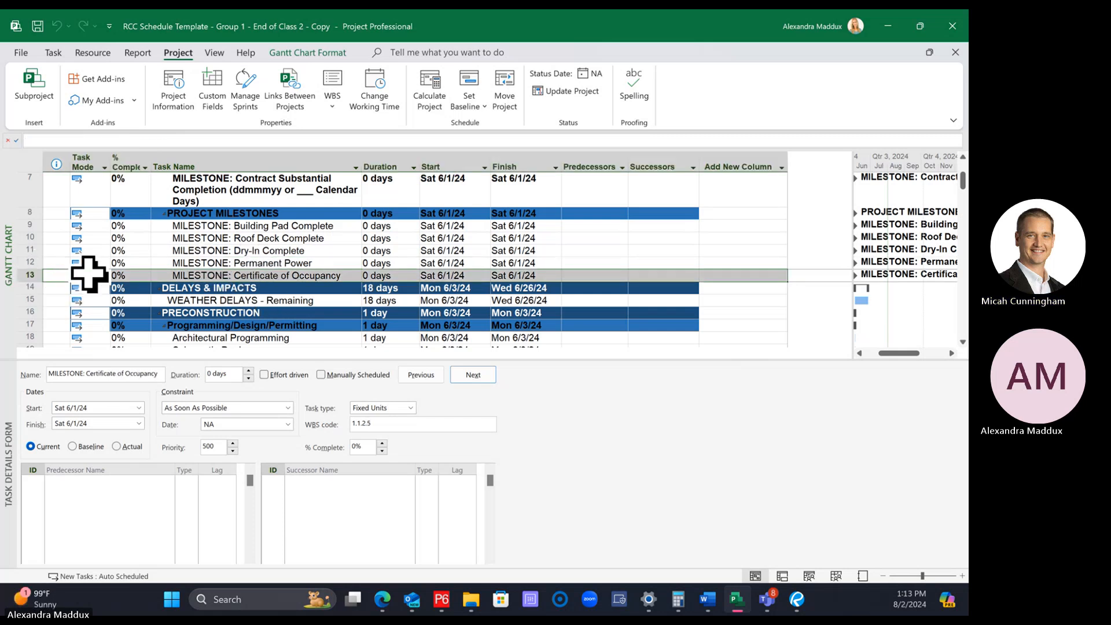
{"action": "right_click", "coordinate": [28, 277]}
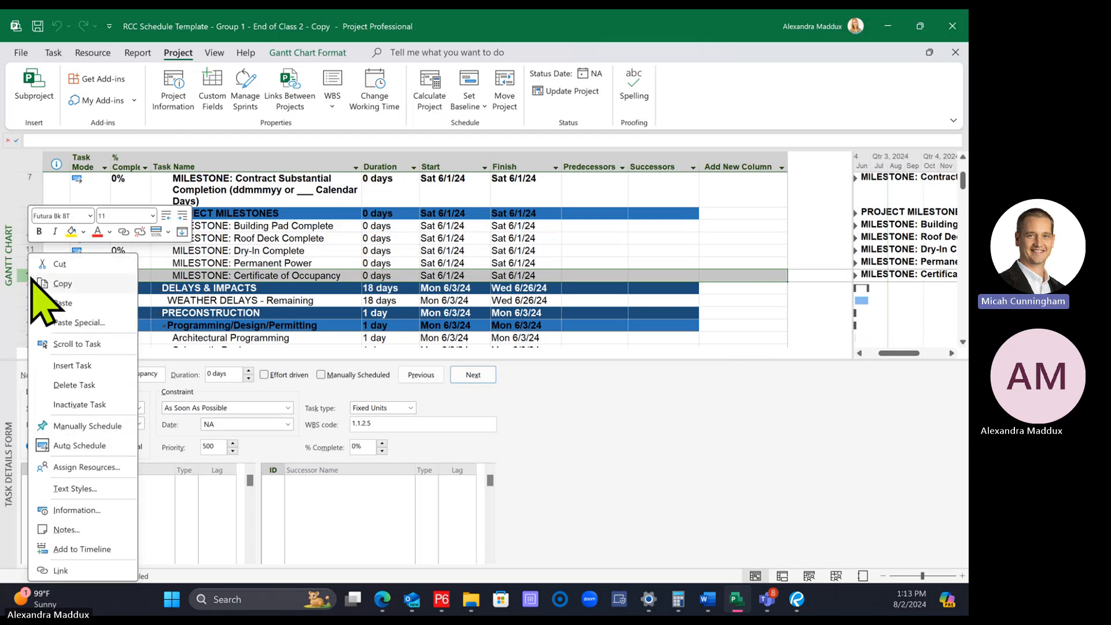
{"action": "left_click", "coordinate": [77, 368]}
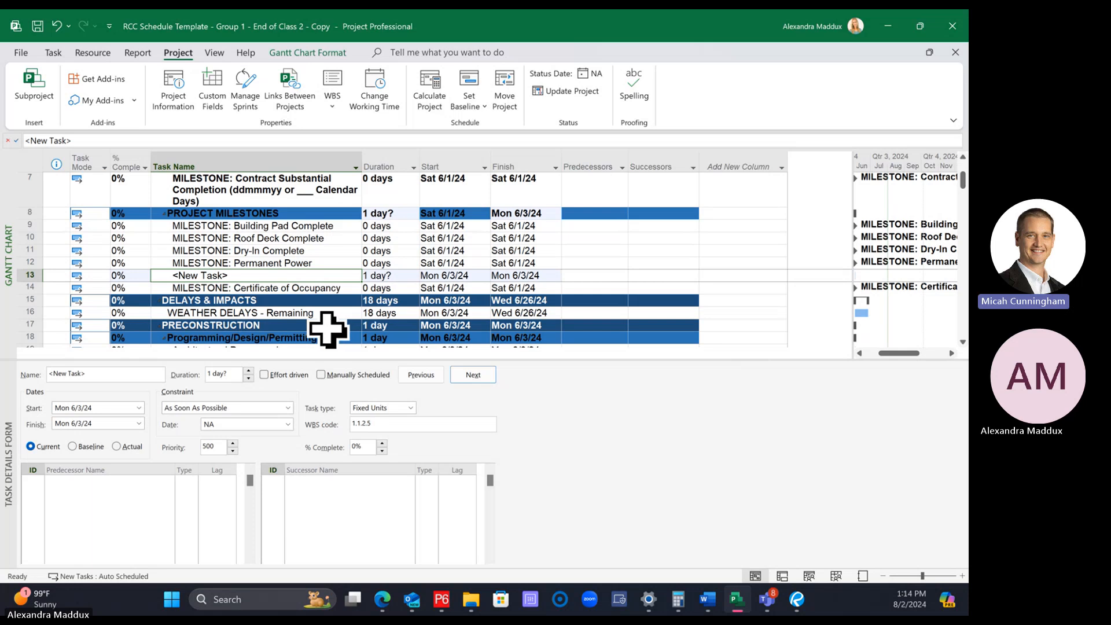
{"action": "type", "text": "MILES"}
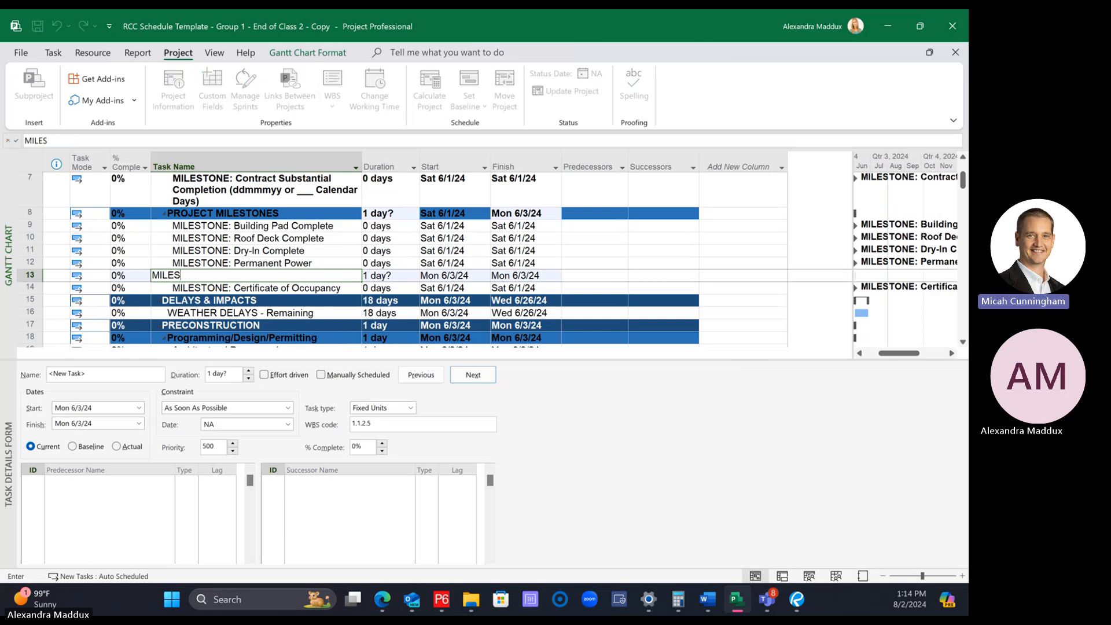
{"action": "type", "text": "WTONE: Conditioned Air"}
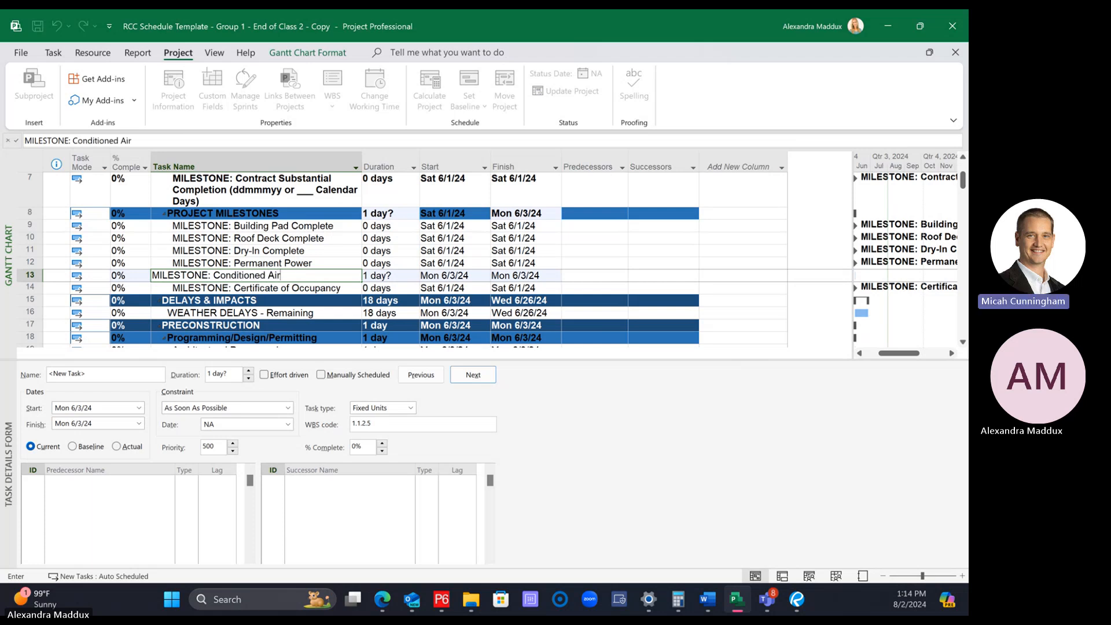
{"action": "key", "text": "Return"}
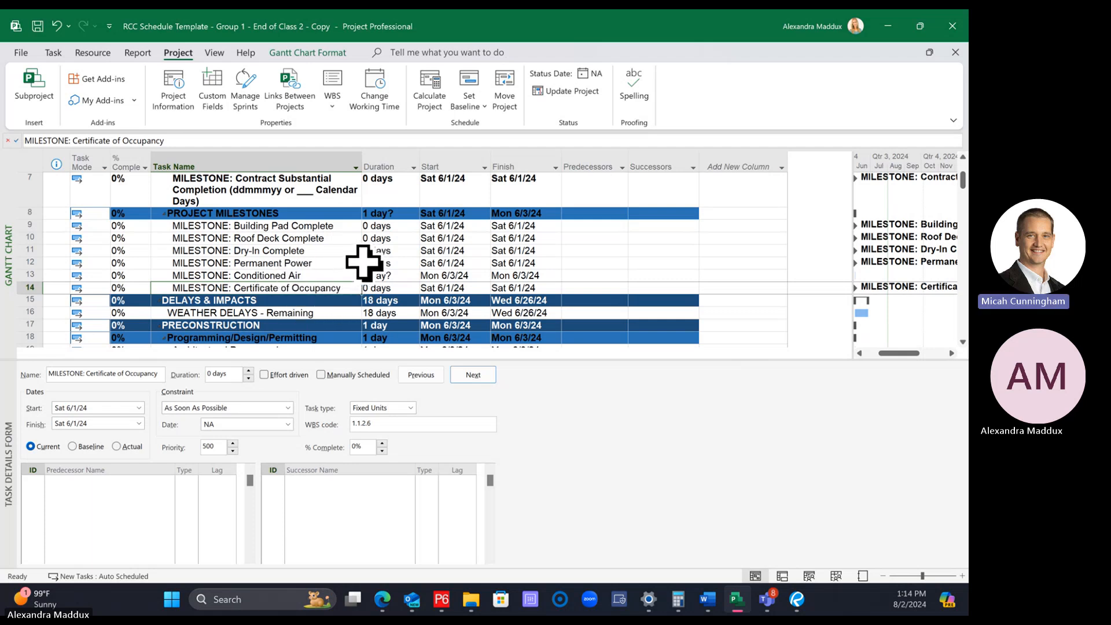
Widen the Gantt chart area beside the task table so the milestone markers and their names fit
{"action": "left_click", "coordinate": [324, 276]}
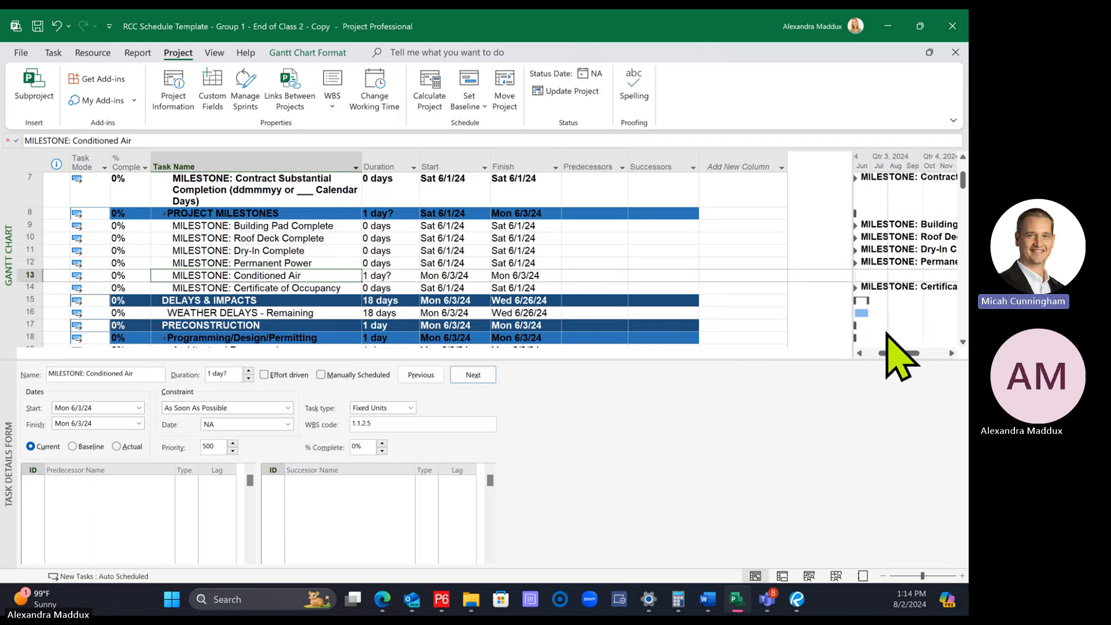
{"action": "left_click_drag", "start_coordinate": [889, 352], "coordinate": [883, 352]}
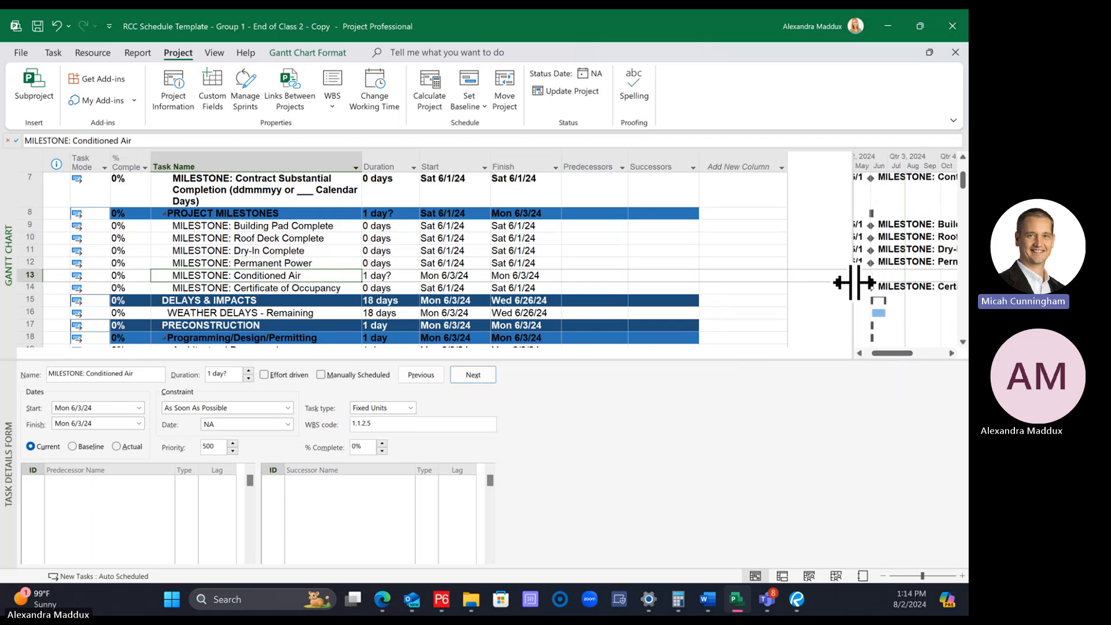
{"action": "left_click_drag", "start_coordinate": [854, 282], "coordinate": [717, 293]}
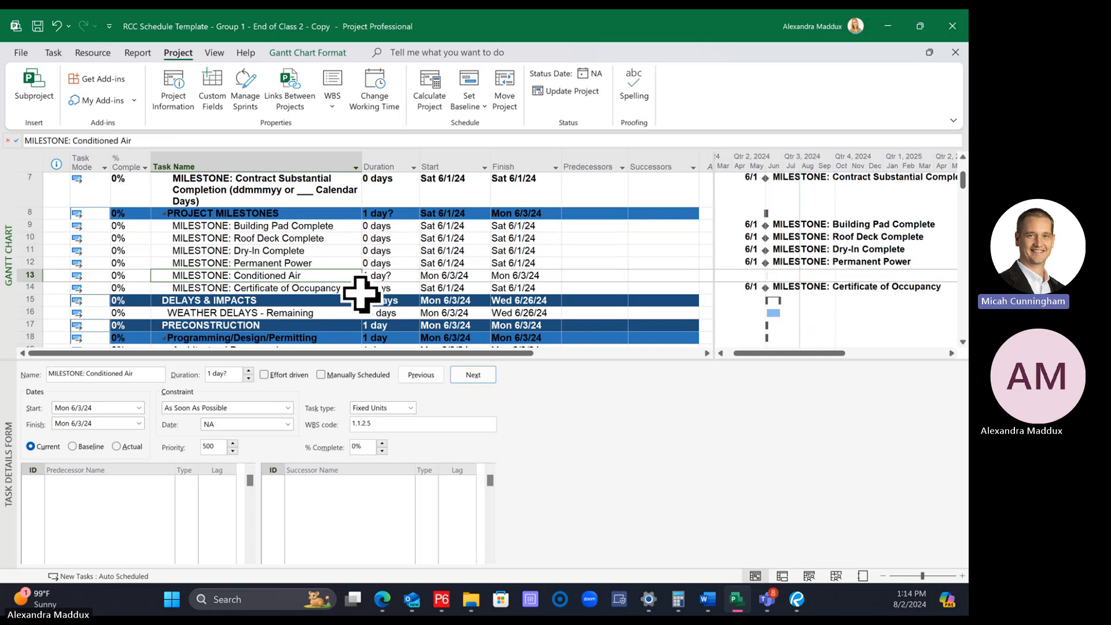
Set the duration of the Conditioned Air milestone to 0 days
{"action": "left_click", "coordinate": [392, 277]}
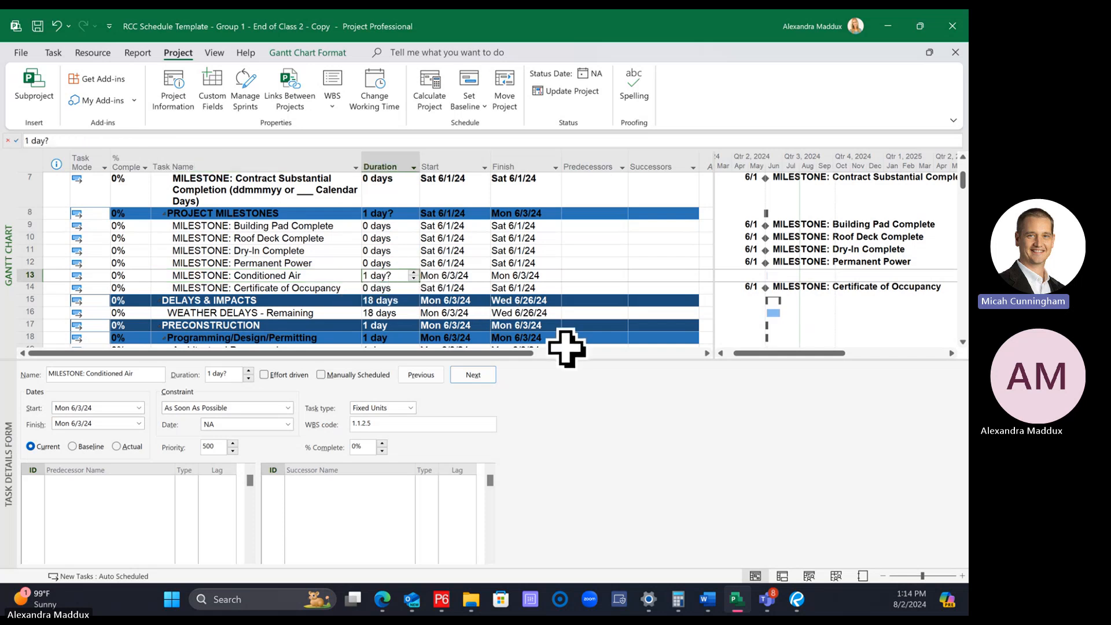
{"action": "type", "text": "0"}
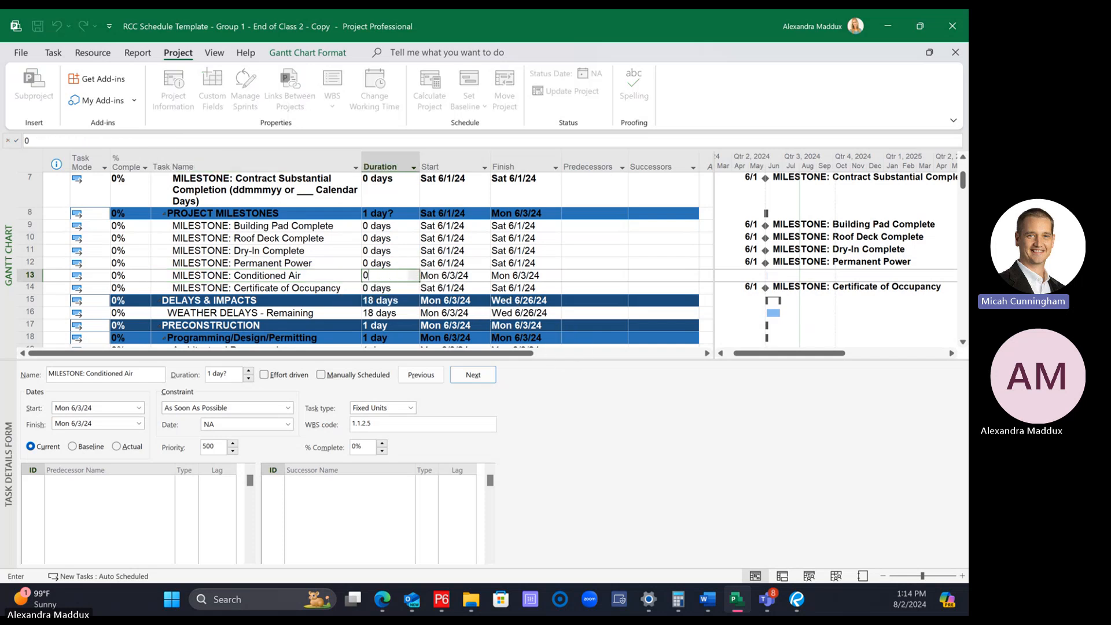
{"action": "key", "text": "Escape"}
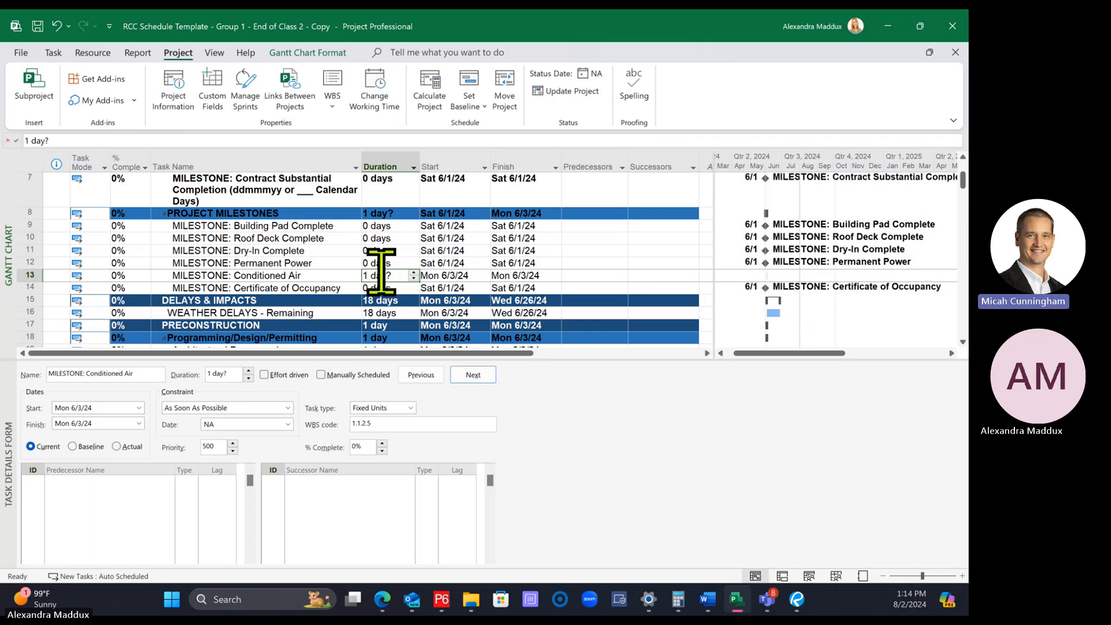
{"action": "type", "text": "0"}
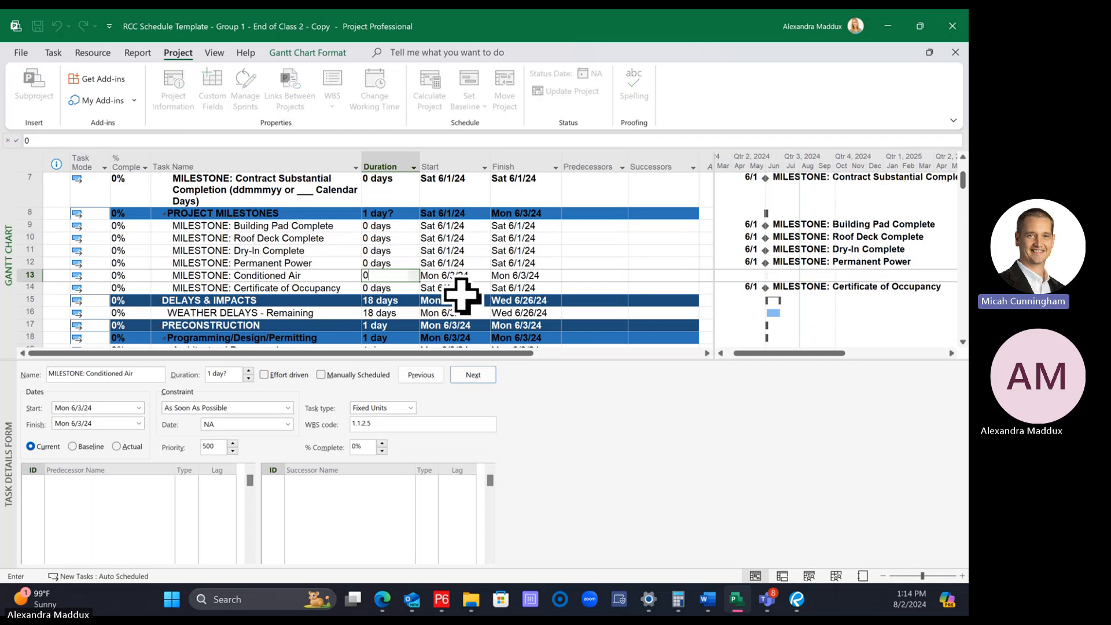
{"action": "key", "text": "Return"}
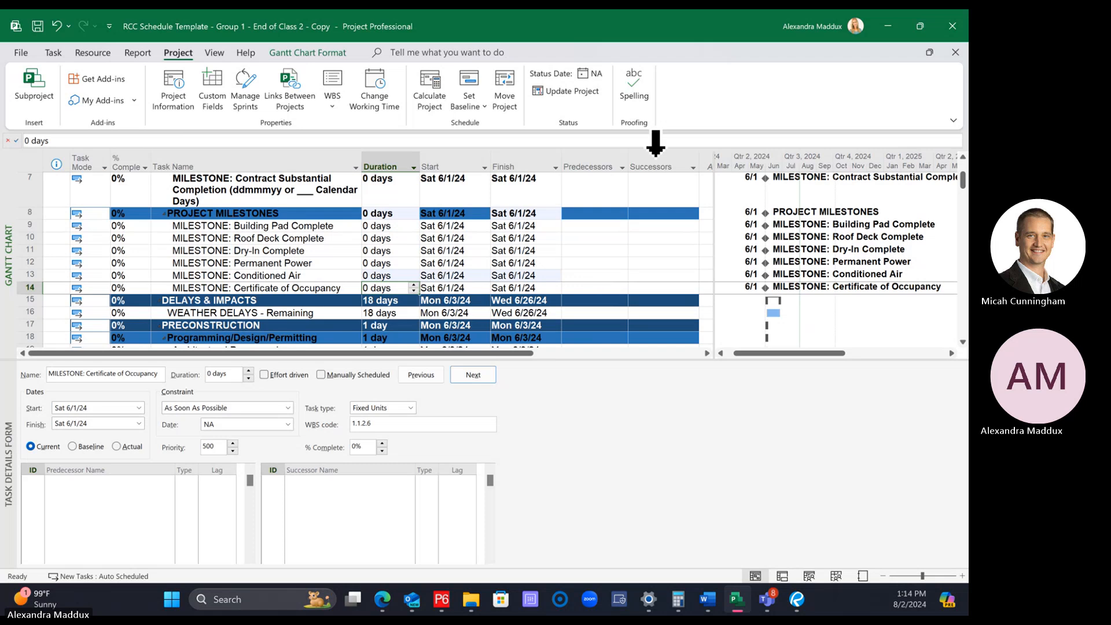
{"action": "left_click", "coordinate": [54, 52]}
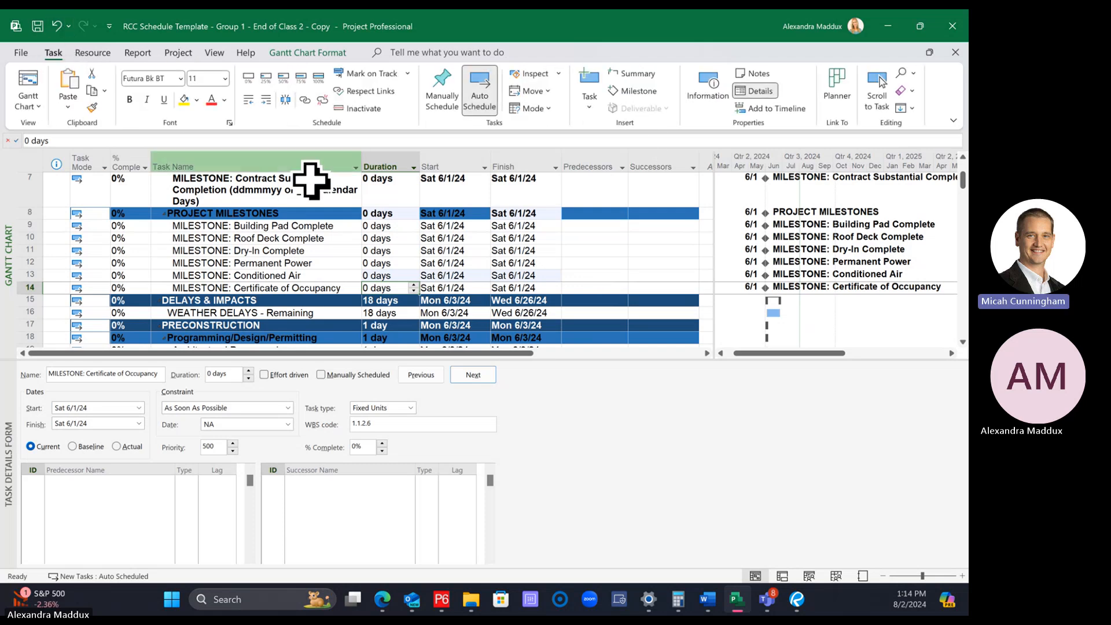
{"action": "left_click", "coordinate": [287, 262]}
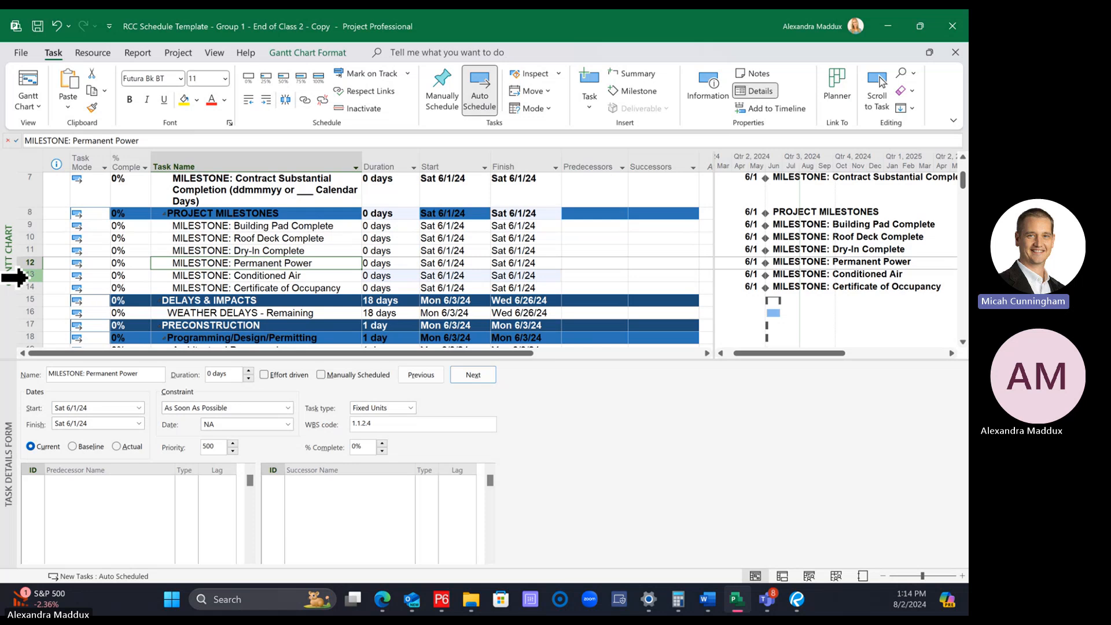
{"action": "left_click", "coordinate": [24, 276]}
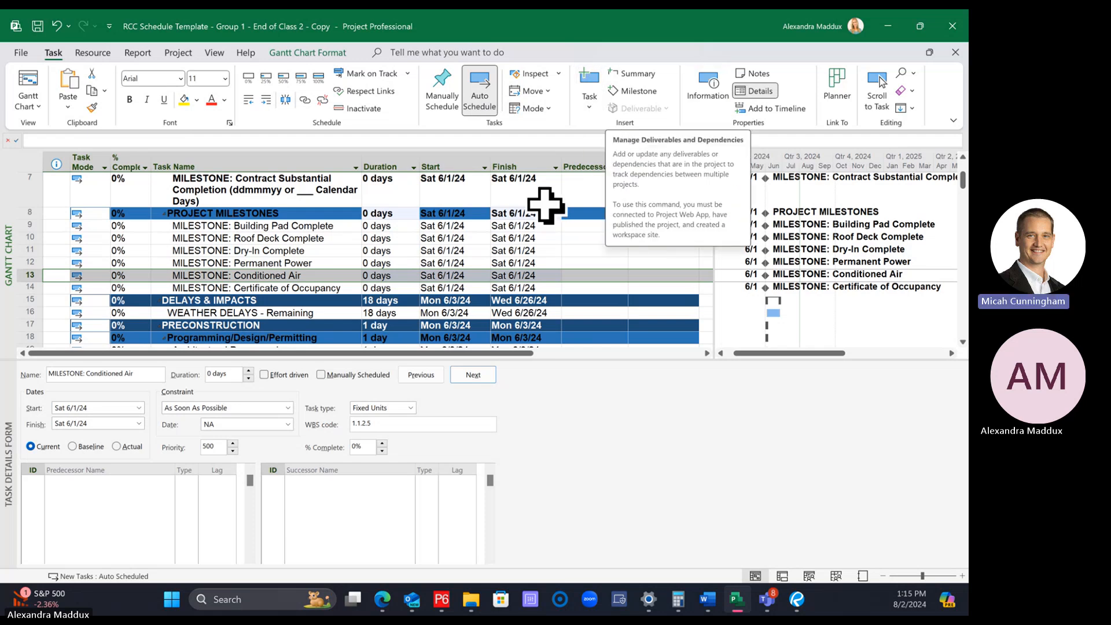
{"action": "left_click", "coordinate": [383, 274]}
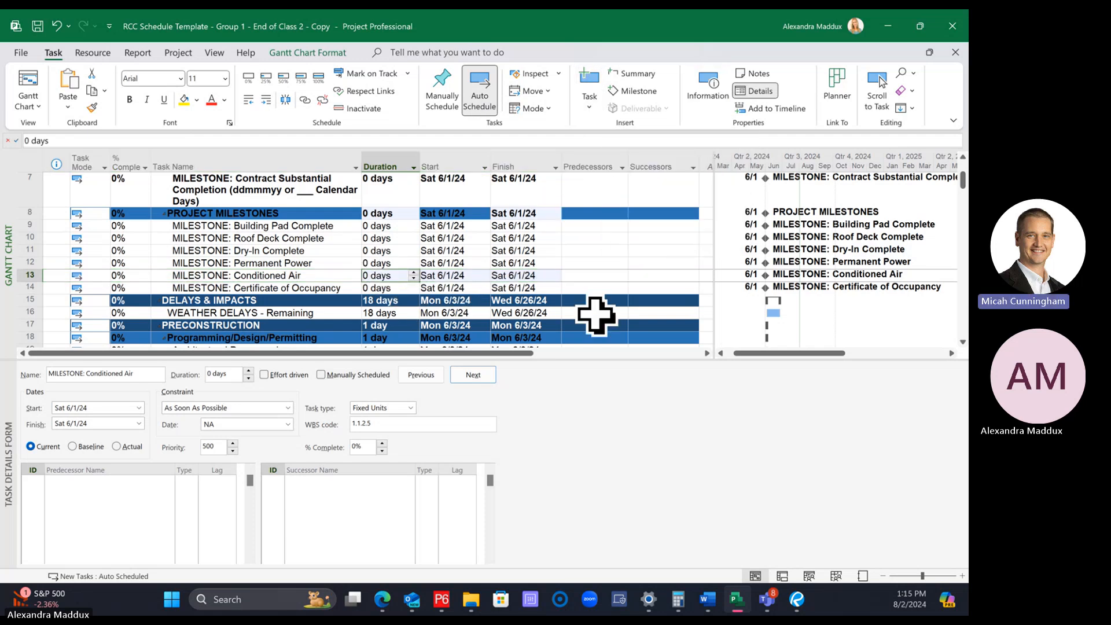
{"action": "key", "text": "Return"}
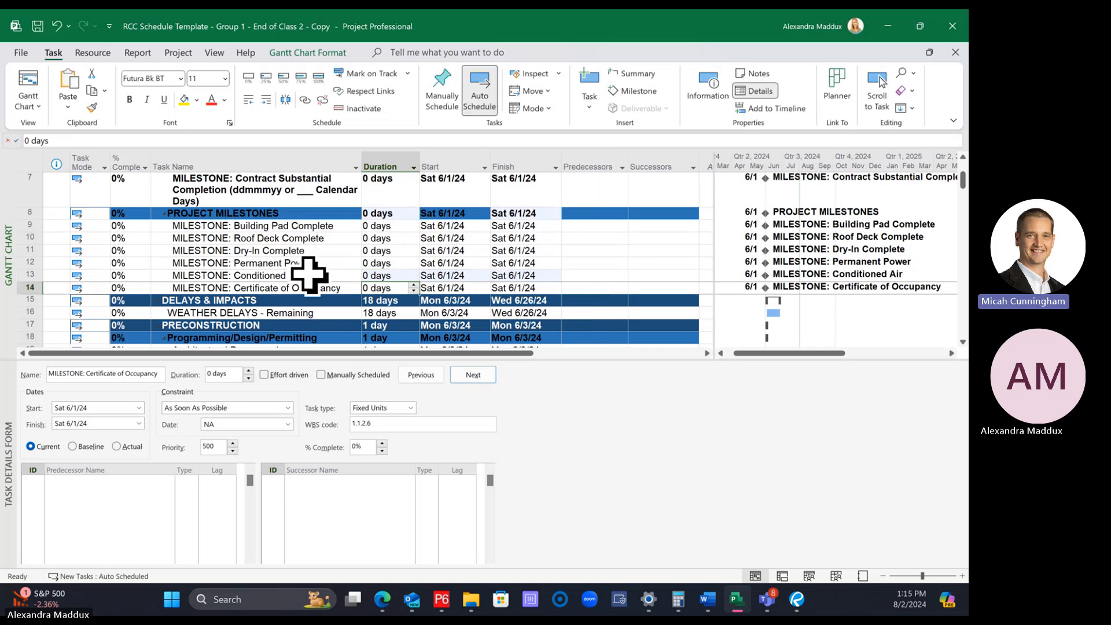
{"action": "left_click", "coordinate": [290, 263]}
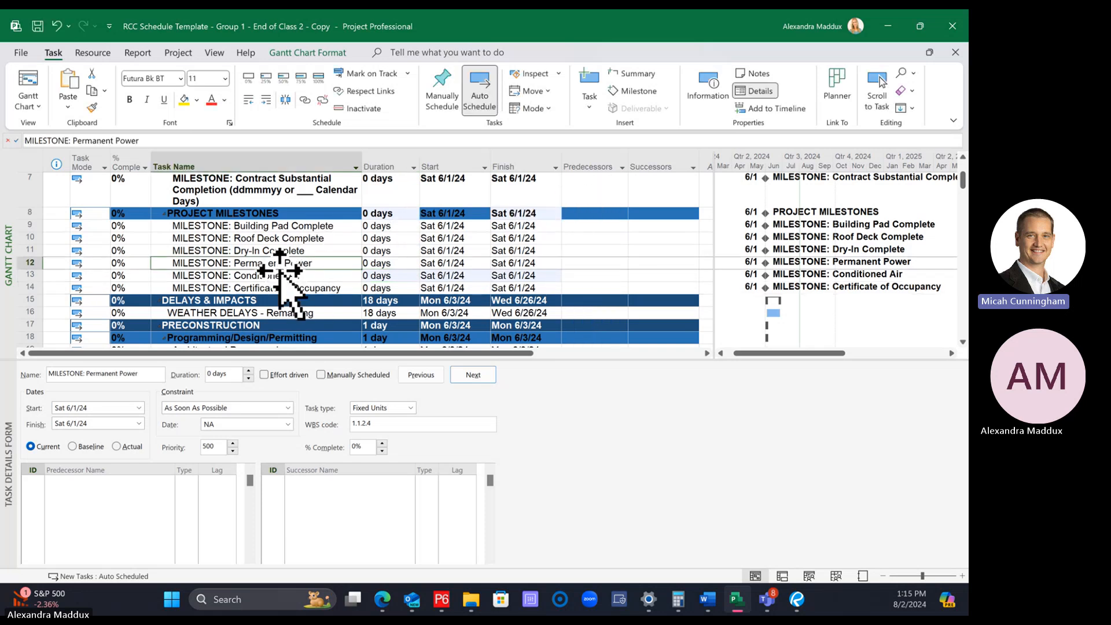
{"action": "left_click", "coordinate": [228, 275]}
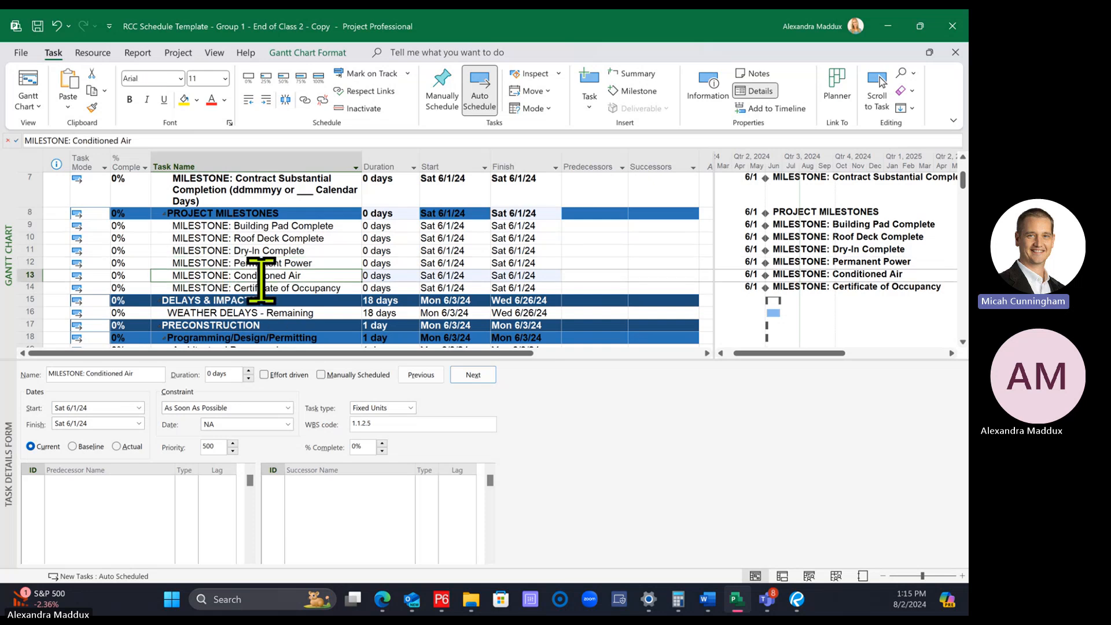
Delete the Conditioned Air milestone from the project milestones
{"action": "left_click", "coordinate": [24, 278]}
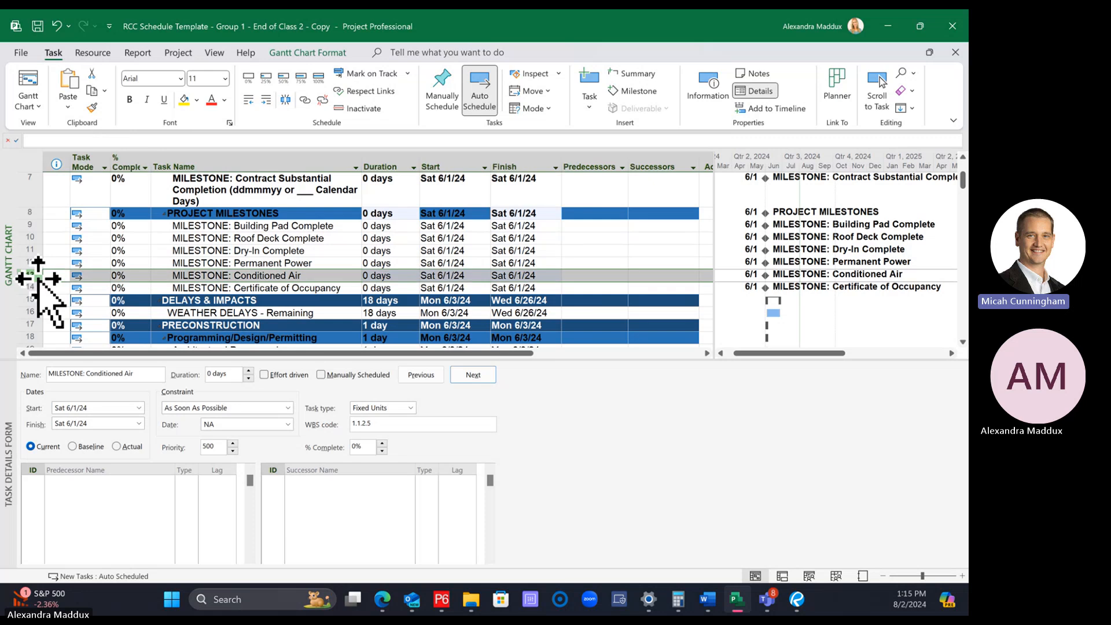
{"action": "right_click", "coordinate": [26, 277]}
{"action": "left_click", "coordinate": [95, 398]}
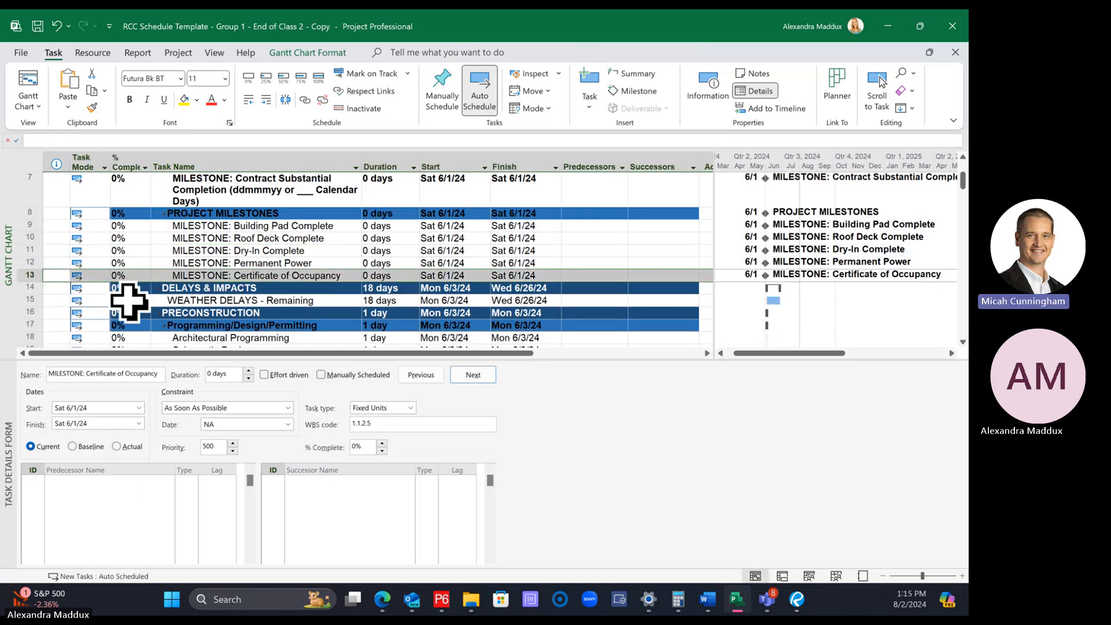
Insert a new unnamed task directly above the Certificate of Occupancy milestone
{"action": "right_click", "coordinate": [30, 276]}
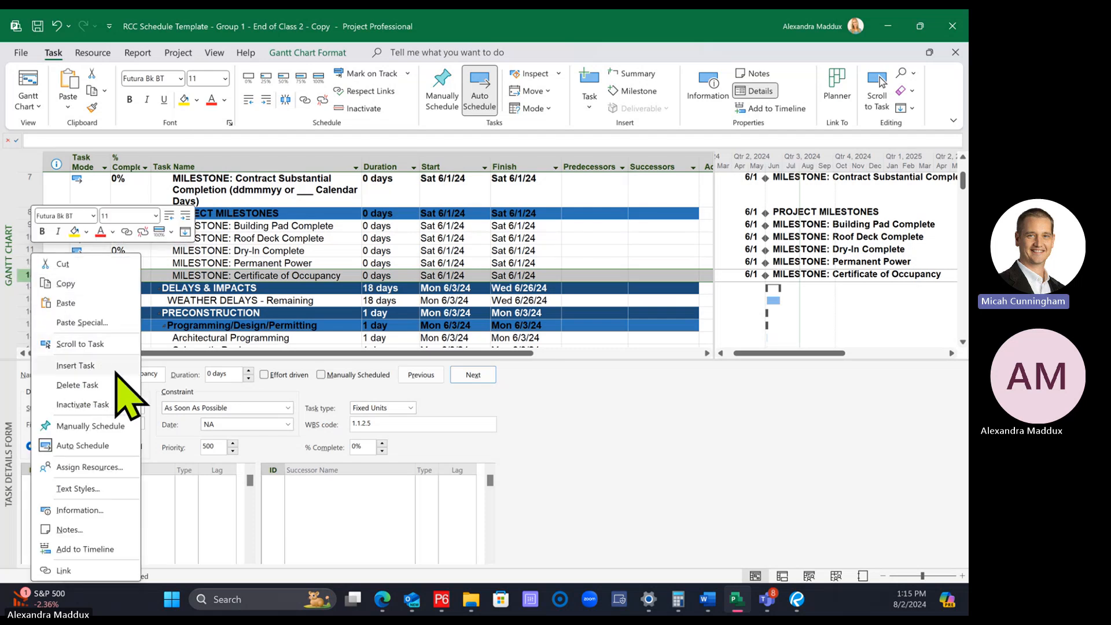
{"action": "left_click", "coordinate": [81, 366]}
{"action": "left_click", "coordinate": [315, 239]}
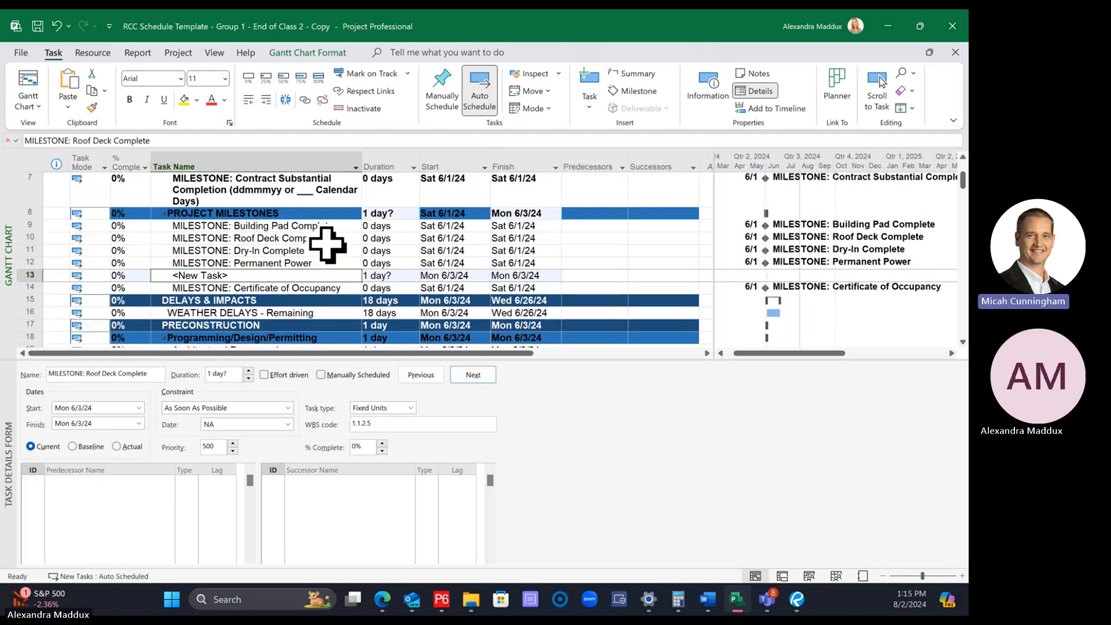
{"action": "left_click", "coordinate": [31, 273]}
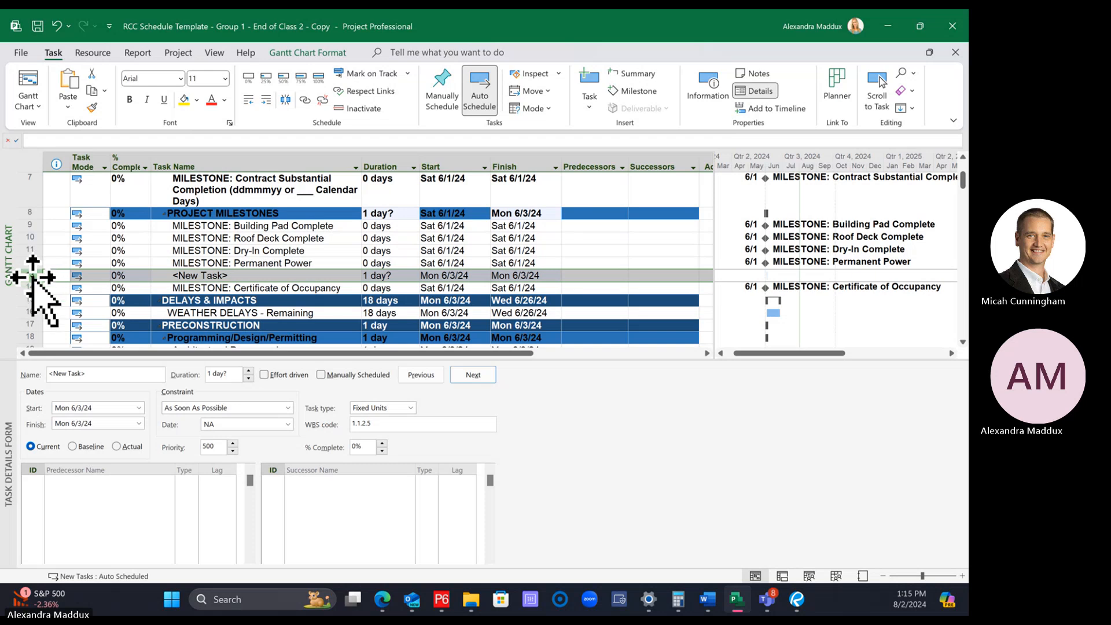
{"action": "left_click", "coordinate": [237, 300]}
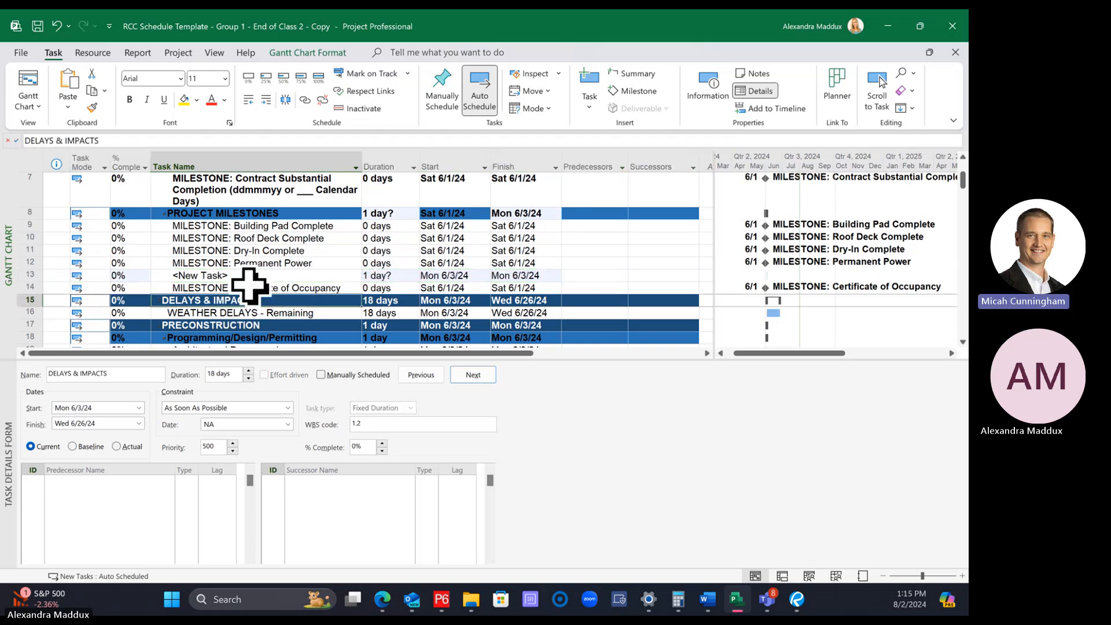
{"action": "left_click", "coordinate": [247, 287]}
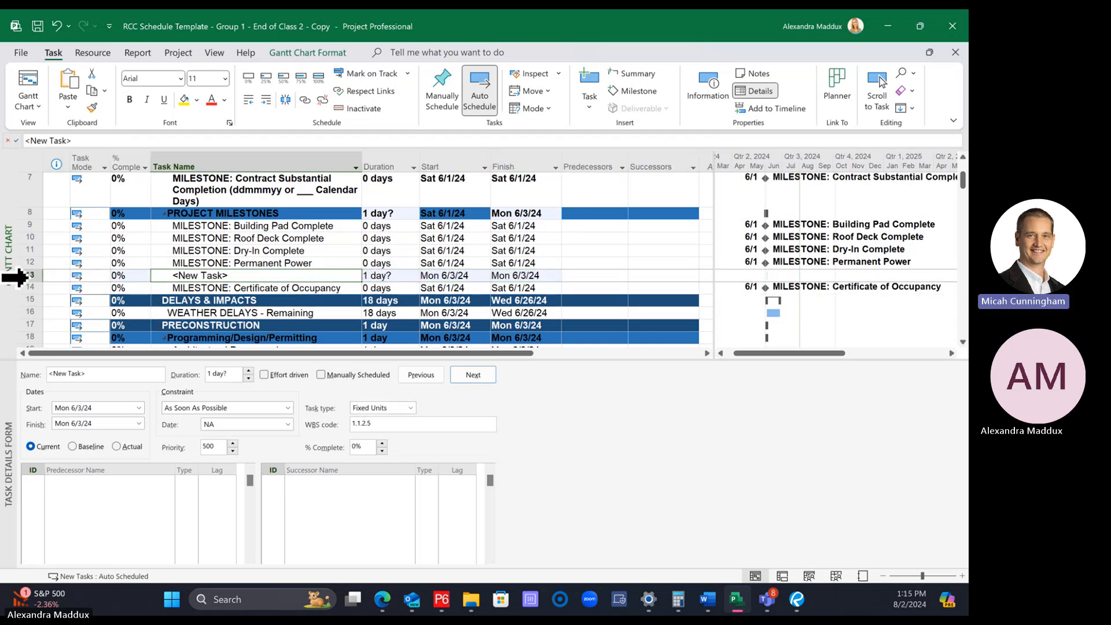
Delete the unnamed new task directly above the Certificate of Occupancy milestone
{"action": "left_click", "coordinate": [30, 276]}
{"action": "right_click", "coordinate": [30, 275]}
{"action": "left_click", "coordinate": [54, 379]}
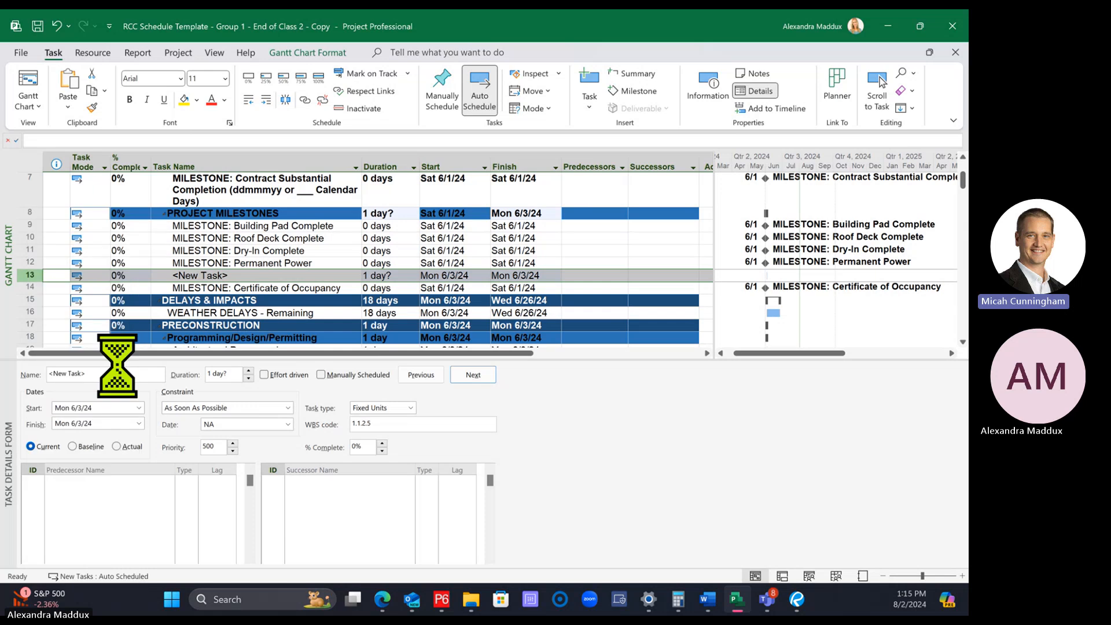
{"action": "left_click", "coordinate": [209, 312]}
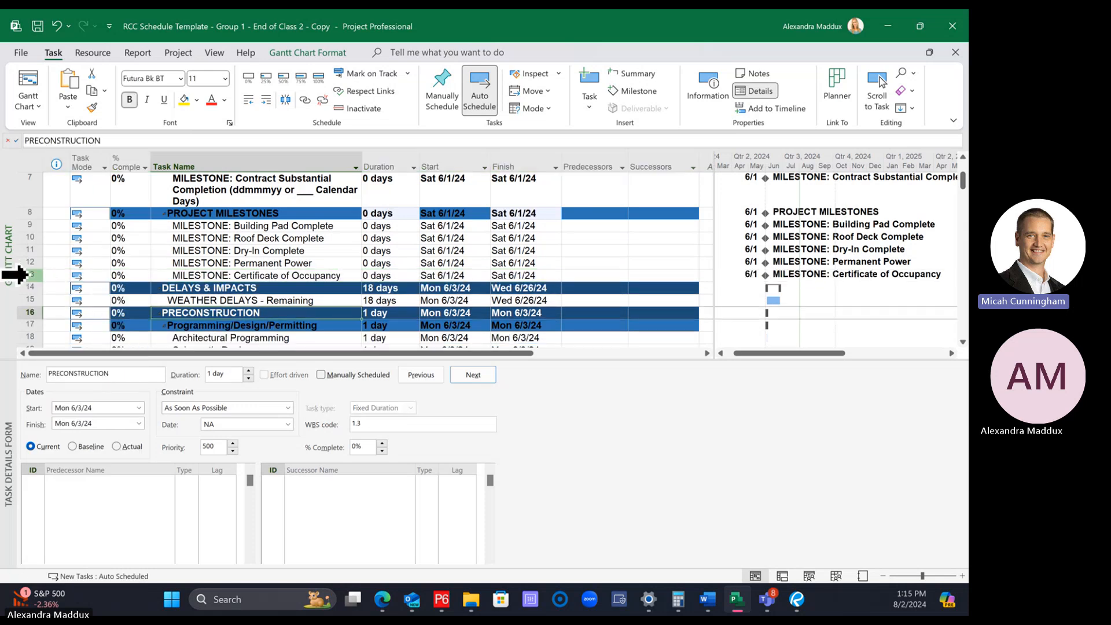
{"action": "left_click", "coordinate": [29, 276]}
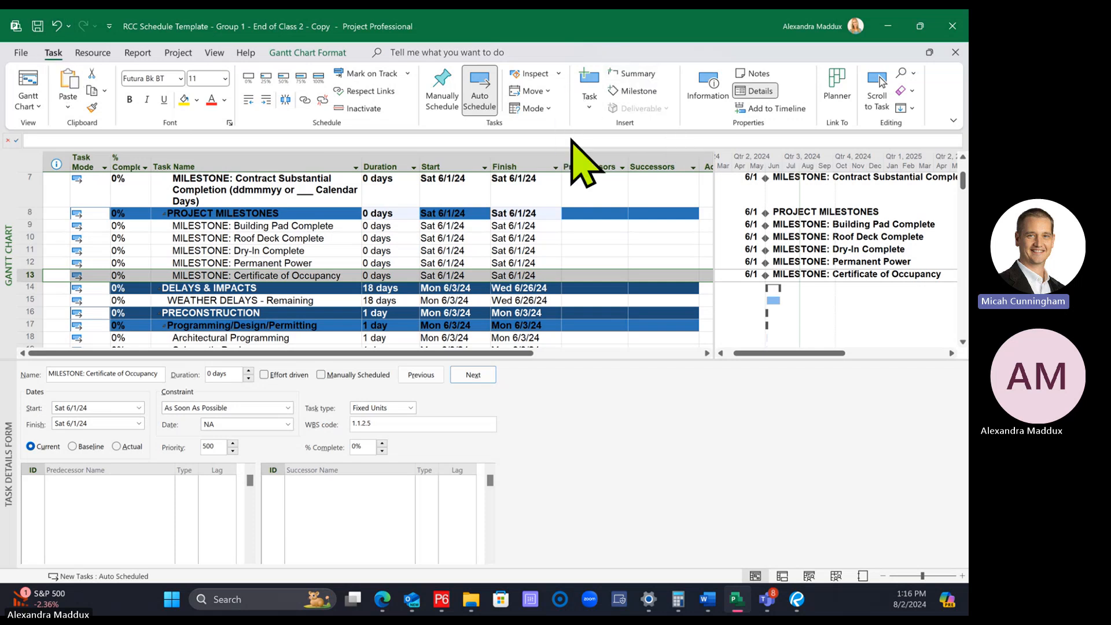
{"action": "left_click", "coordinate": [631, 93]}
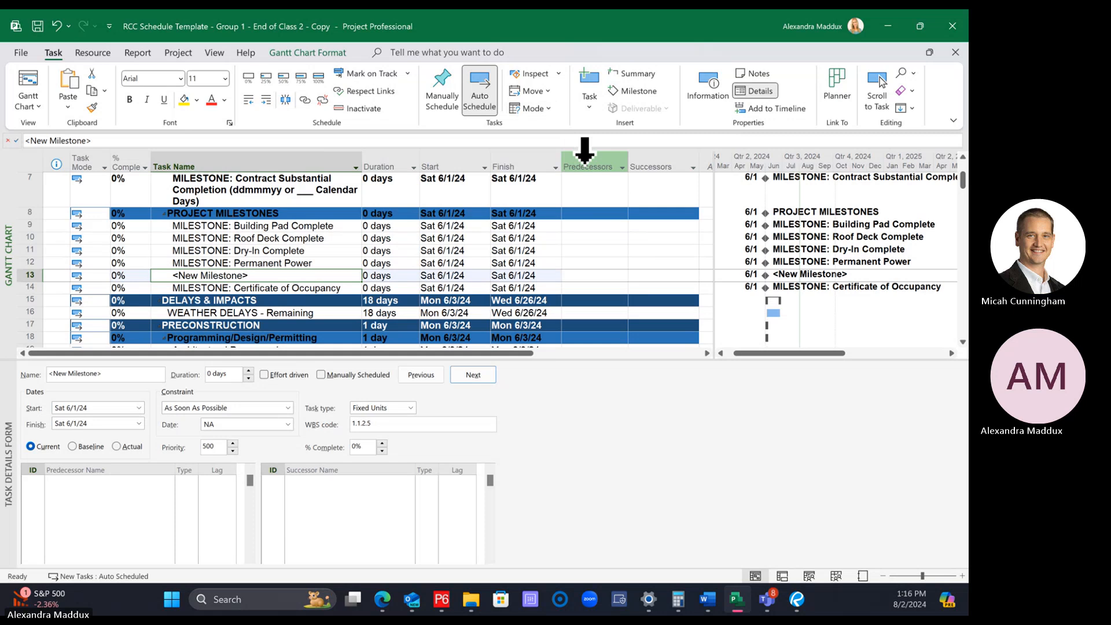
{"action": "key", "text": "Delete"}
{"action": "left_click", "coordinate": [218, 335]}
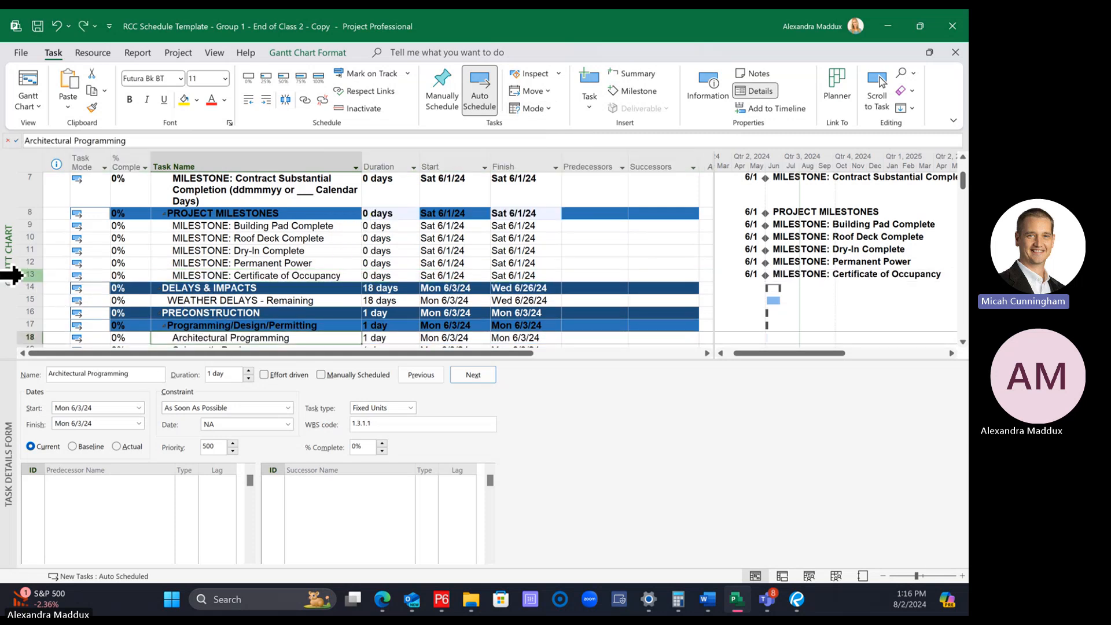
Insert a milestone directly above Certificate of Occupancy and name it "MILESTONE: Conditioned Air"
{"action": "left_click", "coordinate": [14, 275]}
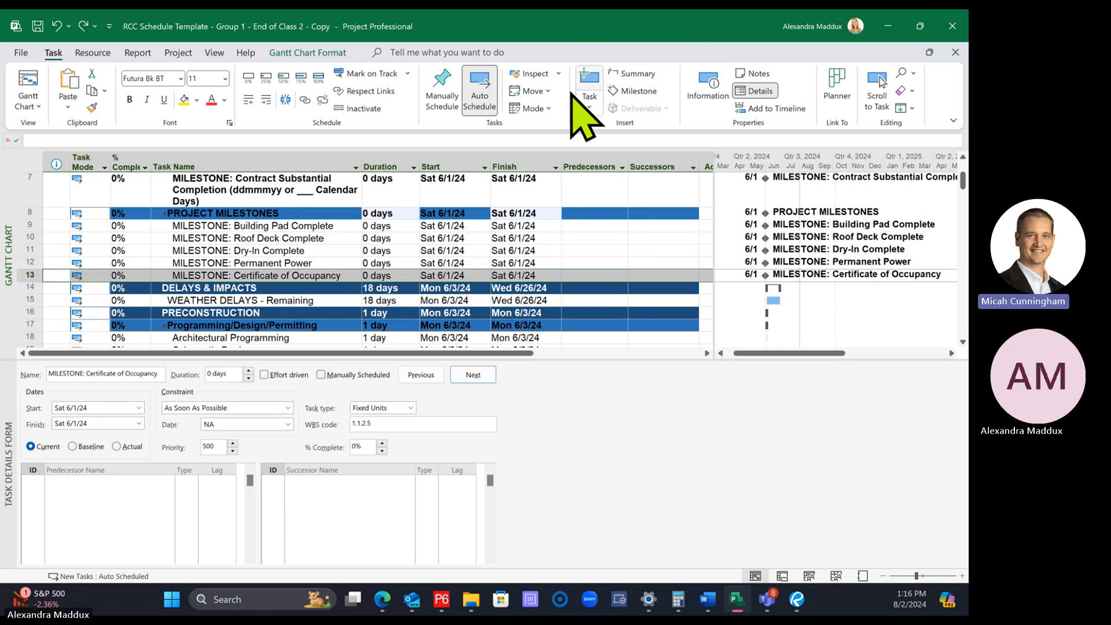
{"action": "left_click", "coordinate": [639, 93]}
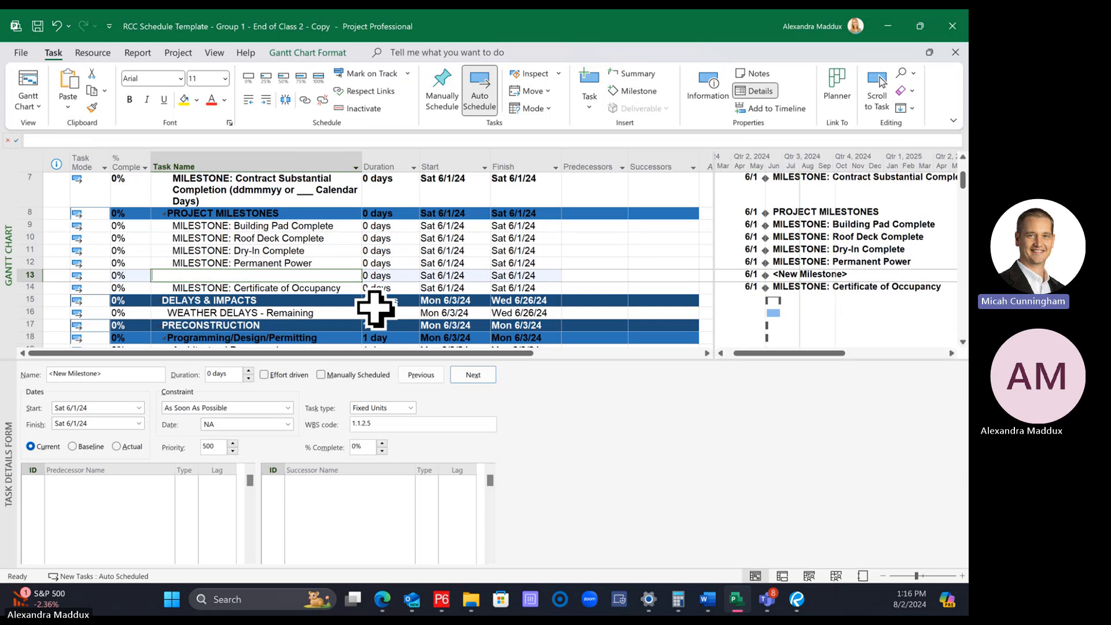
{"action": "type", "text": "MILESTONE:"}
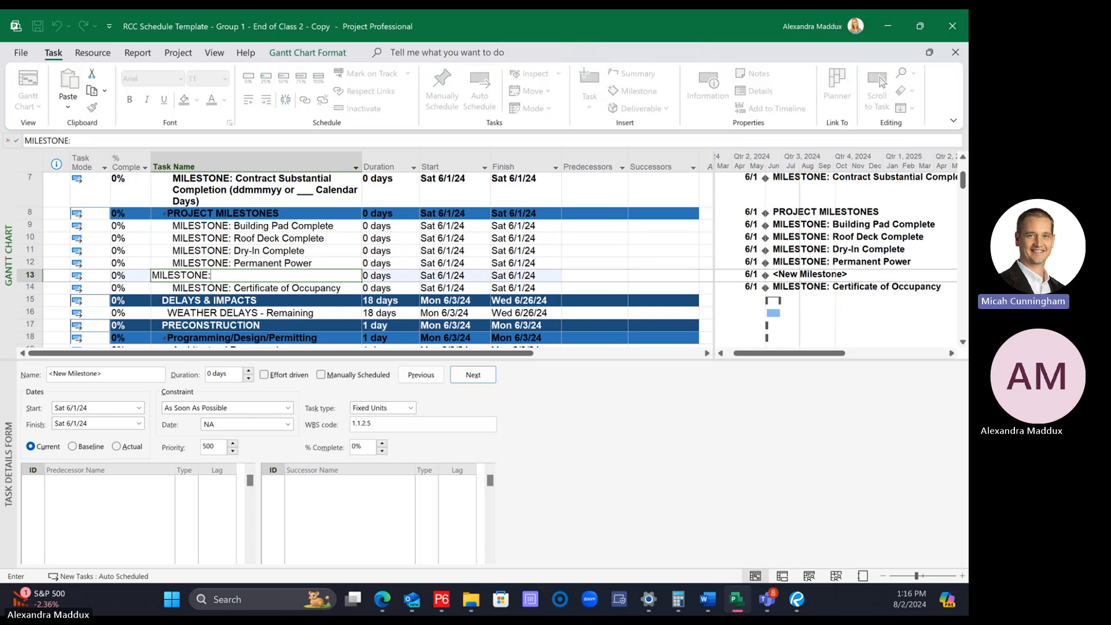
{"action": "type", "text": " Conditioned "}
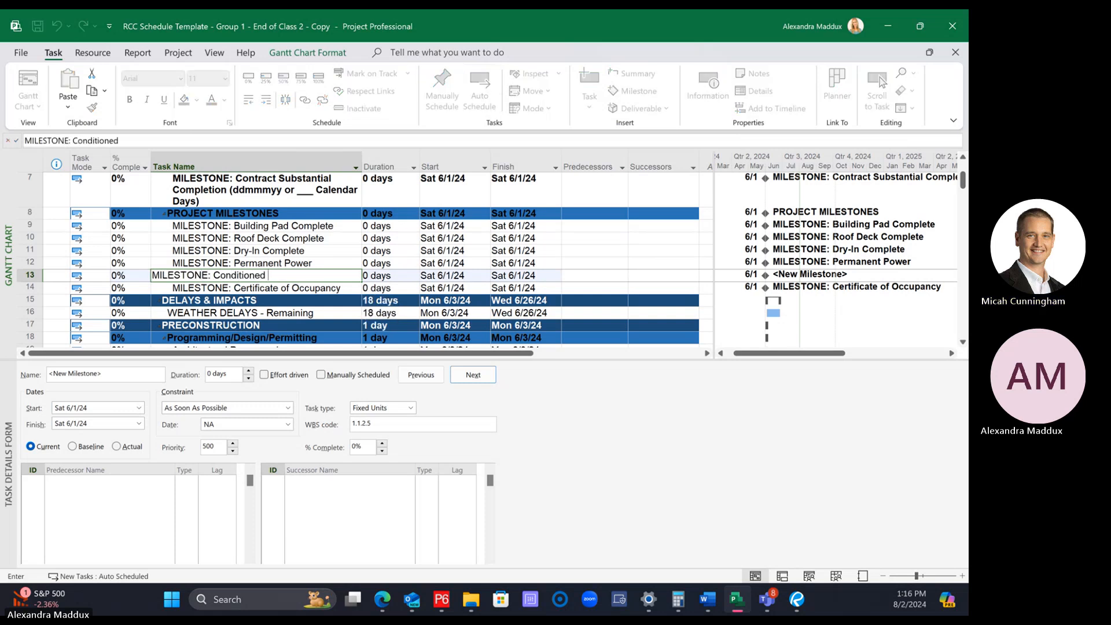
{"action": "type", "text": "Air"}
{"action": "key", "text": "Return"}
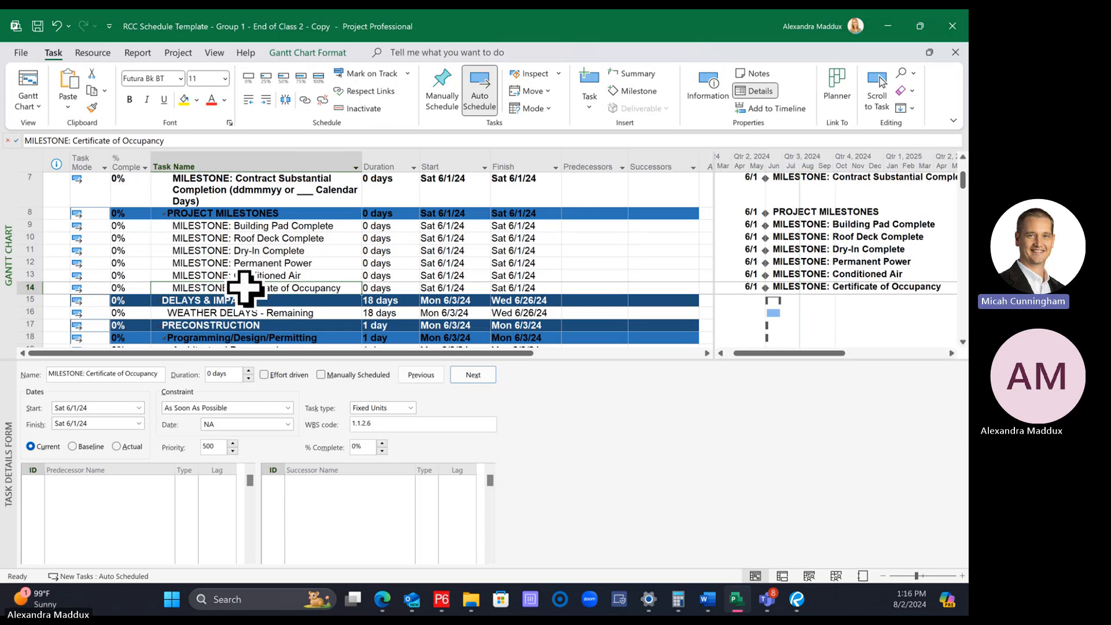
Insert a task directly above the Building Pad Complete milestone and name it "Building A"
{"action": "left_click", "coordinate": [272, 263]}
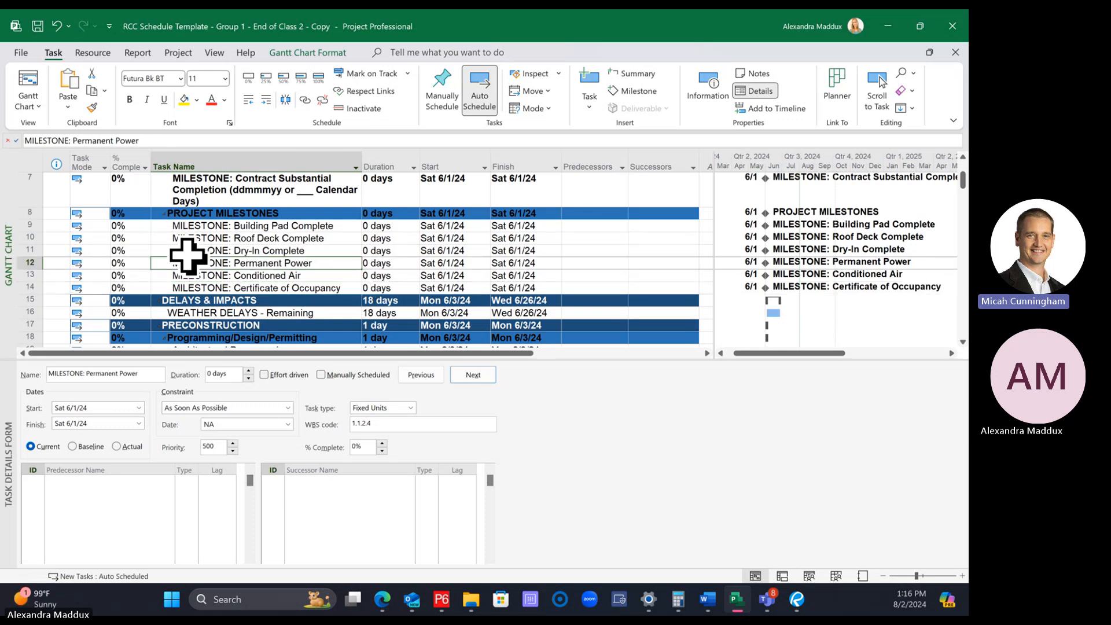
{"action": "left_click", "coordinate": [304, 226]}
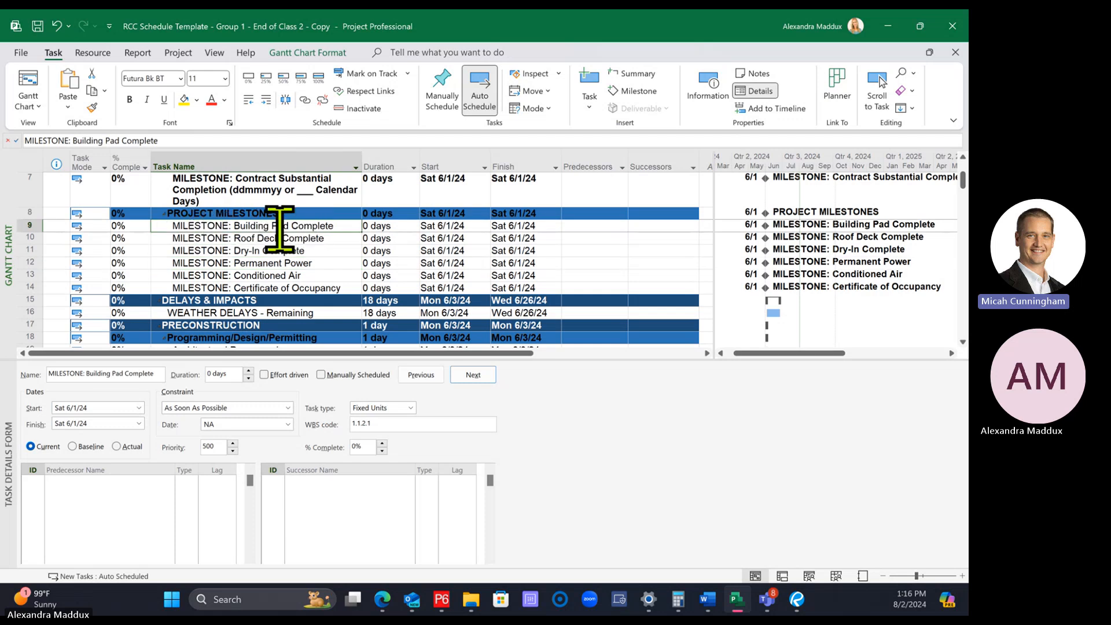
{"action": "left_click", "coordinate": [22, 225]}
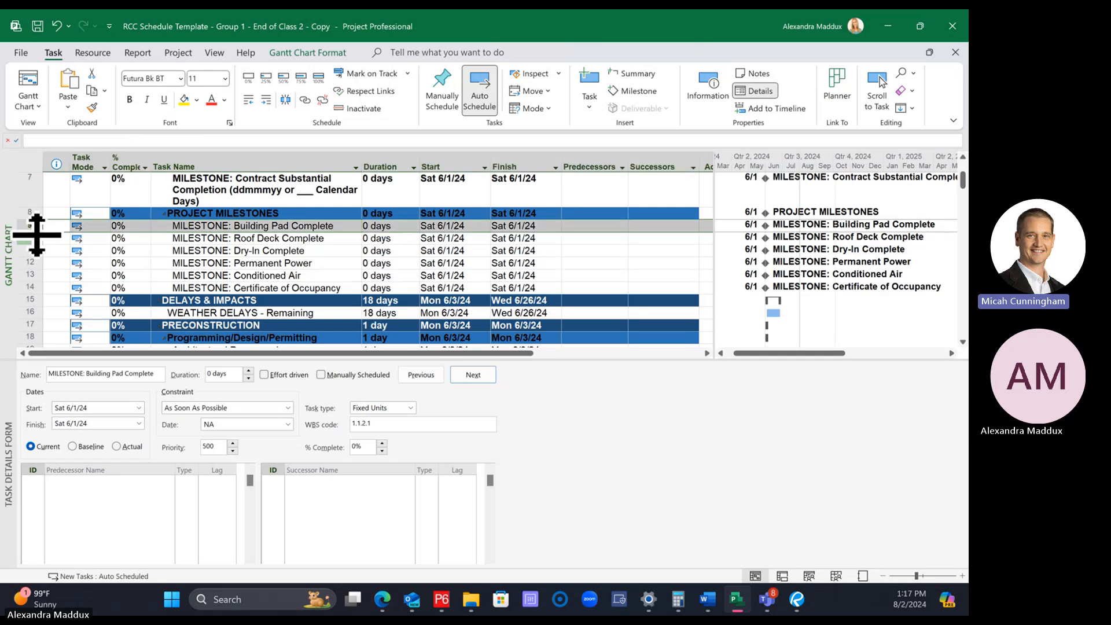
{"action": "right_click", "coordinate": [33, 228]}
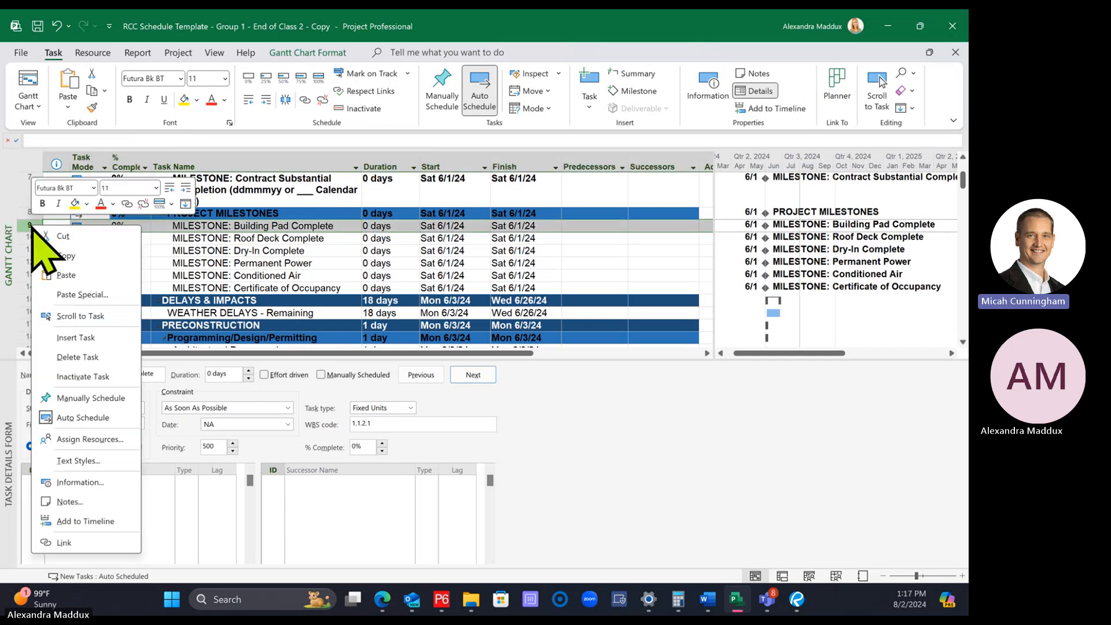
{"action": "left_click", "coordinate": [83, 335]}
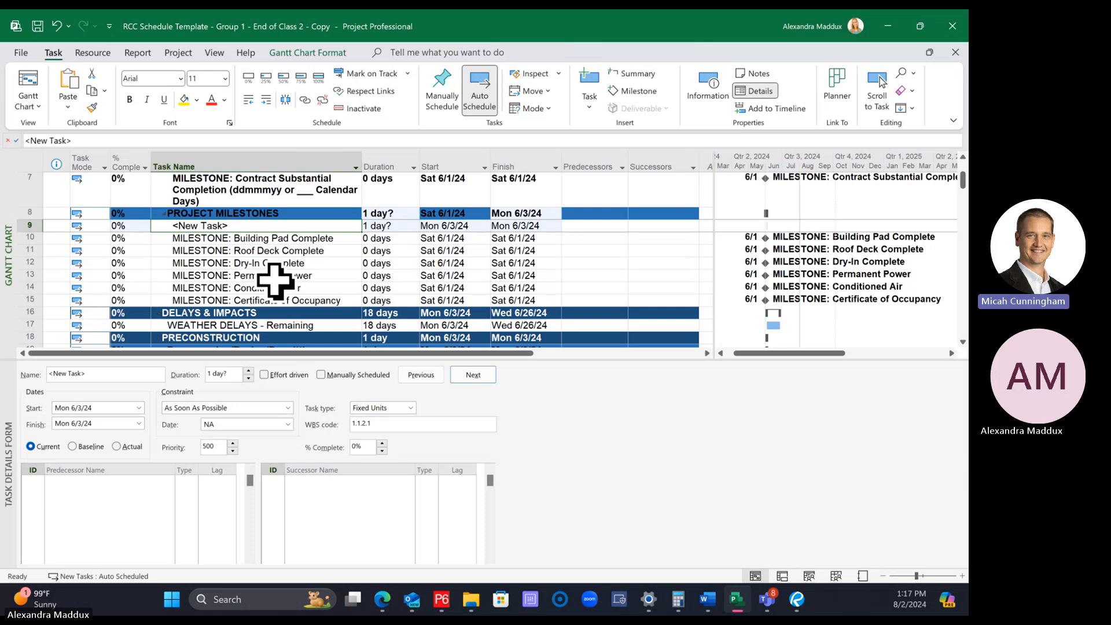
{"action": "type", "text": "Building A"}
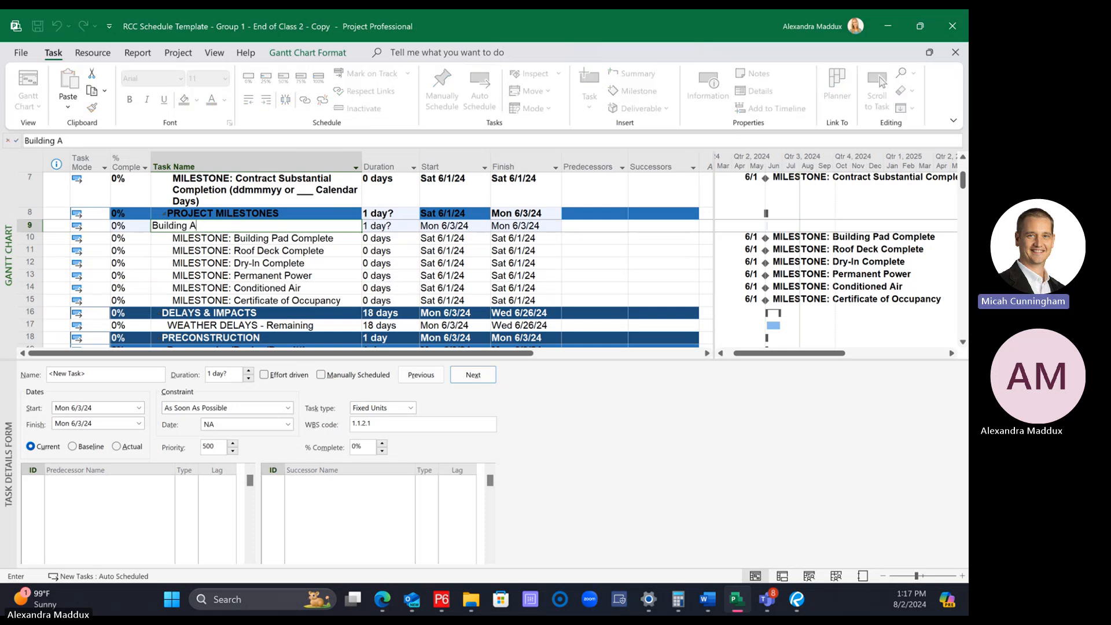
{"action": "key", "text": "Return"}
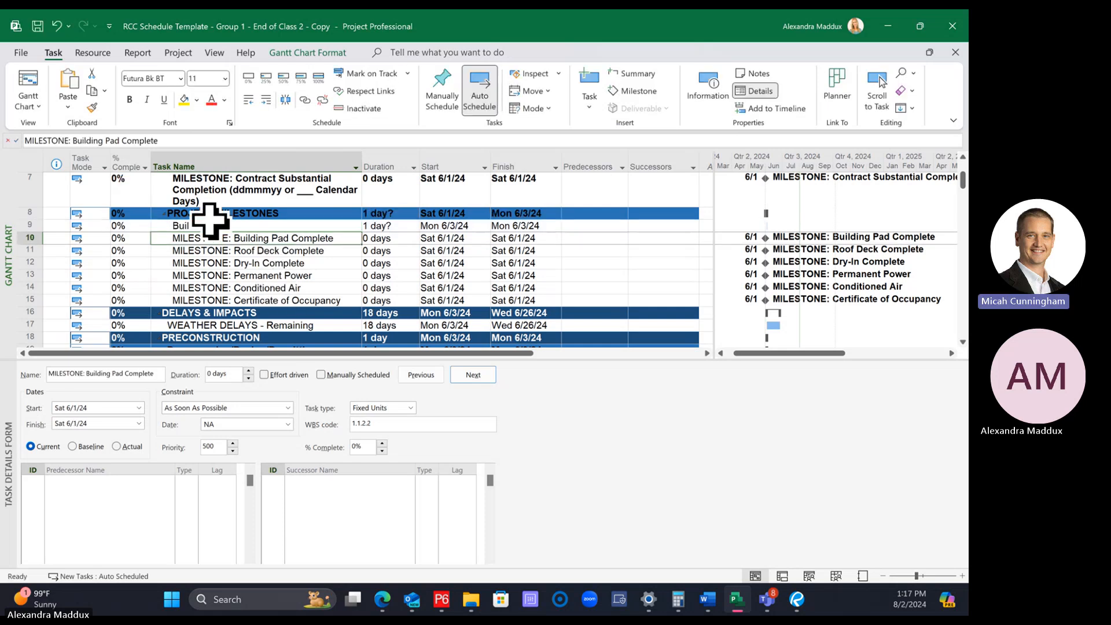
{"action": "left_click", "coordinate": [210, 226]}
{"action": "left_click_drag", "start_coordinate": [280, 238], "coordinate": [280, 298]}
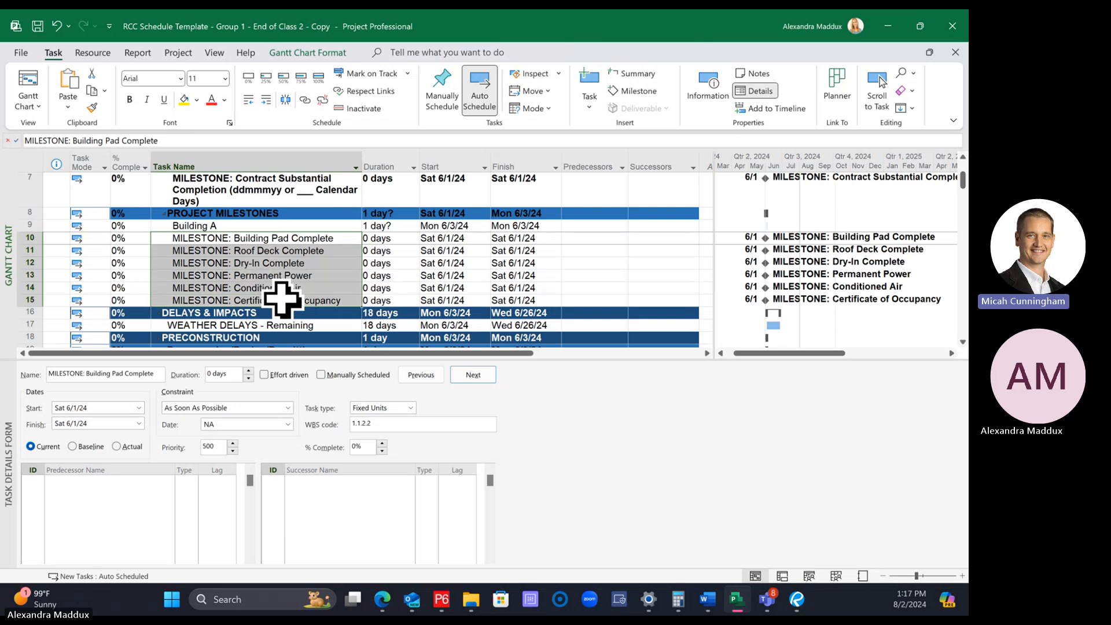
{"action": "left_click", "coordinate": [253, 224]}
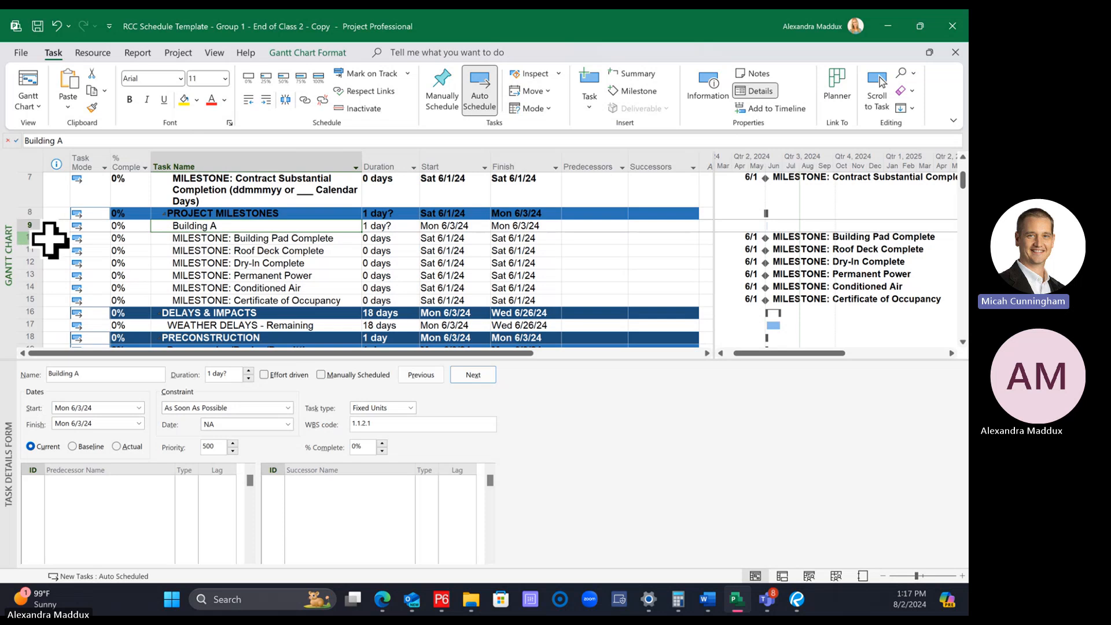
{"action": "left_click", "coordinate": [191, 238]}
{"action": "left_click", "coordinate": [190, 230]}
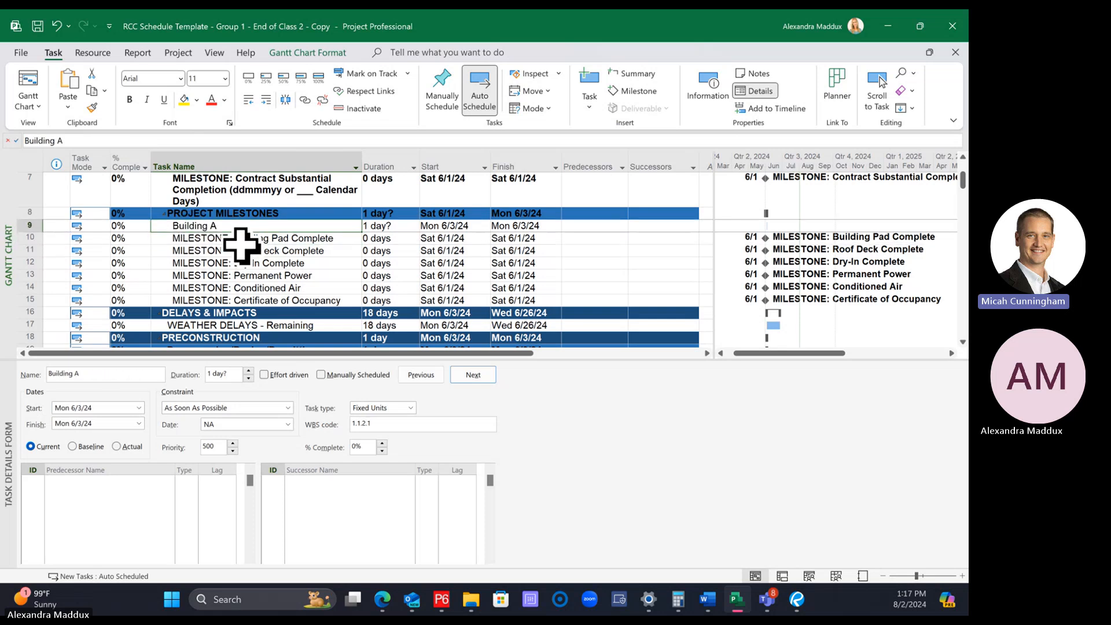
{"action": "left_click", "coordinate": [30, 238]}
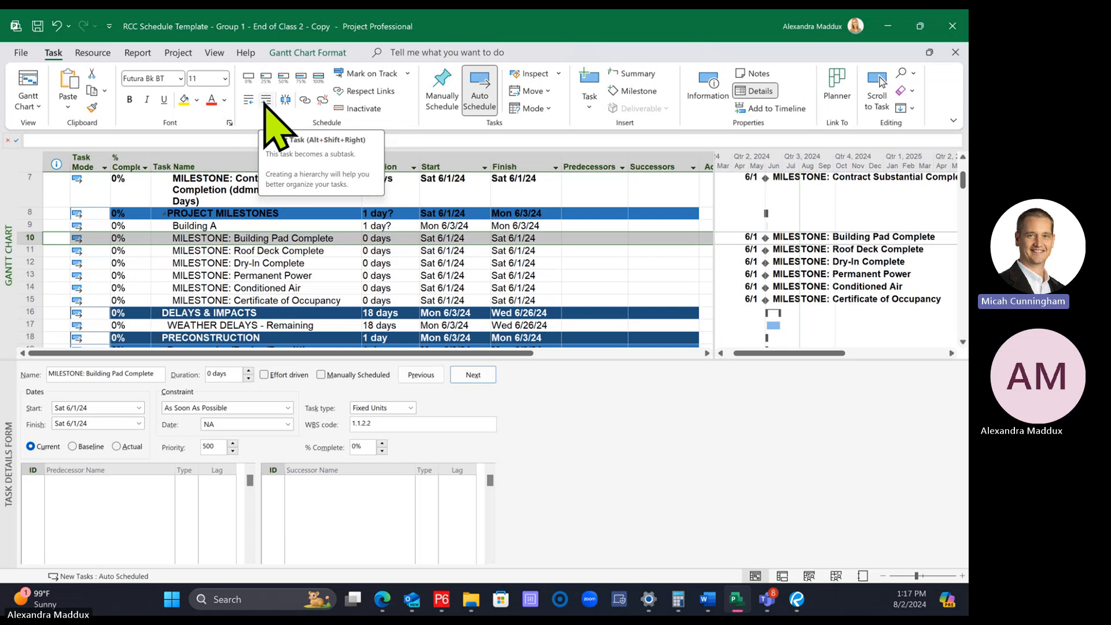
{"action": "left_click", "coordinate": [216, 276]}
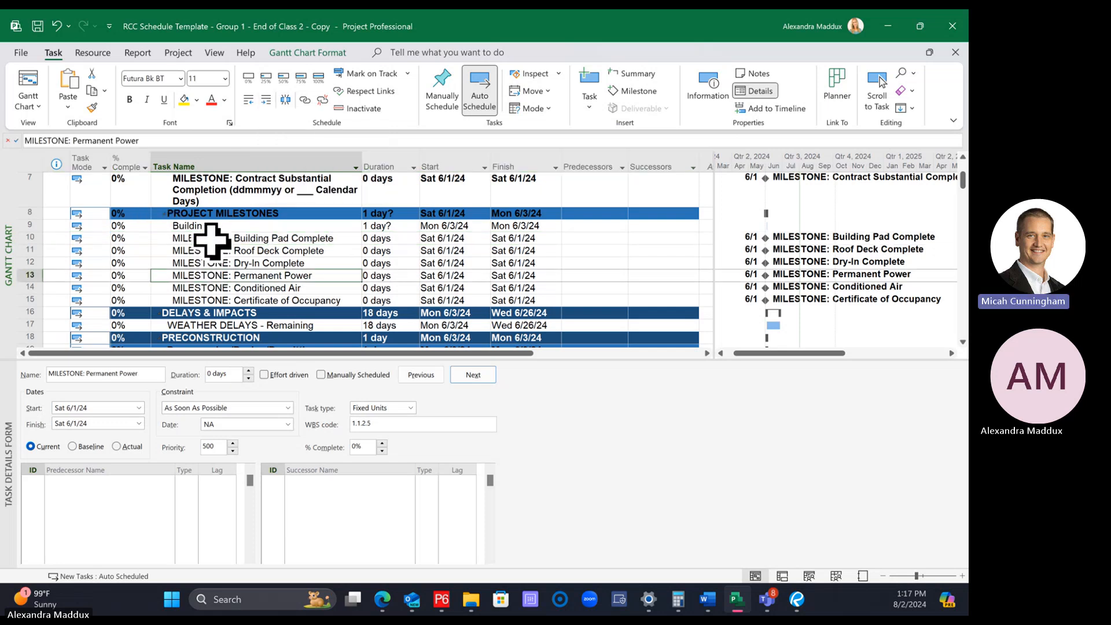
{"action": "left_click", "coordinate": [174, 237]}
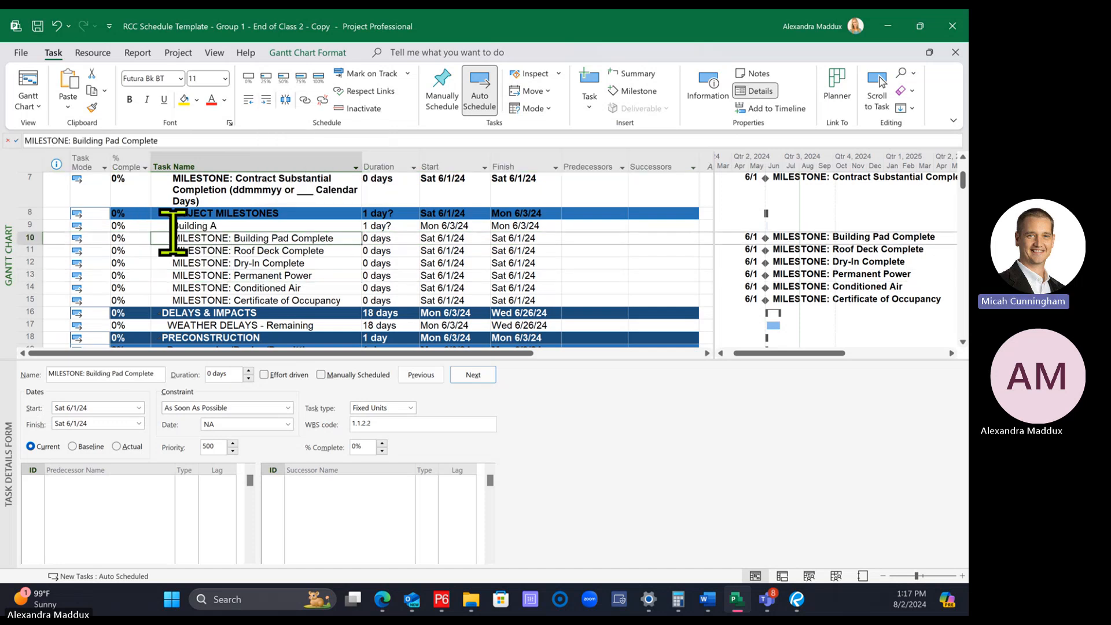
{"action": "left_click", "coordinate": [245, 251]}
{"action": "left_click", "coordinate": [242, 238]}
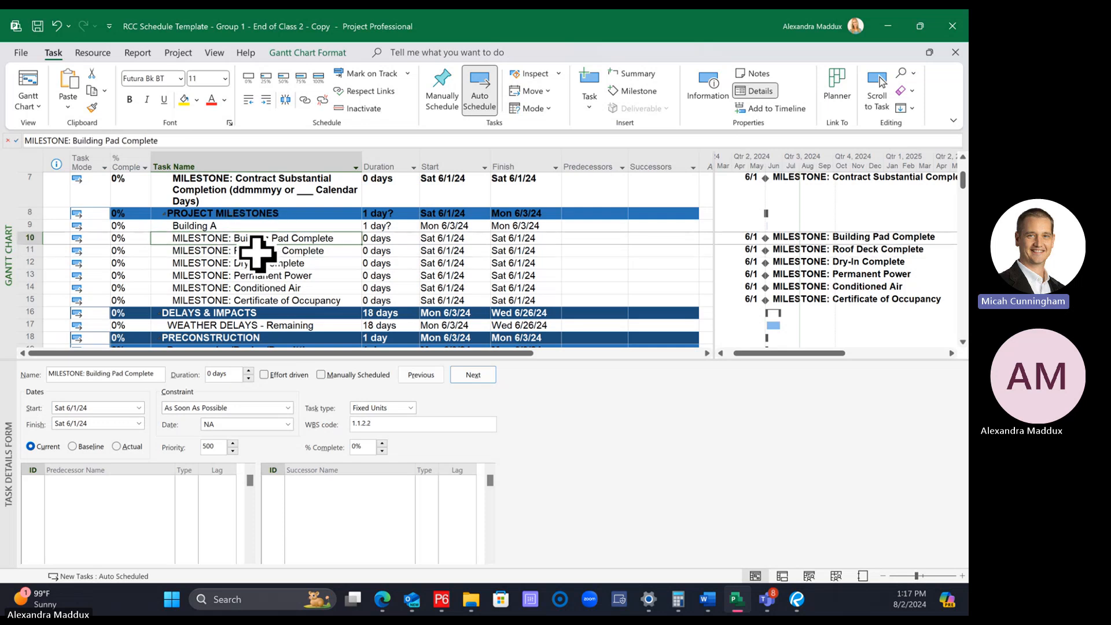
{"action": "left_click", "coordinate": [255, 251]}
Indent the Building Pad Complete milestone so it is a subtask of Building A
{"action": "left_click", "coordinate": [279, 238]}
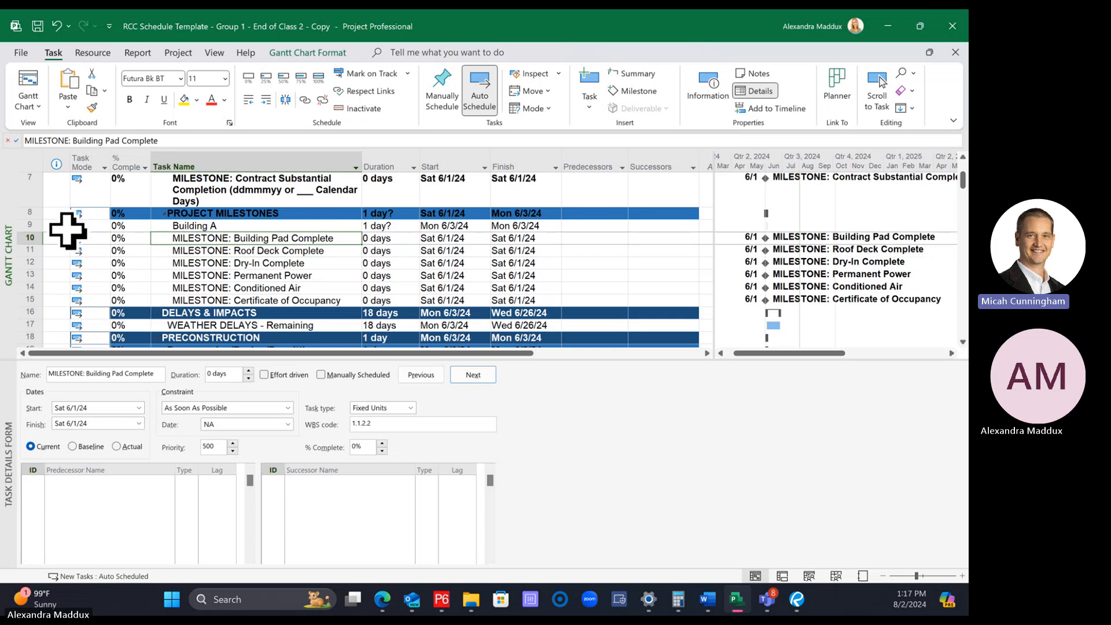
{"action": "left_click", "coordinate": [266, 101]}
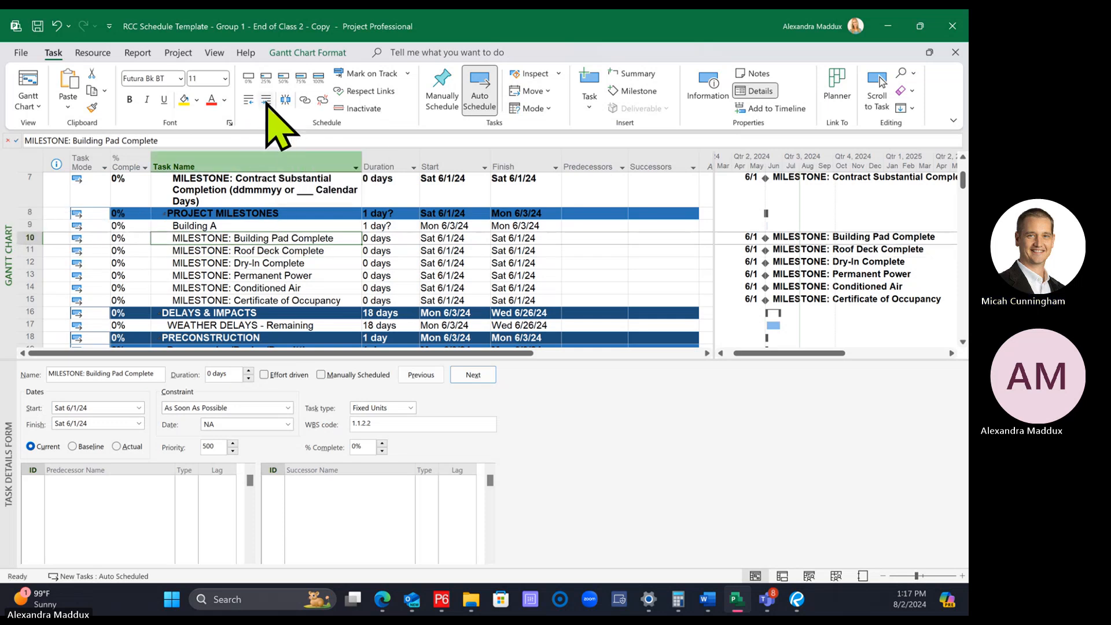
{"action": "left_click", "coordinate": [266, 261]}
{"action": "left_click", "coordinate": [262, 226]}
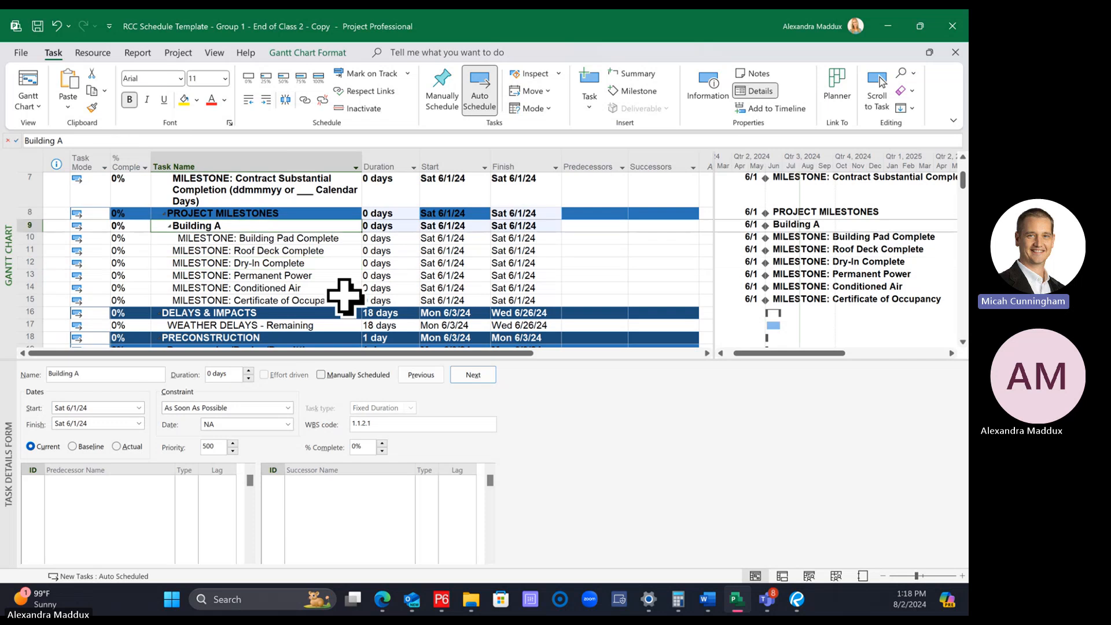
Indent the Roof Deck Complete and Dry-In Complete milestones one level as subtasks of Building A
{"action": "left_click", "coordinate": [307, 238]}
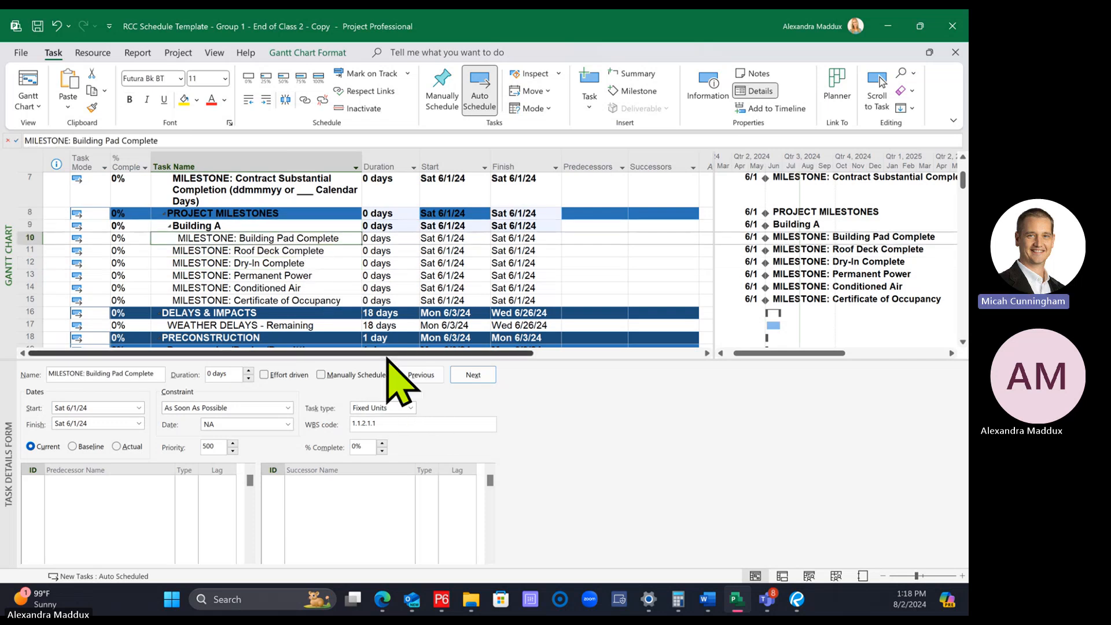
{"action": "left_click", "coordinate": [265, 99]}
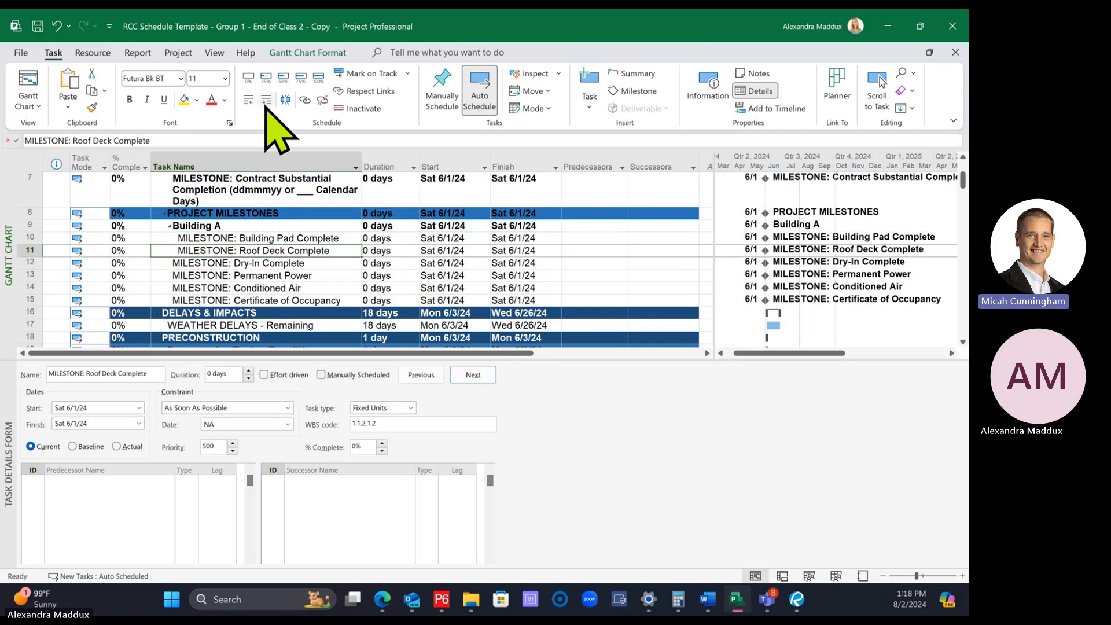
{"action": "left_click", "coordinate": [265, 264]}
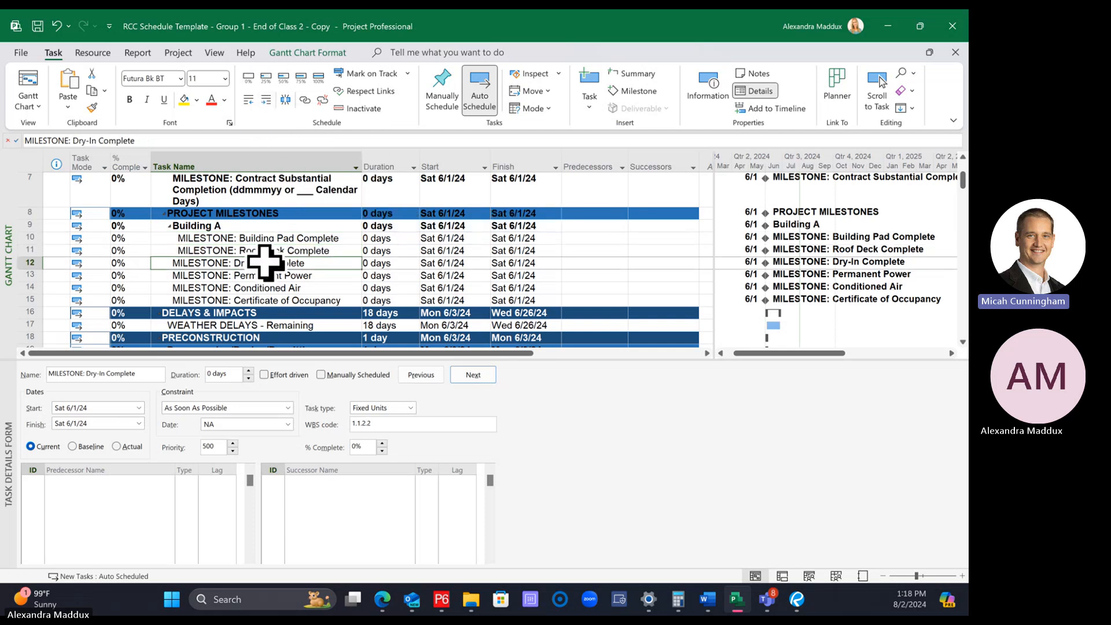
{"action": "left_click", "coordinate": [266, 100]}
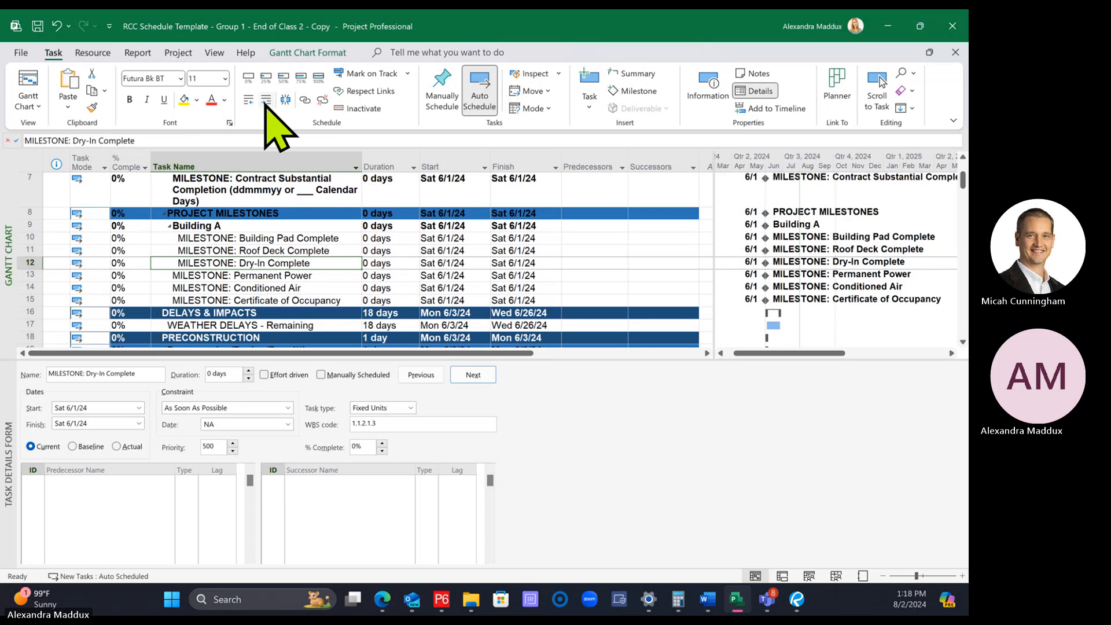
Indent the Permanent Power, Conditioned Air and Certificate of Occupancy milestones one level as subtasks of Building A
{"action": "left_click", "coordinate": [243, 275]}
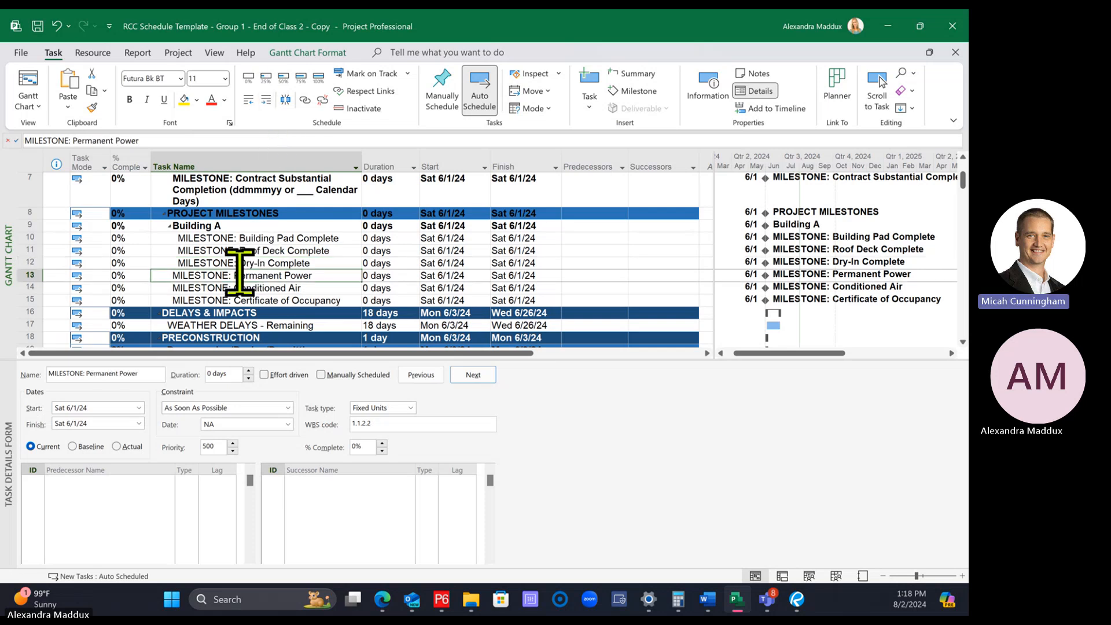
{"action": "left_click", "coordinate": [239, 290], "text": "ctrl"}
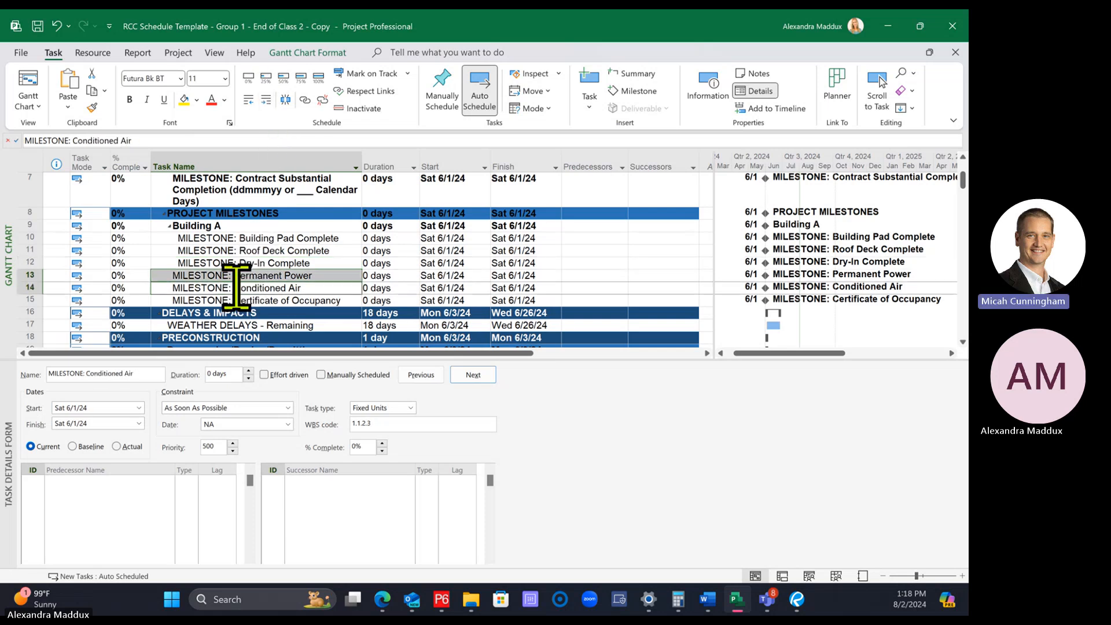
{"action": "left_click", "coordinate": [239, 300], "text": "ctrl"}
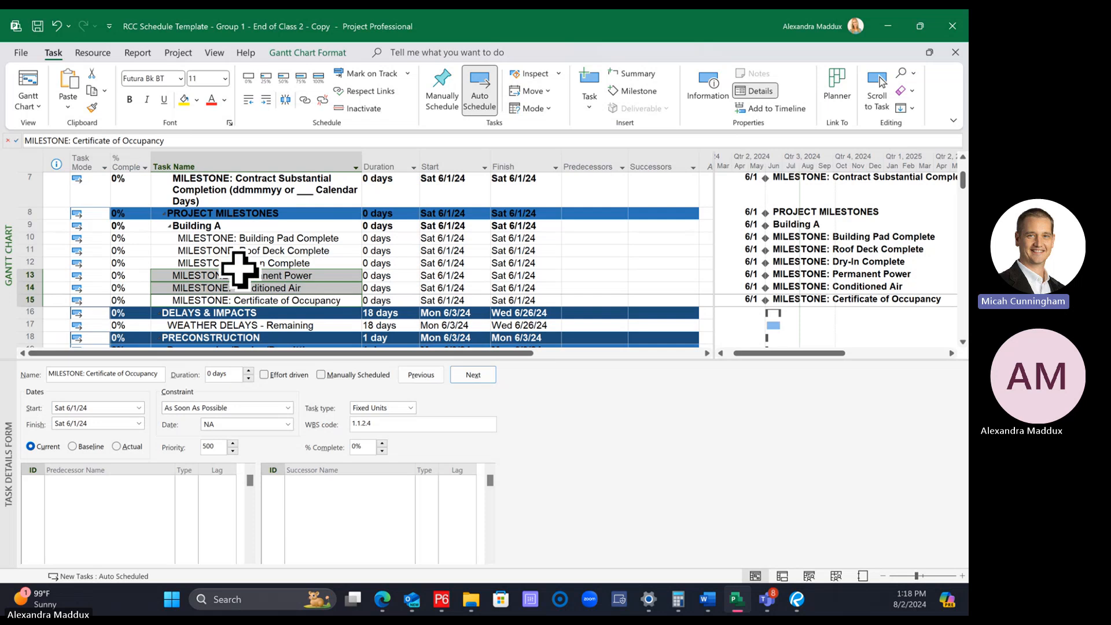
{"action": "left_click", "coordinate": [273, 227]}
{"action": "left_click", "coordinate": [272, 275]}
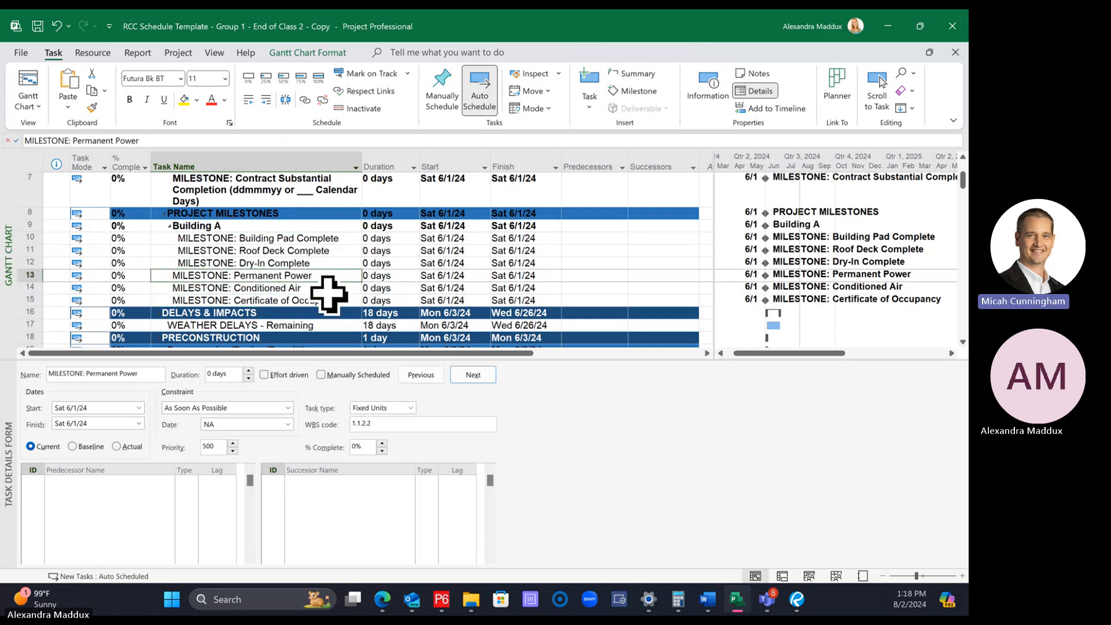
{"action": "left_click", "coordinate": [287, 291], "text": "ctrl"}
{"action": "left_click", "coordinate": [287, 300], "text": "ctrl"}
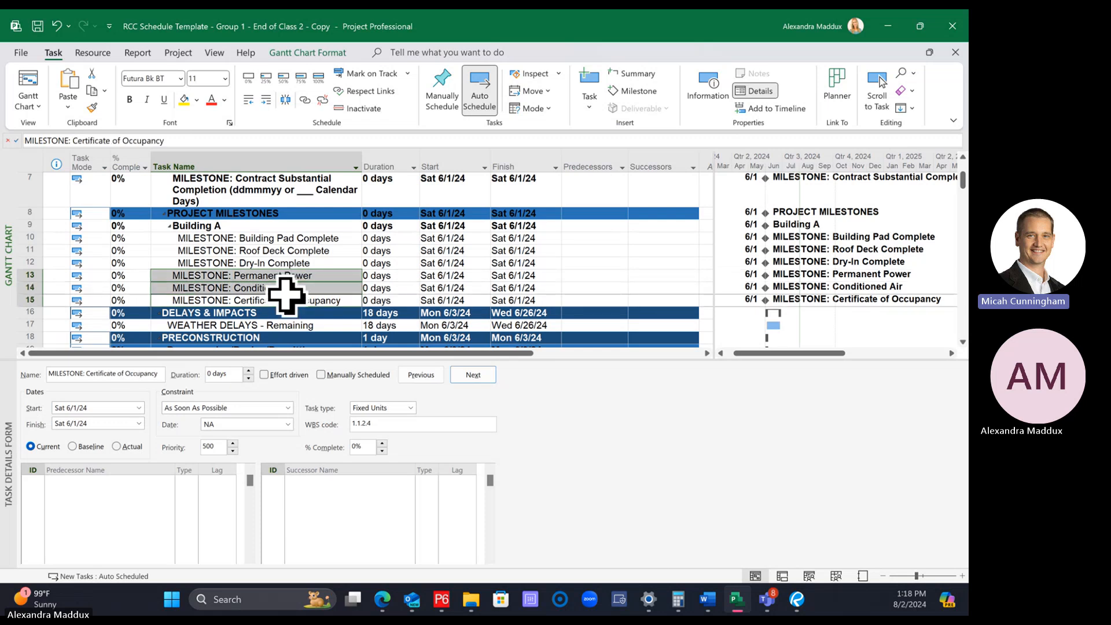
{"action": "left_click", "coordinate": [266, 100]}
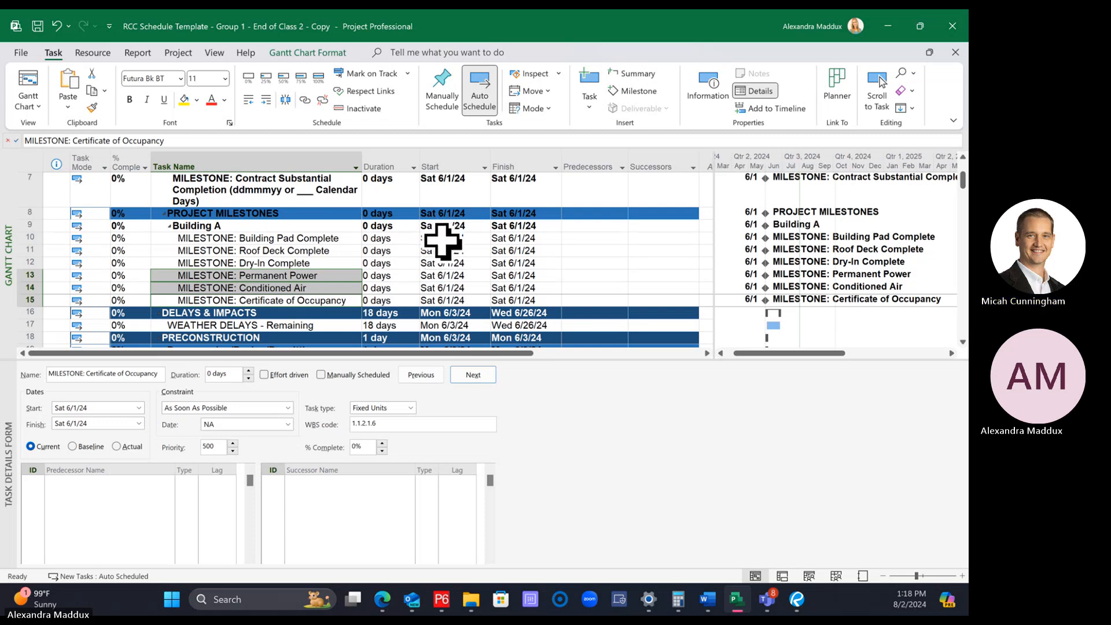
Undo the milestone indents and the insertion of the Building A task under Project Milestones
{"action": "left_click", "coordinate": [57, 26]}
{"action": "left_click", "coordinate": [56, 26]}
{"action": "left_click", "coordinate": [57, 26]}
{"action": "left_click", "coordinate": [56, 26]}
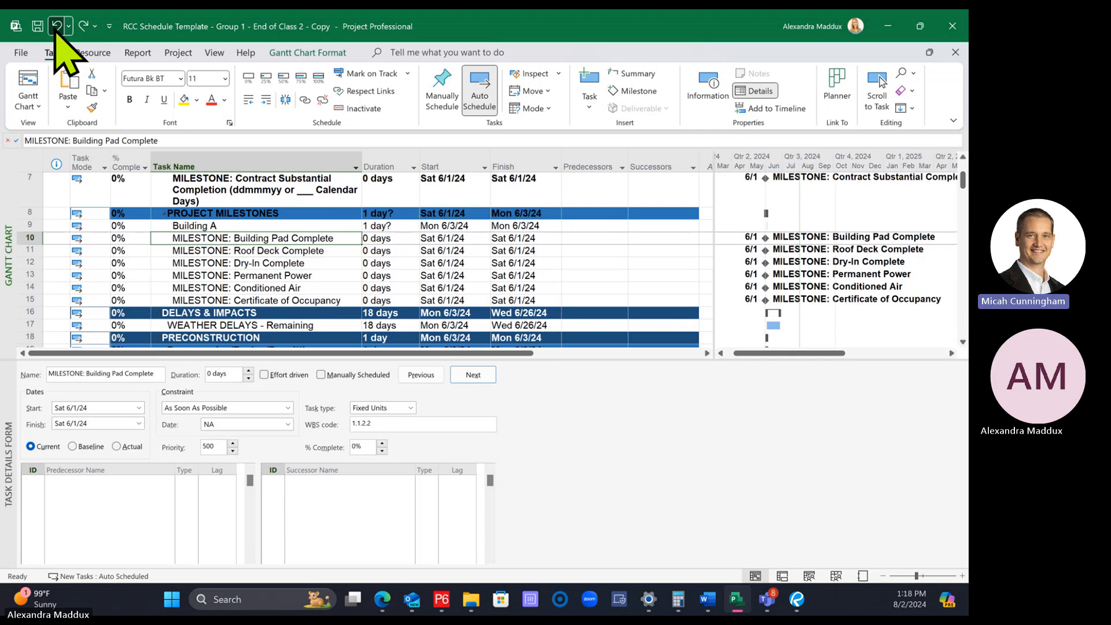
{"action": "left_click", "coordinate": [57, 26]}
{"action": "left_click", "coordinate": [56, 27]}
{"action": "left_click", "coordinate": [57, 26]}
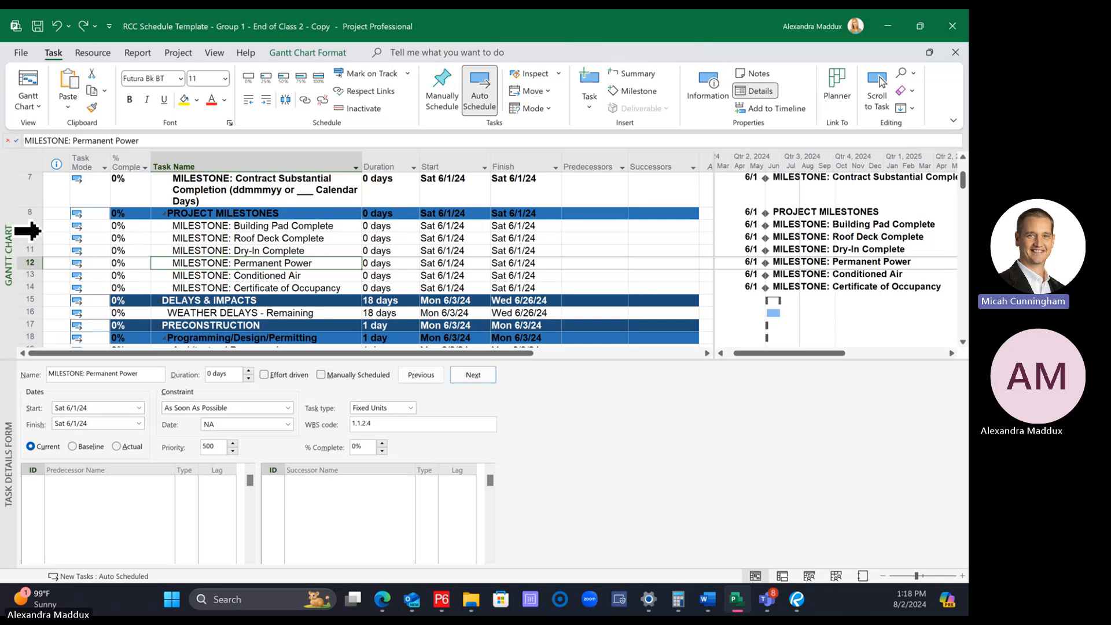
{"action": "left_click", "coordinate": [69, 26]}
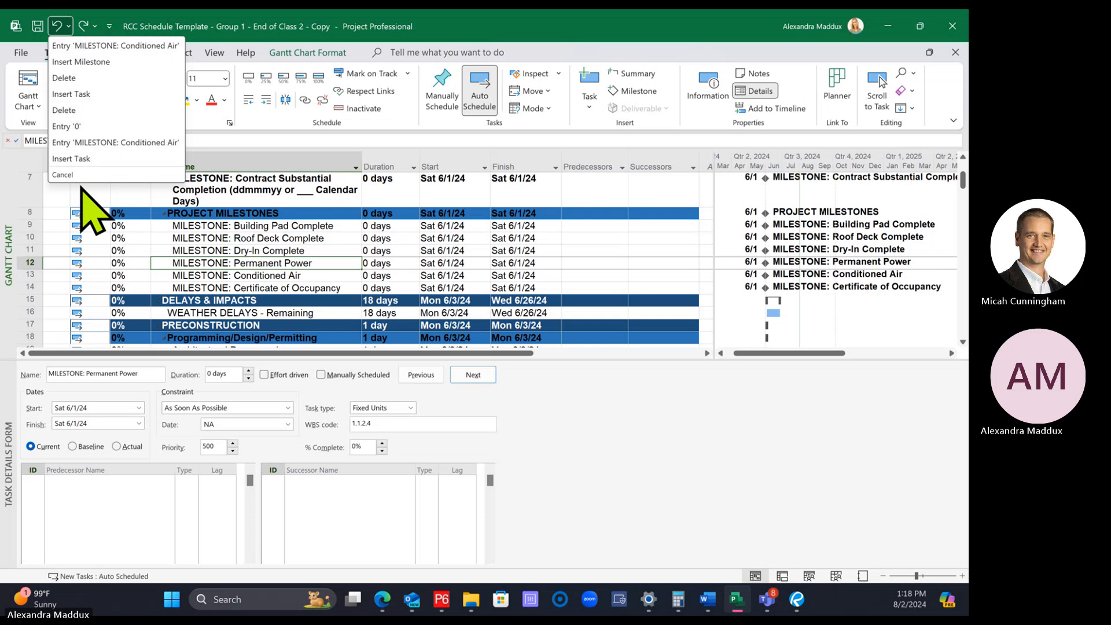
{"action": "left_click", "coordinate": [68, 26]}
Try inserting a summary task over the six milestones from Building Pad Complete to Certificate of Occupancy, and undo it
{"action": "left_click", "coordinate": [280, 214]}
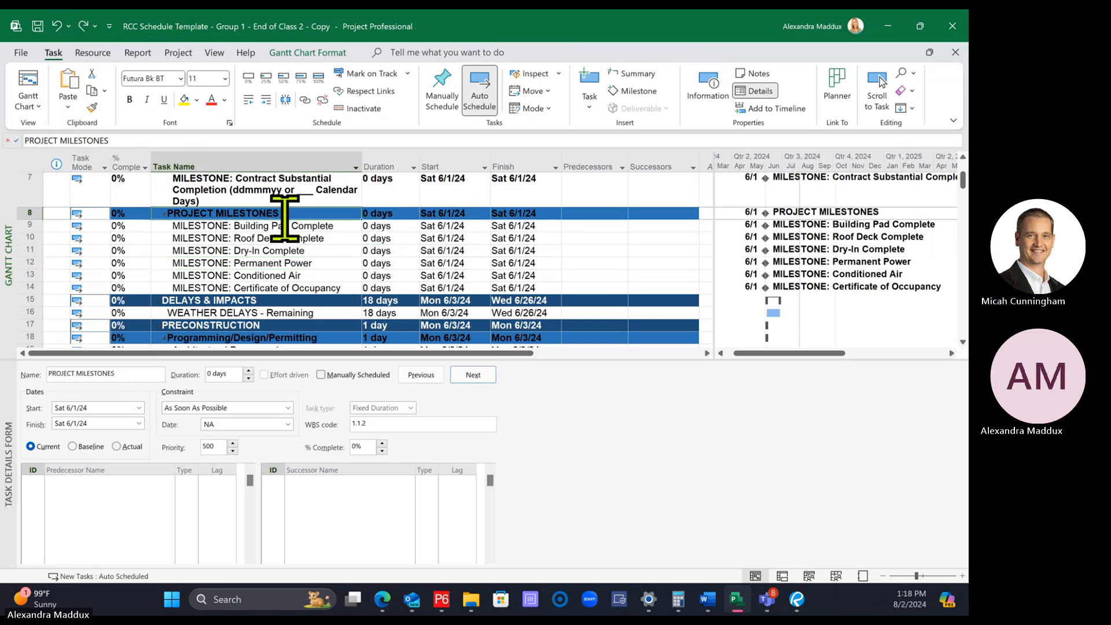
{"action": "left_click", "coordinate": [285, 226]}
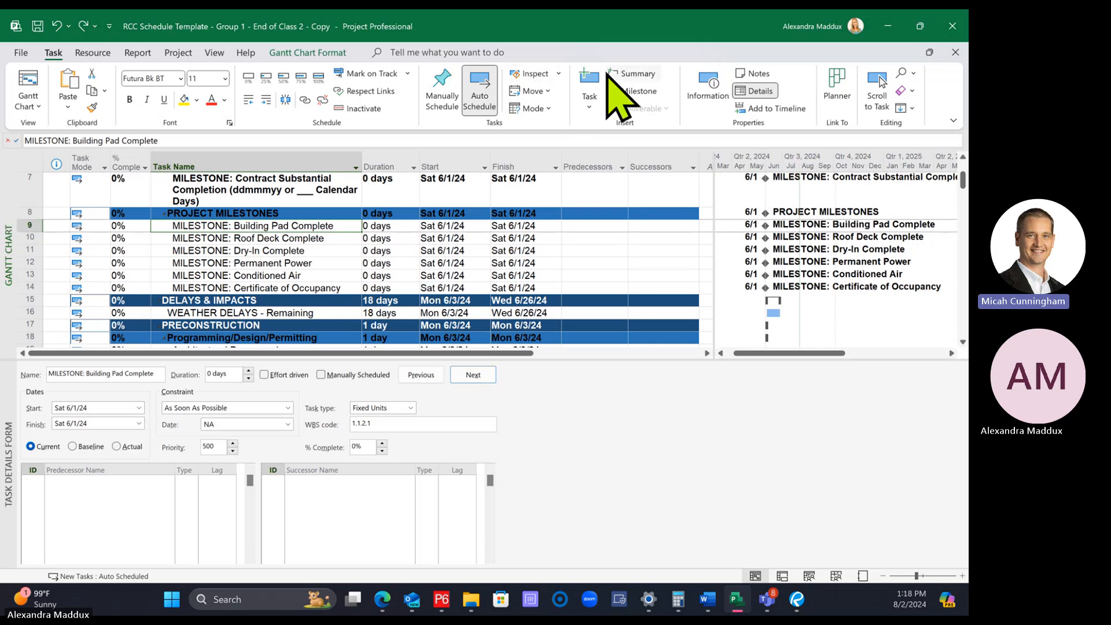
{"action": "left_click_drag", "start_coordinate": [18, 229], "coordinate": [17, 285]}
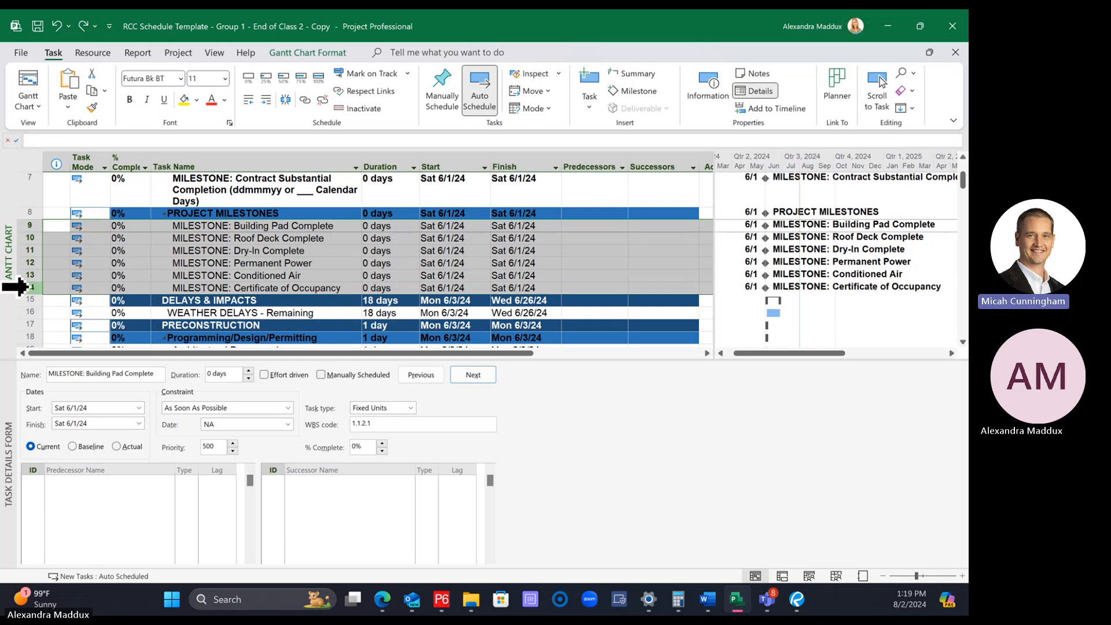
{"action": "left_click", "coordinate": [193, 239]}
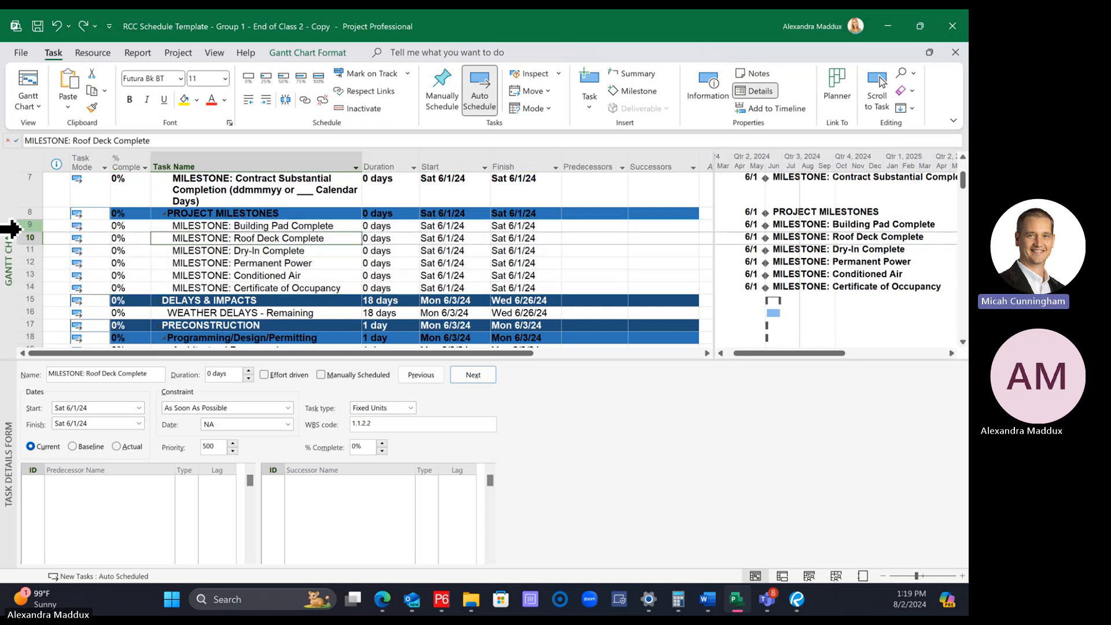
{"action": "left_click_drag", "start_coordinate": [12, 225], "coordinate": [14, 288]}
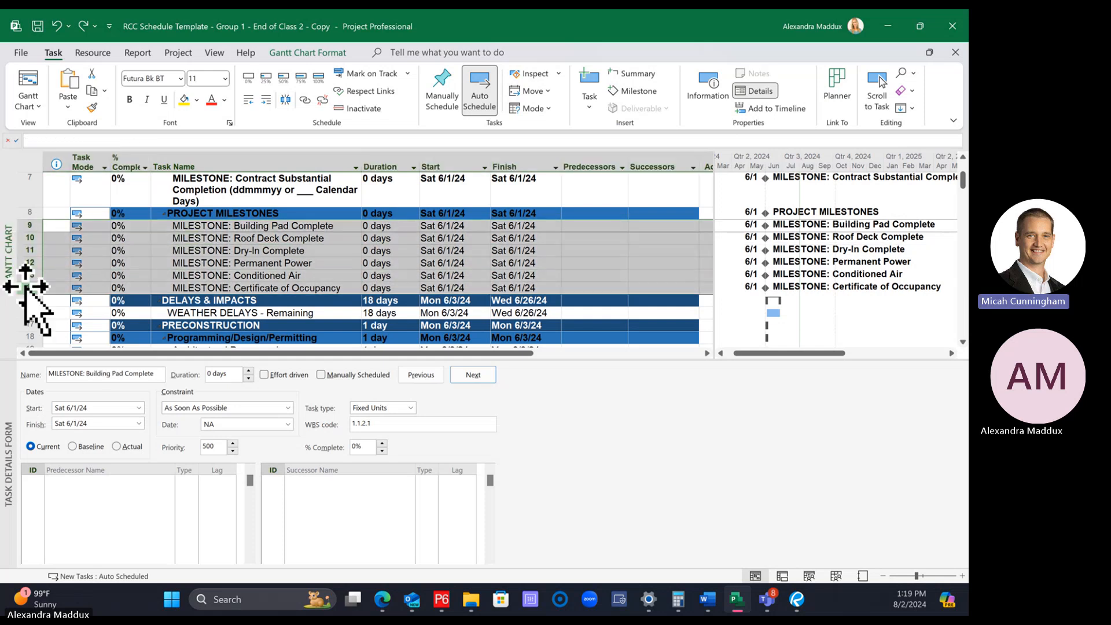
{"action": "left_click", "coordinate": [627, 77]}
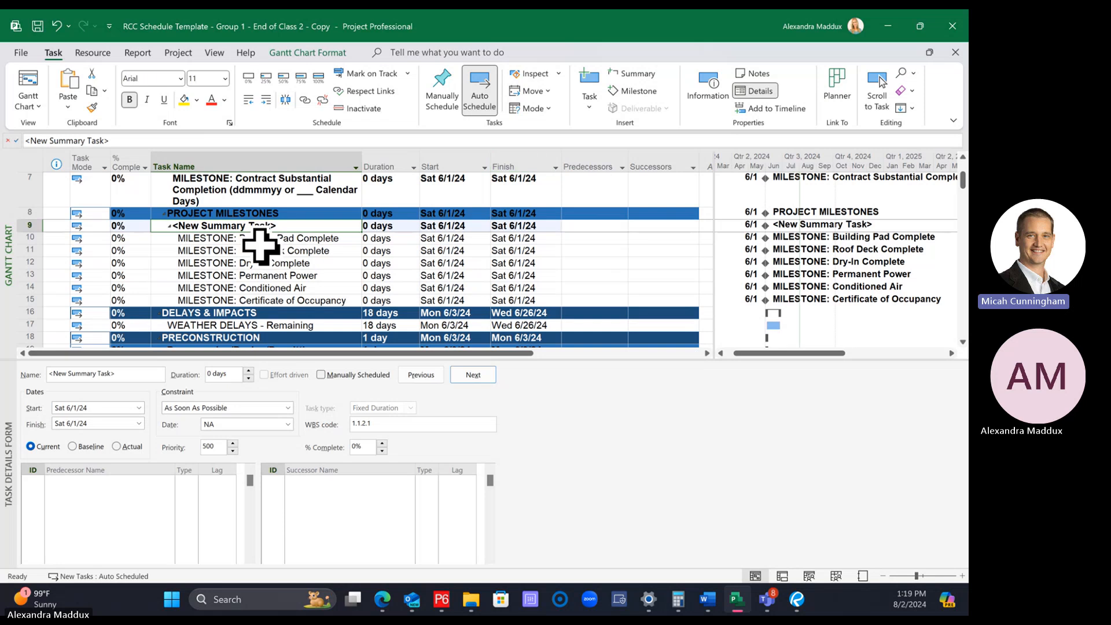
{"action": "left_click_drag", "start_coordinate": [260, 240], "coordinate": [260, 296]}
{"action": "left_click", "coordinate": [249, 228]}
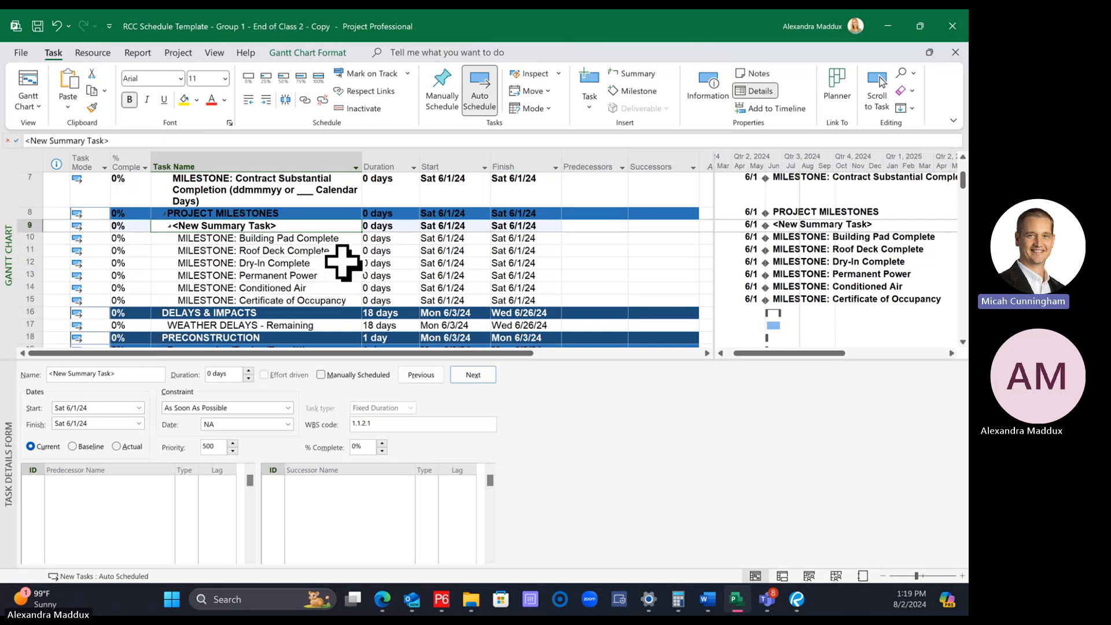
{"action": "left_click", "coordinate": [57, 26]}
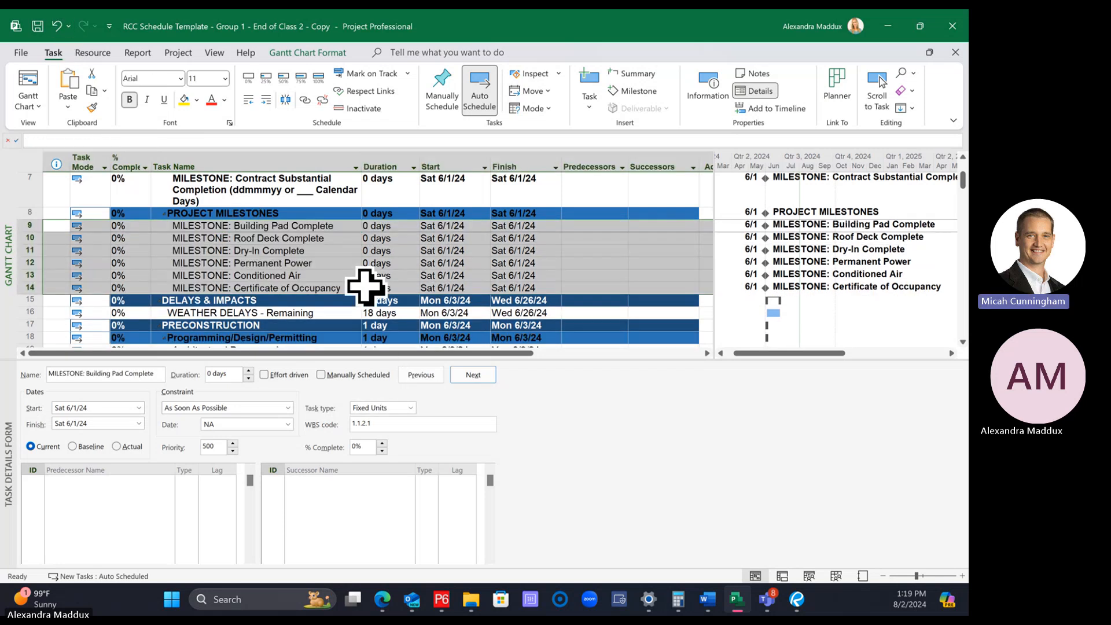
{"action": "left_click", "coordinate": [379, 300]}
{"action": "left_click_drag", "start_coordinate": [17, 225], "coordinate": [23, 288]}
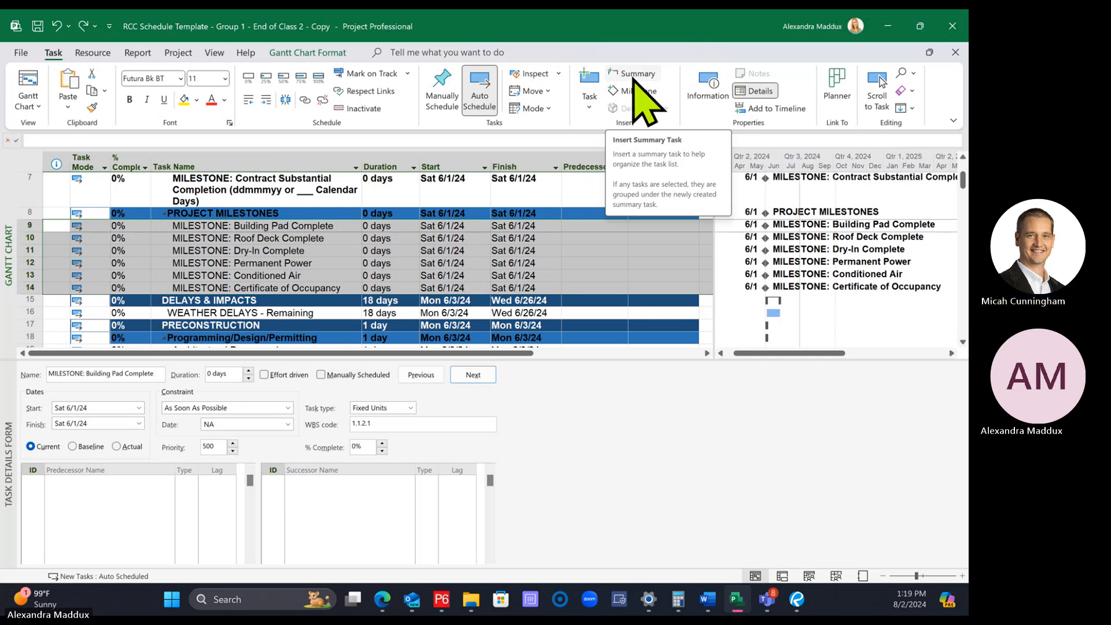
{"action": "left_click", "coordinate": [293, 256]}
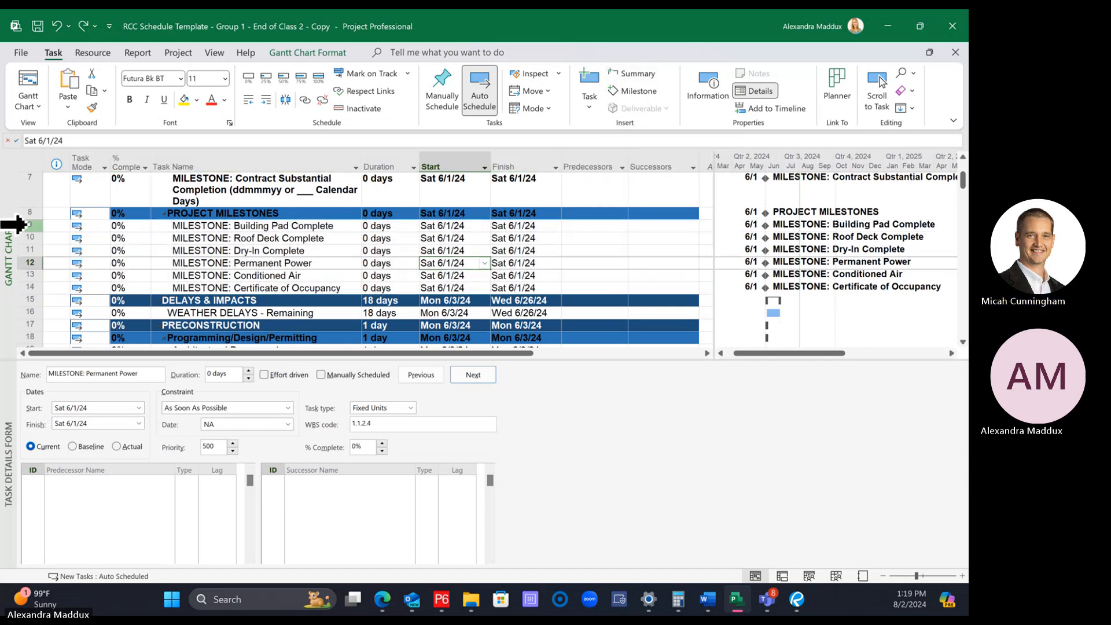
{"action": "left_click", "coordinate": [23, 224]}
{"action": "left_click_drag", "start_coordinate": [17, 224], "coordinate": [8, 285]}
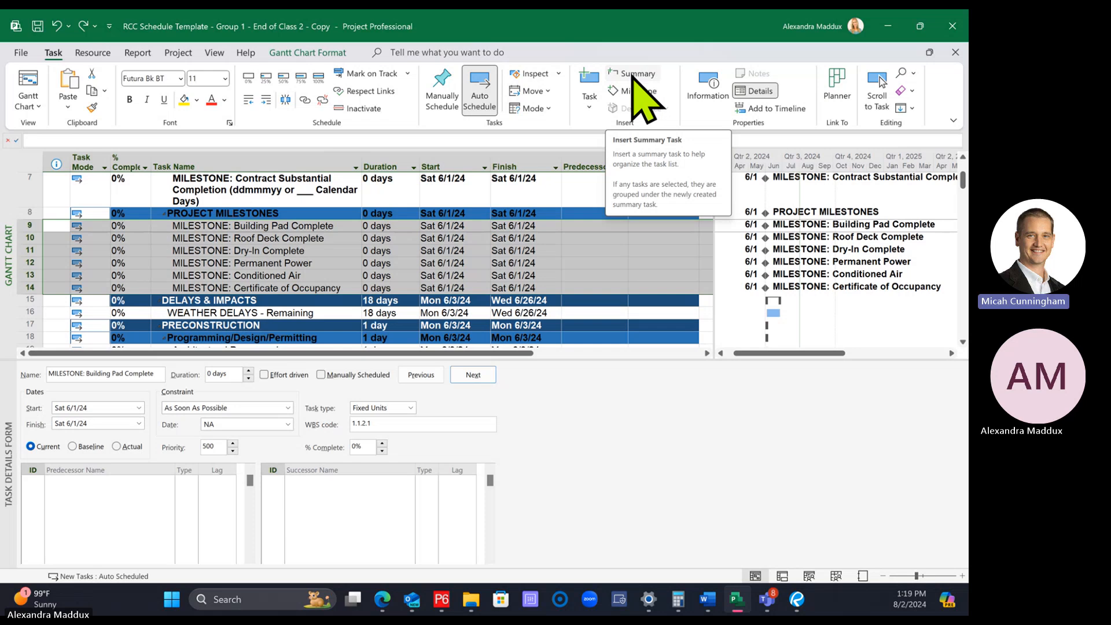
{"action": "left_click", "coordinate": [248, 225]}
{"action": "left_click", "coordinate": [235, 262]}
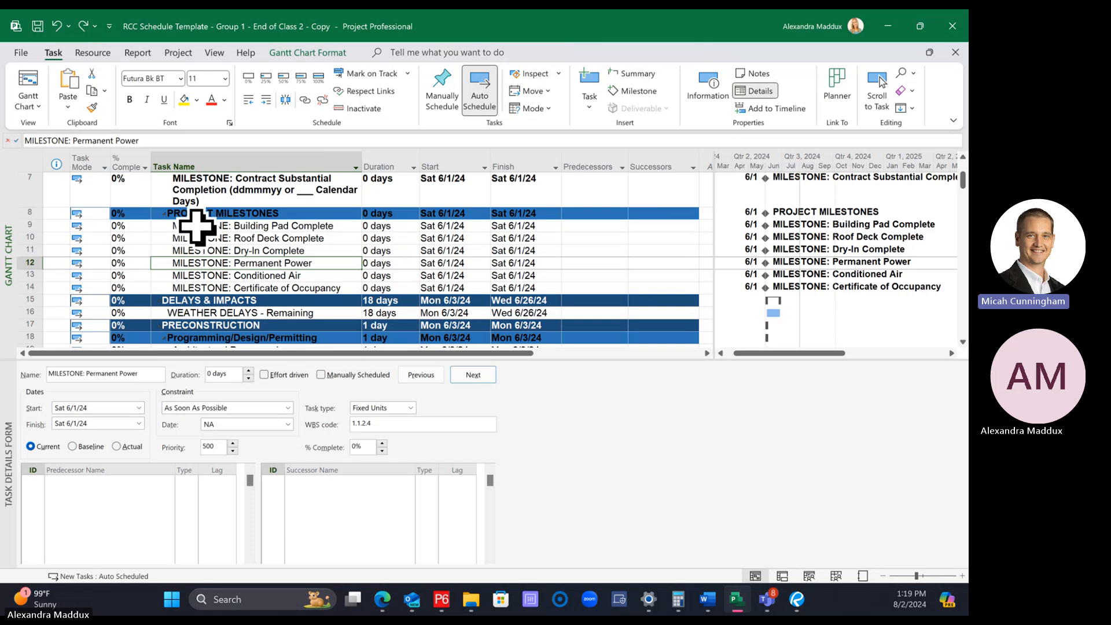
Group the six milestones from Building Pad Complete to Certificate of Occupancy under an inserted summary task and name it "Building A"
{"action": "left_click_drag", "start_coordinate": [15, 226], "coordinate": [19, 287]}
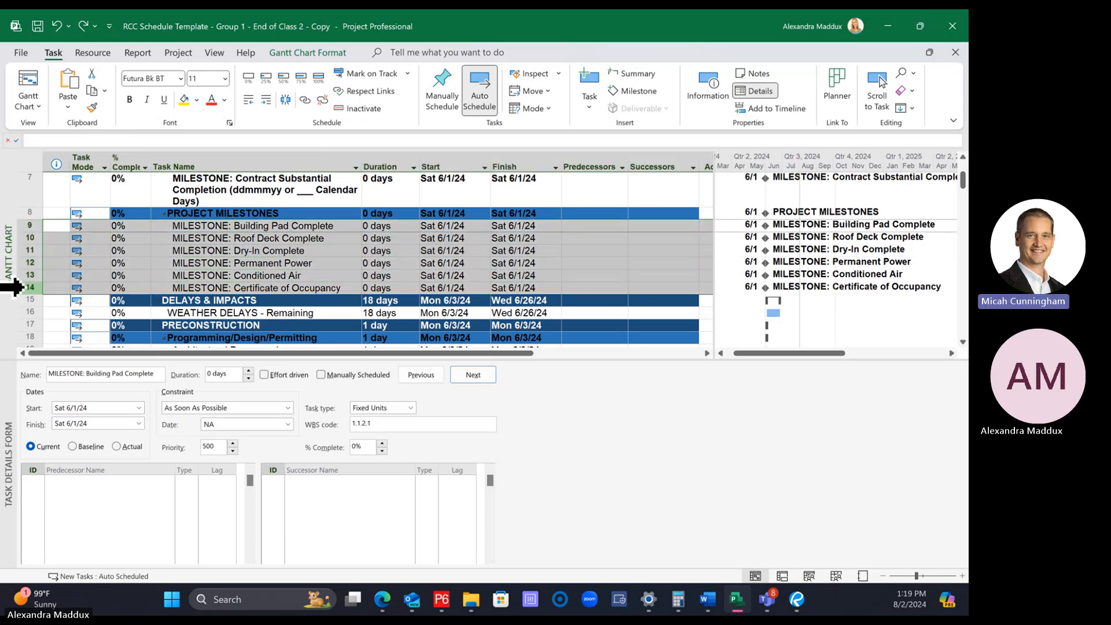
{"action": "left_click", "coordinate": [631, 76]}
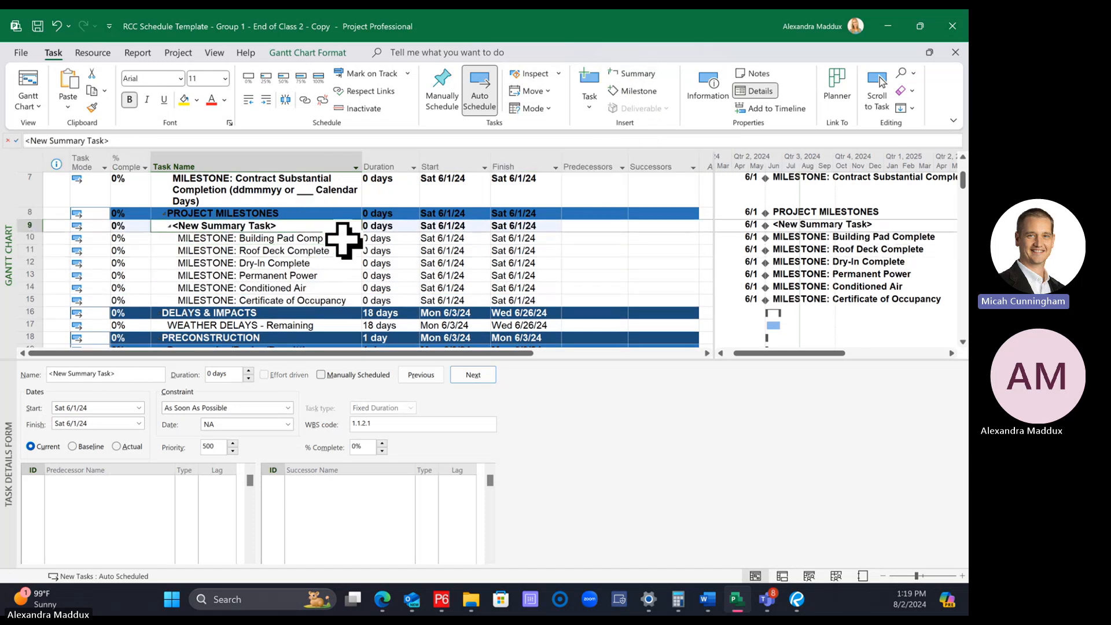
{"action": "type", "text": "ding A"}
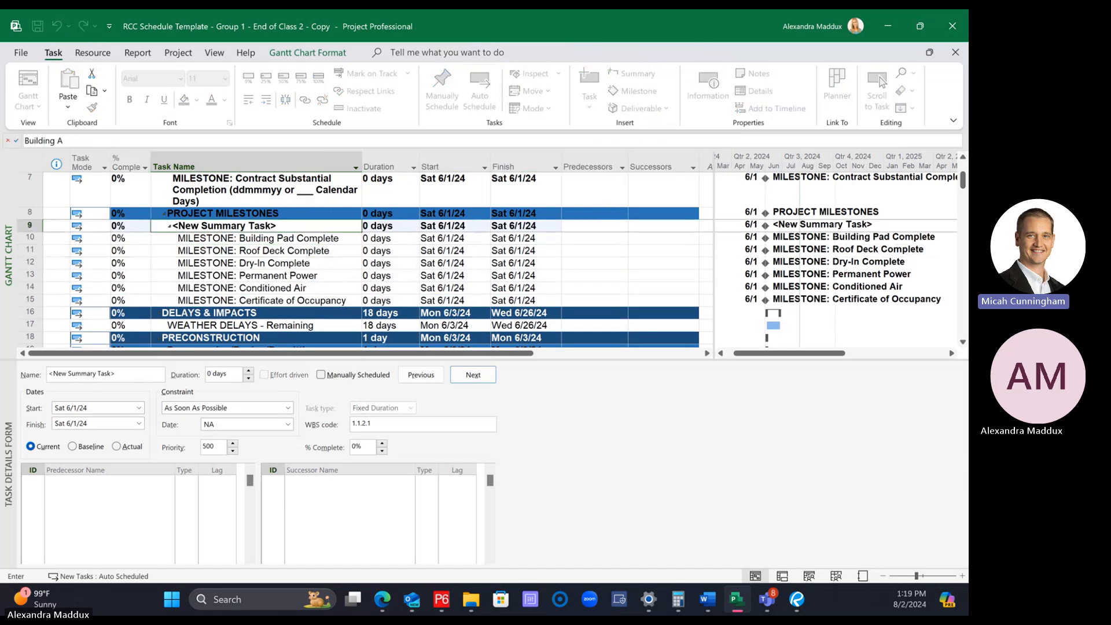
{"action": "key", "text": "Return"}
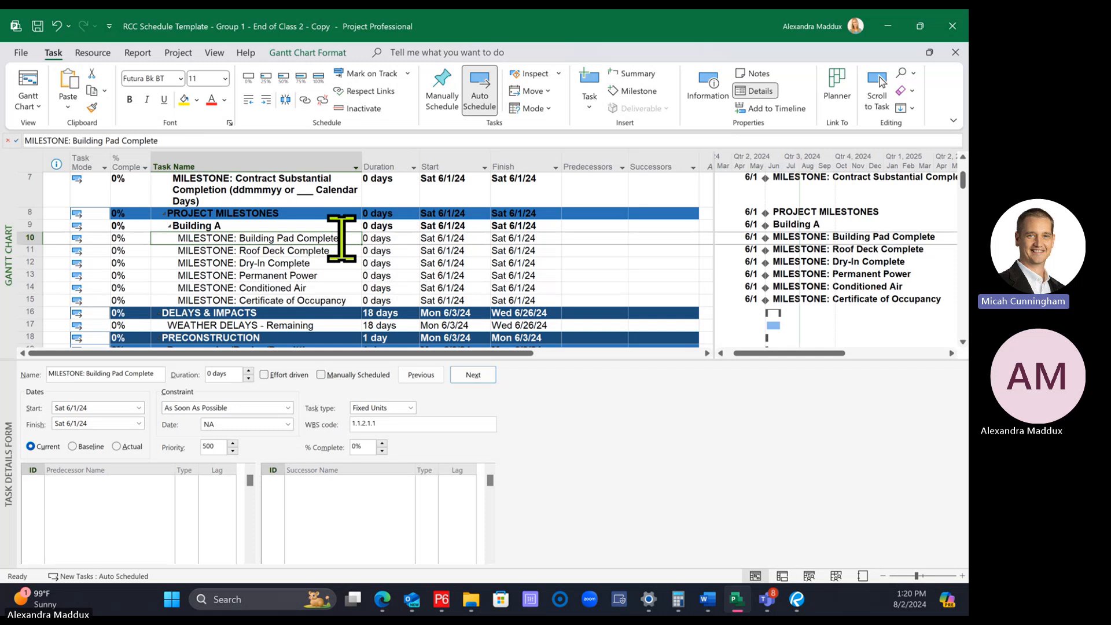
{"action": "left_click", "coordinate": [224, 225]}
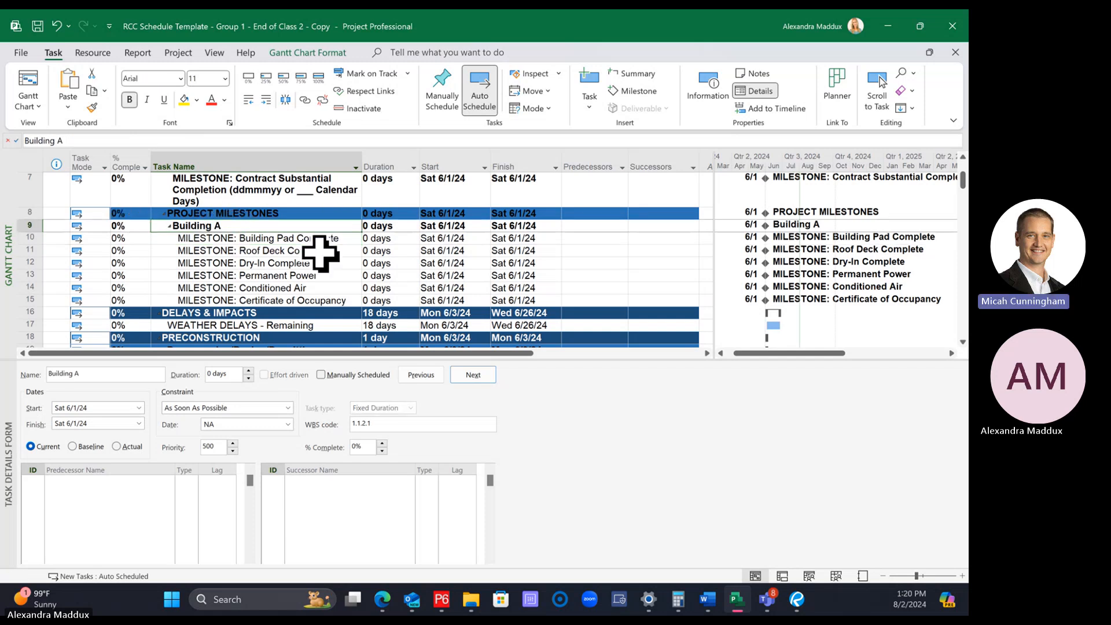
{"action": "left_click", "coordinate": [295, 276]}
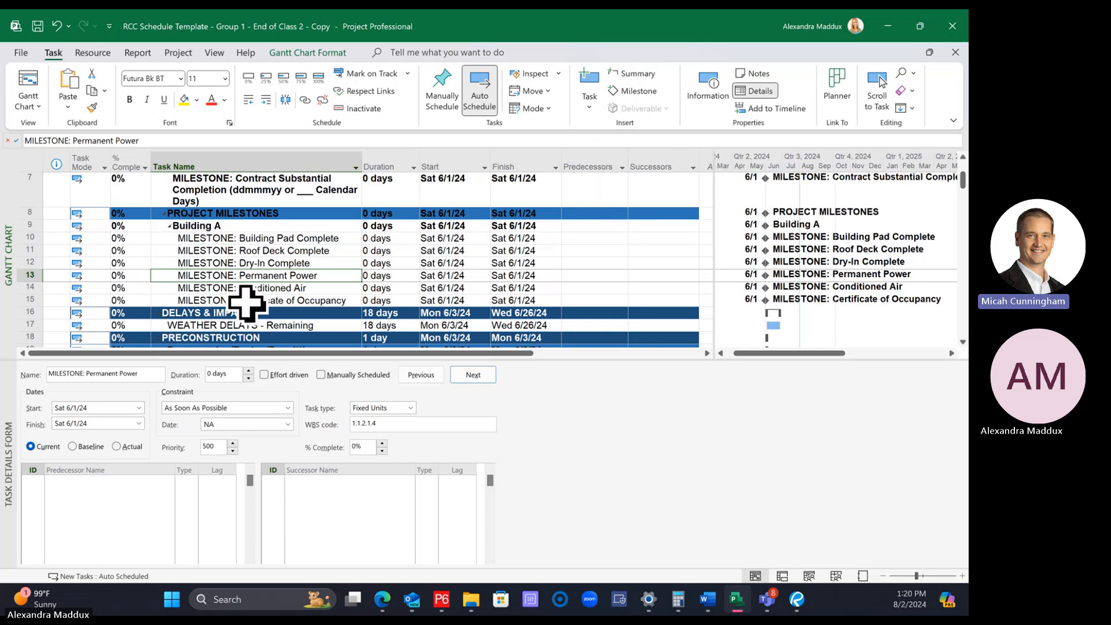
{"action": "left_click", "coordinate": [269, 229]}
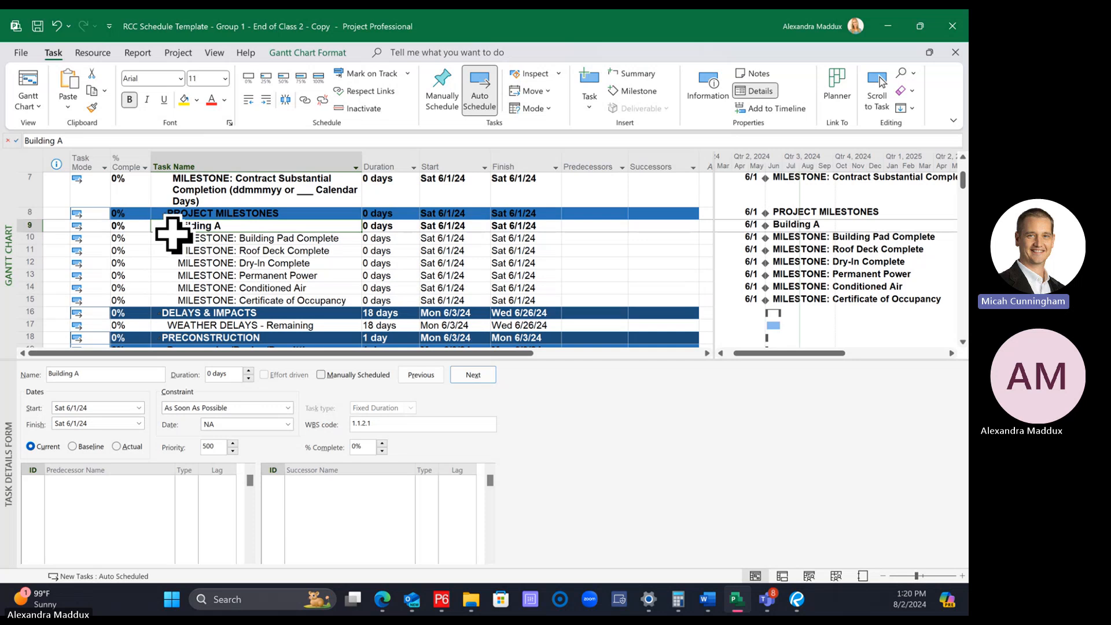
Insert another summary task over the six milestones inside Building A, nesting them one level deeper
{"action": "left_click_drag", "start_coordinate": [176, 239], "coordinate": [178, 296]}
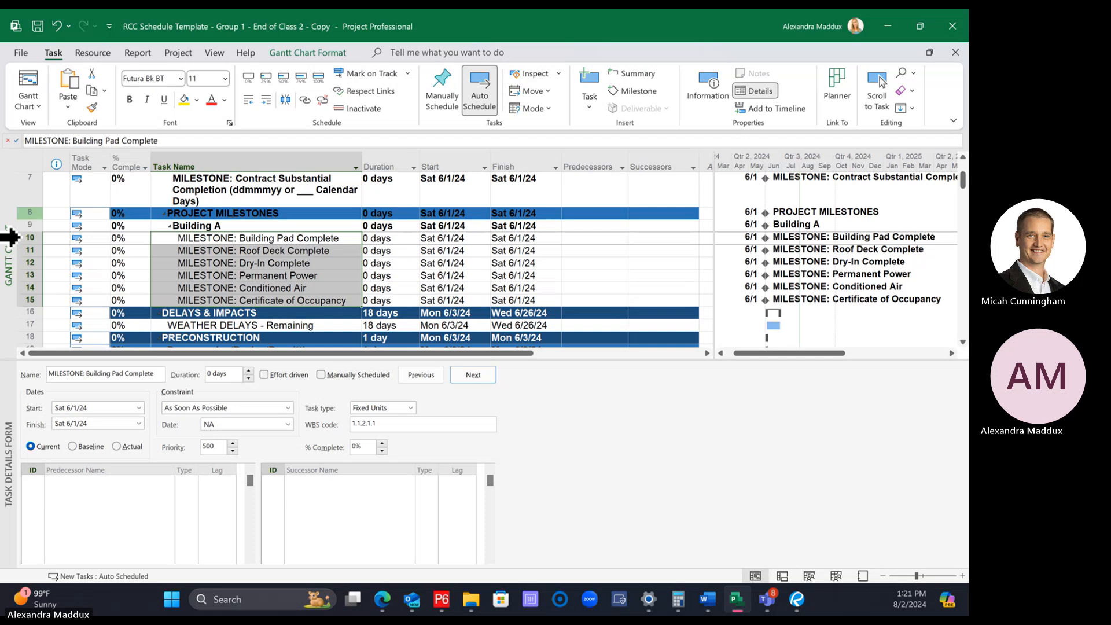
{"action": "left_click_drag", "start_coordinate": [10, 237], "coordinate": [13, 301]}
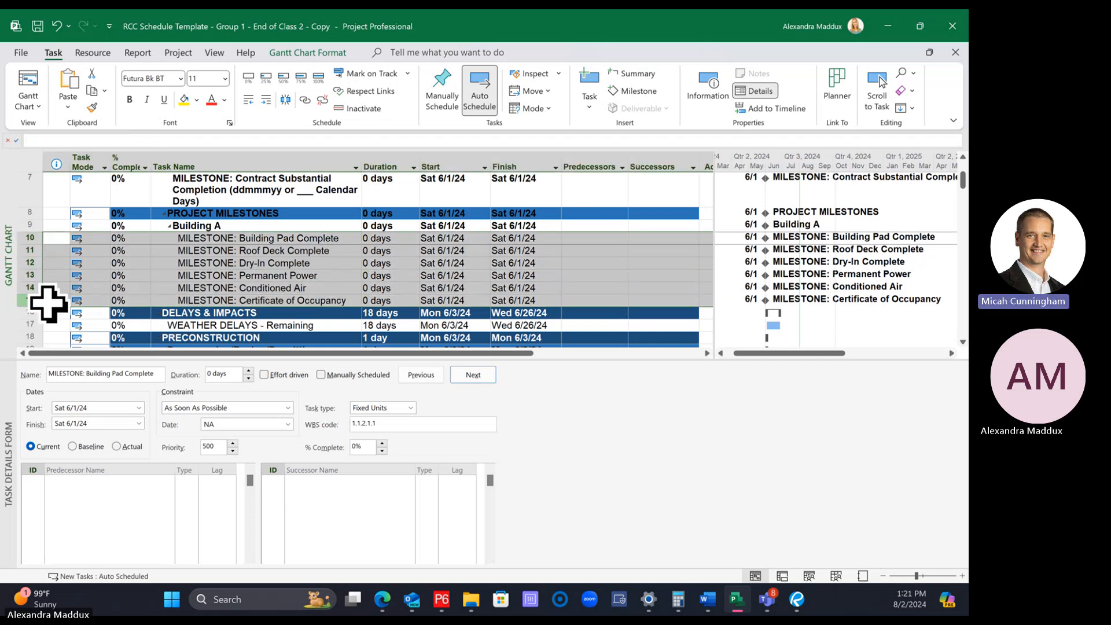
{"action": "left_click", "coordinate": [632, 74]}
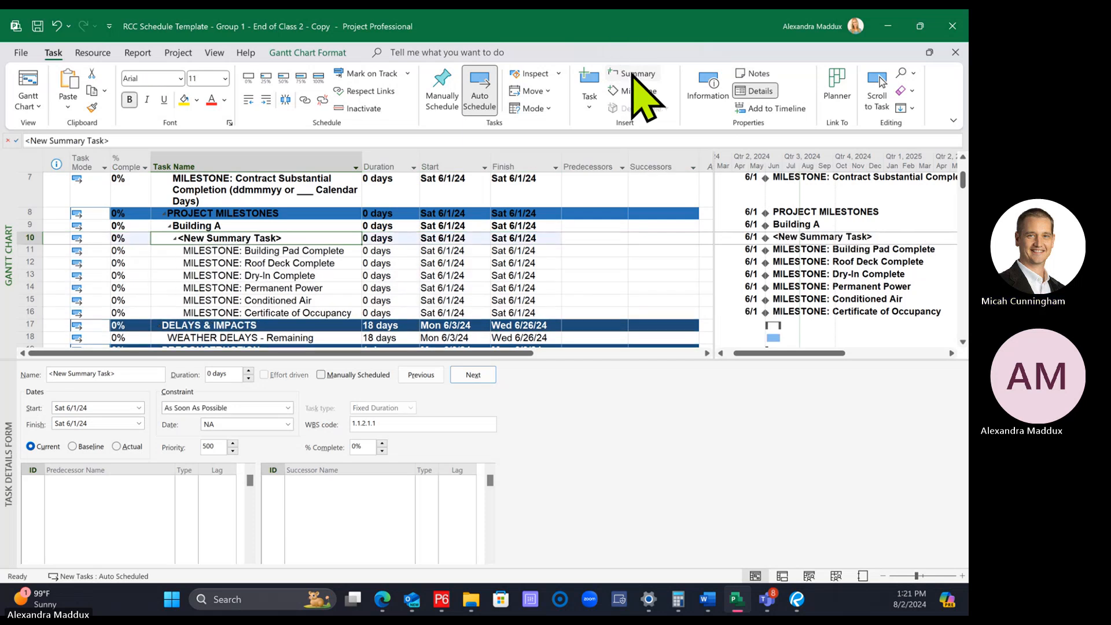
{"action": "left_click", "coordinate": [292, 225]}
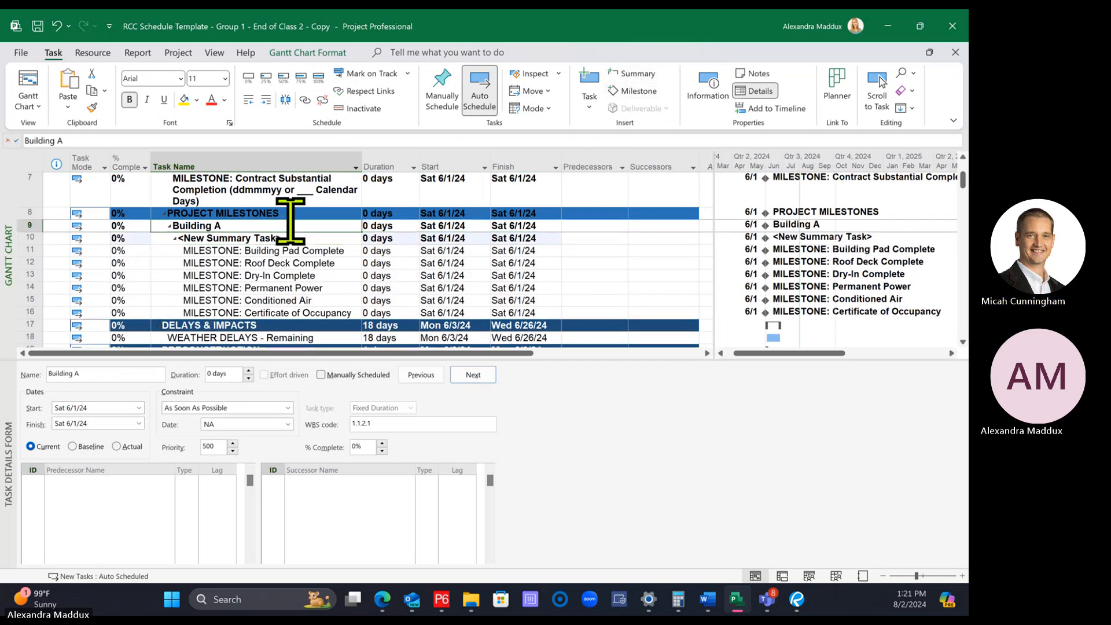
{"action": "left_click", "coordinate": [328, 237]}
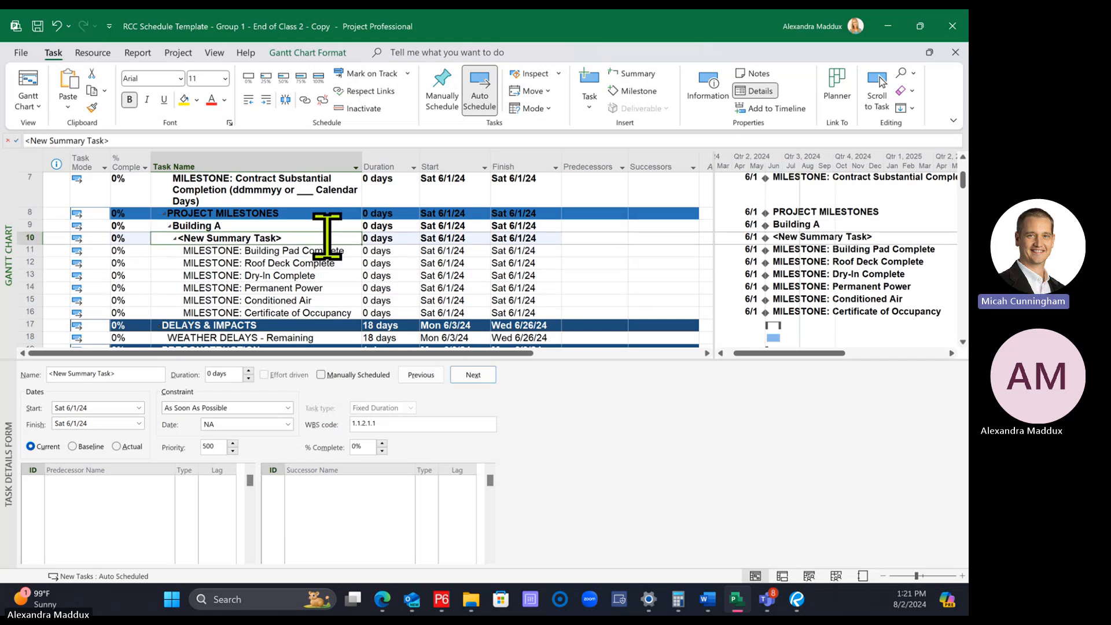
Outdent the unnamed summary task inside Building A by one level and delete the original Building A task above it
{"action": "left_click", "coordinate": [301, 262]}
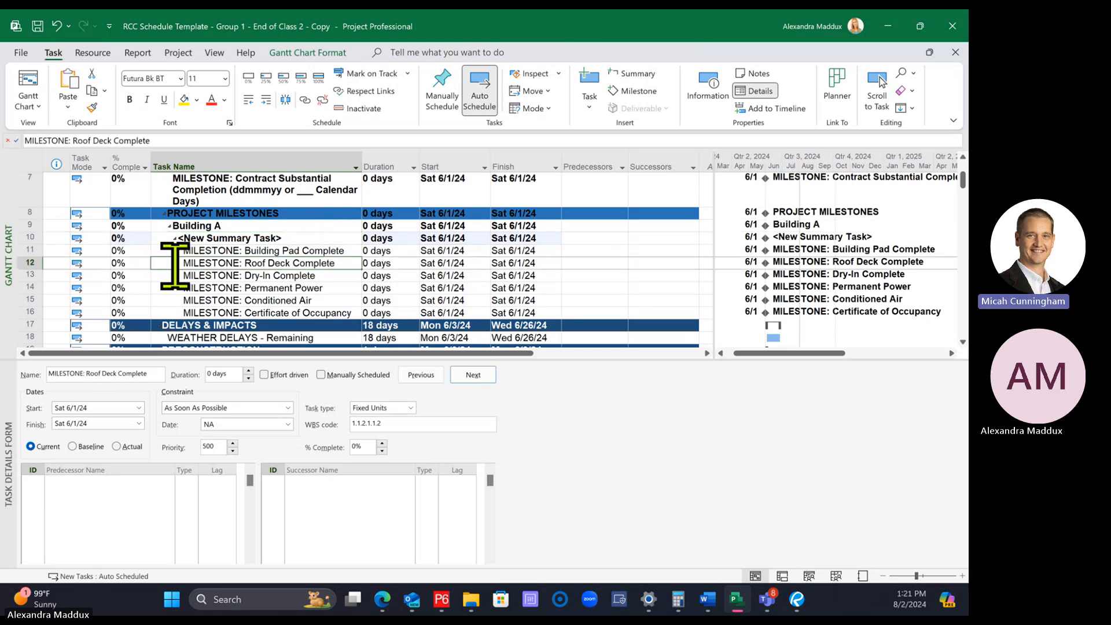
{"action": "left_click", "coordinate": [21, 237]}
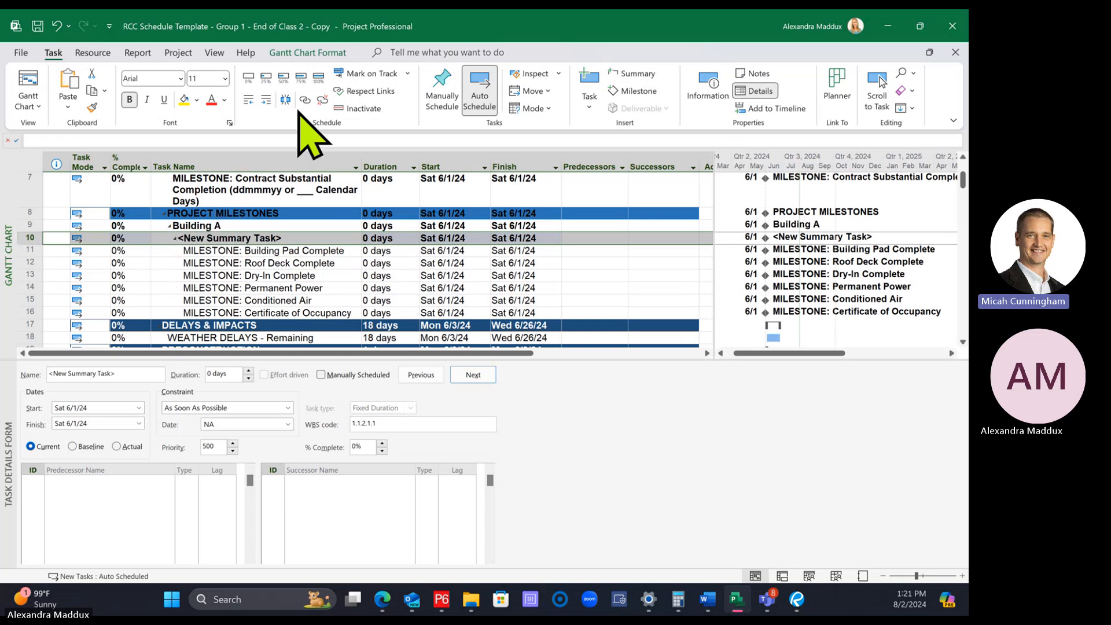
{"action": "left_click", "coordinate": [248, 100]}
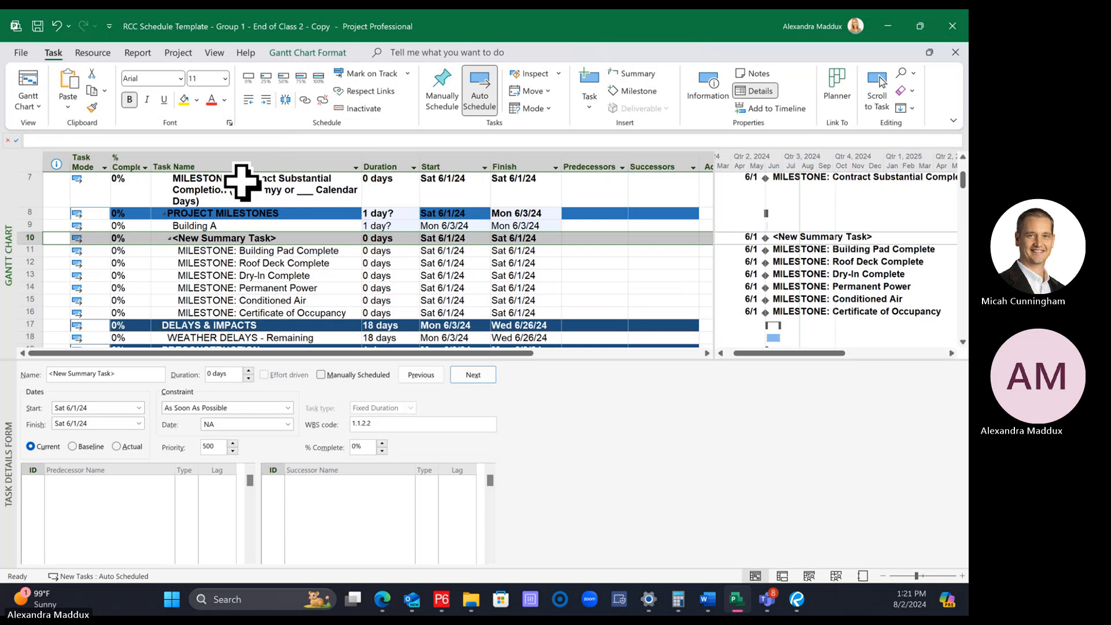
{"action": "left_click", "coordinate": [258, 226]}
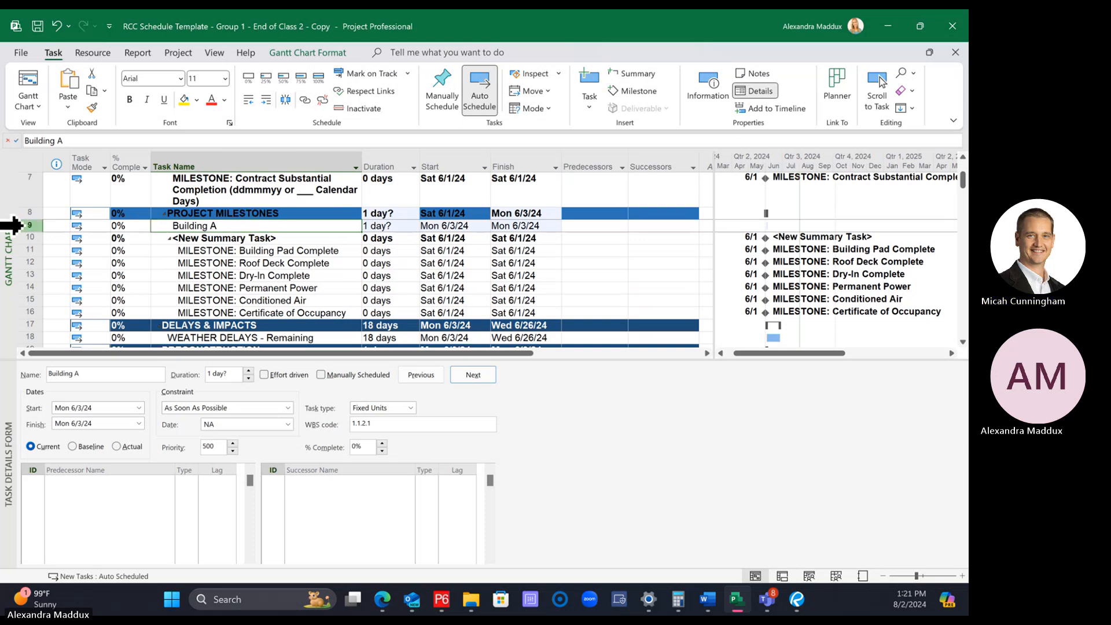
{"action": "right_click", "coordinate": [14, 225]}
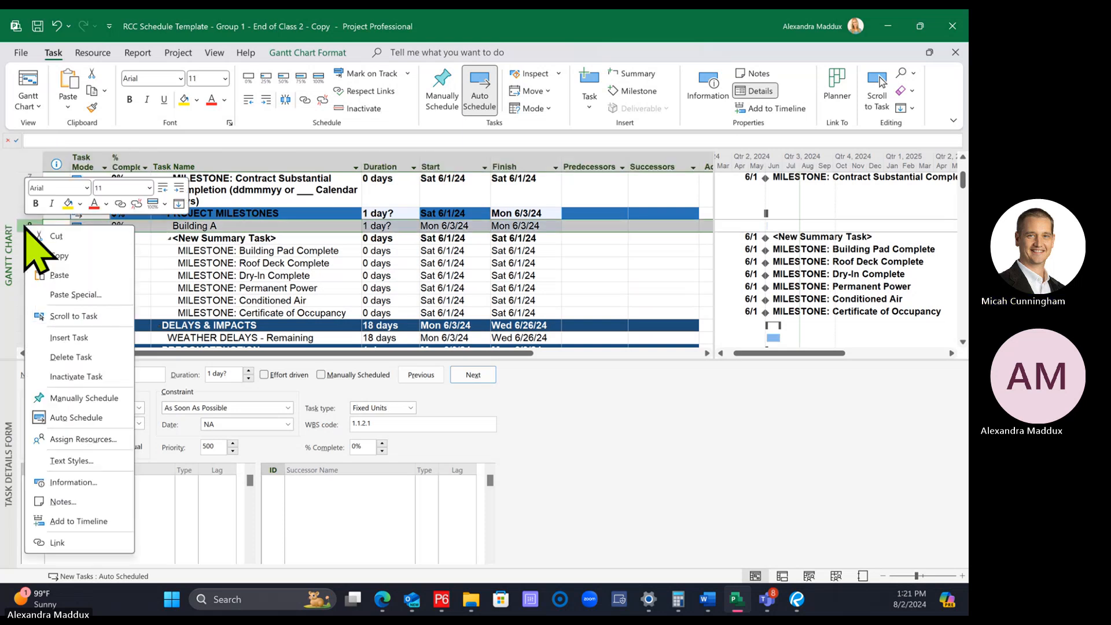
{"action": "left_click", "coordinate": [87, 355]}
Name the remaining summary task over the six project milestones "Building A"
{"action": "left_click", "coordinate": [248, 250]}
{"action": "left_click", "coordinate": [249, 226]}
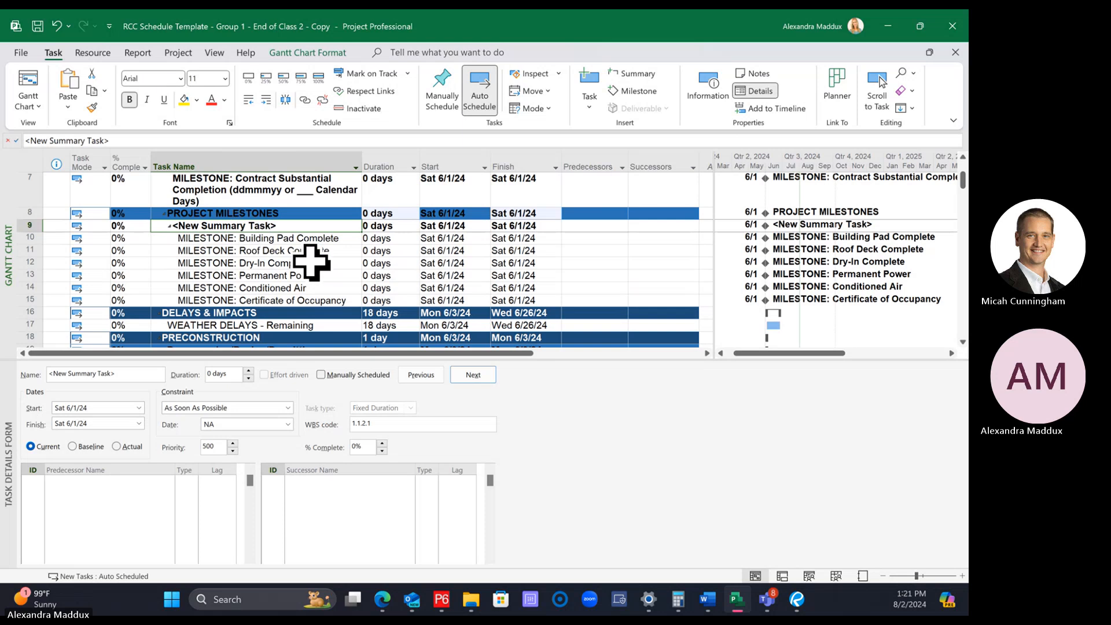
{"action": "type", "text": "Building A"}
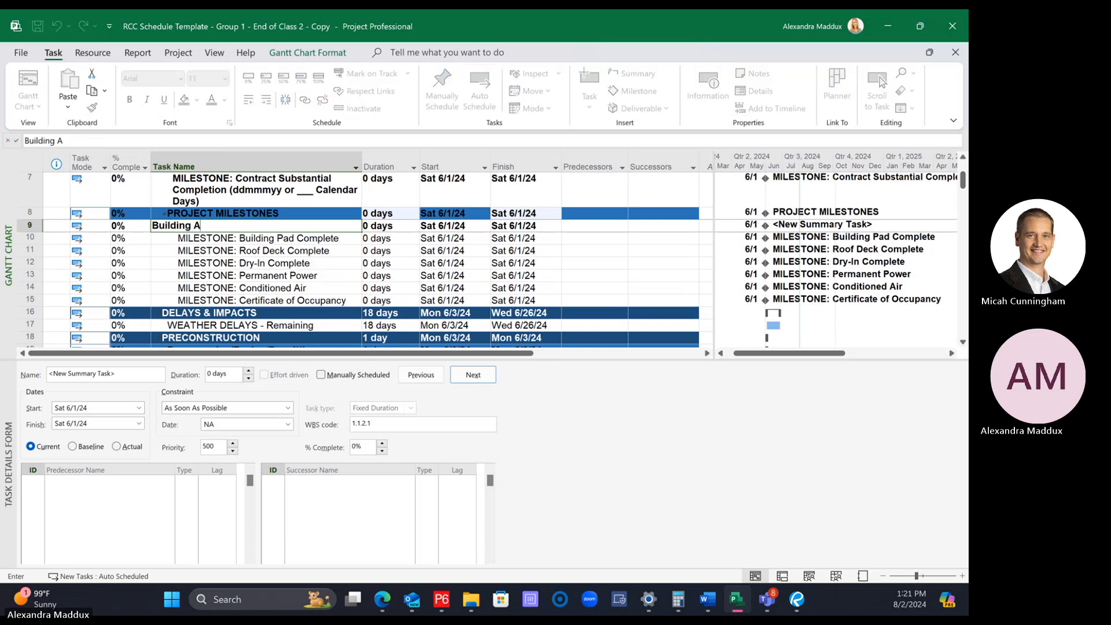
{"action": "key", "text": "Return"}
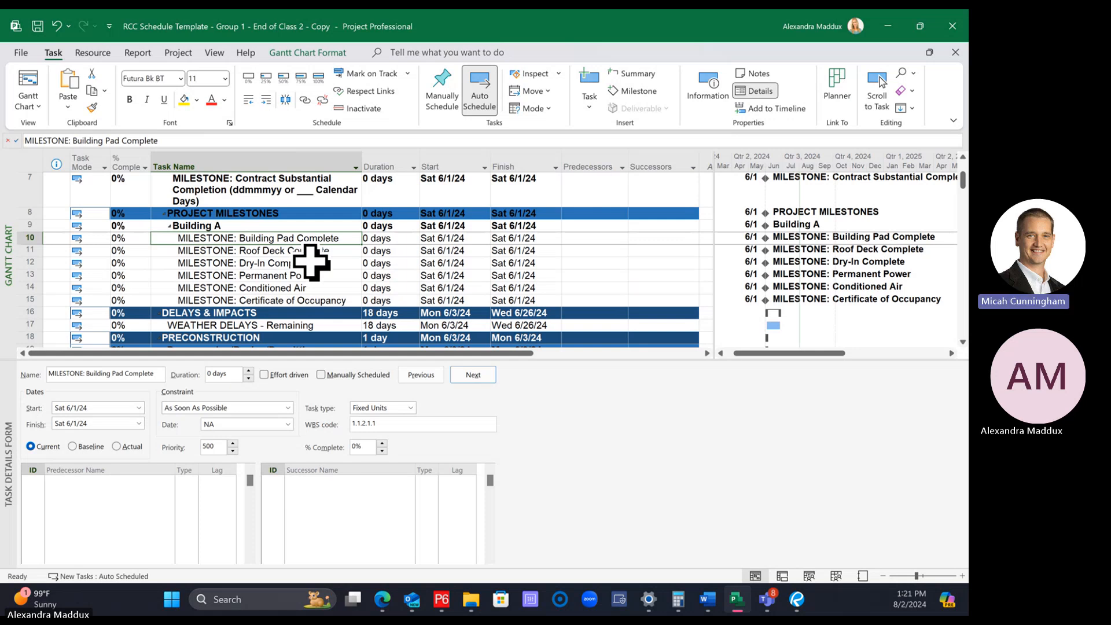
Outdent the six milestones from Building Pad Complete to Certificate of Occupancy by one level and delete the Building A task
{"action": "left_click", "coordinate": [215, 226]}
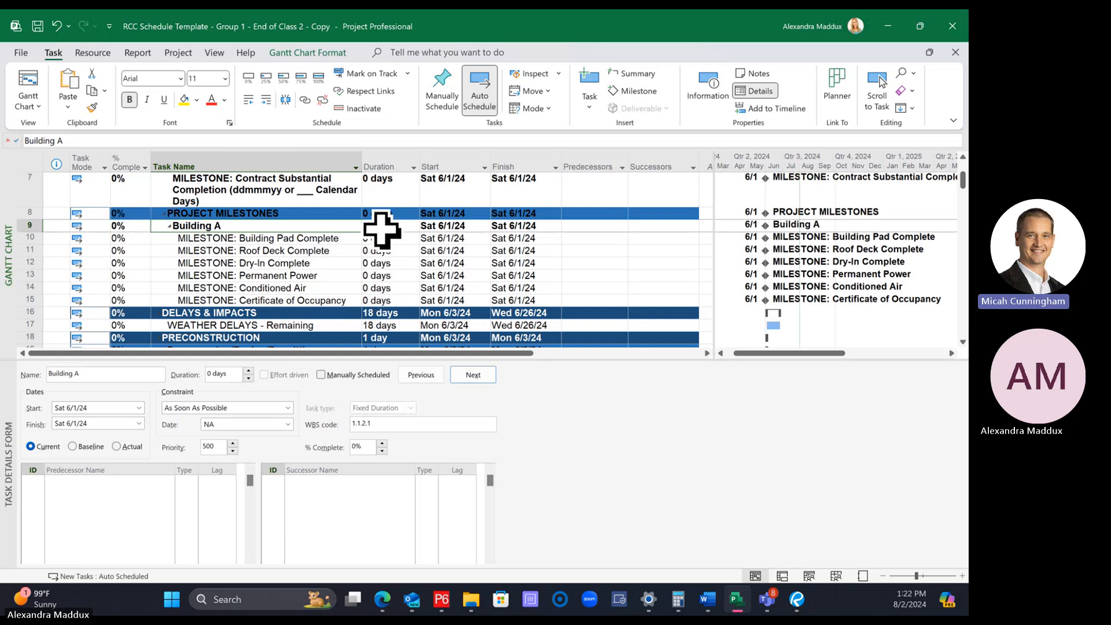
{"action": "left_click_drag", "start_coordinate": [20, 239], "coordinate": [23, 300]}
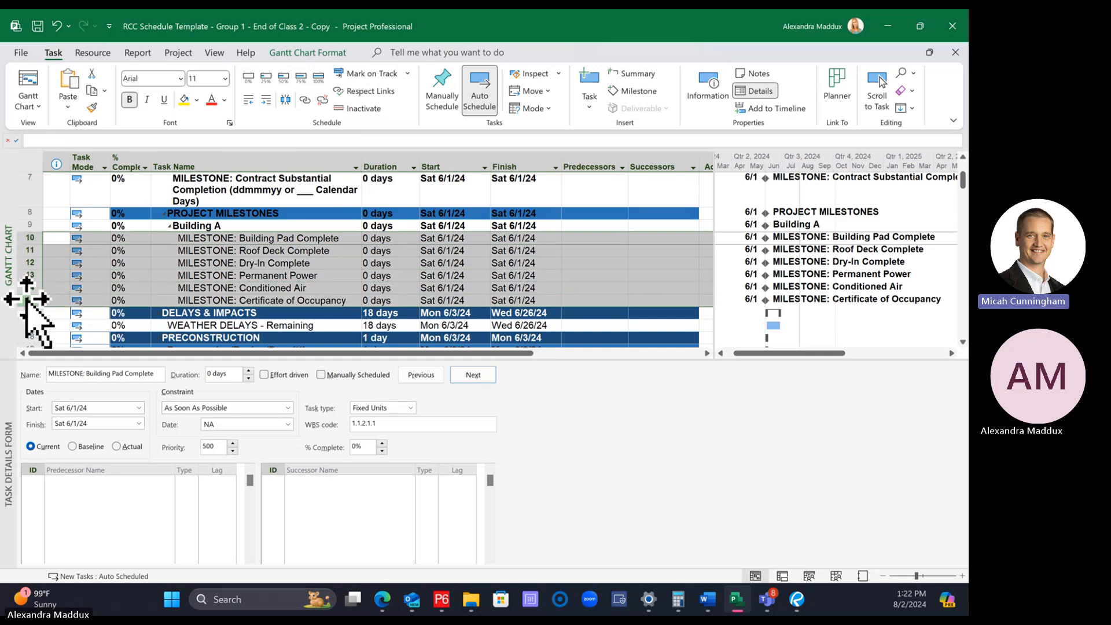
{"action": "left_click", "coordinate": [249, 99]}
{"action": "left_click", "coordinate": [262, 225]}
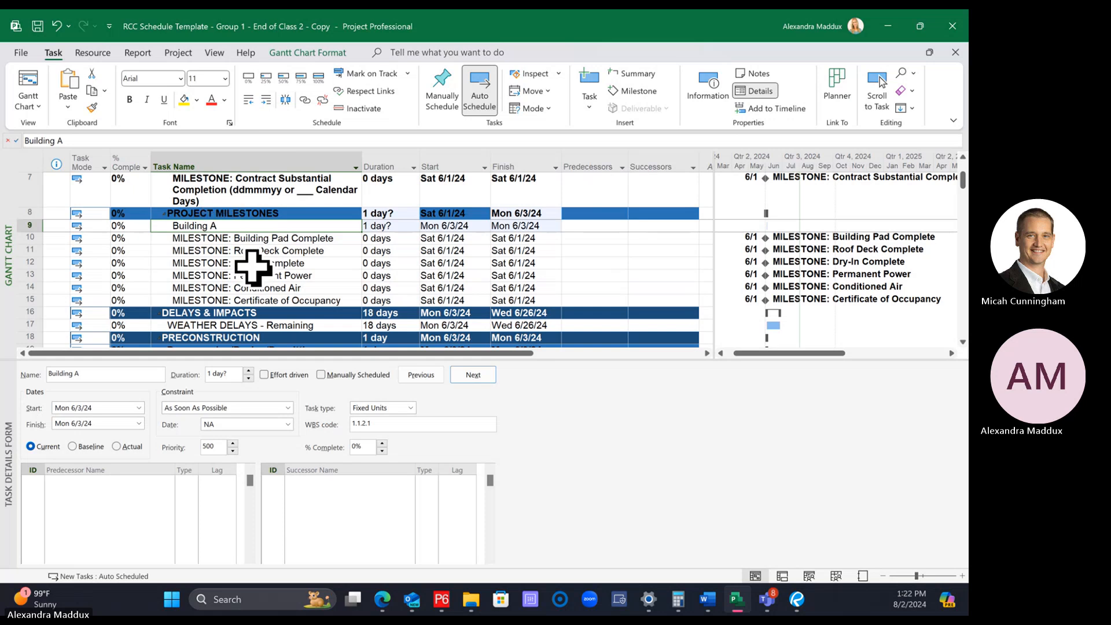
{"action": "left_click", "coordinate": [159, 260]}
{"action": "right_click", "coordinate": [27, 225]}
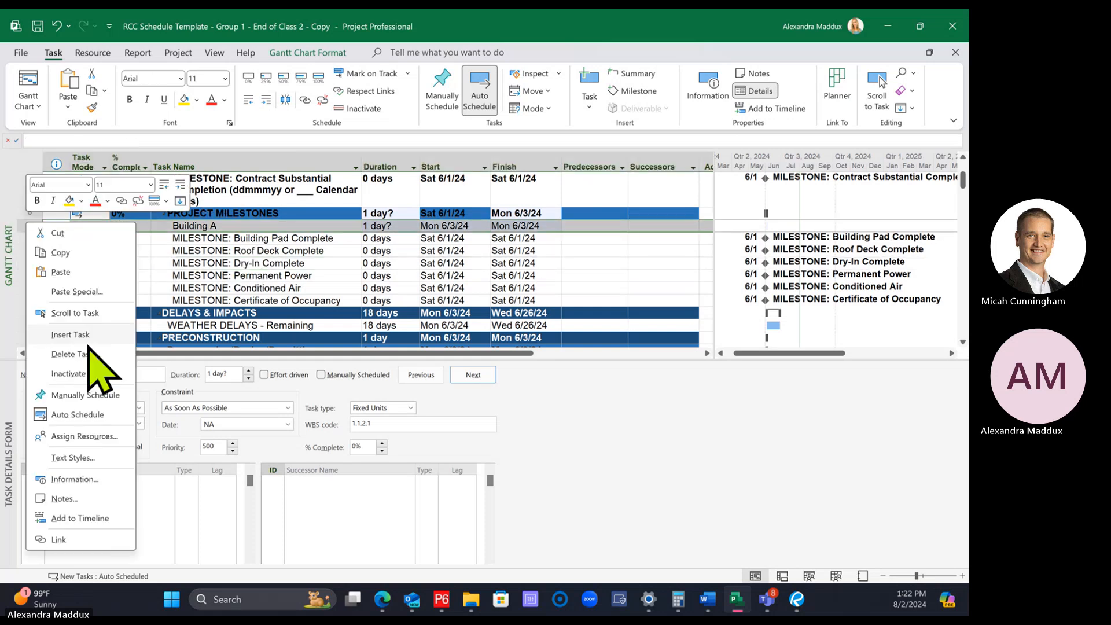
{"action": "left_click", "coordinate": [85, 355]}
{"action": "left_click", "coordinate": [211, 250]}
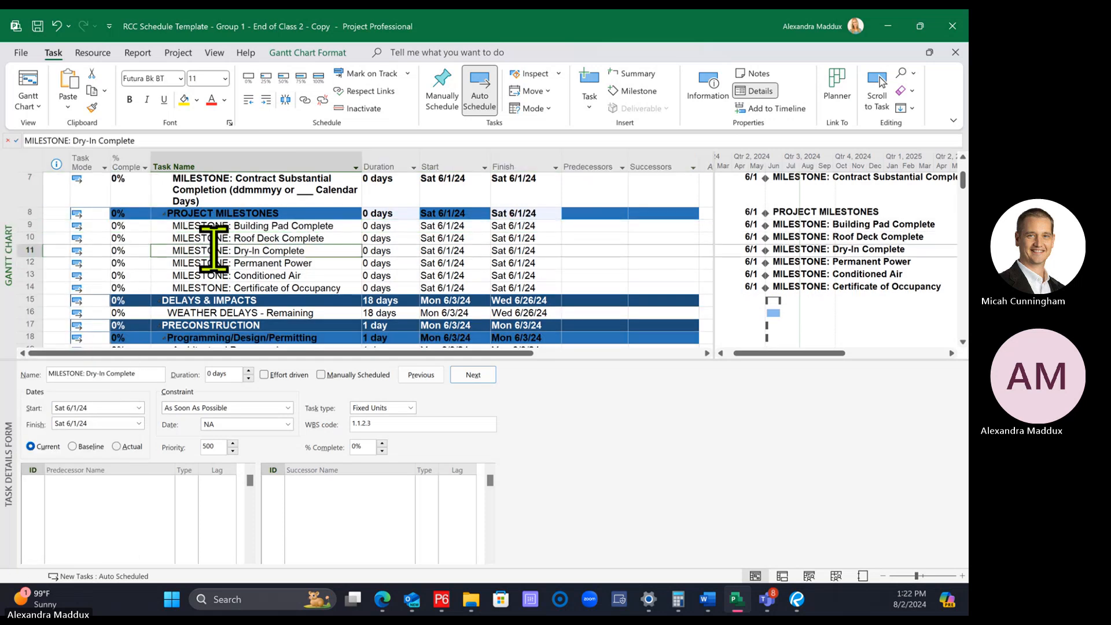
Enlarge the Gantt chart pane above the task details form to show more task rows
{"action": "left_click", "coordinate": [198, 225]}
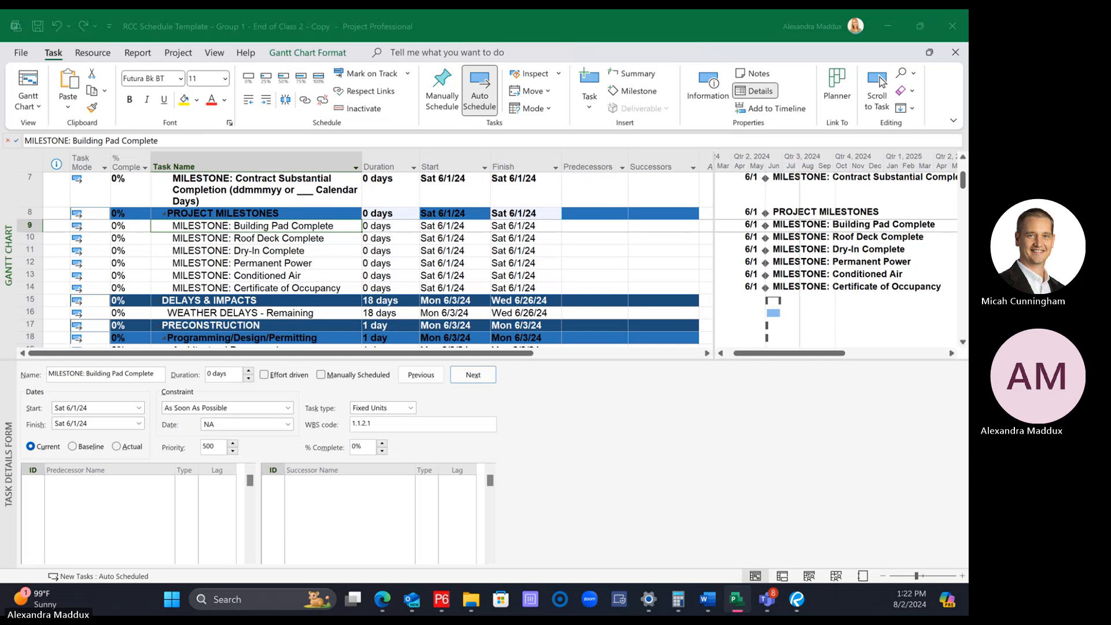
{"action": "key", "text": "alt+Tab"}
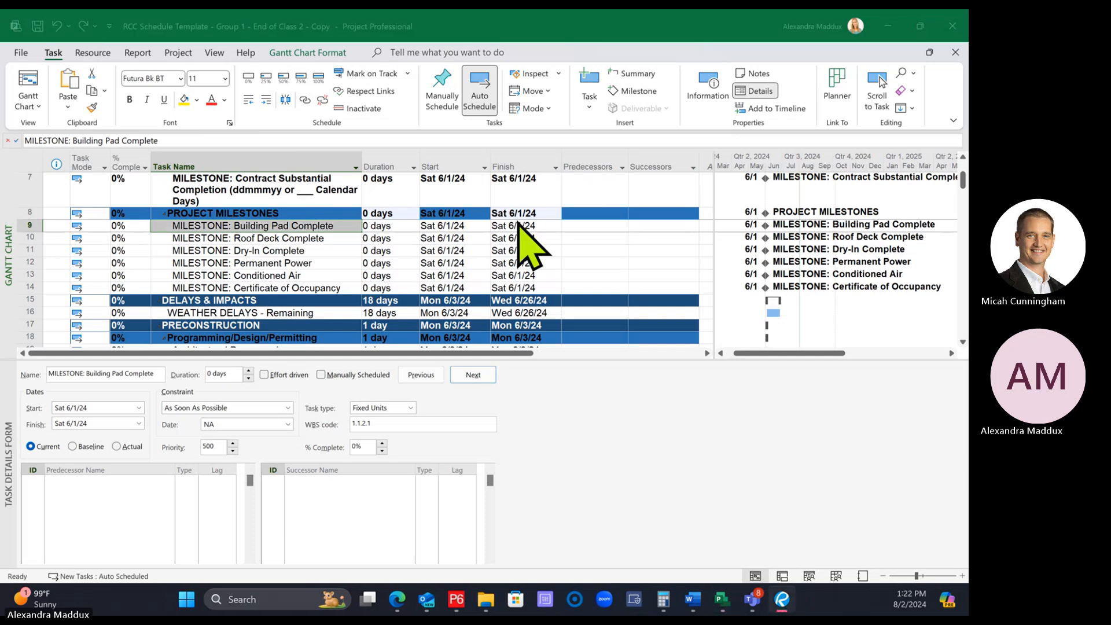
{"action": "left_click_drag", "start_coordinate": [513, 357], "coordinate": [521, 411]}
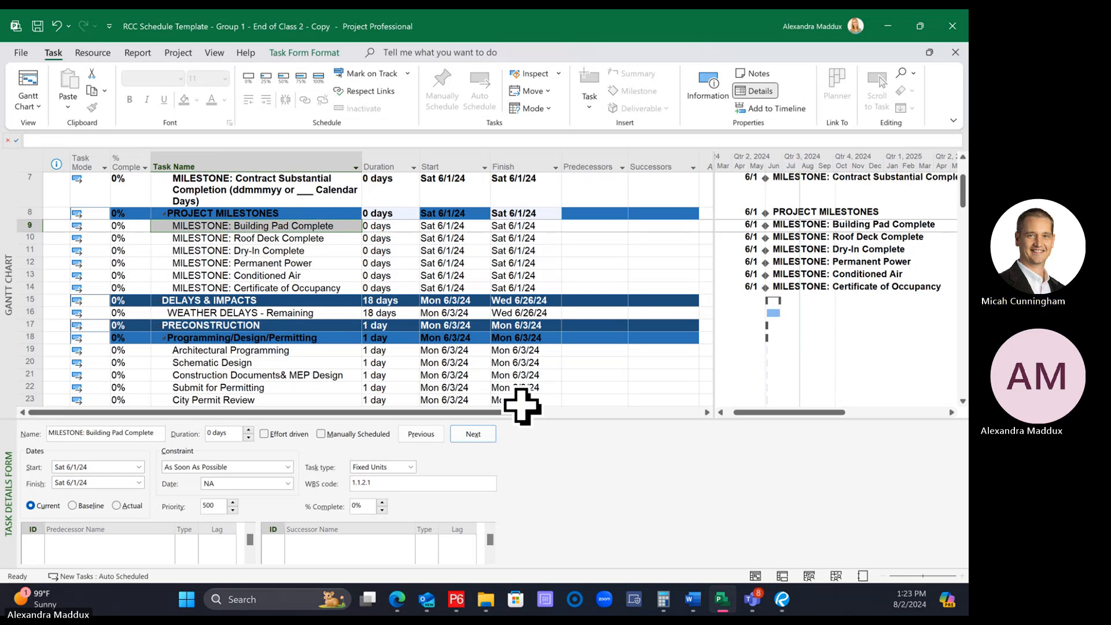
{"action": "left_click", "coordinate": [294, 268]}
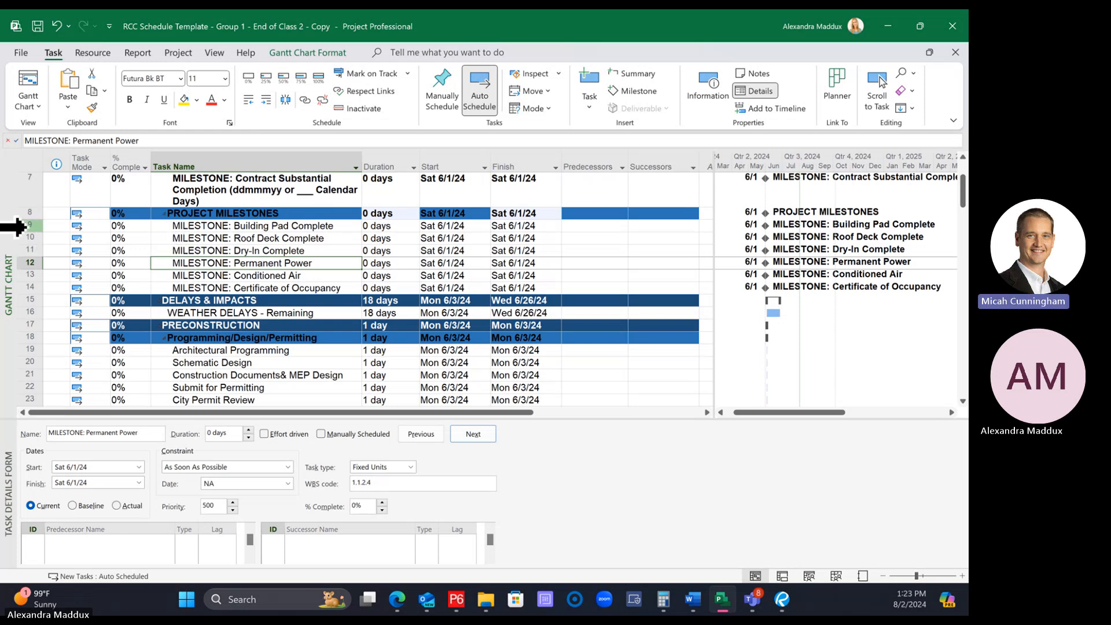
Insert a summary task over the six milestones under Project Milestones and name it "Building A"
{"action": "left_click_drag", "start_coordinate": [18, 224], "coordinate": [30, 287]}
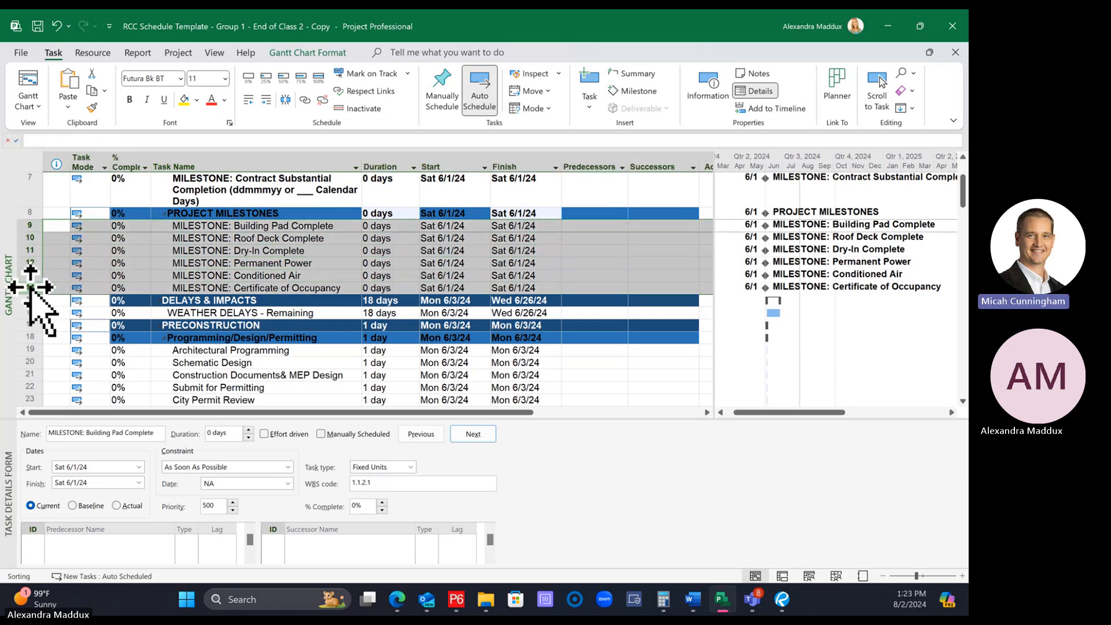
{"action": "left_click", "coordinate": [632, 76]}
{"action": "left_click", "coordinate": [345, 263]}
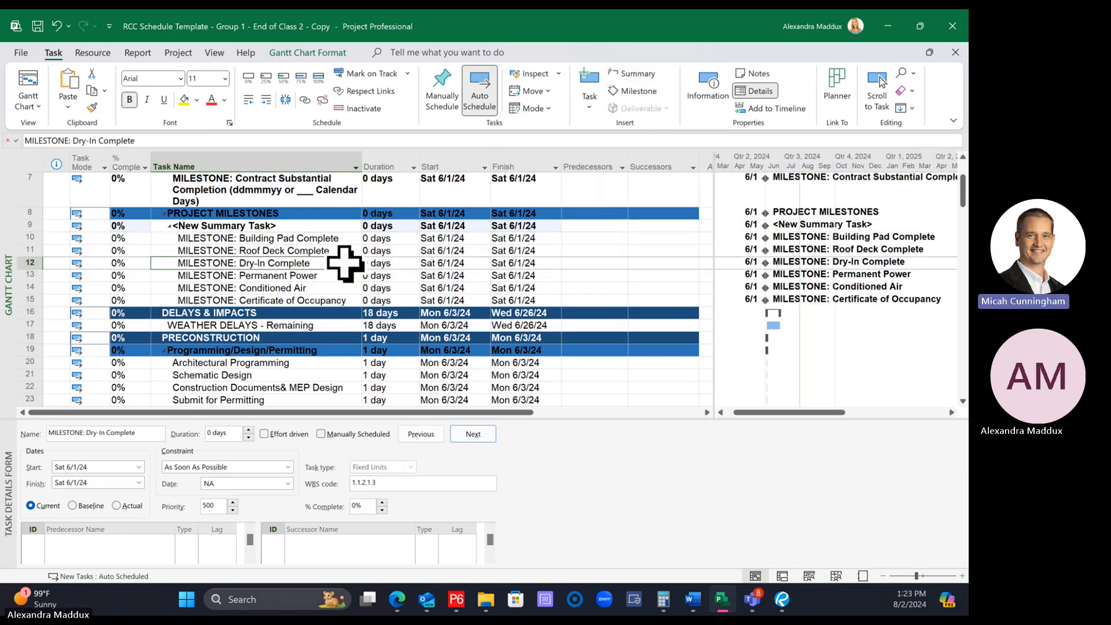
{"action": "left_click", "coordinate": [321, 225]}
{"action": "type", "text": "Bui"}
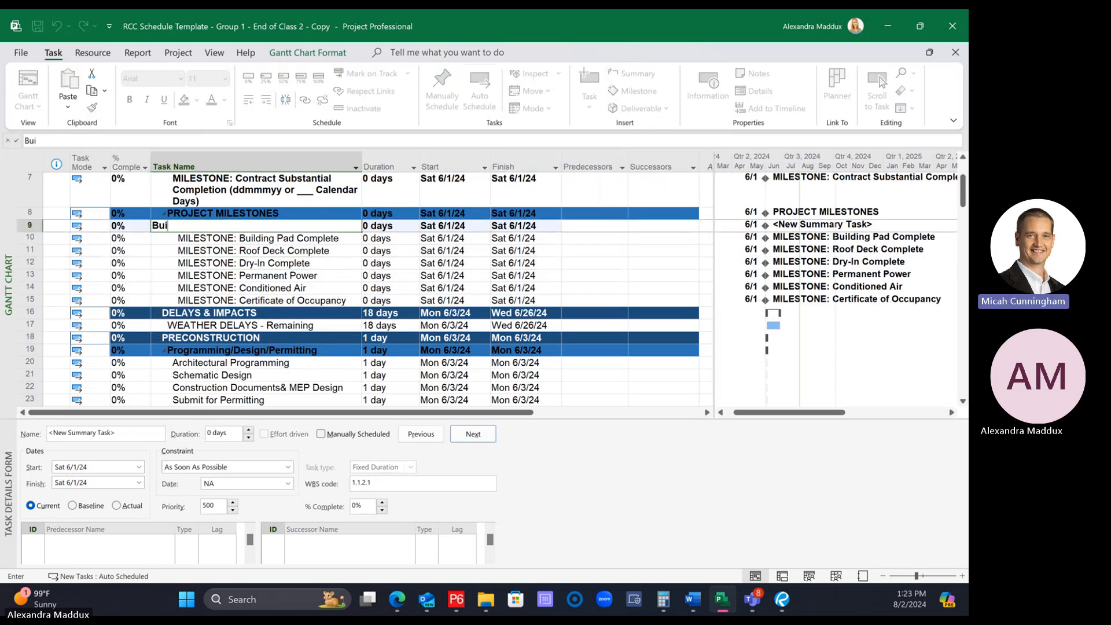
{"action": "type", "text": "lding A"}
{"action": "key", "text": "Return"}
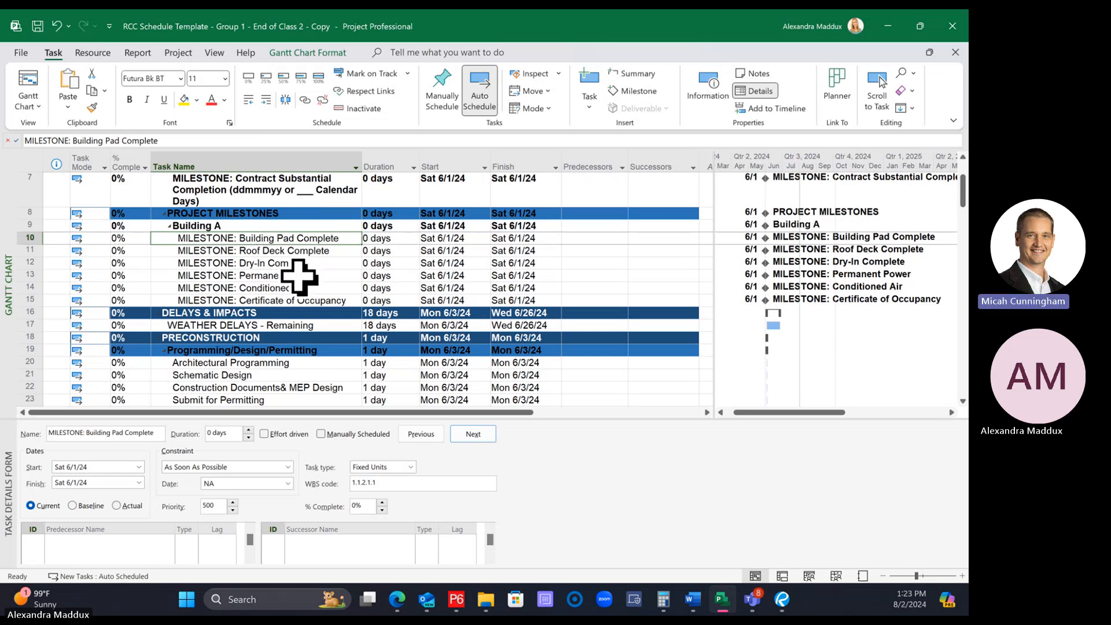
Compare the outline level and row formatting of Building A with its Project Milestones parent
{"action": "scroll", "coordinate": [298, 272], "scroll_direction": "down", "scroll_amount": 3}
{"action": "scroll", "coordinate": [303, 278], "scroll_direction": "up", "scroll_amount": 3}
{"action": "left_click", "coordinate": [248, 203]}
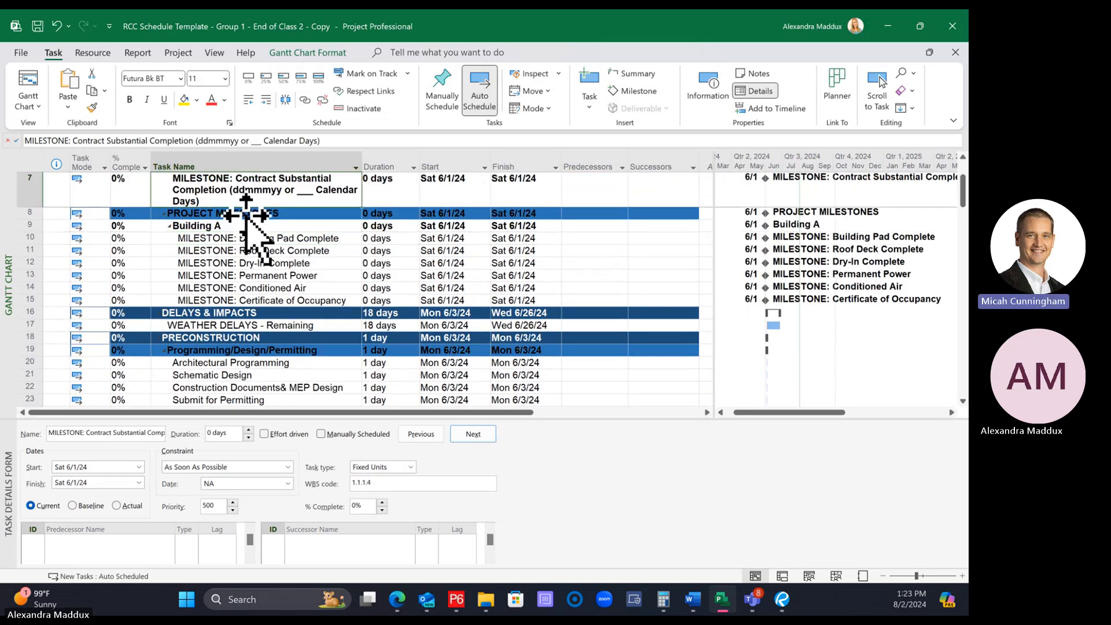
{"action": "left_click", "coordinate": [266, 227]}
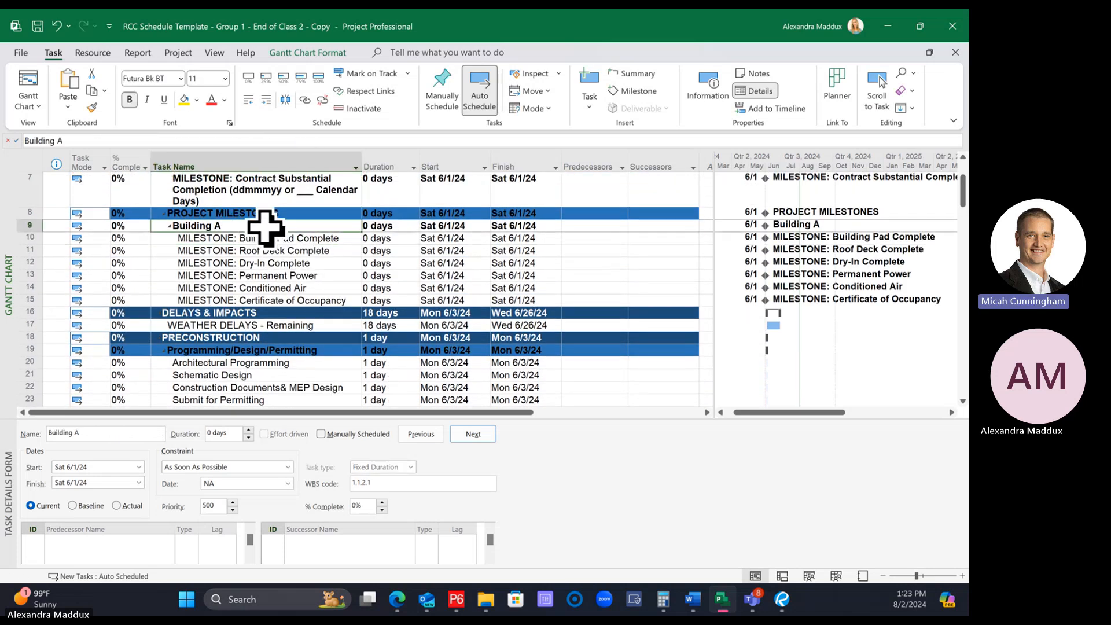
{"action": "left_click", "coordinate": [296, 214]}
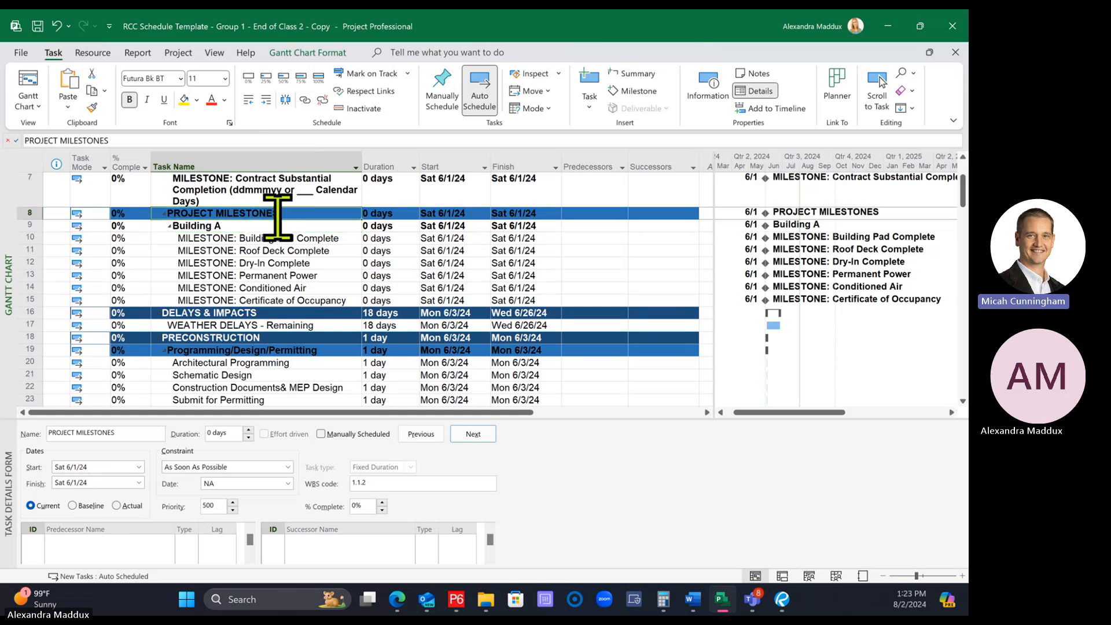
{"action": "scroll", "coordinate": [277, 216], "scroll_direction": "up", "scroll_amount": 2}
{"action": "scroll", "coordinate": [277, 216], "scroll_direction": "down", "scroll_amount": 6}
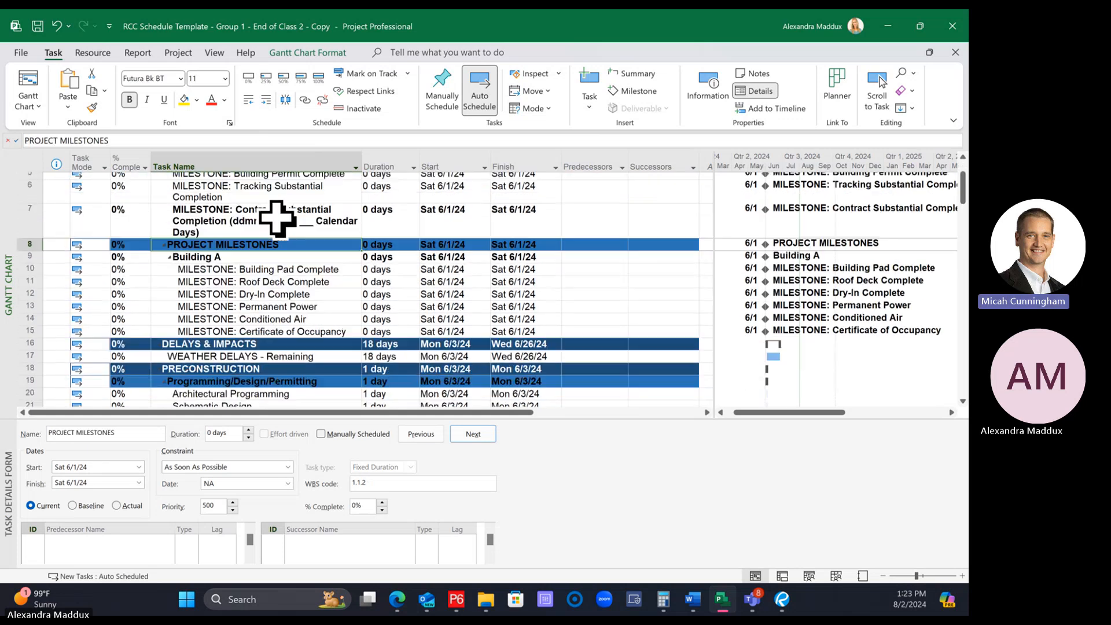
Examine the outline levels of SITE and EARTHWORK in the Construction section, and compare them with Project Milestones
{"action": "scroll", "coordinate": [277, 217], "scroll_direction": "down", "scroll_amount": 7}
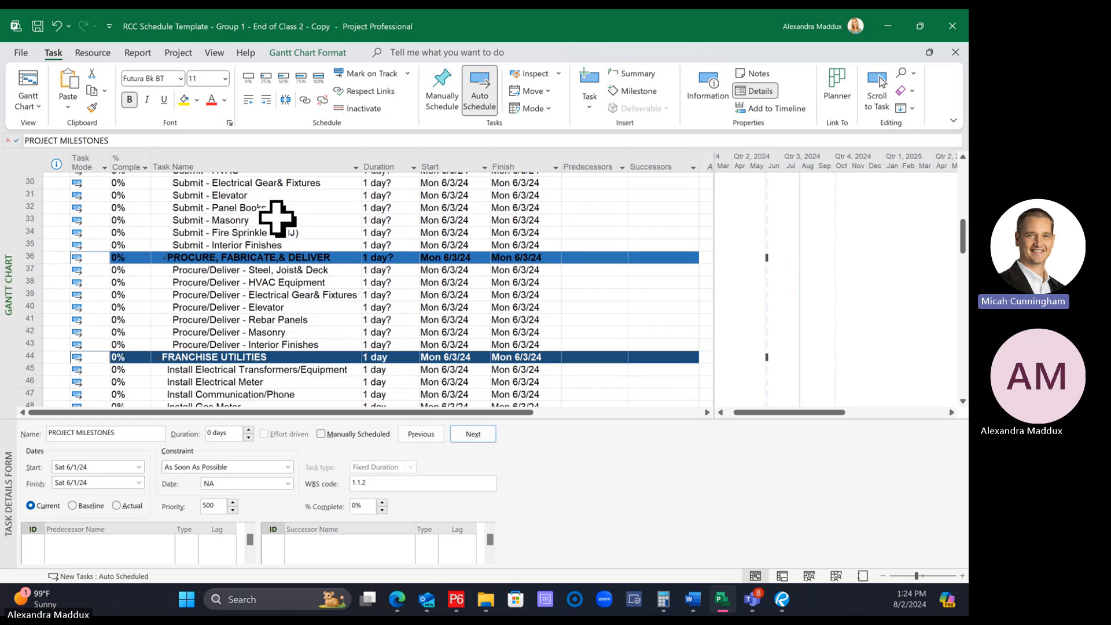
{"action": "scroll", "coordinate": [277, 217], "scroll_direction": "down", "scroll_amount": 2}
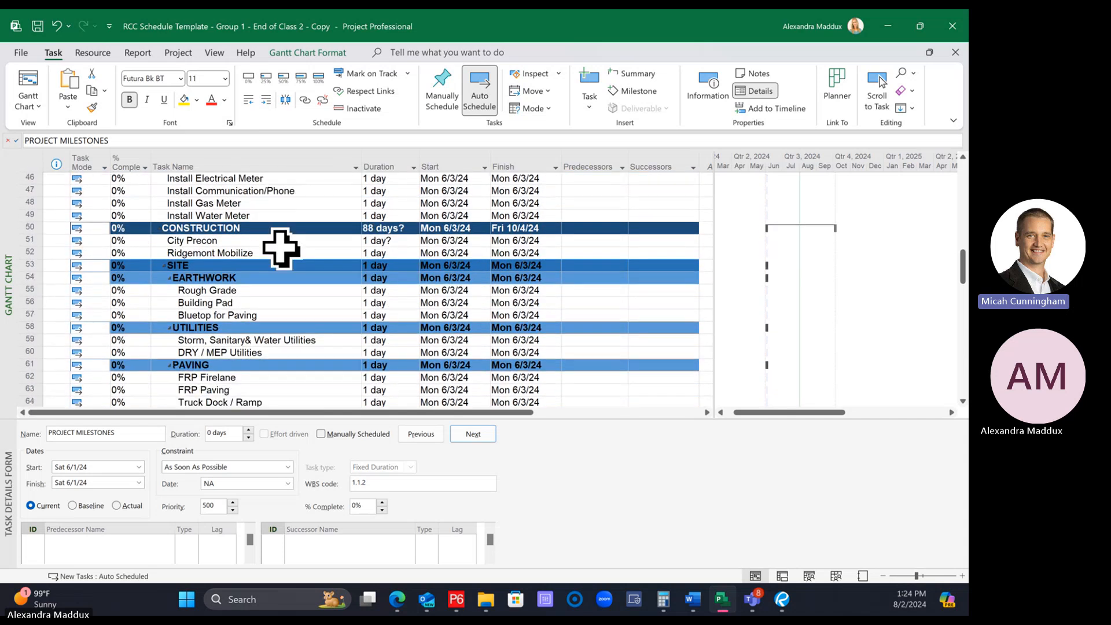
{"action": "left_click", "coordinate": [243, 266]}
{"action": "left_click", "coordinate": [257, 278]}
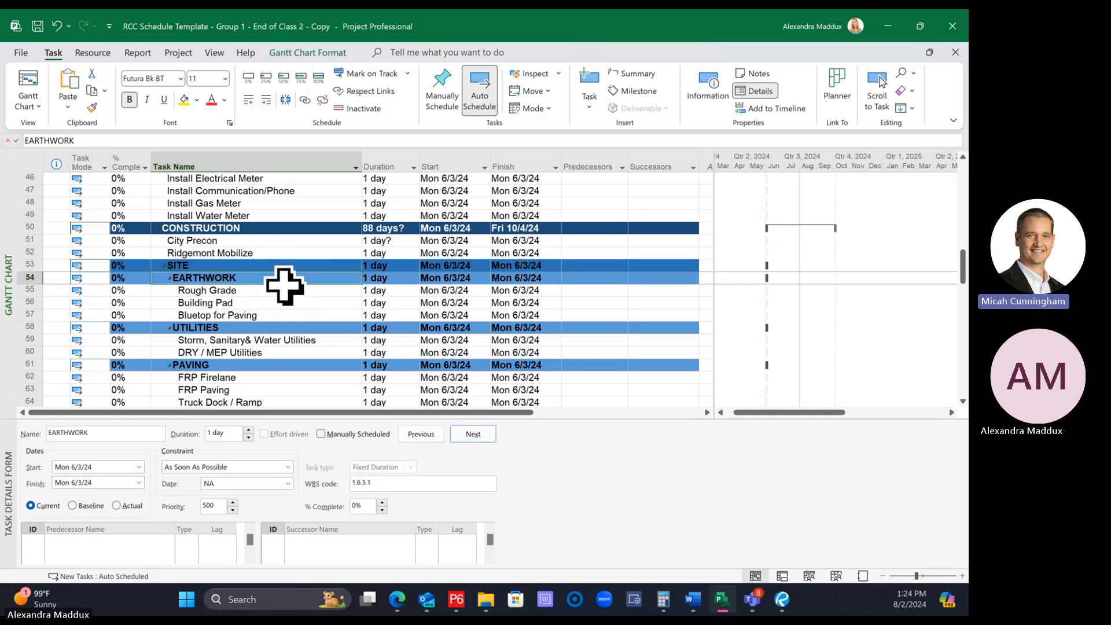
{"action": "left_click", "coordinate": [261, 266]}
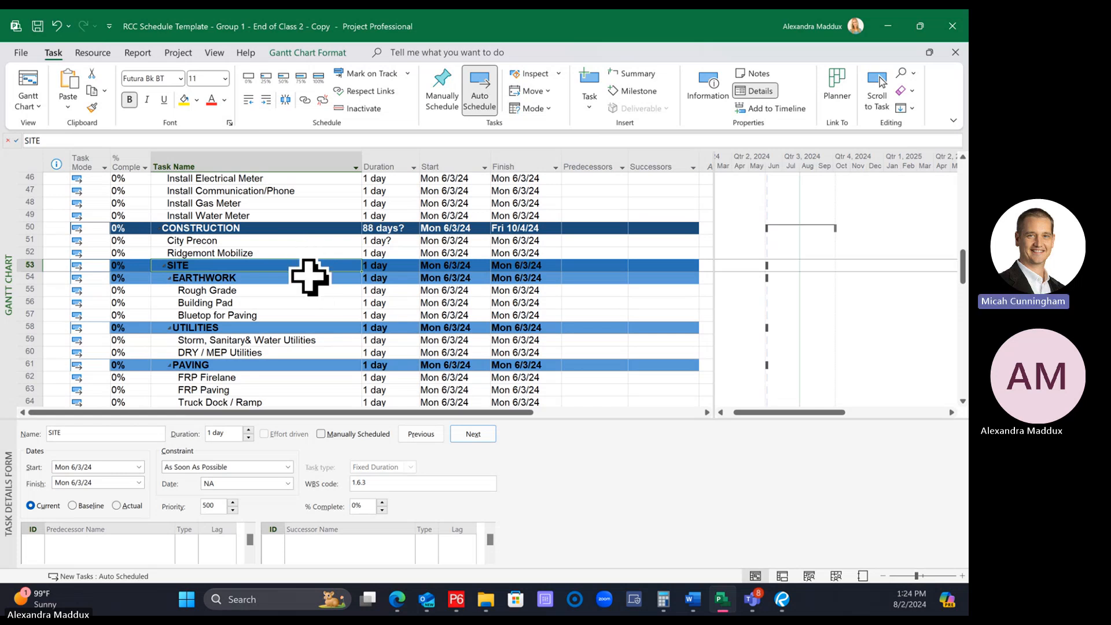
{"action": "left_click", "coordinate": [283, 280]}
{"action": "scroll", "coordinate": [282, 280], "scroll_direction": "up", "scroll_amount": 8}
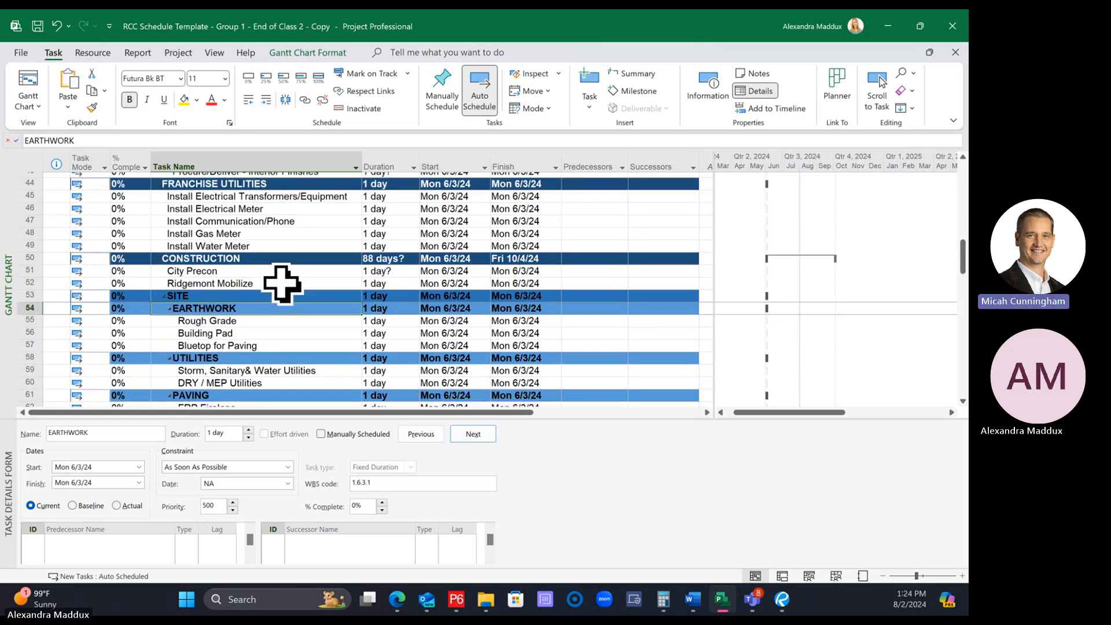
{"action": "scroll", "coordinate": [223, 370], "scroll_direction": "up", "scroll_amount": 7}
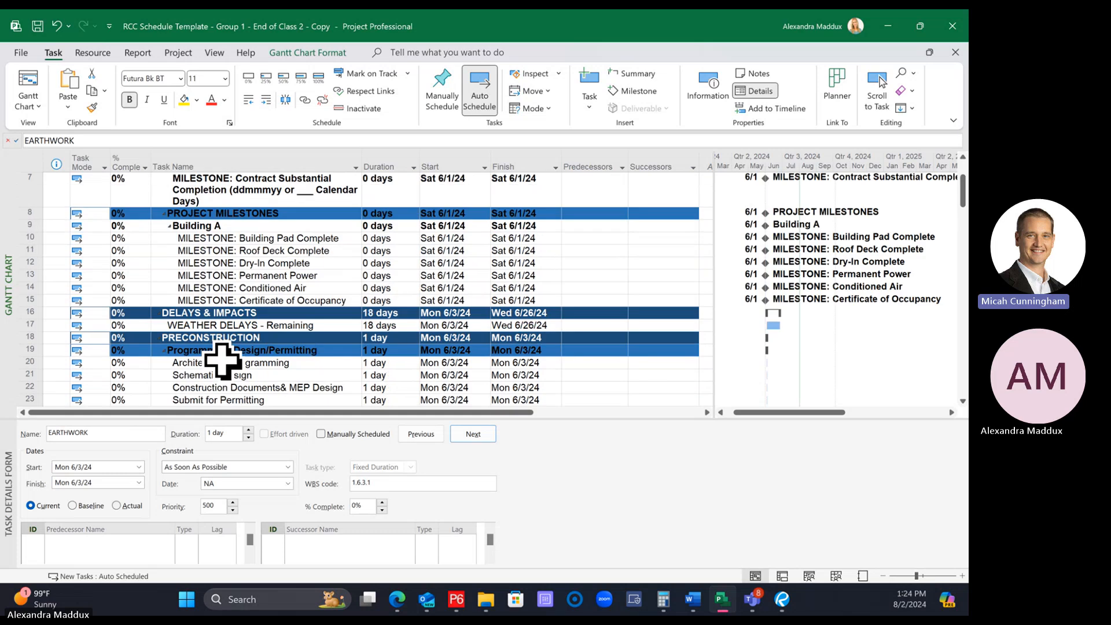
{"action": "left_click", "coordinate": [251, 298]}
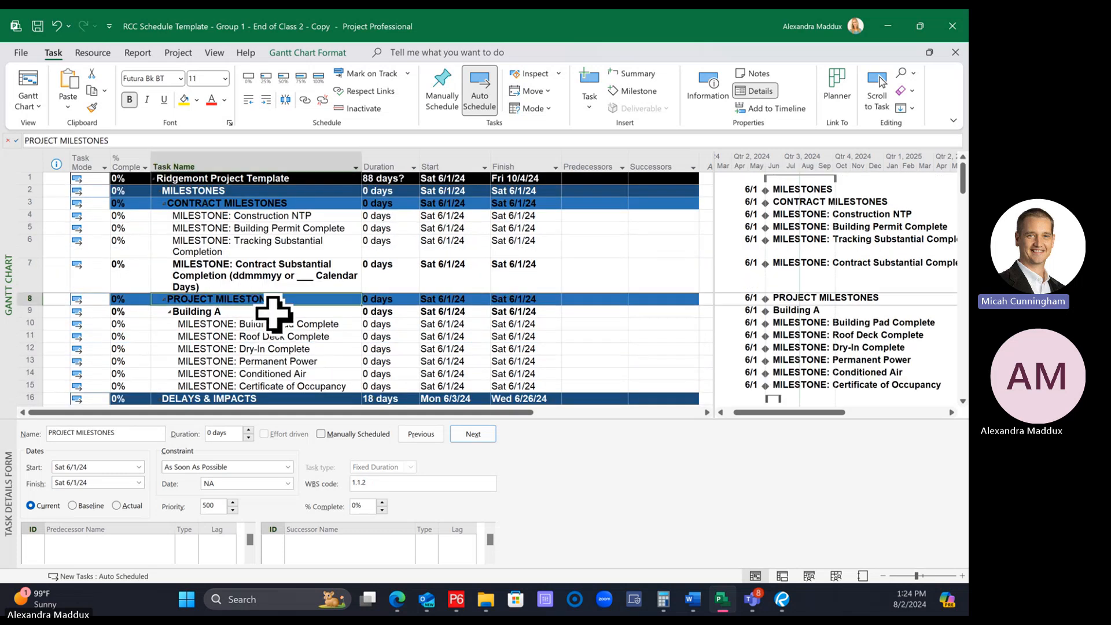
Collapse the PRECONSTRUCTION summary task to hide its subtasks
{"action": "scroll", "coordinate": [274, 314], "scroll_direction": "down", "scroll_amount": 2}
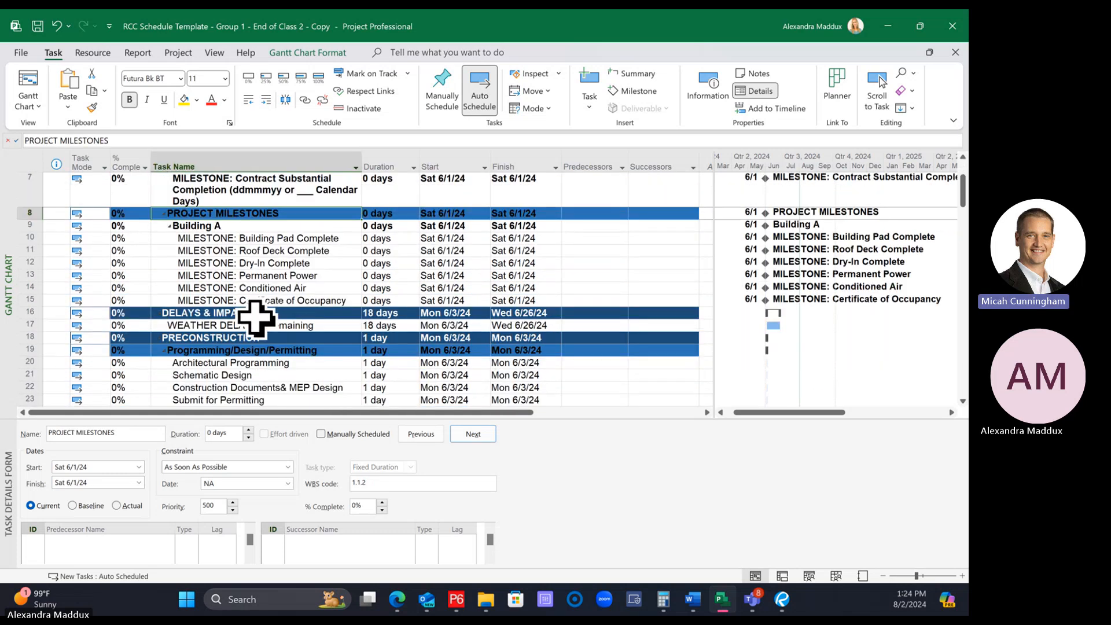
{"action": "left_click", "coordinate": [158, 338]}
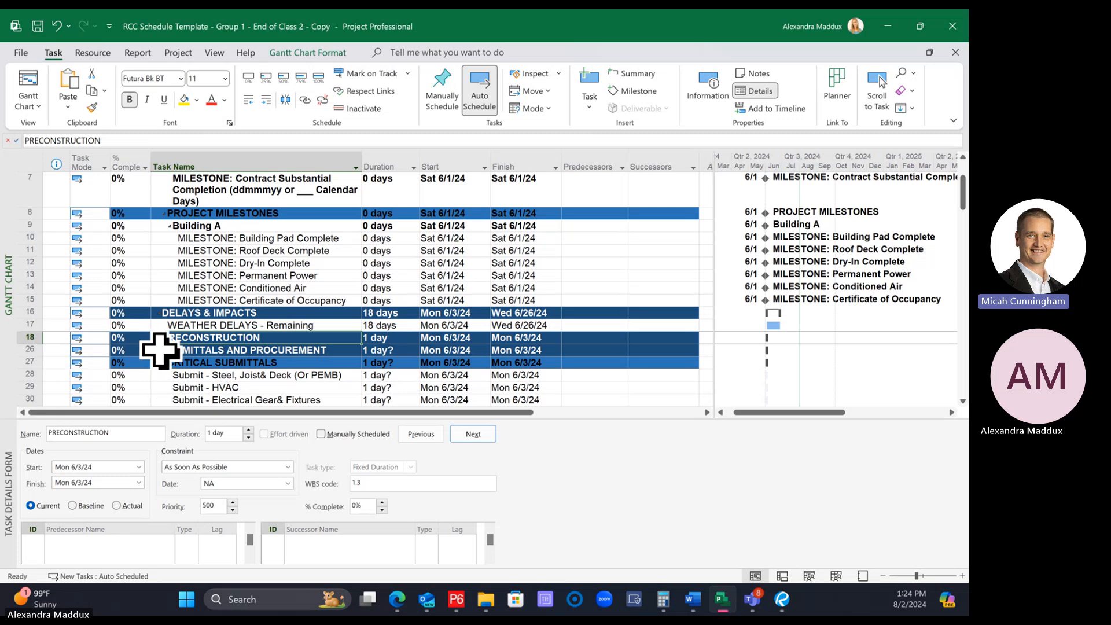
{"action": "left_click", "coordinate": [156, 350]}
{"action": "left_click", "coordinate": [235, 277]}
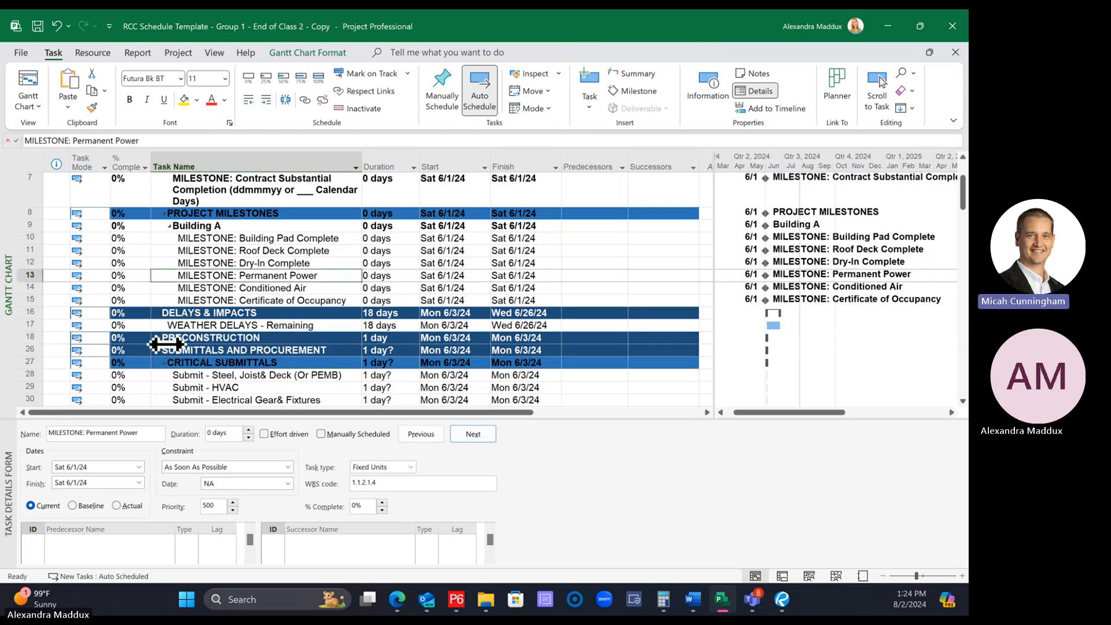
Collapse the SUBMITTALS AND PROCUREMENT, DELAYS & IMPACTS and FRANCHISE UTILITIES summary tasks to hide their subtasks
{"action": "left_click", "coordinate": [158, 350]}
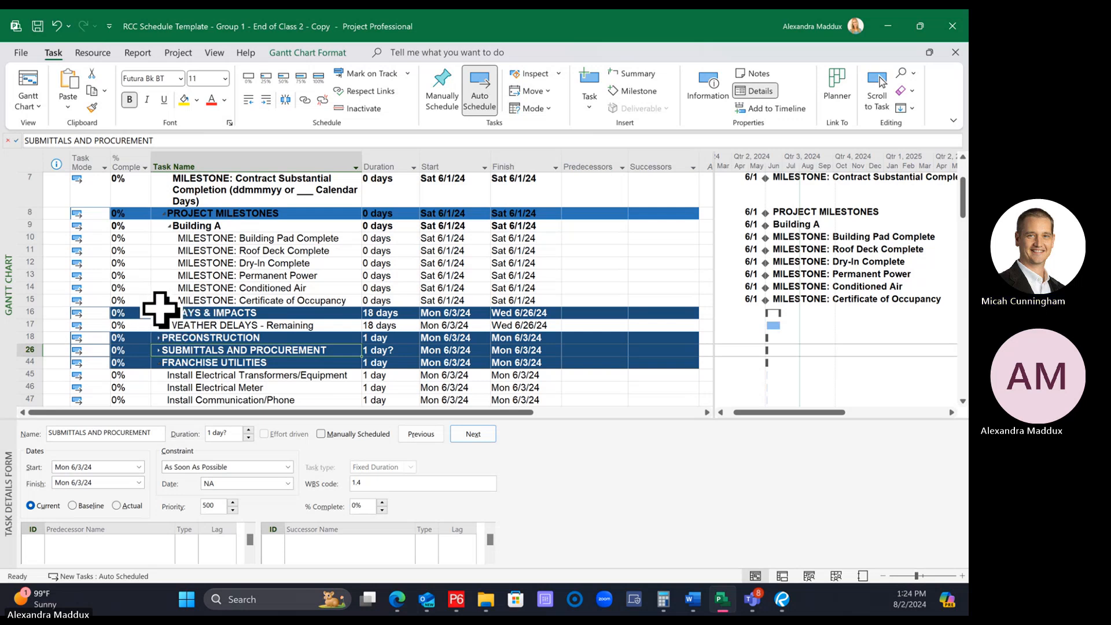
{"action": "left_click", "coordinate": [159, 312]}
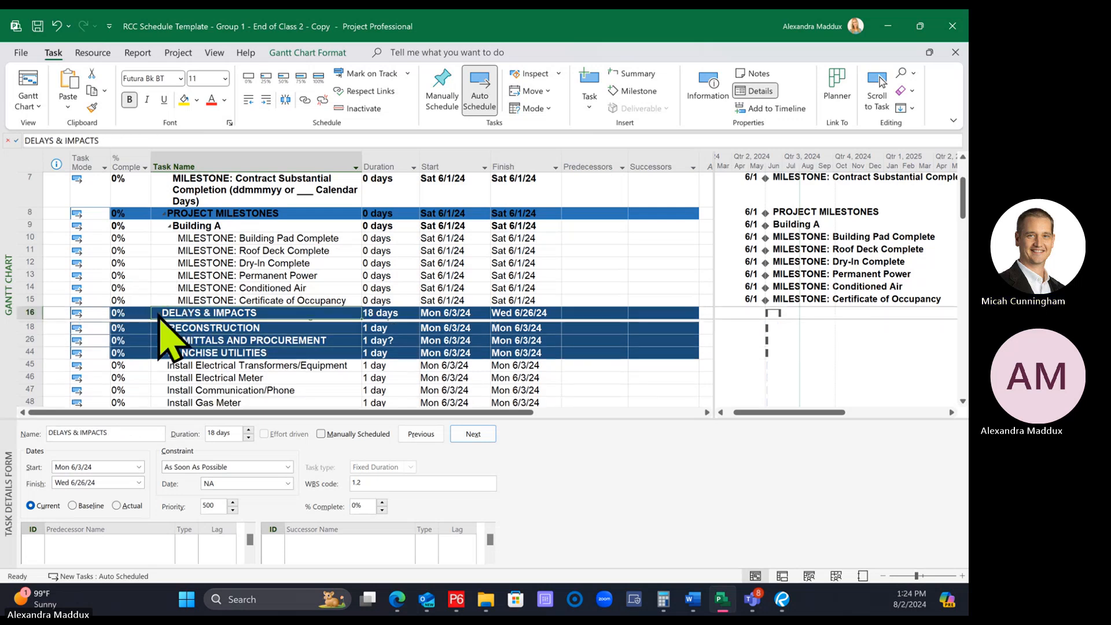
{"action": "left_click", "coordinate": [159, 351]}
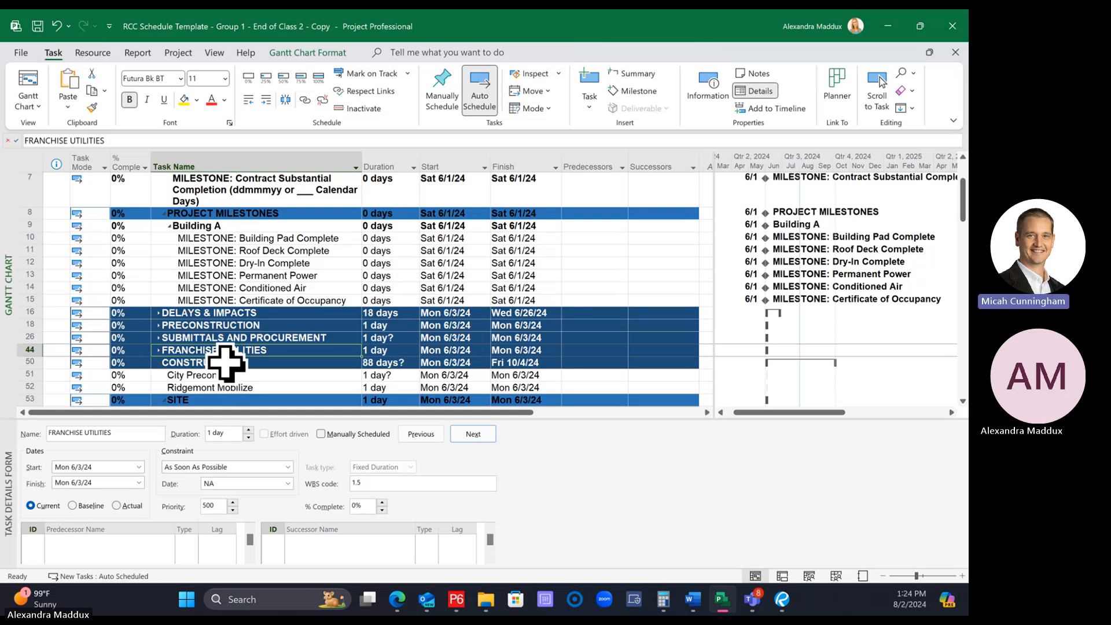
Enlarge the task table and Gantt chart area by shrinking the Task Details Form beneath it
{"action": "scroll", "coordinate": [223, 322], "scroll_direction": "down", "scroll_amount": 1}
{"action": "left_click", "coordinate": [227, 328]}
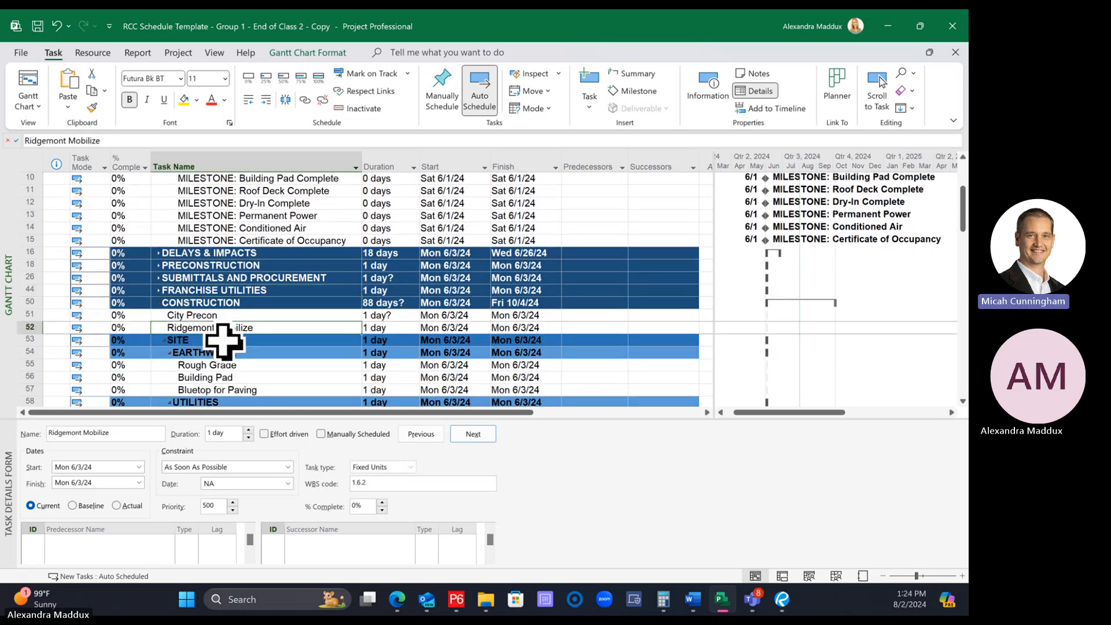
{"action": "left_click_drag", "start_coordinate": [268, 421], "coordinate": [272, 520]}
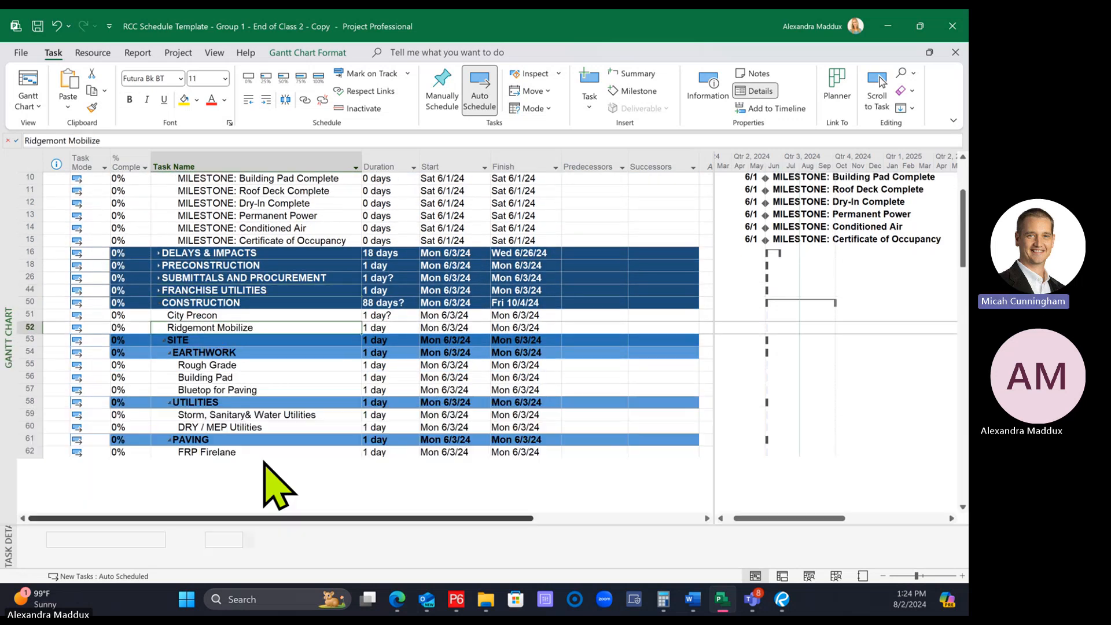
Compare the outline levels and row colours of PROJECT MILESTONES and Building A with SITE and EARTHWORK under CONSTRUCTION
{"action": "scroll", "coordinate": [259, 446], "scroll_direction": "up", "scroll_amount": 2}
{"action": "left_click", "coordinate": [307, 263]}
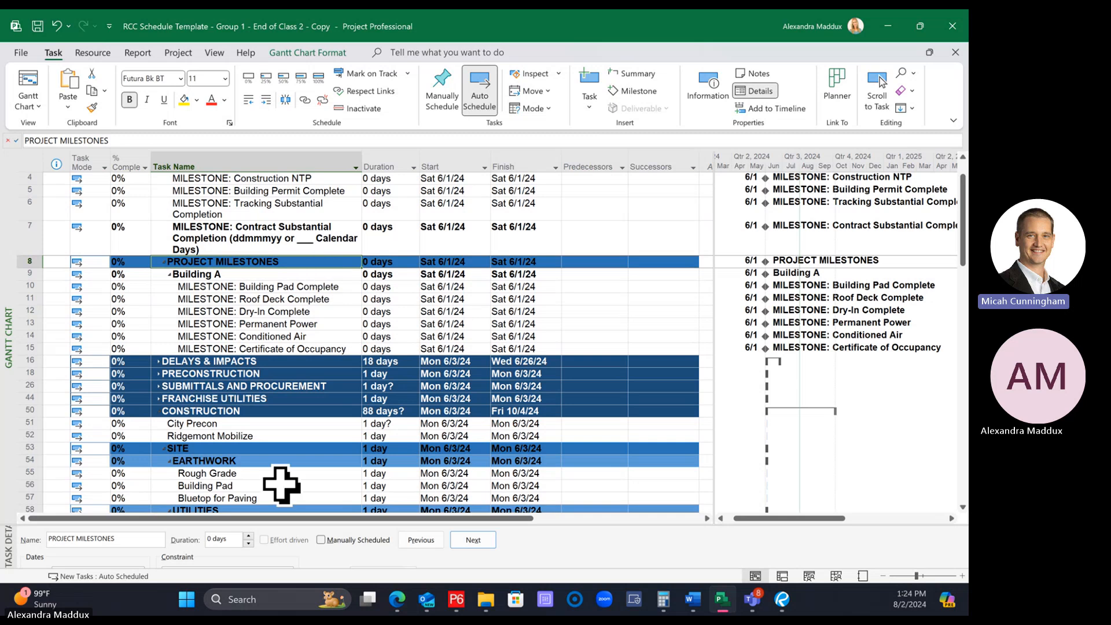
{"action": "left_click", "coordinate": [262, 450]}
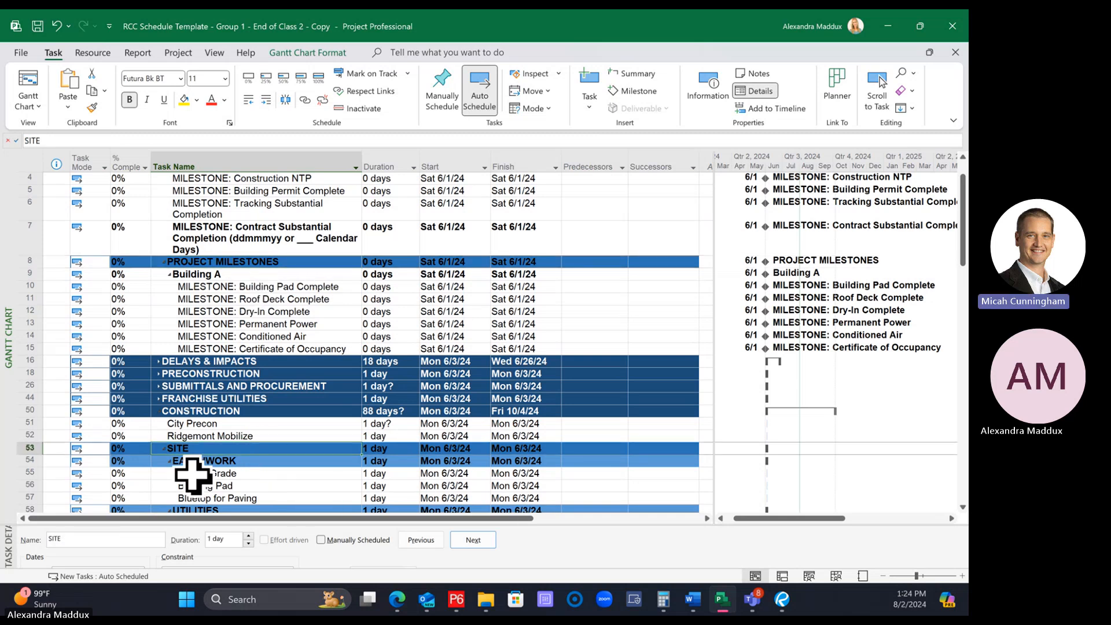
{"action": "left_click", "coordinate": [231, 462]}
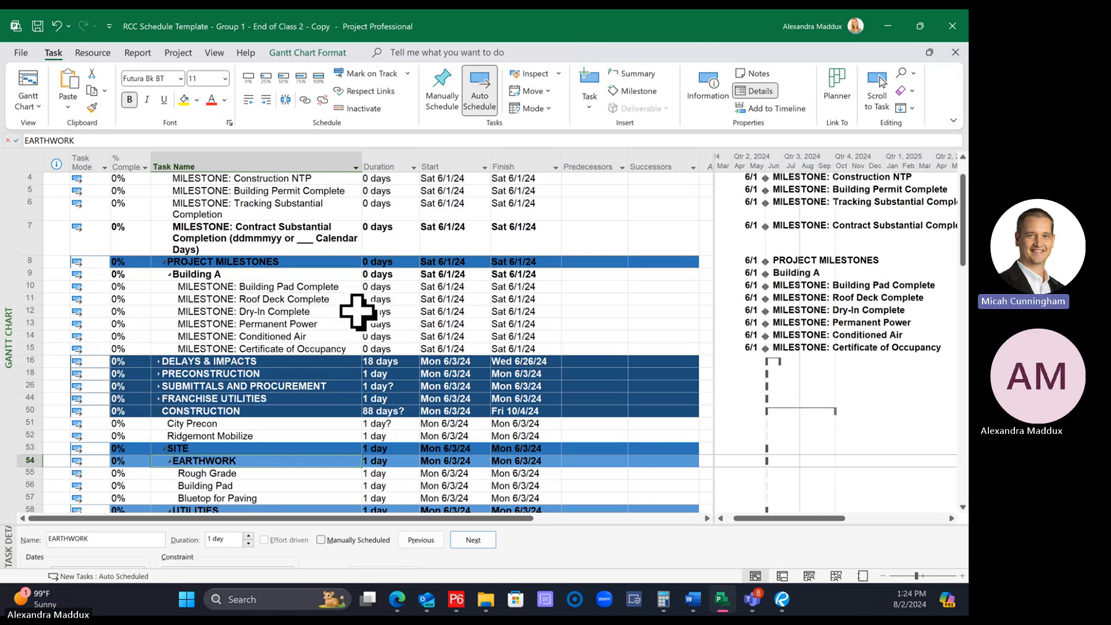
{"action": "left_click", "coordinate": [35, 460]}
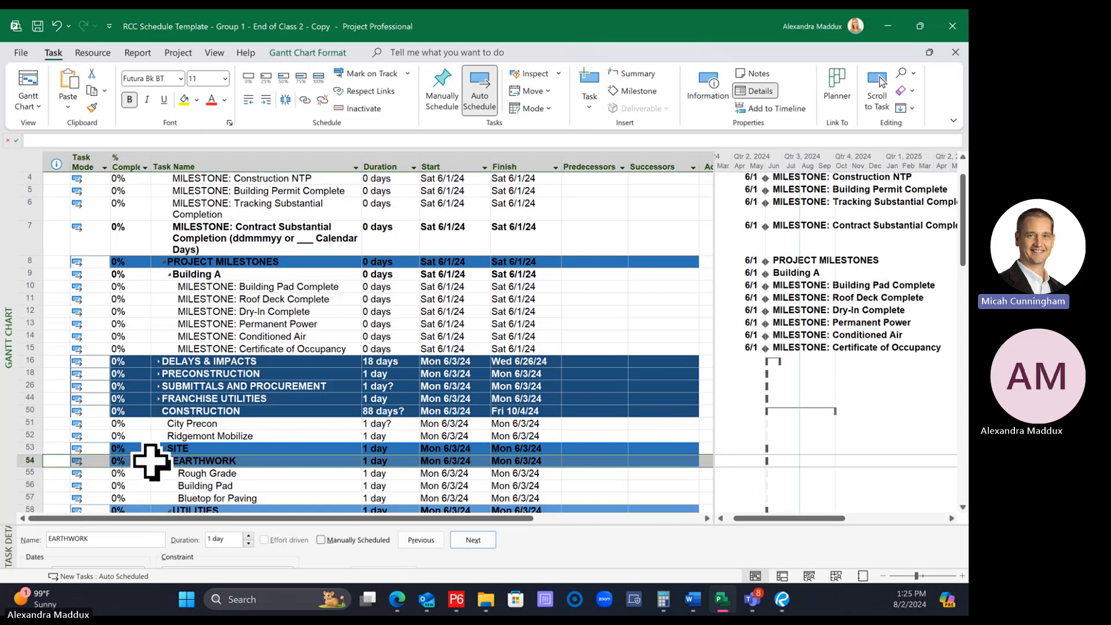
{"action": "scroll", "coordinate": [149, 457], "scroll_direction": "up", "scroll_amount": 2}
{"action": "scroll", "coordinate": [150, 457], "scroll_direction": "down", "scroll_amount": 3}
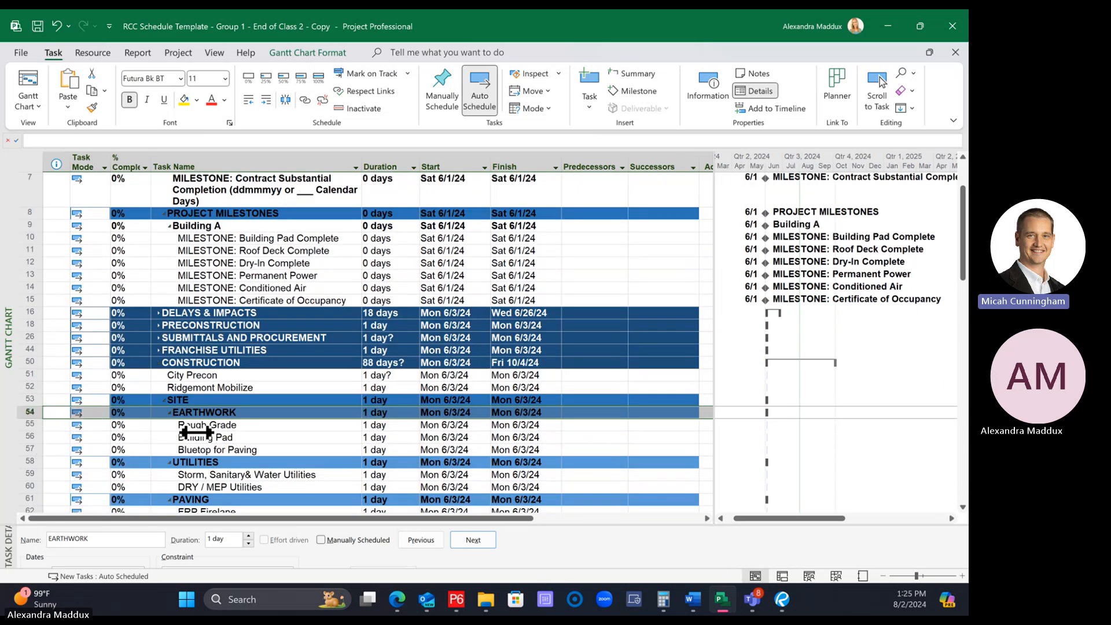
{"action": "scroll", "coordinate": [323, 418], "scroll_direction": "up", "scroll_amount": 3}
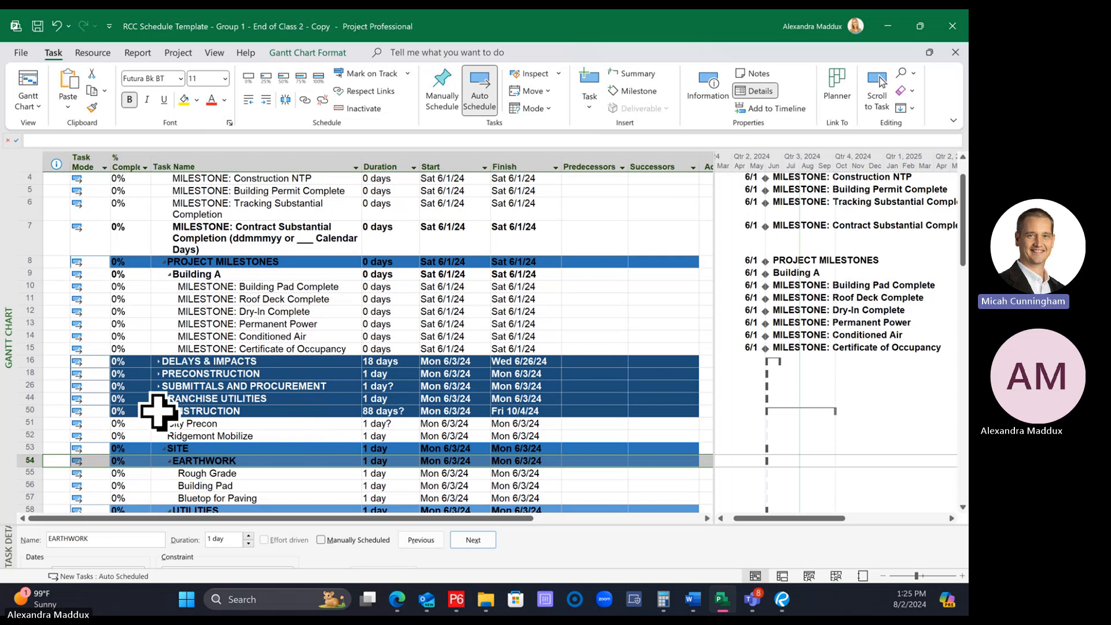
{"action": "scroll", "coordinate": [228, 422], "scroll_direction": "up", "scroll_amount": 1}
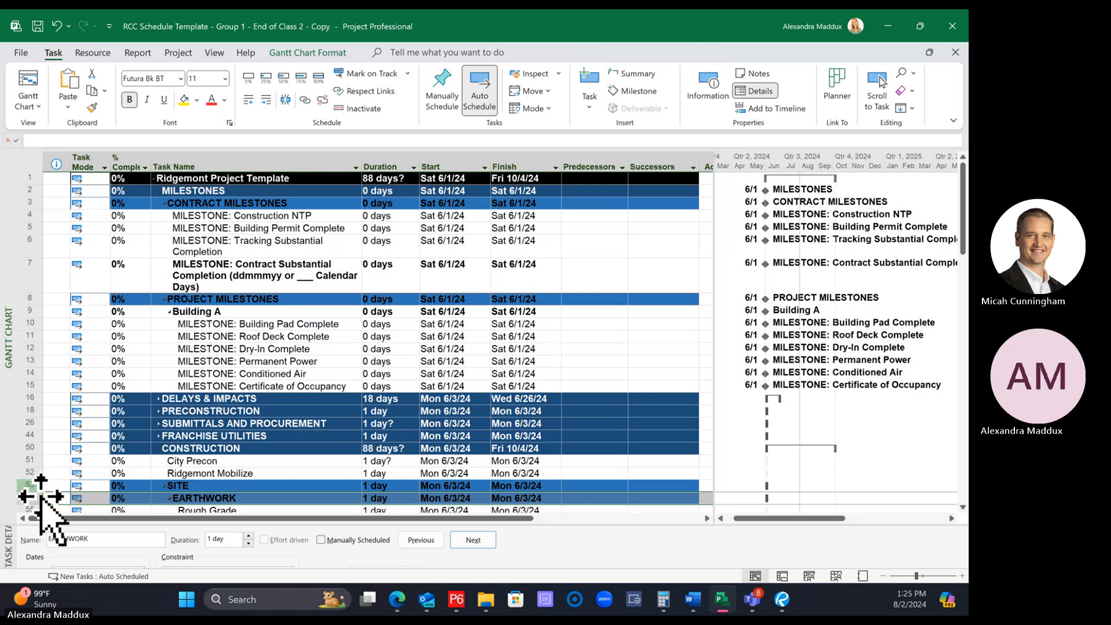
{"action": "scroll", "coordinate": [50, 504], "scroll_direction": "down", "scroll_amount": 3}
{"action": "left_click", "coordinate": [190, 378]}
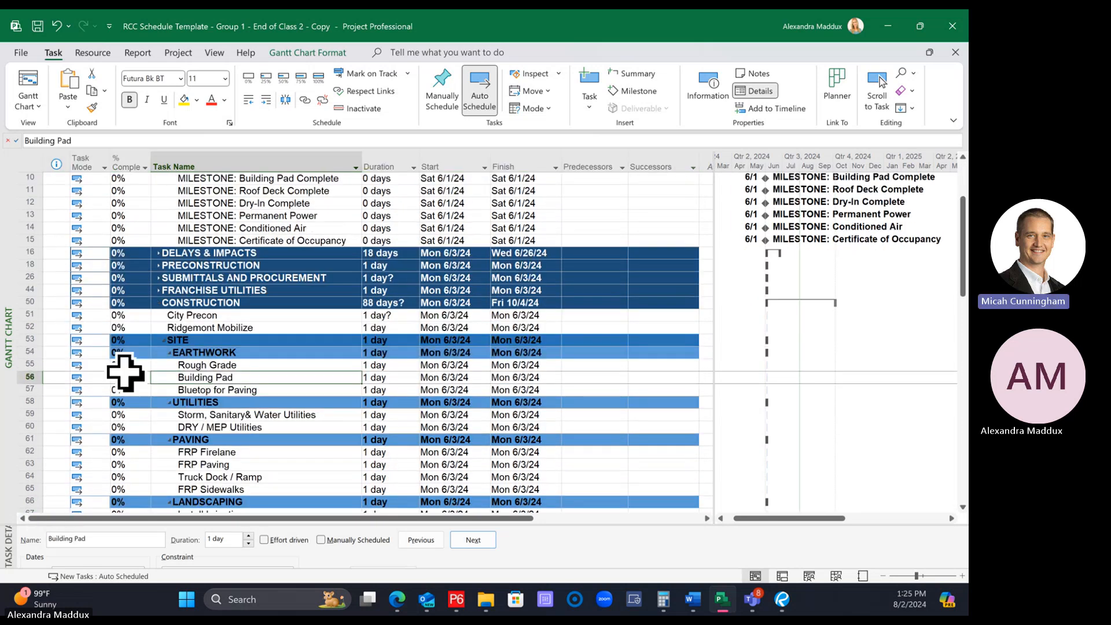
Try copying the EARTHWORK row's formatting onto the Building A row with Format Painter, and undo it
{"action": "left_click", "coordinate": [26, 353]}
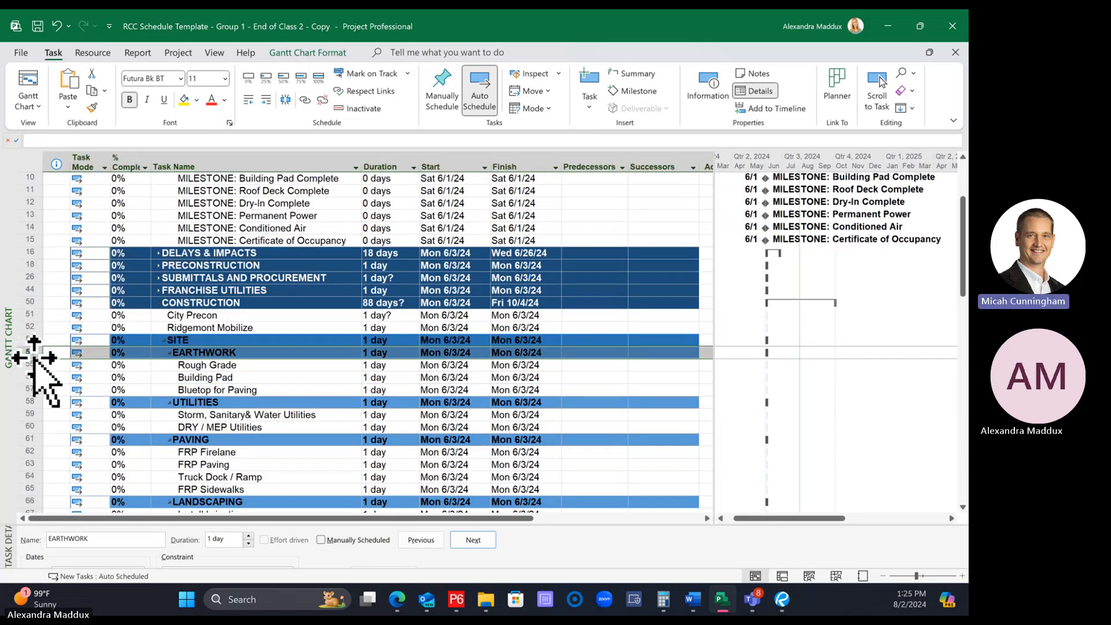
{"action": "scroll", "coordinate": [227, 395], "scroll_direction": "up", "scroll_amount": 3}
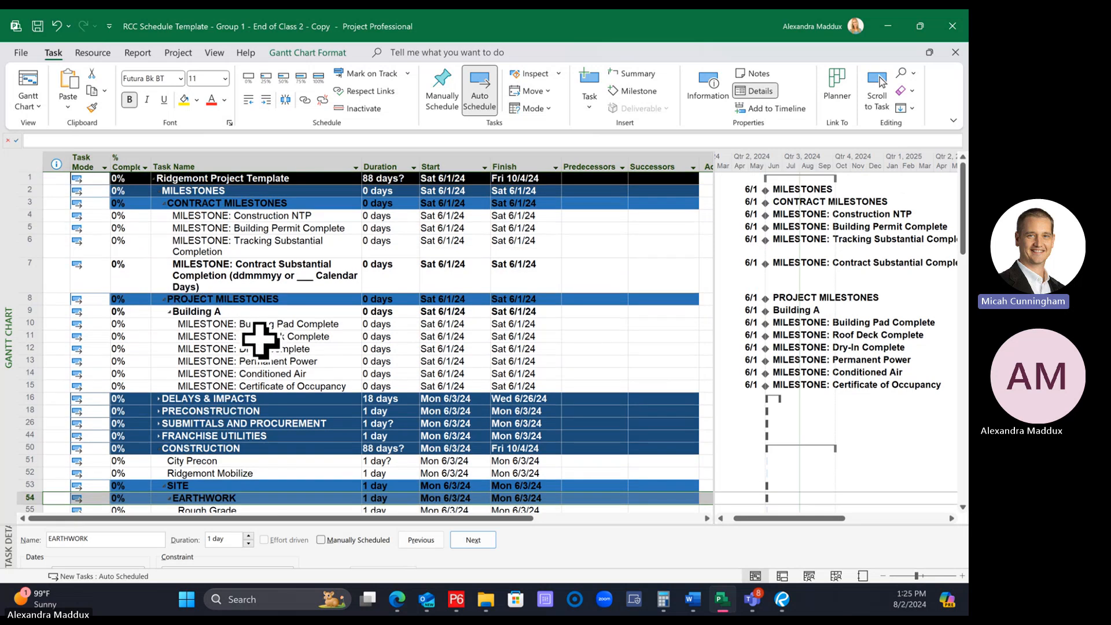
{"action": "left_click", "coordinate": [91, 108]}
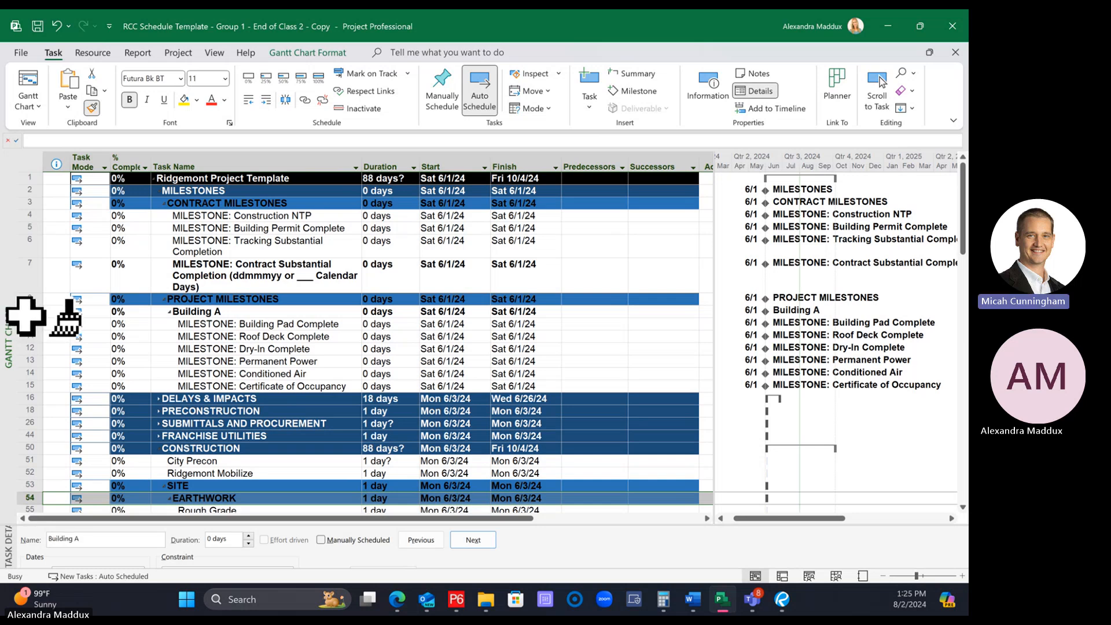
{"action": "left_click", "coordinate": [26, 312]}
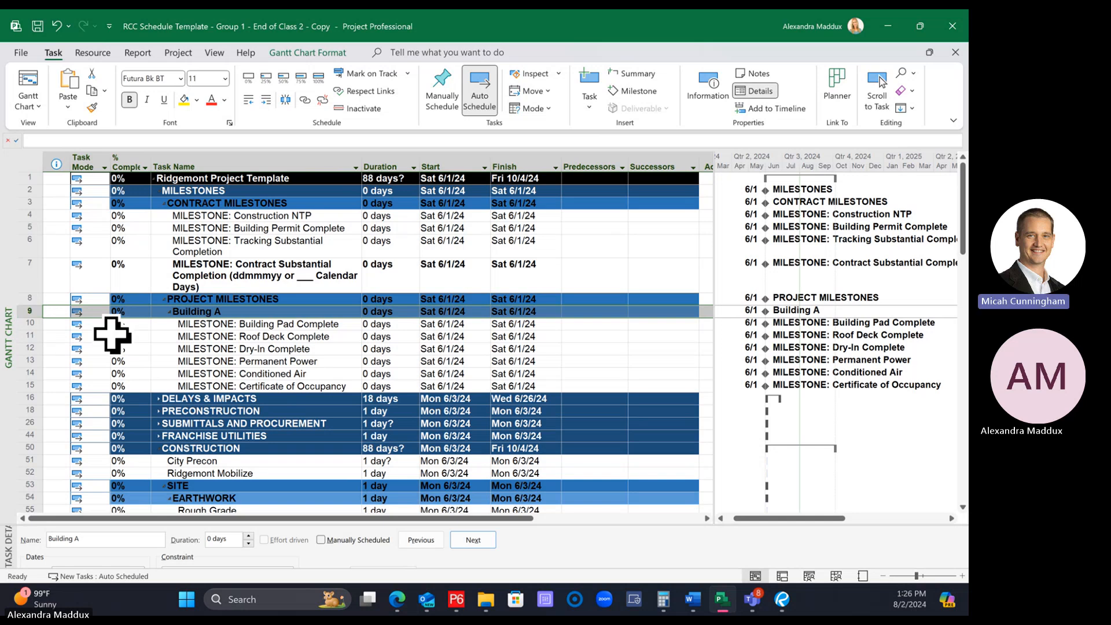
{"action": "left_click", "coordinate": [209, 348]}
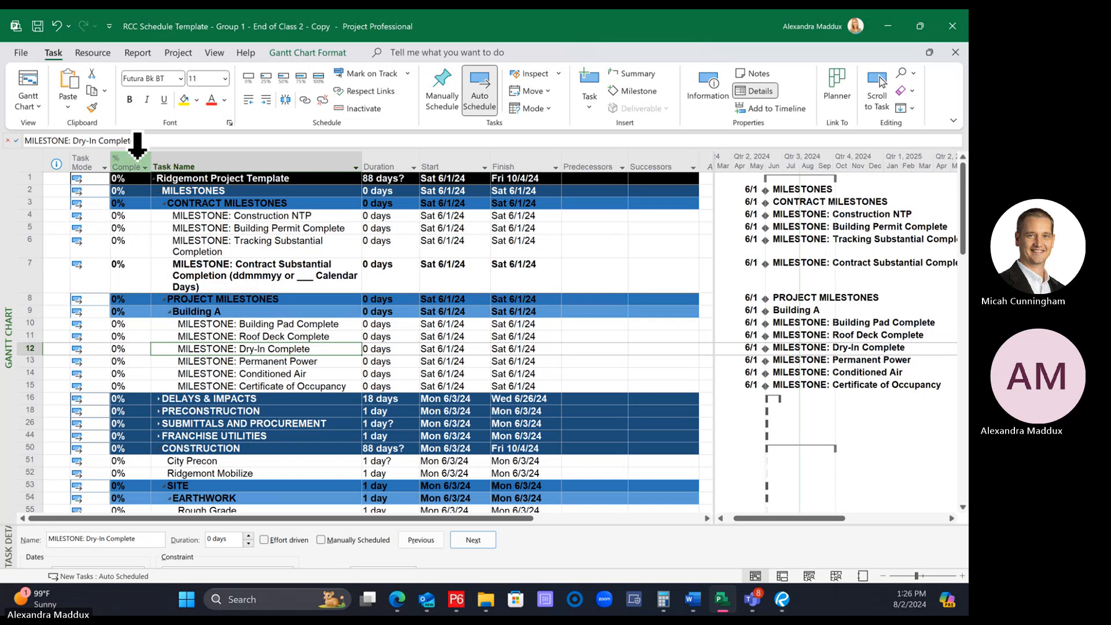
{"action": "left_click", "coordinate": [56, 25]}
{"action": "left_click", "coordinate": [286, 284]}
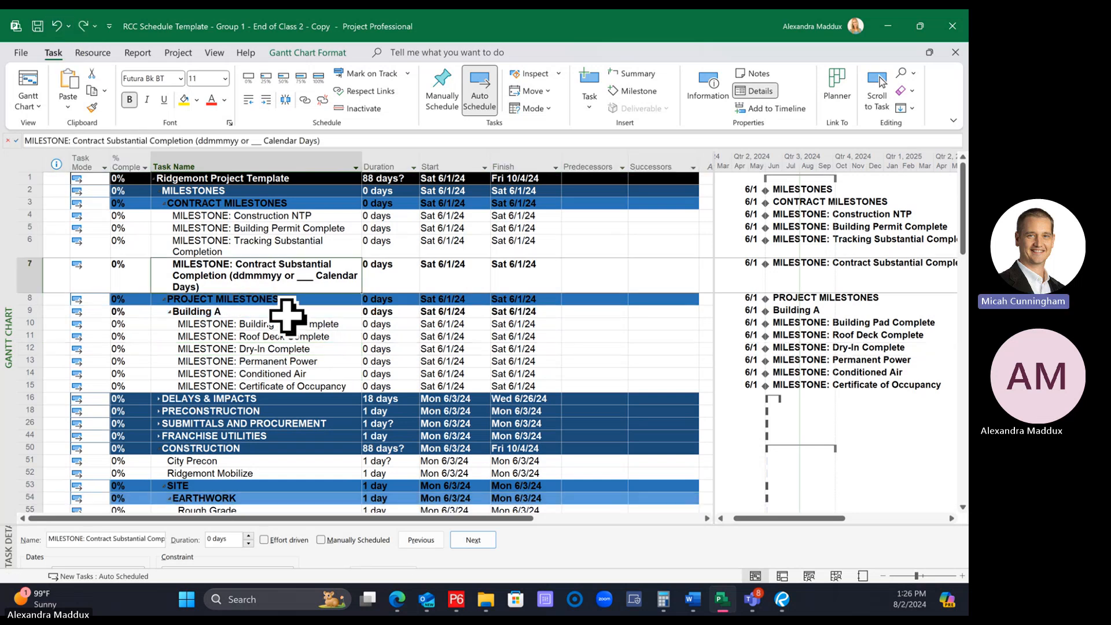
Apply the entire EARTHWORK row's formatting to the Building A summary row with Format Painter
{"action": "scroll", "coordinate": [286, 315], "scroll_direction": "down", "scroll_amount": 4}
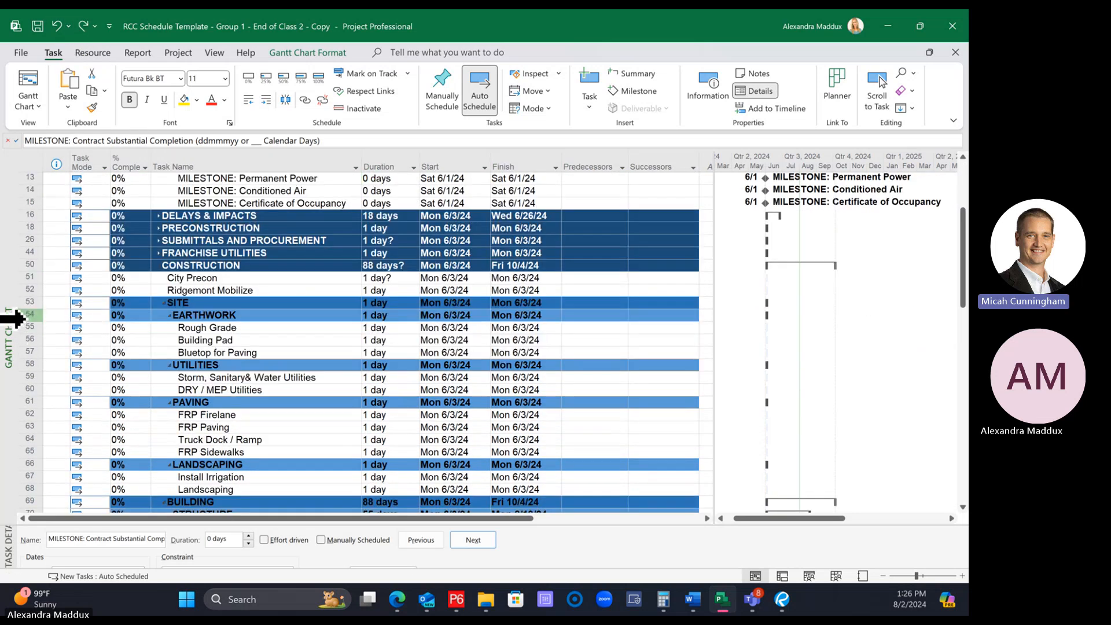
{"action": "left_click", "coordinate": [23, 315]}
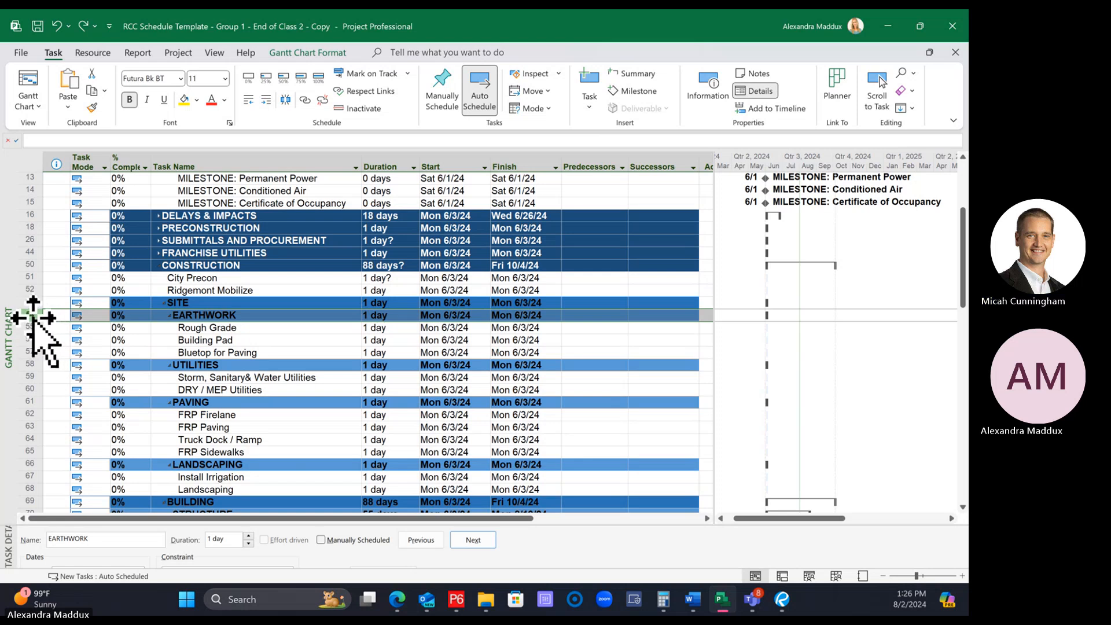
{"action": "scroll", "coordinate": [70, 322], "scroll_direction": "up", "scroll_amount": 5}
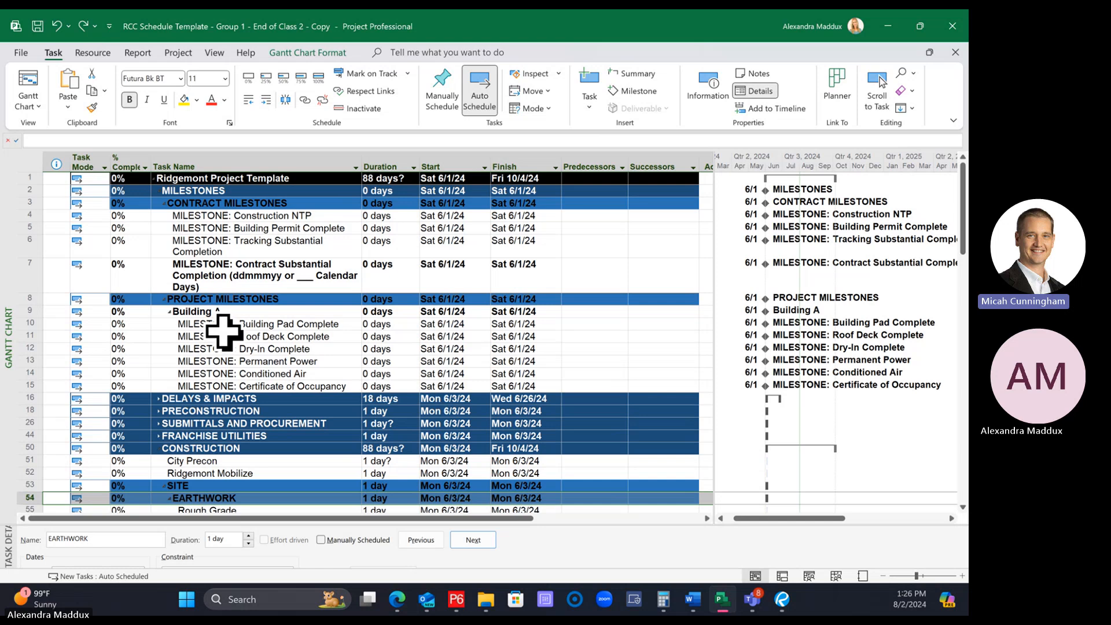
{"action": "left_click", "coordinate": [92, 107]}
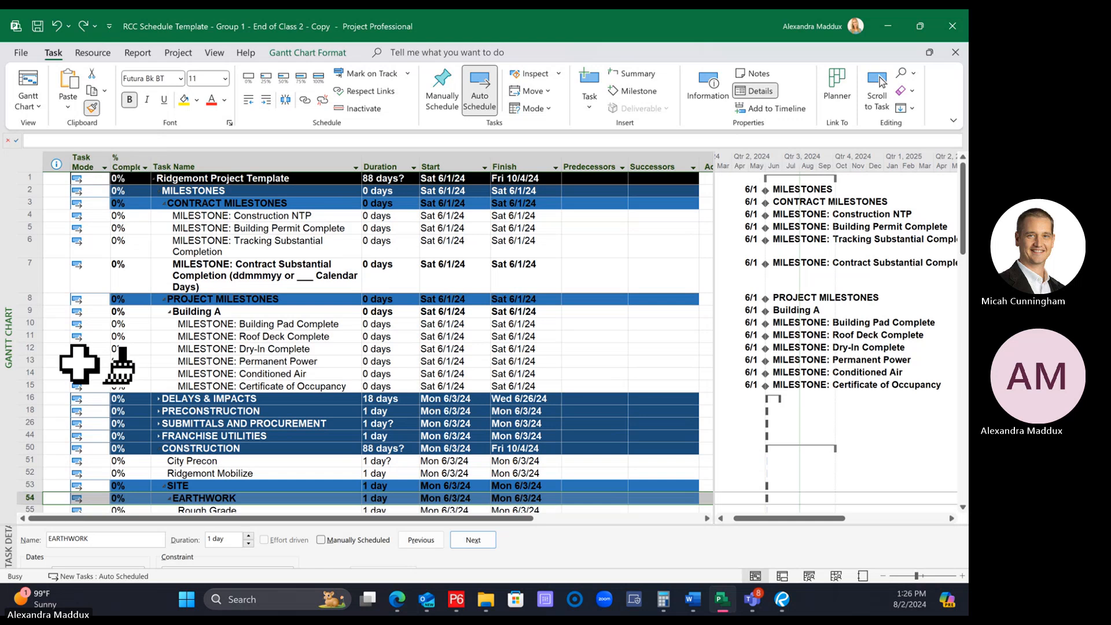
{"action": "left_click", "coordinate": [23, 316]}
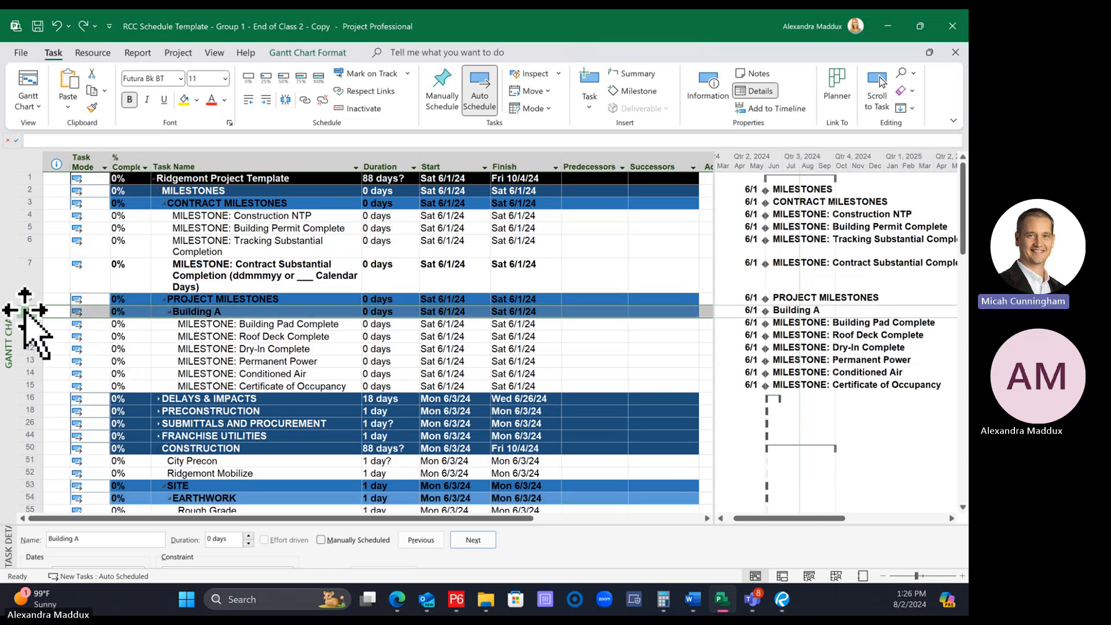
{"action": "left_click", "coordinate": [313, 355]}
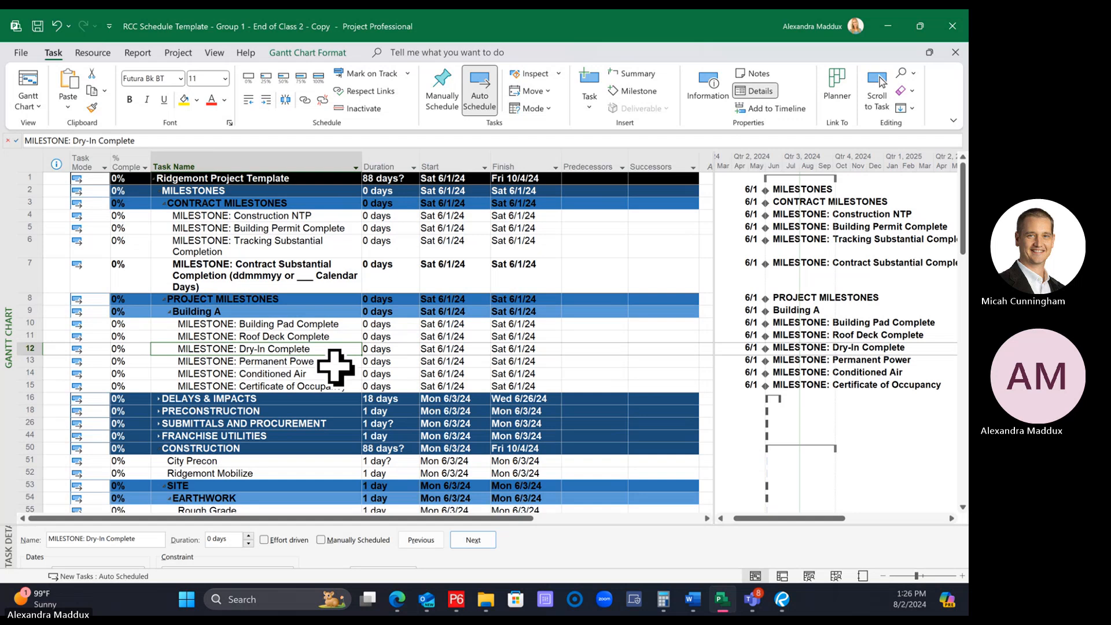
{"action": "left_click", "coordinate": [280, 336]}
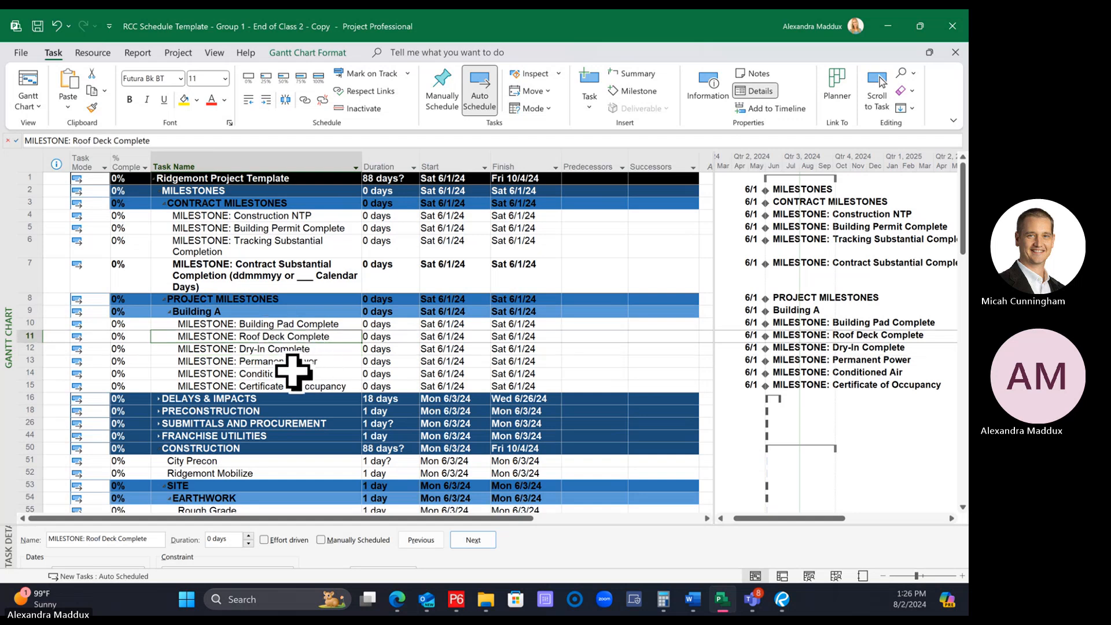
Examine how the Building A formatting matches EARTHWORK, and review the heading levels of the SITE and BUILDING sections under CONSTRUCTION
{"action": "scroll", "coordinate": [294, 374], "scroll_direction": "down", "scroll_amount": 2}
{"action": "scroll", "coordinate": [196, 440], "scroll_direction": "down", "scroll_amount": 1}
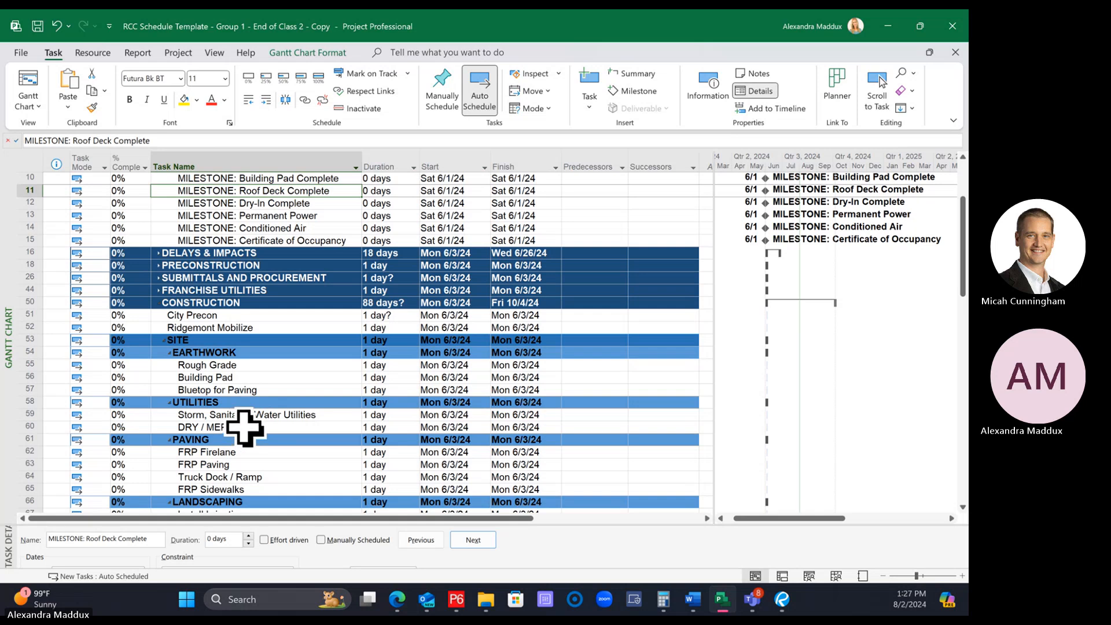
{"action": "left_click", "coordinate": [27, 352]}
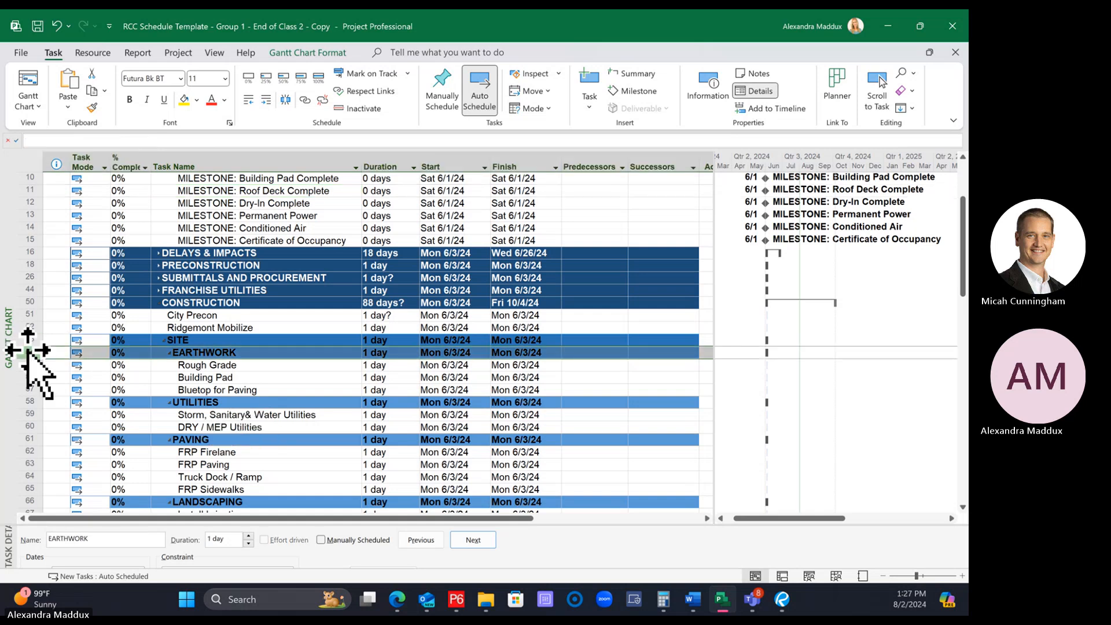
{"action": "scroll", "coordinate": [30, 354], "scroll_direction": "up", "scroll_amount": 1}
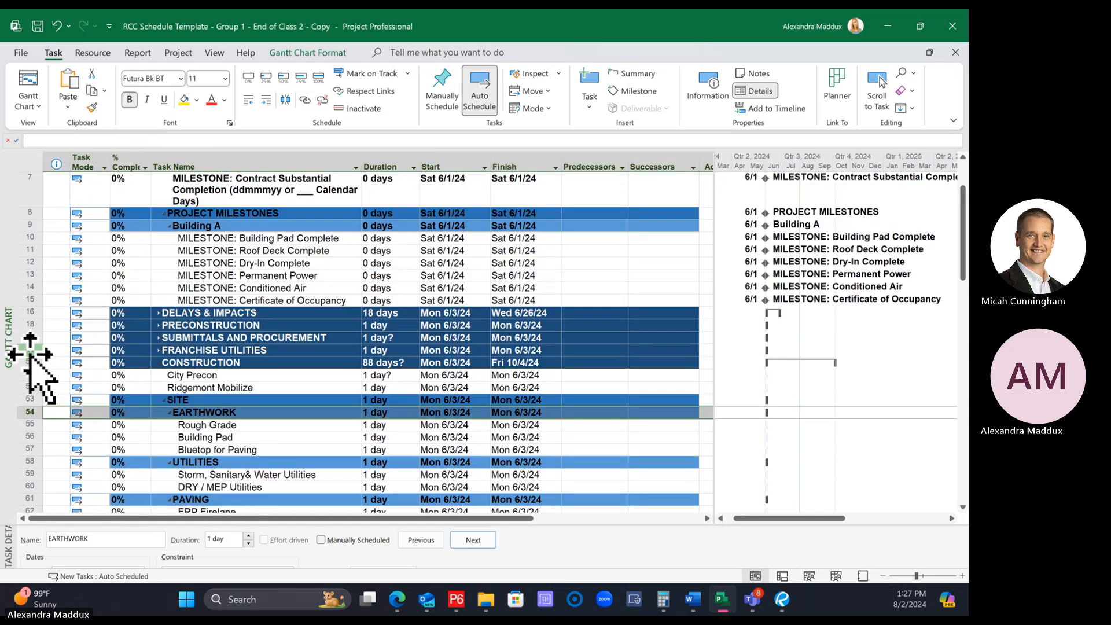
{"action": "scroll", "coordinate": [30, 354], "scroll_direction": "up", "scroll_amount": 1}
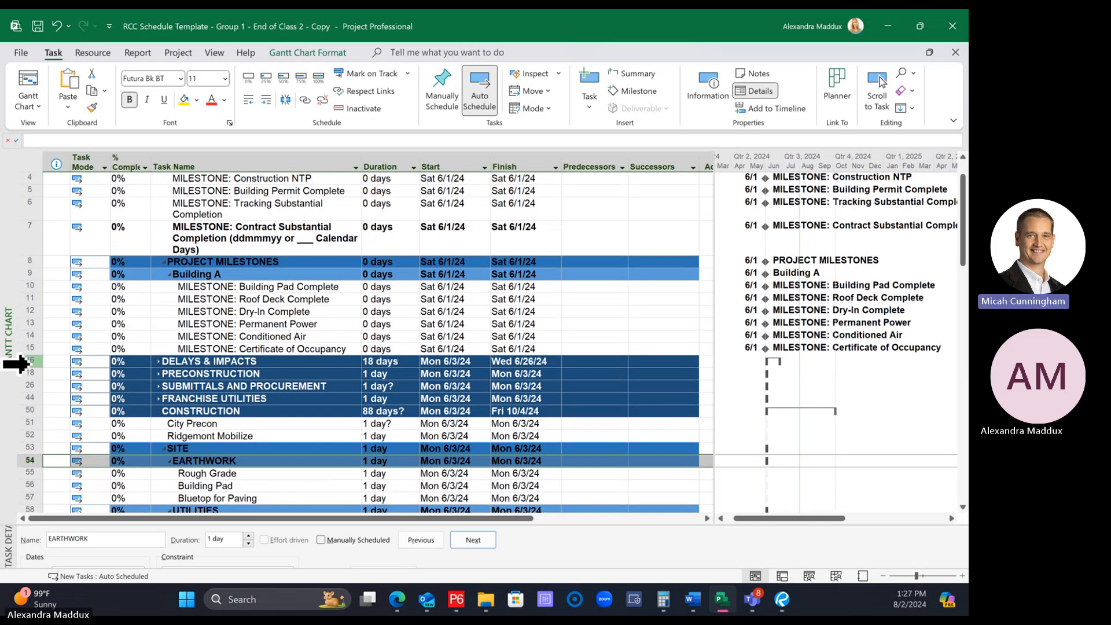
{"action": "scroll", "coordinate": [27, 363], "scroll_direction": "up", "scroll_amount": 1}
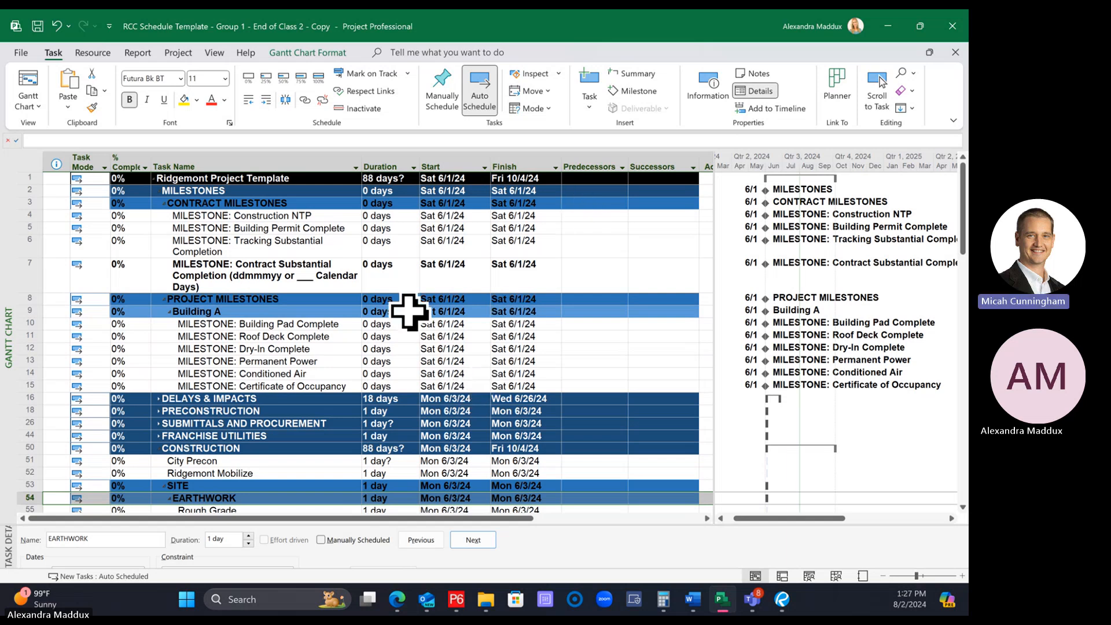
{"action": "scroll", "coordinate": [200, 227], "scroll_direction": "down", "scroll_amount": 1}
{"action": "scroll", "coordinate": [200, 228], "scroll_direction": "down", "scroll_amount": 1}
{"action": "scroll", "coordinate": [232, 238], "scroll_direction": "down", "scroll_amount": 1}
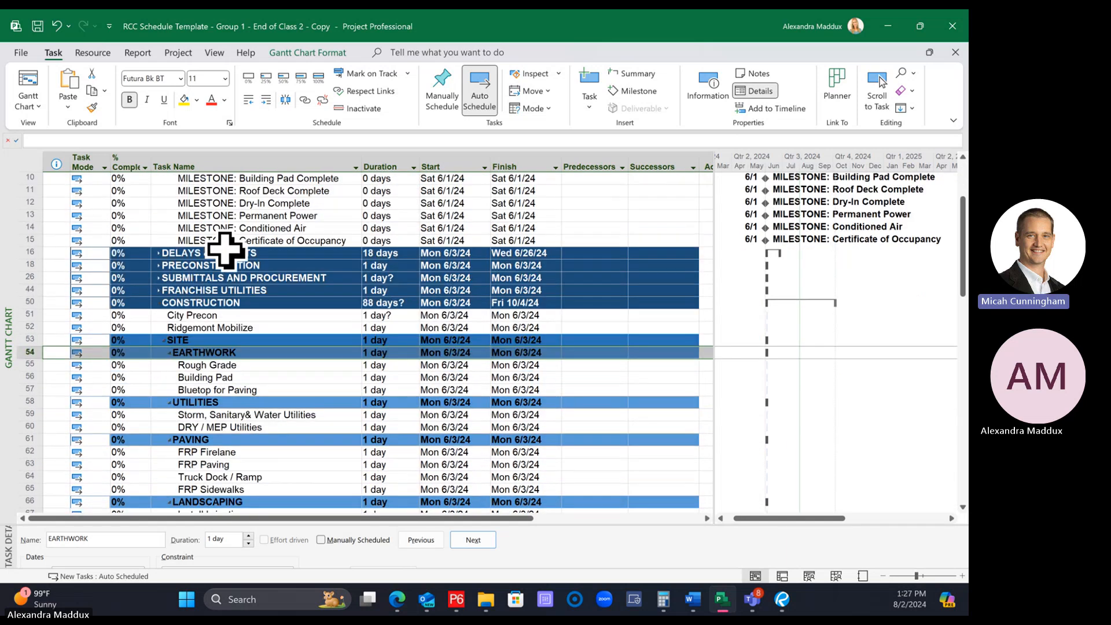
{"action": "scroll", "coordinate": [260, 240], "scroll_direction": "down", "scroll_amount": 2}
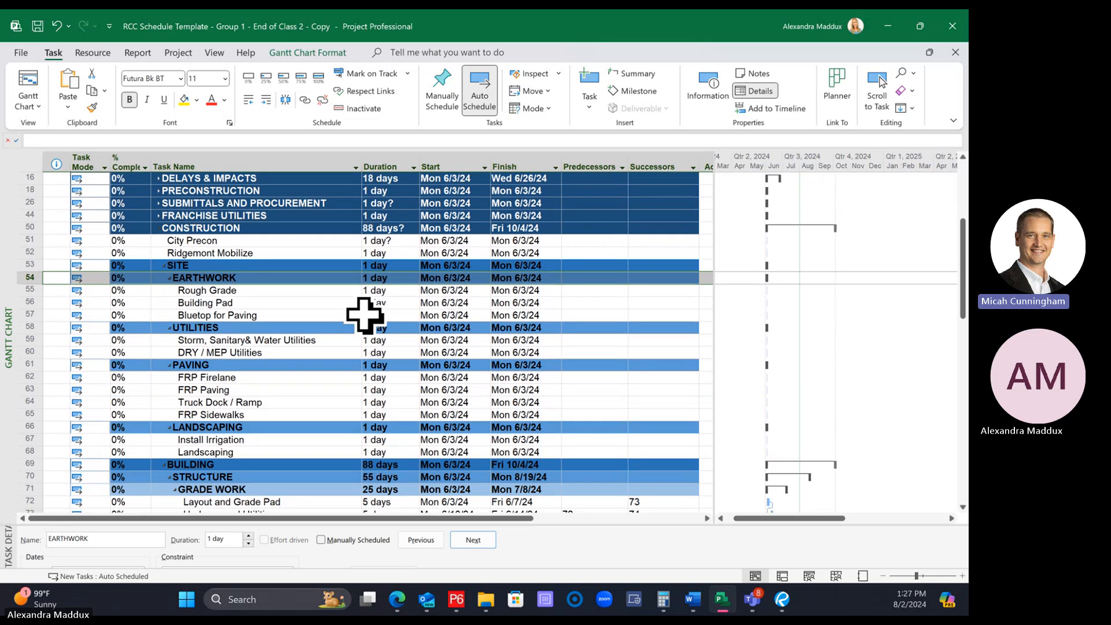
{"action": "left_click", "coordinate": [352, 314]}
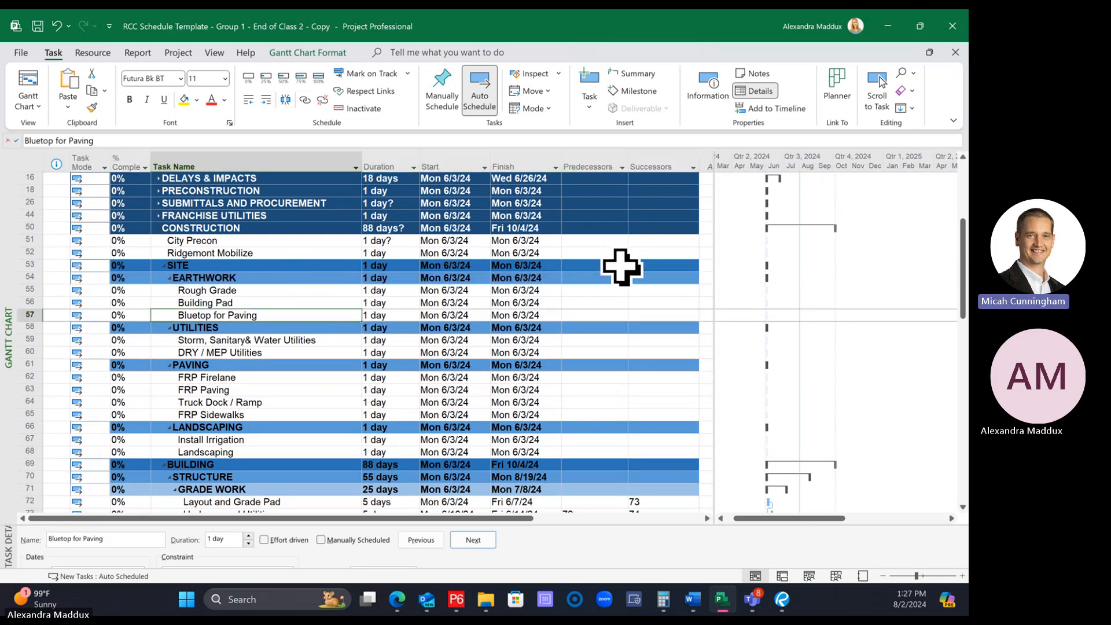
{"action": "left_click", "coordinate": [252, 263]}
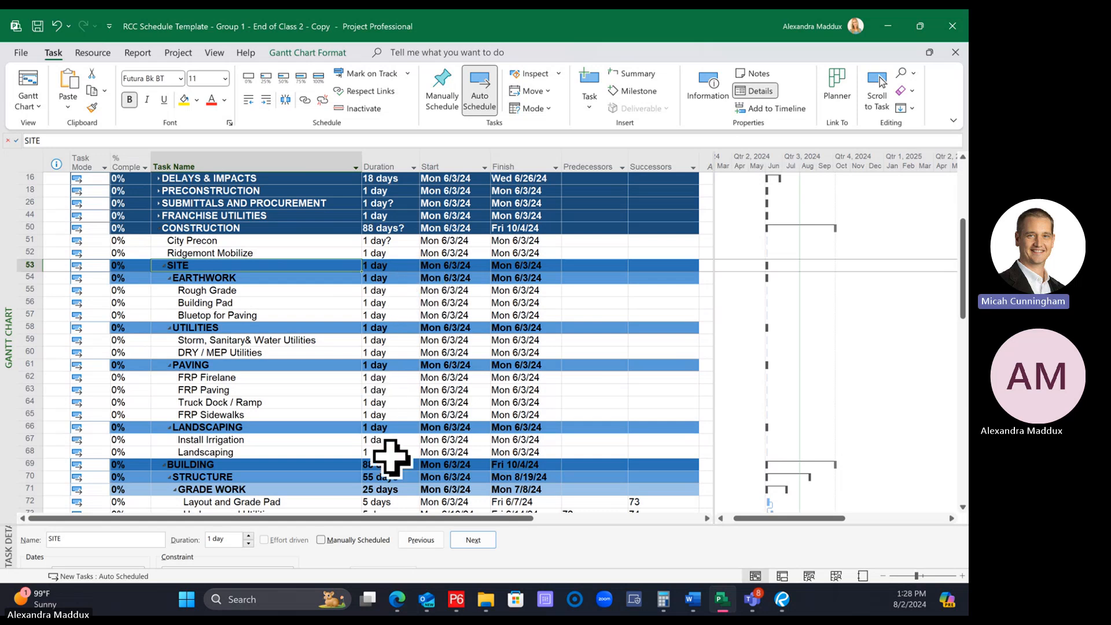
Review the predecessors, successors, start dates and durations of the tasks under SITE, focusing on the EARTHWORK tasks
{"action": "left_click", "coordinate": [594, 289]}
{"action": "left_click_drag", "start_coordinate": [595, 290], "coordinate": [644, 446]}
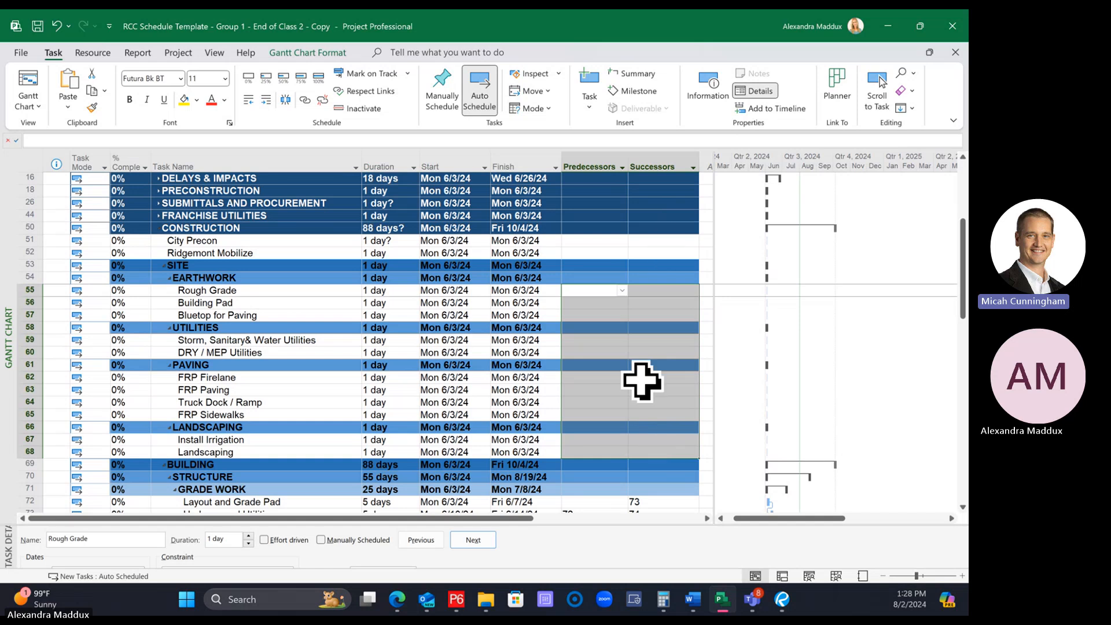
{"action": "left_click", "coordinate": [602, 353]}
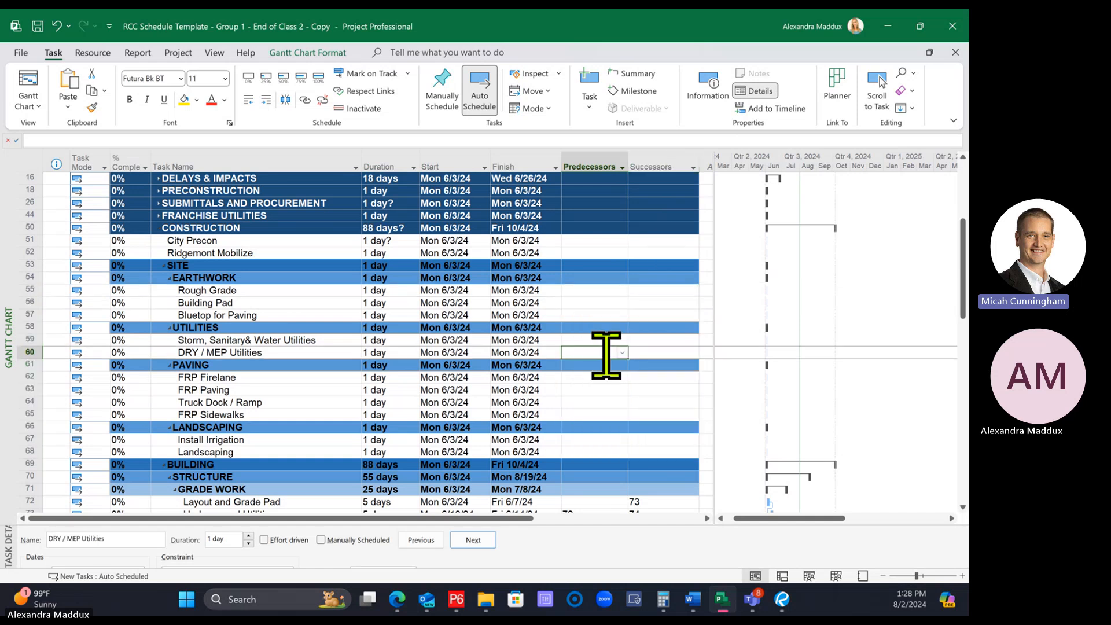
{"action": "left_click", "coordinate": [602, 327]}
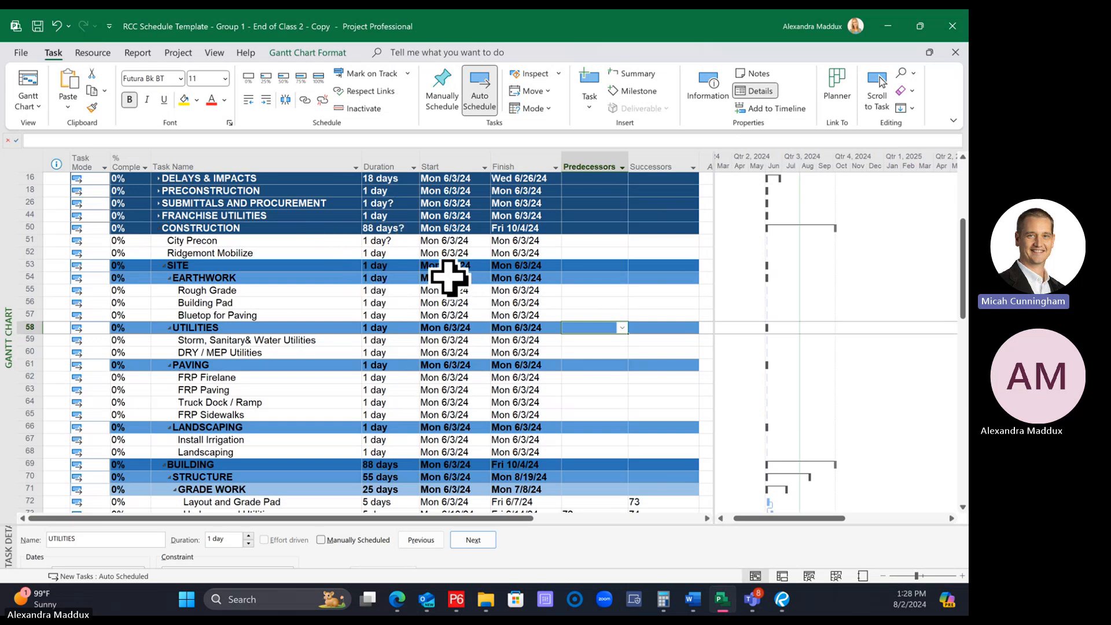
{"action": "left_click", "coordinate": [455, 294]}
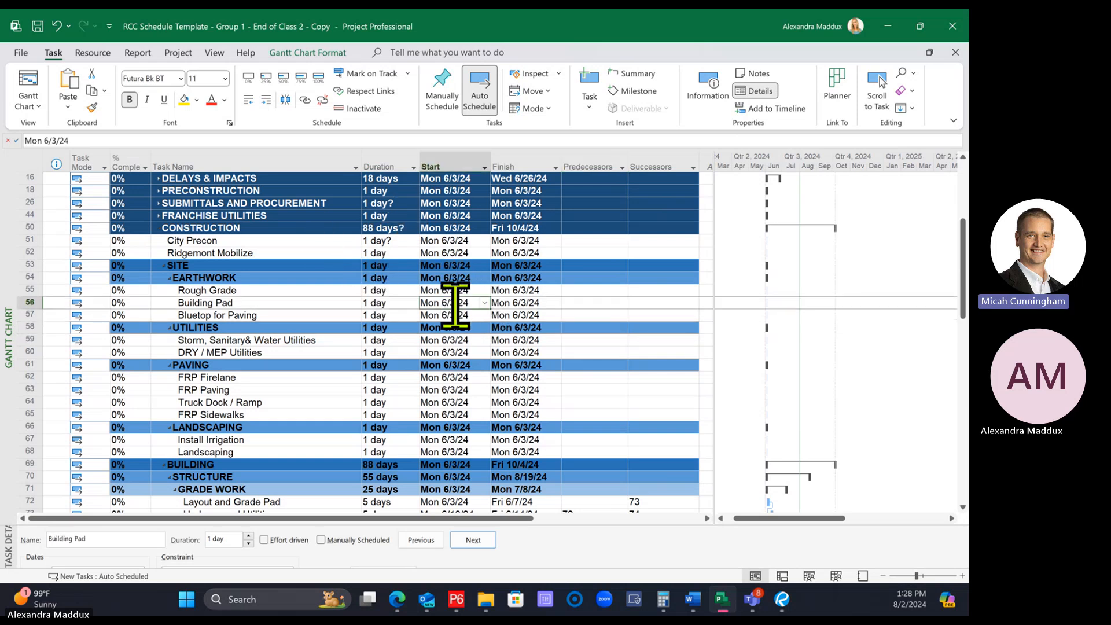
{"action": "left_click", "coordinate": [390, 291]}
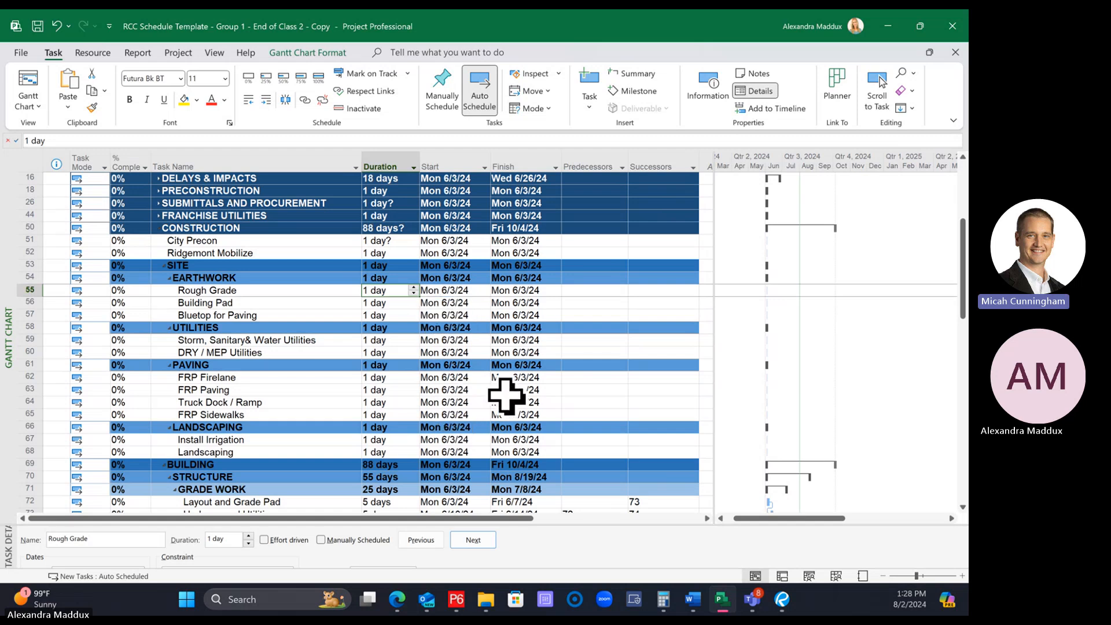
{"action": "left_click", "coordinate": [382, 305]}
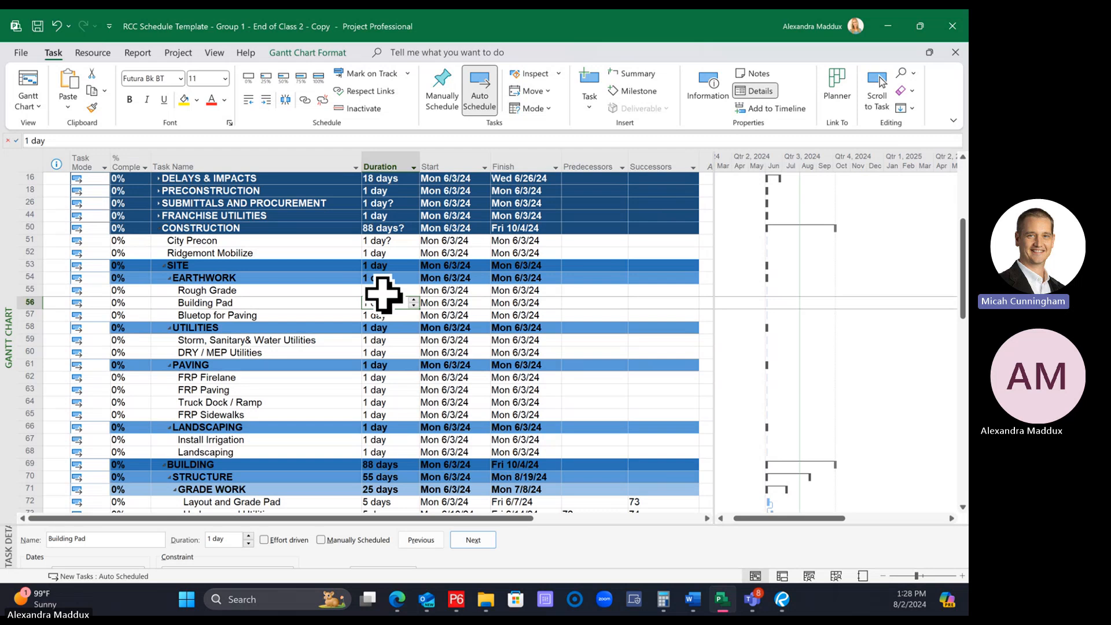
{"action": "left_click", "coordinate": [312, 304]}
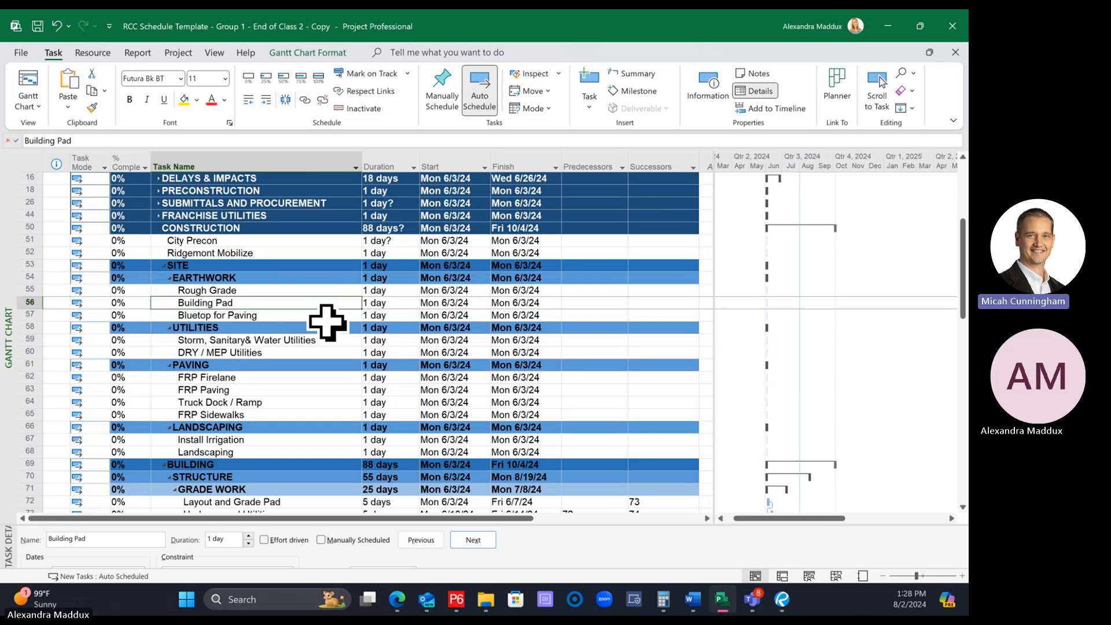
{"action": "left_click", "coordinate": [321, 315]}
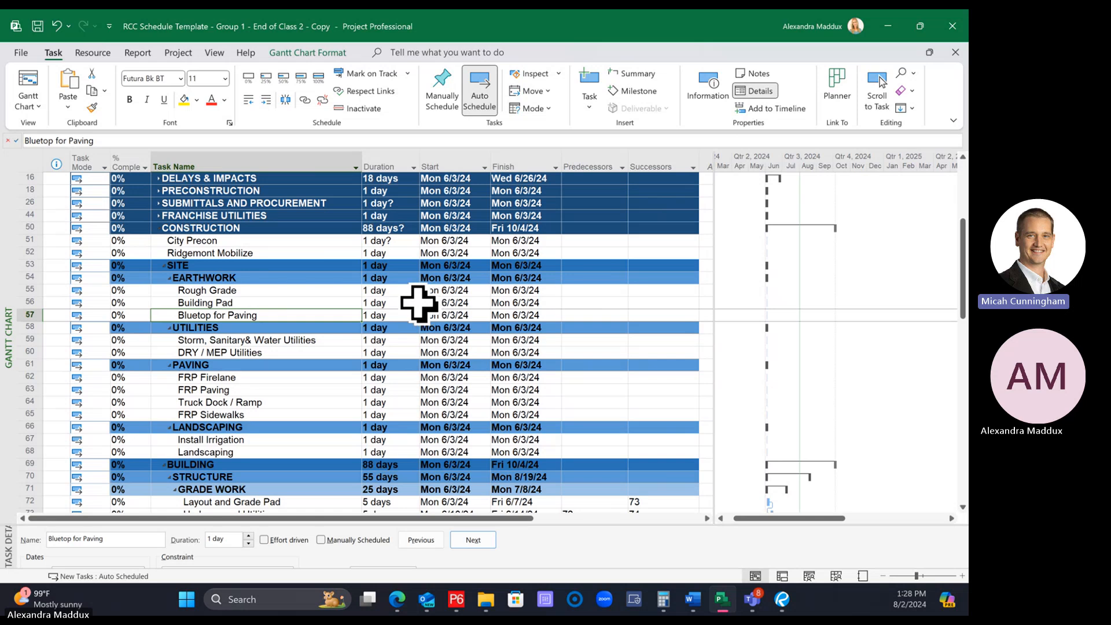
Set the duration of the Rough Grade task under EARTHWORK to 10 days
{"action": "left_click", "coordinate": [393, 291]}
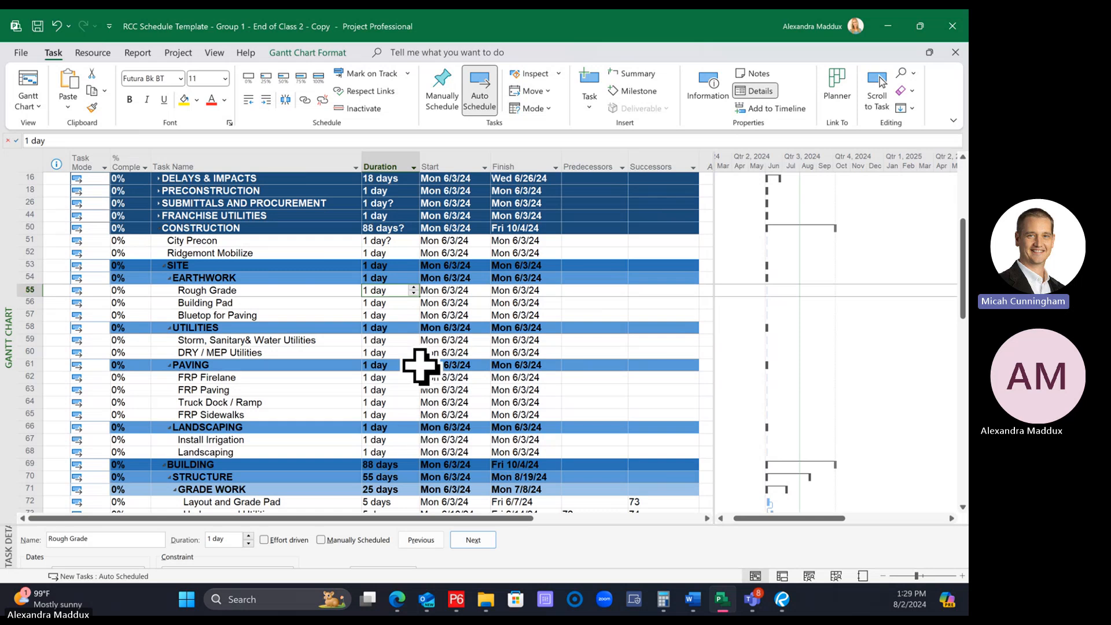
{"action": "left_click", "coordinate": [397, 302]}
{"action": "left_click", "coordinate": [397, 291]}
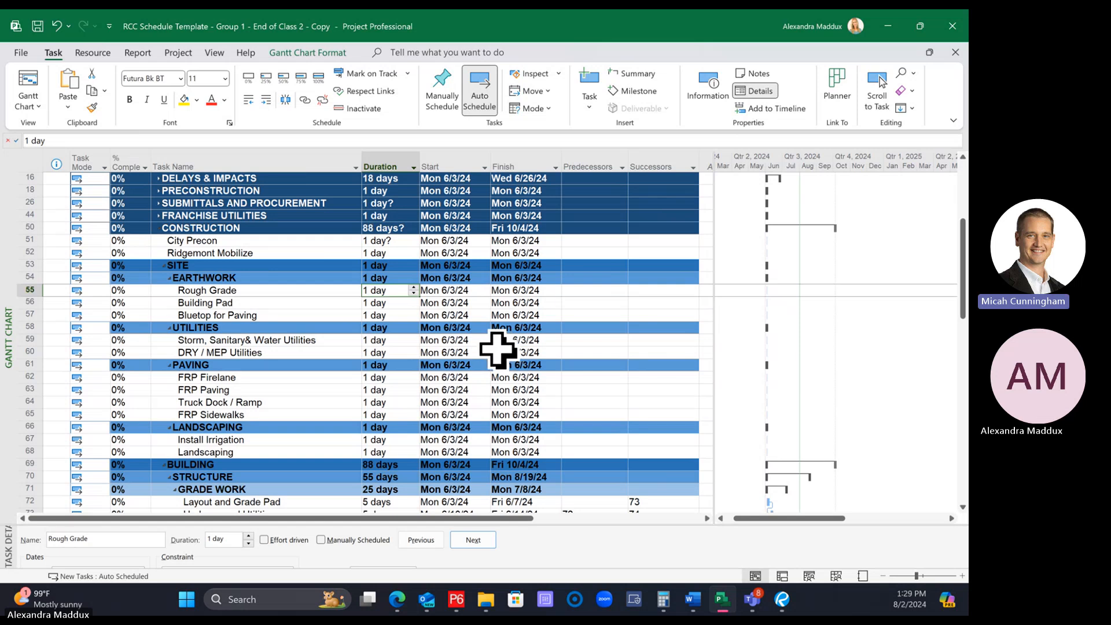
{"action": "type", "text": "10"}
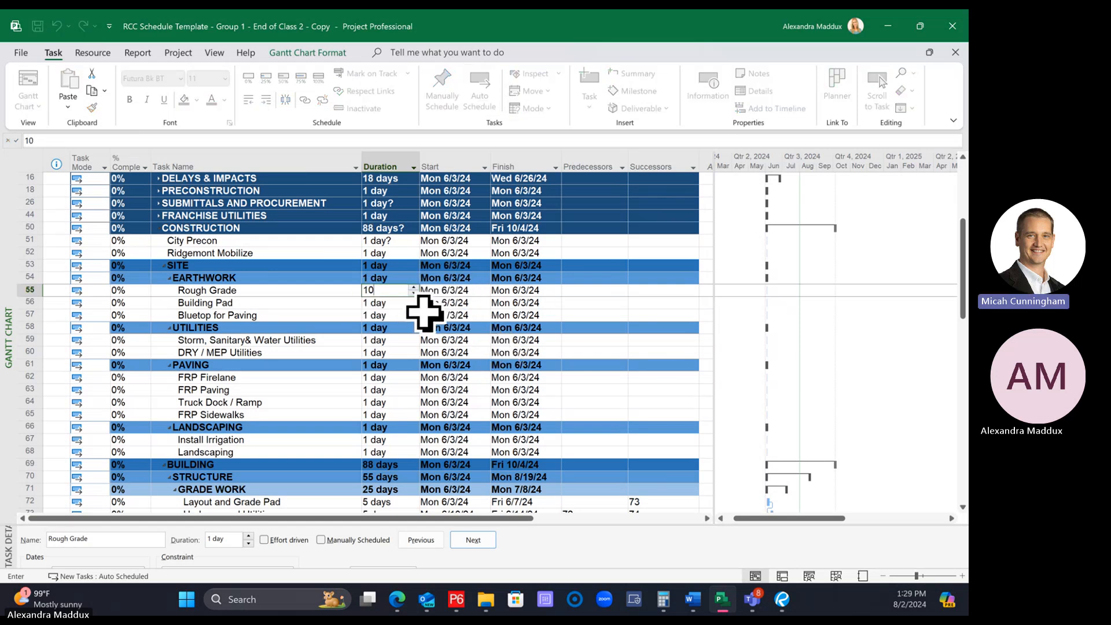
{"action": "key", "text": "Return"}
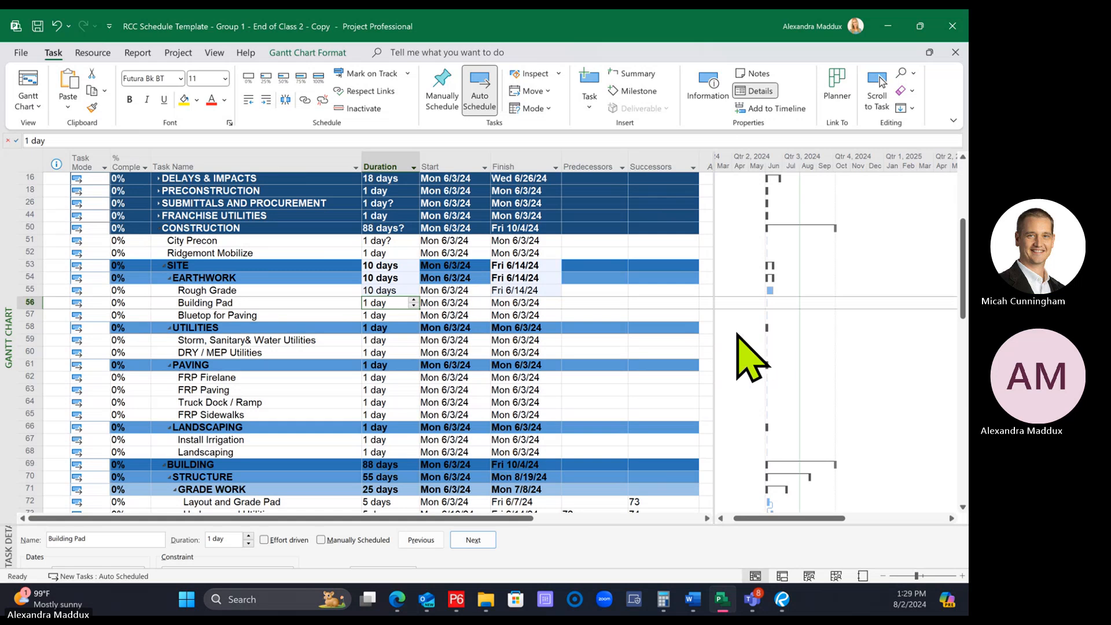
Set the EARTHWORK durations to 3 days for Building Pad and 2 days for Bluetop for Paving
{"action": "left_click", "coordinate": [379, 326]}
{"action": "left_click", "coordinate": [379, 302]}
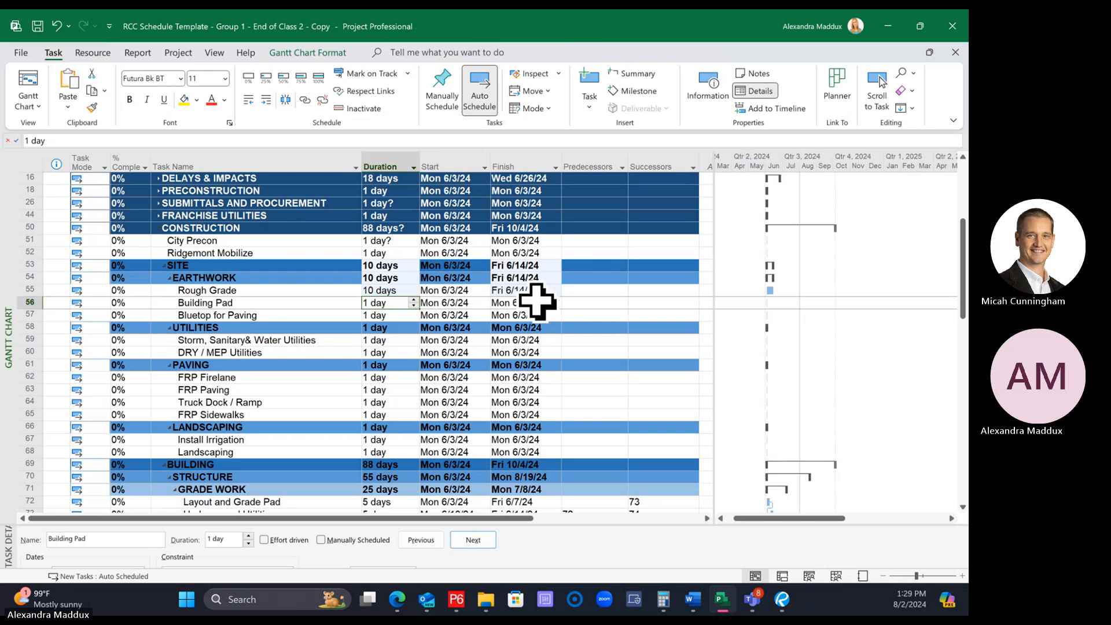
{"action": "type", "text": "3"}
{"action": "key", "text": "Return"}
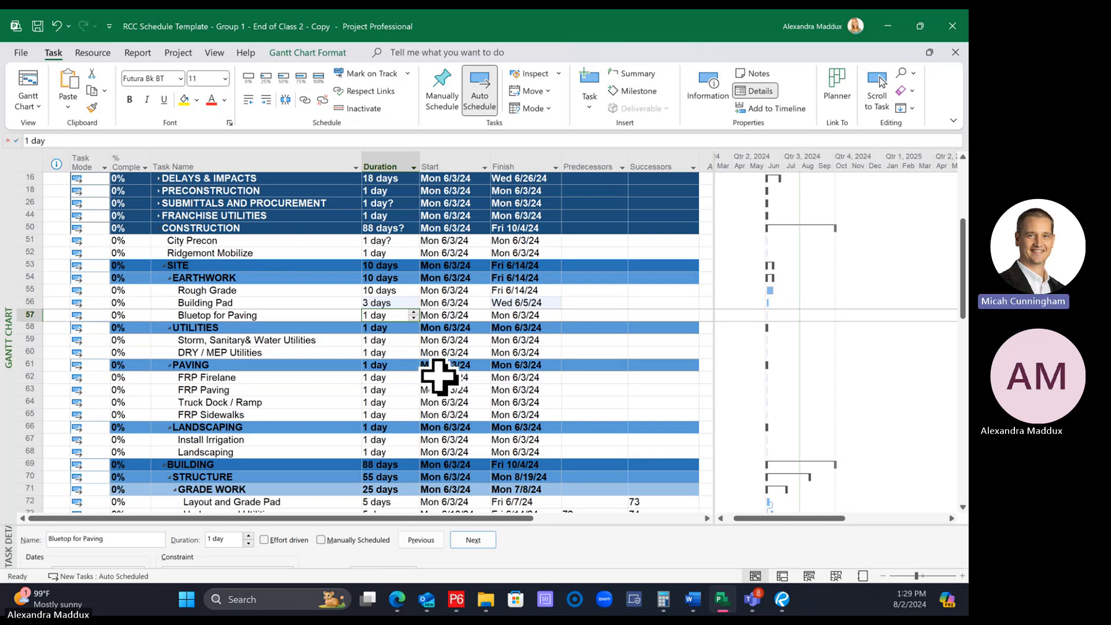
{"action": "type", "text": "2"}
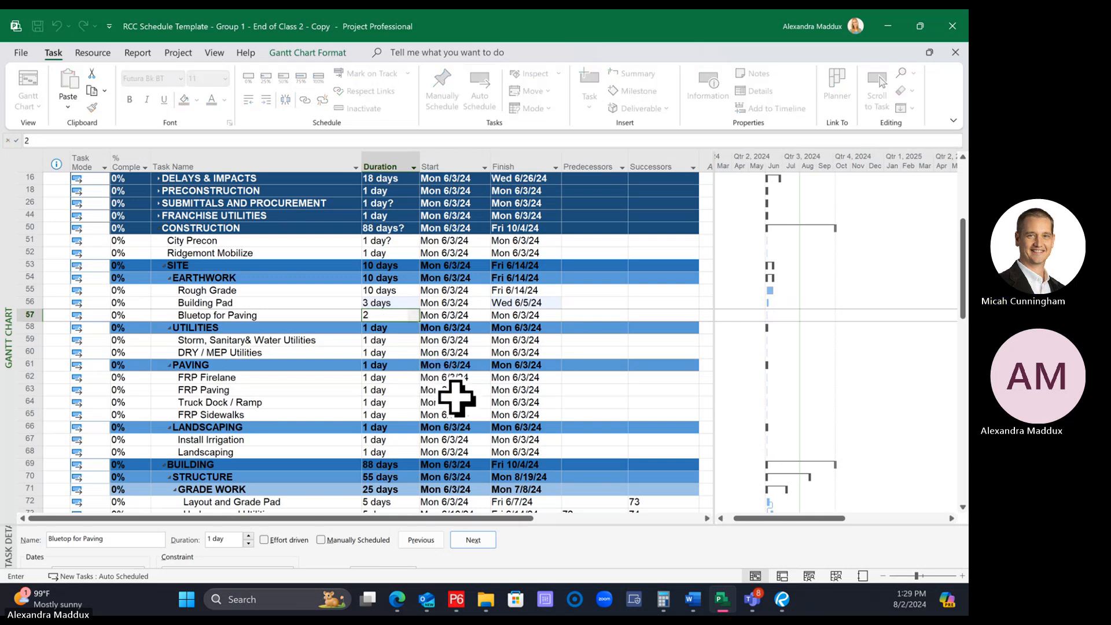
{"action": "key", "text": "Return"}
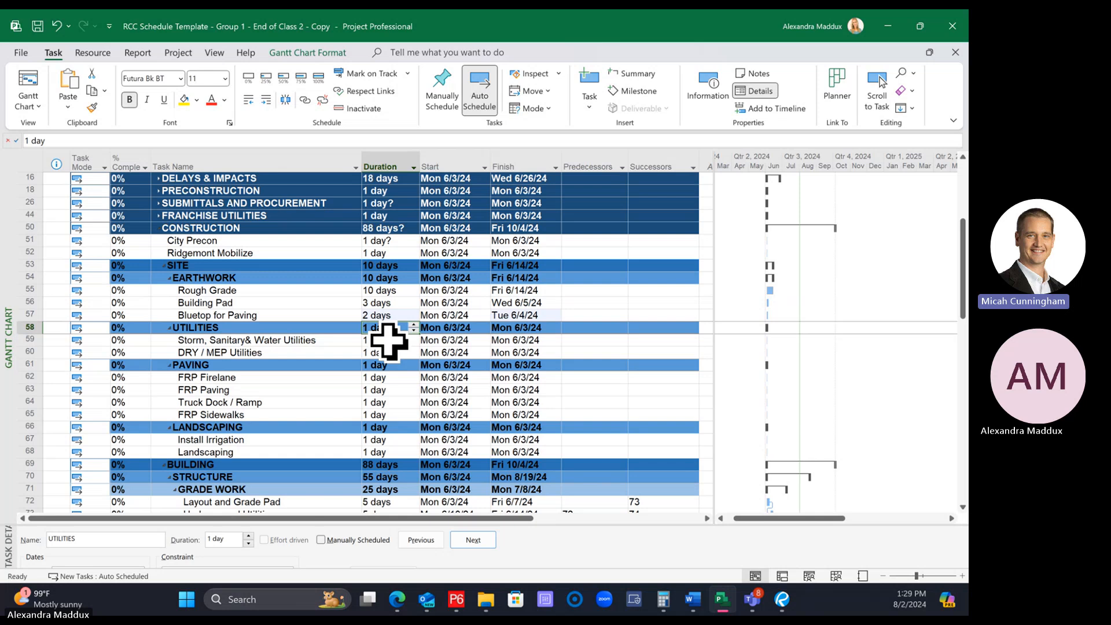
Try duplicating the Storm, Sanitary& Water Utilities task row under UTILITIES by copying and pasting it in place
{"action": "left_click", "coordinate": [388, 340]}
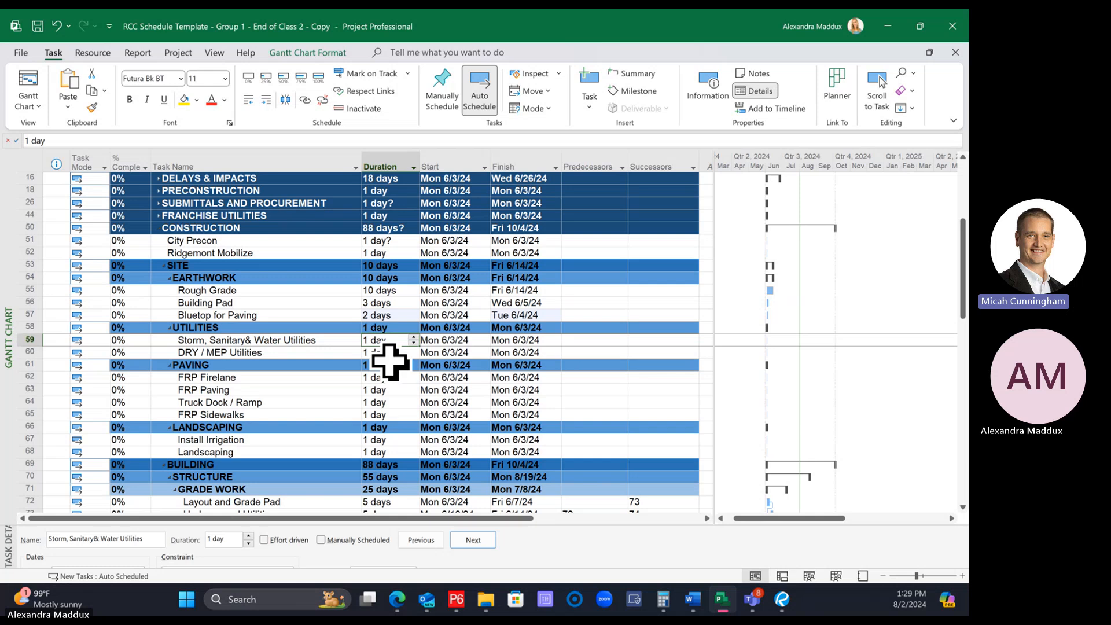
{"action": "left_click", "coordinate": [390, 363]}
{"action": "left_click", "coordinate": [375, 341]}
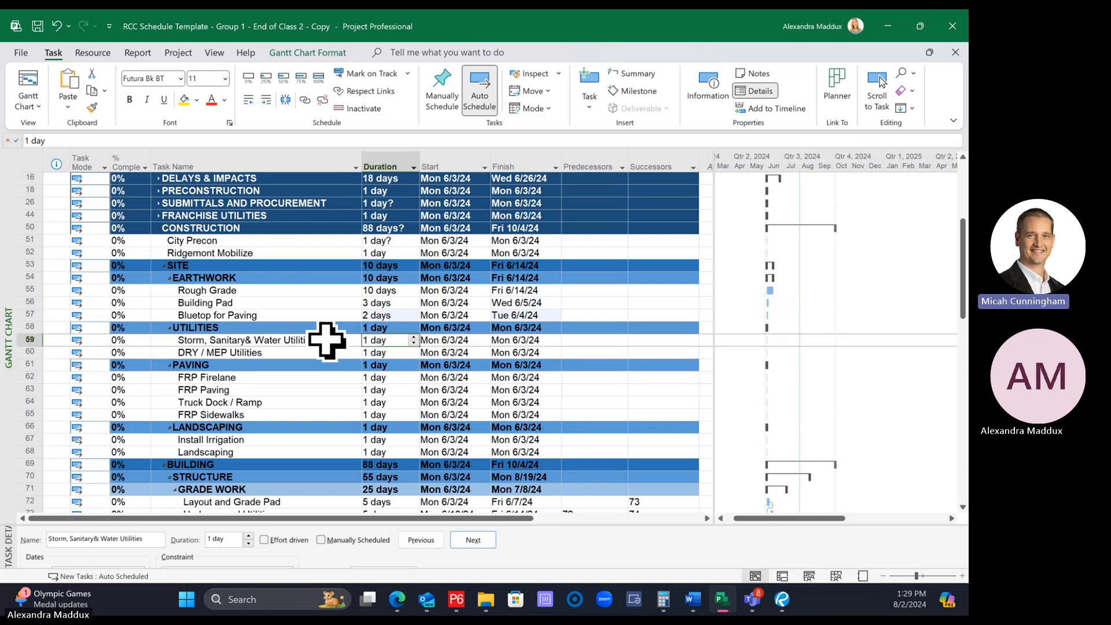
{"action": "left_click", "coordinate": [327, 341]}
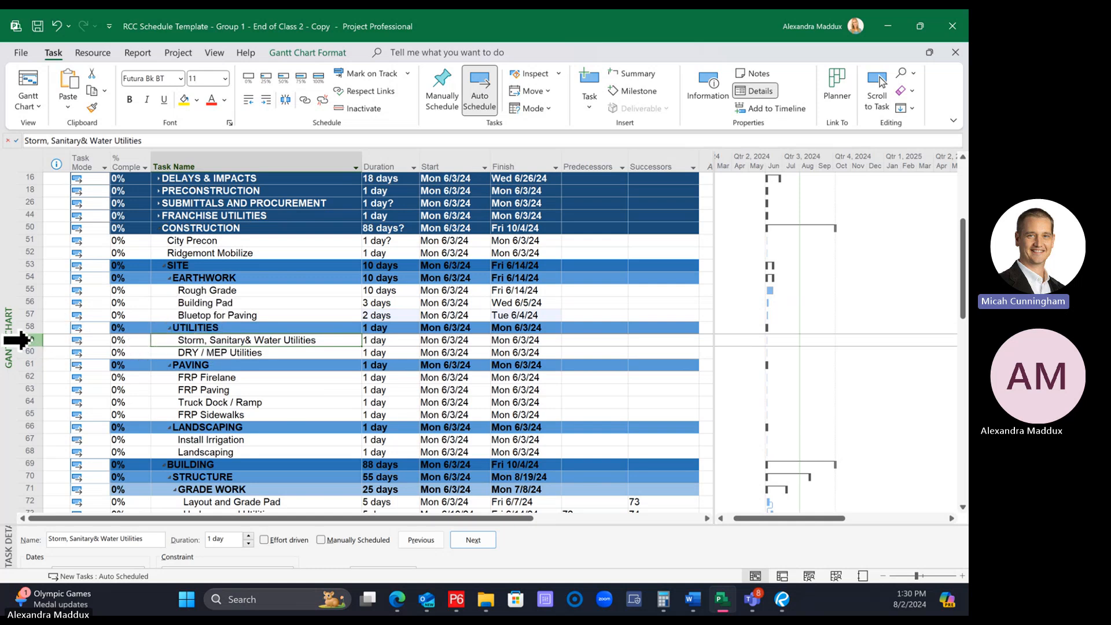
{"action": "left_click", "coordinate": [24, 340]}
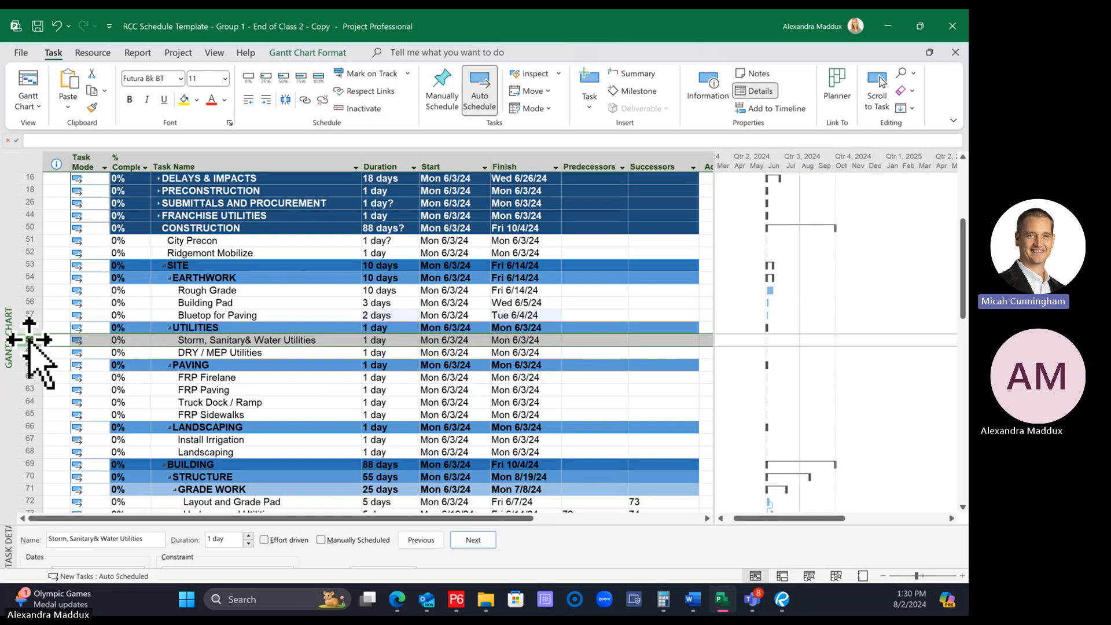
{"action": "right_click", "coordinate": [29, 341]}
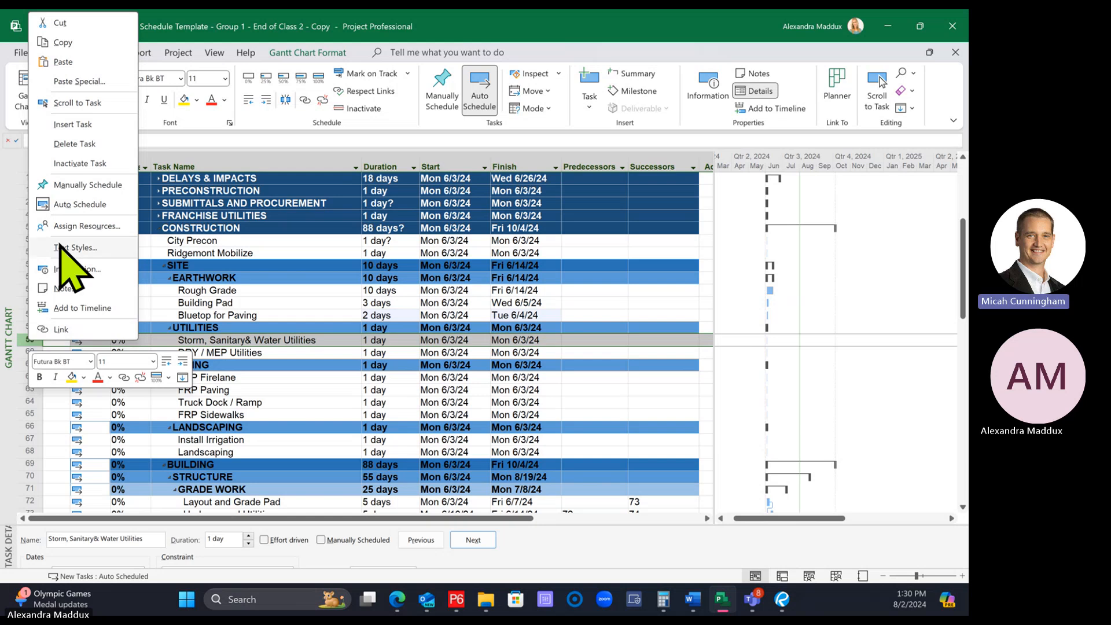
{"action": "left_click", "coordinate": [63, 43]}
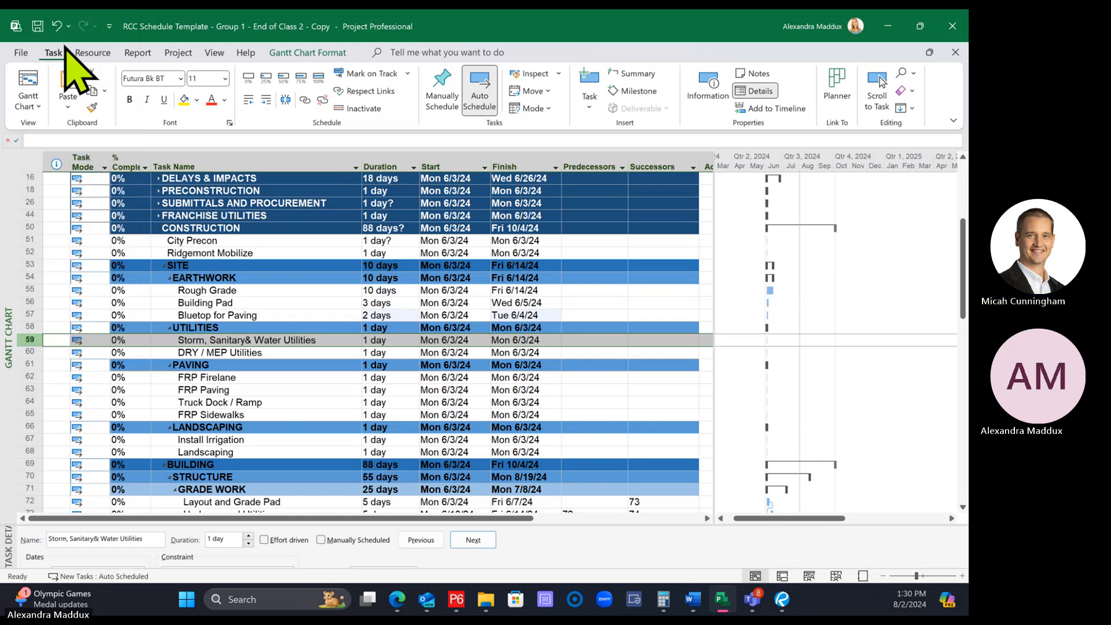
{"action": "right_click", "coordinate": [30, 340]}
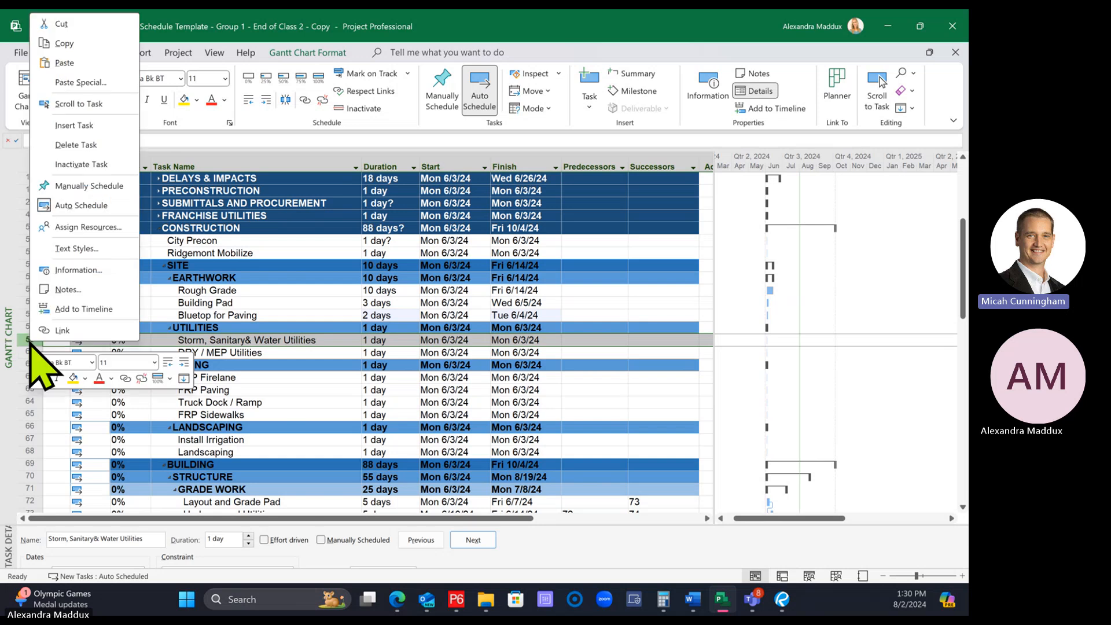
{"action": "left_click", "coordinate": [64, 63]}
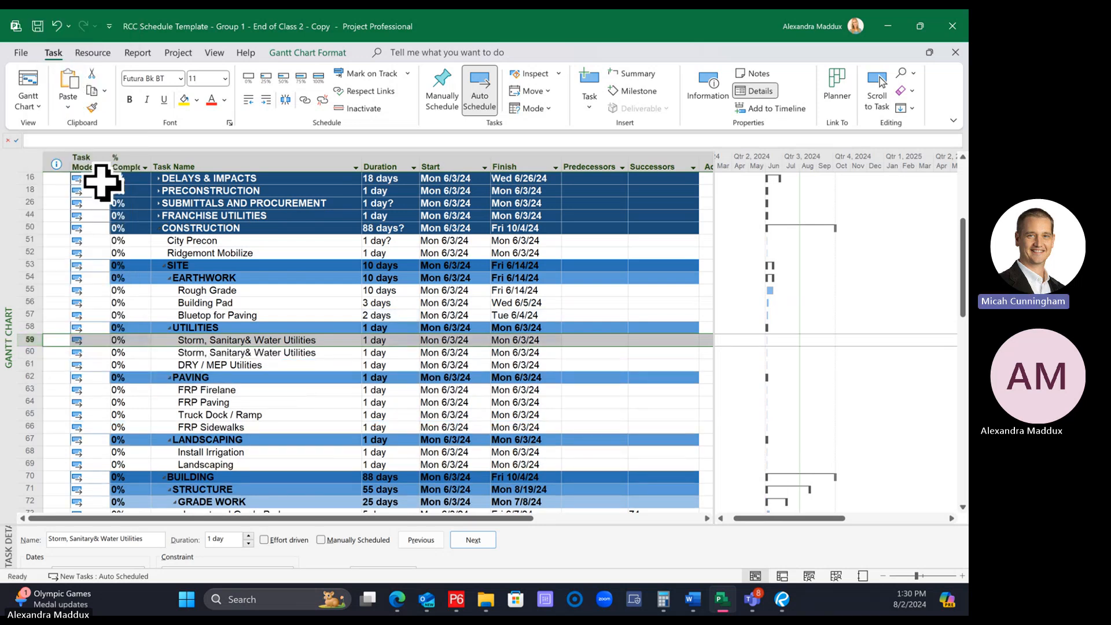
Try adding a second copy of the Storm, Sanitary& Water Utilities row under UTILITIES
{"action": "left_click", "coordinate": [236, 353]}
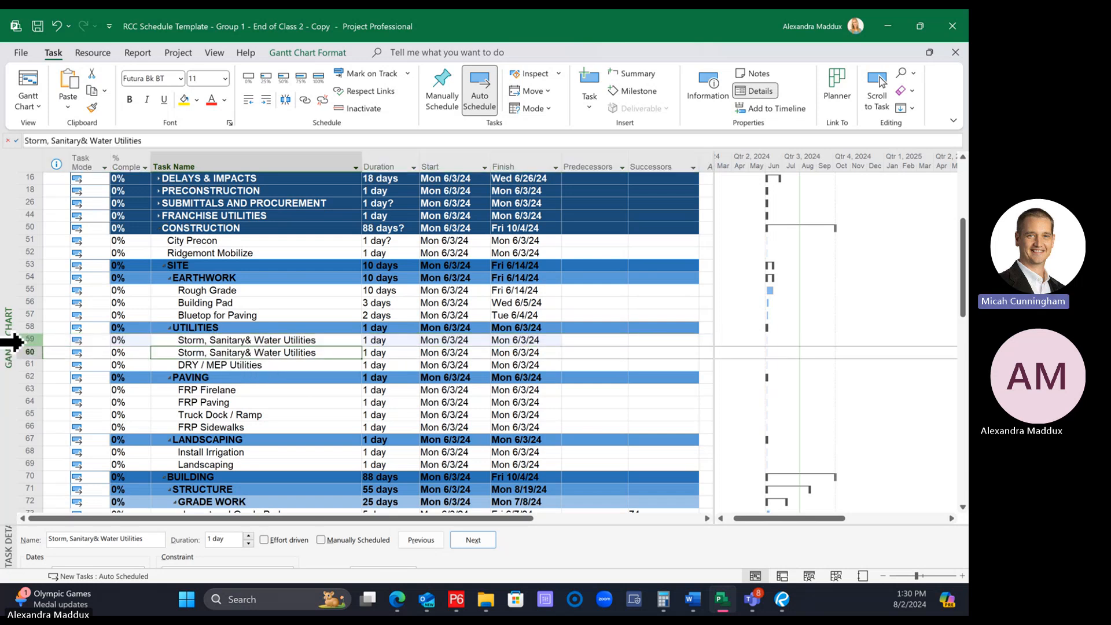
{"action": "right_click", "coordinate": [29, 340]}
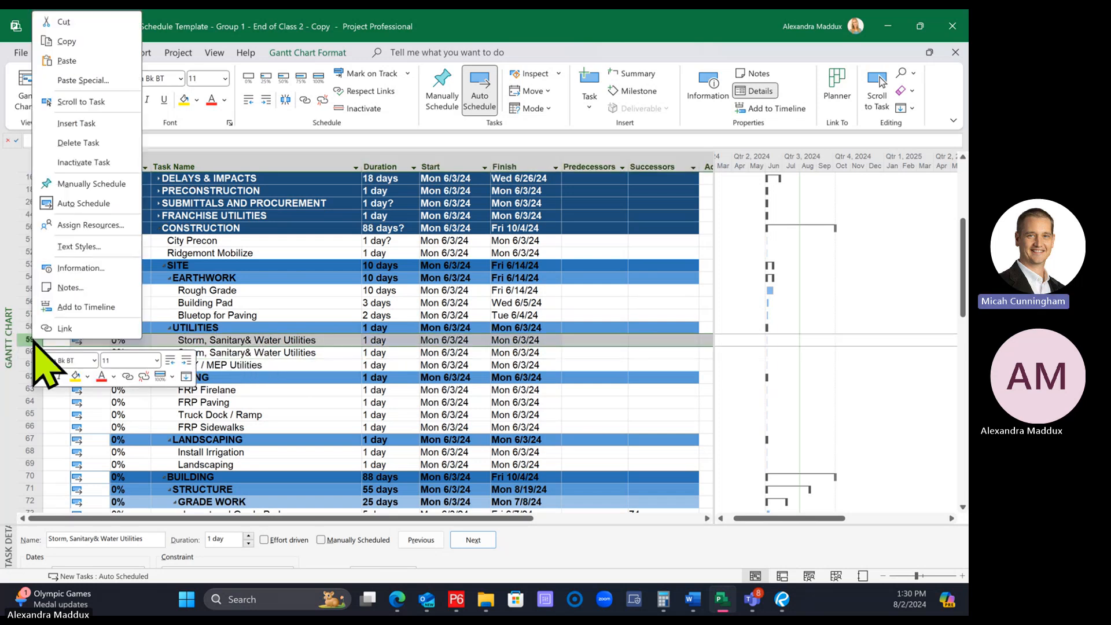
{"action": "left_click", "coordinate": [65, 42]}
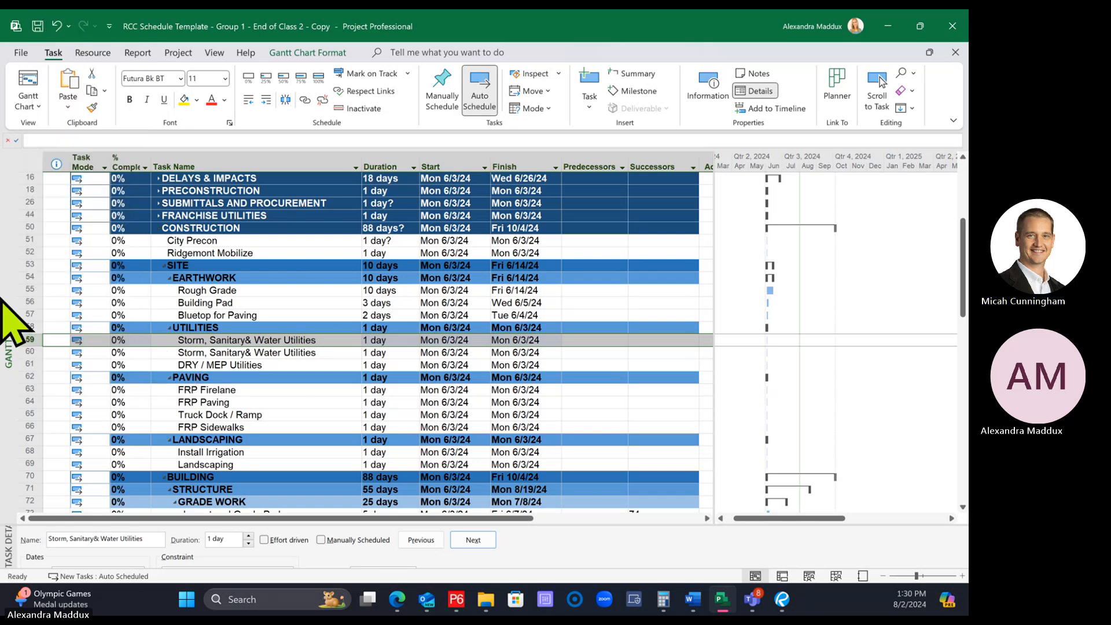
{"action": "right_click", "coordinate": [30, 341]}
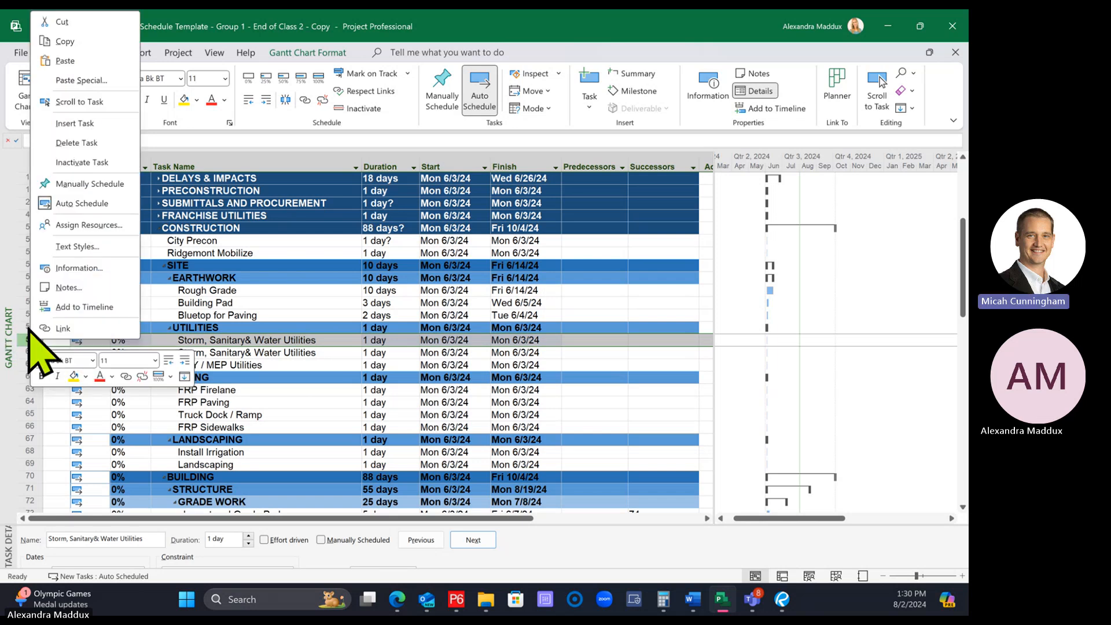
{"action": "left_click", "coordinate": [90, 61]}
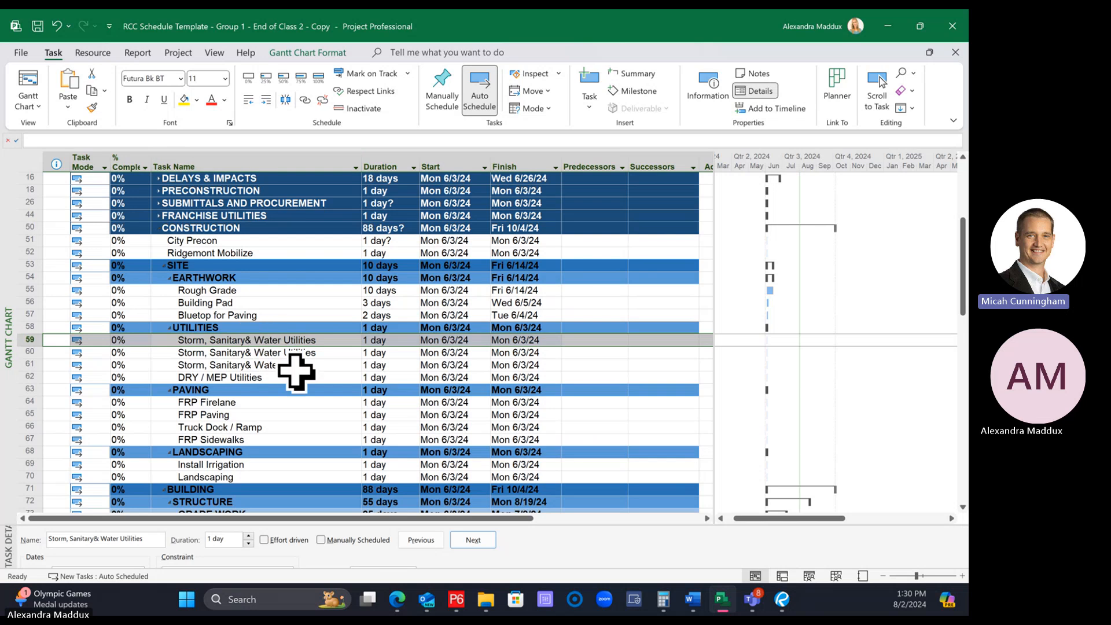
Undo the pasted copies of the Storm, Sanitary& Water Utilities task
{"action": "left_click", "coordinate": [295, 366]}
{"action": "left_click", "coordinate": [295, 341]}
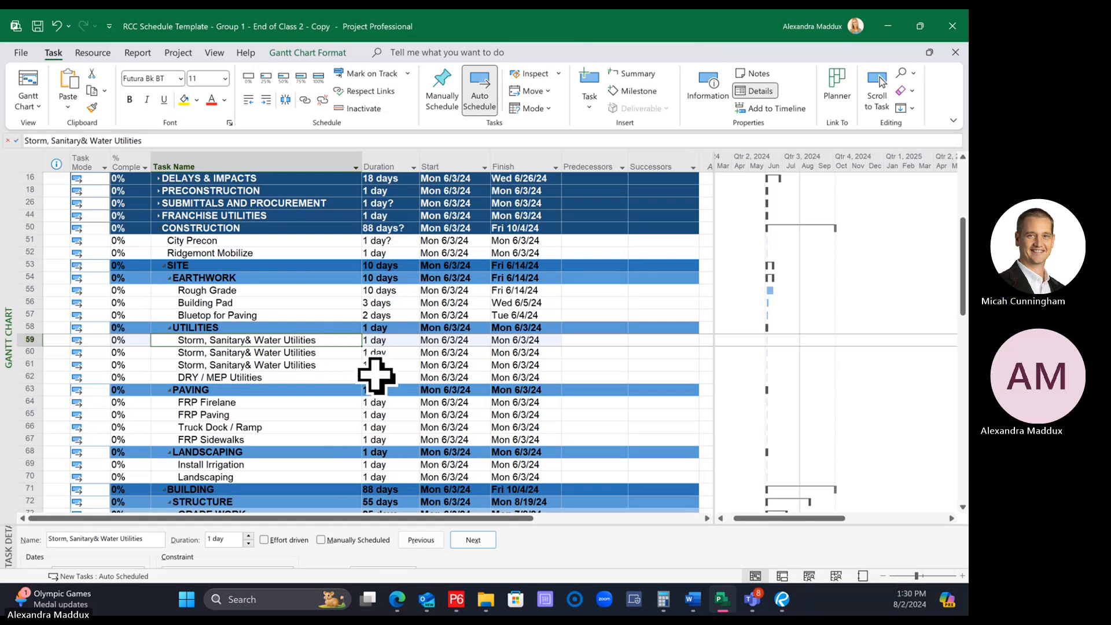
{"action": "left_click", "coordinate": [57, 26]}
{"action": "left_click", "coordinate": [307, 362]}
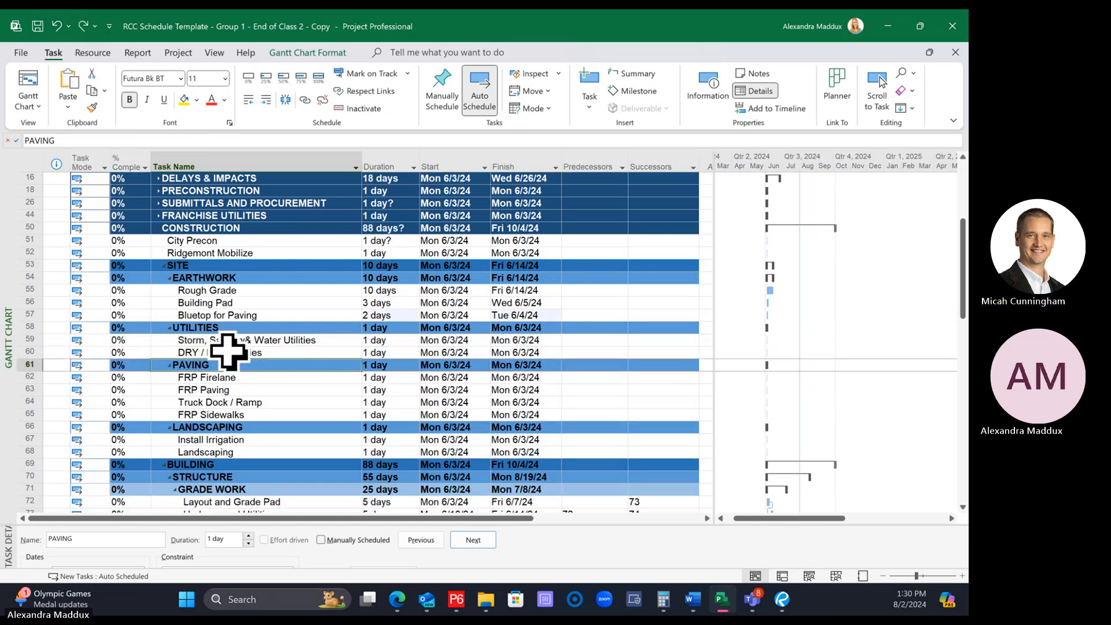
{"action": "left_click", "coordinate": [29, 341]}
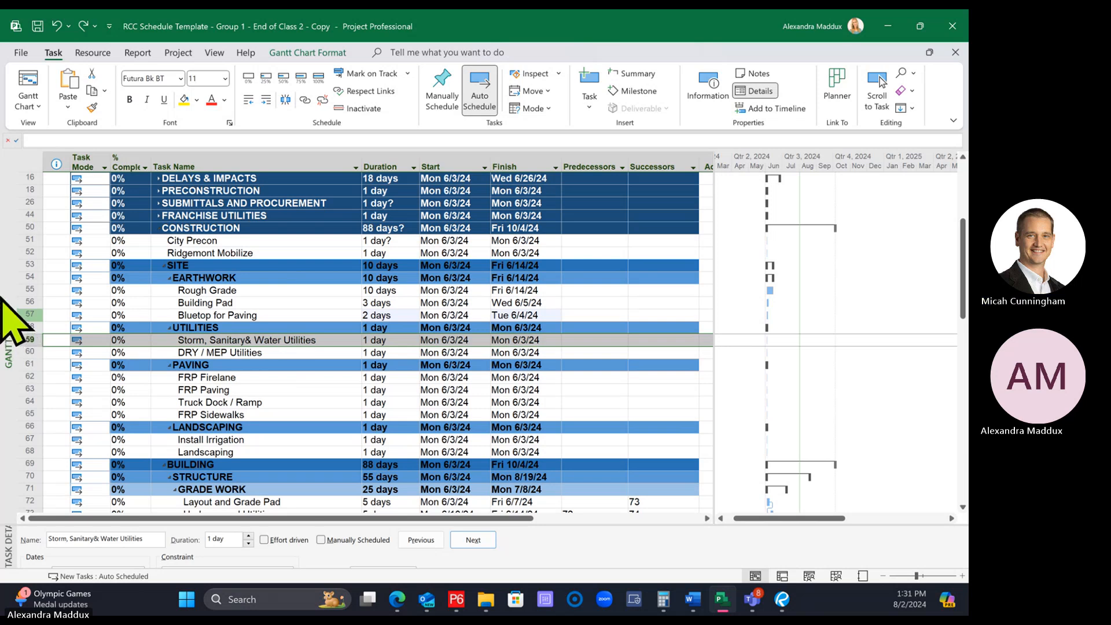
{"action": "right_click", "coordinate": [33, 340]}
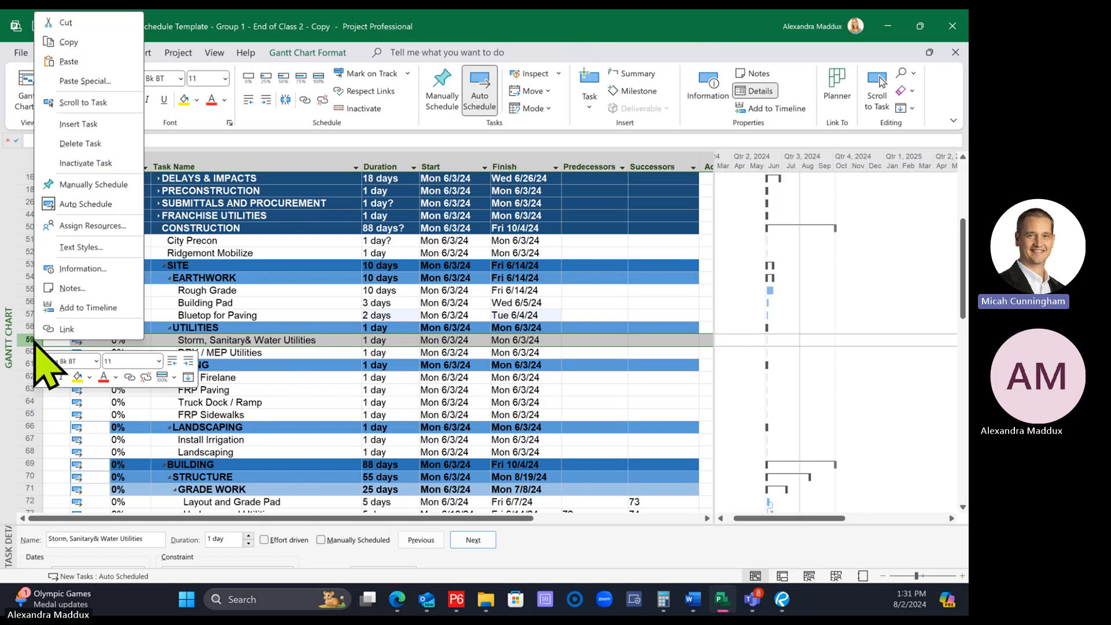
{"action": "left_click", "coordinate": [307, 351]}
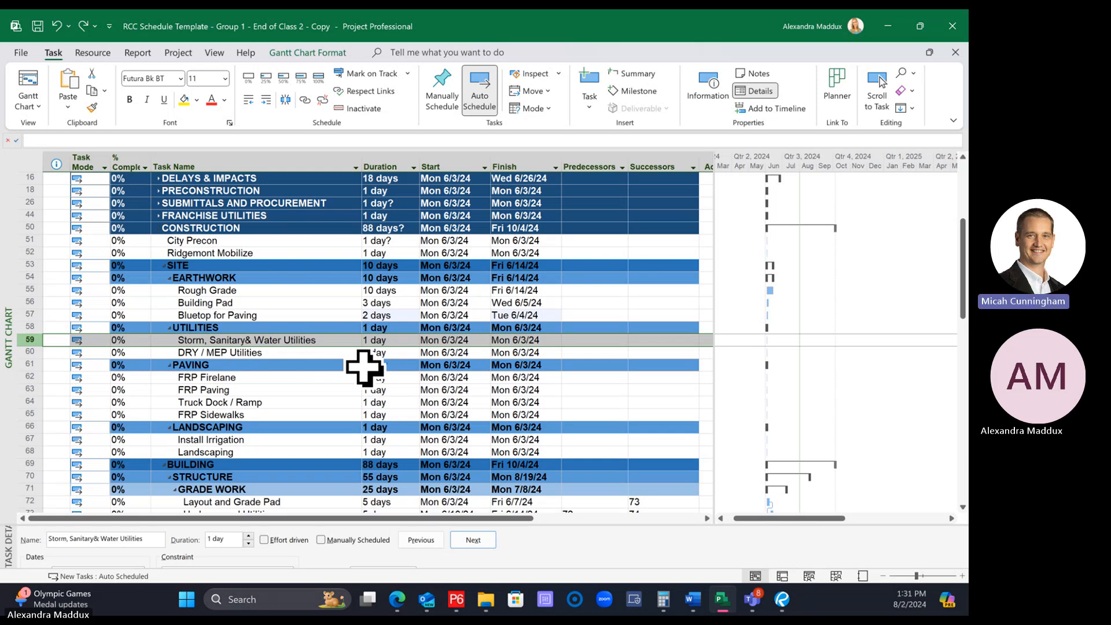
{"action": "left_click", "coordinate": [266, 342]}
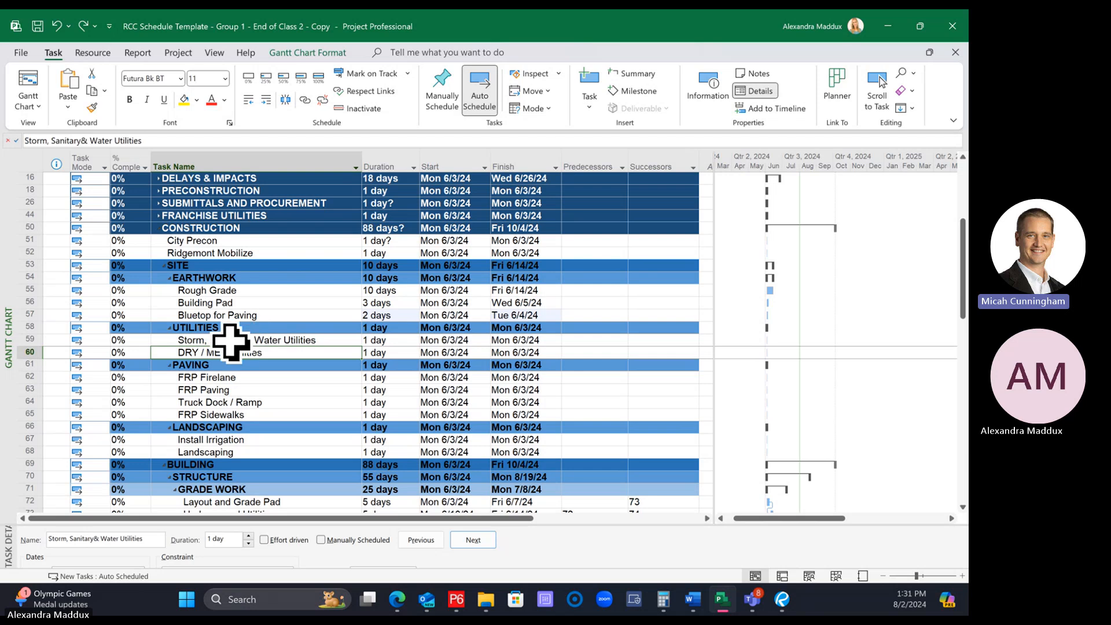
Copy the Storm, Sanitary& Water Utilities task row under UTILITIES and paste two duplicates of it in place
{"action": "left_click", "coordinate": [36, 339]}
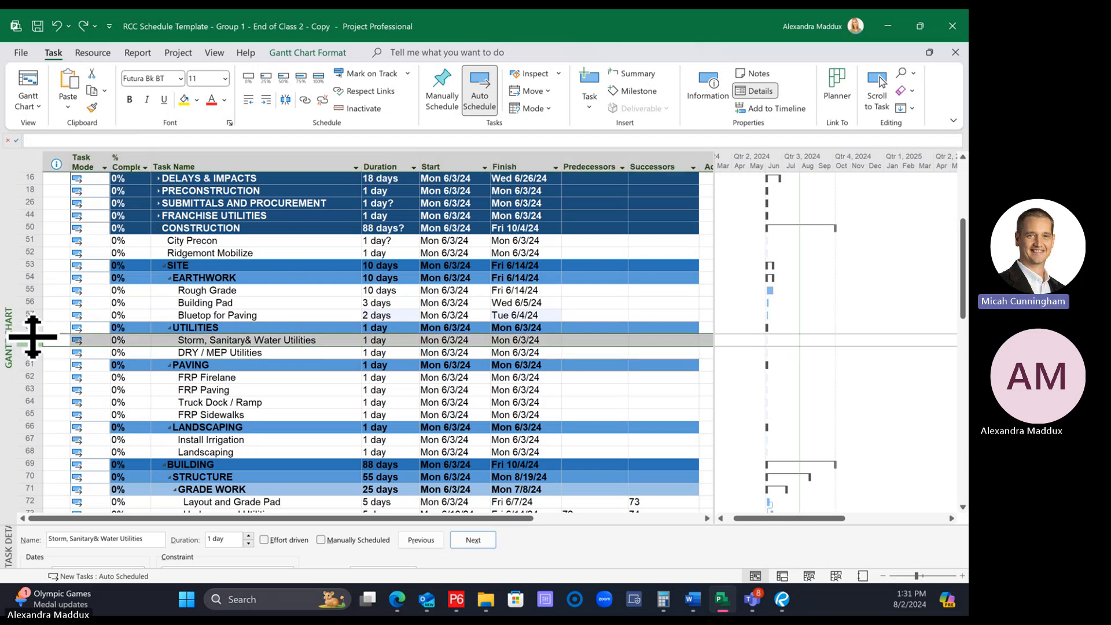
{"action": "right_click", "coordinate": [31, 340]}
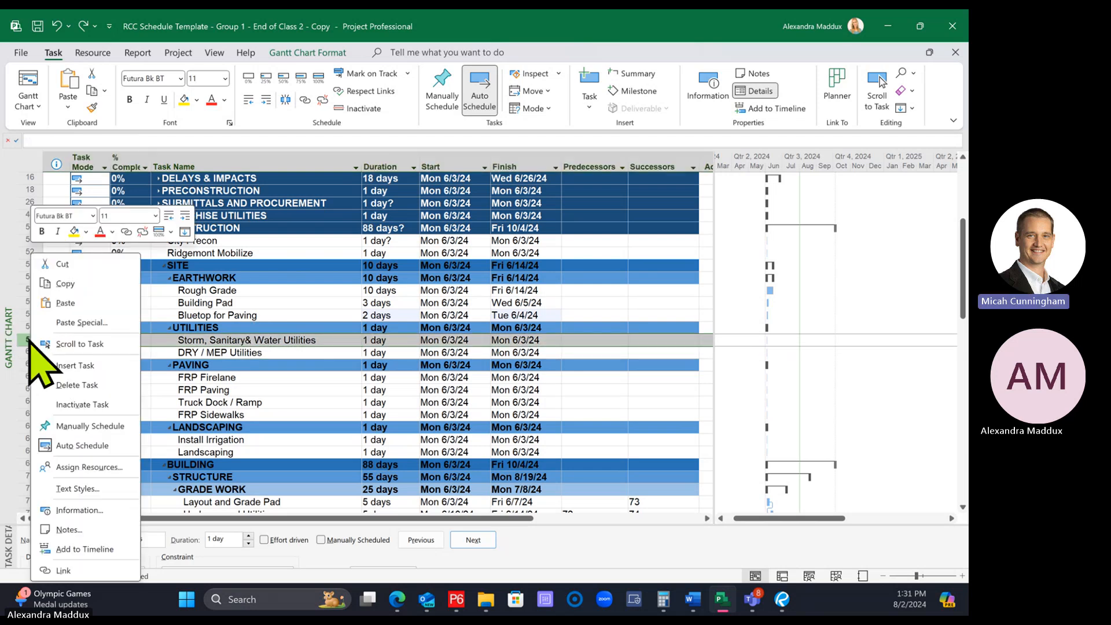
{"action": "left_click", "coordinate": [67, 285]}
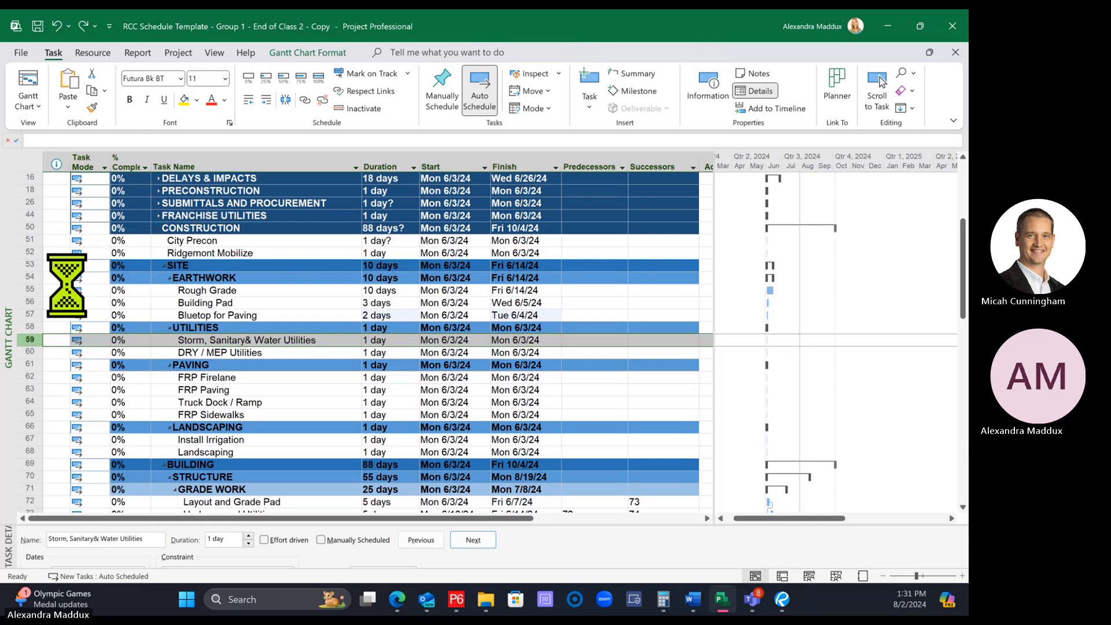
{"action": "right_click", "coordinate": [29, 344]}
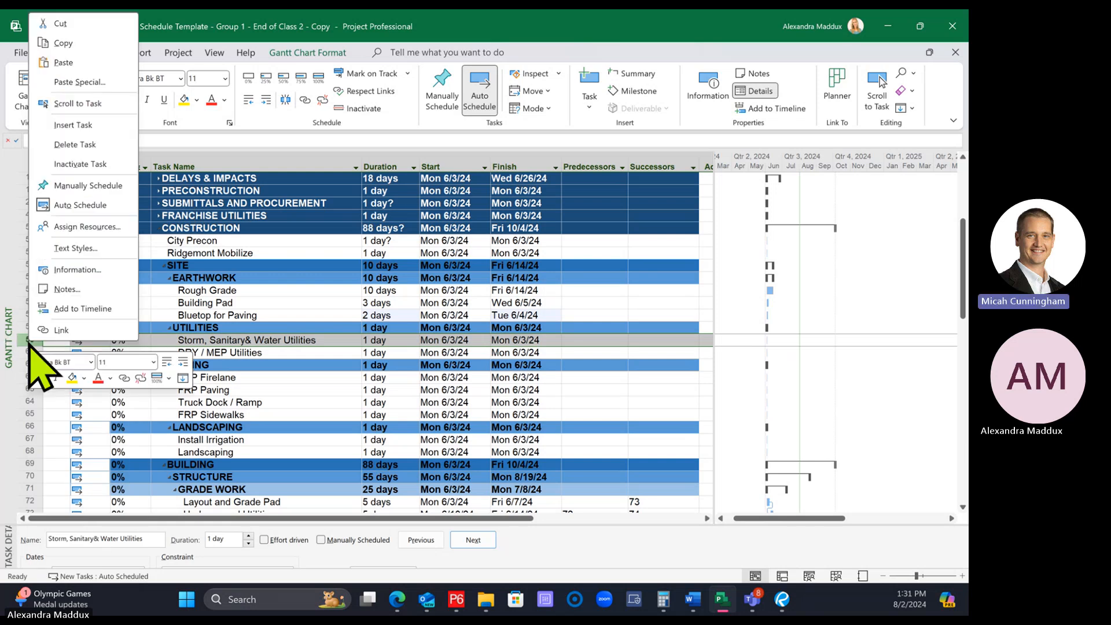
{"action": "left_click", "coordinate": [63, 62]}
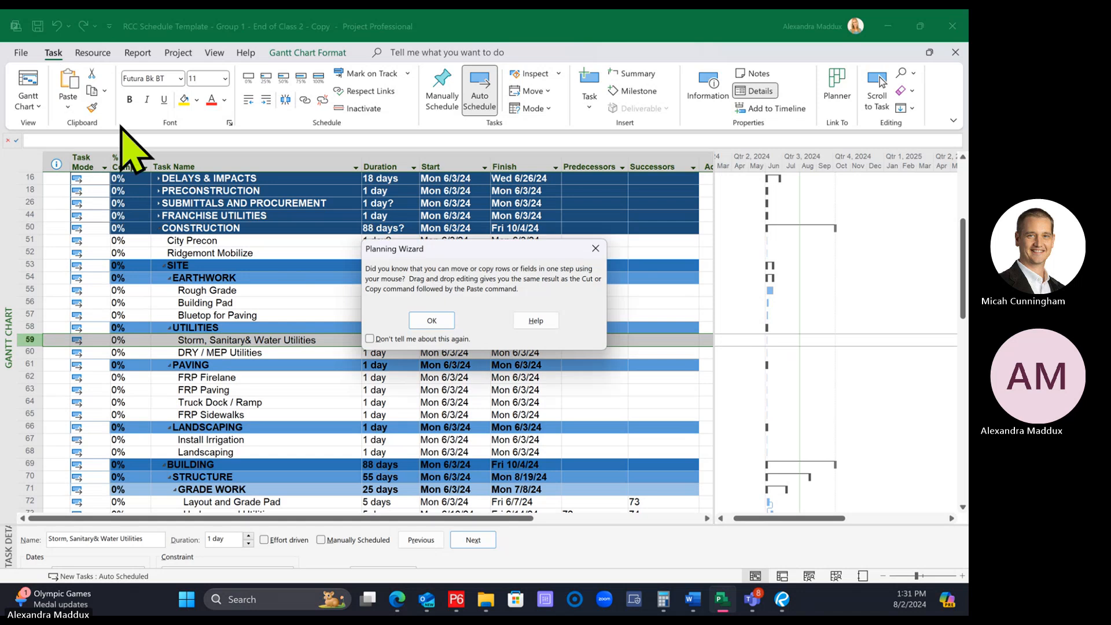
{"action": "left_click", "coordinate": [431, 320]}
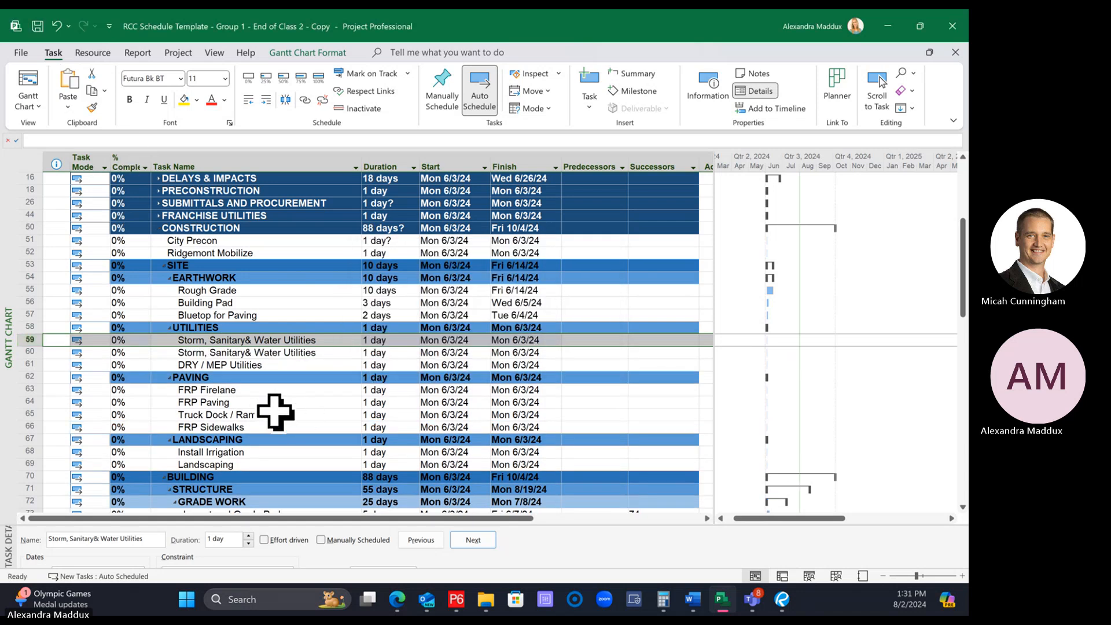
{"action": "right_click", "coordinate": [29, 342]}
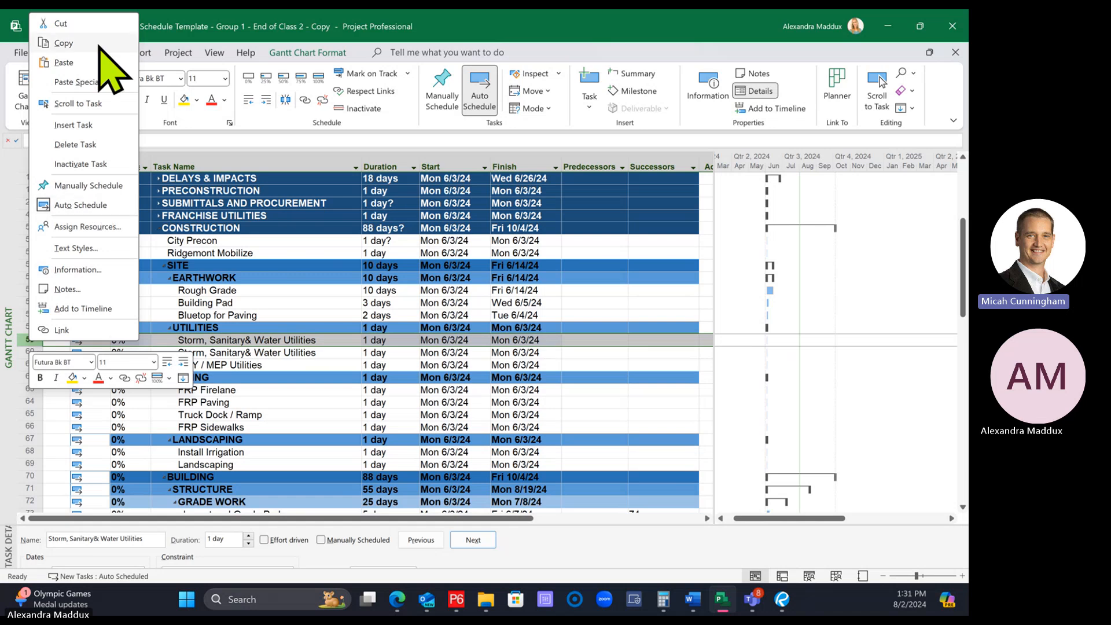
{"action": "left_click", "coordinate": [90, 61]}
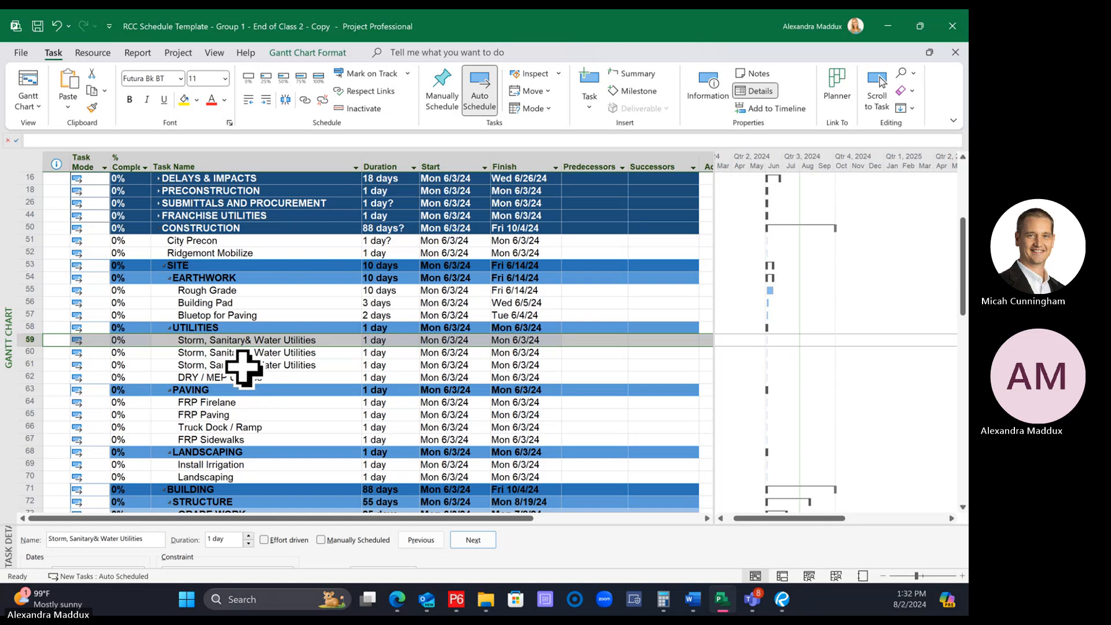
{"action": "left_click", "coordinate": [249, 342]}
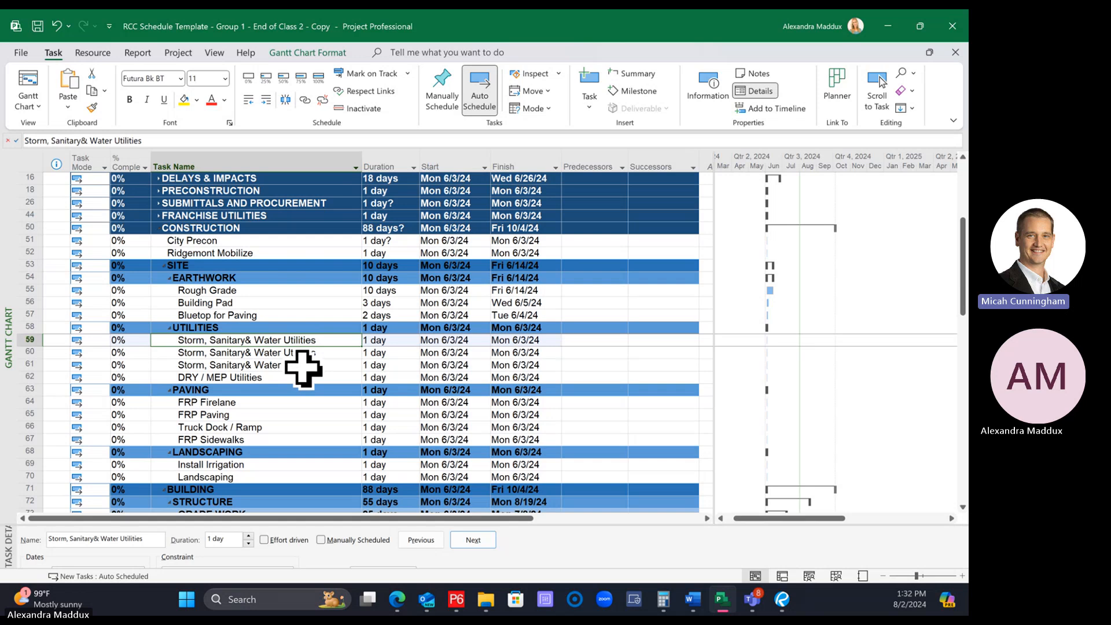
{"action": "left_click", "coordinate": [293, 352]}
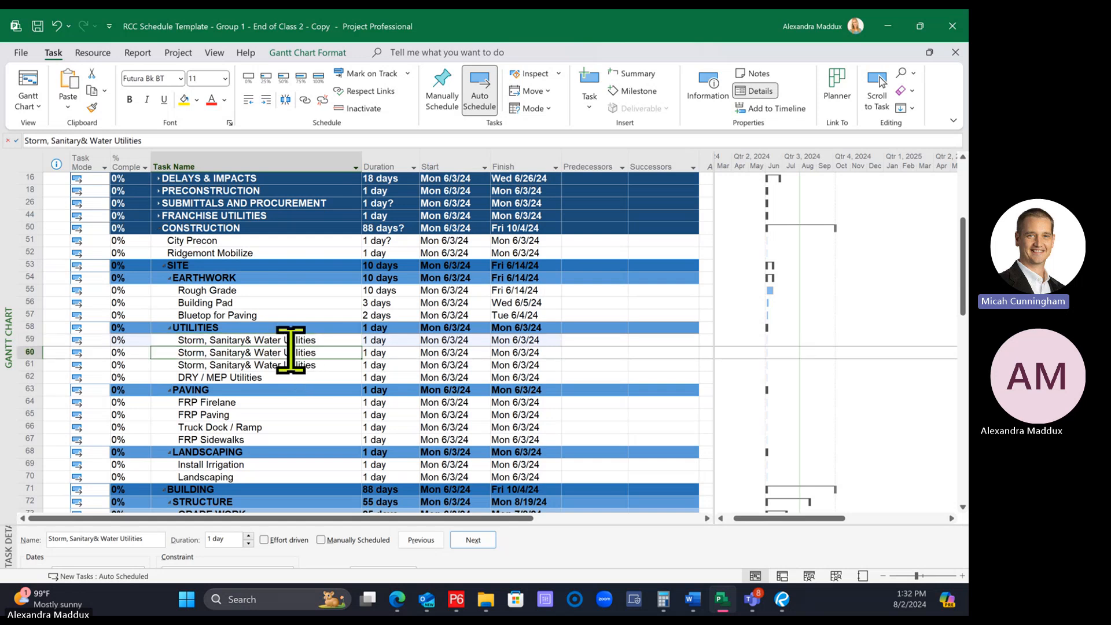
{"action": "left_click", "coordinate": [243, 340]}
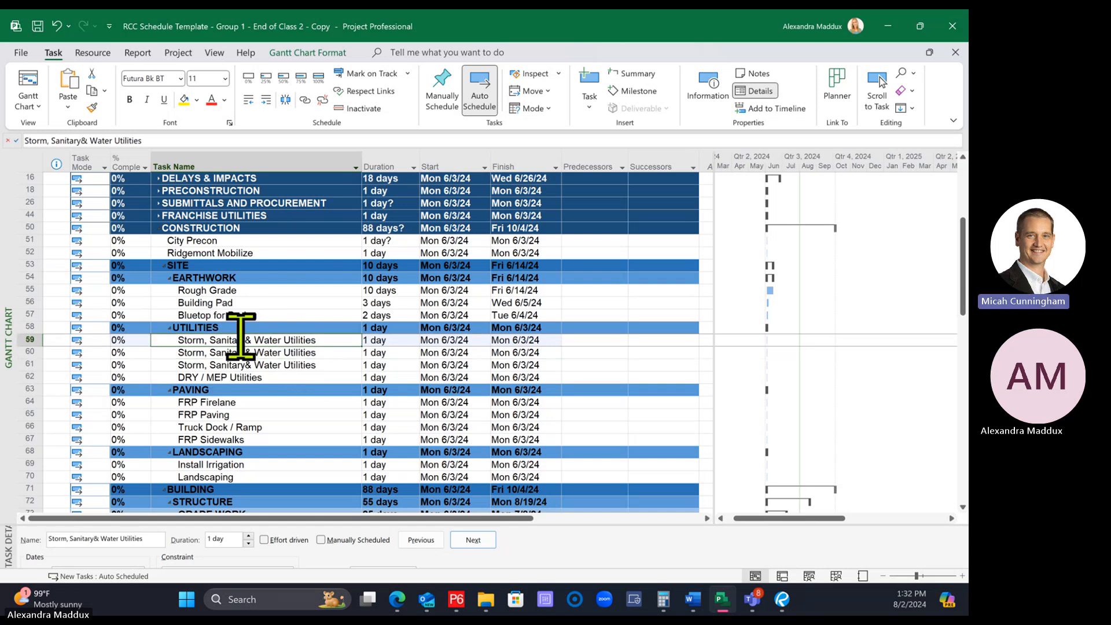
{"action": "left_click", "coordinate": [24, 351]}
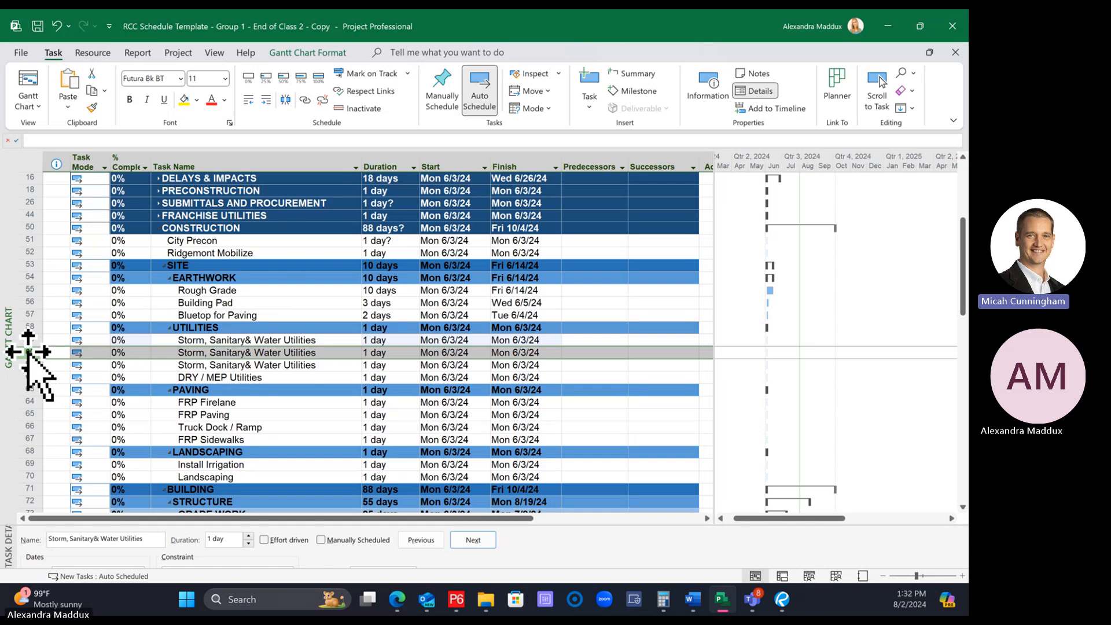
{"action": "right_click", "coordinate": [28, 351]}
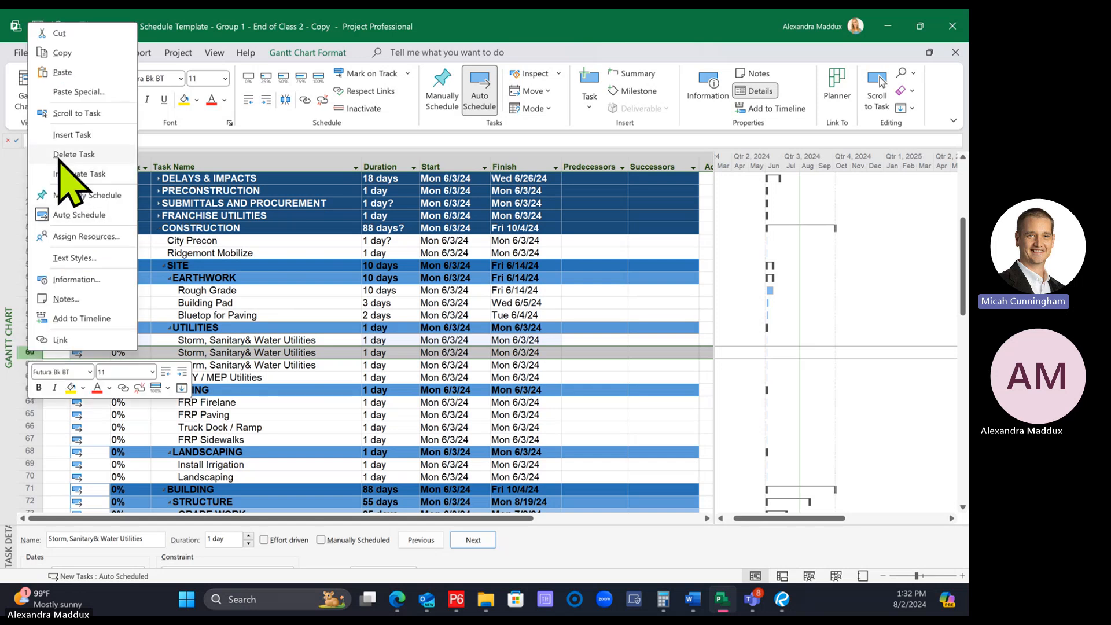
{"action": "left_click", "coordinate": [310, 347]}
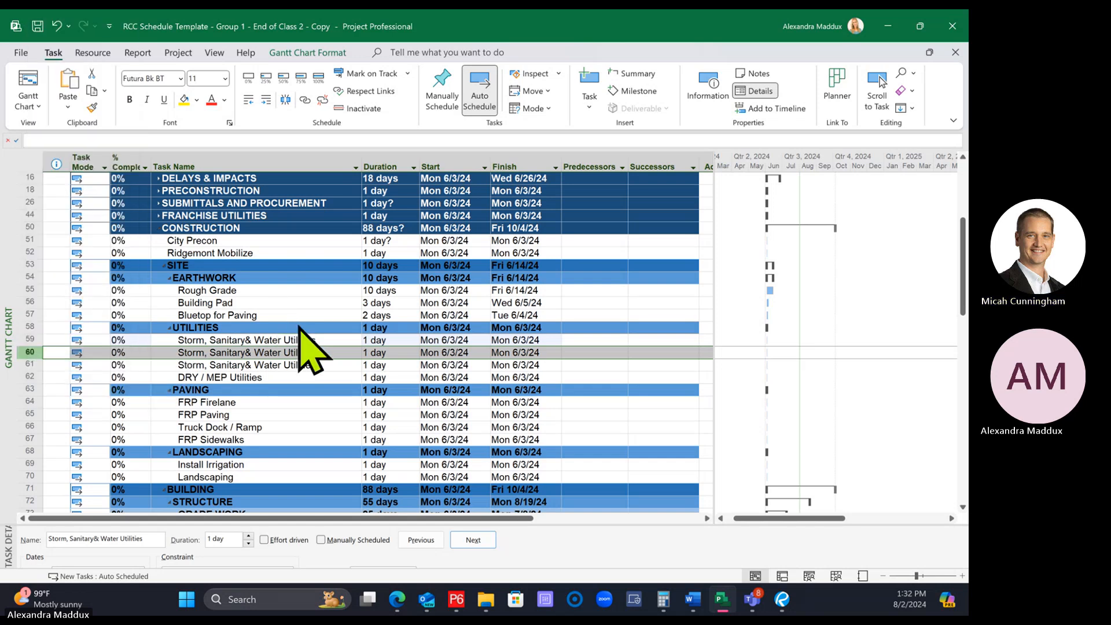
{"action": "left_click", "coordinate": [304, 327]}
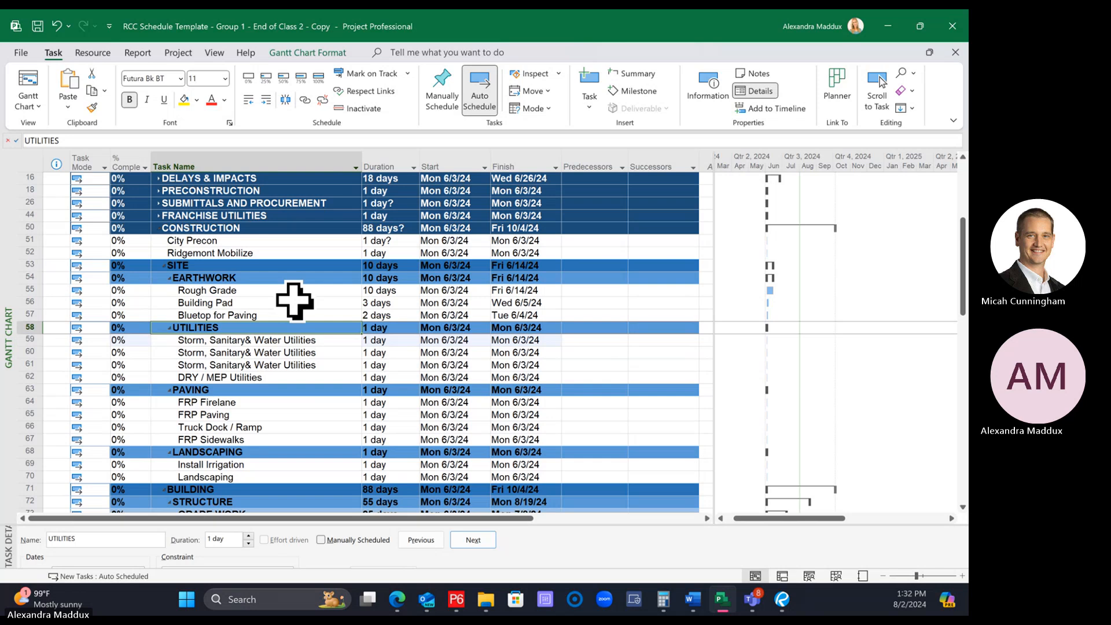
Rename the three identical Storm, Sanitary& Water Utilities tasks under UTILITIES as Storm, Sanitary and Water, in that order
{"action": "left_click", "coordinate": [310, 350]}
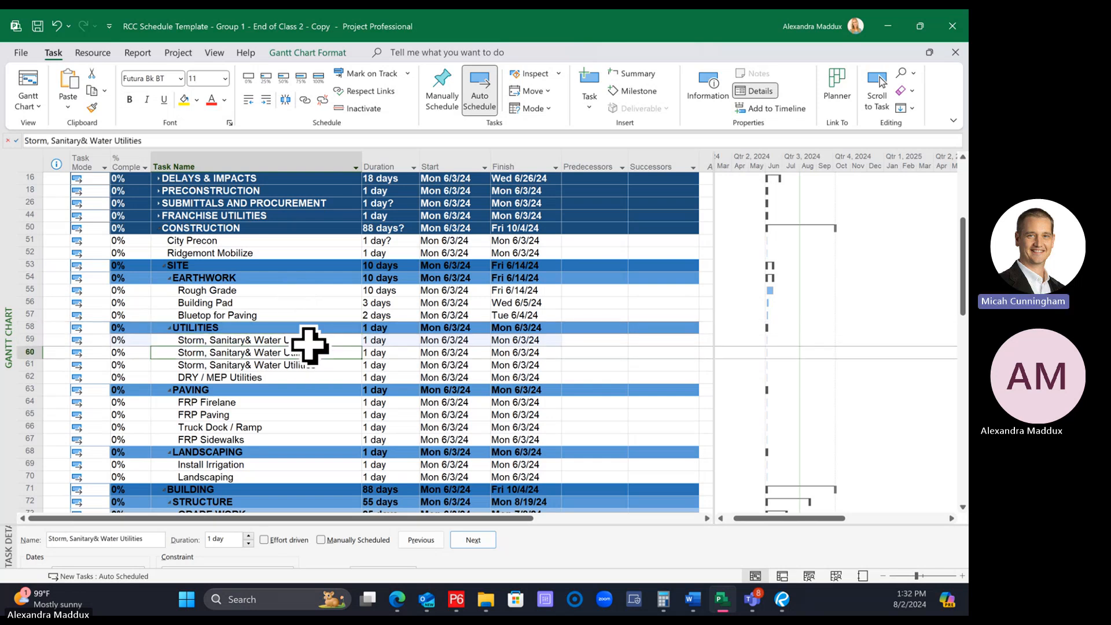
{"action": "key", "text": "Up"}
{"action": "type", "text": "Stor"}
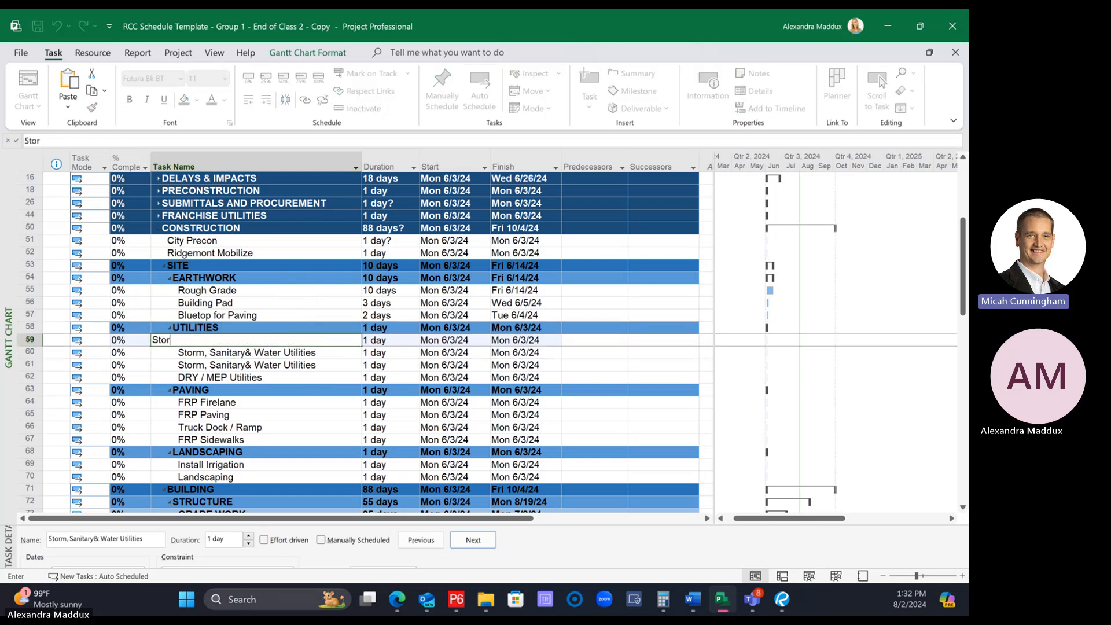
{"action": "key", "text": "Return"}
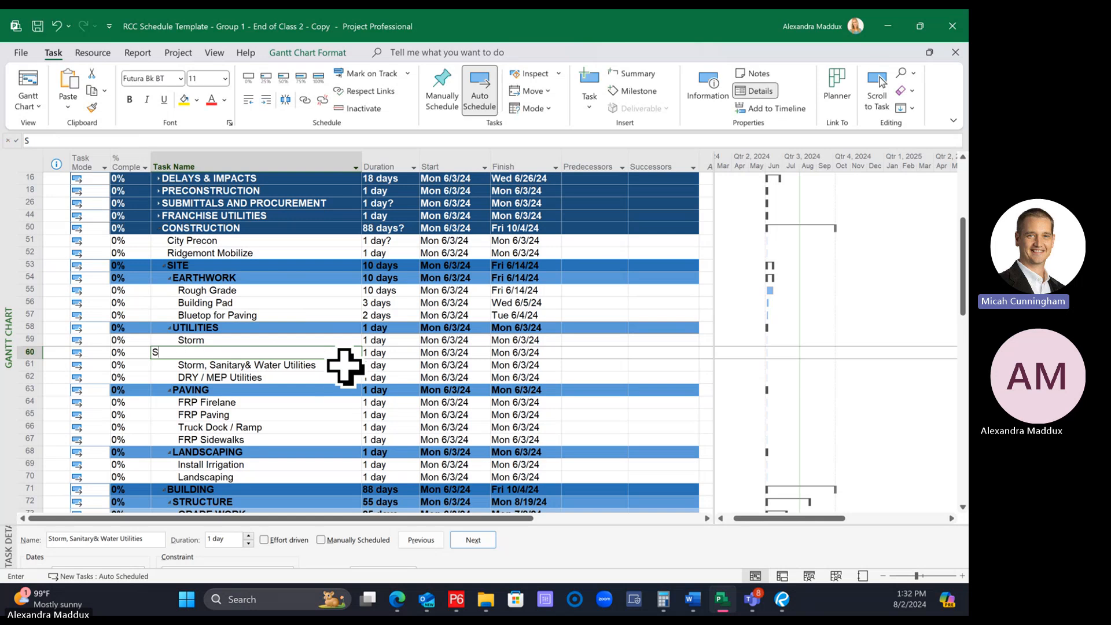
{"action": "type", "text": "Sanitary"}
{"action": "key", "text": "Return"}
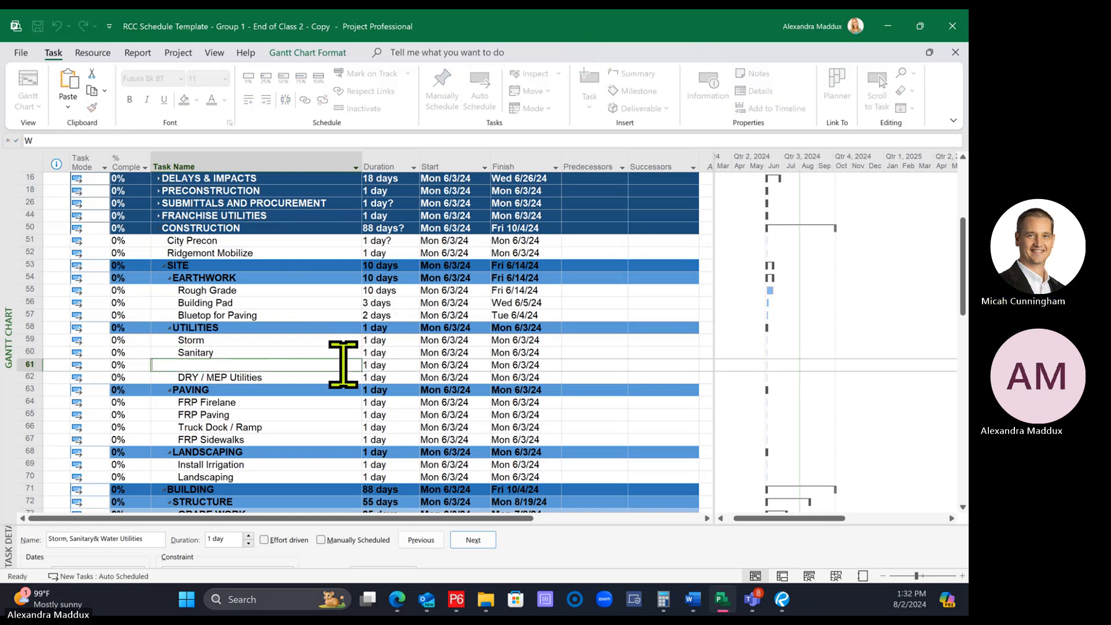
{"action": "type", "text": "Water"}
{"action": "key", "text": "Return"}
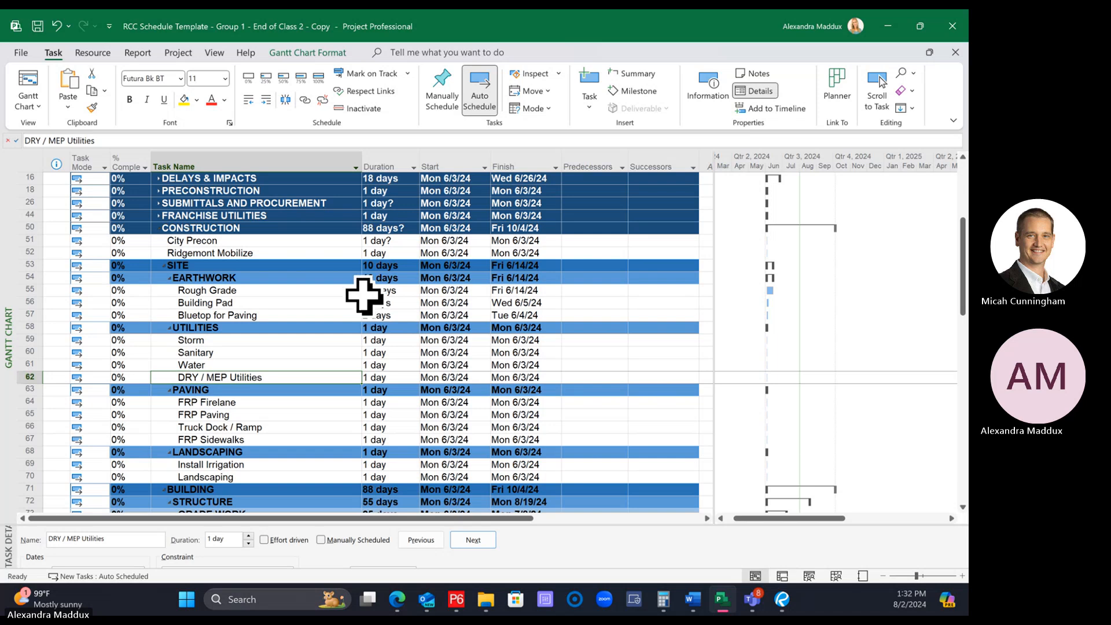
{"action": "left_click", "coordinate": [313, 326]}
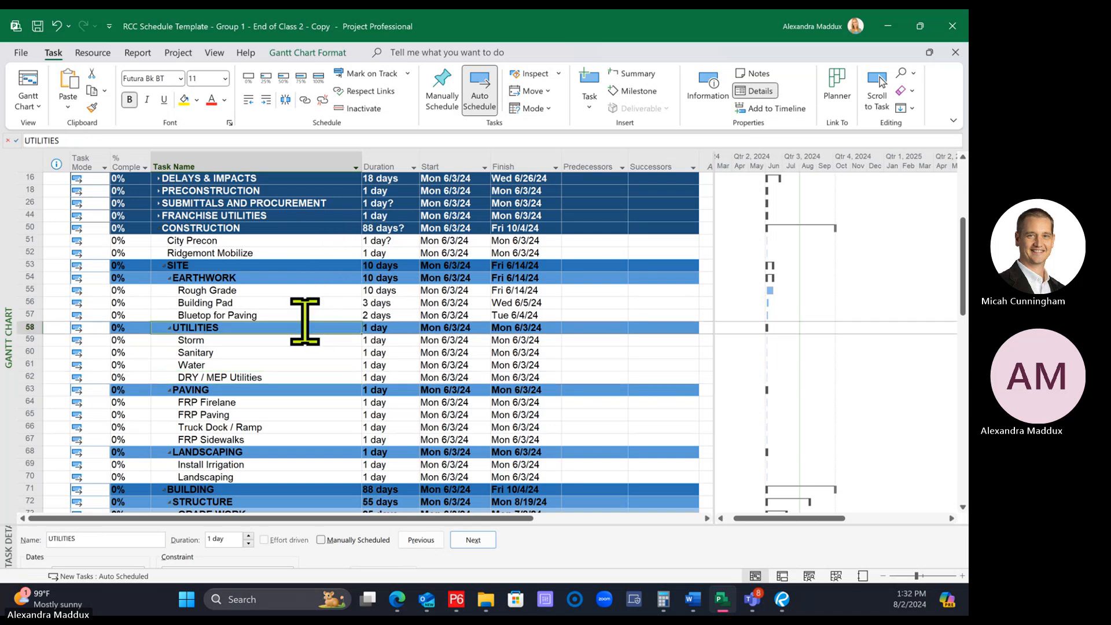
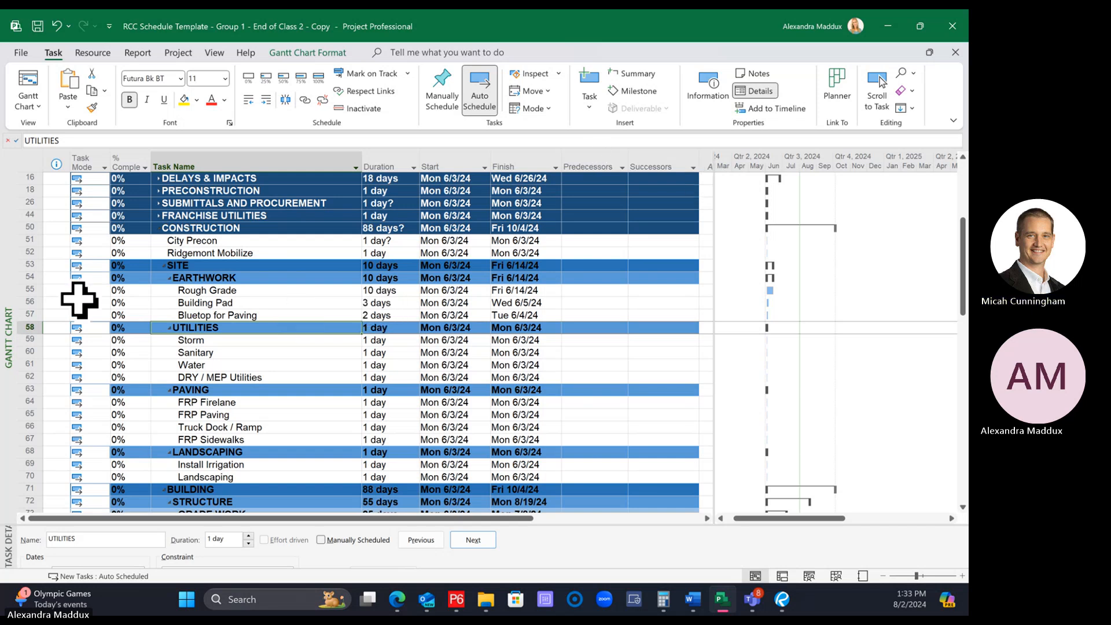
{"action": "left_click", "coordinate": [99, 291]}
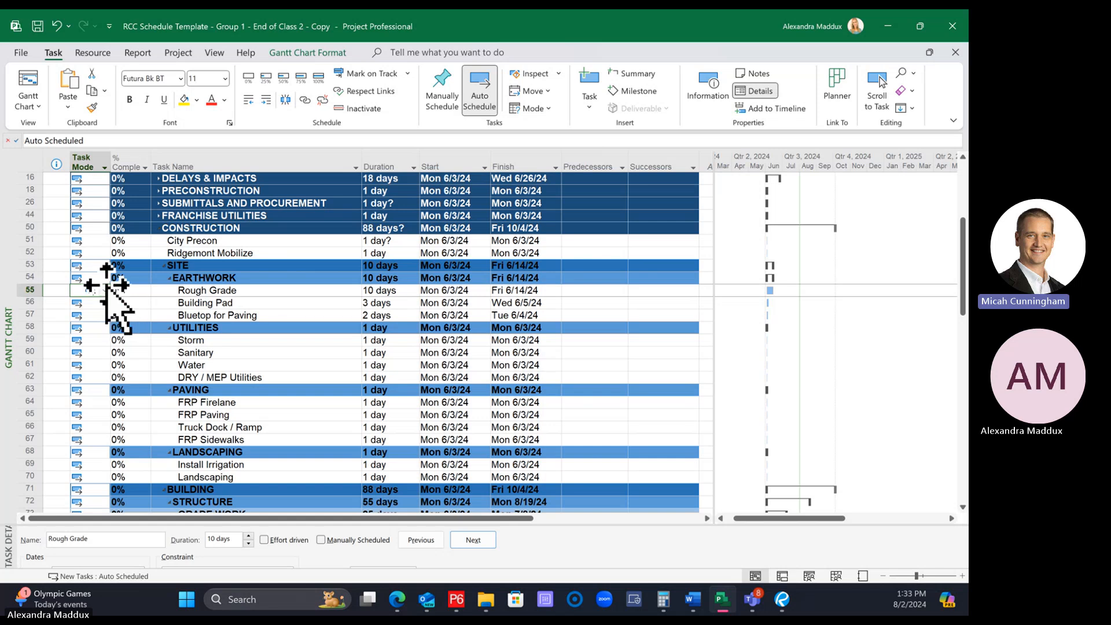
{"action": "left_click", "coordinate": [107, 288]}
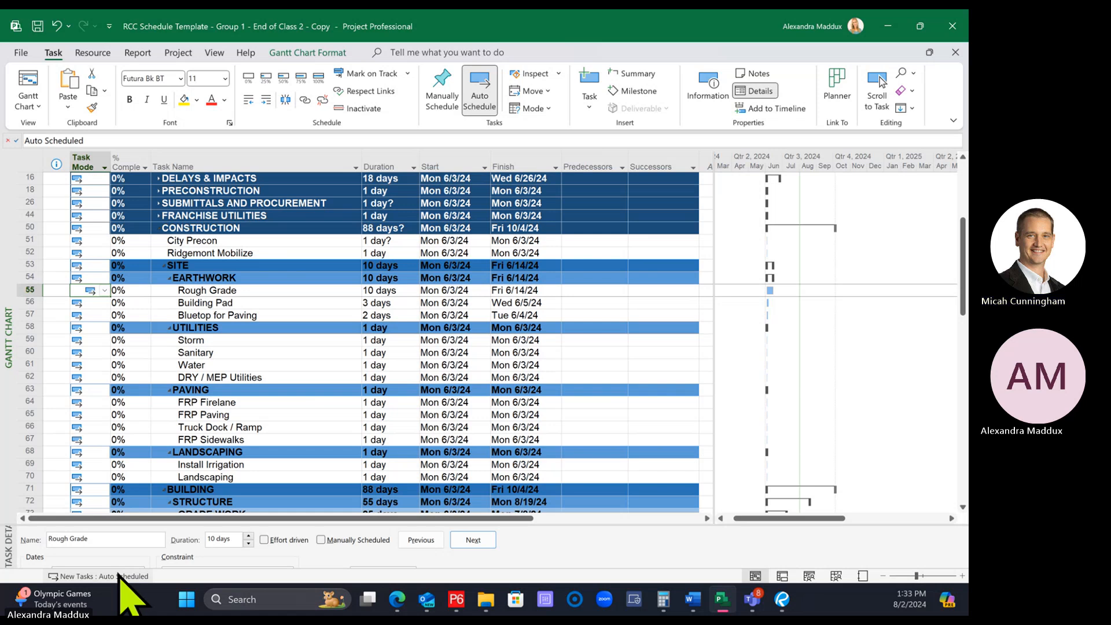
{"action": "left_click", "coordinate": [216, 390]}
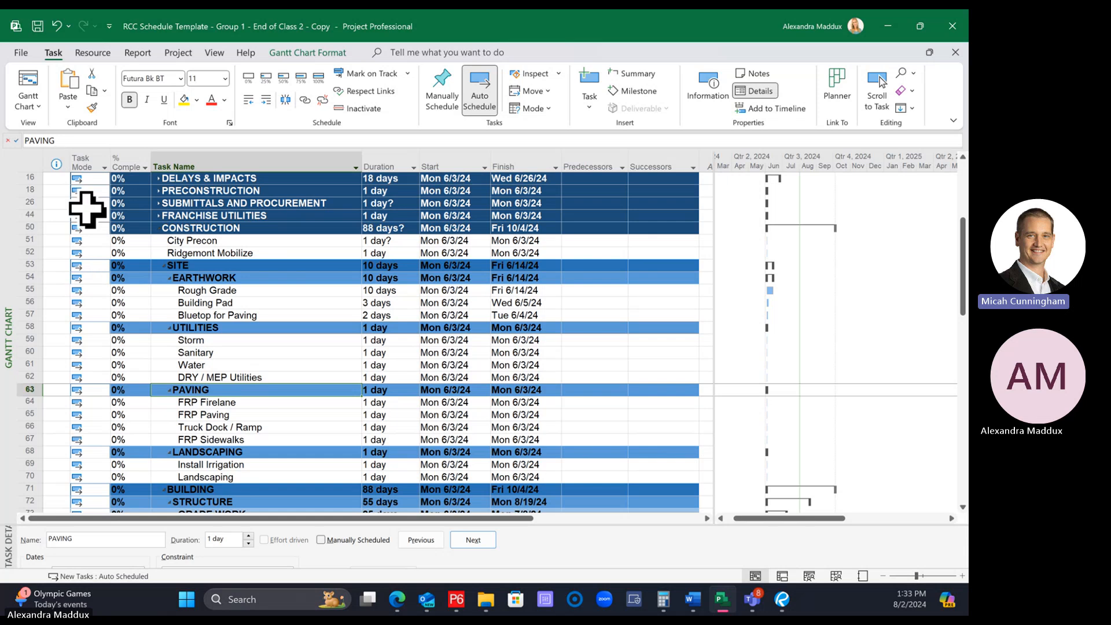
{"action": "left_click", "coordinate": [20, 165]}
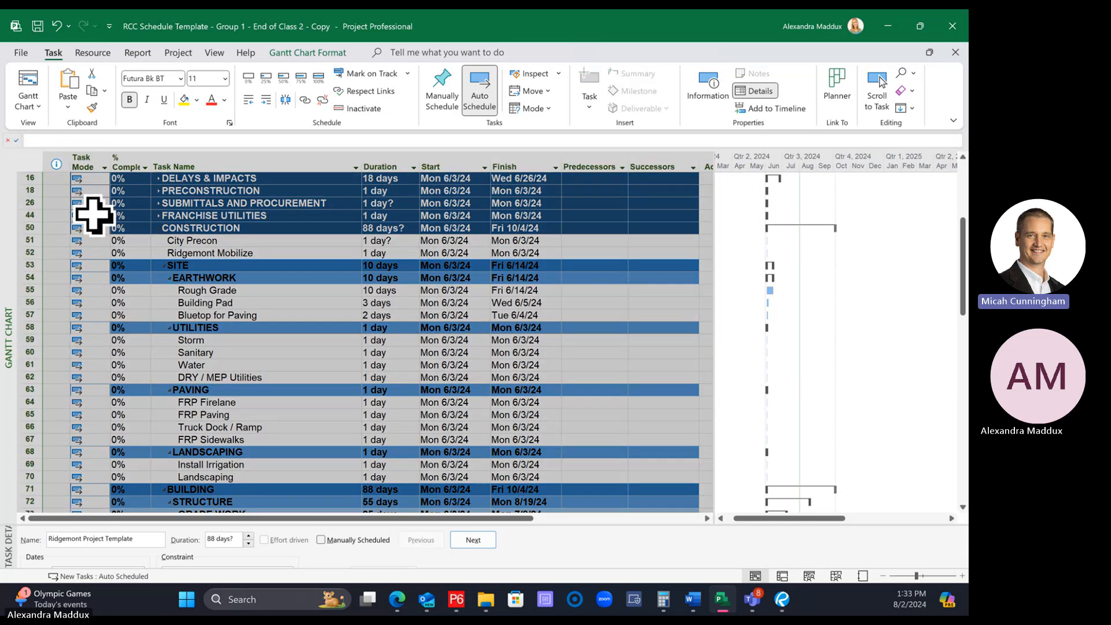
{"action": "left_click", "coordinate": [134, 228]}
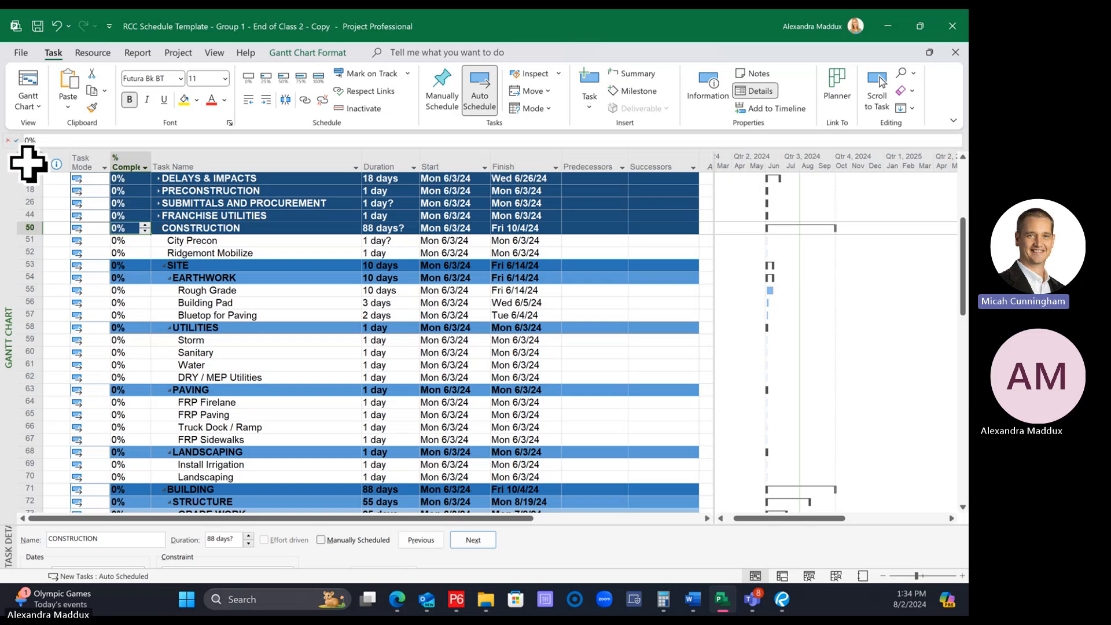
{"action": "left_click", "coordinate": [26, 164]}
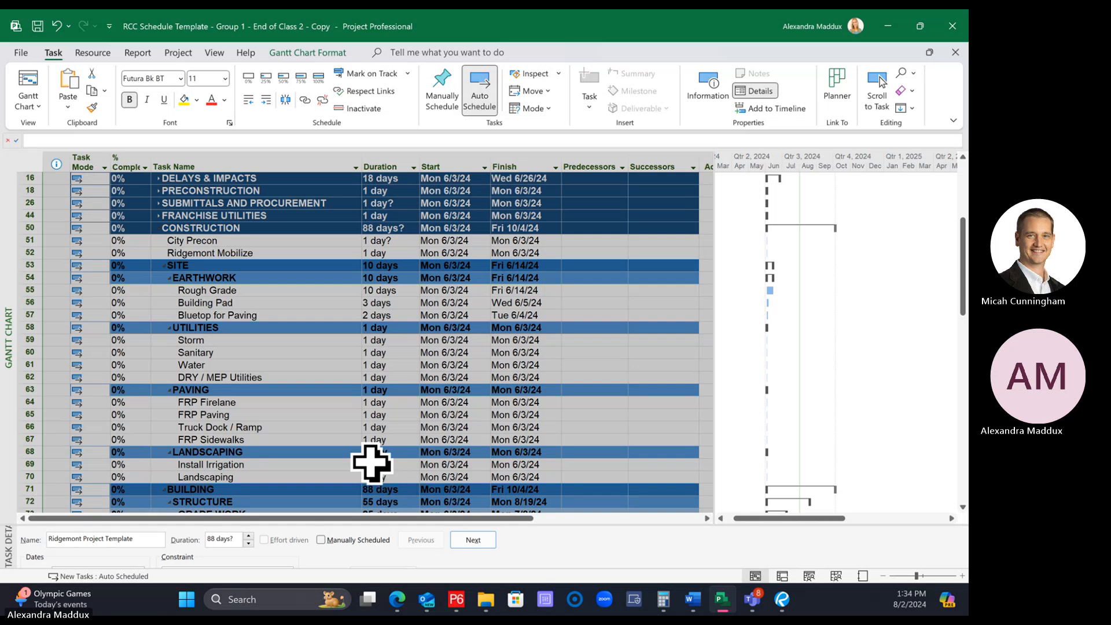
{"action": "left_click", "coordinate": [261, 390]}
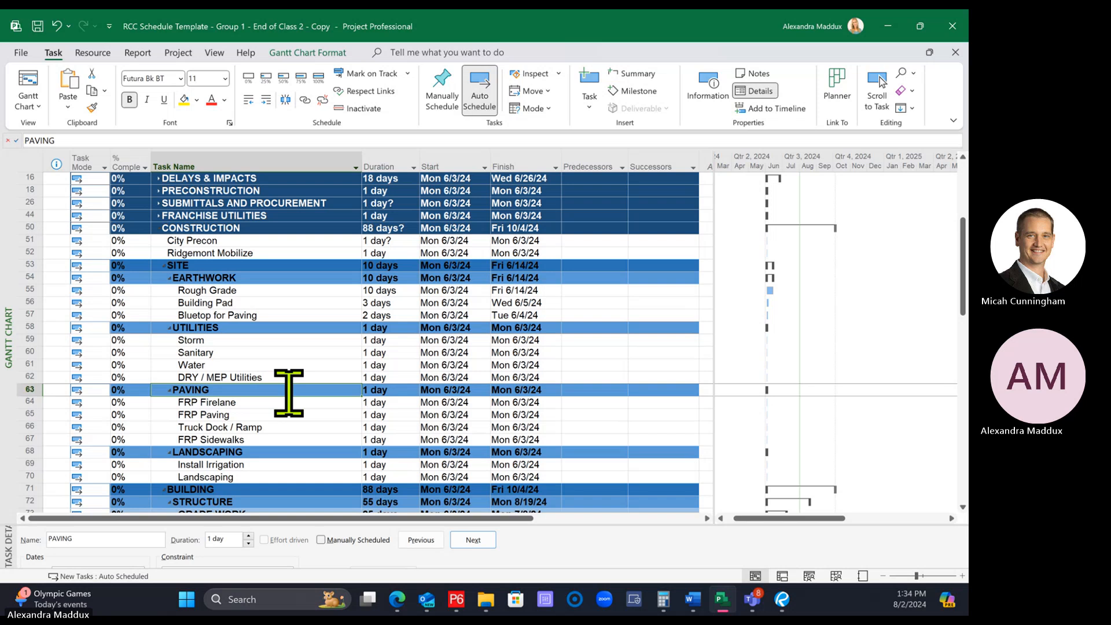
Set the durations of Storm, Sanitary and Water under UTILITIES to 10 days each and DRY / MEP Utilities to 20 days
{"action": "left_click", "coordinate": [391, 342]}
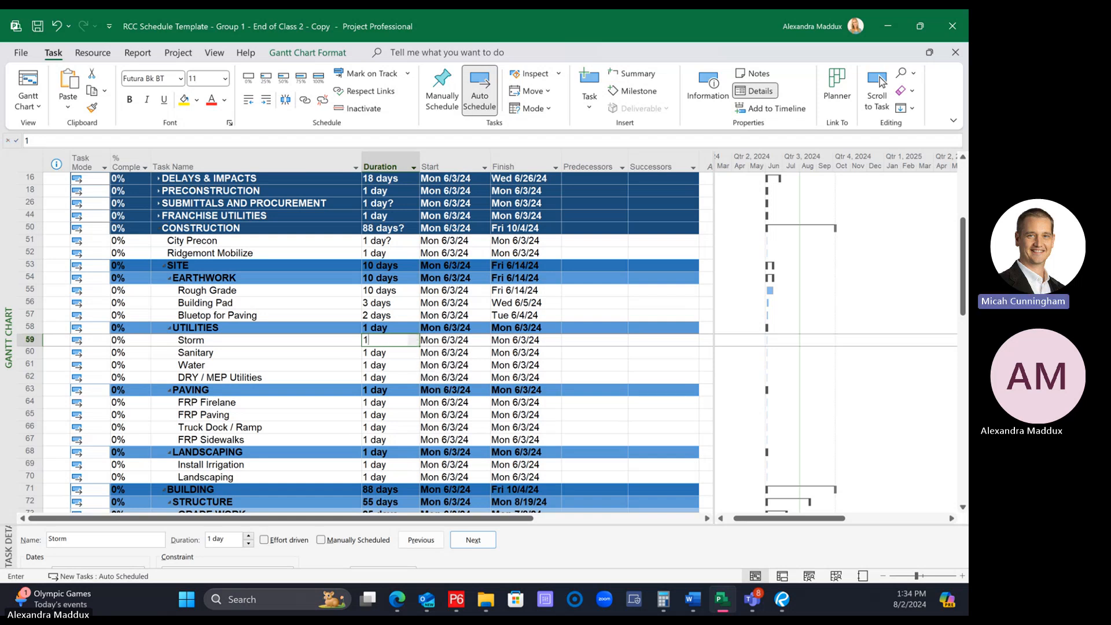
{"action": "type", "text": "10"}
{"action": "key", "text": "Return"}
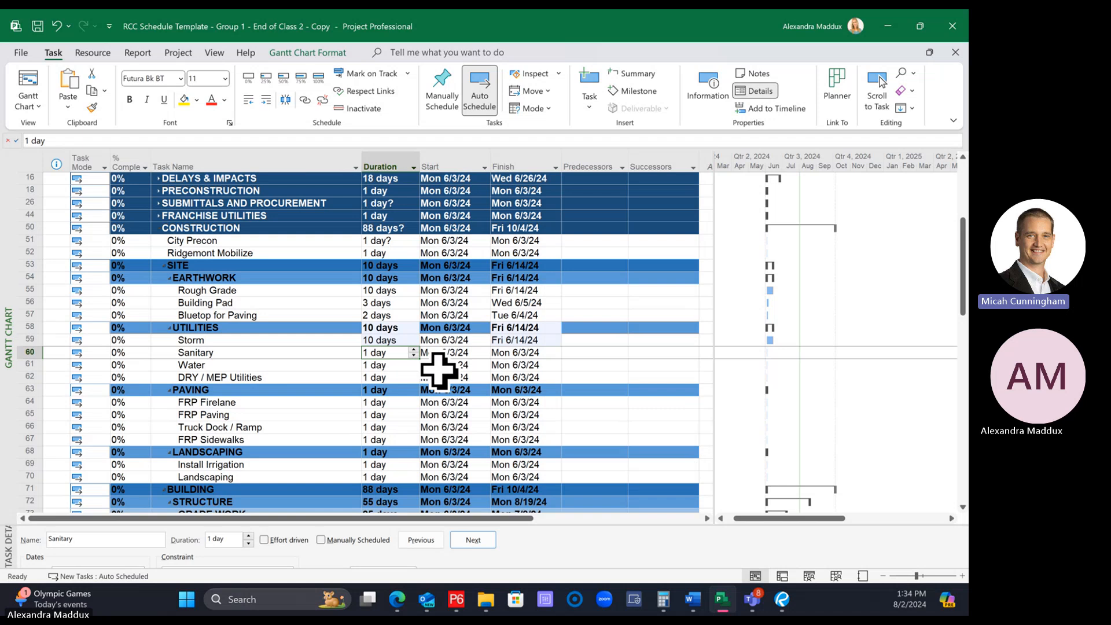
{"action": "type", "text": "10"}
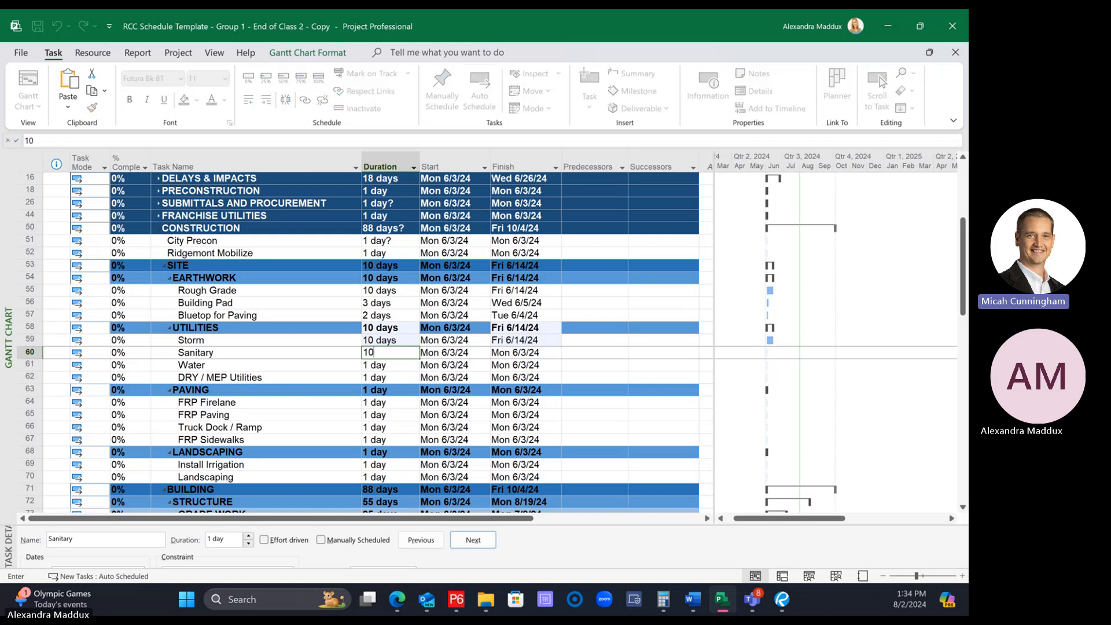
{"action": "key", "text": "Return"}
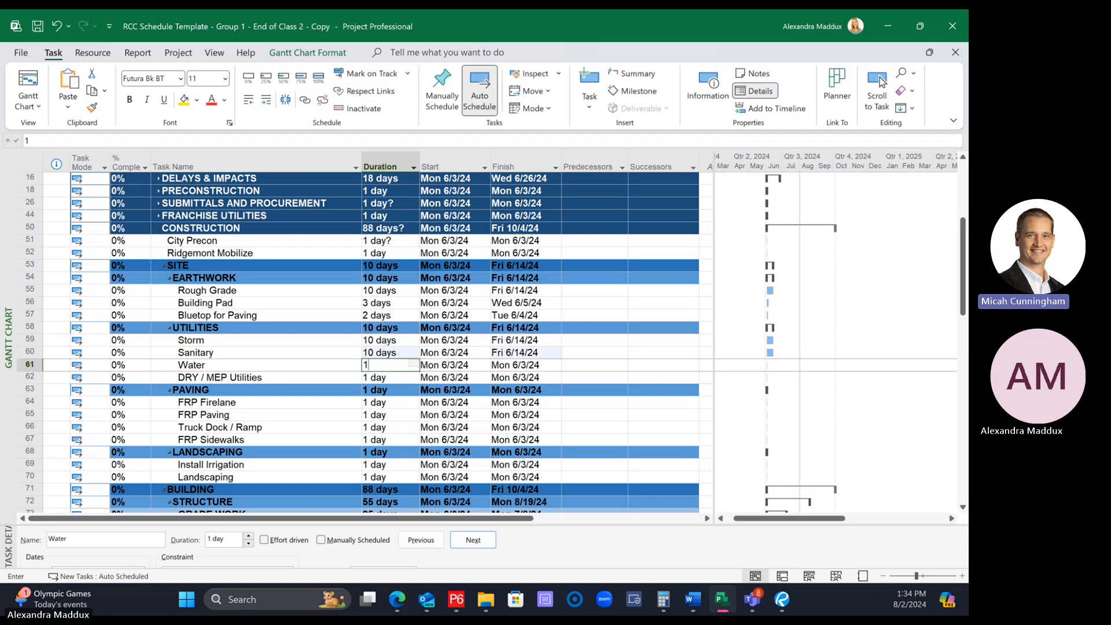
{"action": "type", "text": "10"}
{"action": "key", "text": "Return"}
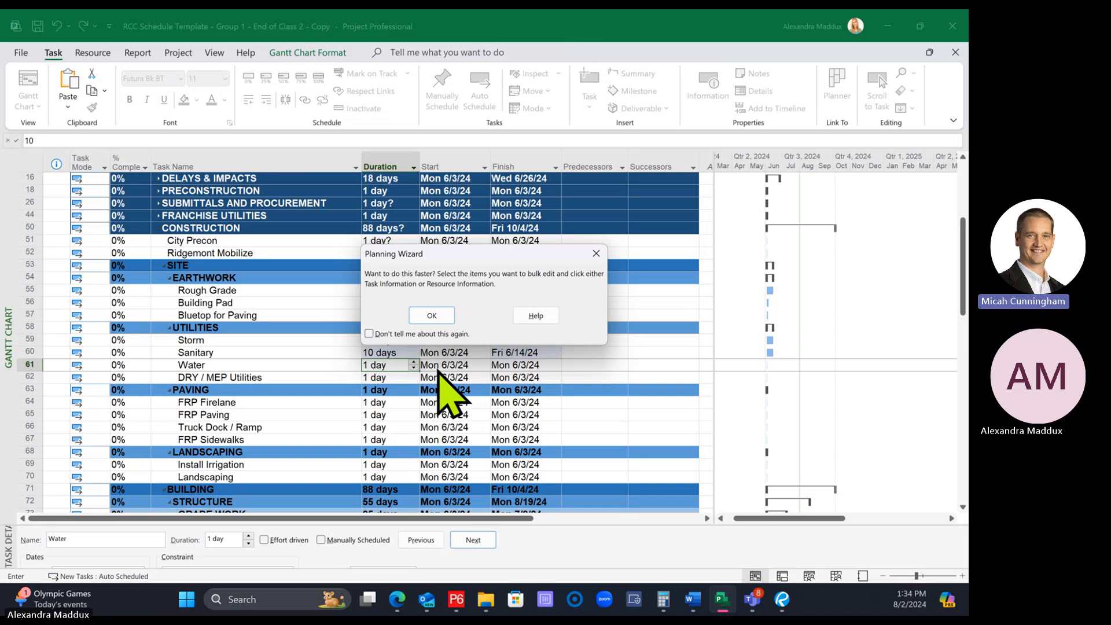
{"action": "key", "text": "Return"}
{"action": "type", "text": "20"}
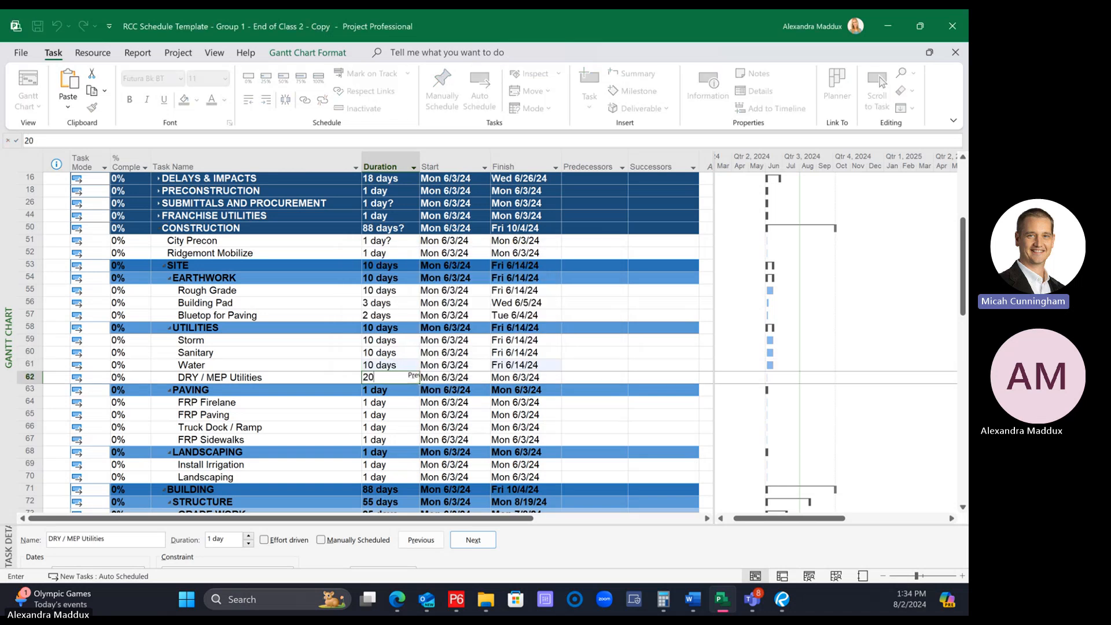
{"action": "key", "text": "Return"}
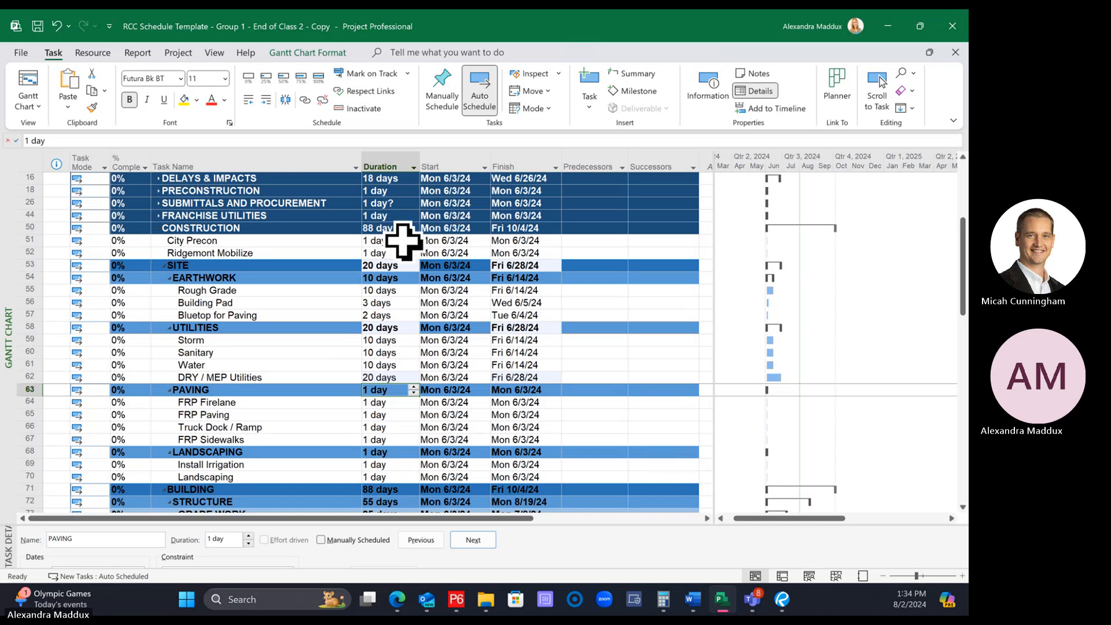
Set the duration of City Precon to 1 day and of Ridgemont Mobilize to 5 days under CONSTRUCTION
{"action": "left_click", "coordinate": [450, 253]}
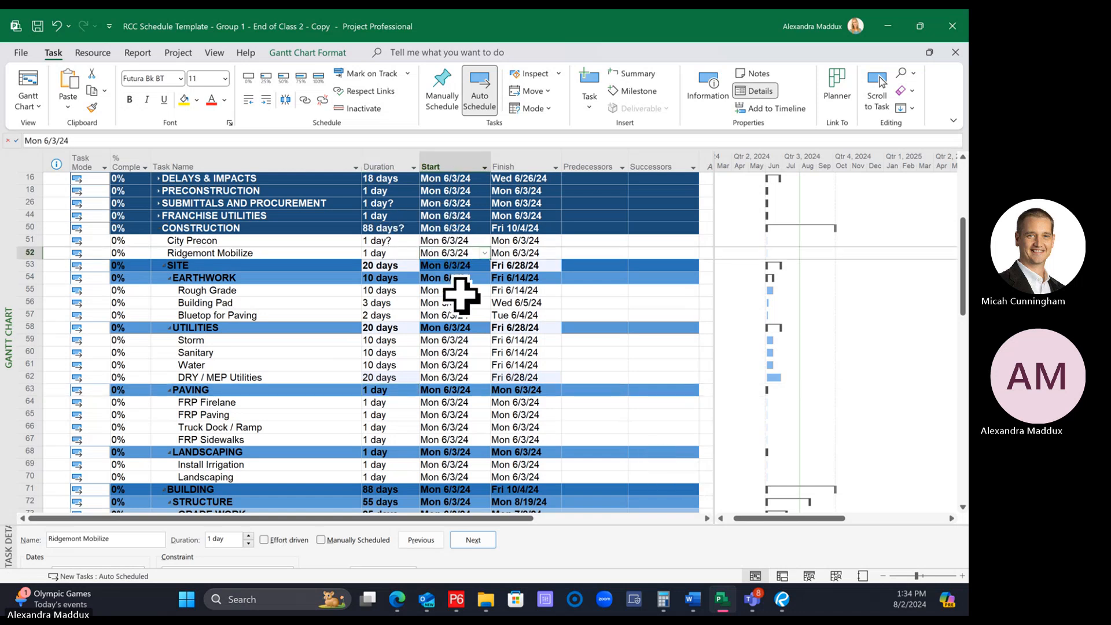
{"action": "left_click", "coordinate": [397, 241]}
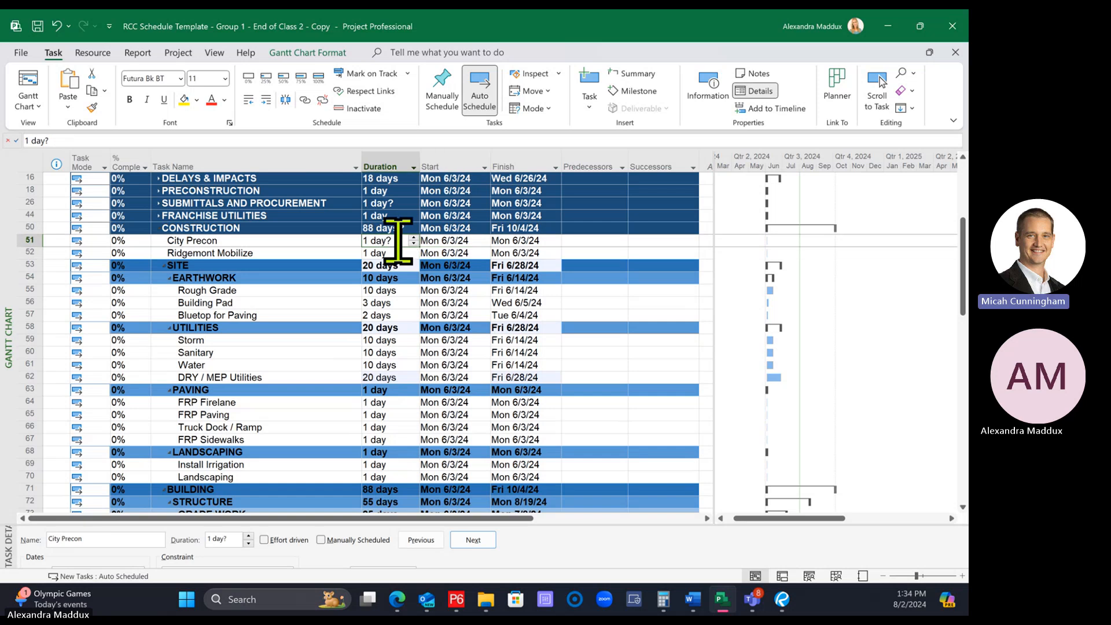
{"action": "left_click", "coordinate": [441, 379]}
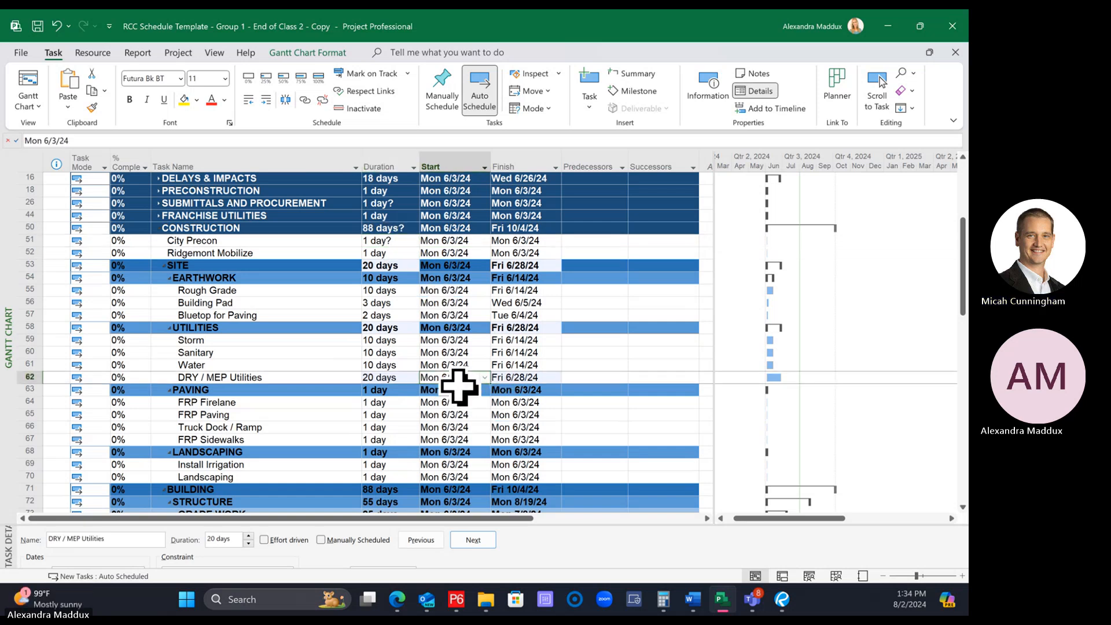
{"action": "left_click", "coordinate": [265, 240]}
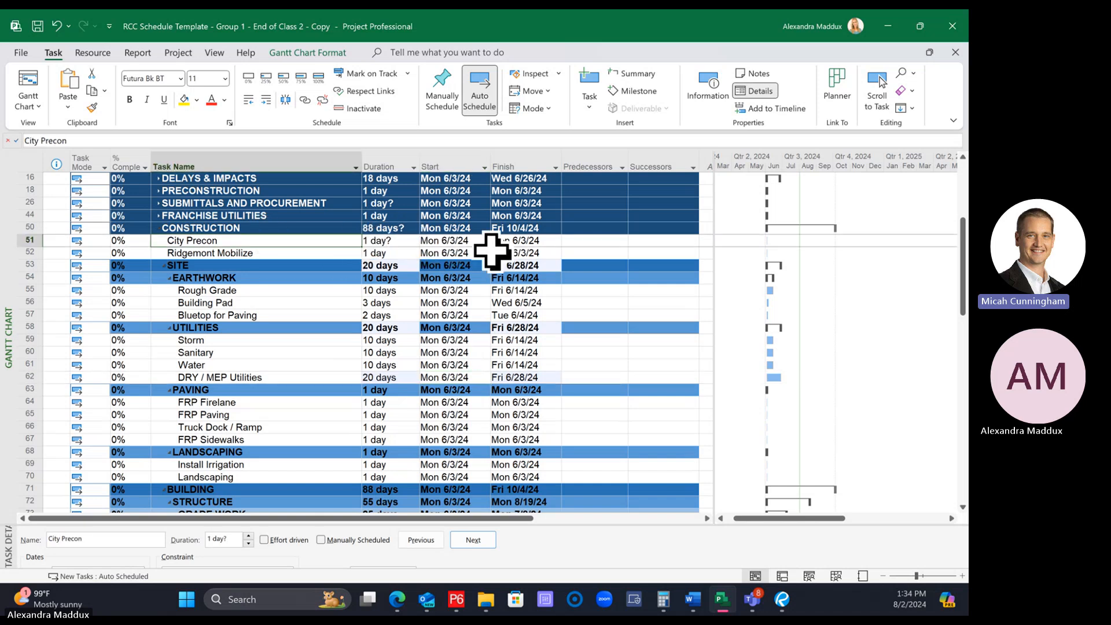
{"action": "left_click", "coordinate": [379, 241]}
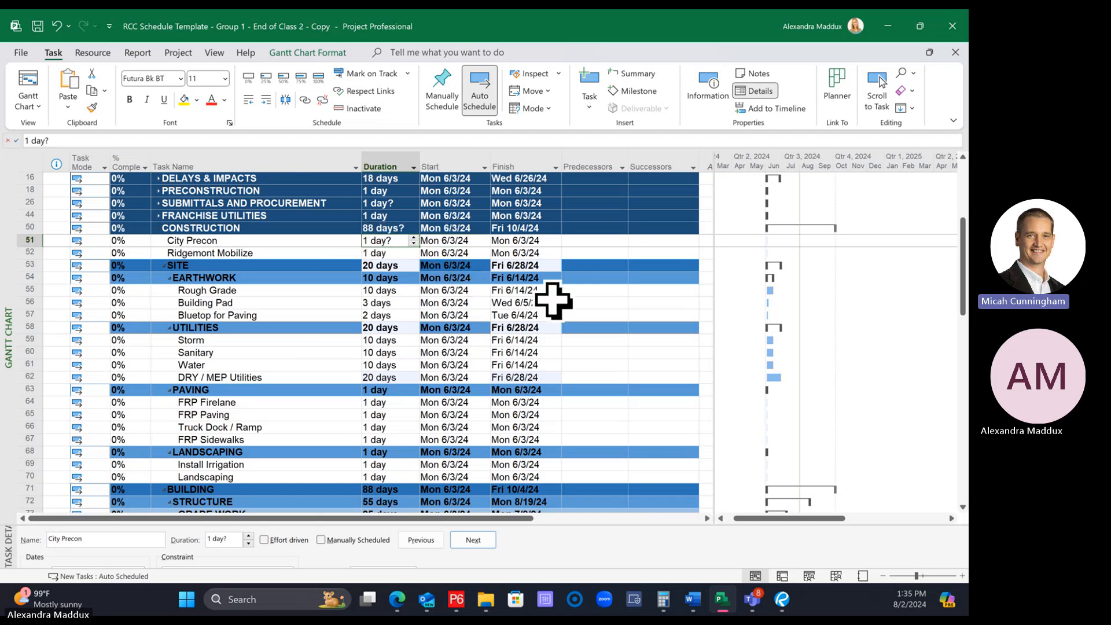
{"action": "left_click_drag", "start_coordinate": [457, 266], "coordinate": [459, 257]}
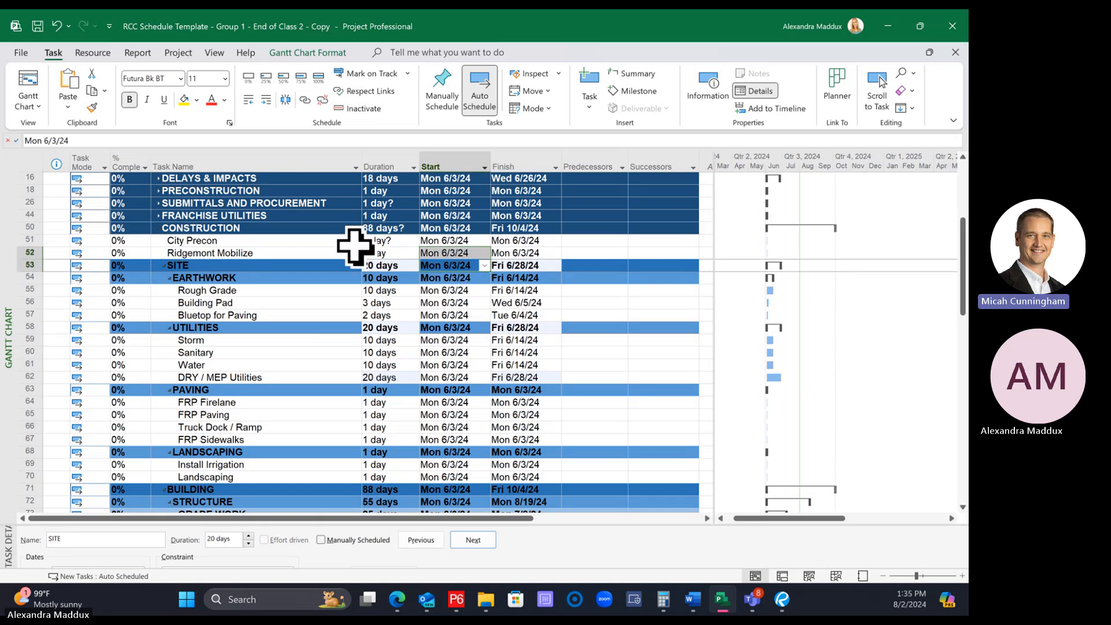
{"action": "left_click", "coordinate": [365, 243]}
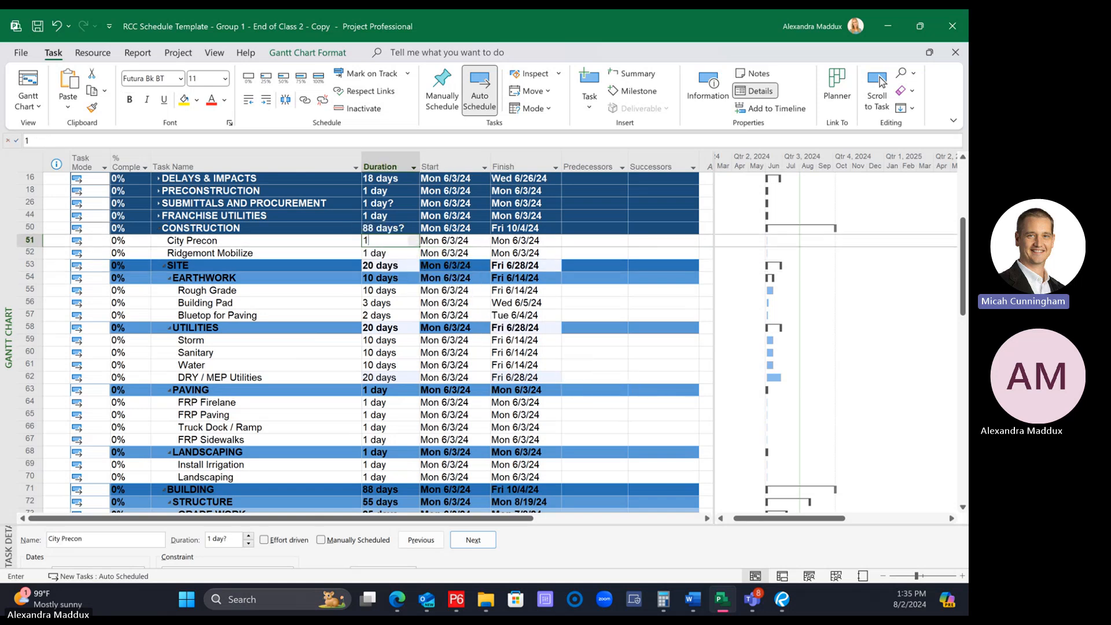
{"action": "type", "text": "1"}
{"action": "key", "text": "Return"}
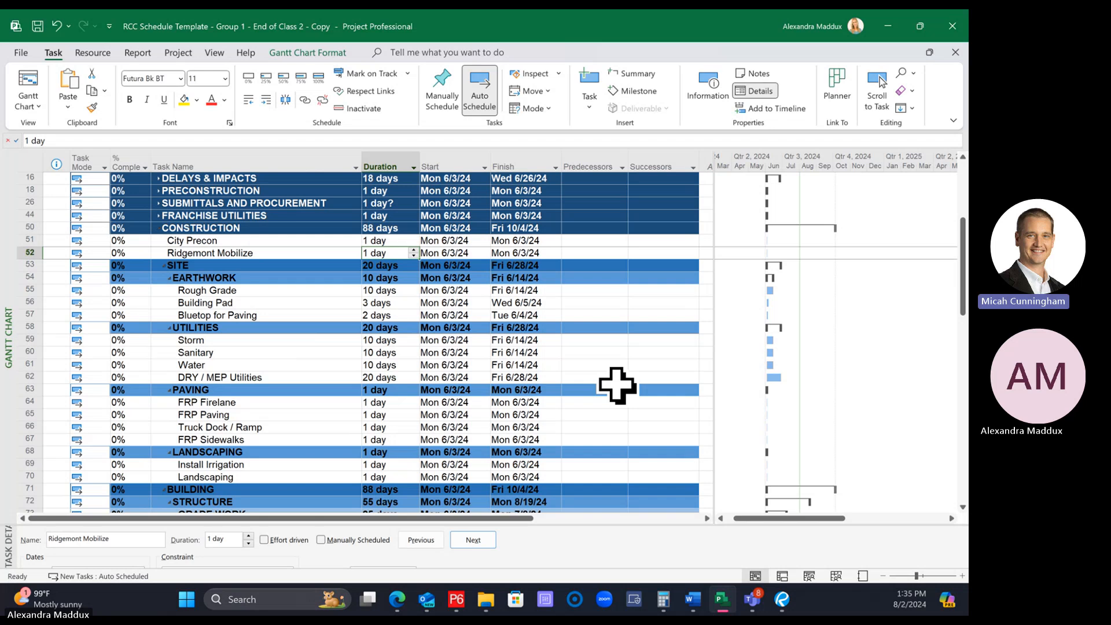
{"action": "type", "text": "5"}
{"action": "key", "text": "Return"}
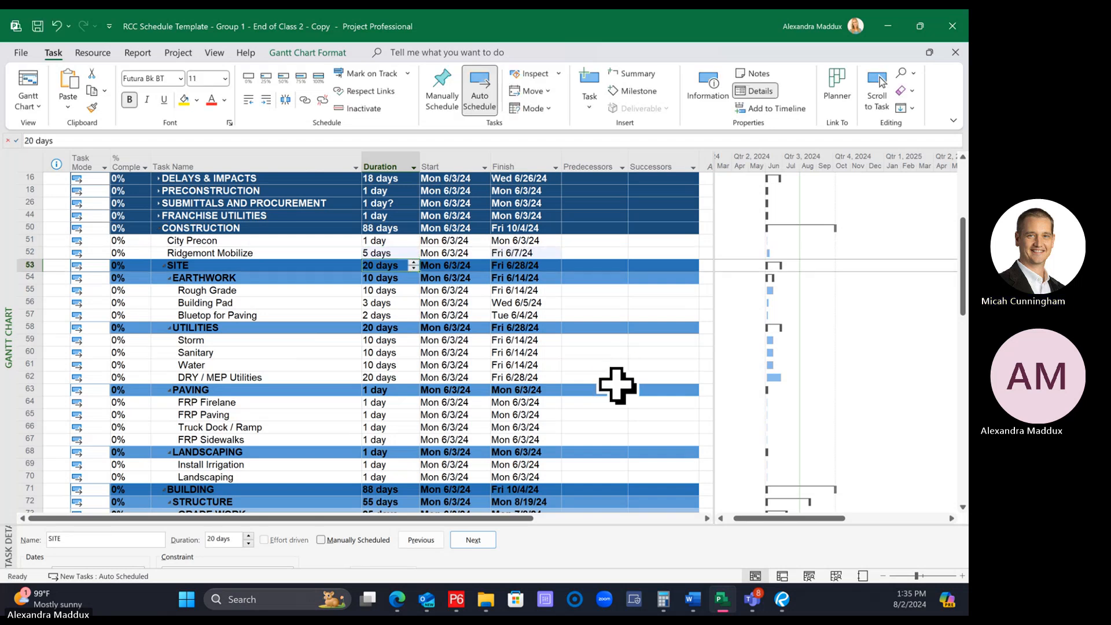
{"action": "left_click", "coordinate": [218, 228]}
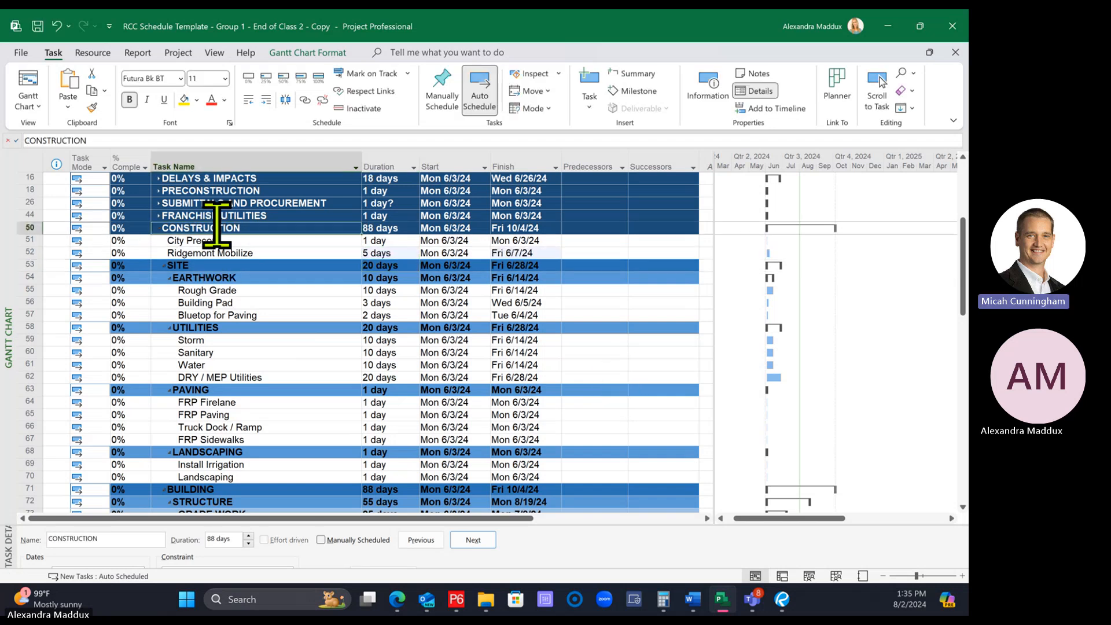
{"action": "left_click", "coordinate": [261, 243]}
{"action": "left_click", "coordinate": [270, 255]}
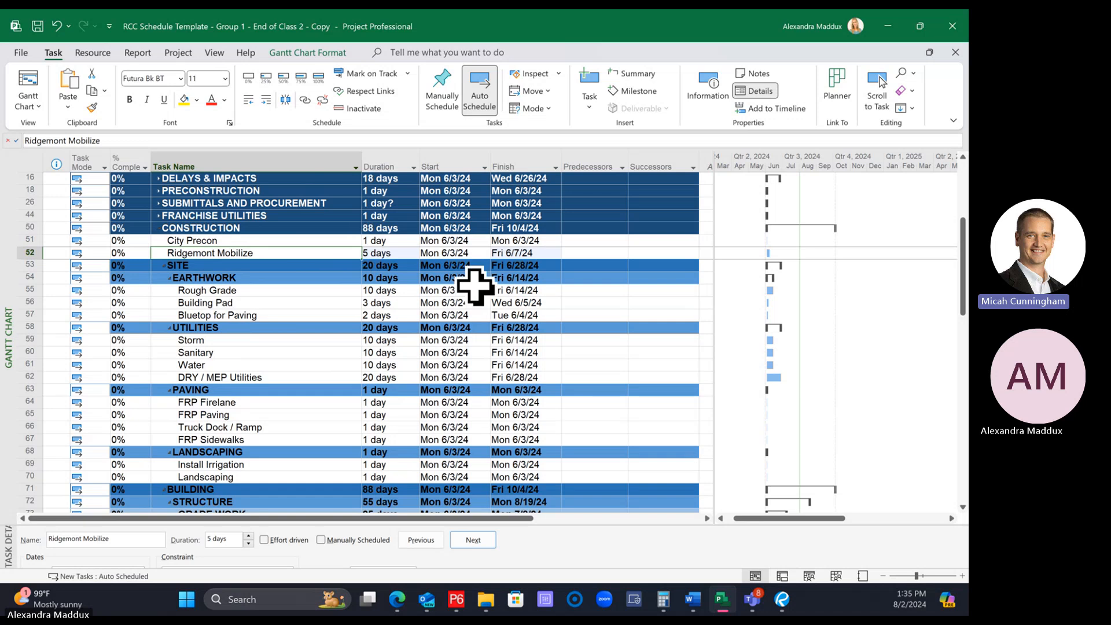
{"action": "left_click", "coordinate": [400, 253]}
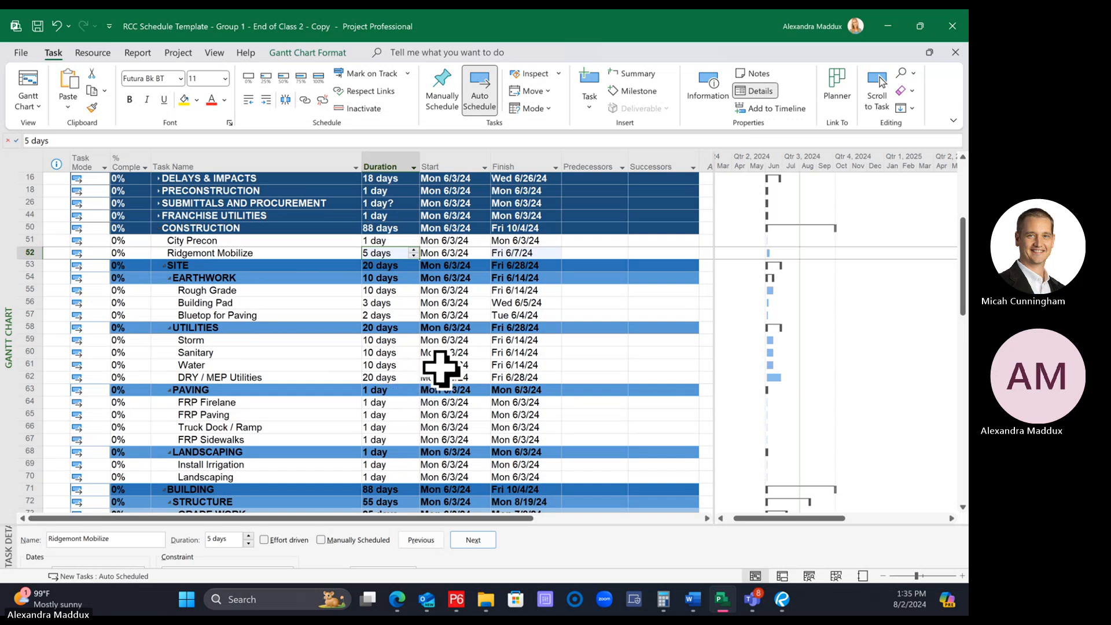
{"action": "left_click", "coordinate": [300, 340]}
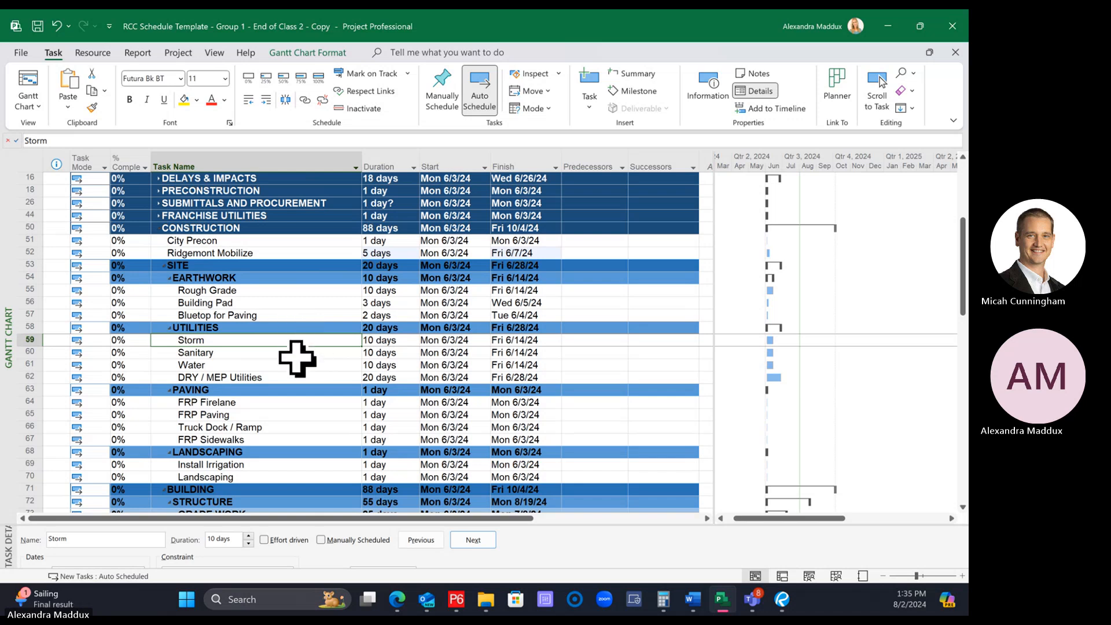
{"action": "left_click", "coordinate": [289, 354]}
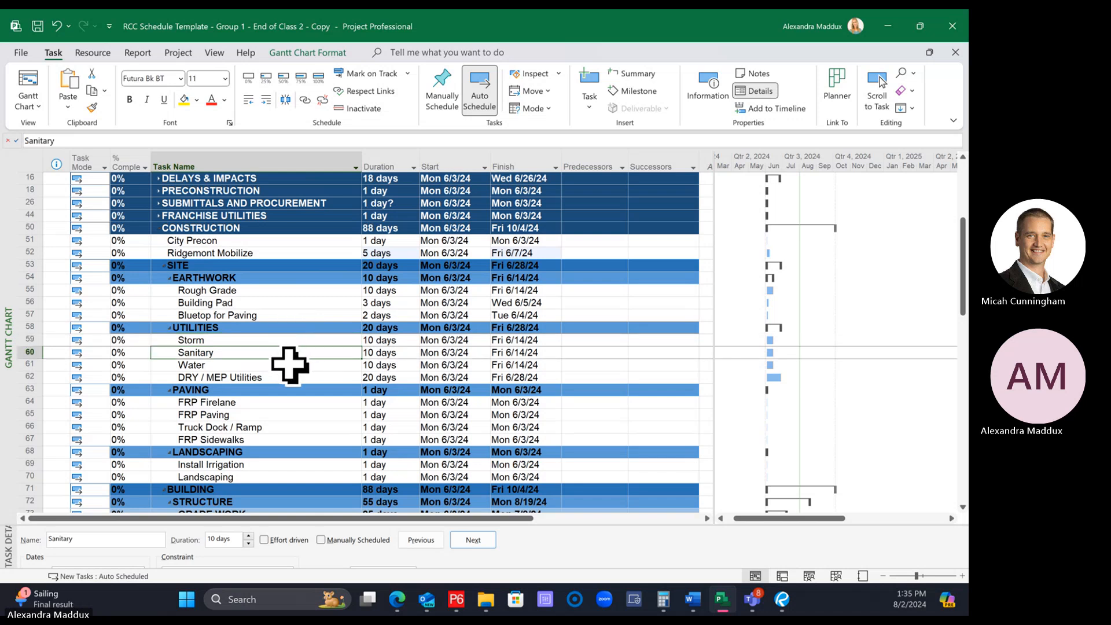
{"action": "left_click", "coordinate": [298, 364]}
{"action": "left_click", "coordinate": [300, 376]}
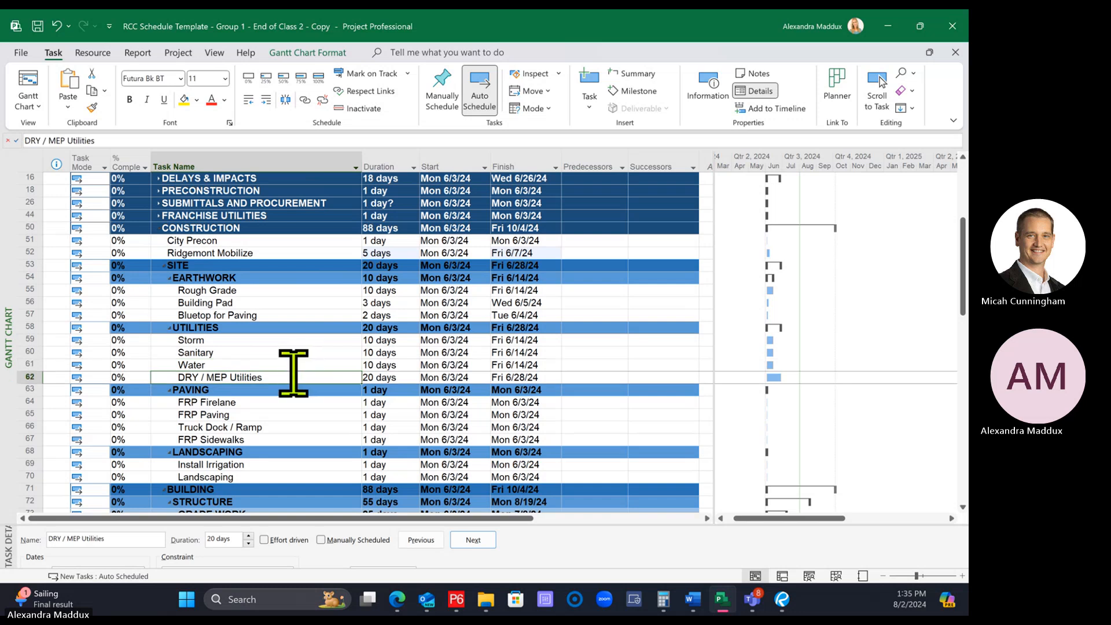
{"action": "left_click", "coordinate": [301, 391]}
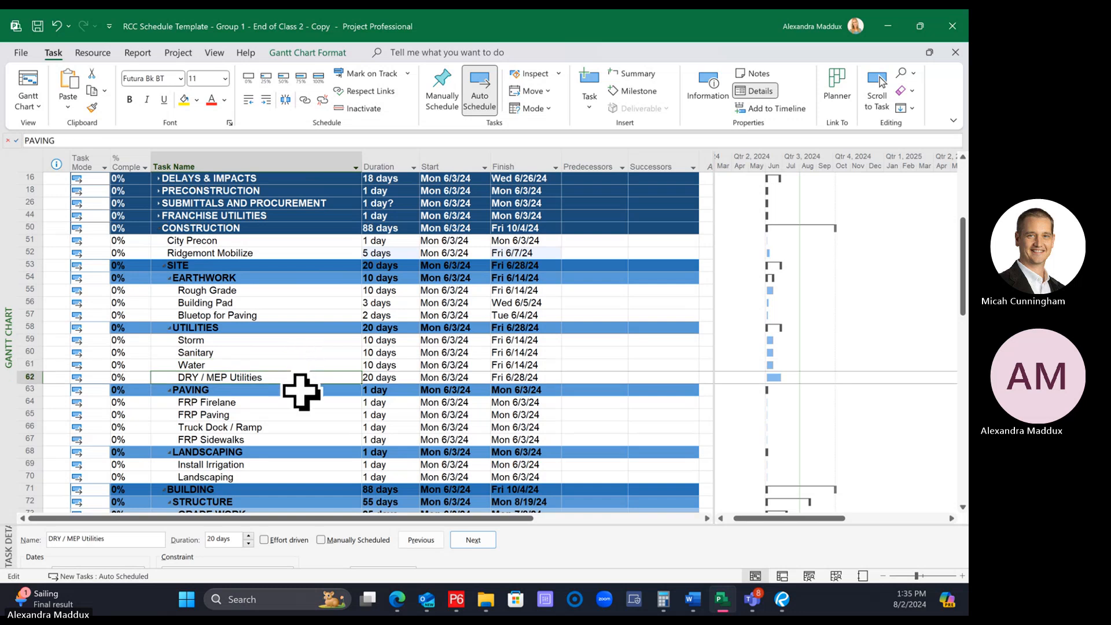
{"action": "left_click", "coordinate": [296, 377]}
{"action": "left_click", "coordinate": [295, 389]}
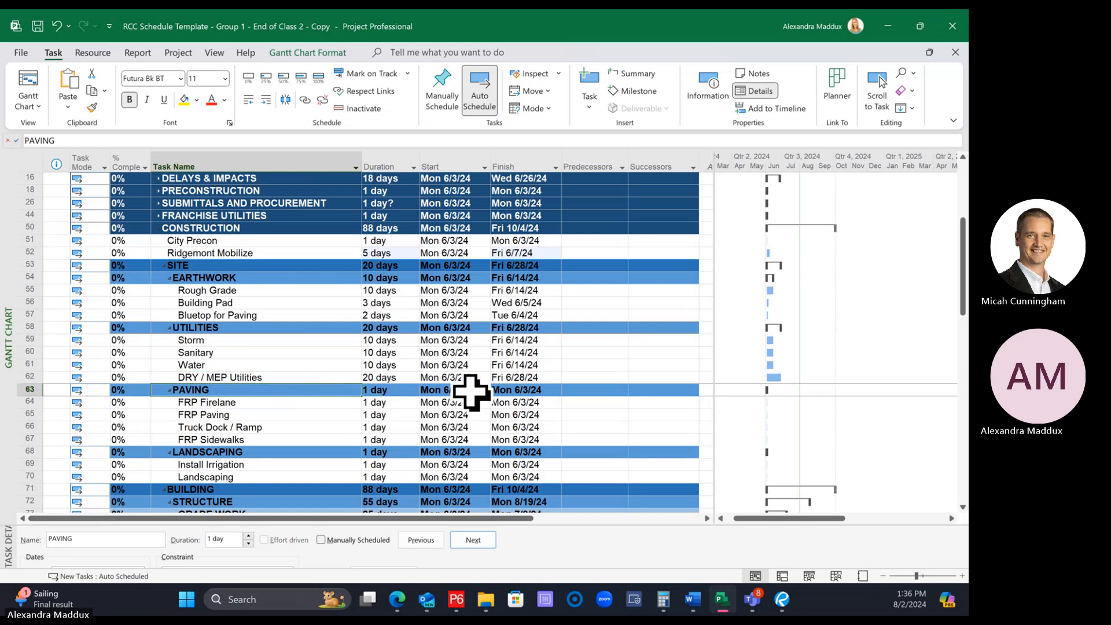
{"action": "left_click", "coordinate": [304, 404]}
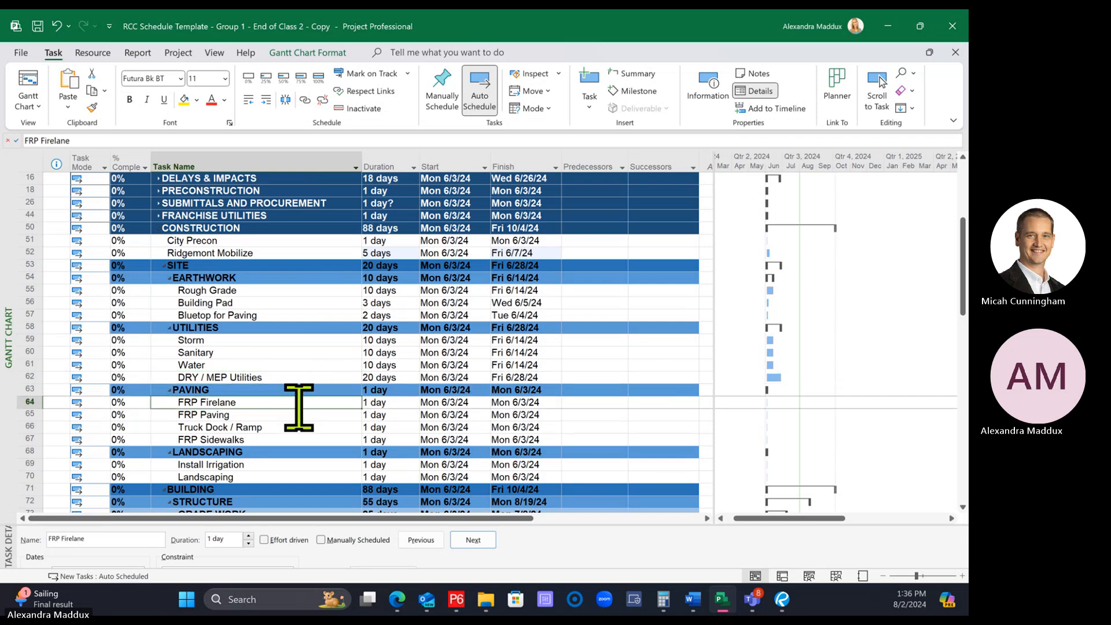
{"action": "left_click", "coordinate": [389, 403]}
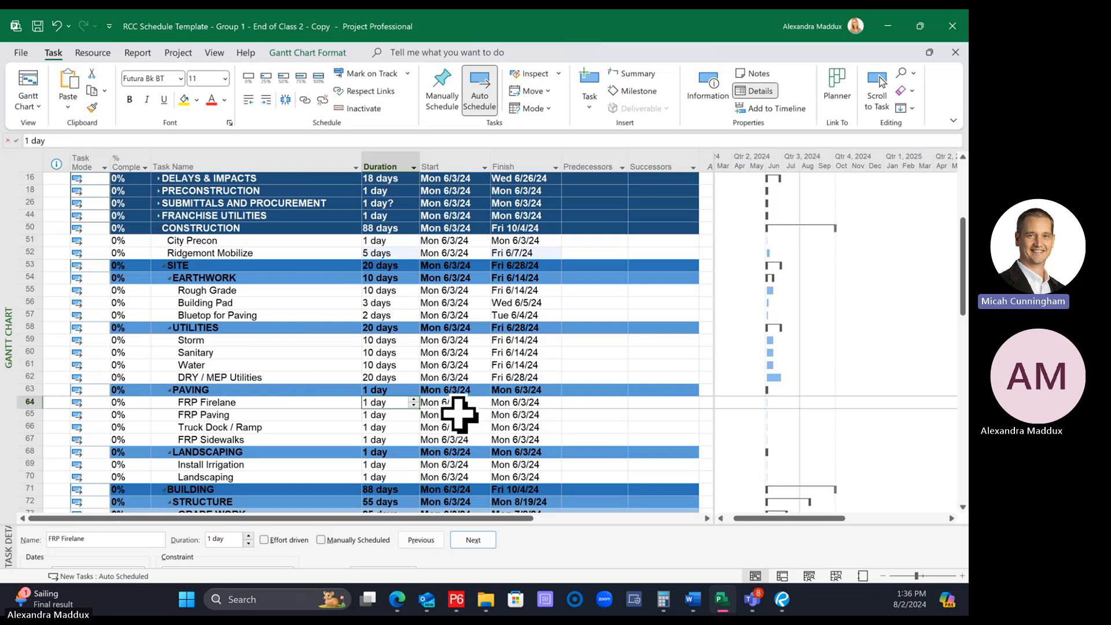
{"action": "left_click", "coordinate": [277, 415]}
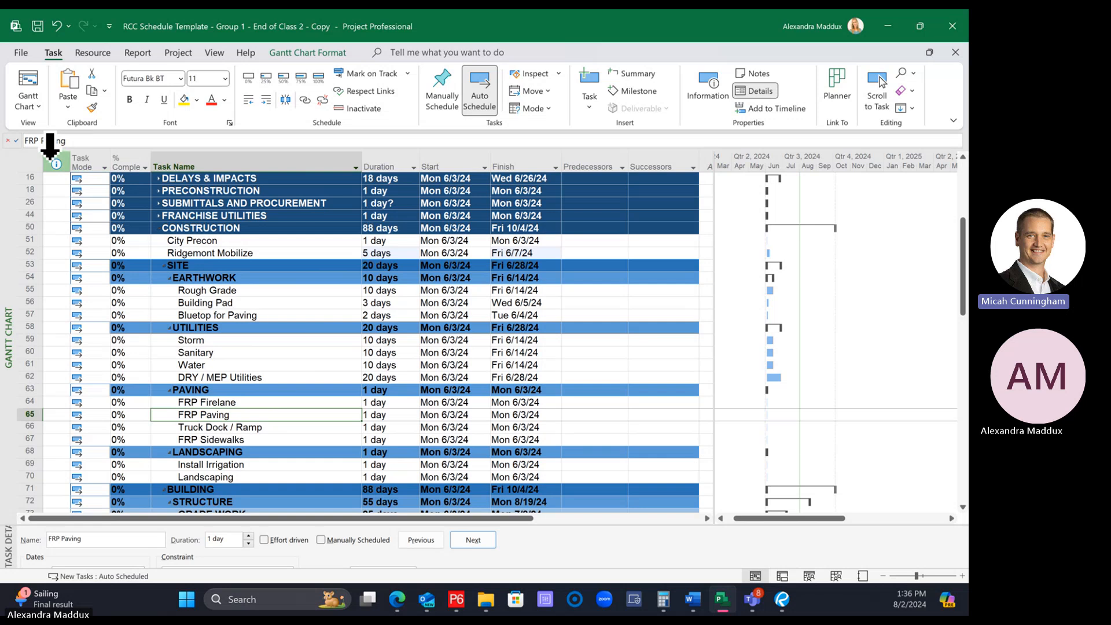
Select the entire task table with all of its columns
{"action": "left_click_drag", "start_coordinate": [51, 149], "coordinate": [666, 167]}
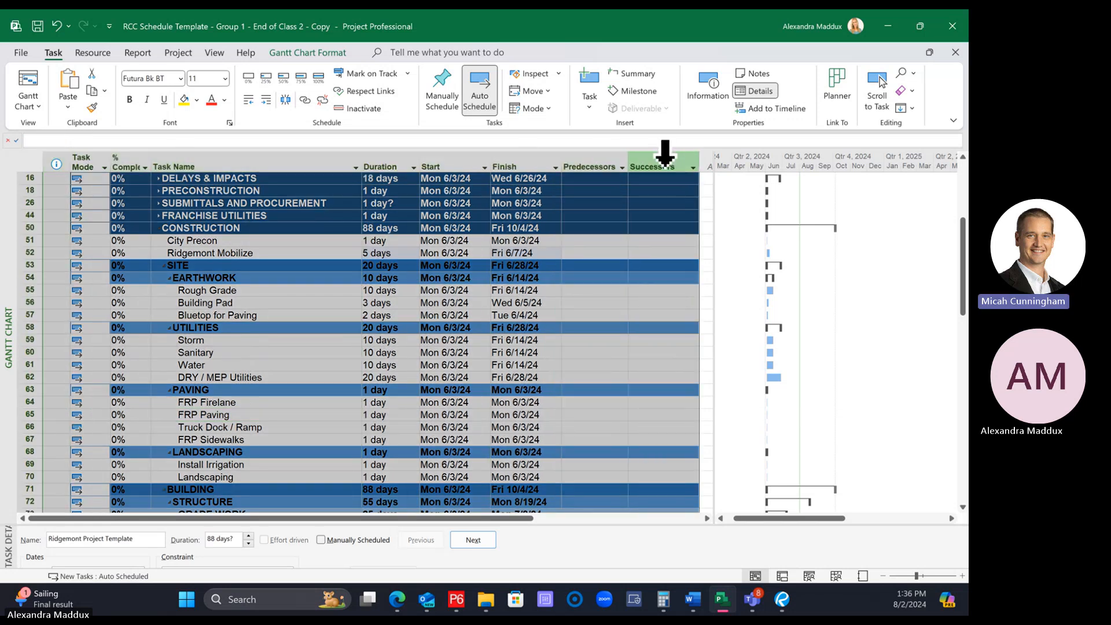
{"action": "left_click", "coordinate": [30, 163]}
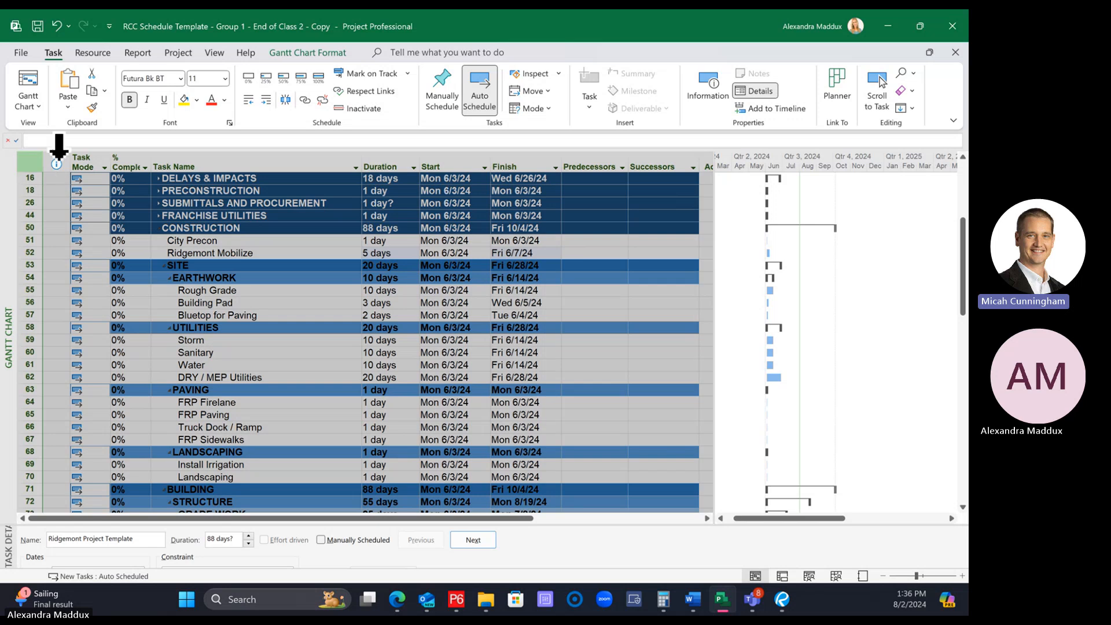
{"action": "left_click", "coordinate": [296, 52]}
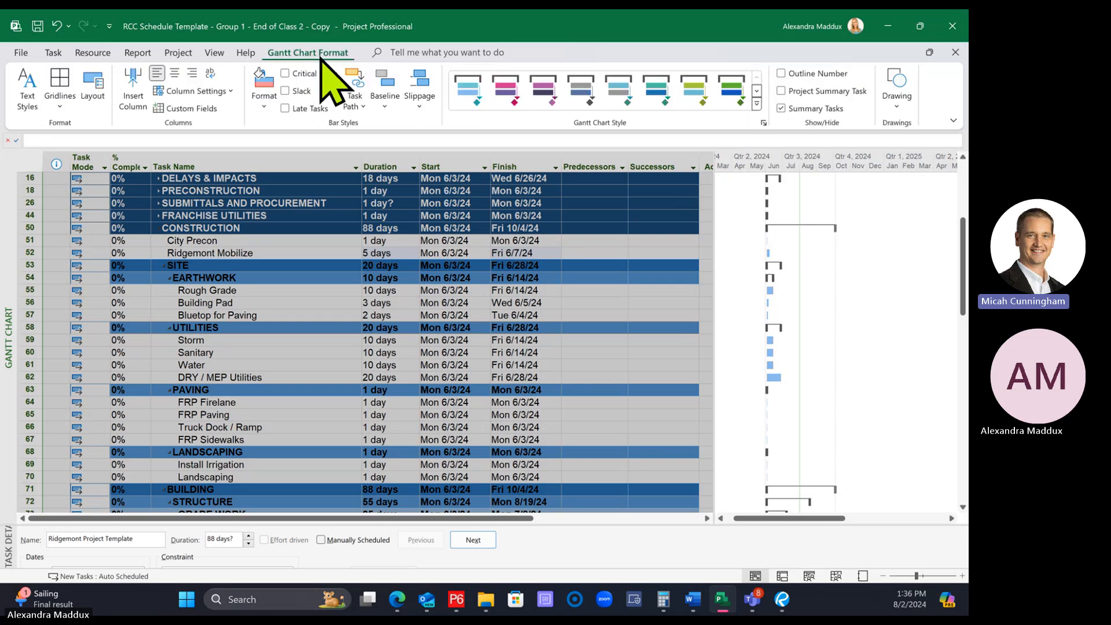
{"action": "left_click", "coordinate": [25, 107]}
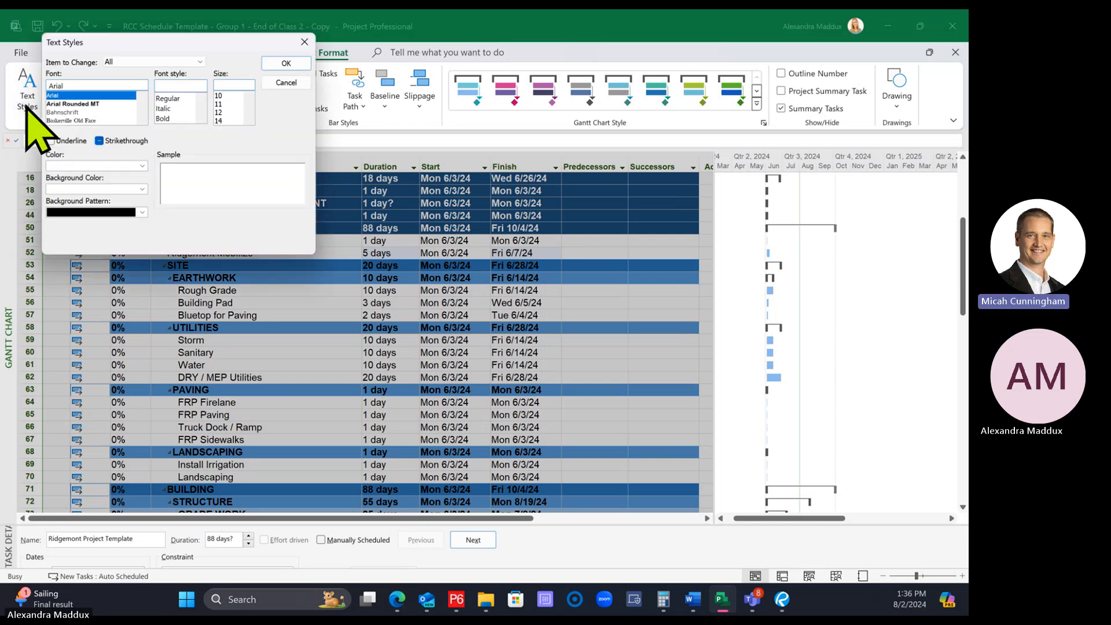
{"action": "left_click", "coordinate": [89, 96]}
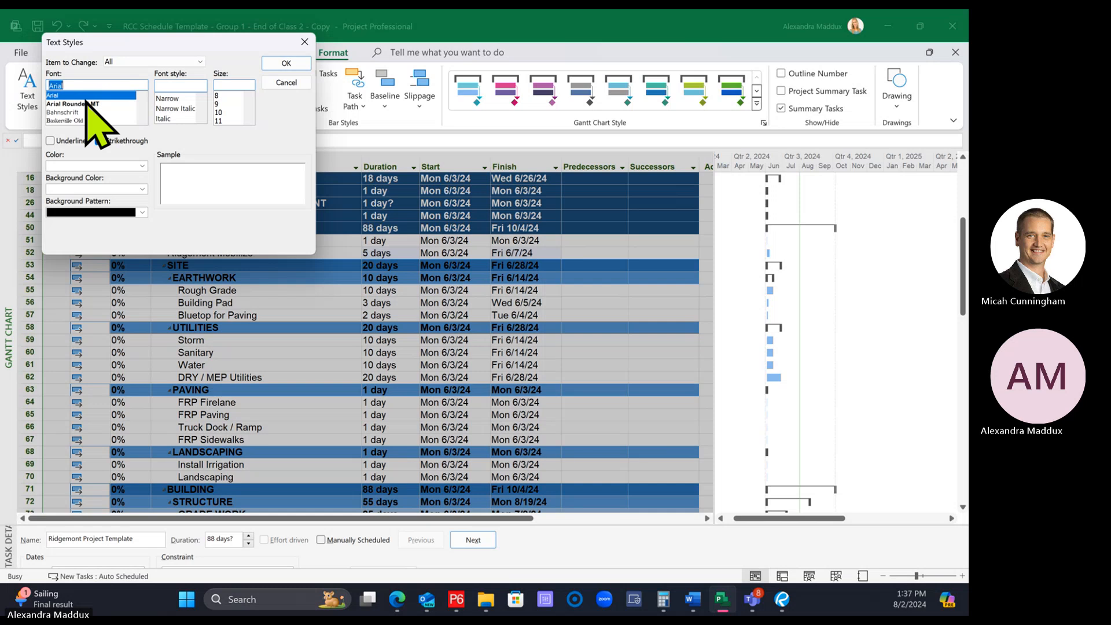
{"action": "left_click", "coordinate": [286, 82]}
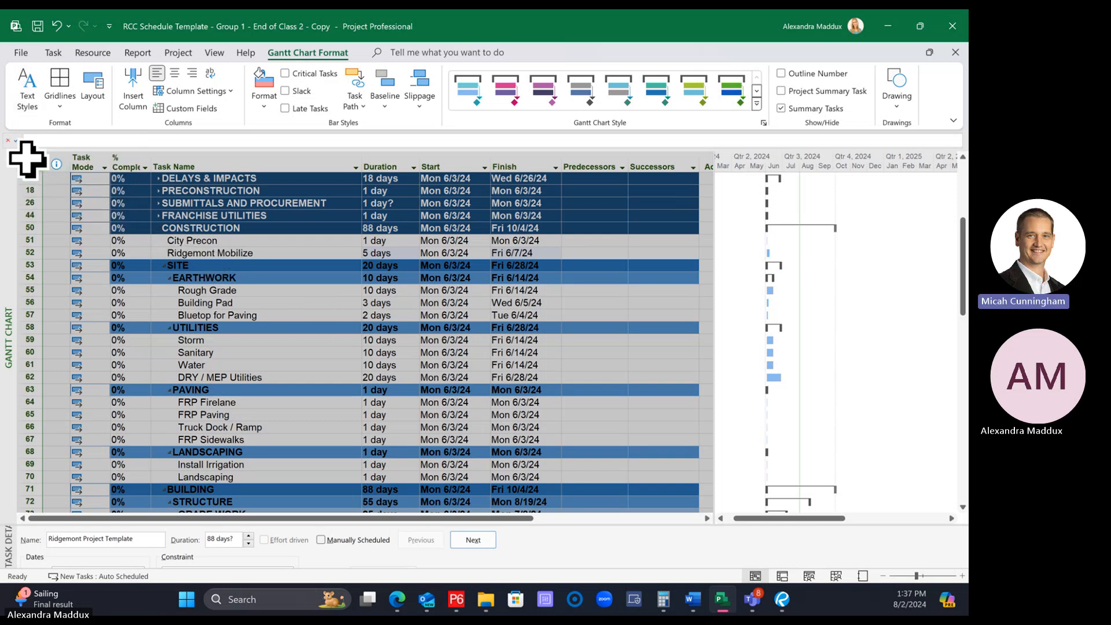
Set the font for all items in the Gantt chart's Text Styles to Arial
{"action": "left_click", "coordinate": [27, 88]}
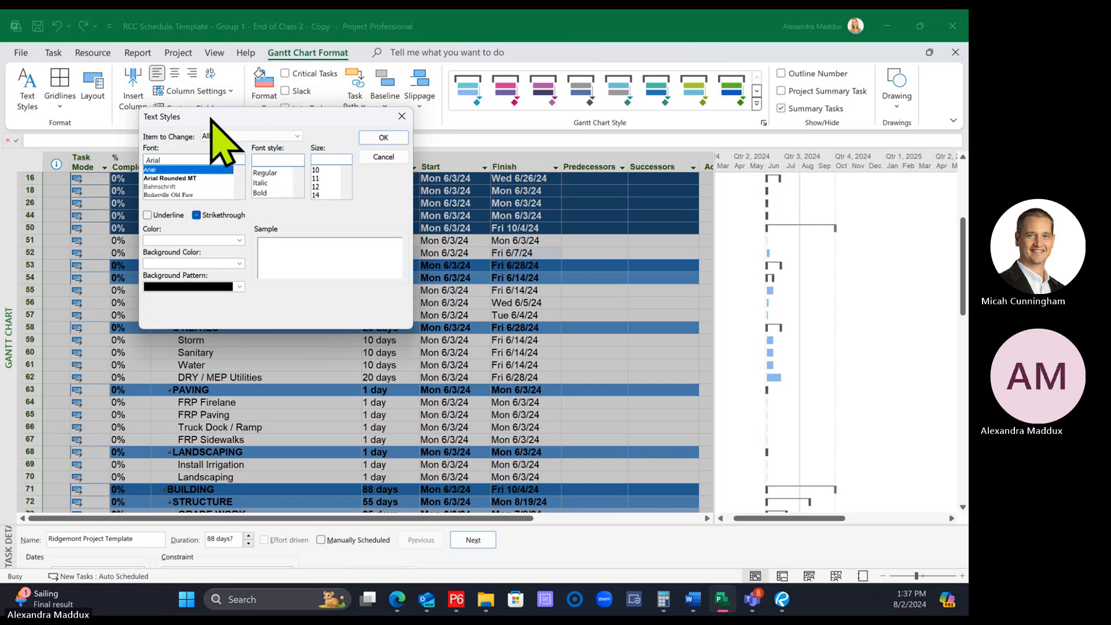
{"action": "mouse_move", "coordinate": [210, 118]}
{"action": "left_mouse_down"}
{"action": "mouse_move", "coordinate": [223, 120]}
{"action": "mouse_move", "coordinate": [203, 121]}
{"action": "left_mouse_up"}
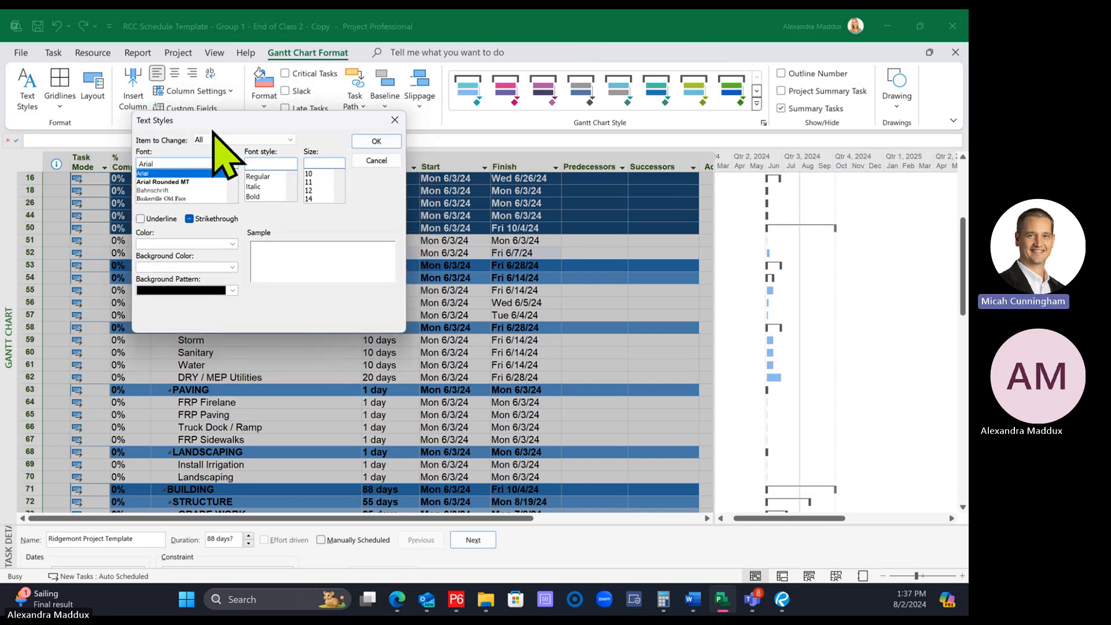
{"action": "left_click", "coordinate": [149, 174]}
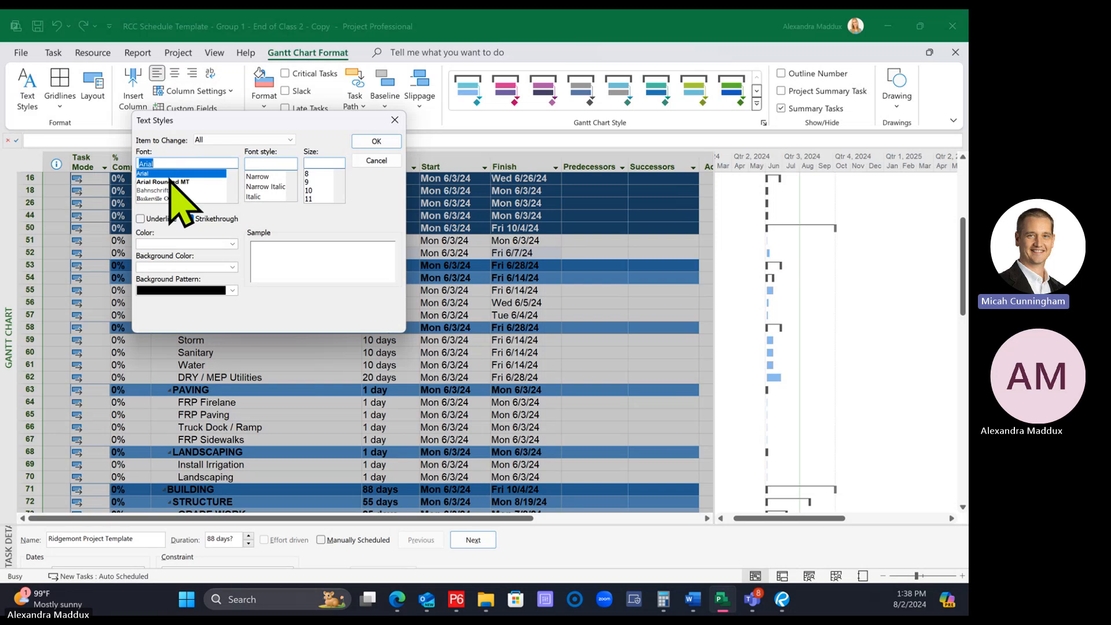
{"action": "left_click", "coordinate": [393, 144]}
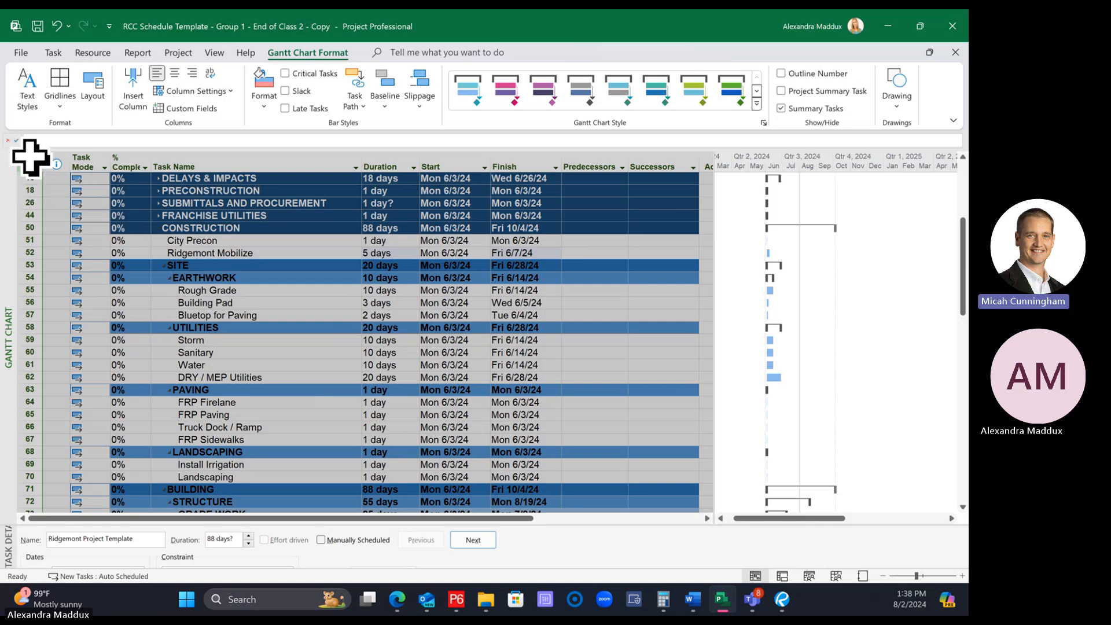
Change the font of the entire selected task table to Arial
{"action": "left_click", "coordinate": [55, 53]}
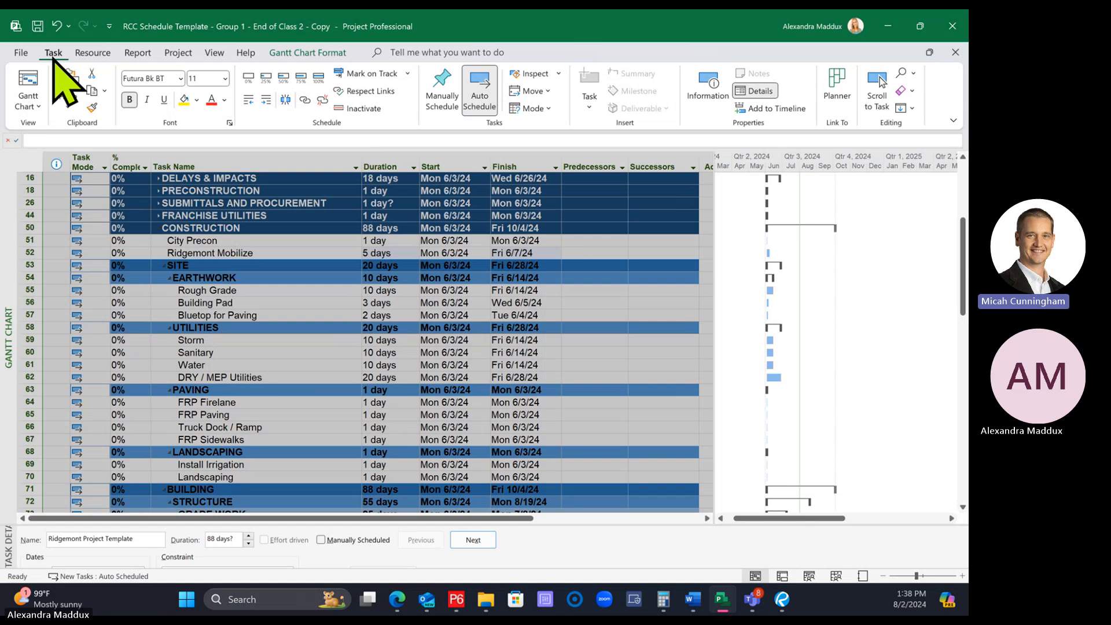
{"action": "left_click", "coordinate": [152, 78]}
{"action": "type", "text": "Arial"}
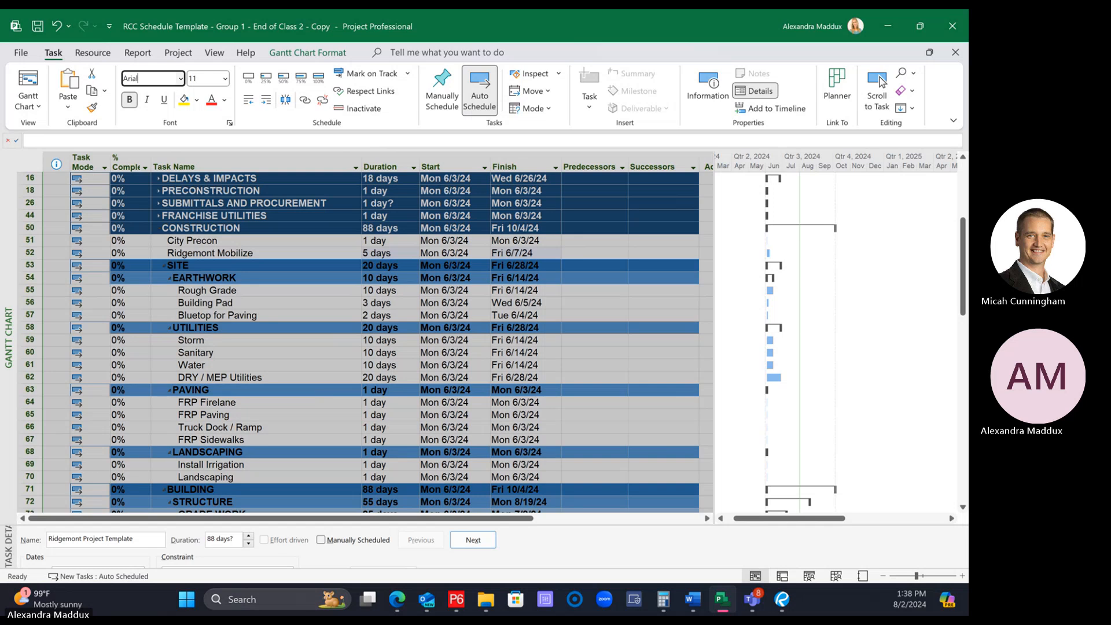
{"action": "key", "text": "Return"}
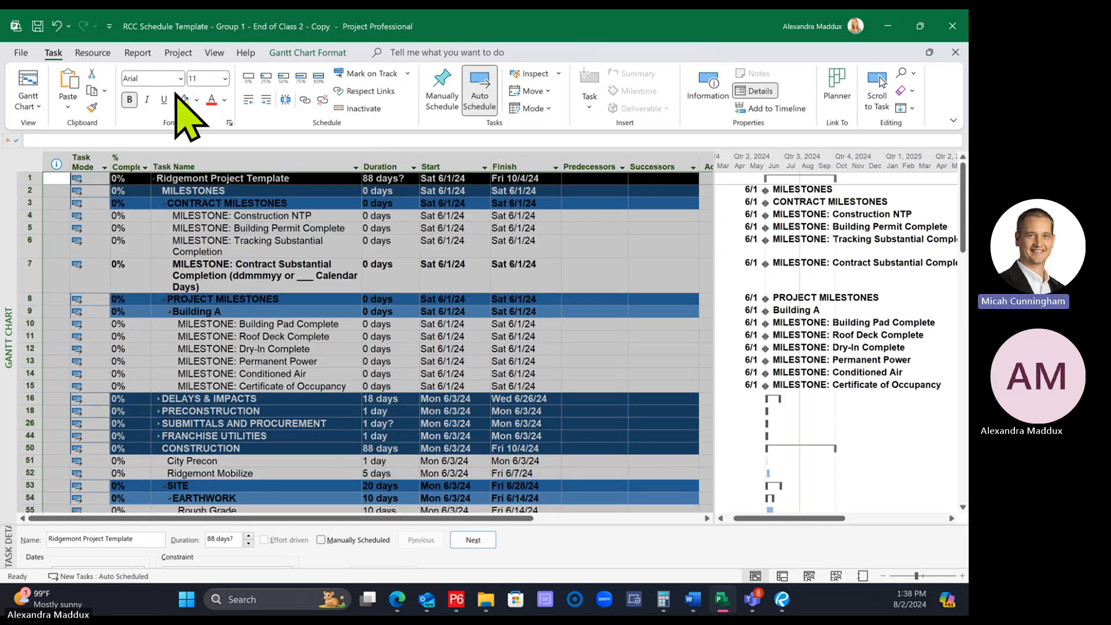
Examine the font of the summary and task rows through the schedule, including the BUILDING and GRADE WORK rows
{"action": "scroll", "coordinate": [372, 386], "scroll_direction": "down", "scroll_amount": 4}
{"action": "scroll", "coordinate": [372, 387], "scroll_direction": "down", "scroll_amount": 10}
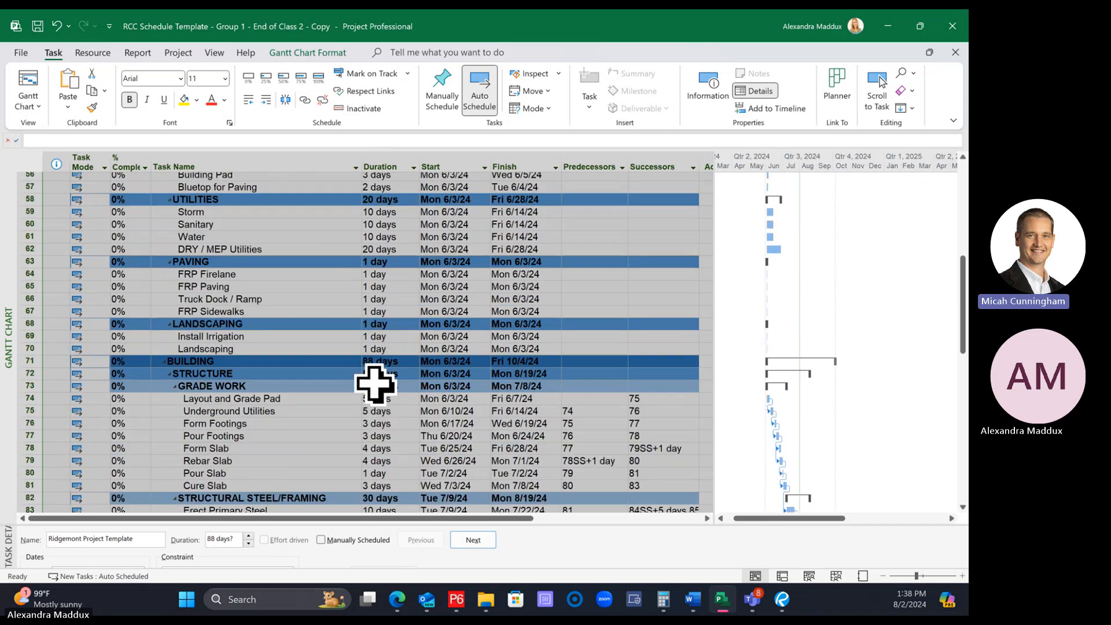
{"action": "left_click", "coordinate": [268, 301]}
{"action": "left_click", "coordinate": [249, 228]}
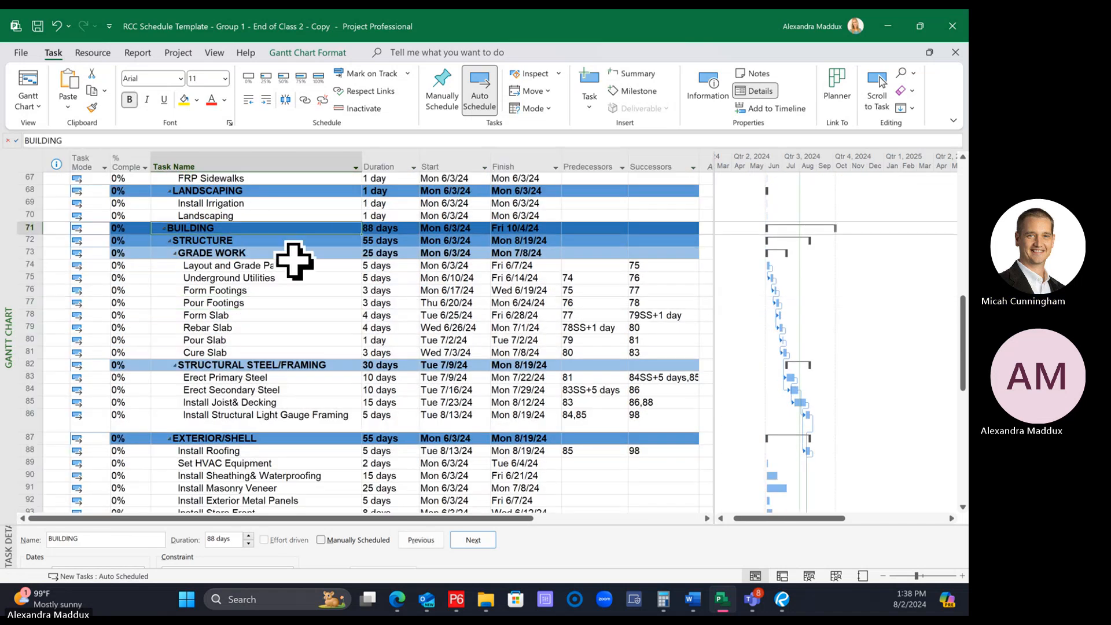
{"action": "key", "text": "Down"}
{"action": "key", "text": "Down"}
{"action": "scroll", "coordinate": [299, 275], "scroll_direction": "up", "scroll_amount": 12}
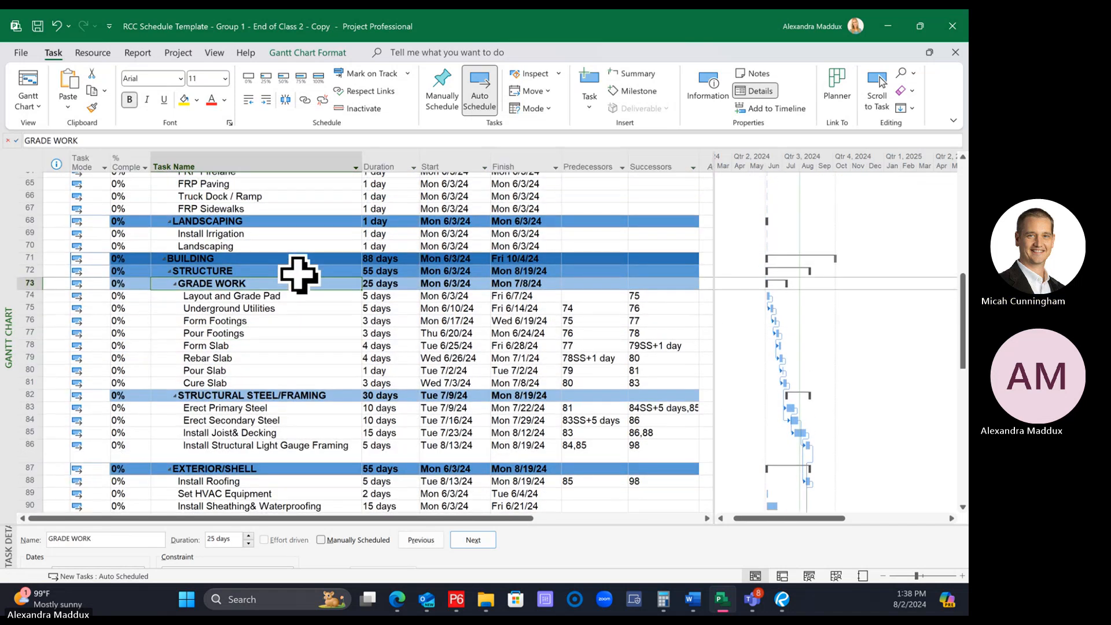
{"action": "scroll", "coordinate": [294, 270], "scroll_direction": "up", "scroll_amount": 1}
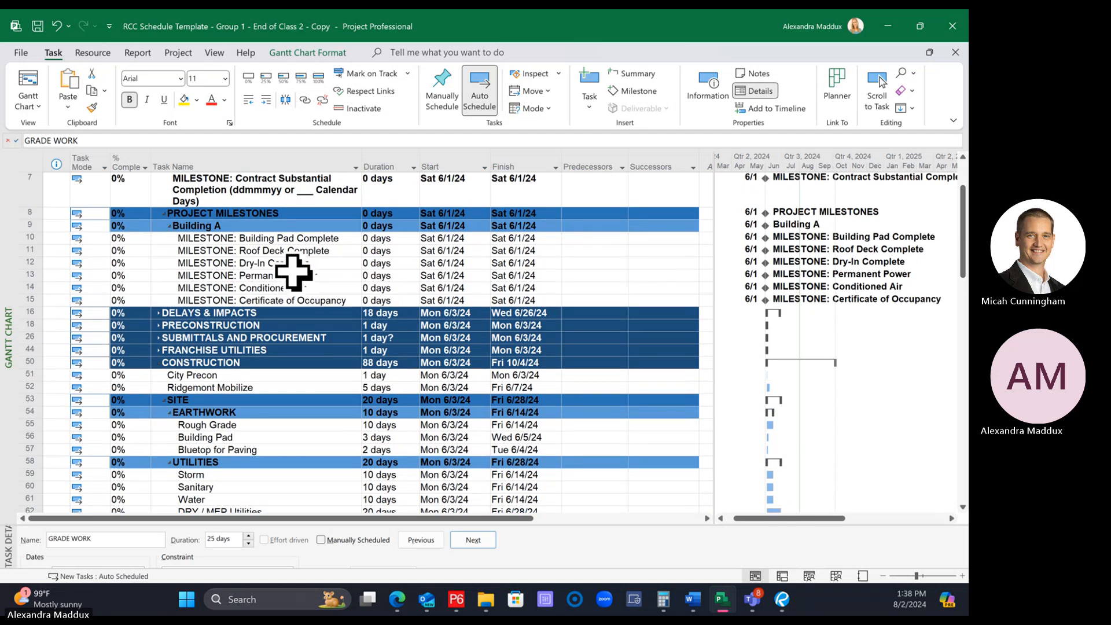
{"action": "scroll", "coordinate": [290, 266], "scroll_direction": "down", "scroll_amount": 3}
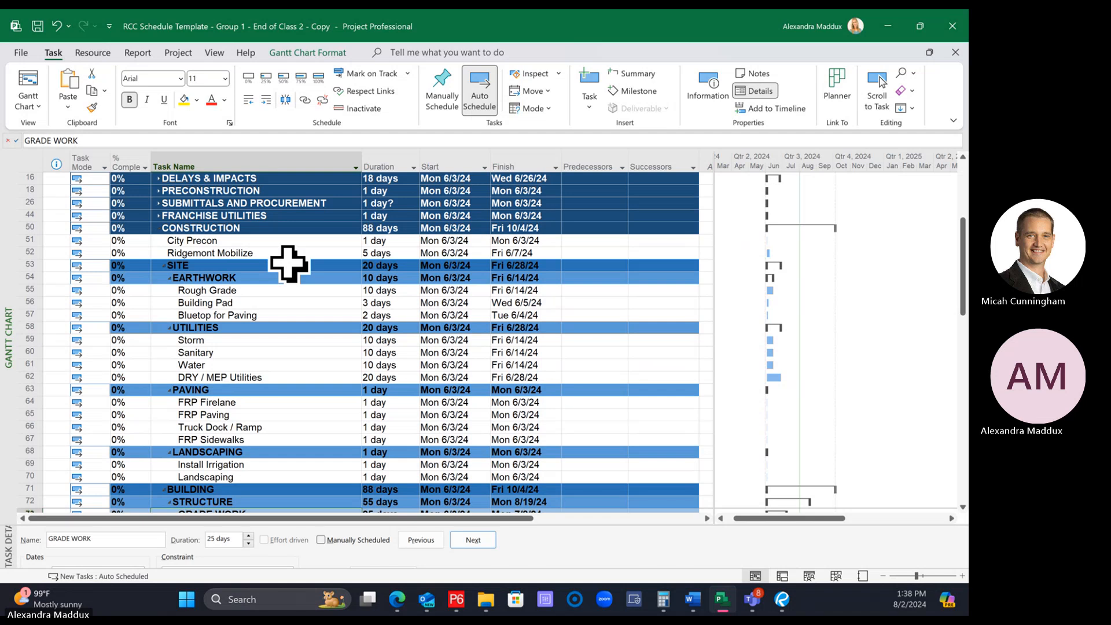
Browse the list of available fonts for the GRADE WORK row without choosing another one
{"action": "left_click", "coordinate": [180, 78]}
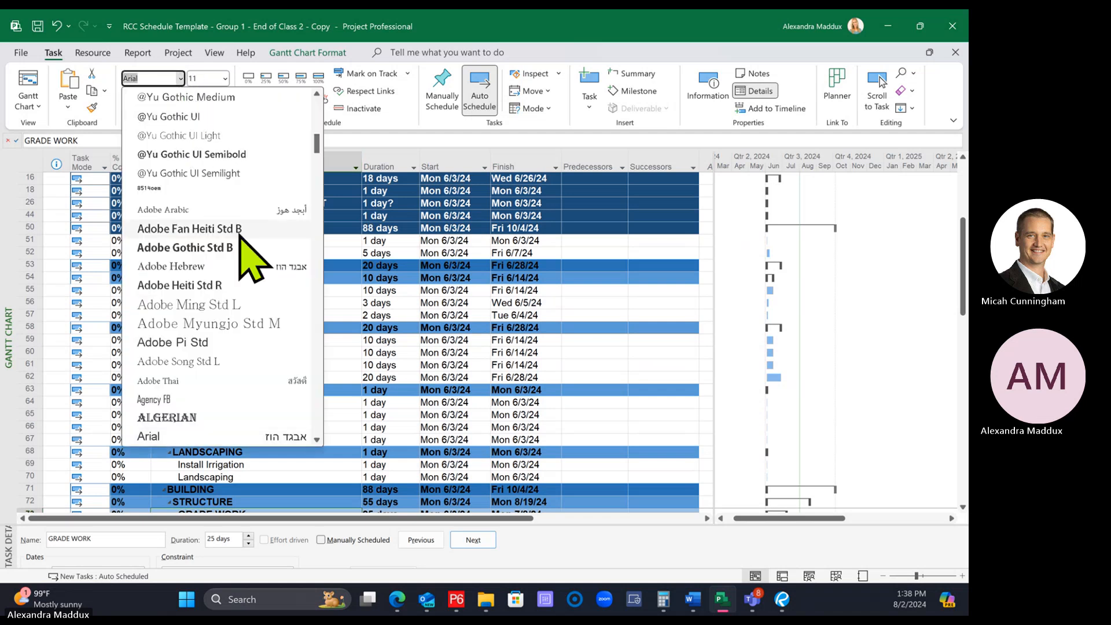
{"action": "scroll", "coordinate": [243, 263], "scroll_direction": "down", "scroll_amount": 1}
{"action": "scroll", "coordinate": [249, 263], "scroll_direction": "down", "scroll_amount": 2}
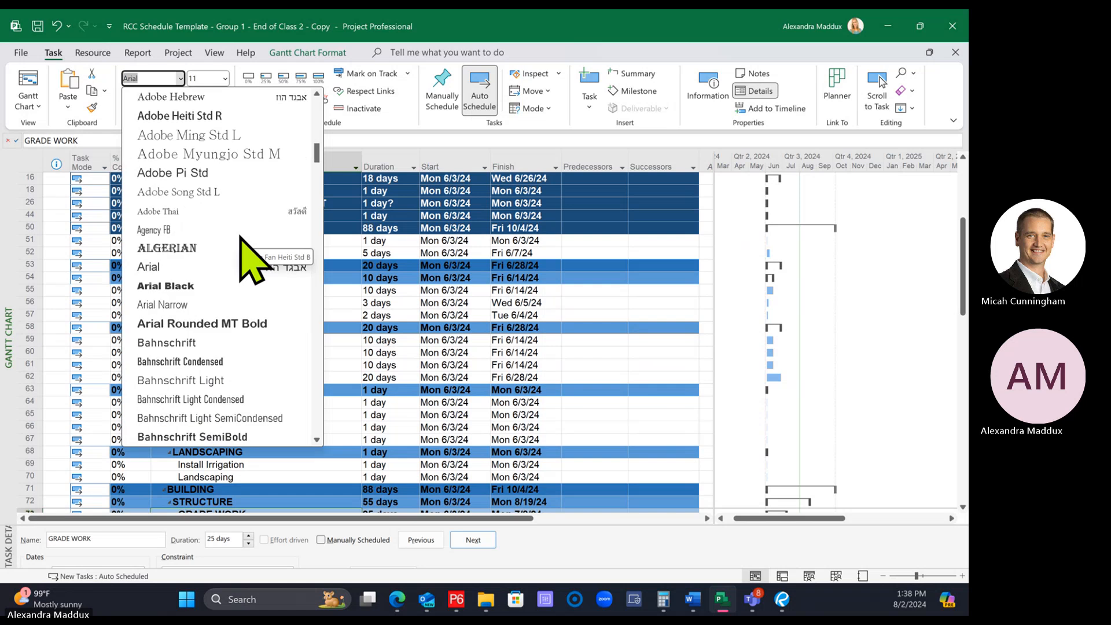
{"action": "scroll", "coordinate": [249, 263], "scroll_direction": "up", "scroll_amount": 11}
{"action": "scroll", "coordinate": [249, 263], "scroll_direction": "up", "scroll_amount": 3}
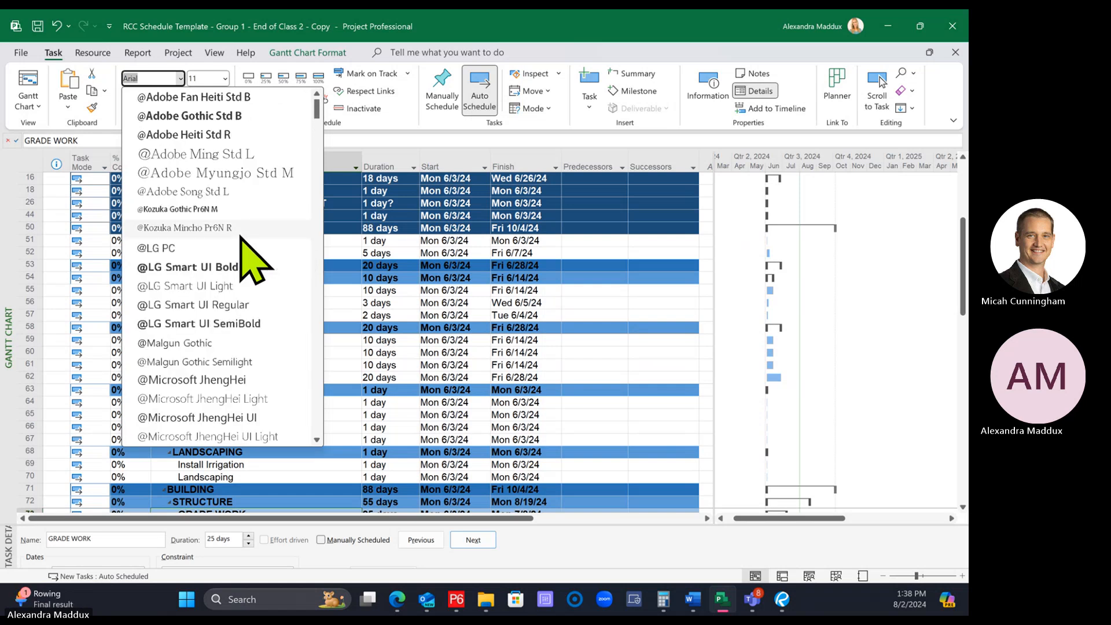
{"action": "scroll", "coordinate": [241, 237], "scroll_direction": "down", "scroll_amount": 12}
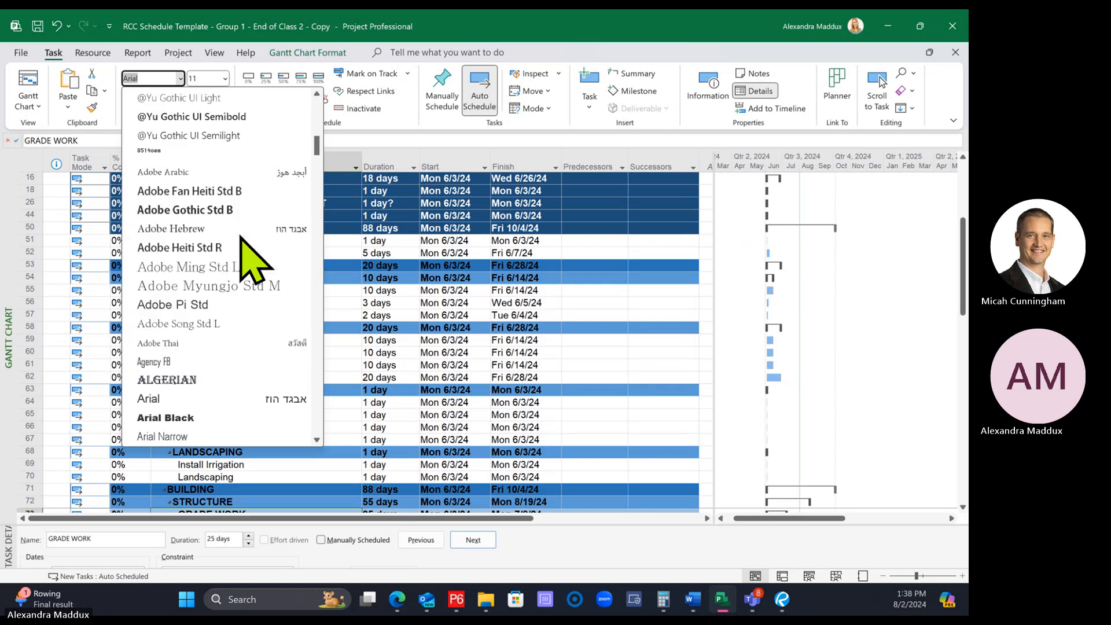
{"action": "scroll", "coordinate": [248, 263], "scroll_direction": "down", "scroll_amount": 2}
{"action": "left_click", "coordinate": [421, 307]}
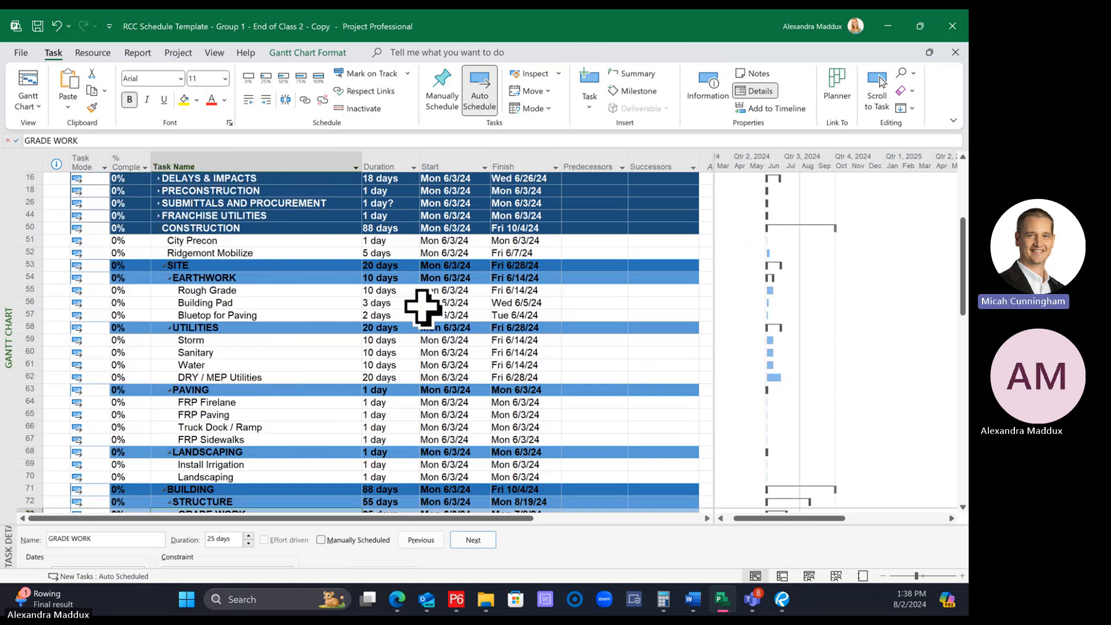
Check the text formatting of the EARTHWORK, SITE, UTILITIES, PAVING and LANDSCAPING summary rows and of the Building Pad and Sanitary tasks
{"action": "left_click", "coordinate": [327, 280]}
{"action": "left_click", "coordinate": [322, 303]}
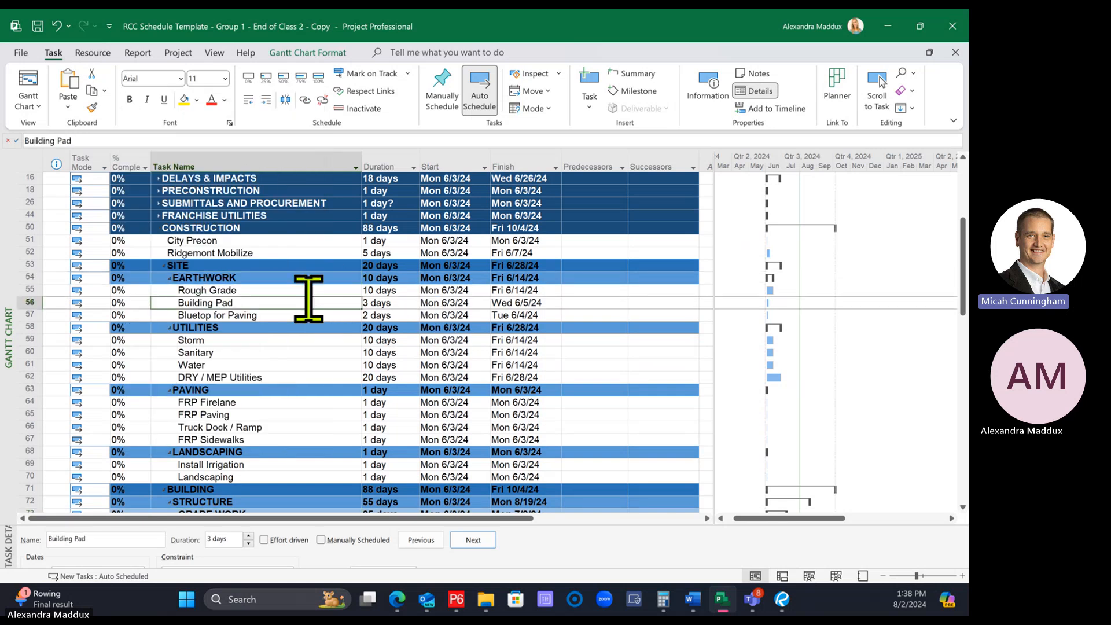
{"action": "left_click", "coordinate": [304, 279]}
{"action": "left_click", "coordinate": [302, 266]}
{"action": "left_click", "coordinate": [305, 327]}
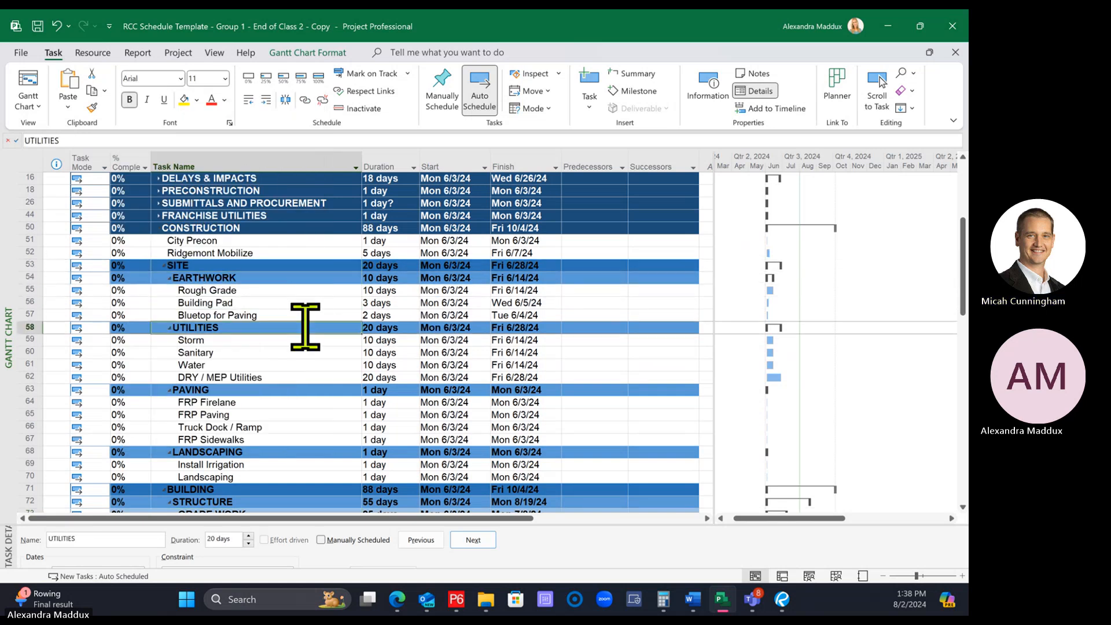
{"action": "left_click", "coordinate": [313, 351]}
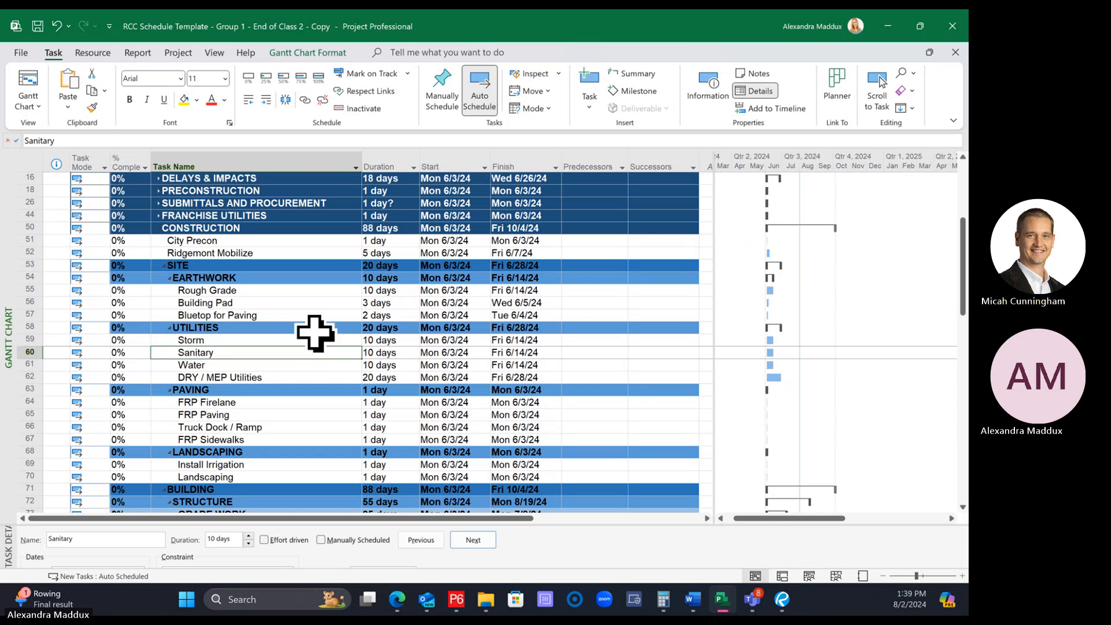
{"action": "left_click", "coordinate": [220, 327]}
{"action": "scroll", "coordinate": [246, 349], "scroll_direction": "down", "scroll_amount": 1}
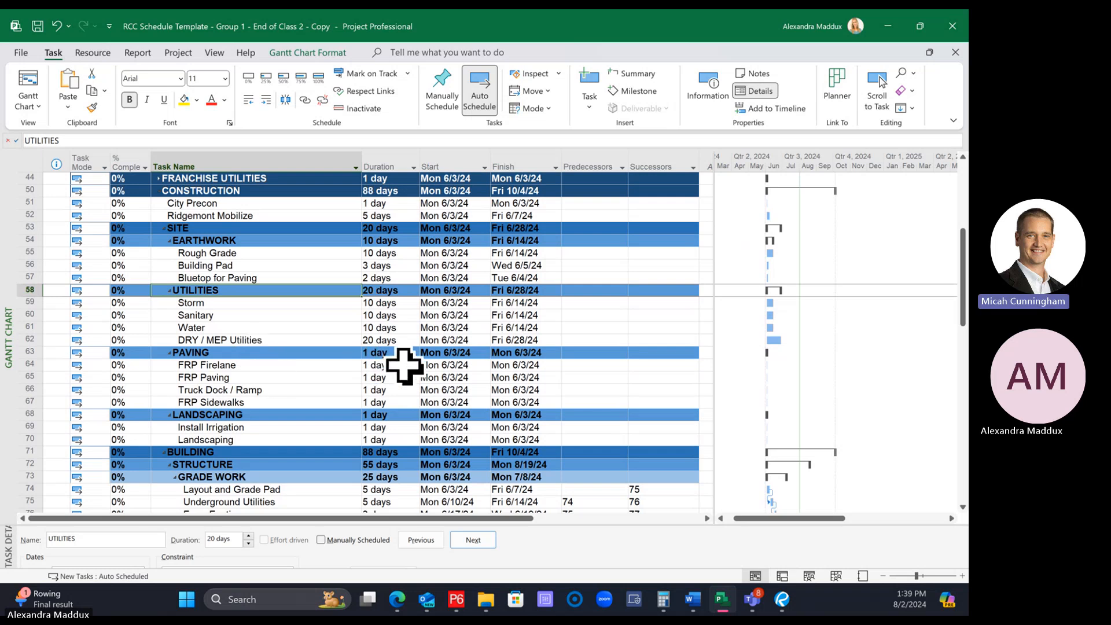
{"action": "left_click", "coordinate": [295, 354]}
{"action": "left_click", "coordinate": [301, 411]}
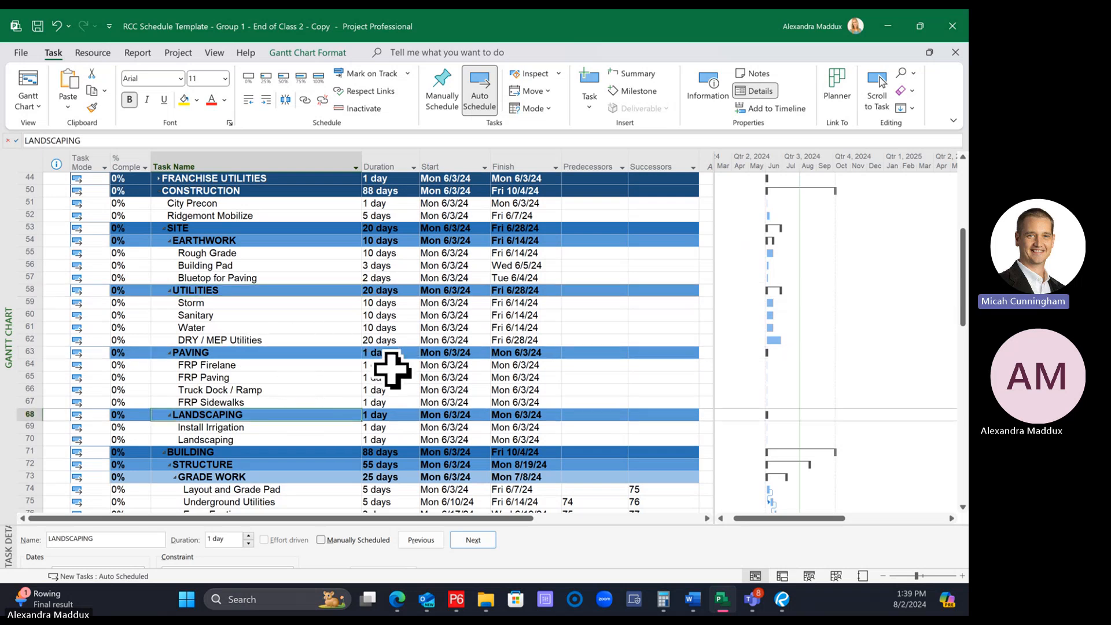
Set the PAVING durations to 5 days for FRP Firelane, 10 for FRP Paving, 3 for Truck Dock / Ramp and 2 for FRP Sidewalks
{"action": "left_click", "coordinate": [383, 366]}
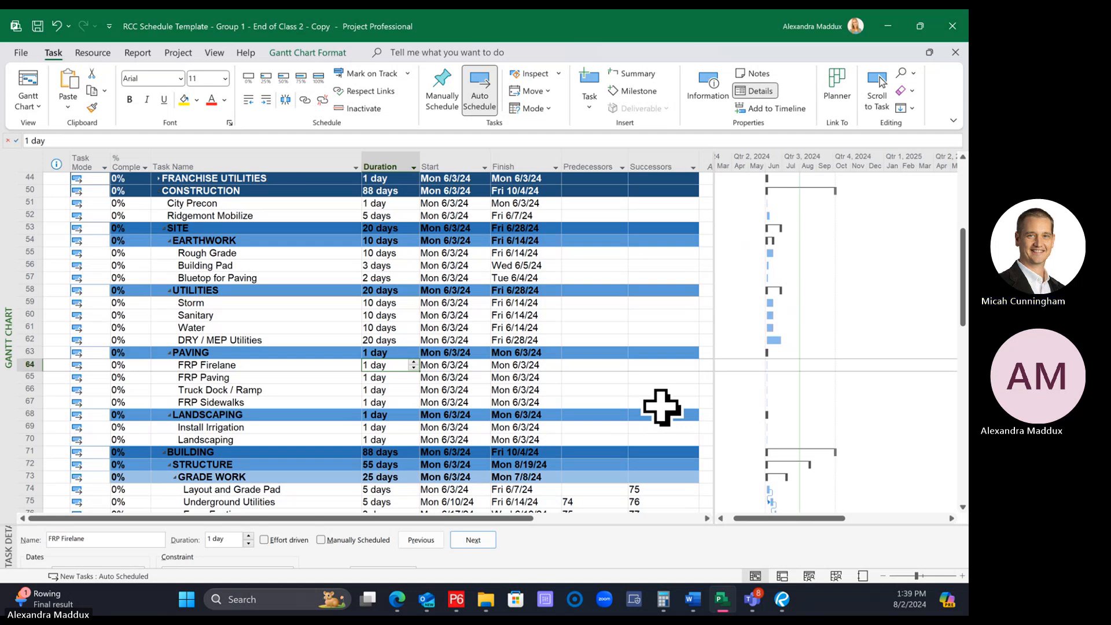
{"action": "type", "text": "5"}
{"action": "key", "text": "Return"}
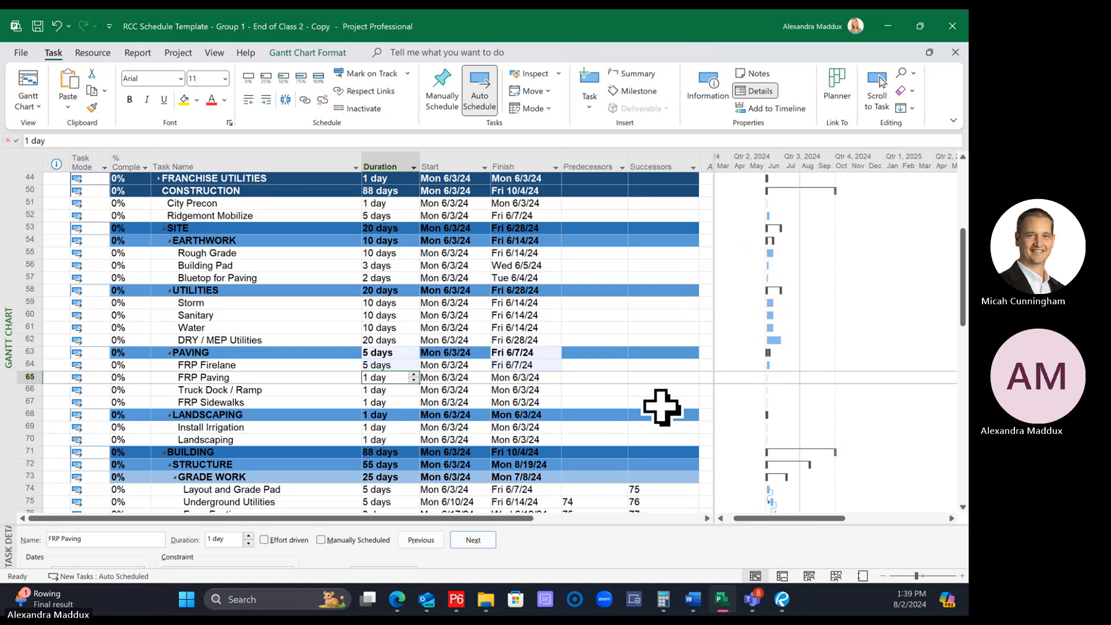
{"action": "type", "text": "10"}
{"action": "key", "text": "Return"}
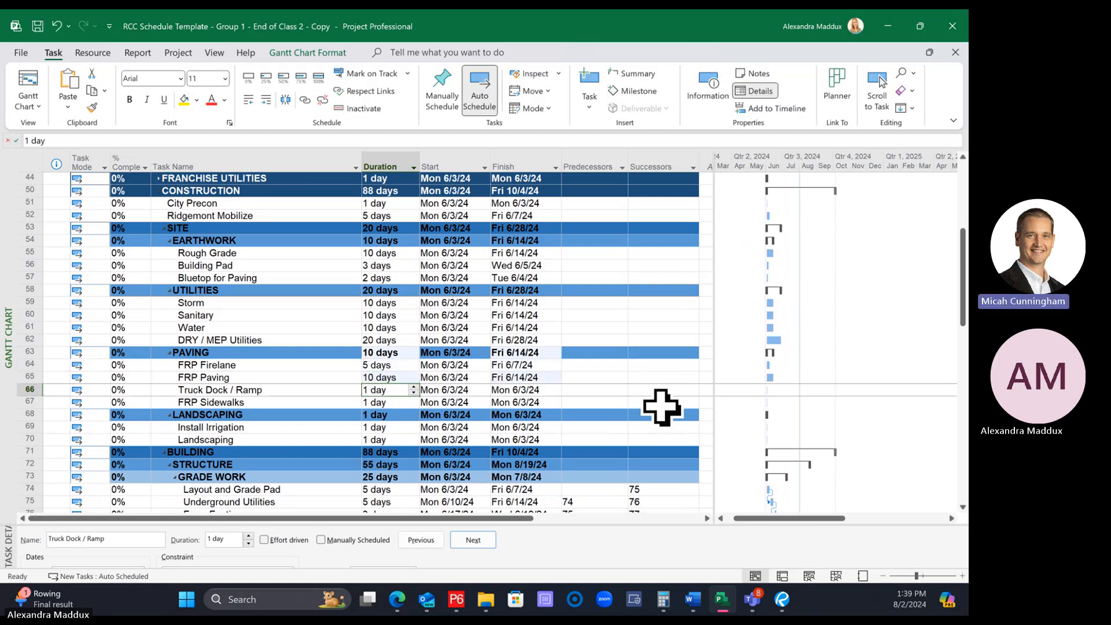
{"action": "type", "text": "3"}
{"action": "key", "text": "Return"}
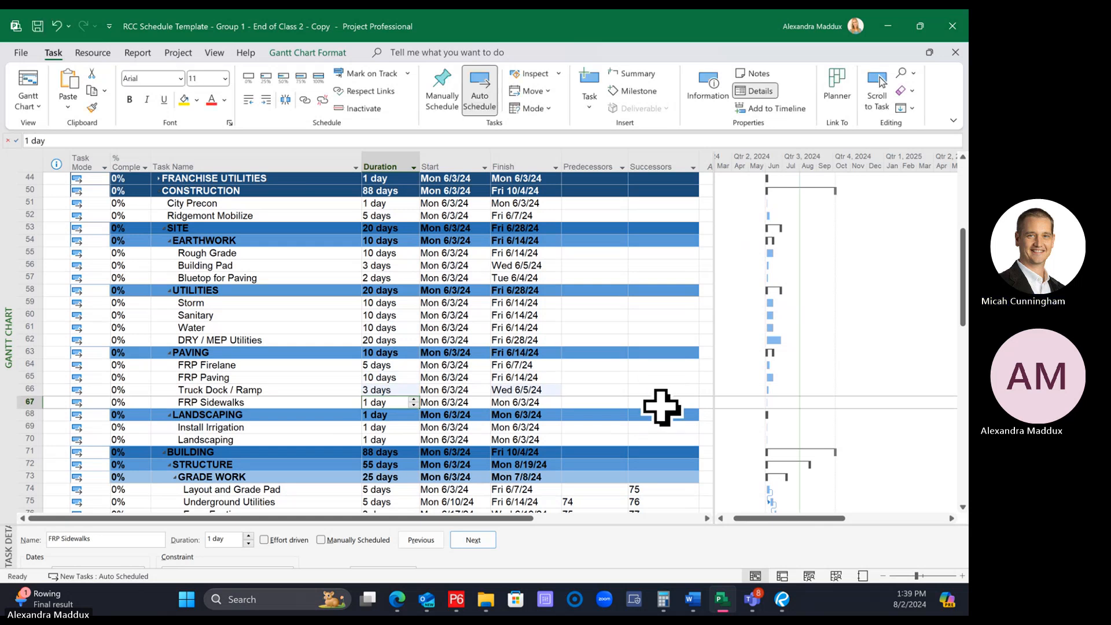
{"action": "type", "text": "2"}
{"action": "key", "text": "Return"}
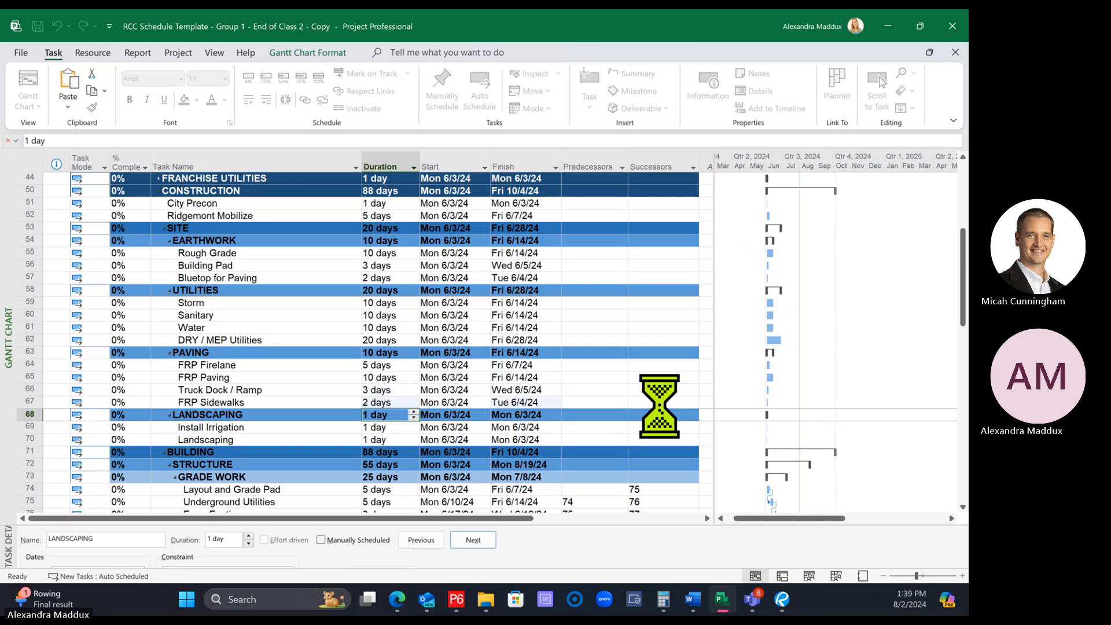
Set the LANDSCAPING durations to 5 days for Install Irrigation and 10 days for Landscaping
{"action": "left_click", "coordinate": [404, 428]}
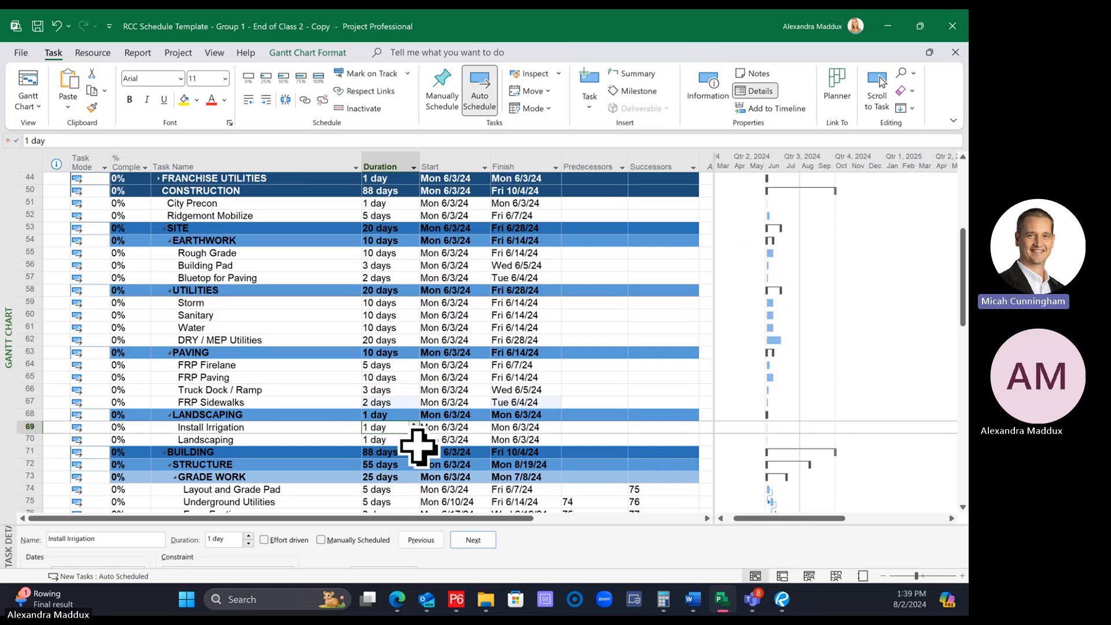
{"action": "left_click", "coordinate": [438, 427]}
{"action": "left_click", "coordinate": [386, 427]}
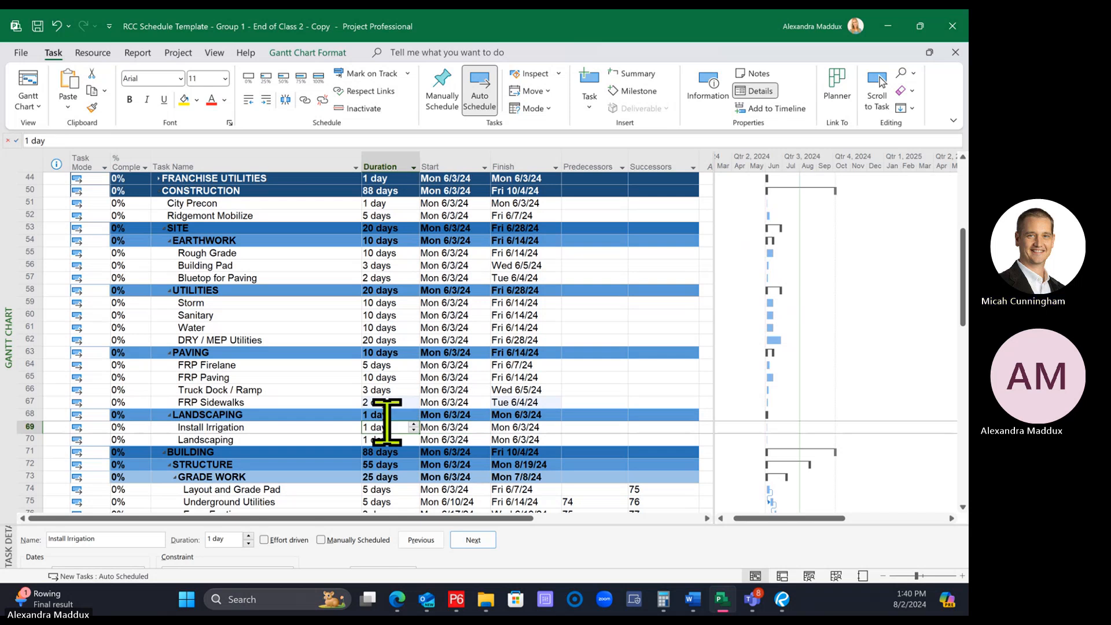
{"action": "type", "text": "5"}
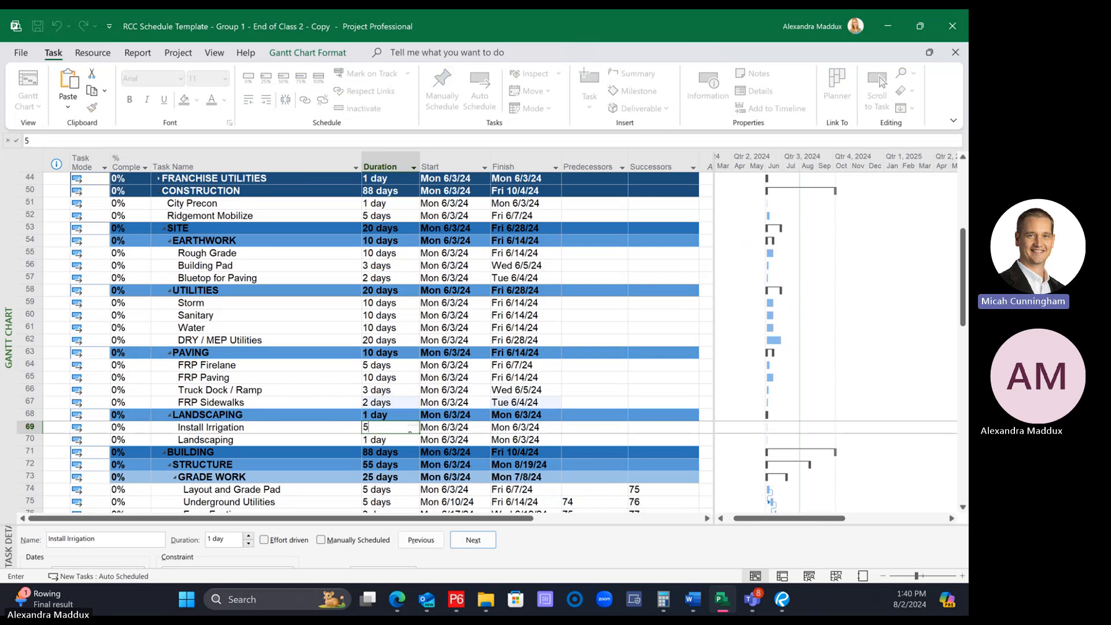
{"action": "key", "text": "Return"}
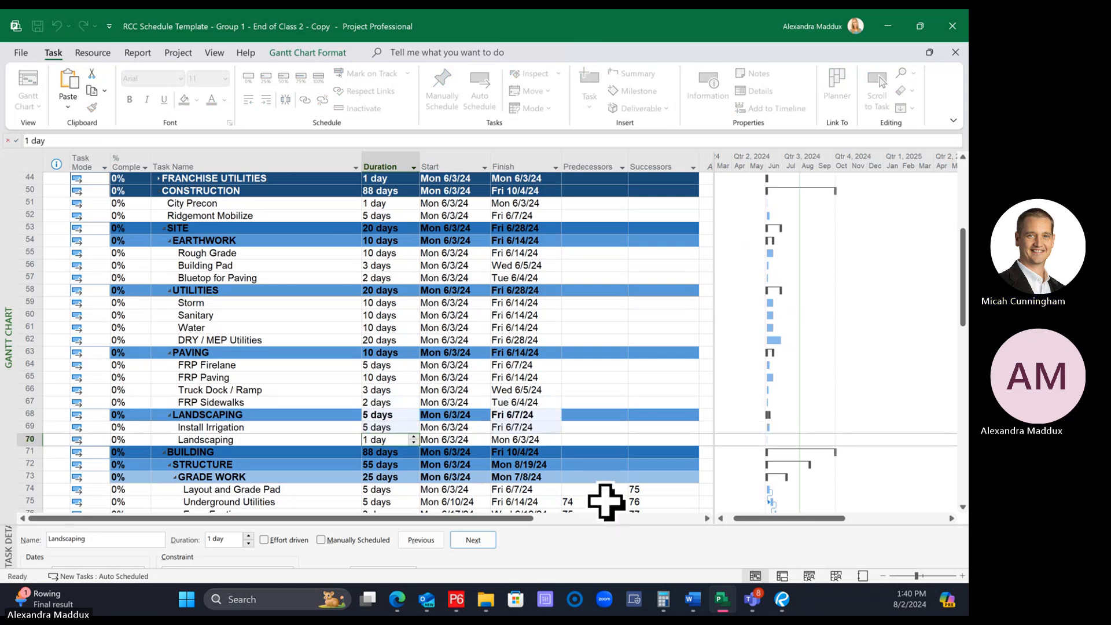
{"action": "type", "text": "101"}
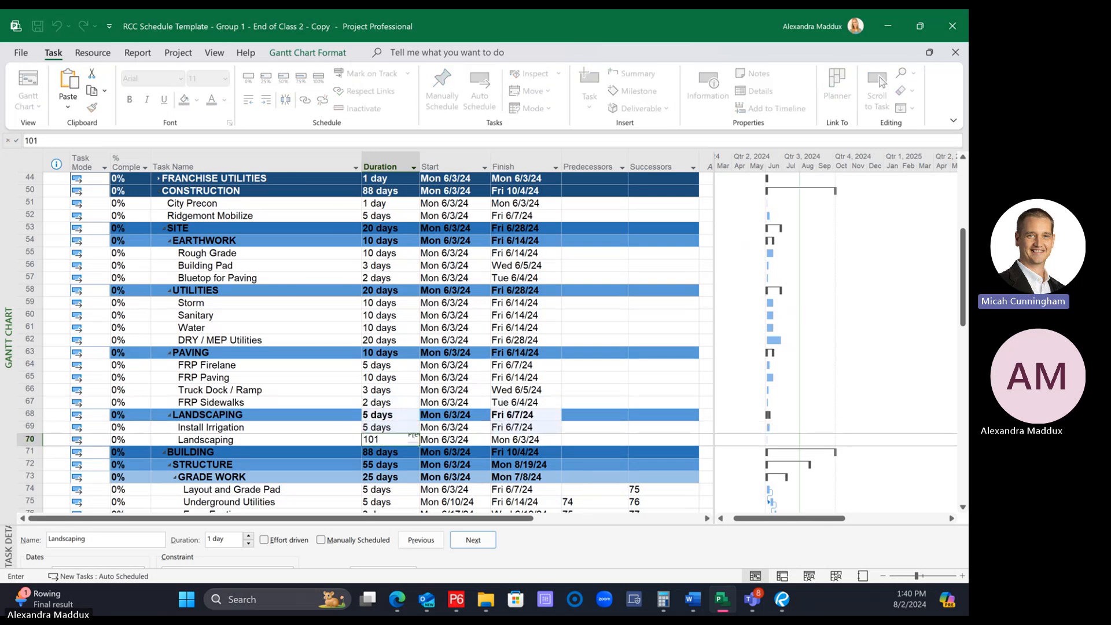
{"action": "key", "text": "BackSpace"}
{"action": "key", "text": "Return"}
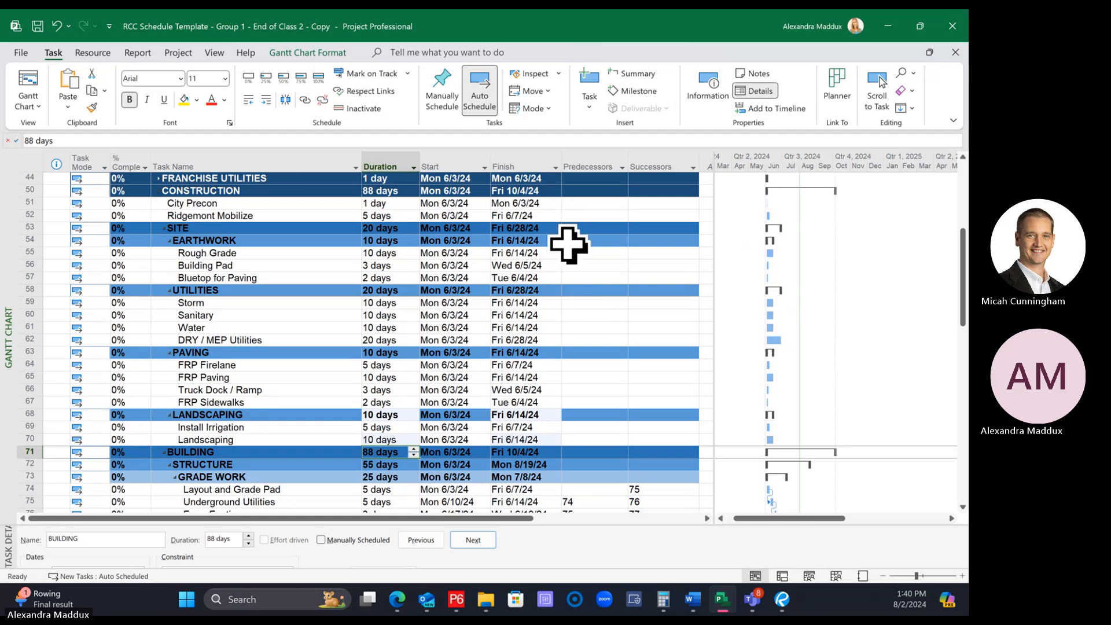
Link City Precon to Ridgemont Mobilize so that the mobilization starts once the precon has finished
{"action": "left_click", "coordinate": [526, 228]}
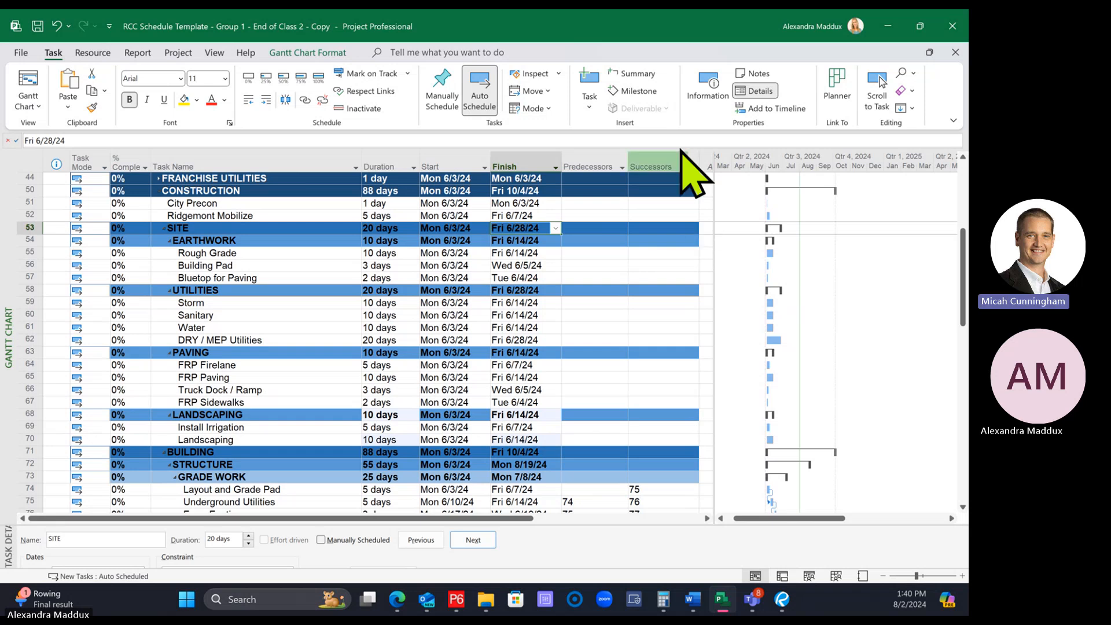
{"action": "left_click", "coordinate": [255, 203]}
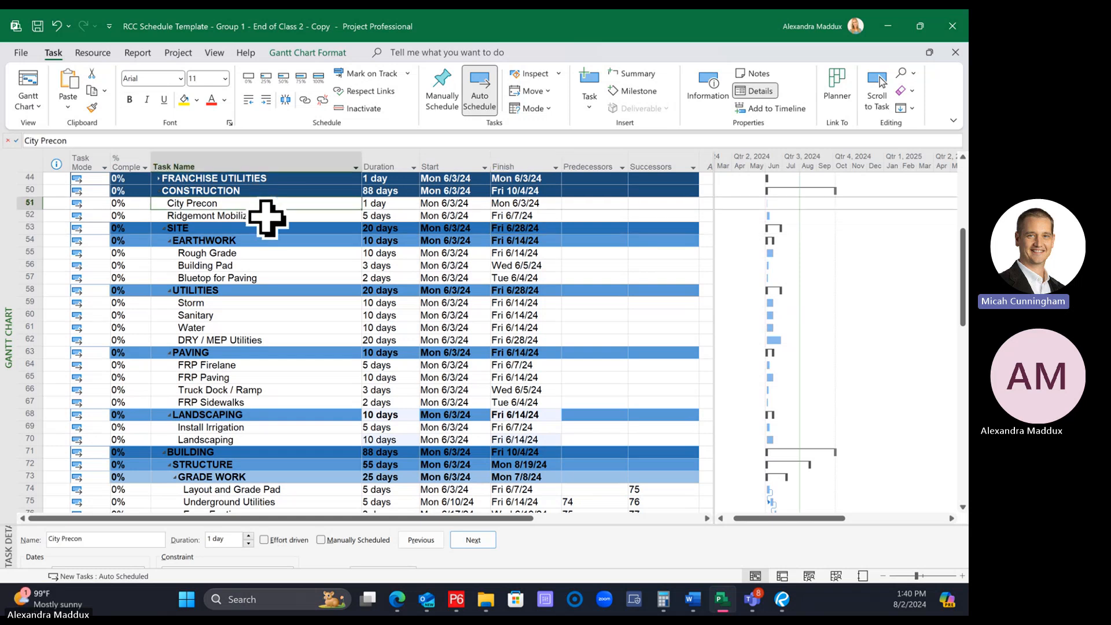
{"action": "left_click", "coordinate": [268, 216]}
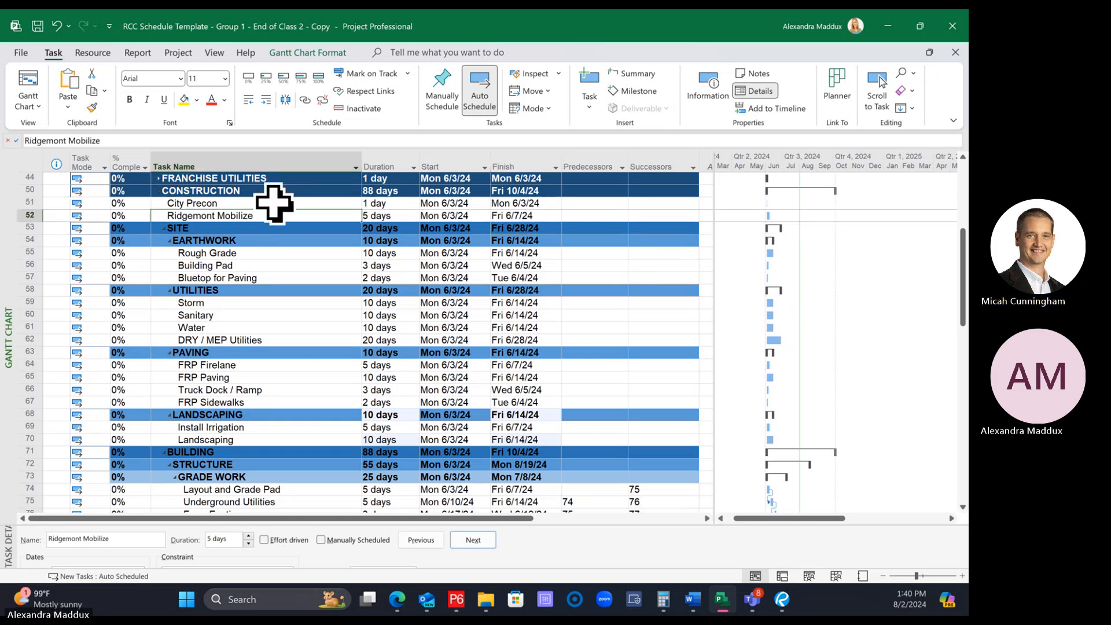
{"action": "left_click", "coordinate": [258, 202]}
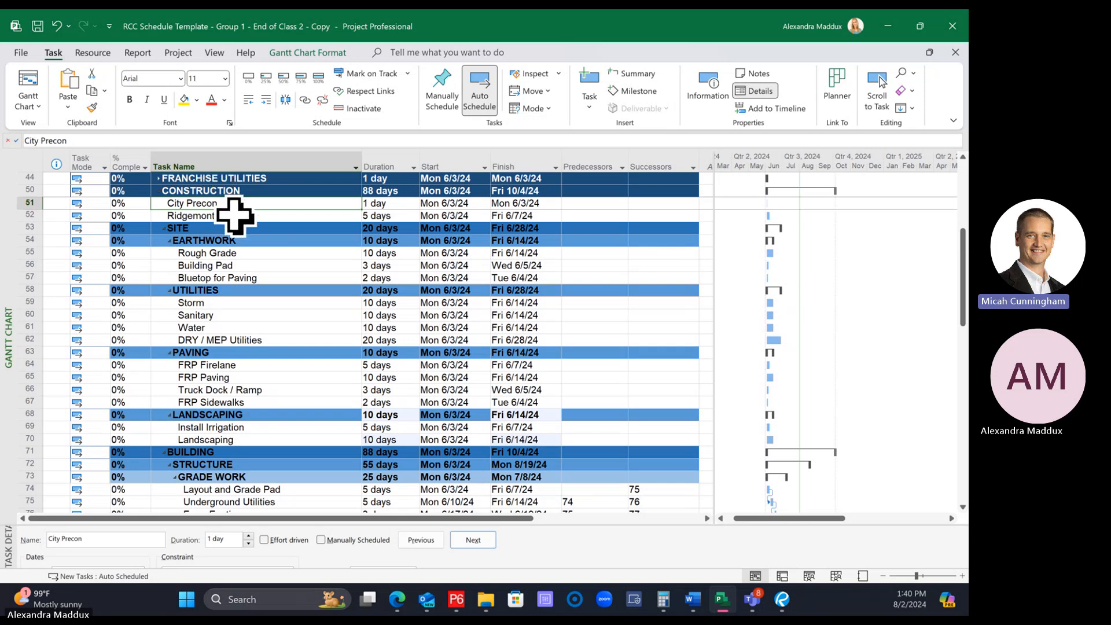
{"action": "left_click", "coordinate": [234, 215], "text": "ctrl"}
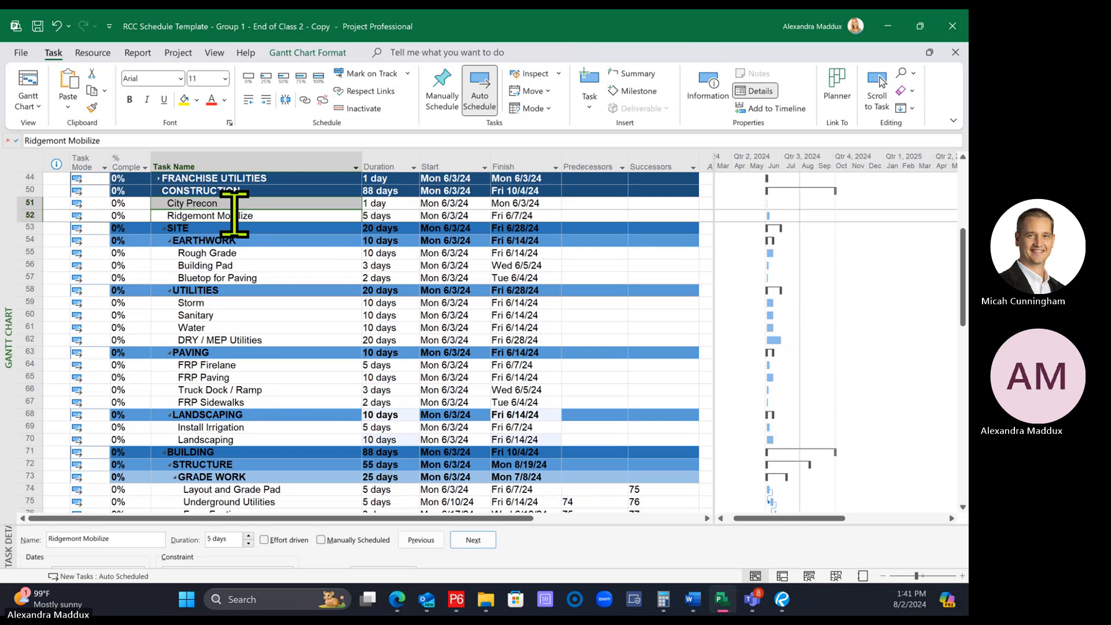
{"action": "left_click", "coordinate": [232, 203]}
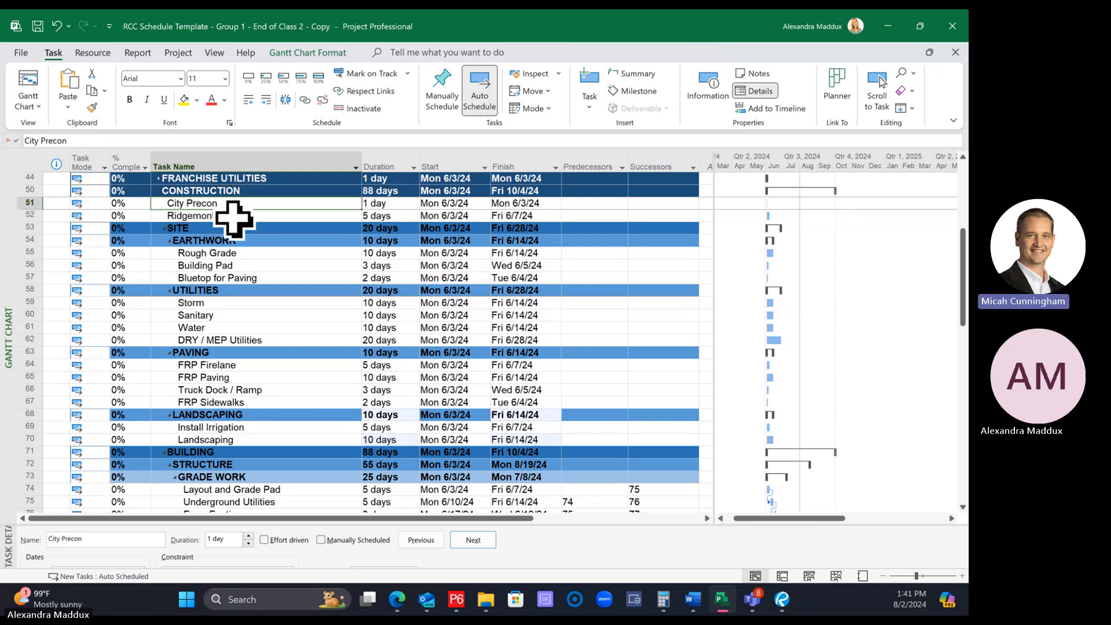
{"action": "left_click", "coordinate": [232, 216], "text": "ctrl"}
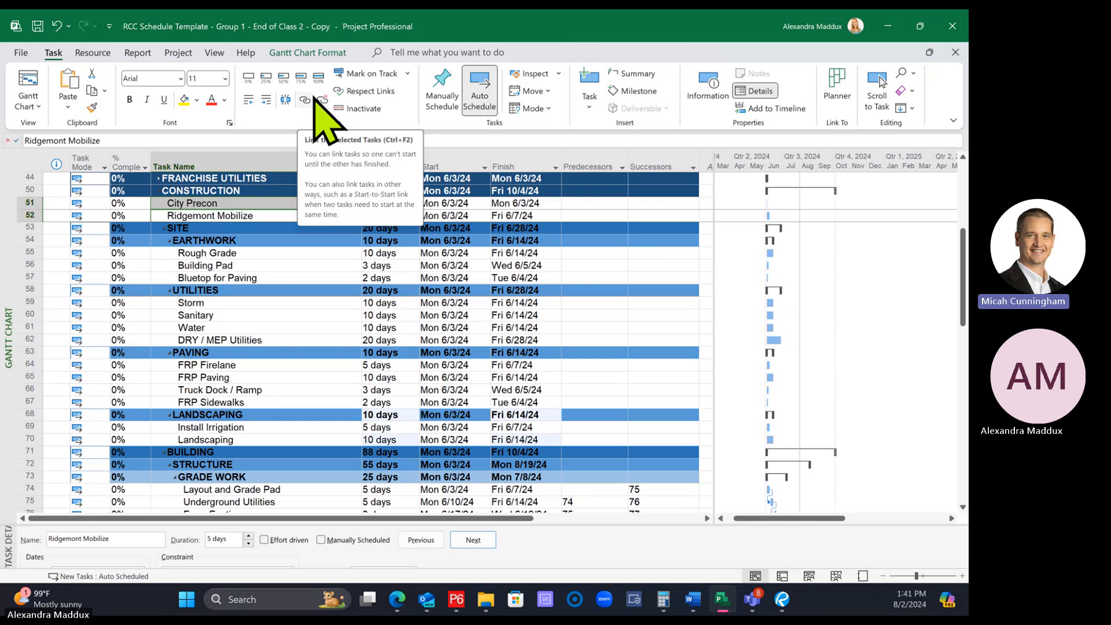
{"action": "left_click", "coordinate": [305, 100]}
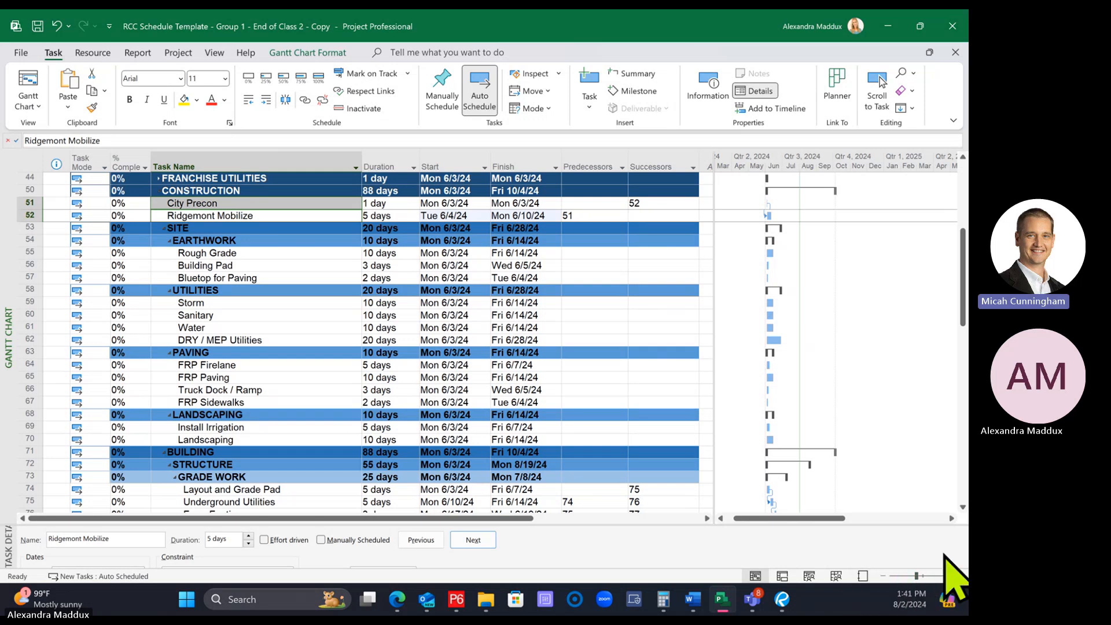
Zoom in the Gantt chart timescale and adjust the divider so the task table ends just after the Successors column
{"action": "left_click", "coordinate": [962, 577]}
{"action": "left_click_drag", "start_coordinate": [887, 517], "coordinate": [850, 516]}
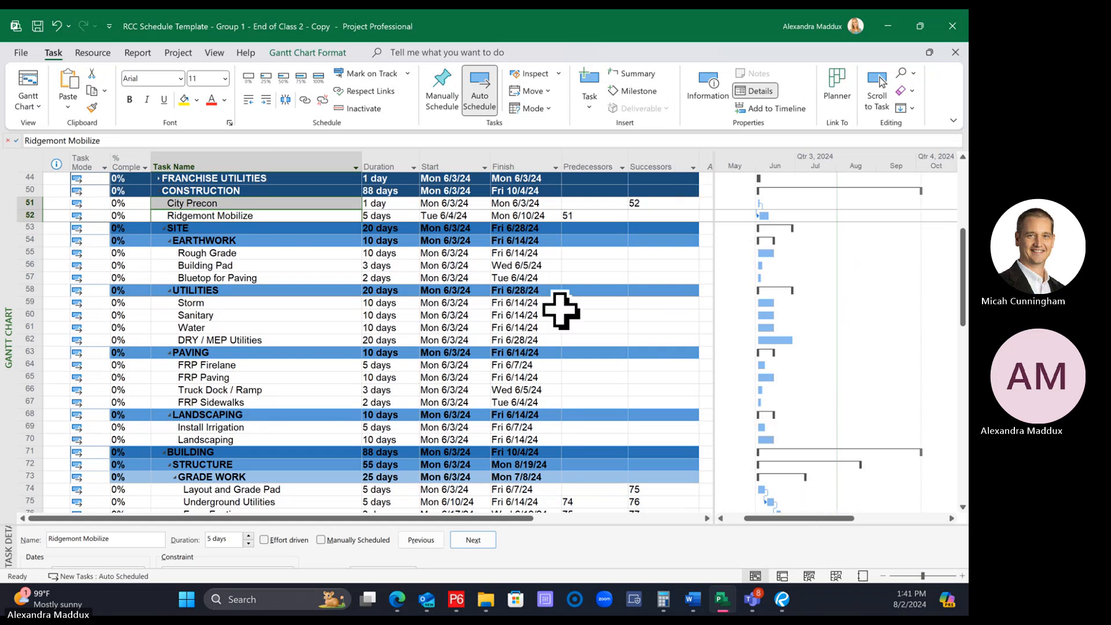
{"action": "left_click", "coordinate": [710, 241]}
{"action": "left_click_drag", "start_coordinate": [715, 240], "coordinate": [908, 282]}
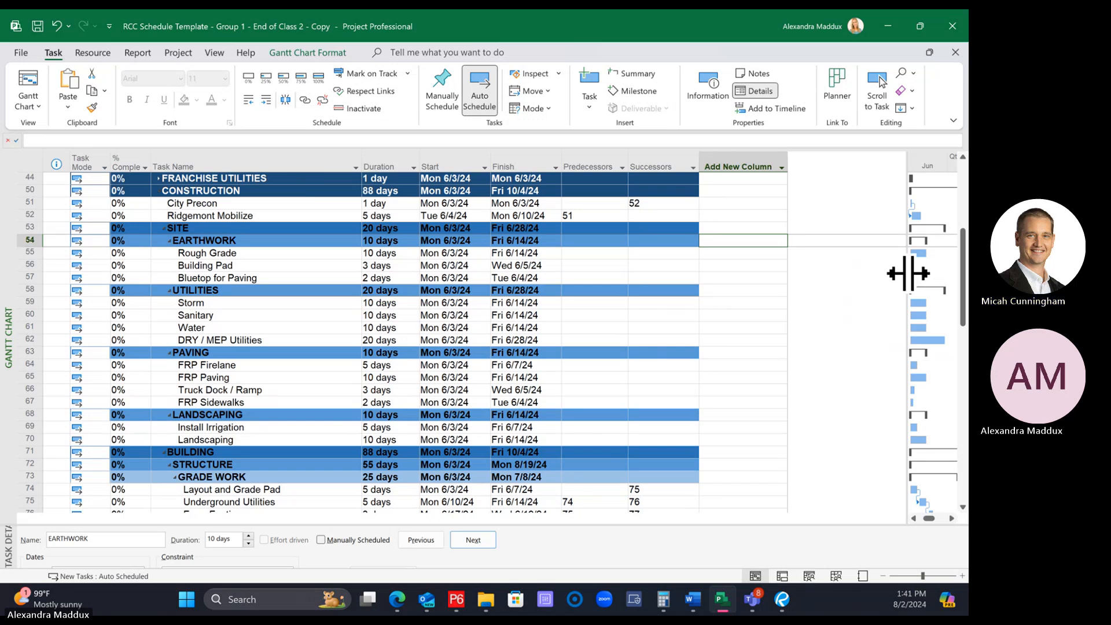
{"action": "left_click_drag", "start_coordinate": [908, 273], "coordinate": [713, 273]}
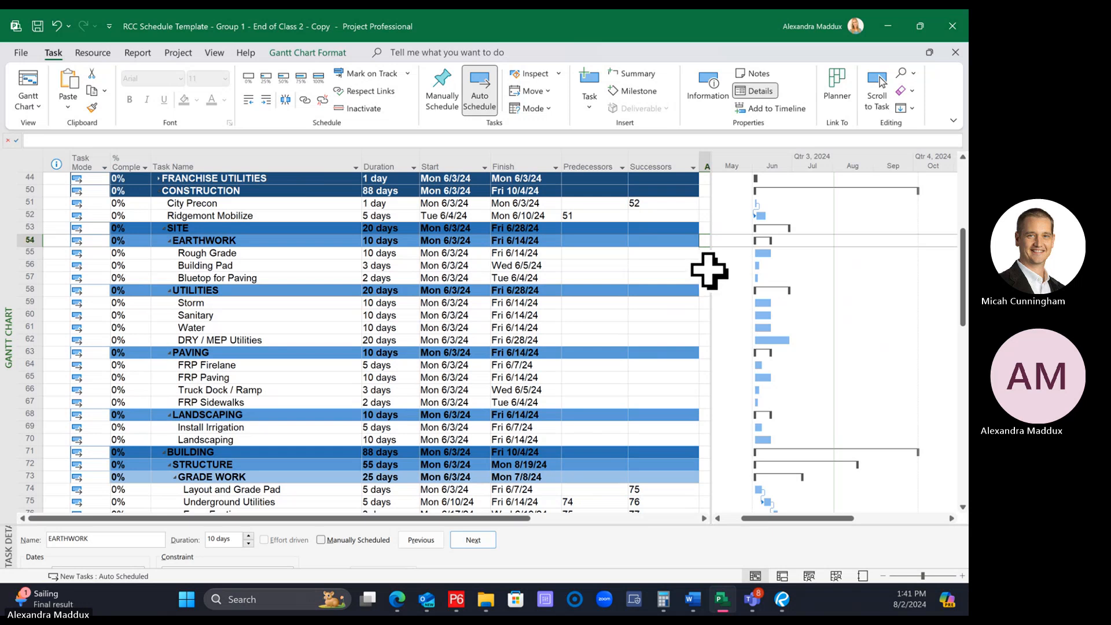
{"action": "left_click_drag", "start_coordinate": [711, 268], "coordinate": [811, 282]}
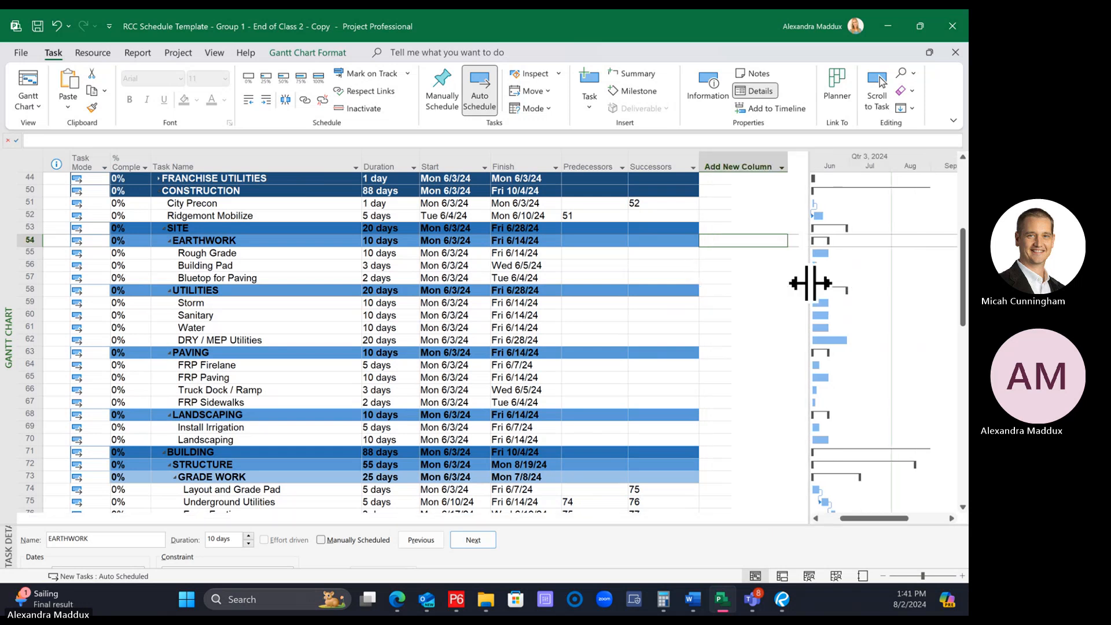
{"action": "left_click_drag", "start_coordinate": [721, 280], "coordinate": [708, 277]}
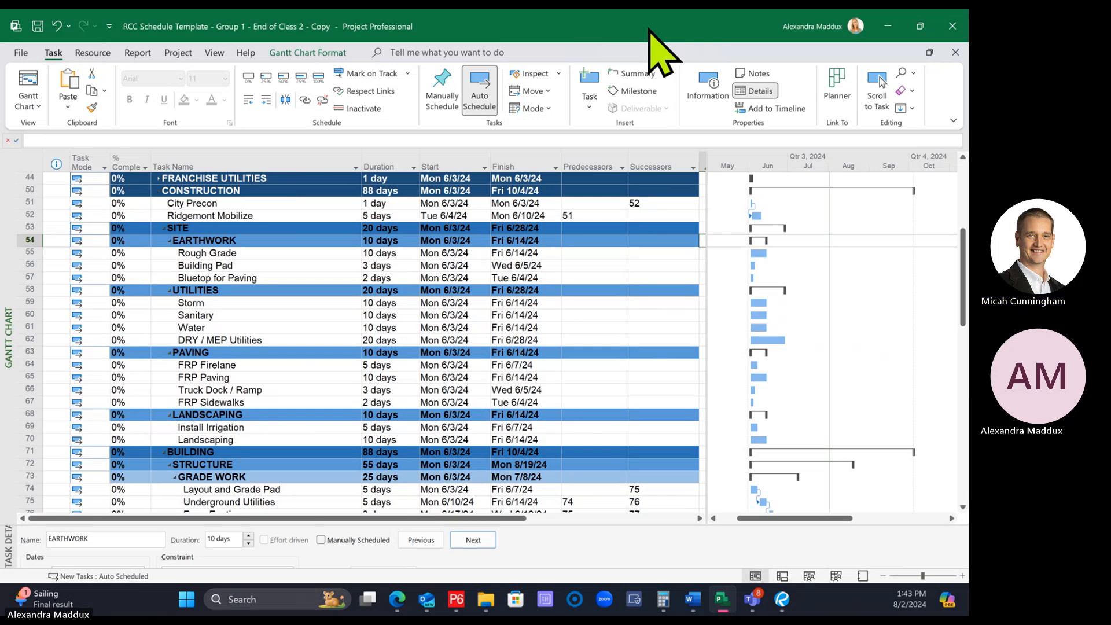
Remove the link between City Precon and Ridgemont Mobilize by clearing City Precon's successor
{"action": "scroll", "coordinate": [423, 282], "scroll_direction": "up", "scroll_amount": 1}
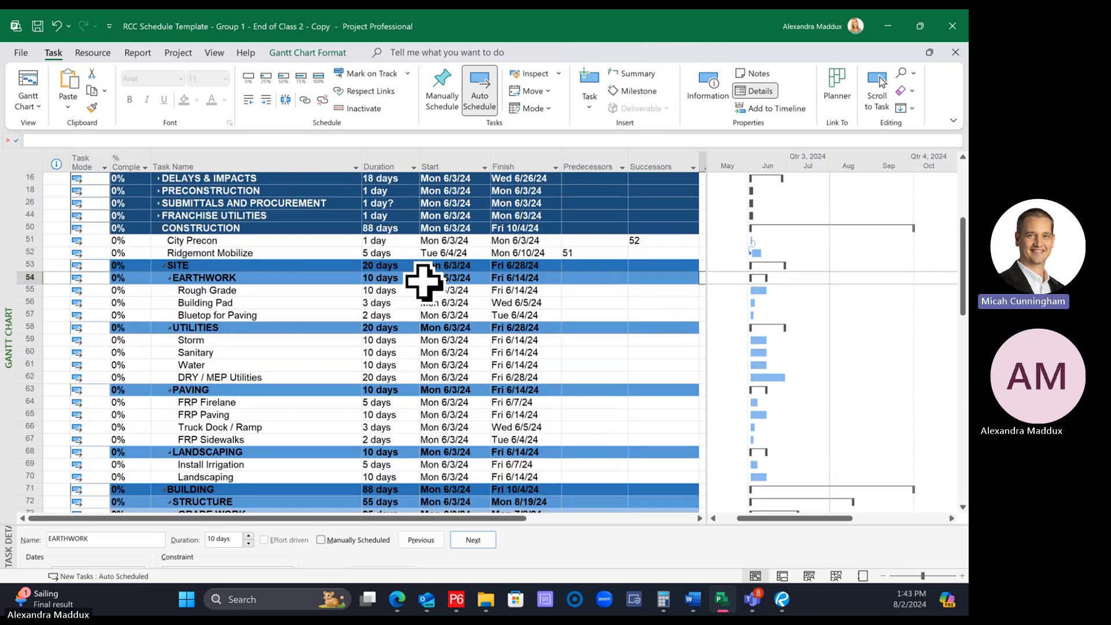
{"action": "left_click", "coordinate": [595, 250]}
{"action": "left_click", "coordinate": [649, 240]}
{"action": "key", "text": "Delete"}
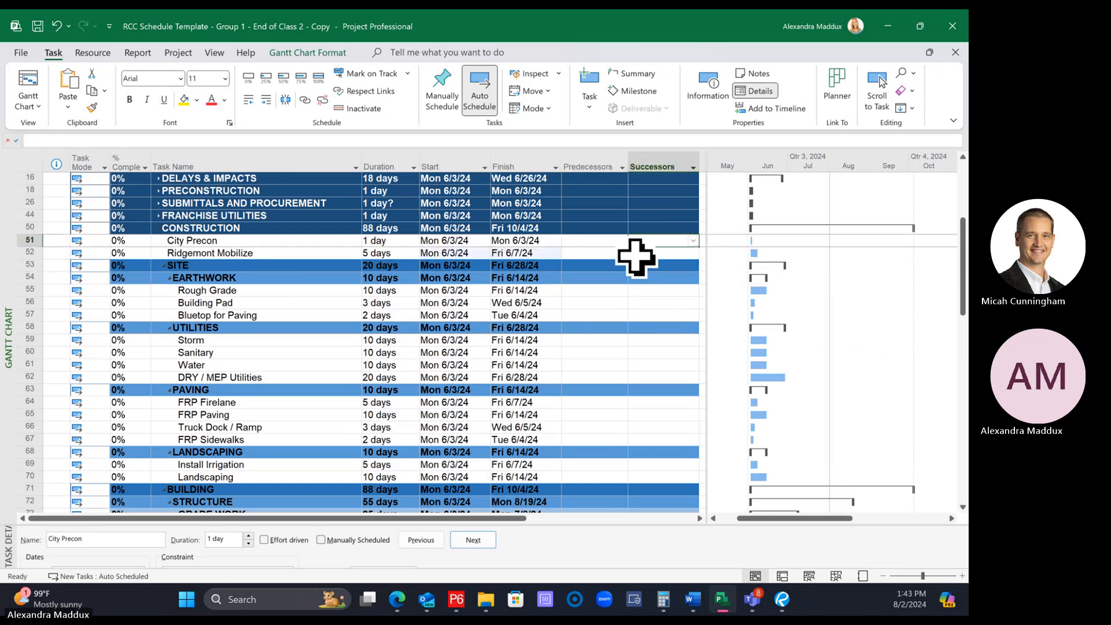
{"action": "left_click", "coordinate": [603, 252]}
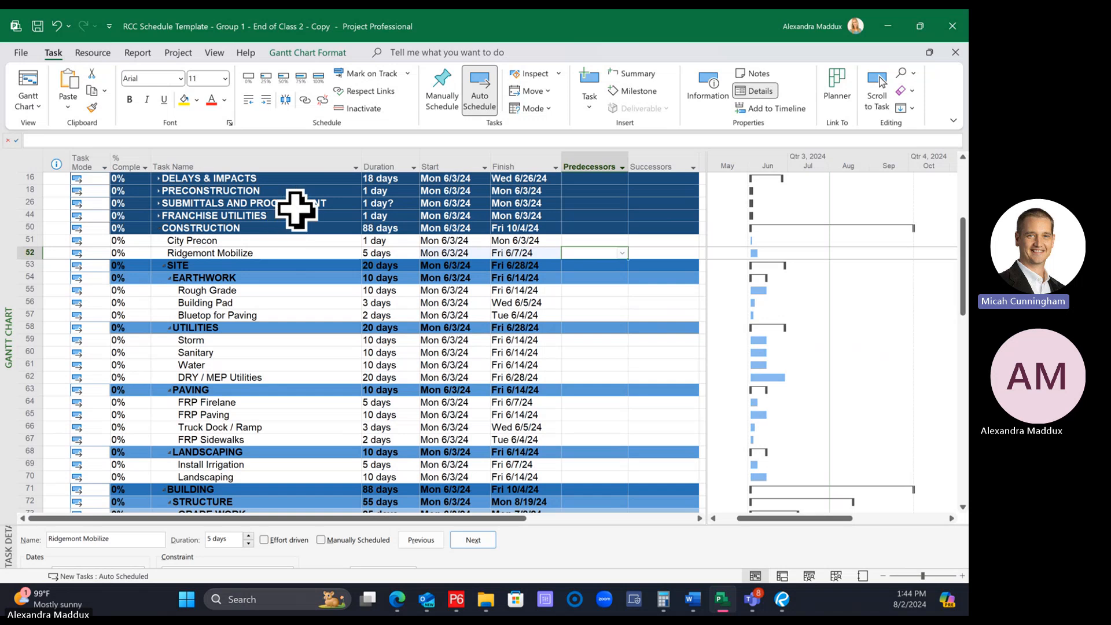
Select City Precon followed by Ridgemont Mobilize and link them, making City Precon the predecessor
{"action": "left_click", "coordinate": [245, 239]}
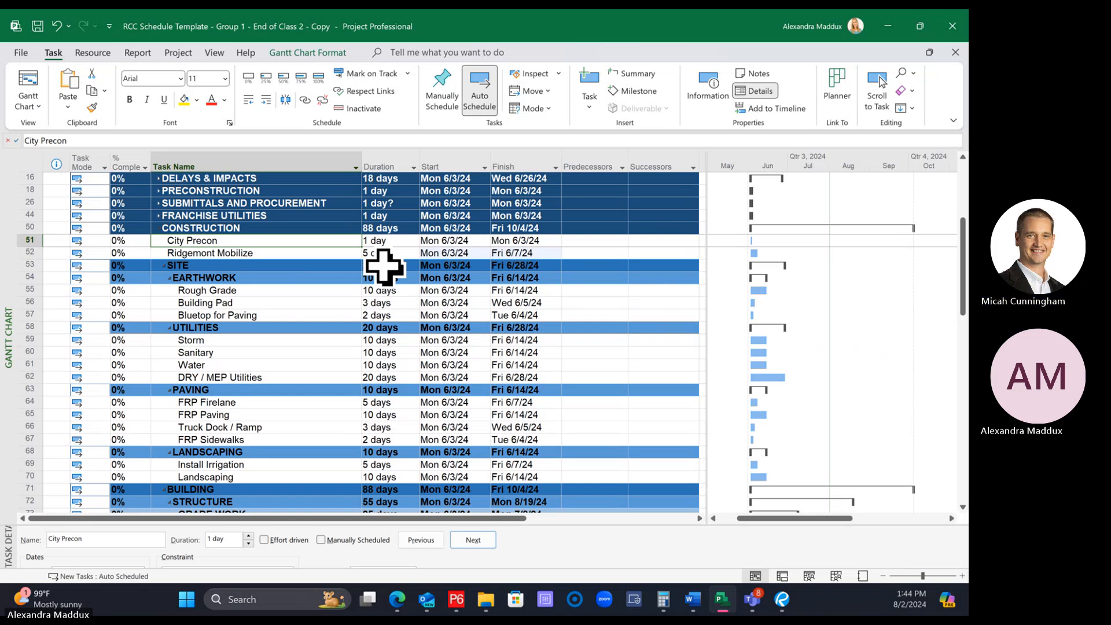
{"action": "left_click", "coordinate": [298, 253]}
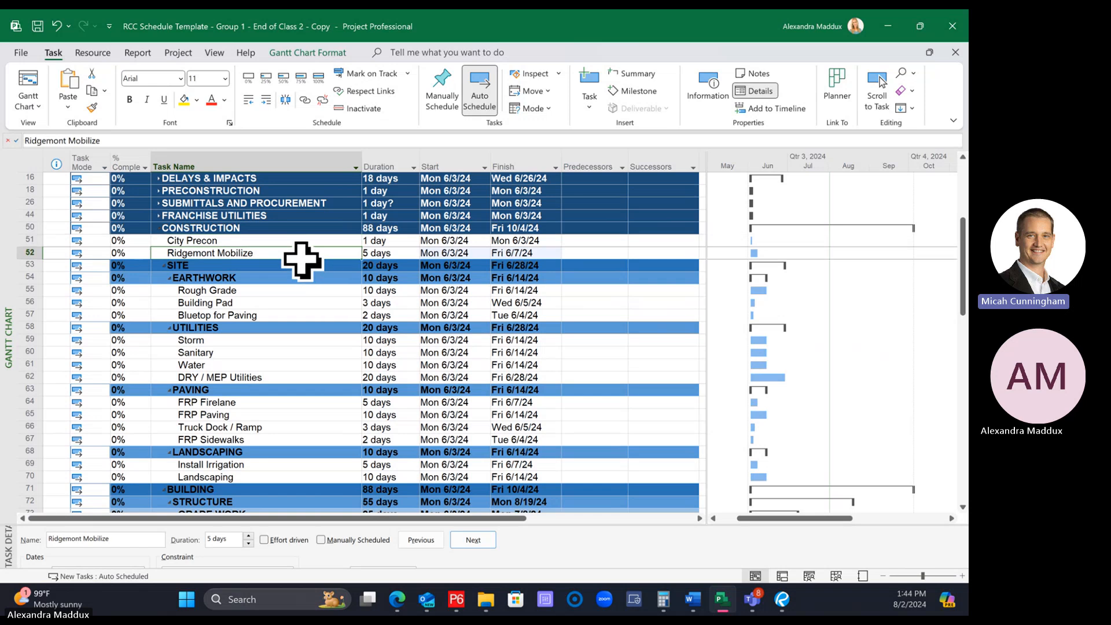
{"action": "left_click", "coordinate": [285, 241]}
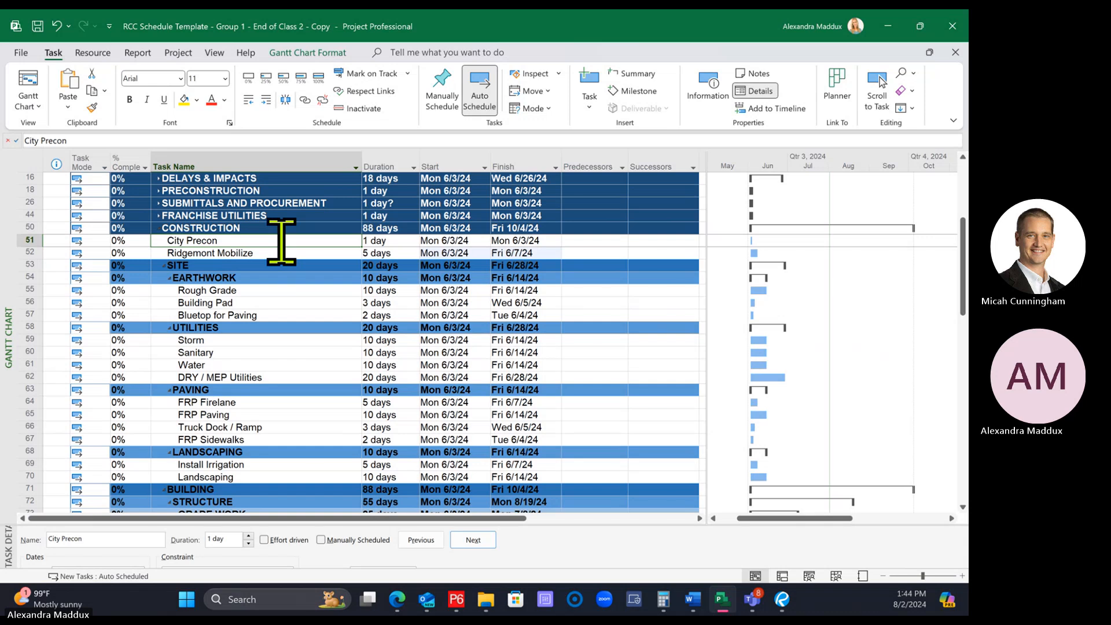
{"action": "left_click", "coordinate": [276, 251]}
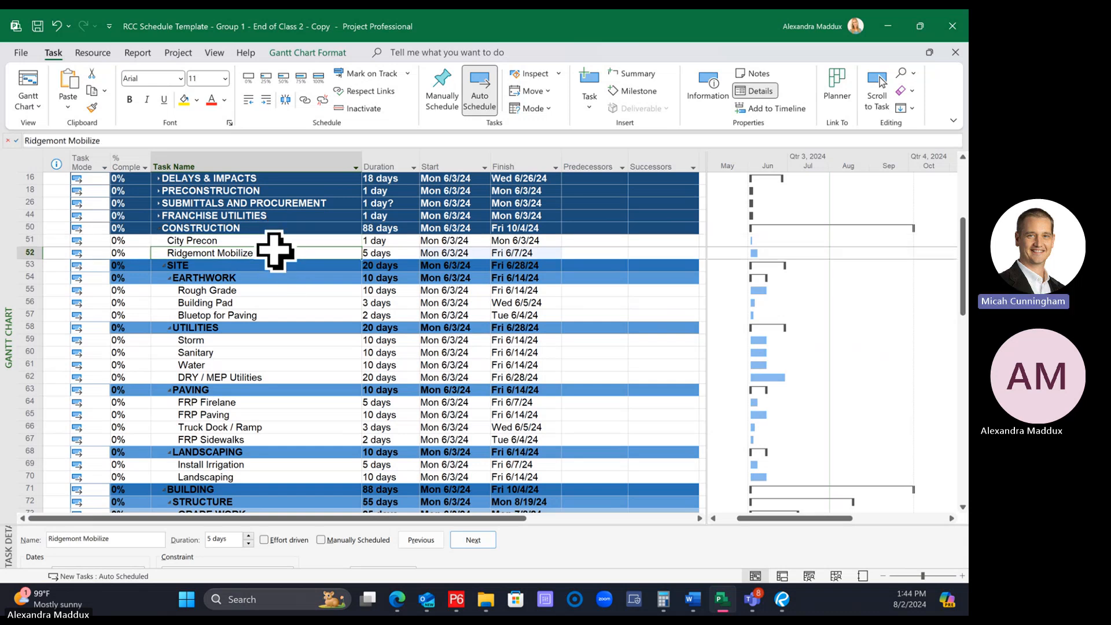
{"action": "left_click", "coordinate": [261, 240]}
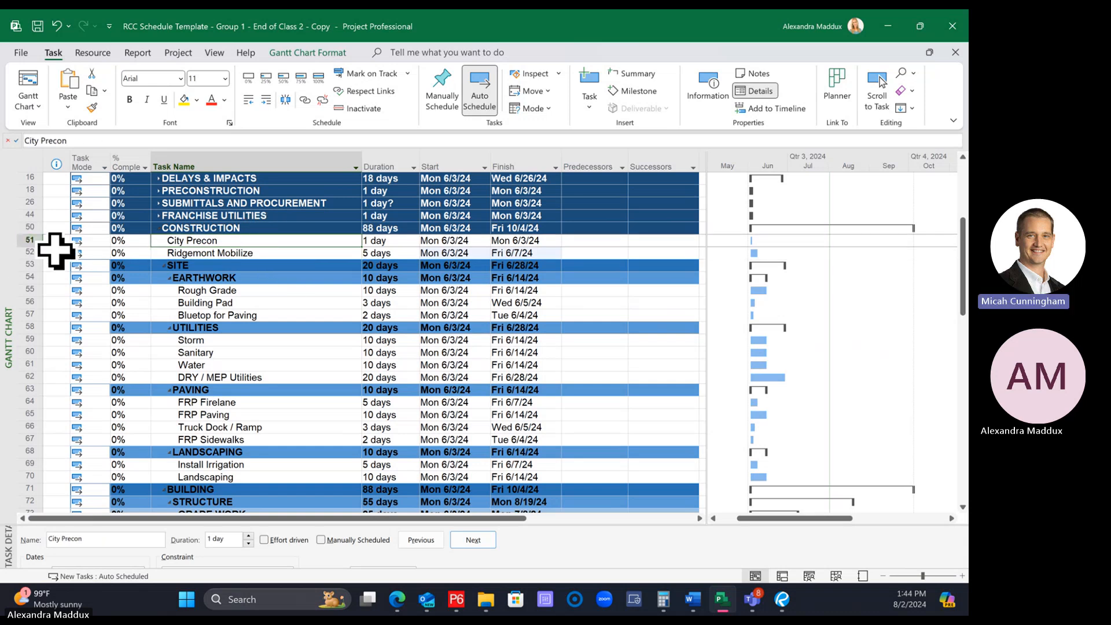
{"action": "left_click", "coordinate": [228, 253]}
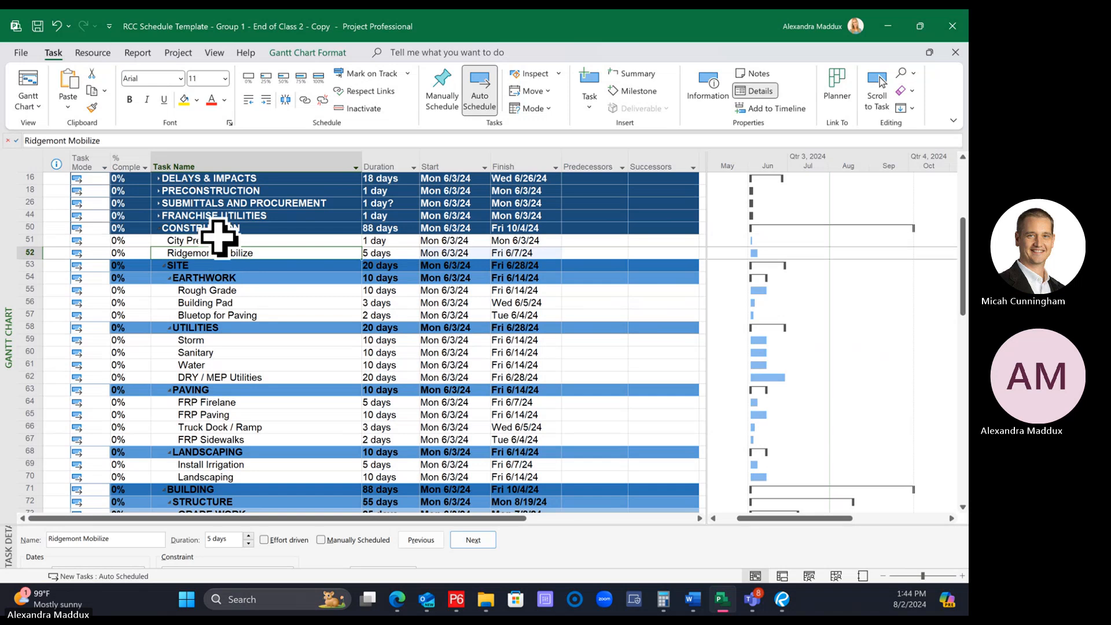
{"action": "left_click", "coordinate": [219, 238]}
{"action": "left_click", "coordinate": [230, 254]}
{"action": "left_click", "coordinate": [217, 241]}
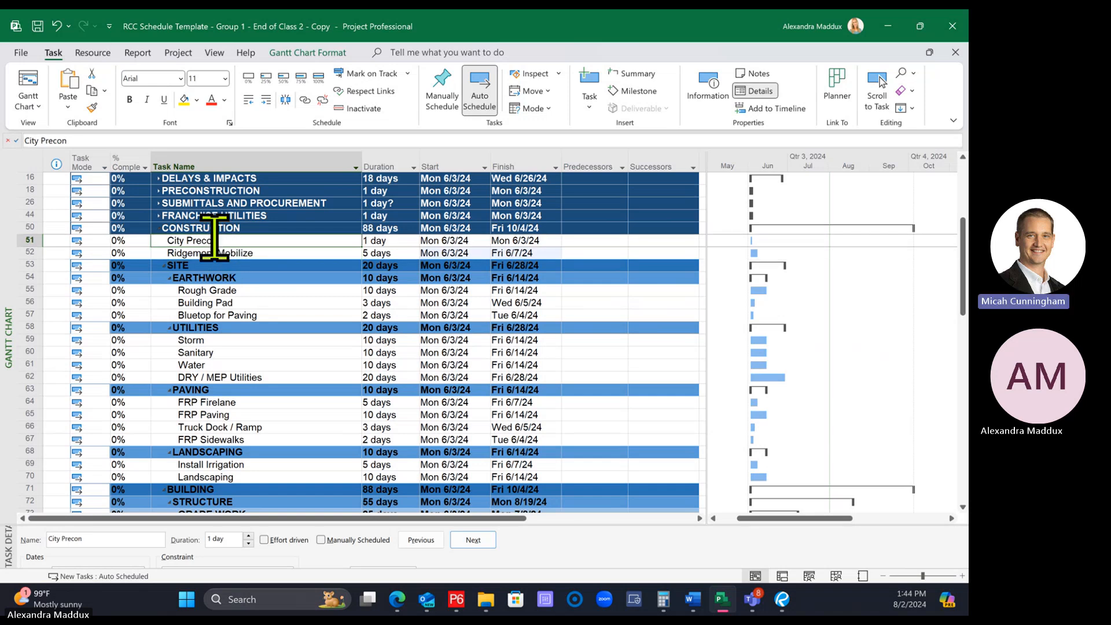
{"action": "left_click", "coordinate": [230, 253]}
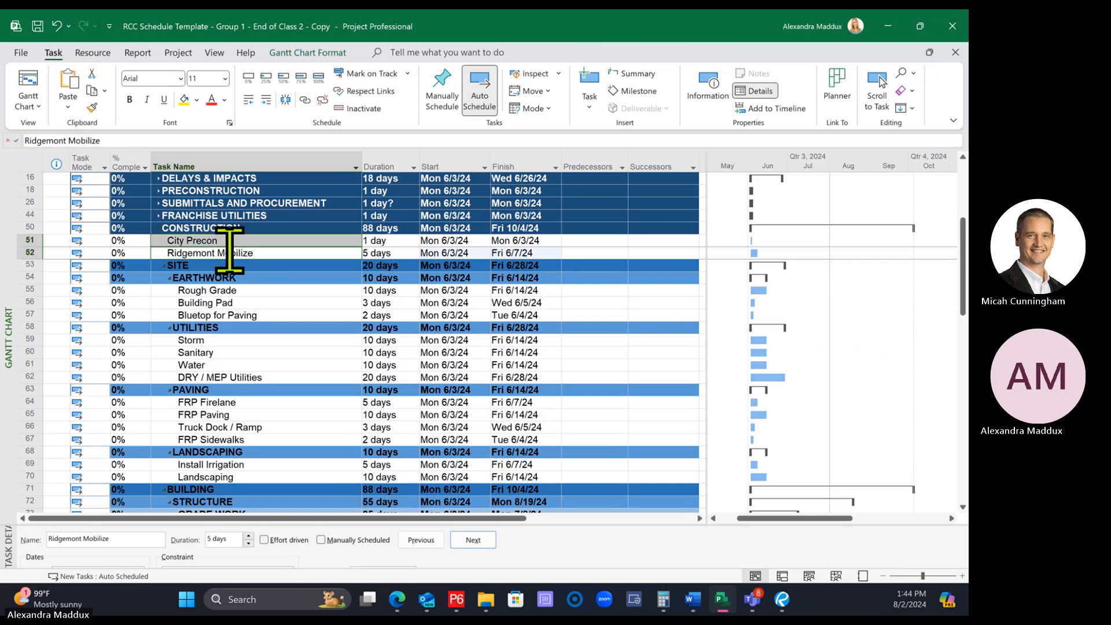
{"action": "left_click", "coordinate": [304, 100]}
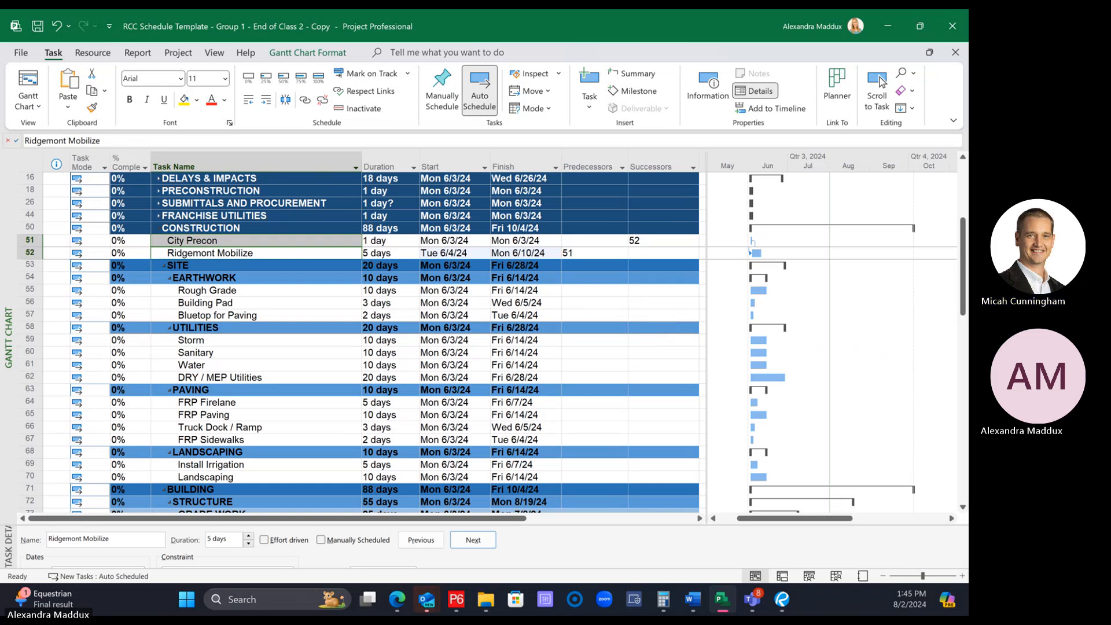
Select Ridgemont Mobilize followed by Rough Grade and link them, making Ridgemont Mobilize the predecessor
{"action": "left_click", "coordinate": [243, 279]}
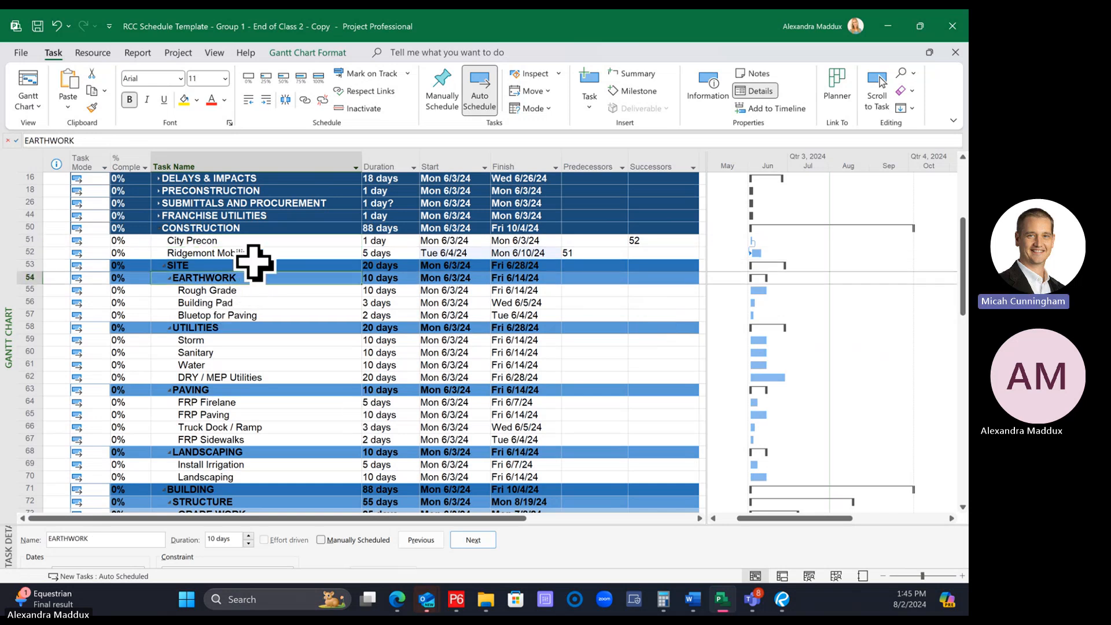
{"action": "left_click", "coordinate": [248, 253]}
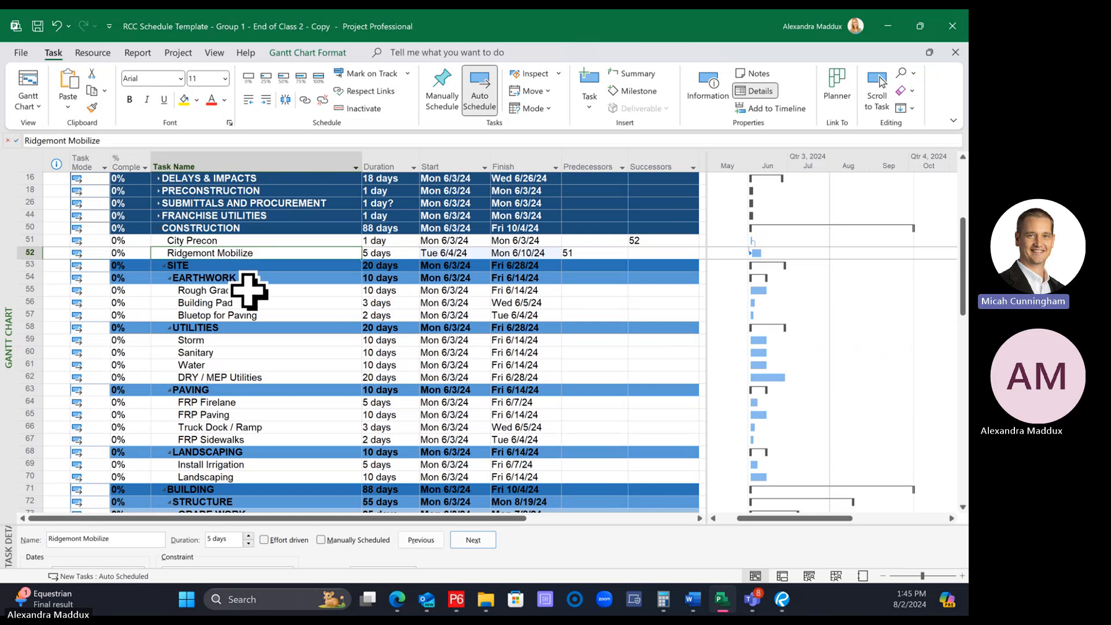
{"action": "left_click", "coordinate": [248, 291]}
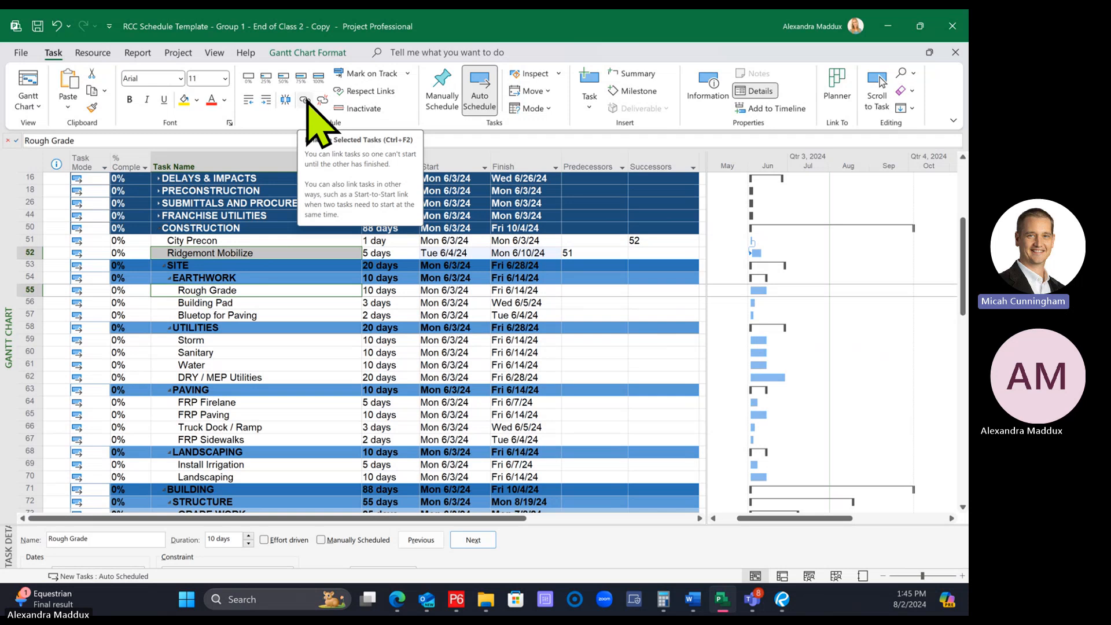
{"action": "left_click", "coordinate": [300, 340]}
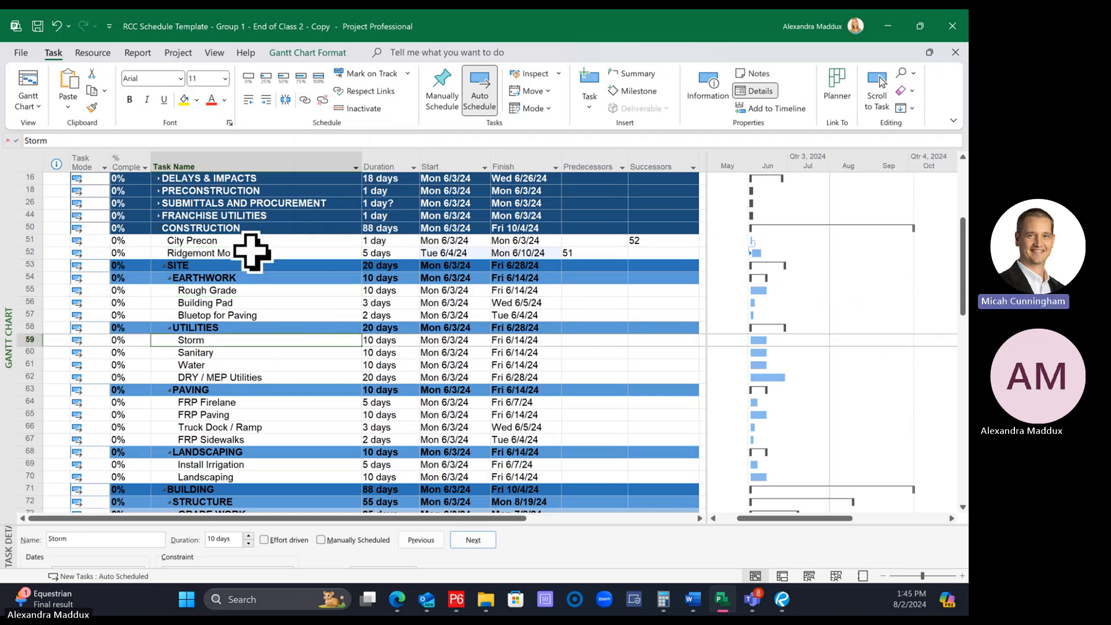
{"action": "left_click", "coordinate": [251, 253]}
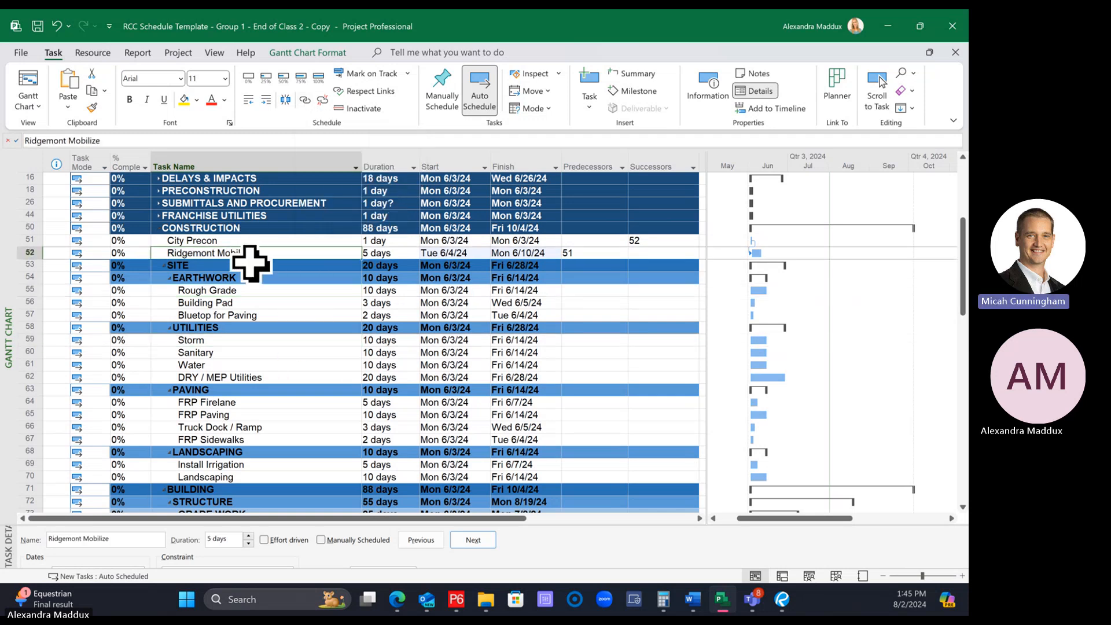
{"action": "left_click", "coordinate": [220, 291], "text": "ctrl"}
{"action": "left_click", "coordinate": [305, 102]}
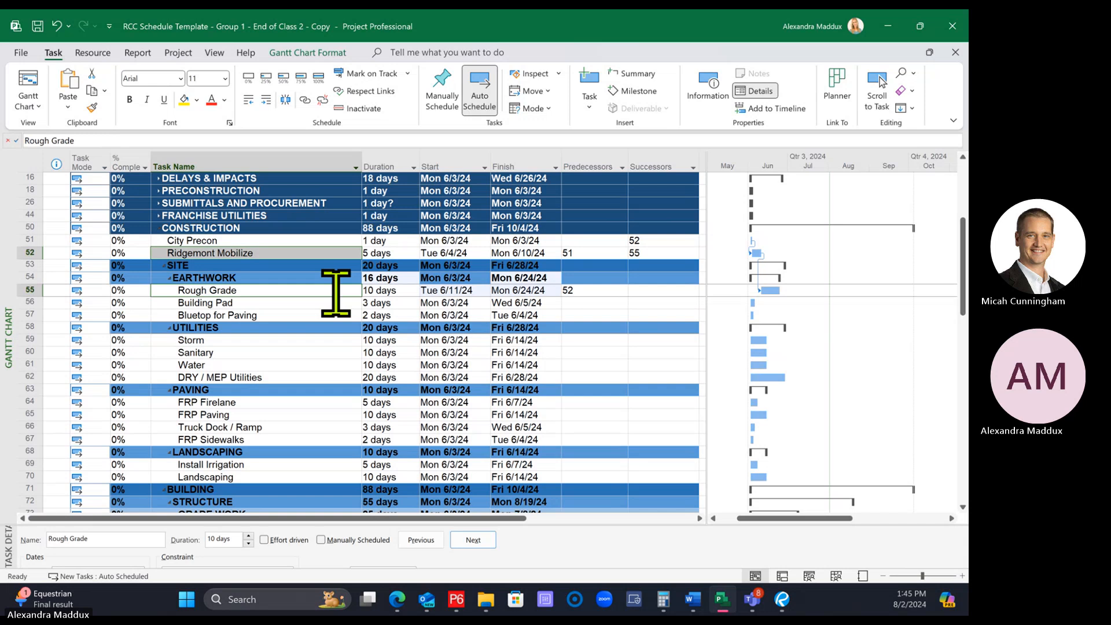
{"action": "left_click", "coordinate": [280, 315]}
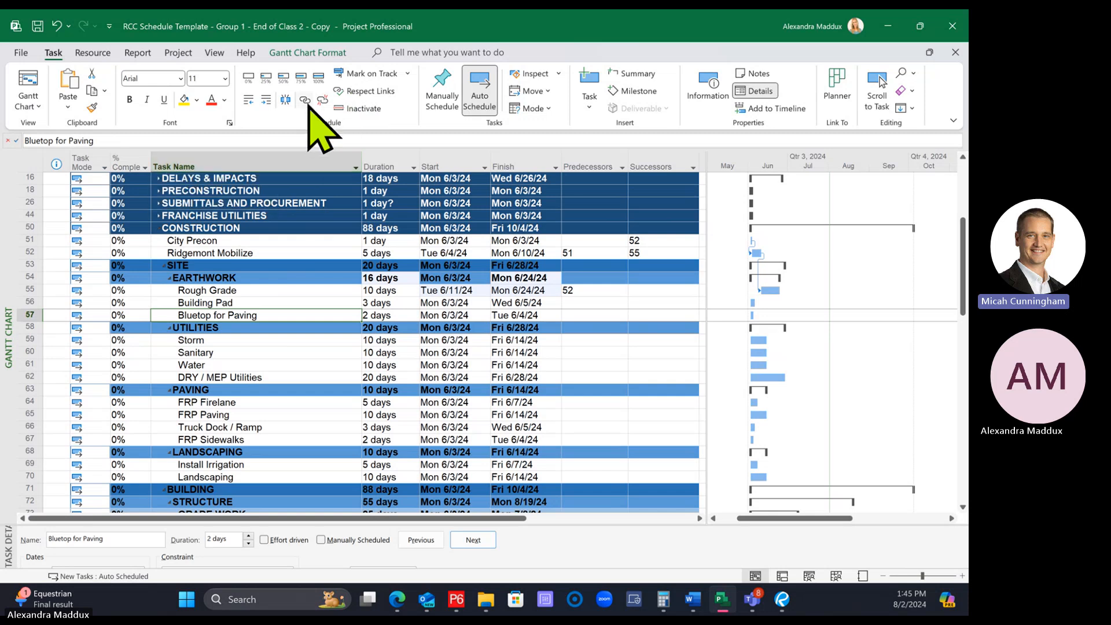
{"action": "left_click", "coordinate": [268, 302]}
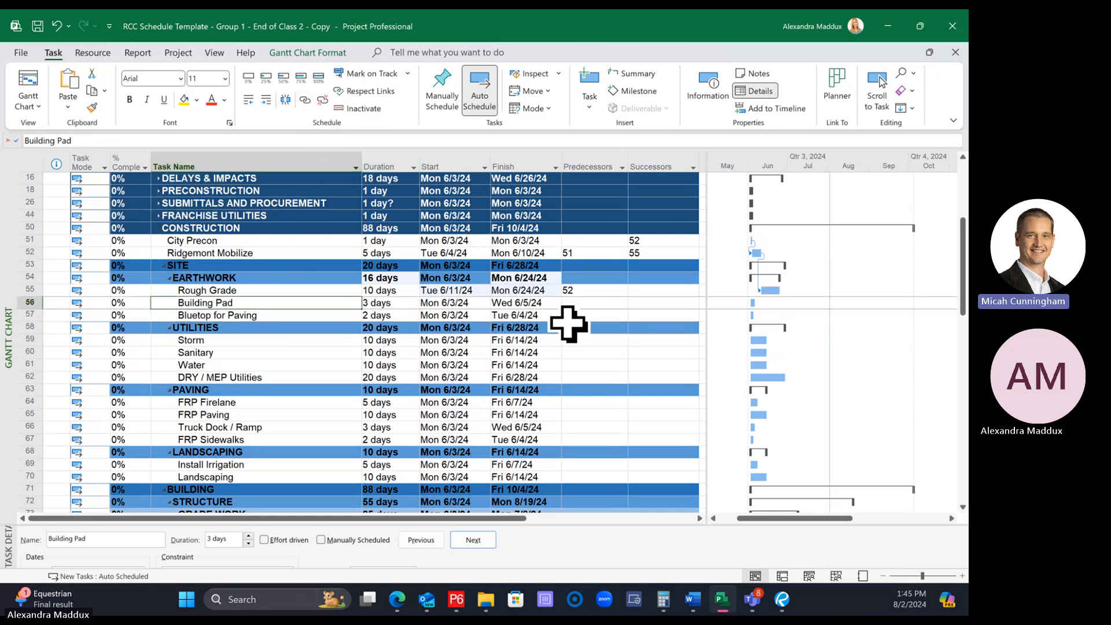
{"action": "left_click", "coordinate": [605, 303]}
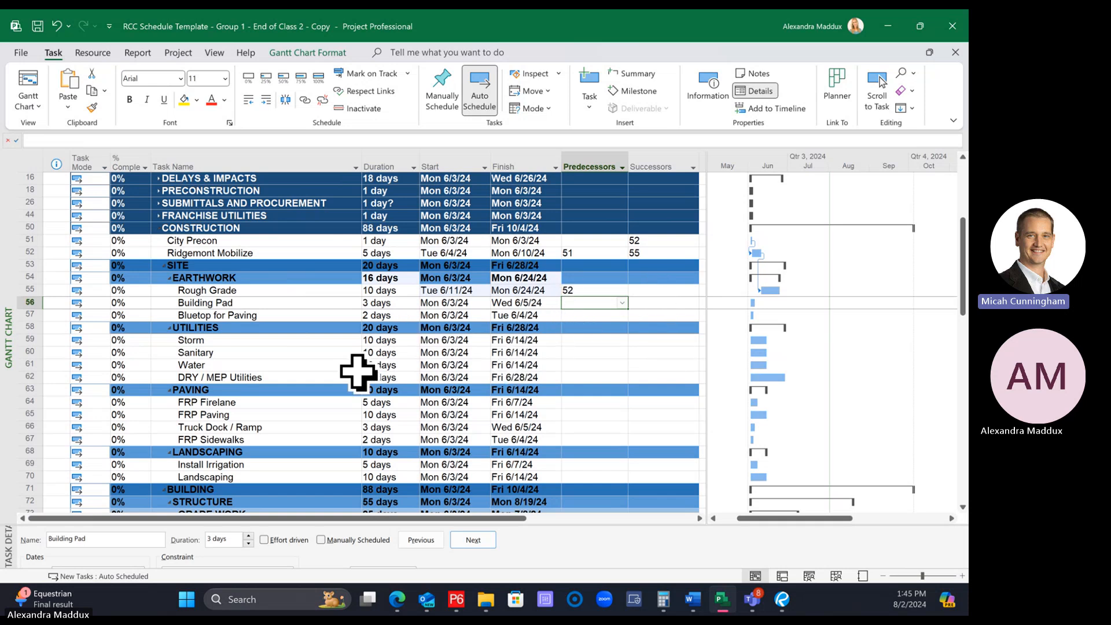
{"action": "left_click", "coordinate": [255, 303]}
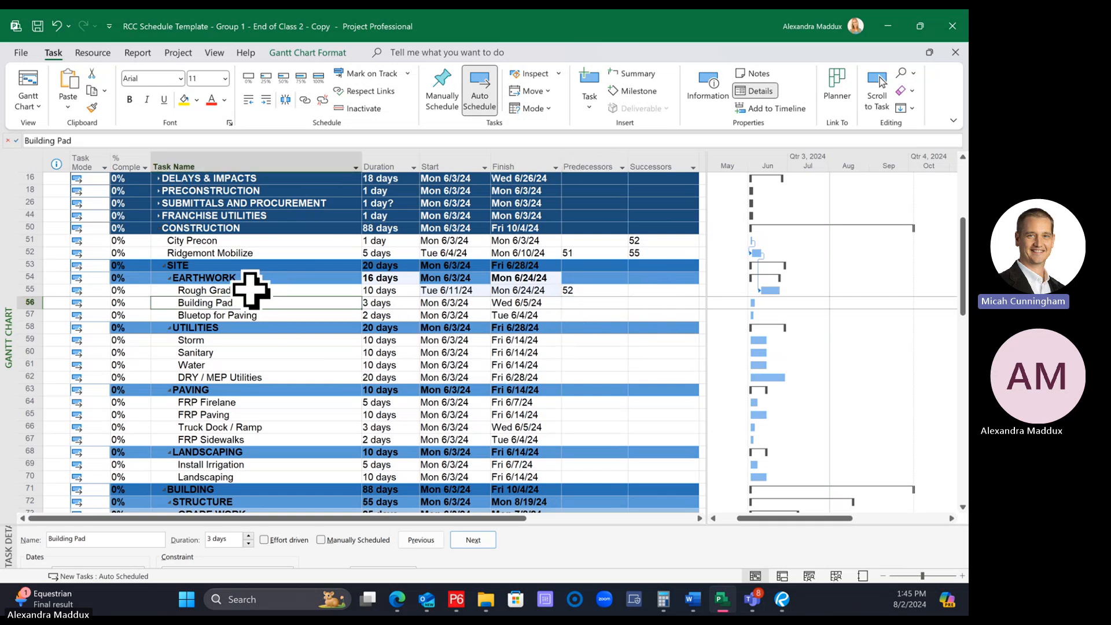
{"action": "left_click", "coordinate": [589, 303]}
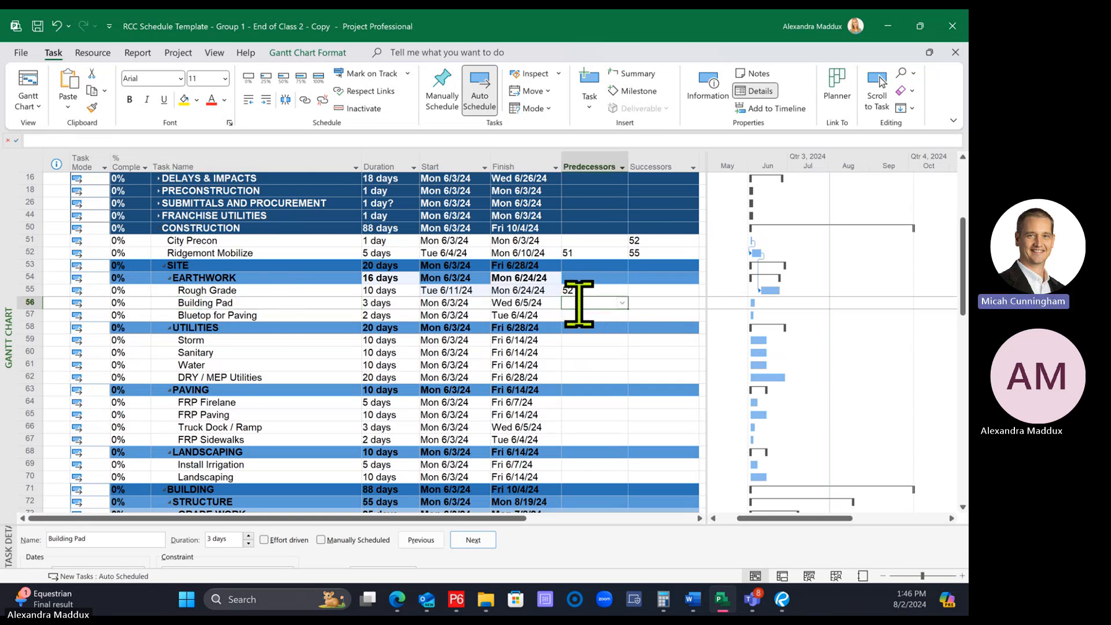
{"action": "left_click", "coordinate": [16, 288]}
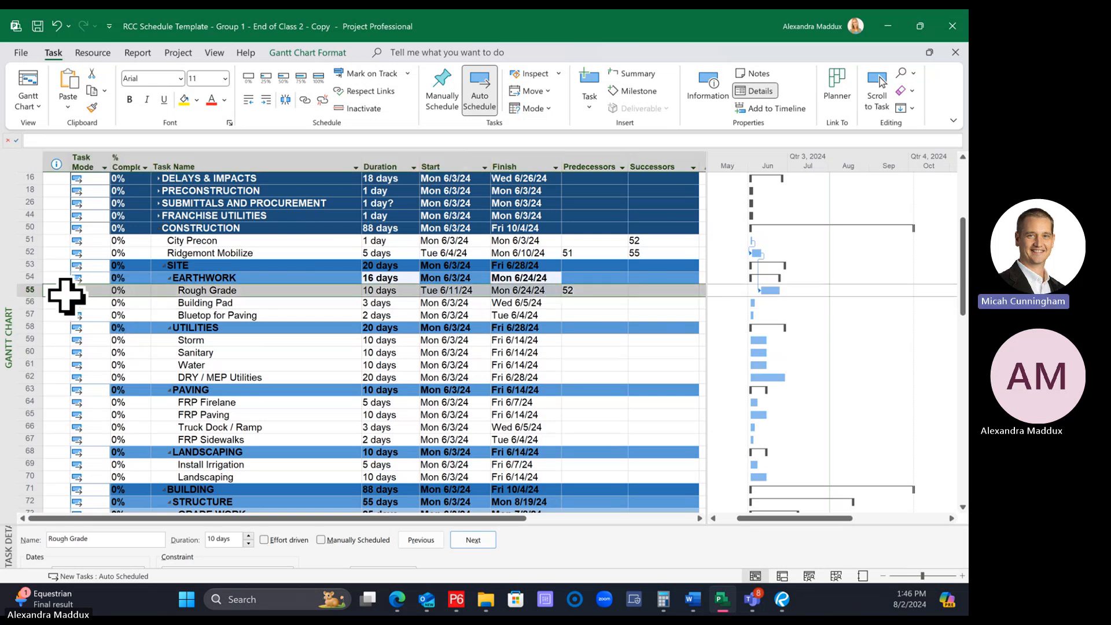
{"action": "left_click", "coordinate": [19, 302]}
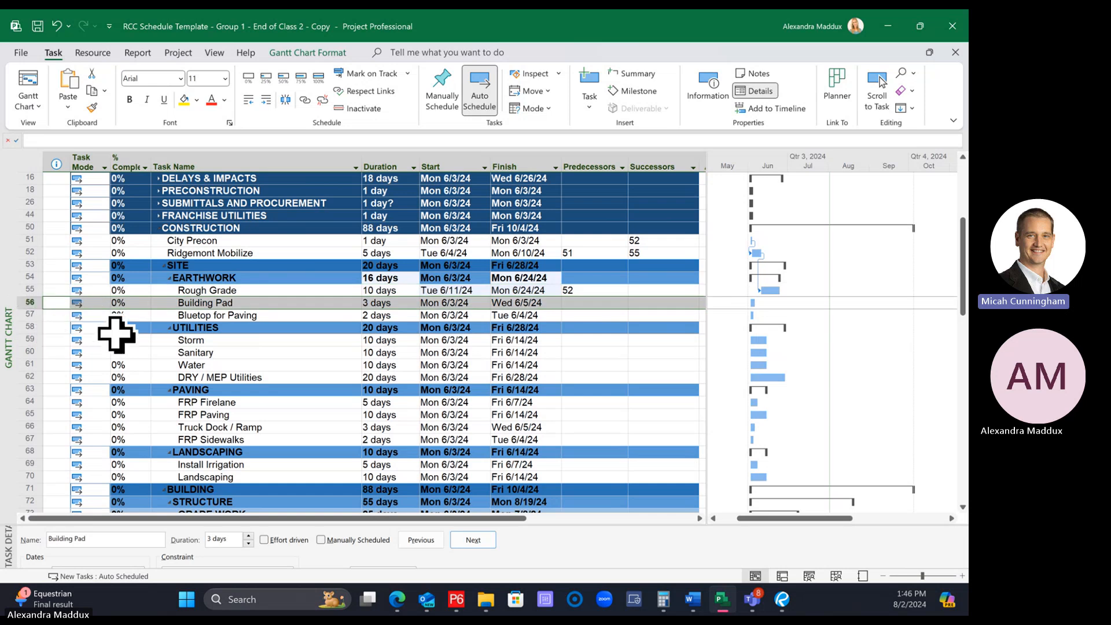
{"action": "left_click", "coordinate": [173, 290]}
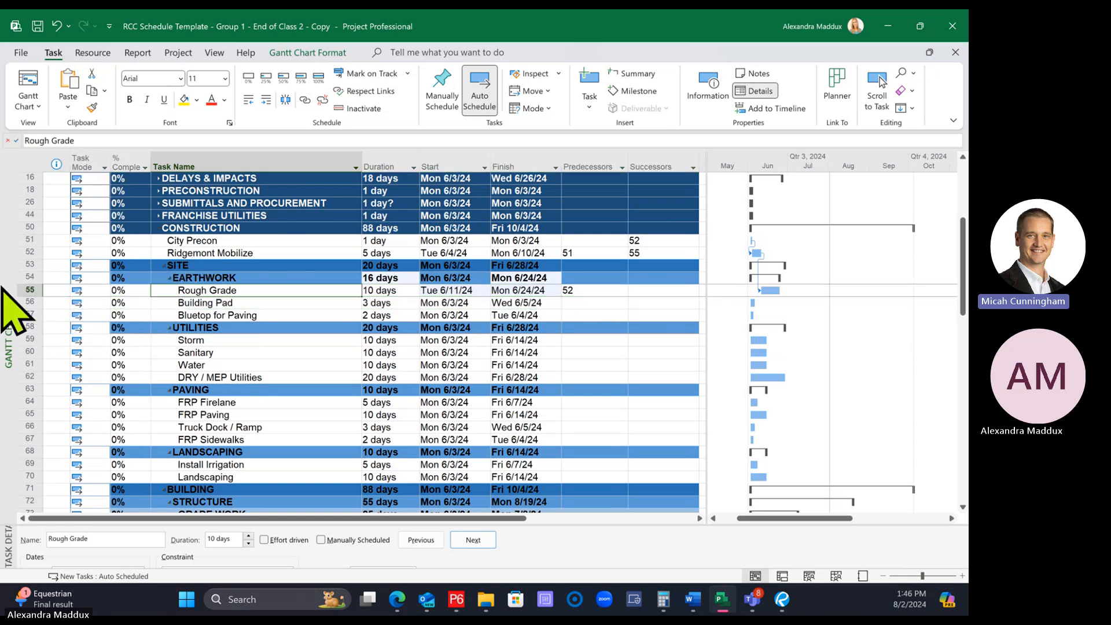
{"action": "left_click", "coordinate": [20, 291]}
{"action": "left_click", "coordinate": [23, 303]}
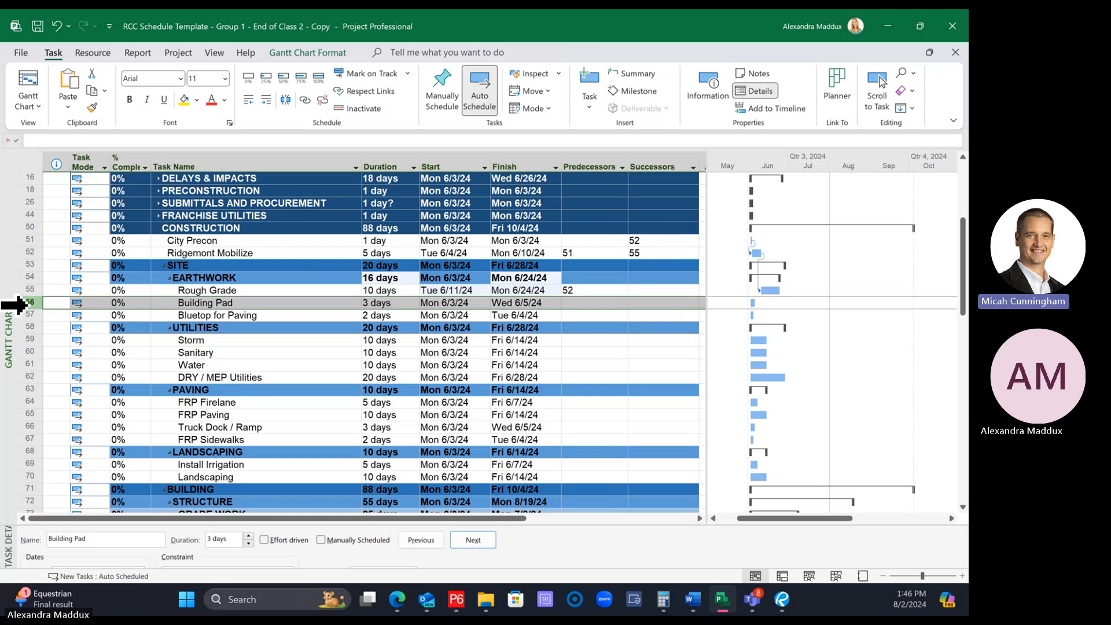
{"action": "left_click", "coordinate": [590, 304]}
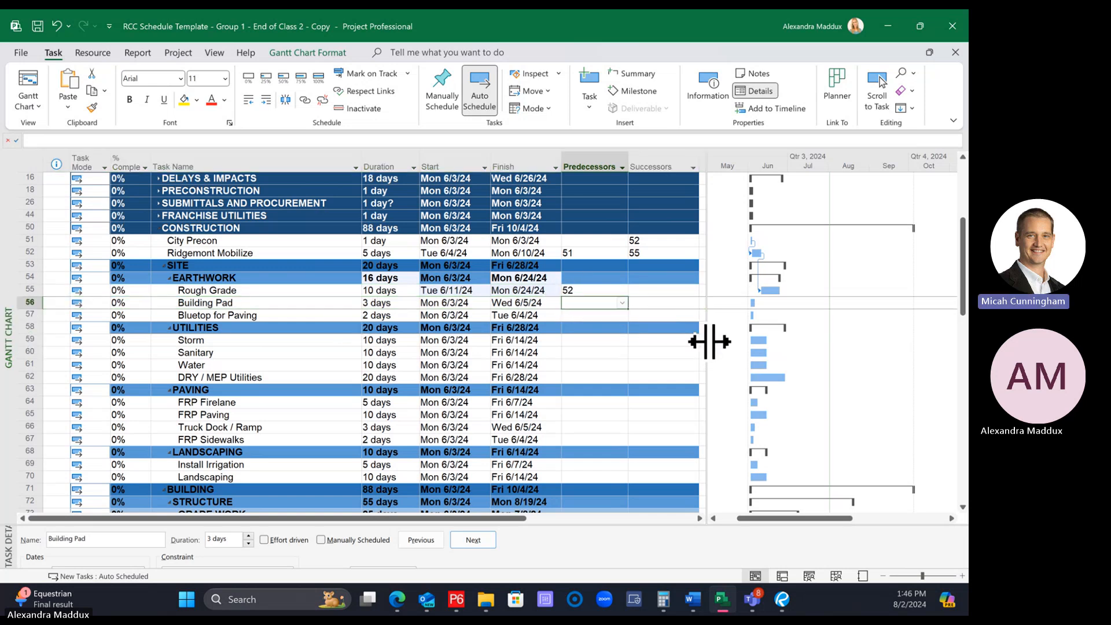
{"action": "type", "text": "55"}
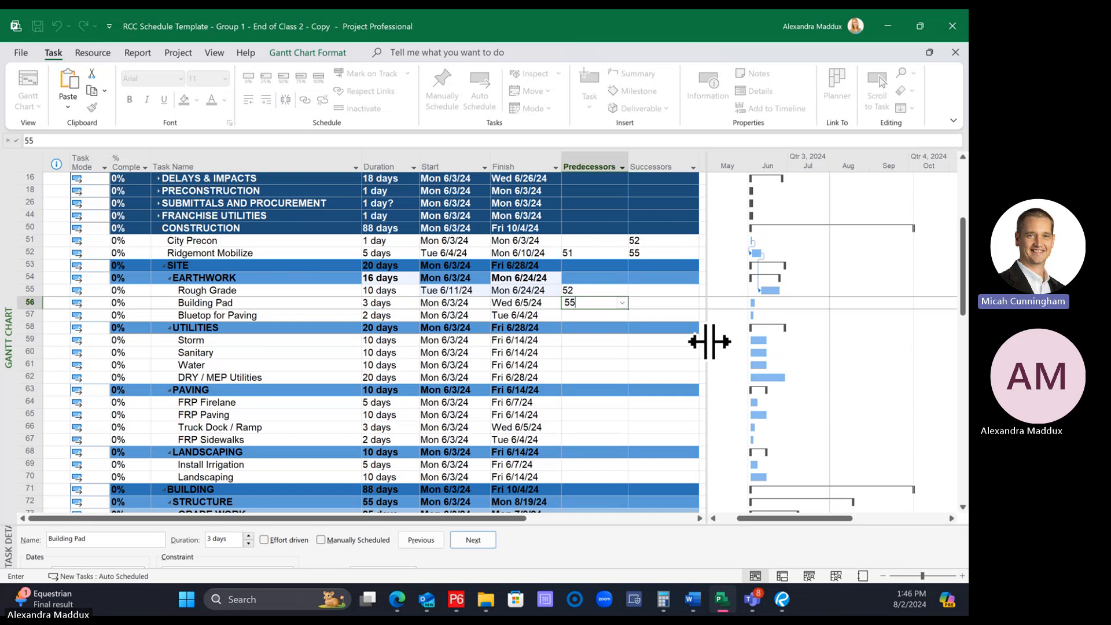
{"action": "key", "text": "Escape"}
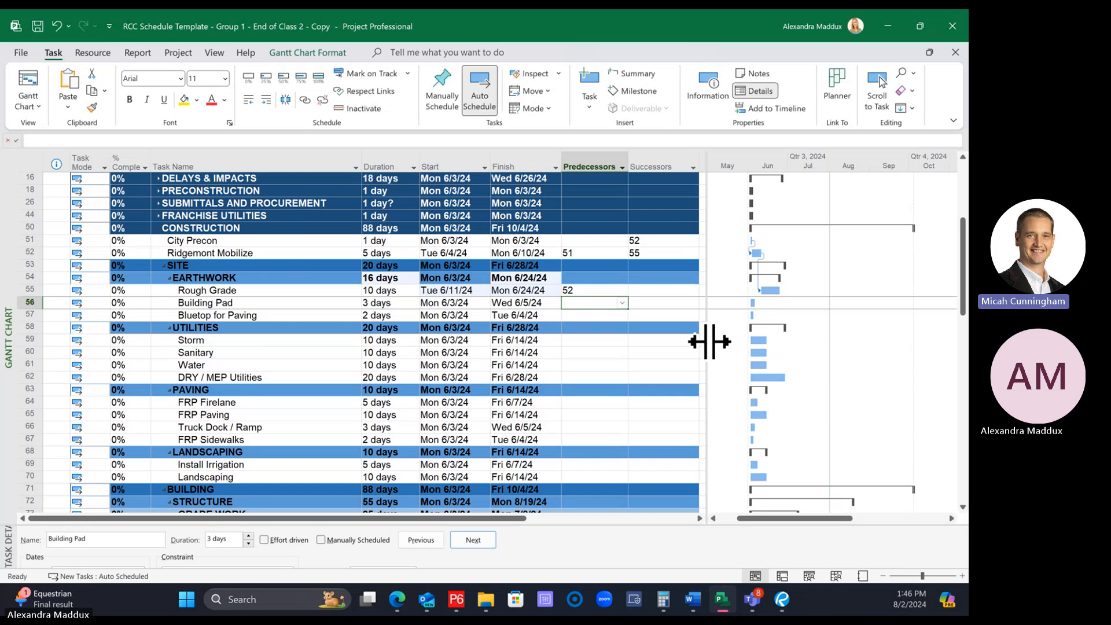
Set task 55, Rough Grade, as the predecessor of Building Pad
{"action": "left_click", "coordinate": [664, 293]}
{"action": "left_click", "coordinate": [595, 302]}
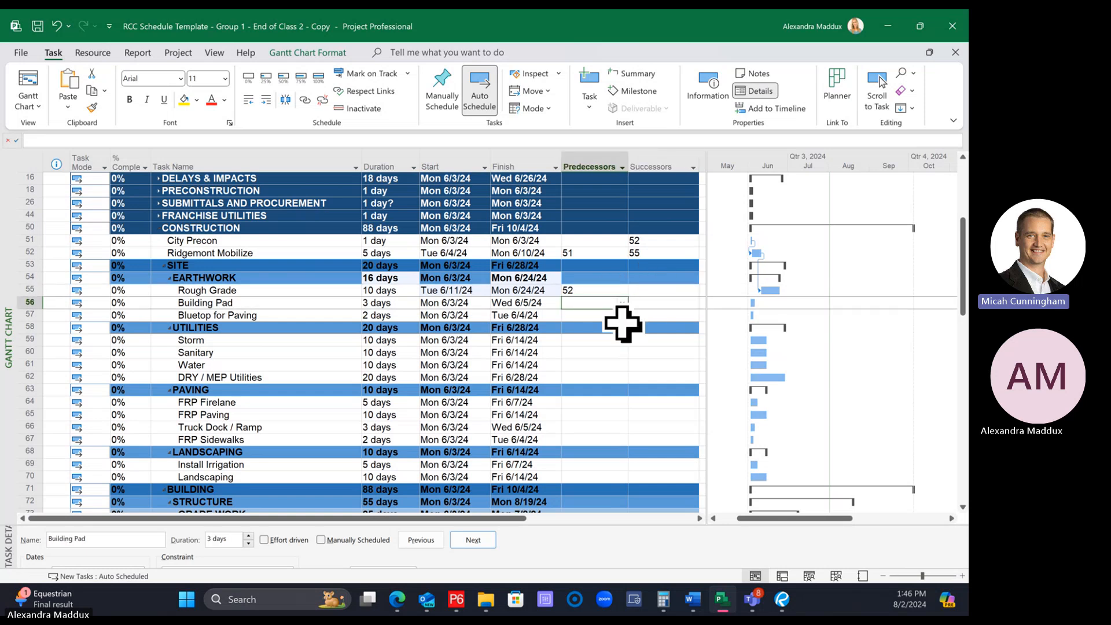
{"action": "left_click", "coordinate": [582, 300]}
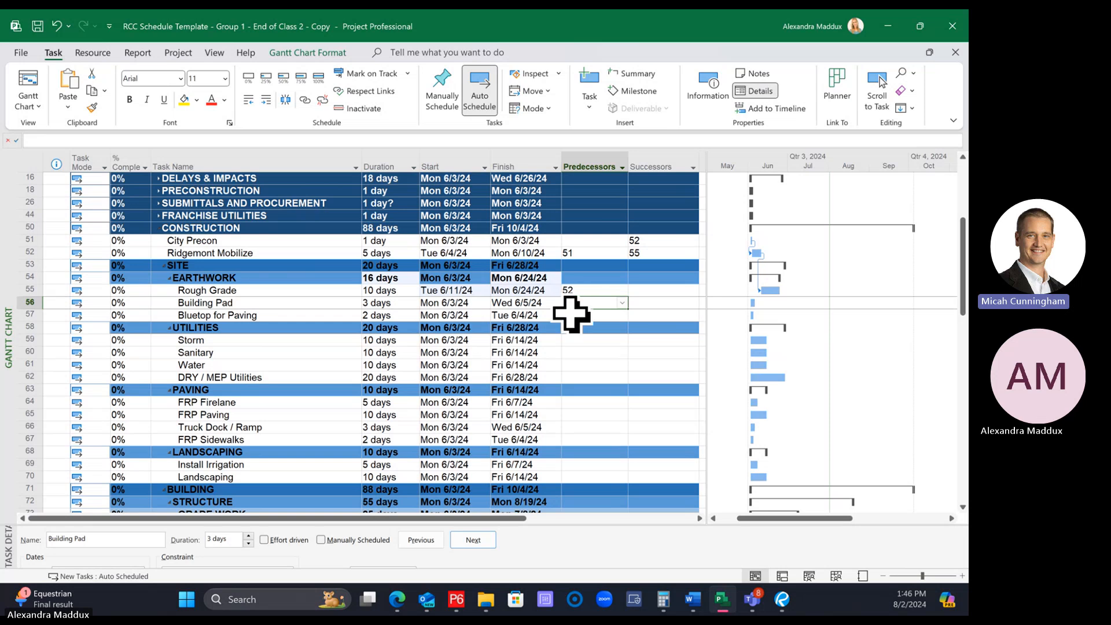
{"action": "left_click", "coordinate": [649, 350]}
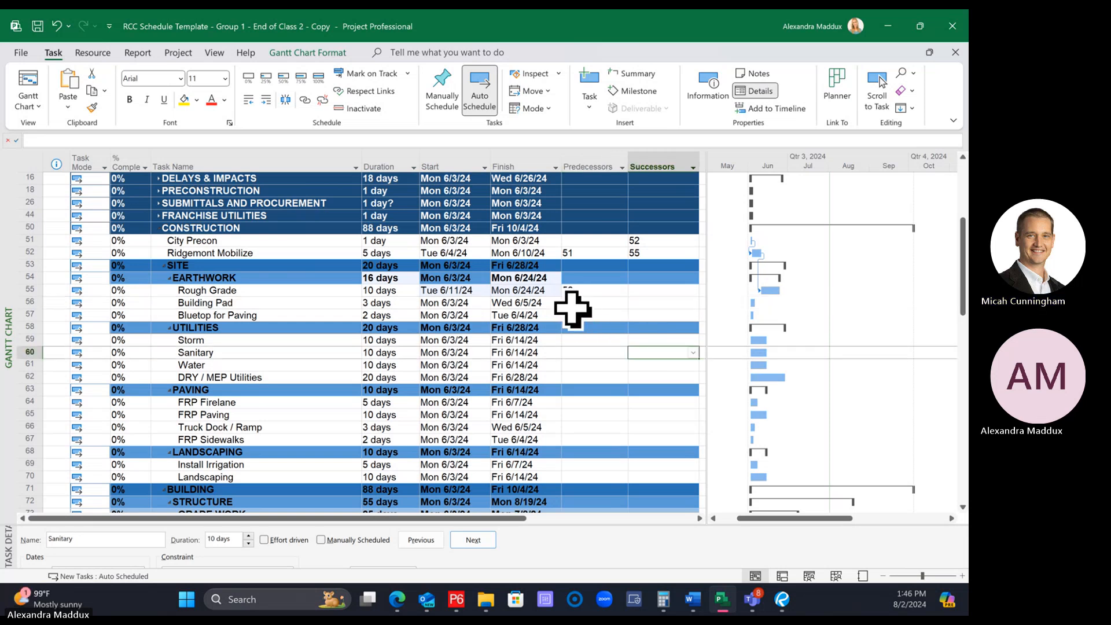
{"action": "left_click", "coordinate": [576, 303]}
{"action": "type", "text": "5"}
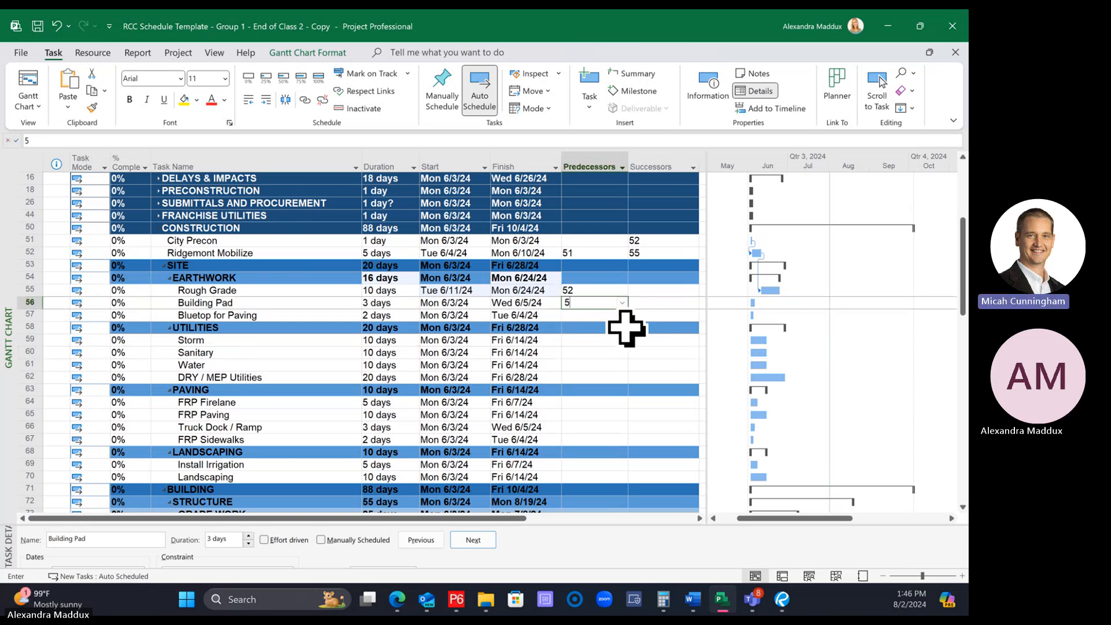
{"action": "type", "text": "5"}
{"action": "key", "text": "Return"}
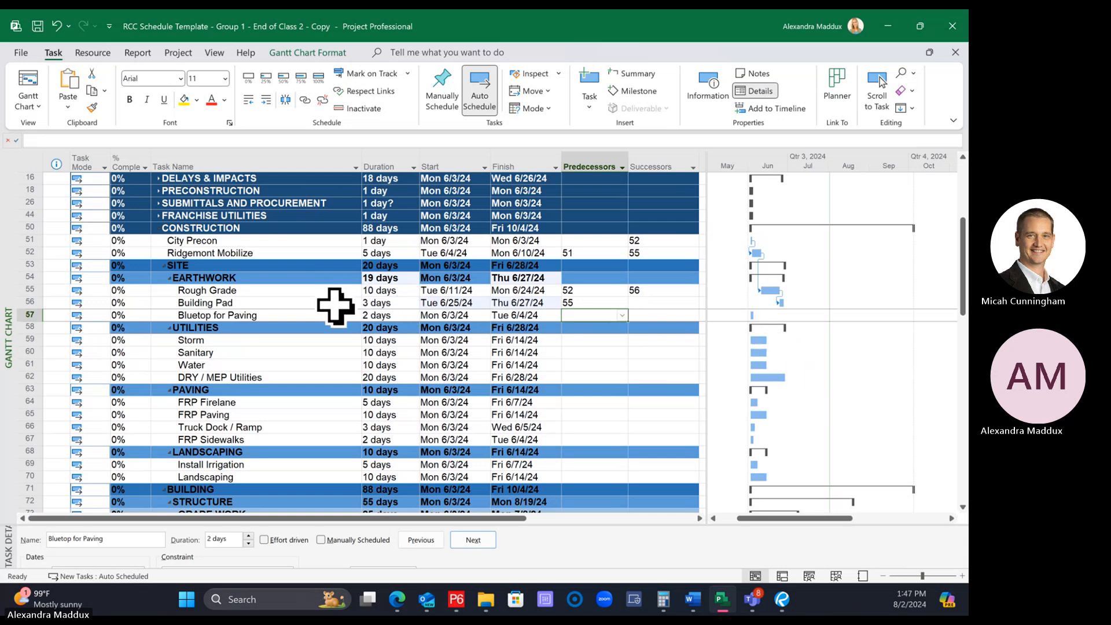
{"action": "left_click", "coordinate": [599, 301]}
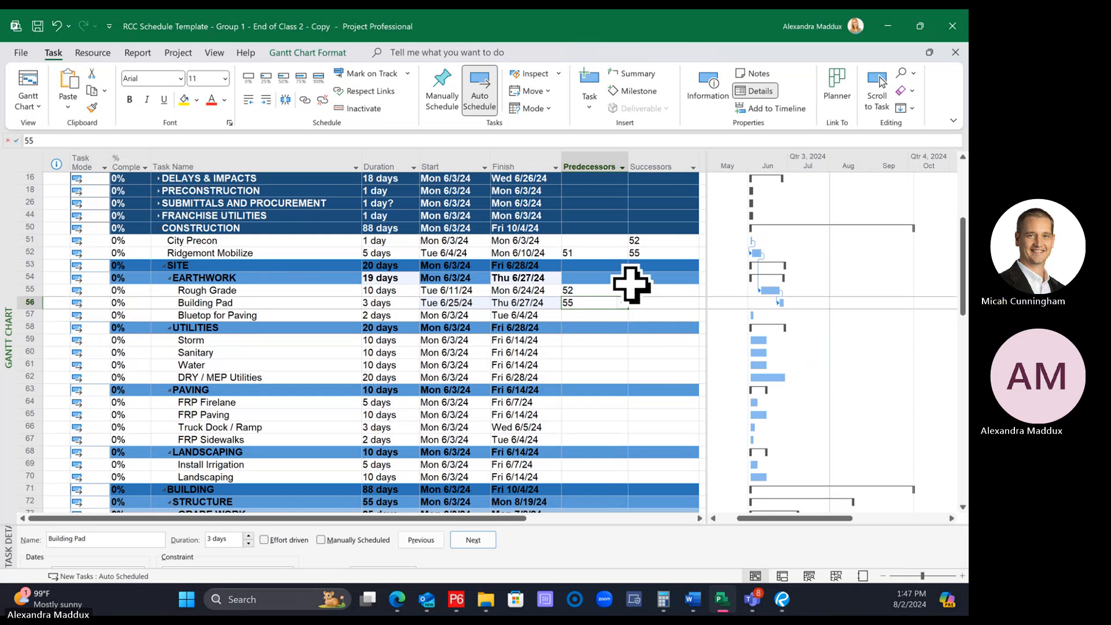
{"action": "left_click", "coordinate": [607, 328]}
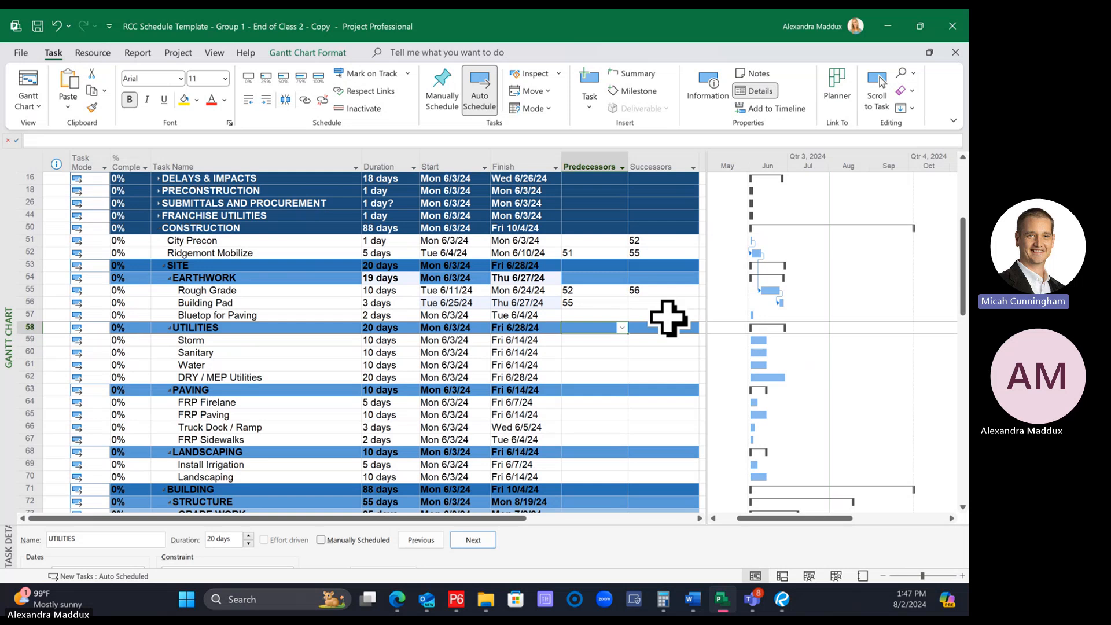
{"action": "left_click_drag", "start_coordinate": [657, 290], "coordinate": [665, 305]}
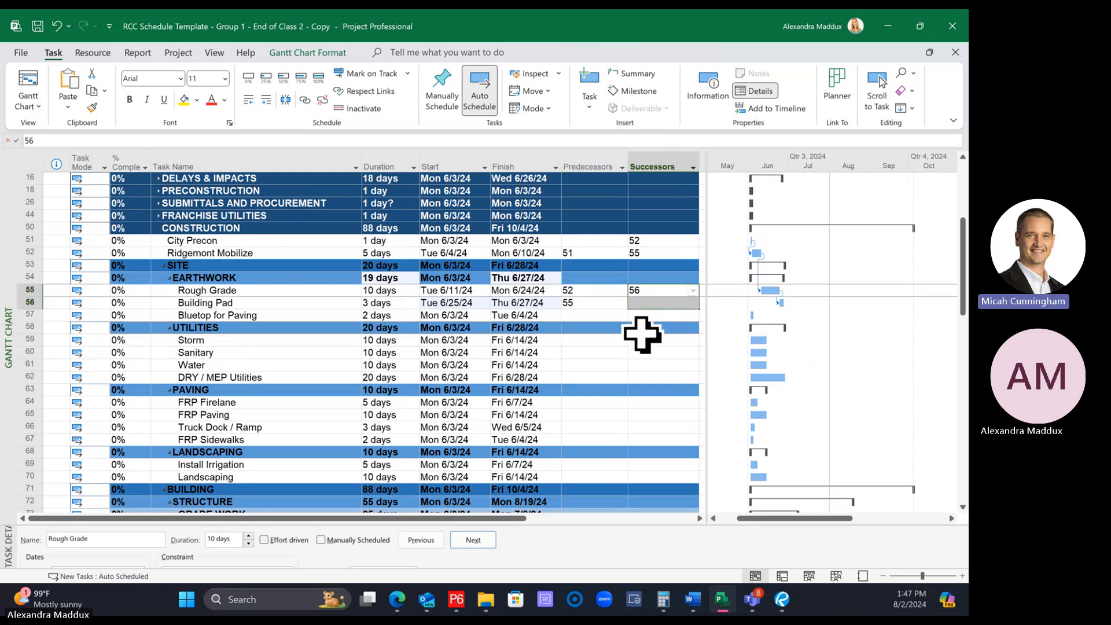
{"action": "type", "text": "56"}
{"action": "left_click", "coordinate": [660, 318]}
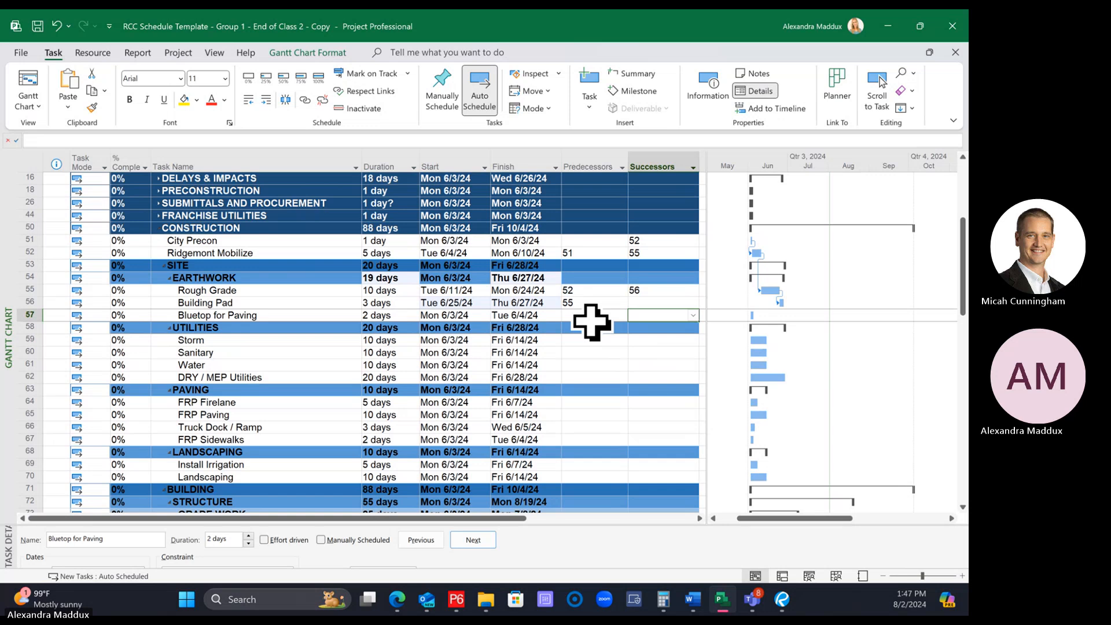
Select Building Pad followed by Bluetop for Paving and link them, making Building Pad the predecessor
{"action": "left_click", "coordinate": [266, 303]}
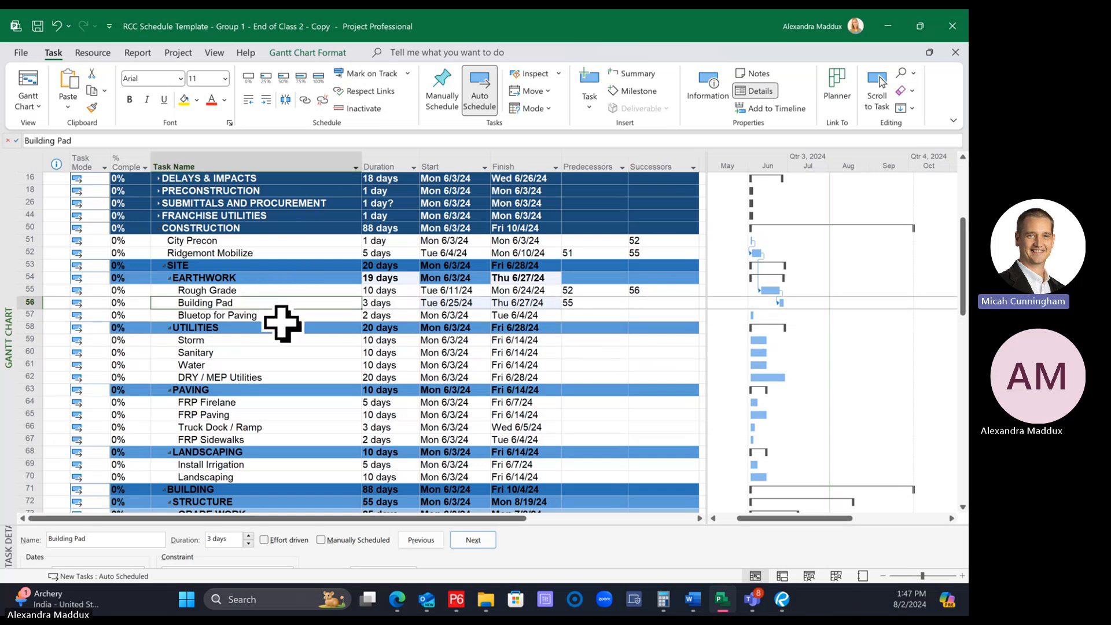
{"action": "left_click_drag", "start_coordinate": [298, 341], "coordinate": [347, 353]}
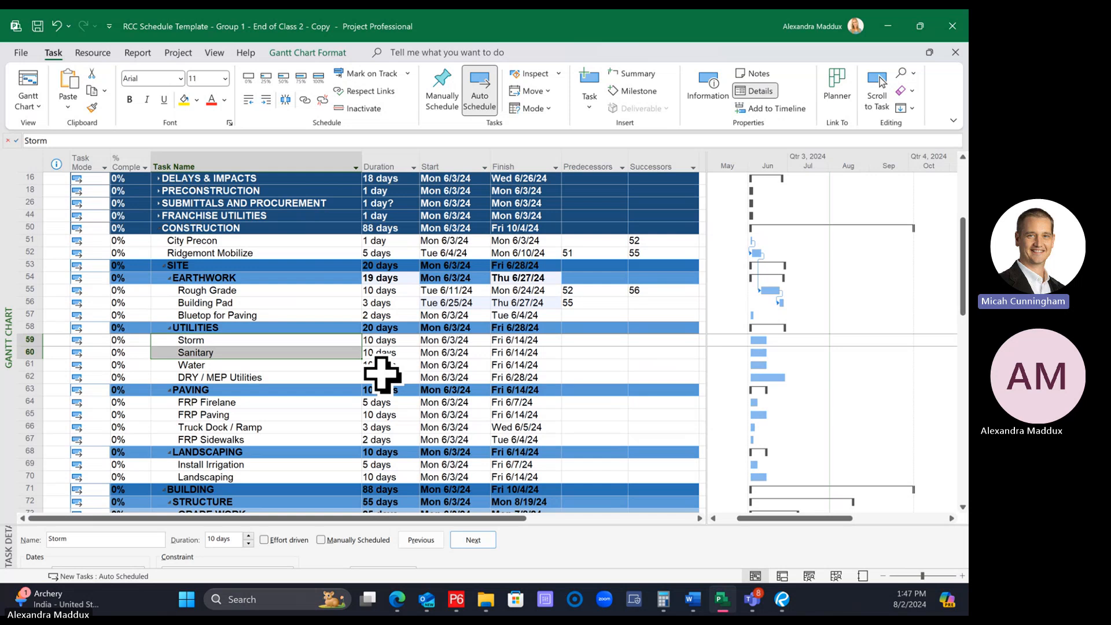
{"action": "left_click", "coordinate": [222, 301]}
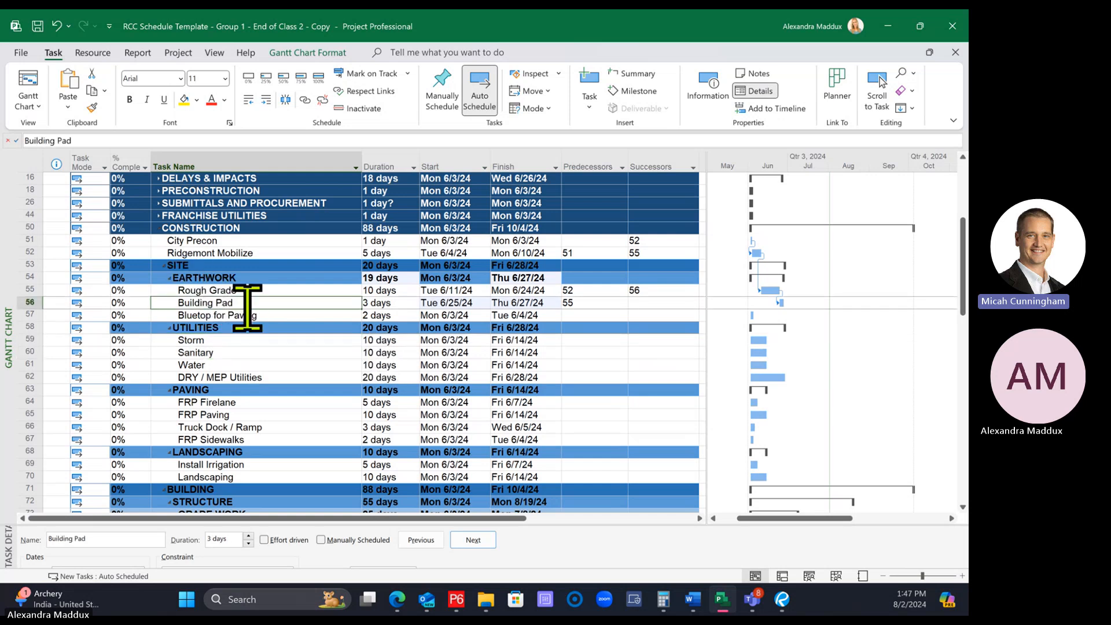
{"action": "left_click", "coordinate": [232, 315], "text": "ctrl"}
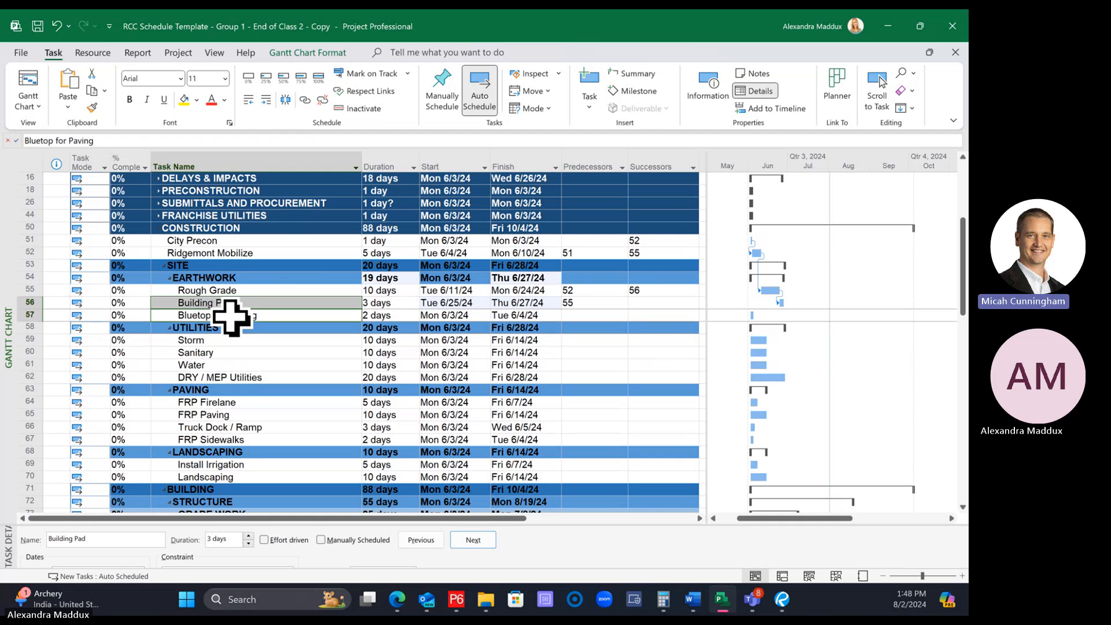
{"action": "left_click", "coordinate": [304, 100]}
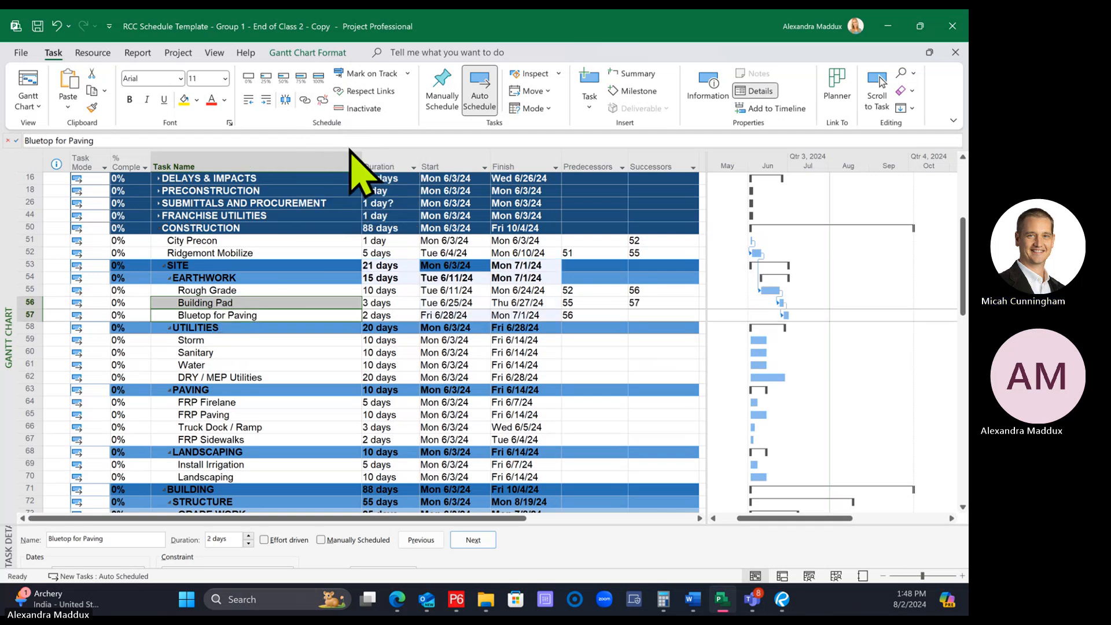
Undo the link between Building Pad and Bluetop for Paving and select Bluetop for Paving's empty predecessor cell
{"action": "left_click", "coordinate": [594, 327]}
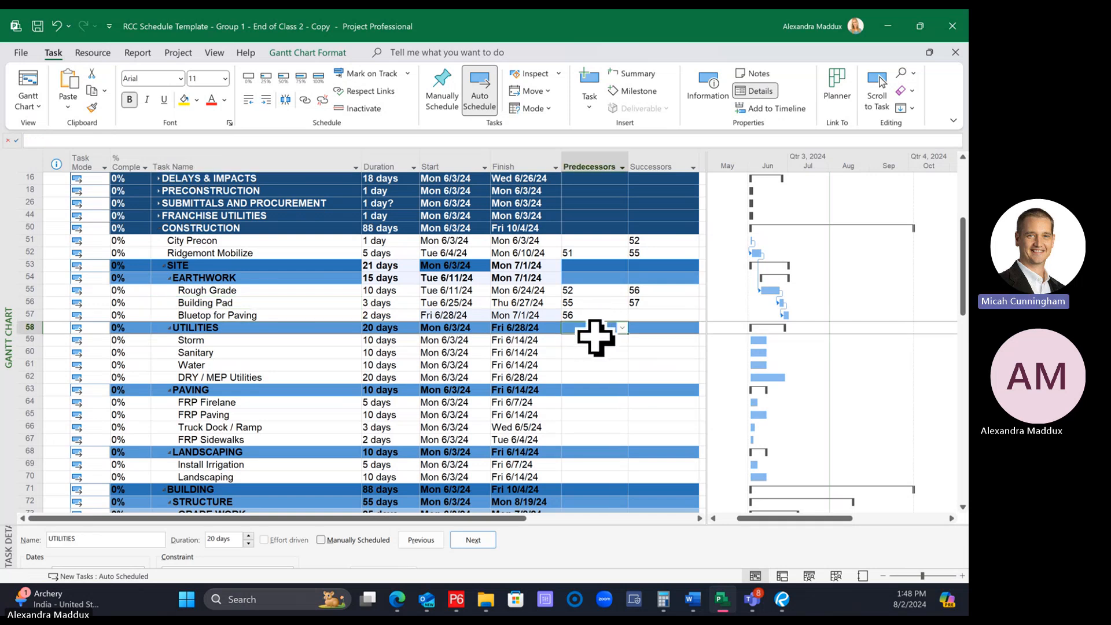
{"action": "key", "text": "ctrl+z"}
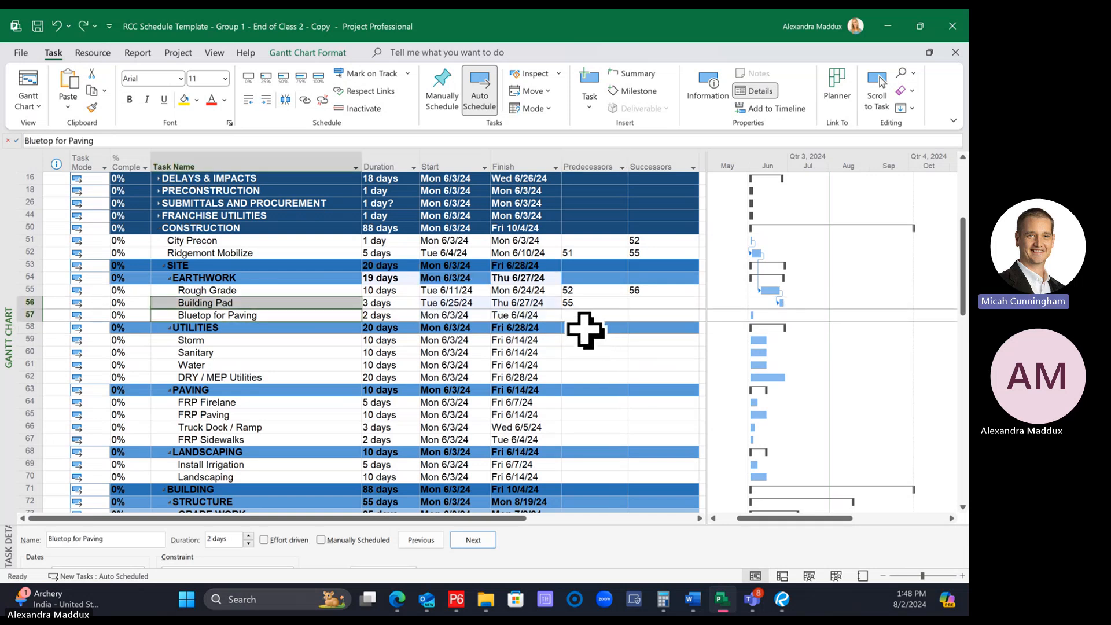
{"action": "left_click", "coordinate": [585, 329]}
{"action": "left_click", "coordinate": [574, 312]}
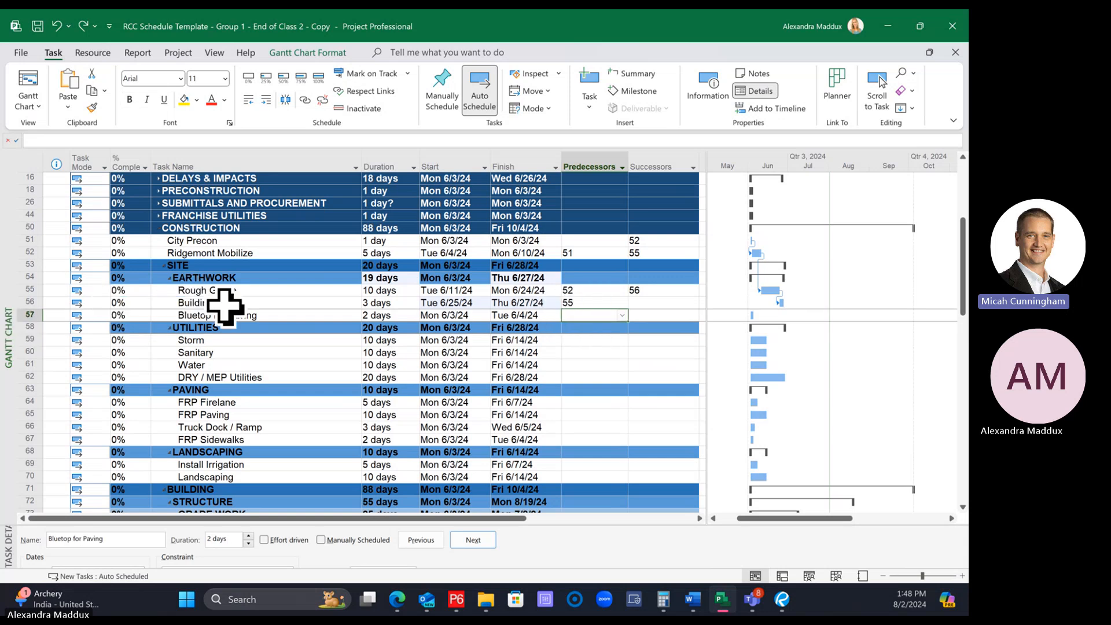
Set task 56, Building Pad, as the predecessor of Bluetop for Paving
{"action": "left_click", "coordinate": [506, 375]}
{"action": "left_click", "coordinate": [590, 314]}
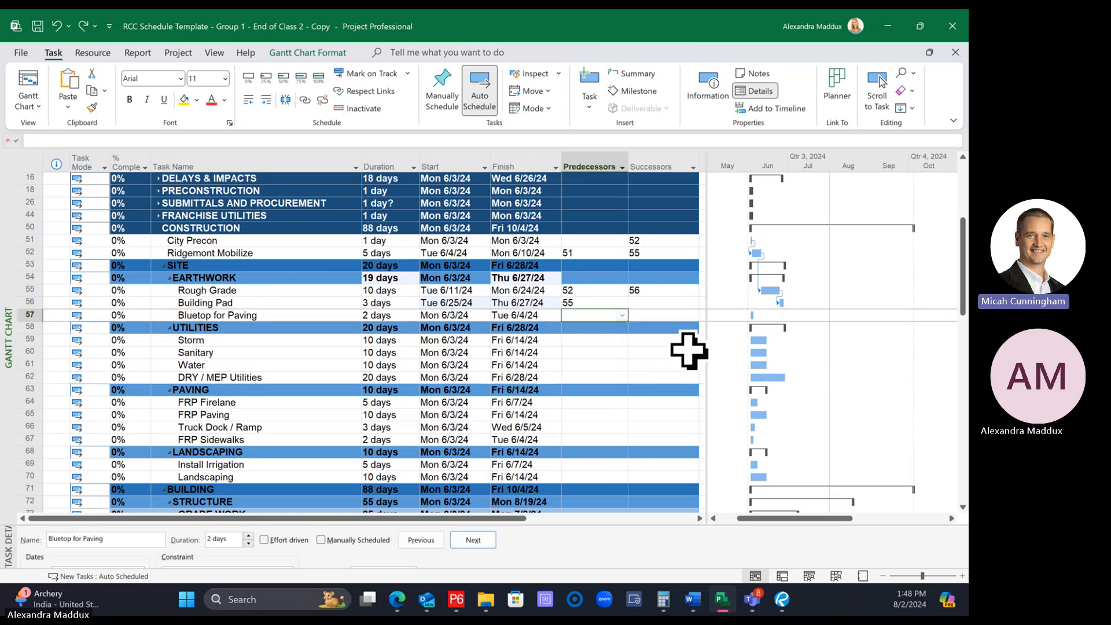
{"action": "type", "text": "56"}
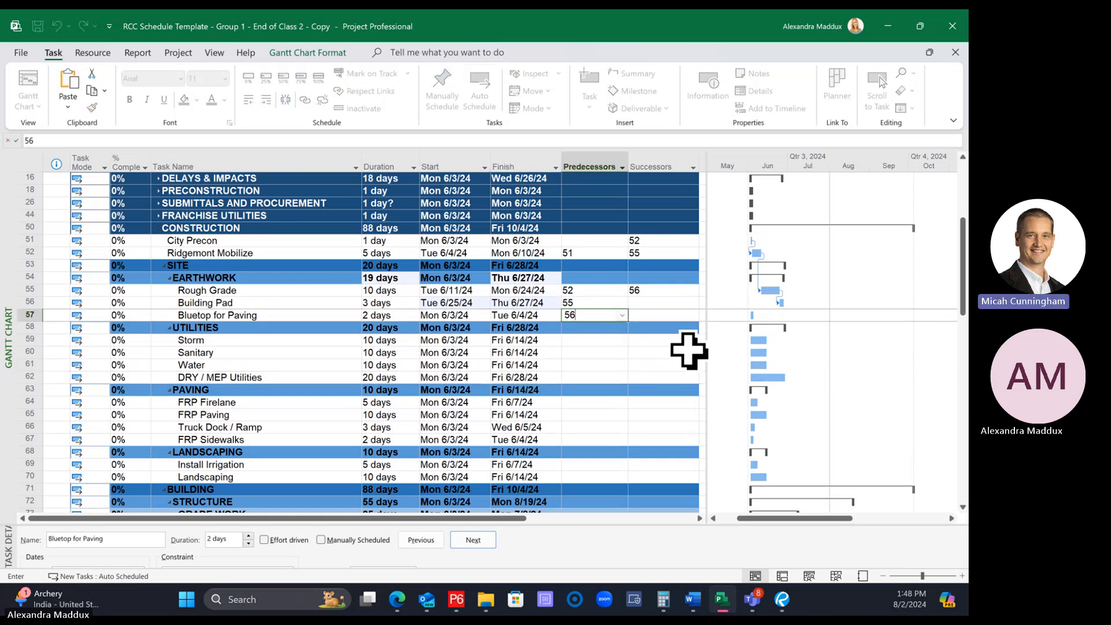
{"action": "key", "text": "Return"}
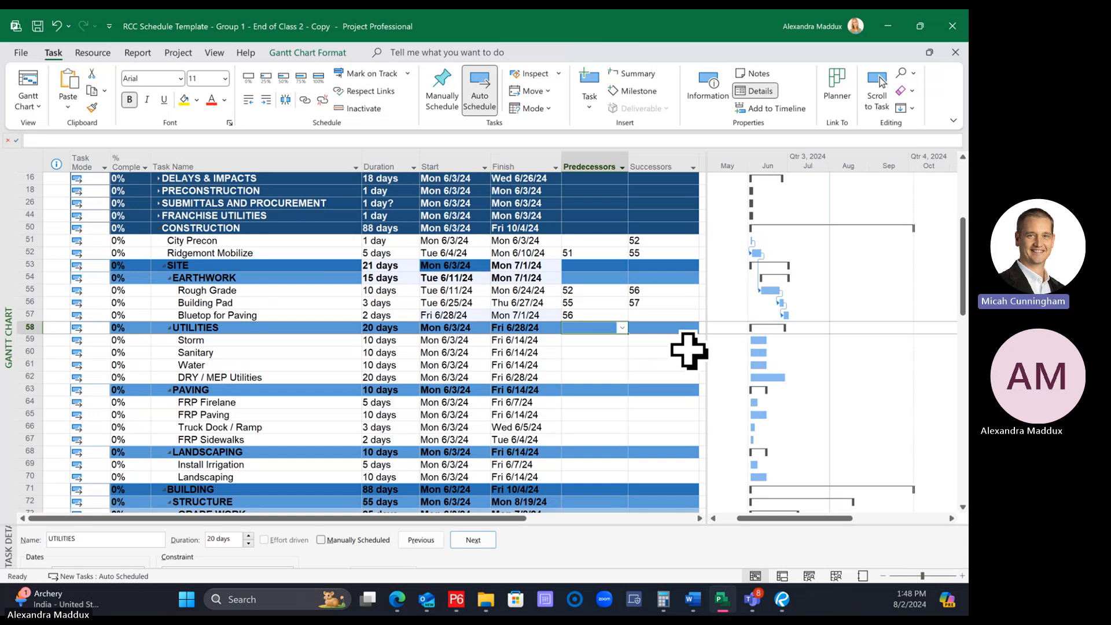
Highlight the predecessor and successor cells of the SITE and EARTHWORK summary rows to point out that summaries are not linked
{"action": "left_click", "coordinate": [606, 268]}
{"action": "left_click_drag", "start_coordinate": [606, 268], "coordinate": [669, 277]}
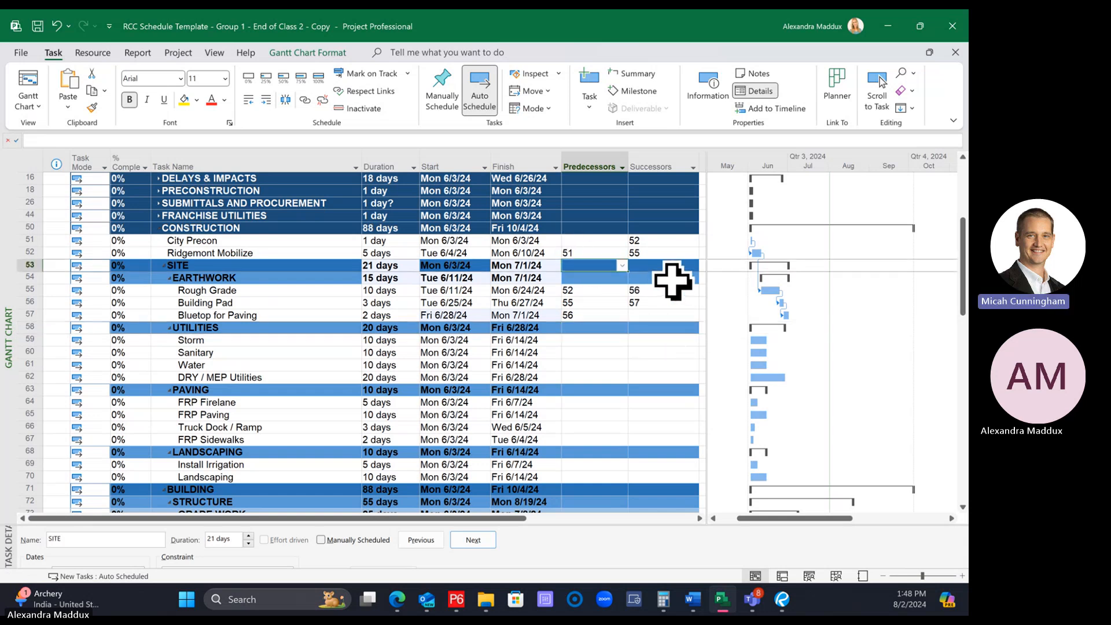
{"action": "left_click", "coordinate": [608, 316]}
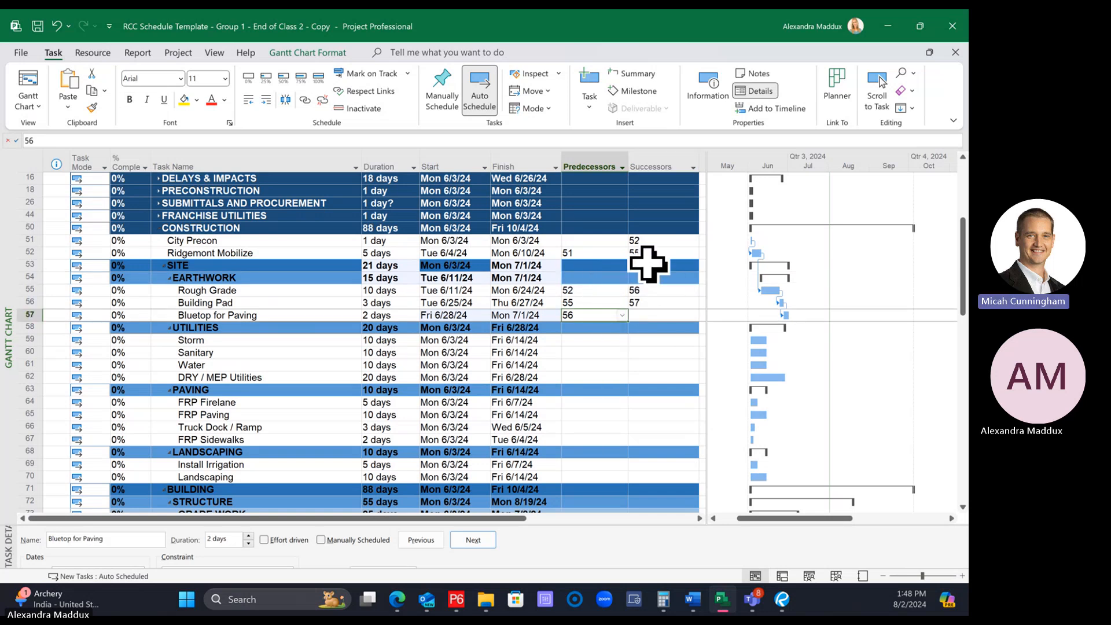
{"action": "left_click_drag", "start_coordinate": [614, 266], "coordinate": [664, 278]}
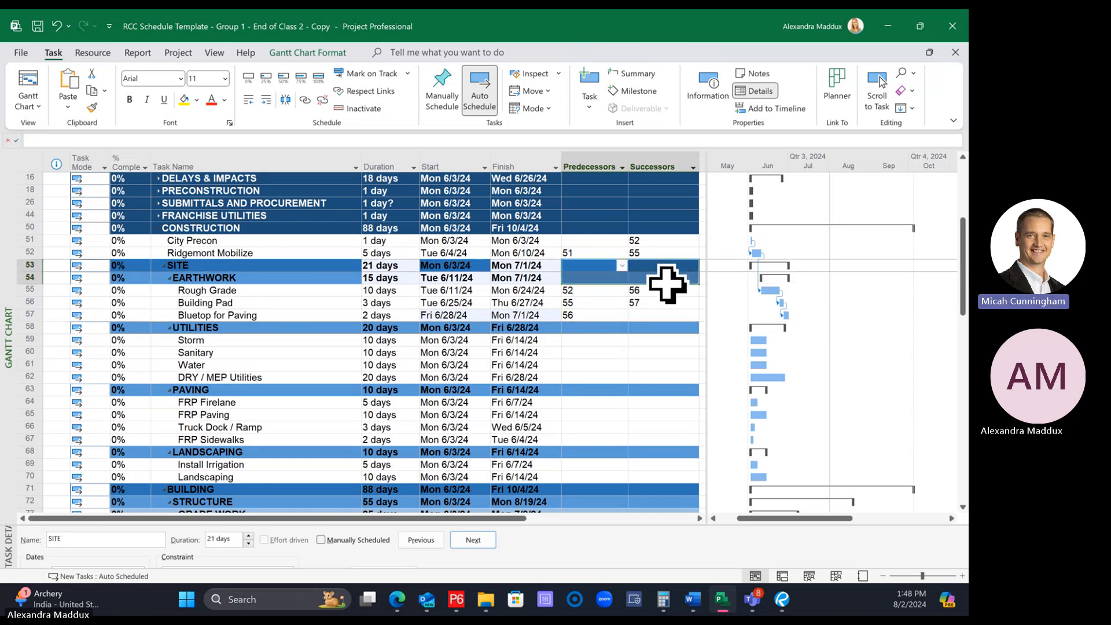
{"action": "left_click", "coordinate": [663, 327]}
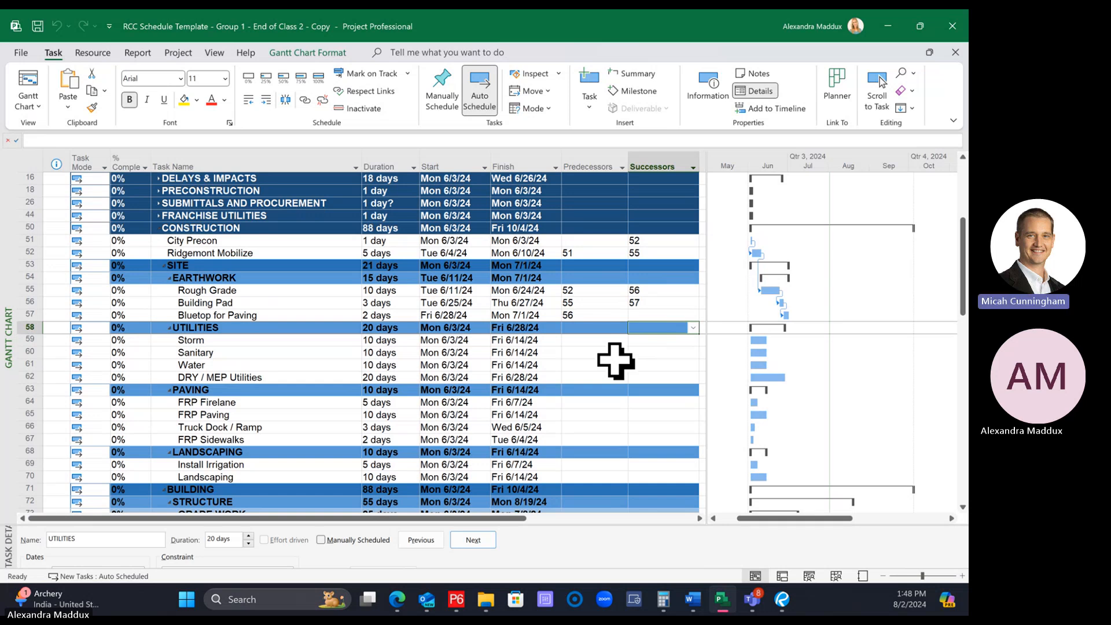
Extend the task table to expose Add New Column and view the Successors column's options without choosing any
{"action": "left_click_drag", "start_coordinate": [704, 243], "coordinate": [745, 286]}
{"action": "left_click", "coordinate": [745, 290]}
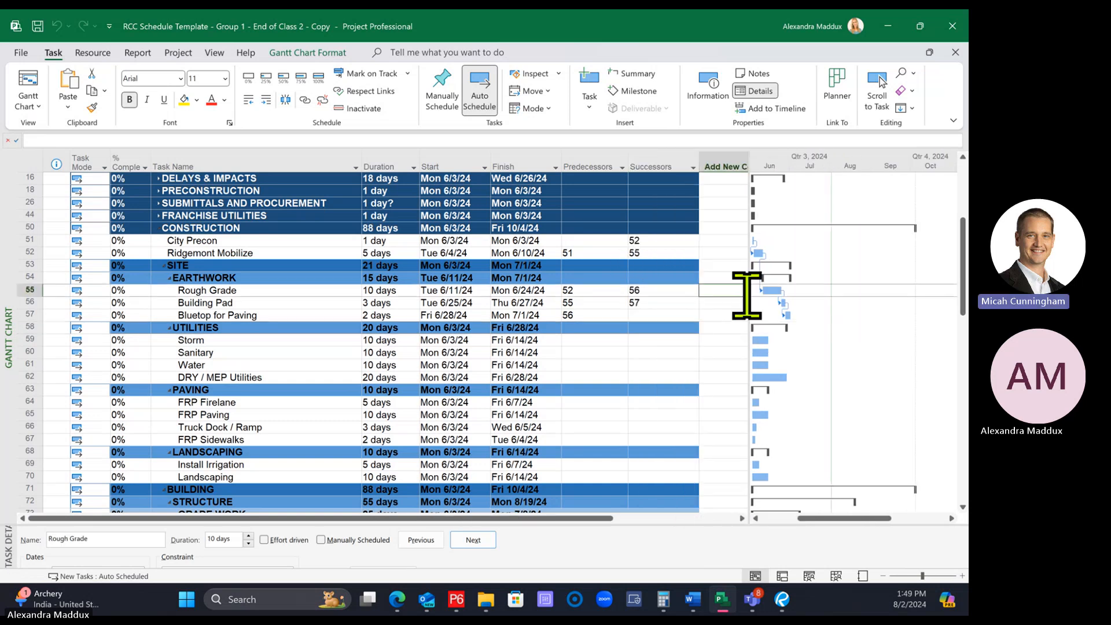
{"action": "left_click", "coordinate": [752, 295]}
{"action": "left_click_drag", "start_coordinate": [748, 295], "coordinate": [727, 290]}
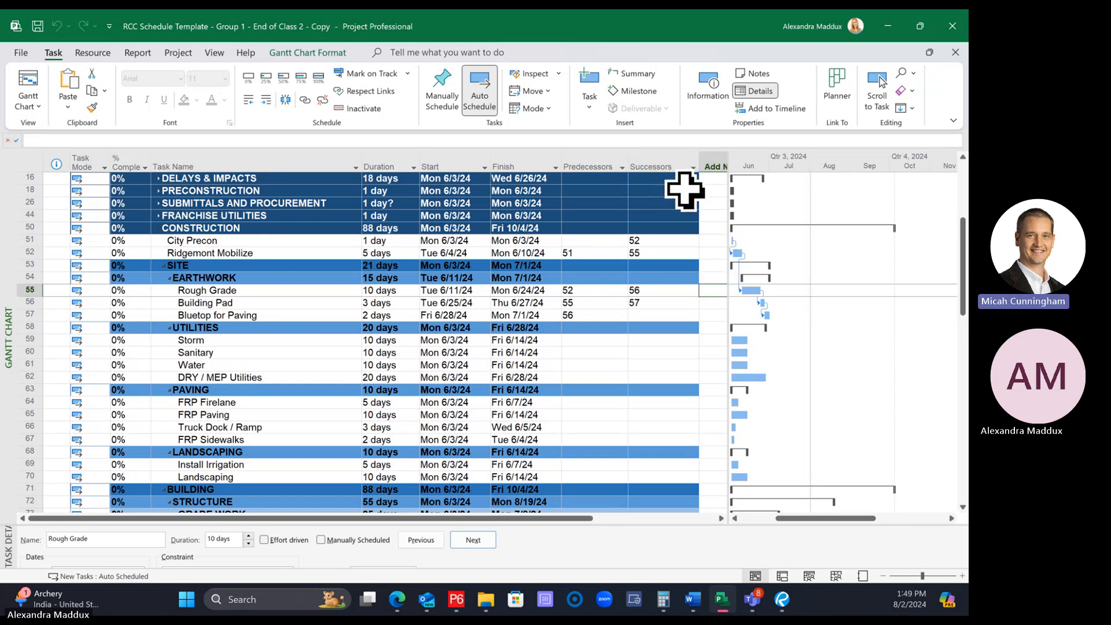
{"action": "left_click", "coordinate": [648, 147]}
{"action": "right_click", "coordinate": [648, 149]}
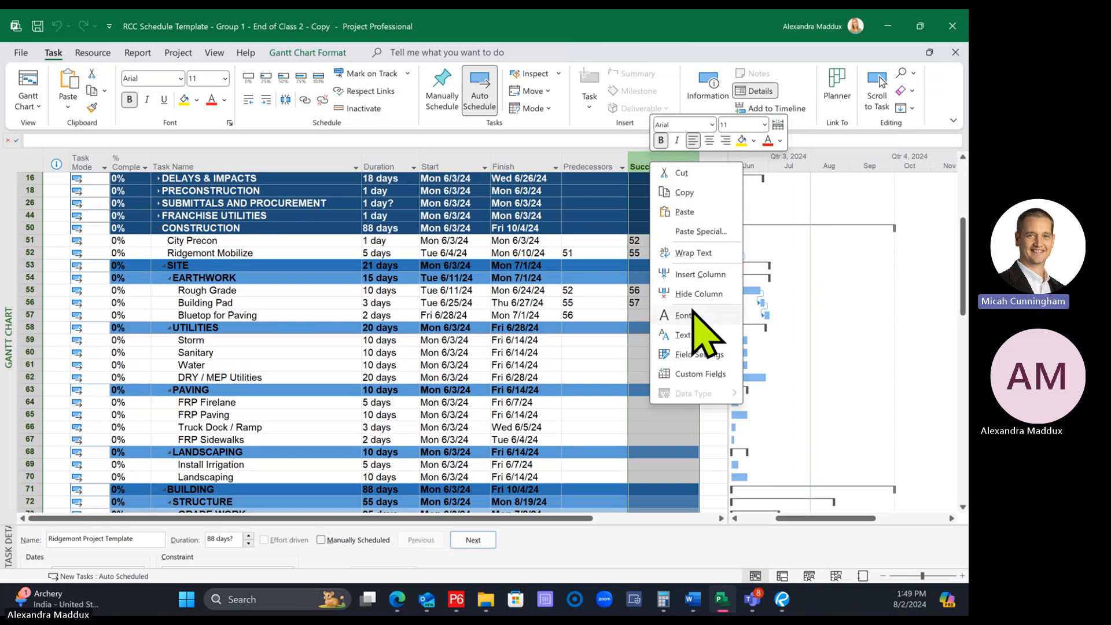
{"action": "left_click", "coordinate": [483, 405]}
{"action": "left_click", "coordinate": [524, 328]}
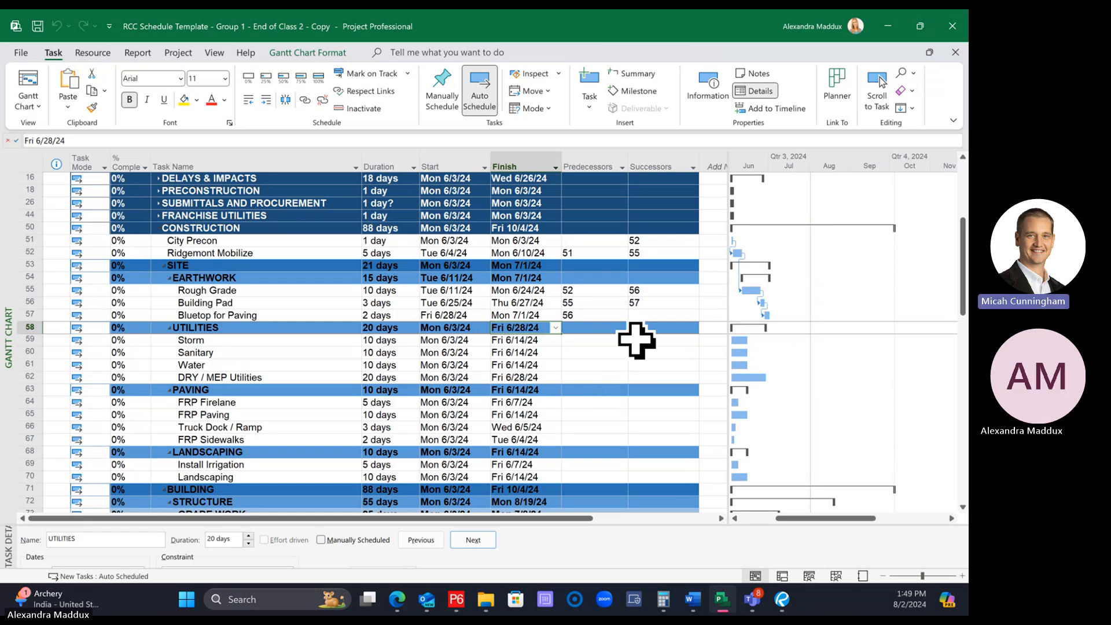
{"action": "left_click", "coordinate": [656, 328]}
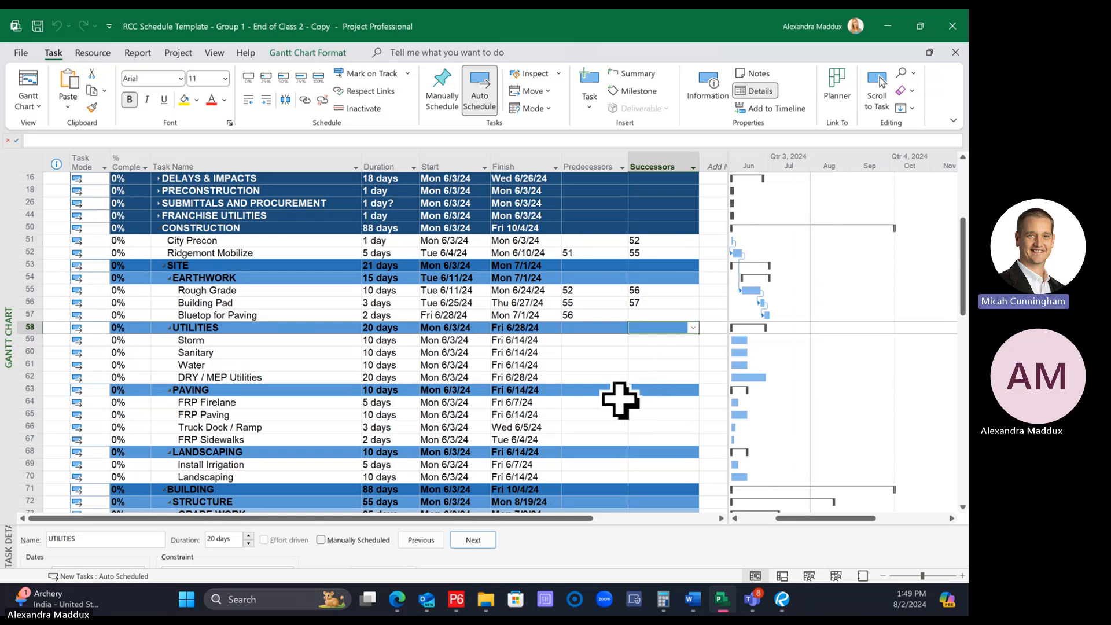
{"action": "left_click", "coordinate": [608, 327]}
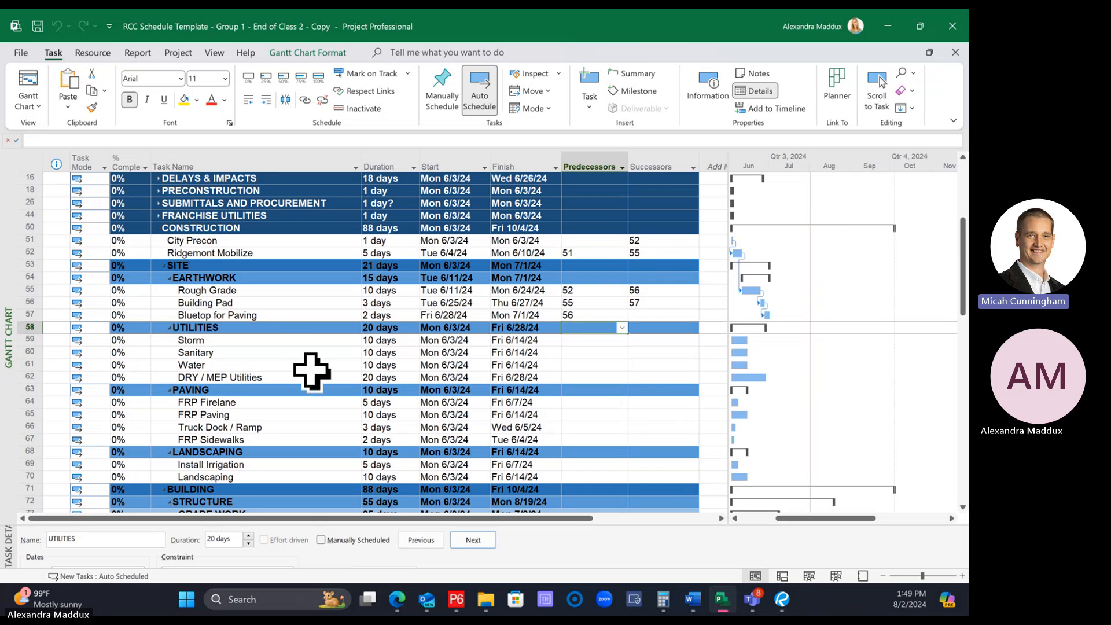
{"action": "left_click", "coordinate": [285, 315]}
{"action": "left_click", "coordinate": [308, 338]}
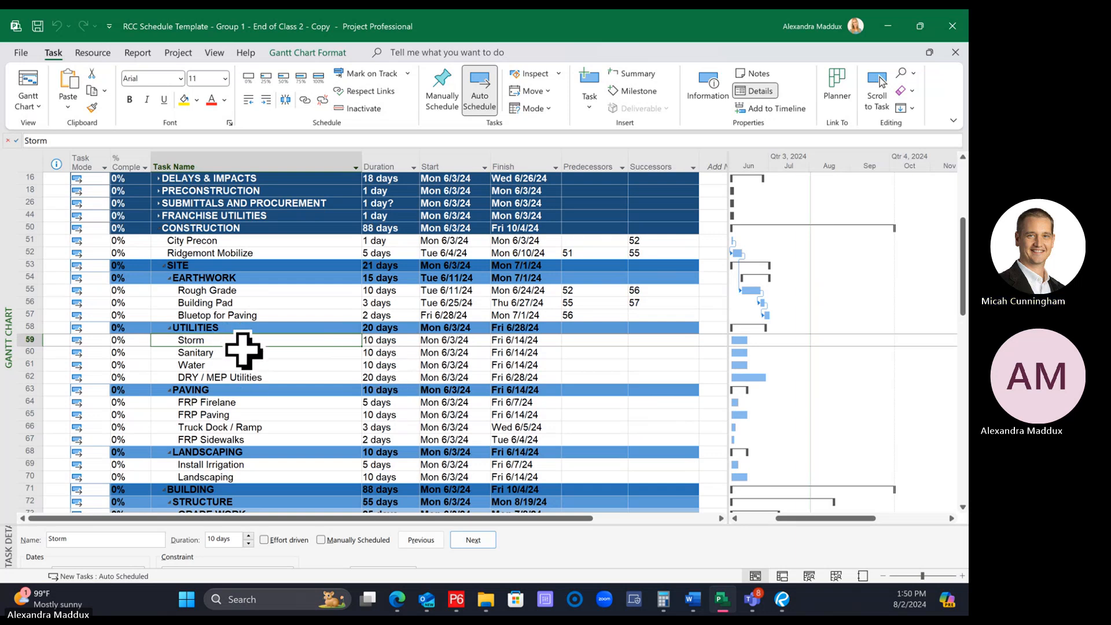
{"action": "left_click", "coordinate": [260, 349]}
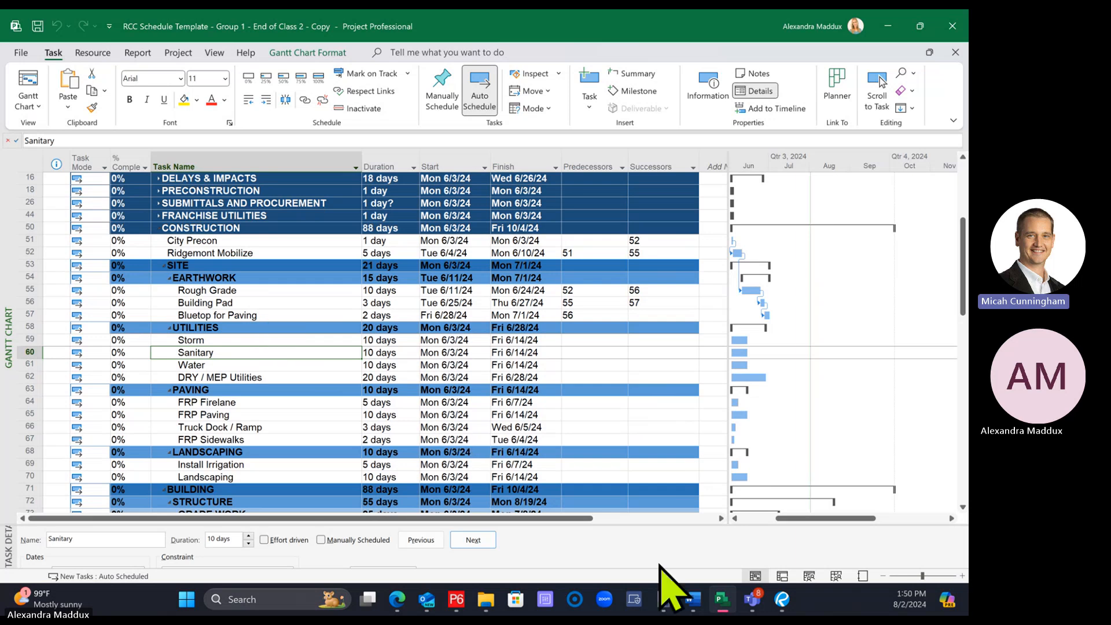
Enlarge the task details form until its predecessor and successor tables show, and display Building Pad's links
{"action": "left_click_drag", "start_coordinate": [637, 524], "coordinate": [622, 376]}
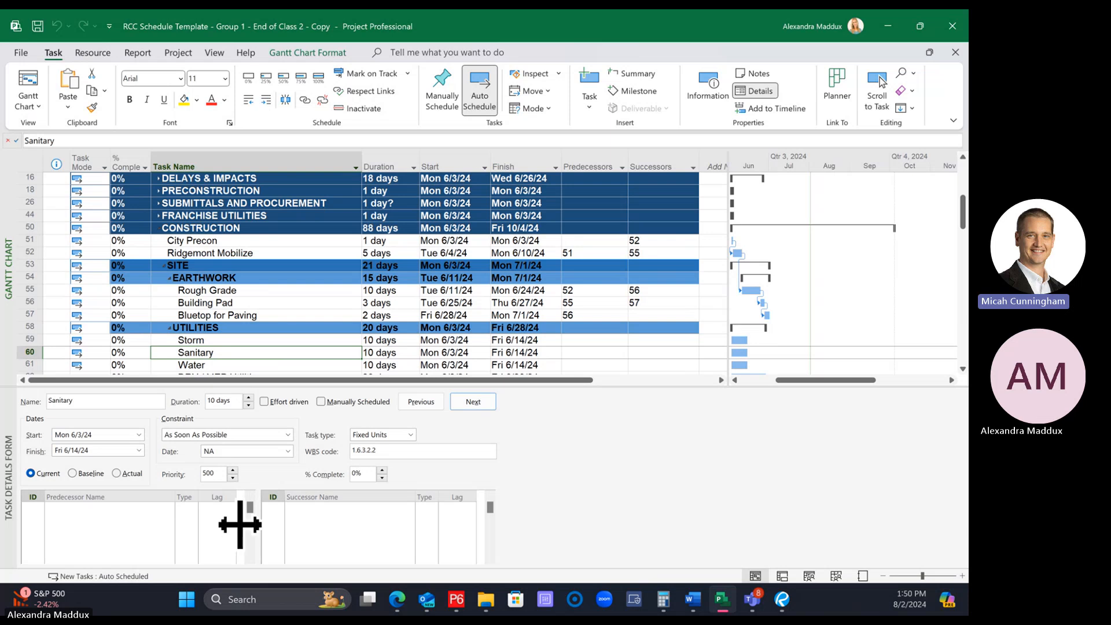
{"action": "right_click", "coordinate": [120, 532]}
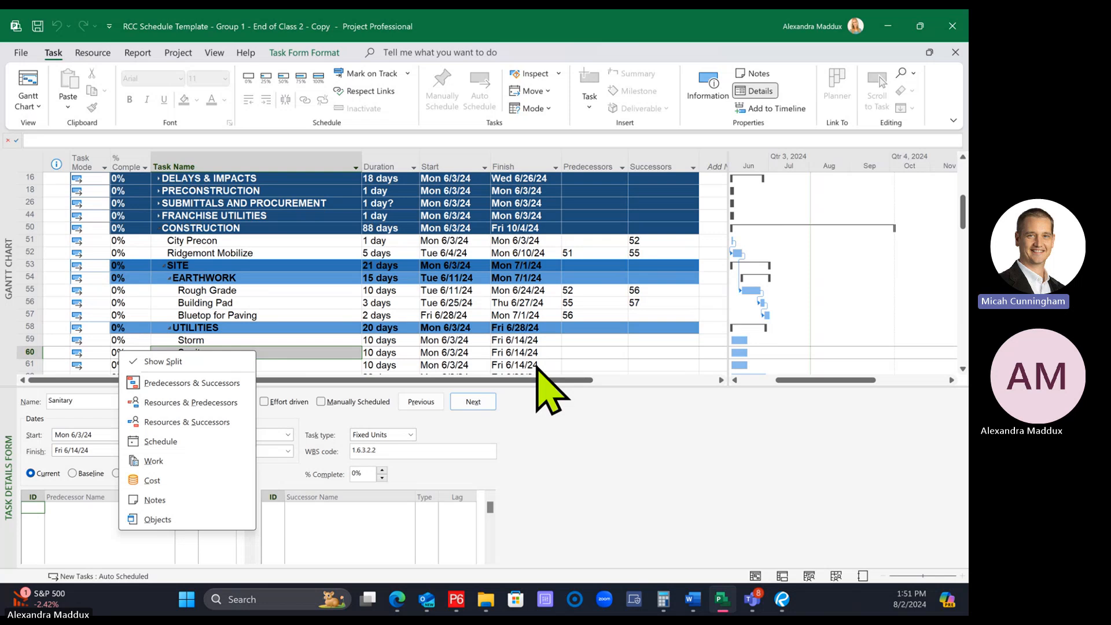
{"action": "left_click", "coordinate": [619, 447]}
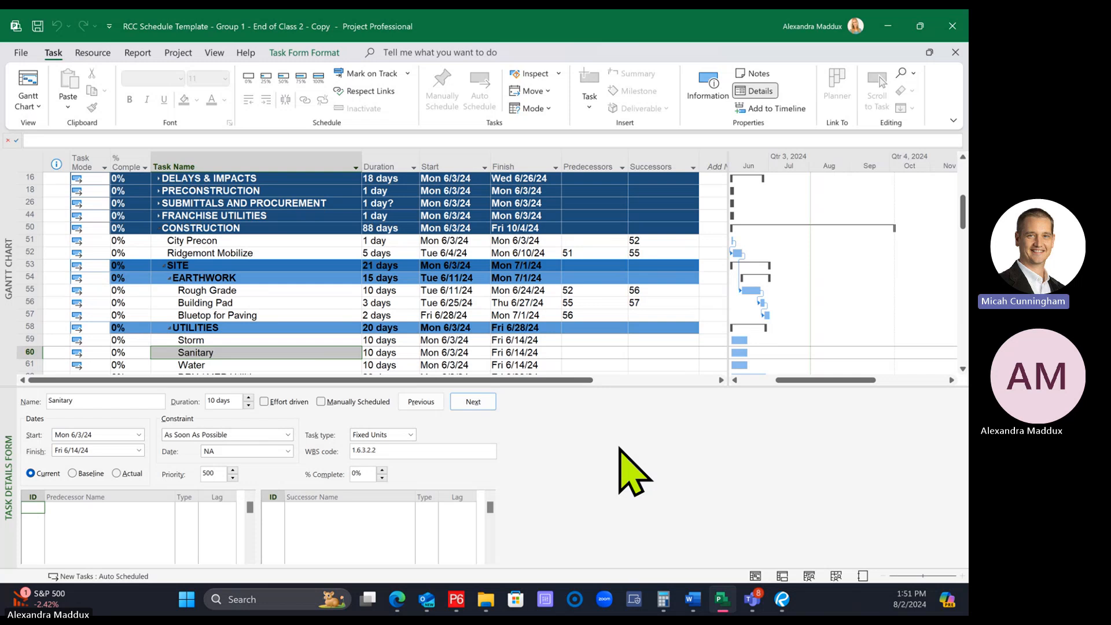
{"action": "left_click", "coordinate": [305, 302]}
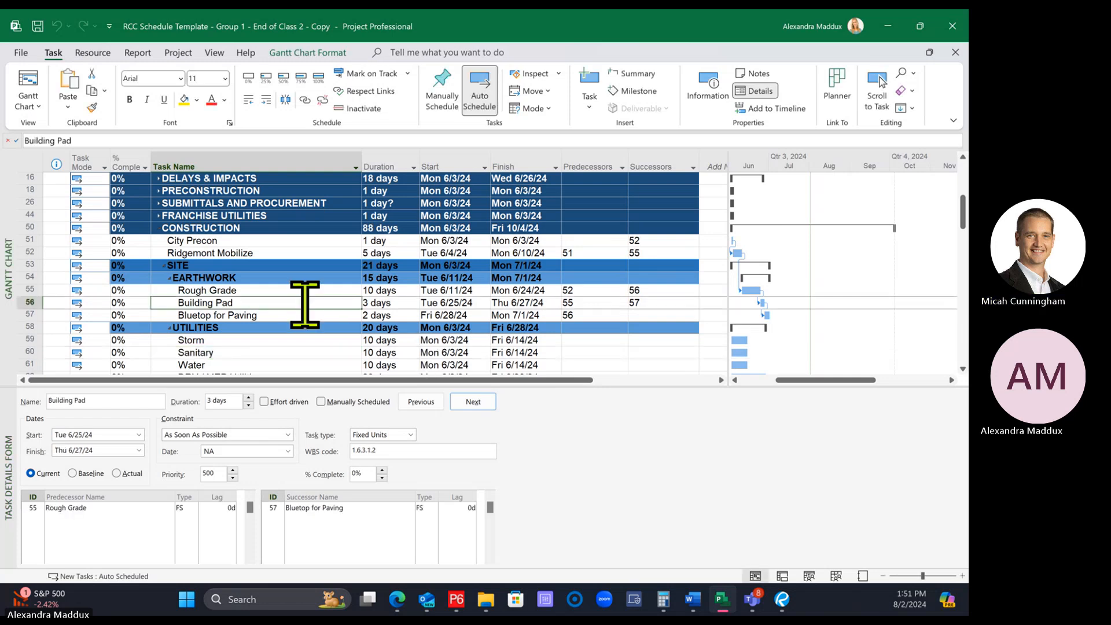
Return to the start of the schedule and view the Successors column's options, including Hide Column, without applying any
{"action": "scroll", "coordinate": [305, 303], "scroll_direction": "up", "scroll_amount": 5}
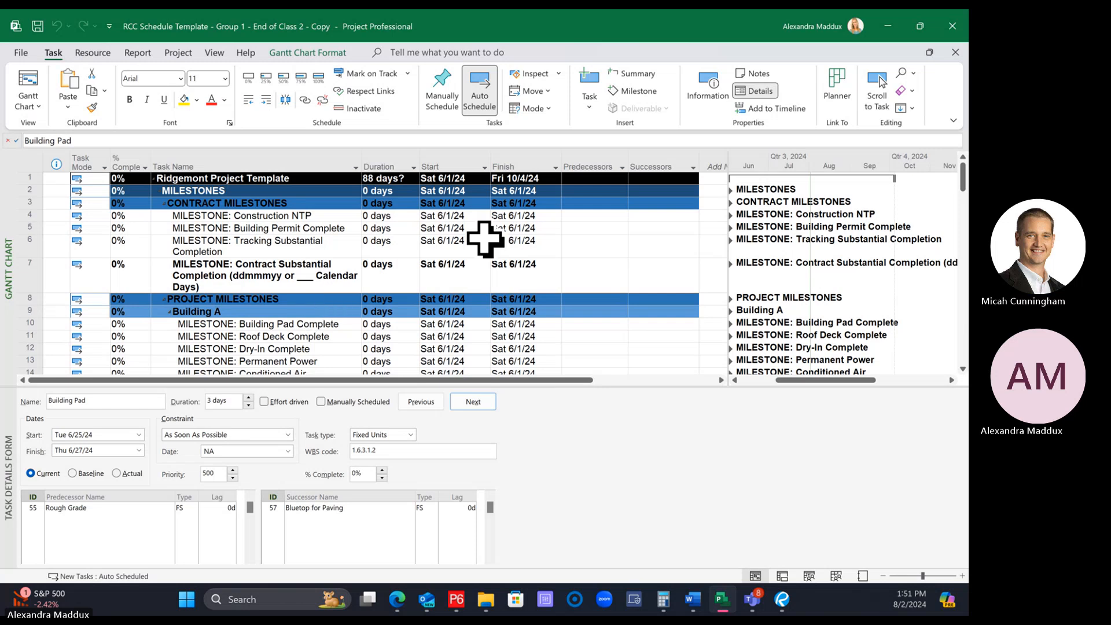
{"action": "left_click", "coordinate": [596, 151]}
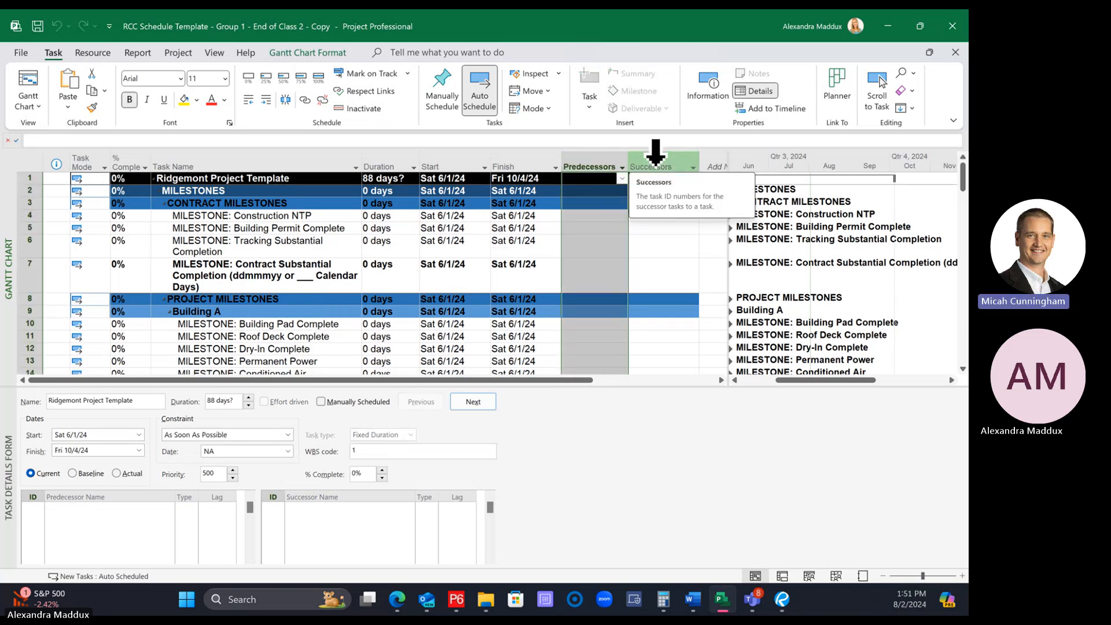
{"action": "left_click", "coordinate": [655, 159]}
{"action": "right_click", "coordinate": [656, 166]}
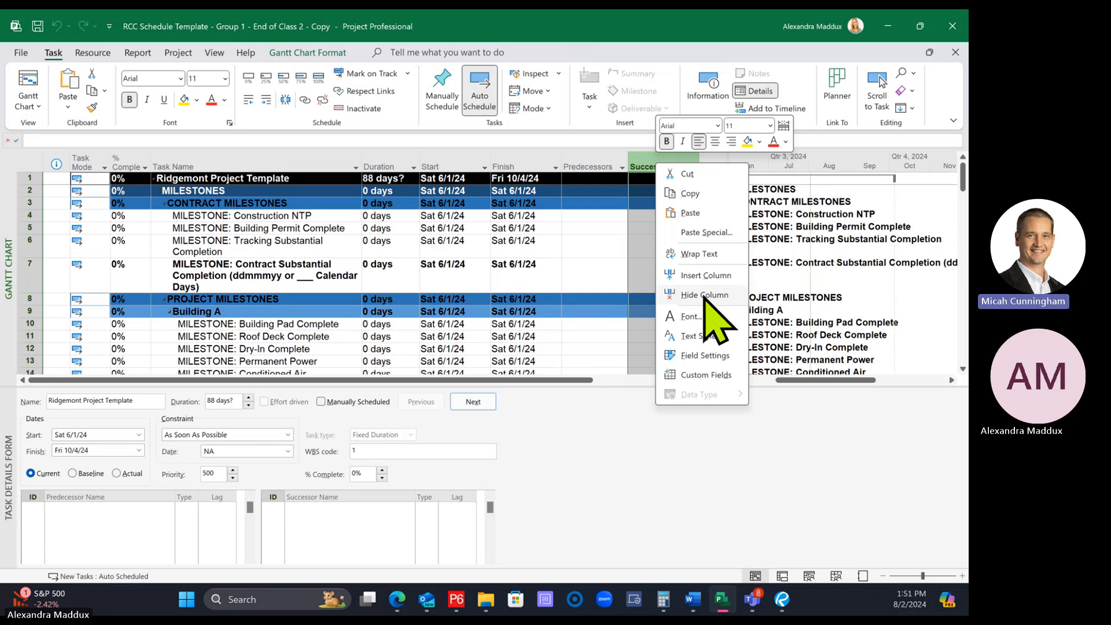
{"action": "left_click", "coordinate": [560, 289]}
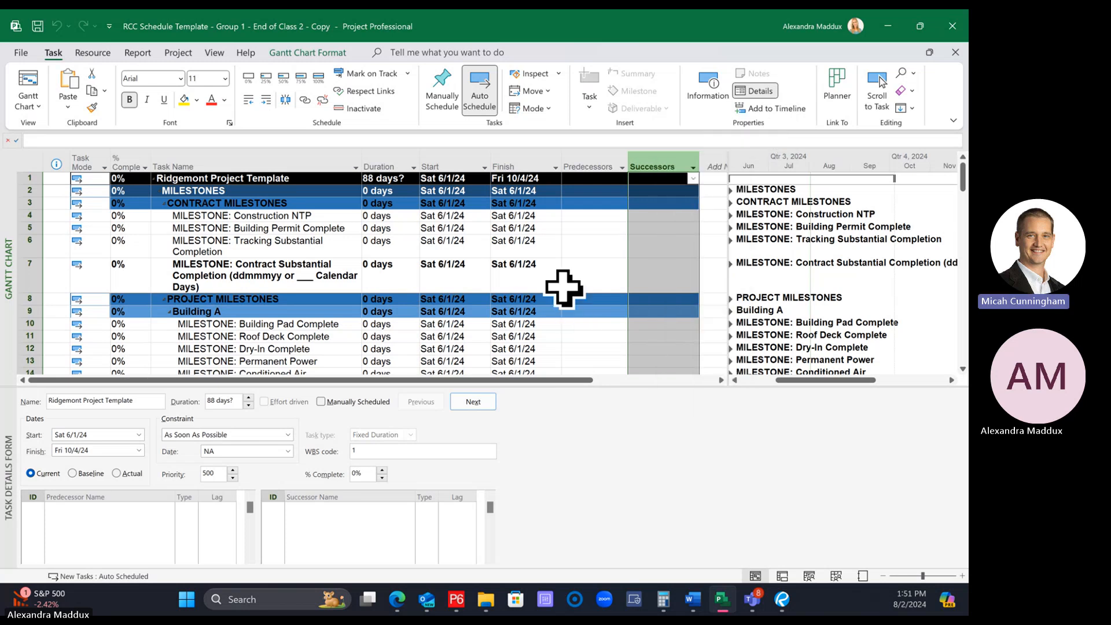
{"action": "left_click", "coordinate": [619, 229]}
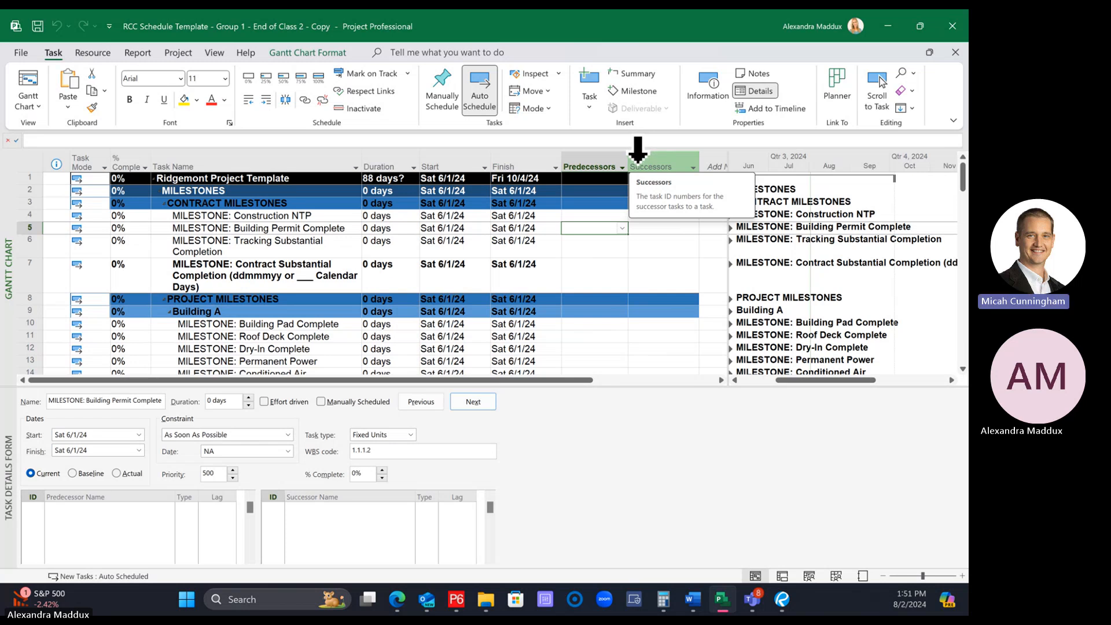
{"action": "right_click", "coordinate": [639, 149]}
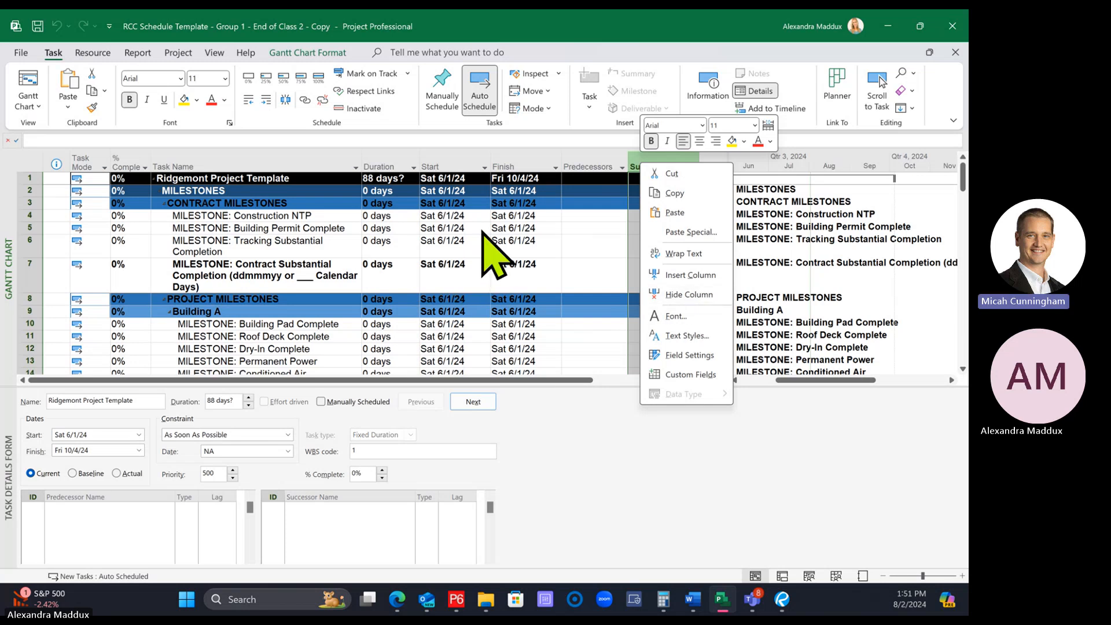
{"action": "left_click", "coordinate": [508, 273]}
{"action": "left_click", "coordinate": [518, 288]}
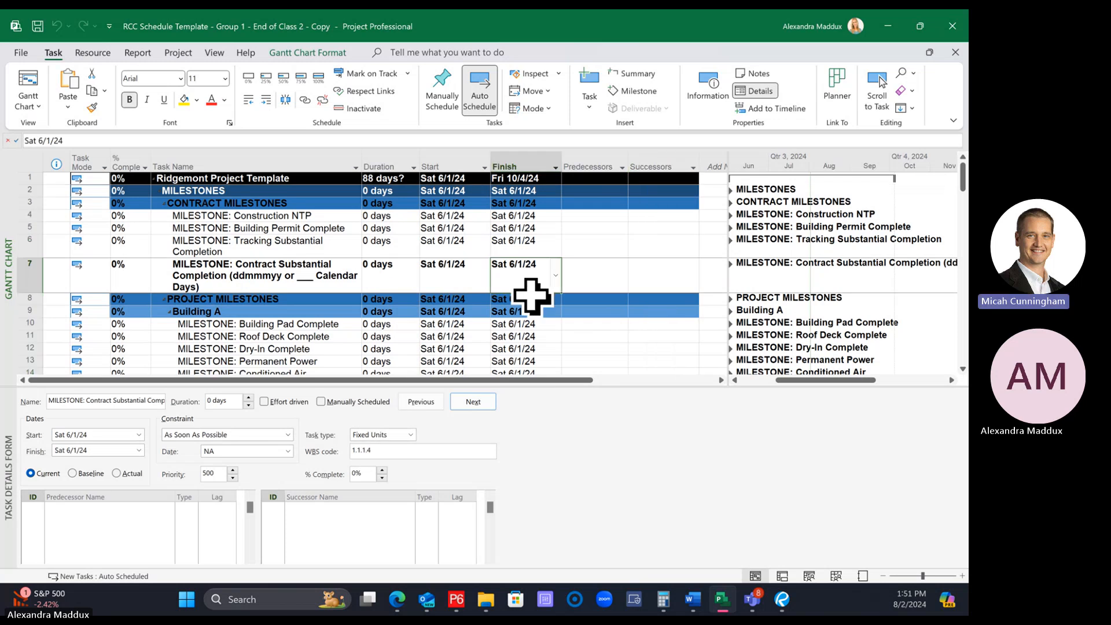
Widen the task table to reach Add New Column and look up the Successors field in its list without adding it
{"action": "left_click_drag", "start_coordinate": [728, 162], "coordinate": [829, 159]}
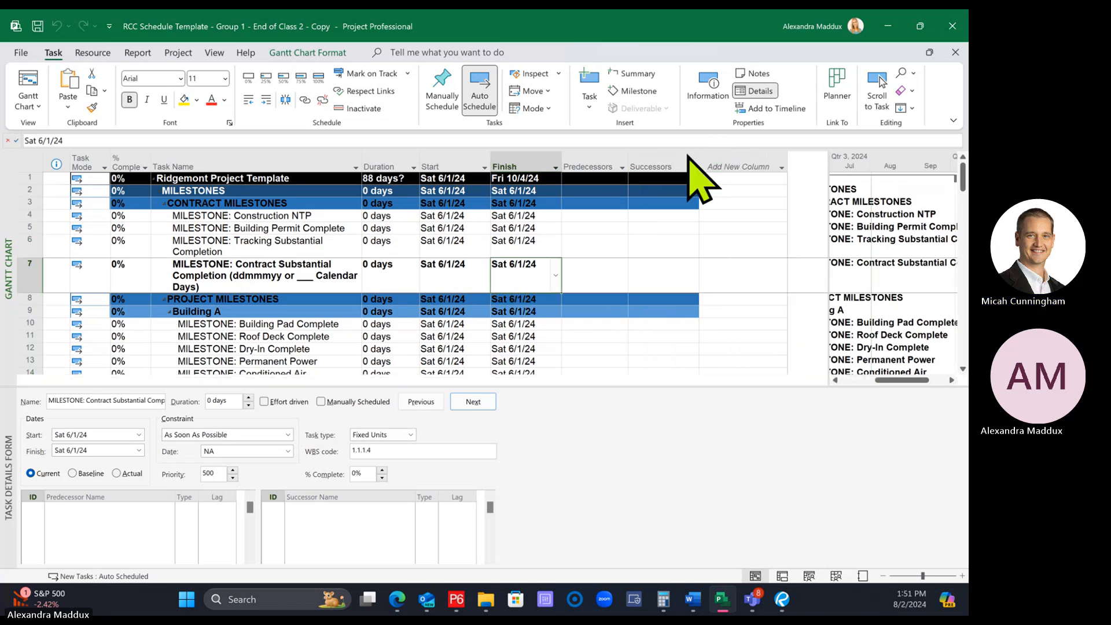
{"action": "left_click", "coordinate": [738, 165]}
{"action": "type", "text": "subproject"}
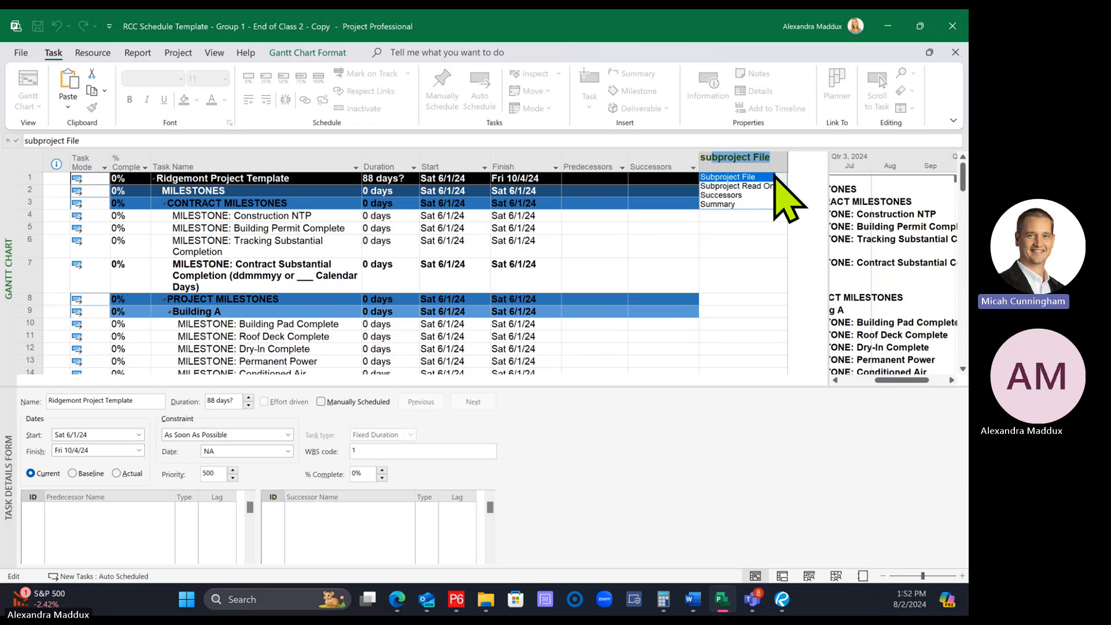
{"action": "key", "text": "Escape"}
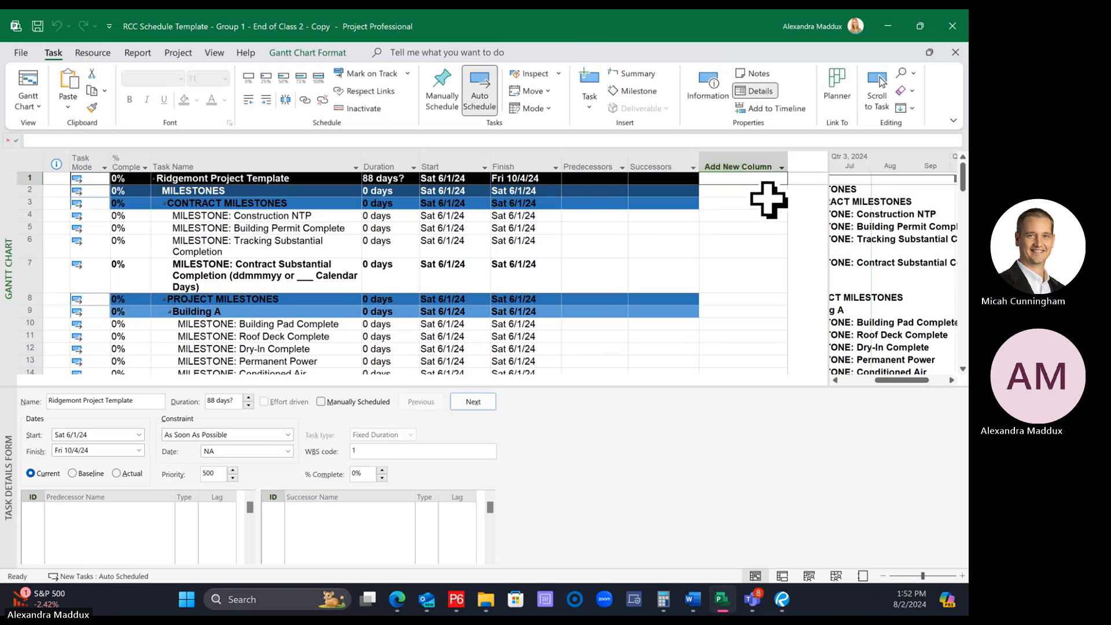
{"action": "left_click", "coordinate": [745, 166]}
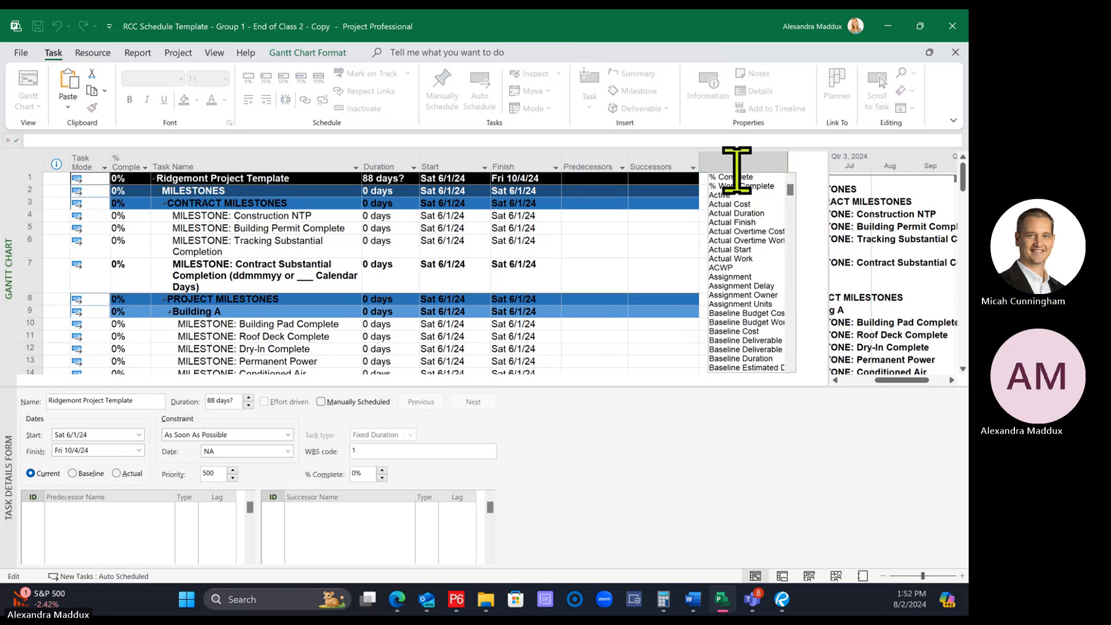
{"action": "left_click_drag", "start_coordinate": [789, 191], "coordinate": [787, 342]}
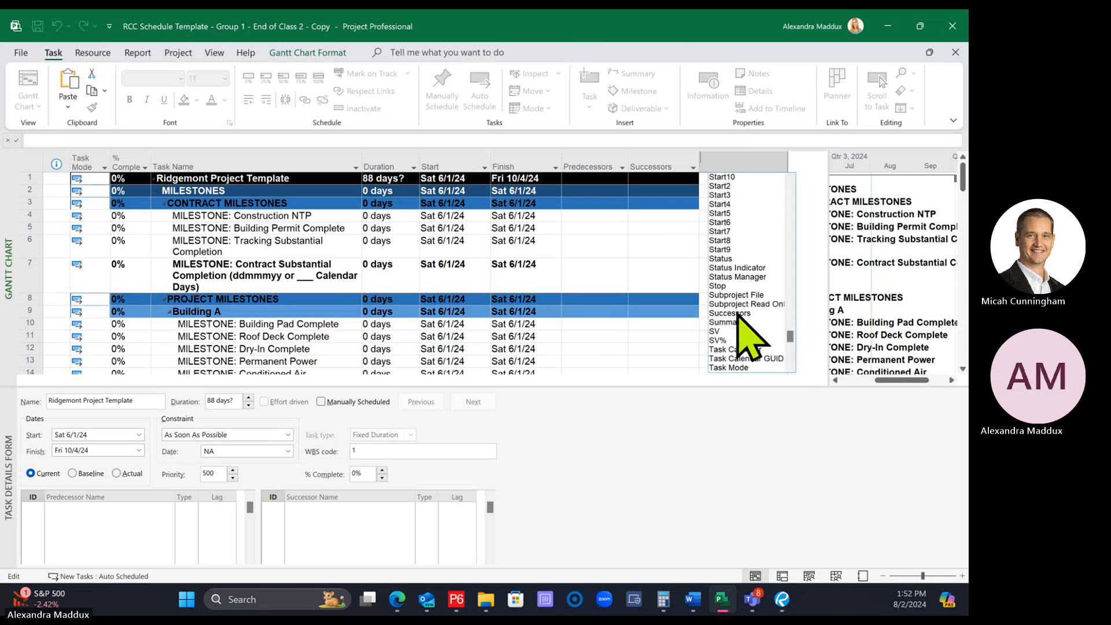
{"action": "left_click", "coordinate": [640, 311]}
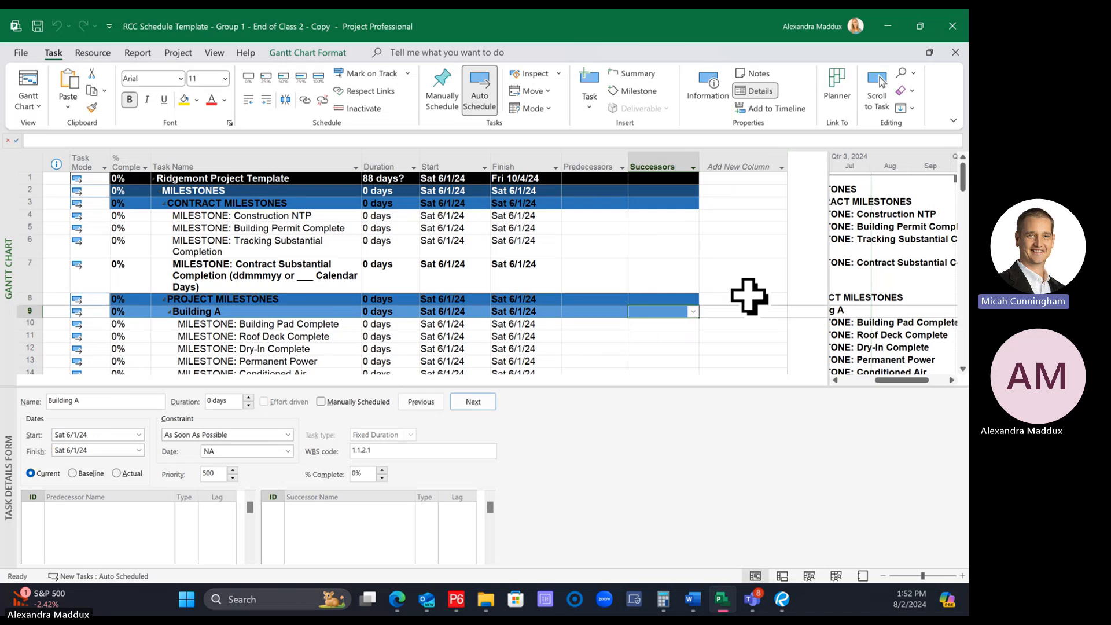
Narrow the task table so it ends at the Successors column and enlarge the task details form further
{"action": "left_click_drag", "start_coordinate": [831, 241], "coordinate": [707, 251]}
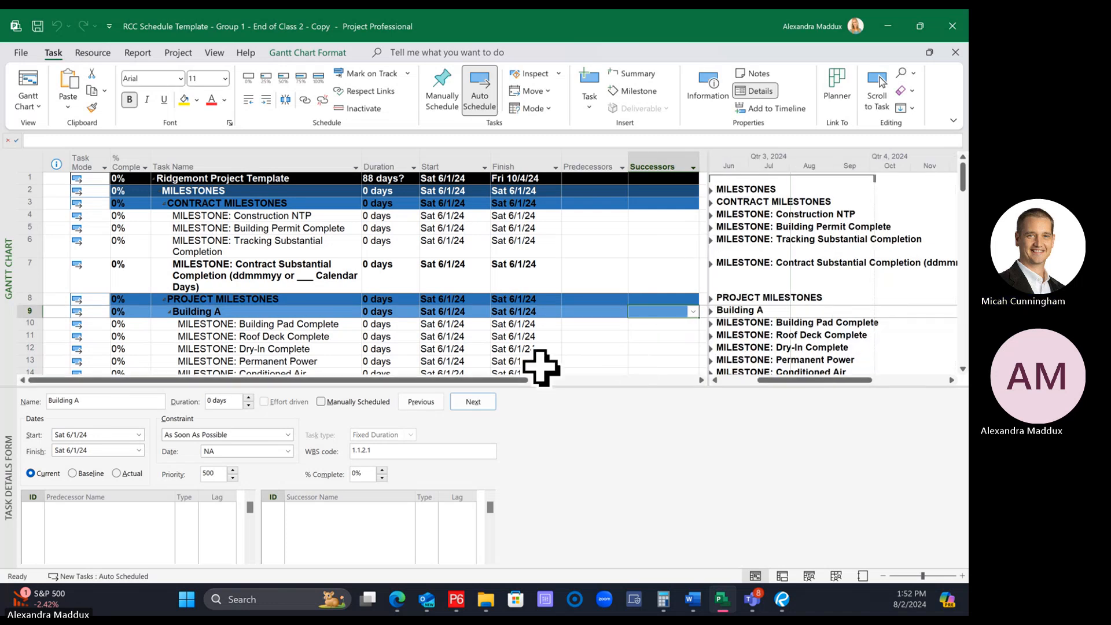
{"action": "left_click_drag", "start_coordinate": [541, 367], "coordinate": [512, 340]}
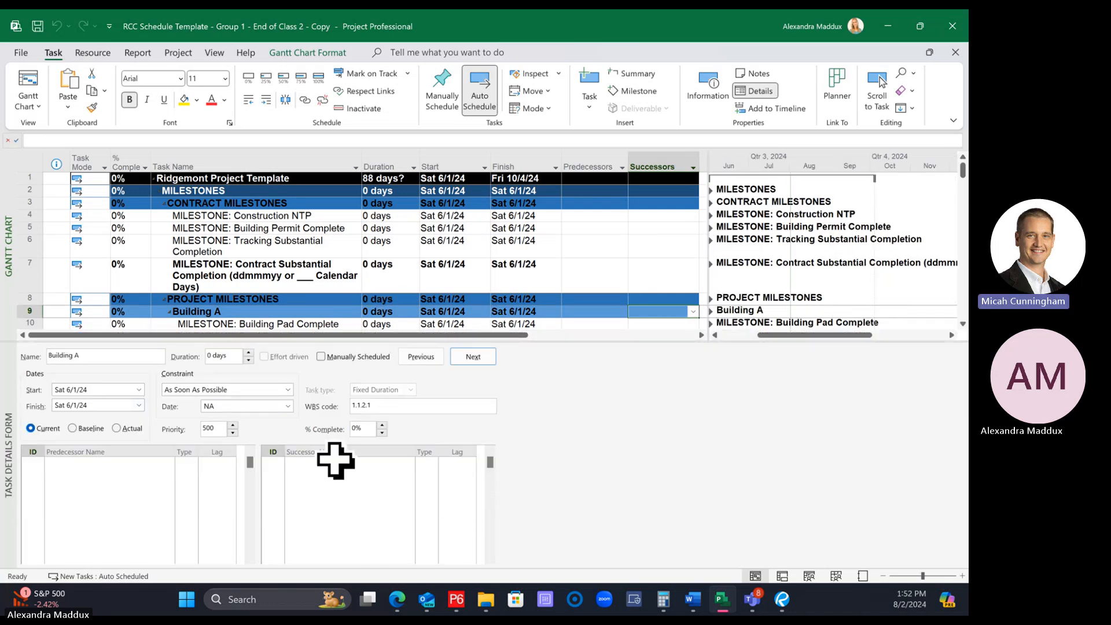
{"action": "scroll", "coordinate": [631, 260], "scroll_direction": "down", "scroll_amount": 15}
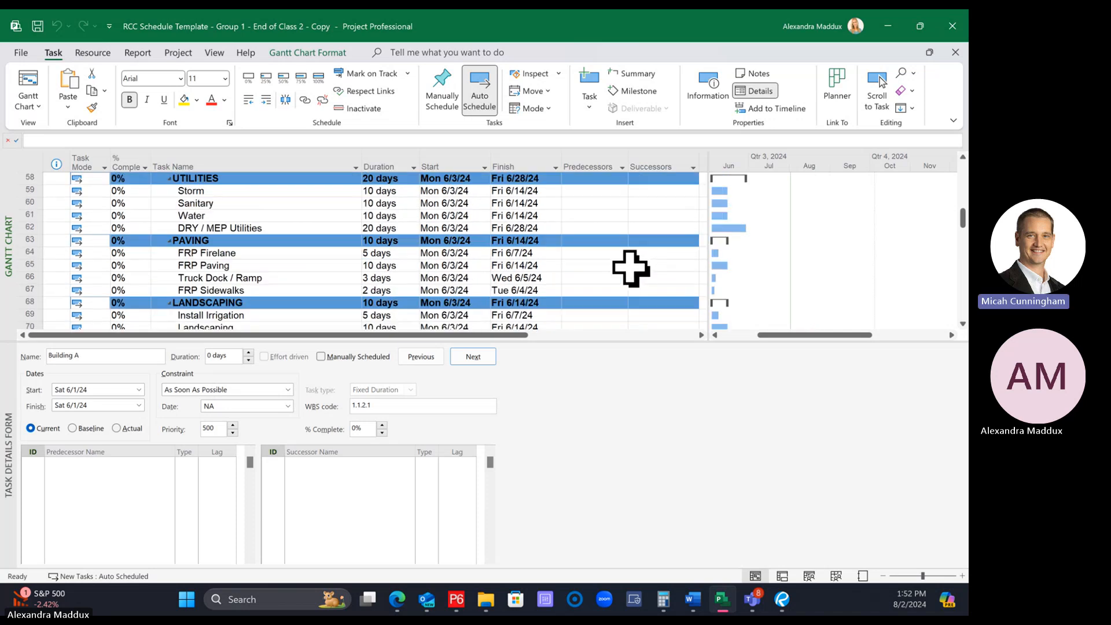
Shrink the task details form slightly to show more of the task table, and display Bluetop for Paving's links
{"action": "scroll", "coordinate": [631, 267], "scroll_direction": "up", "scroll_amount": 3}
{"action": "scroll", "coordinate": [630, 271], "scroll_direction": "down", "scroll_amount": 1}
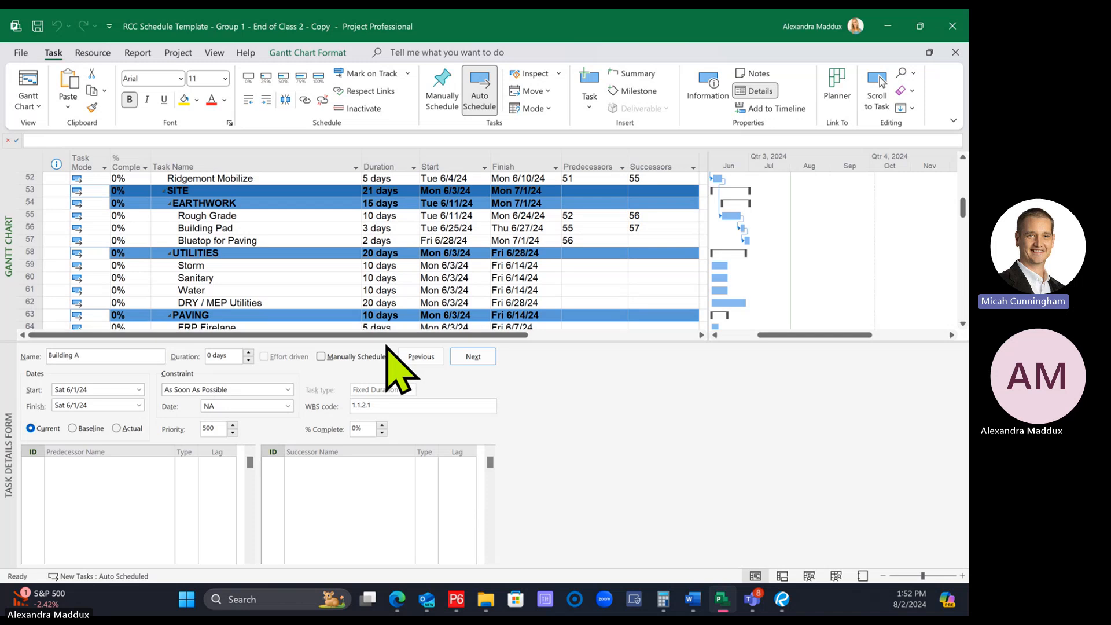
{"action": "left_click_drag", "start_coordinate": [380, 345], "coordinate": [448, 357]}
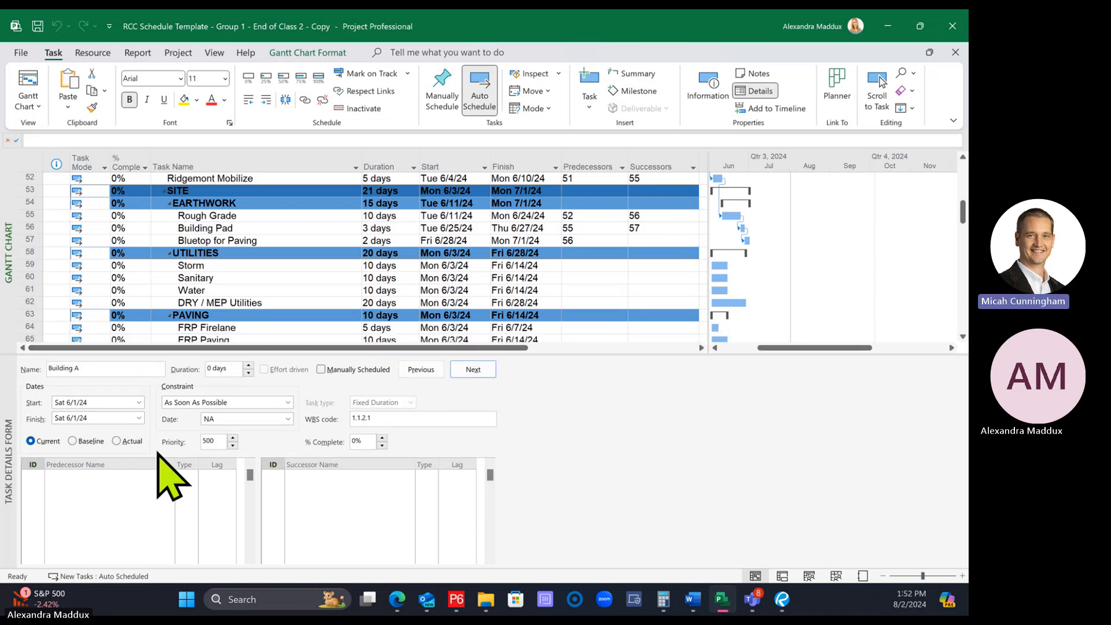
{"action": "left_click", "coordinate": [601, 239]}
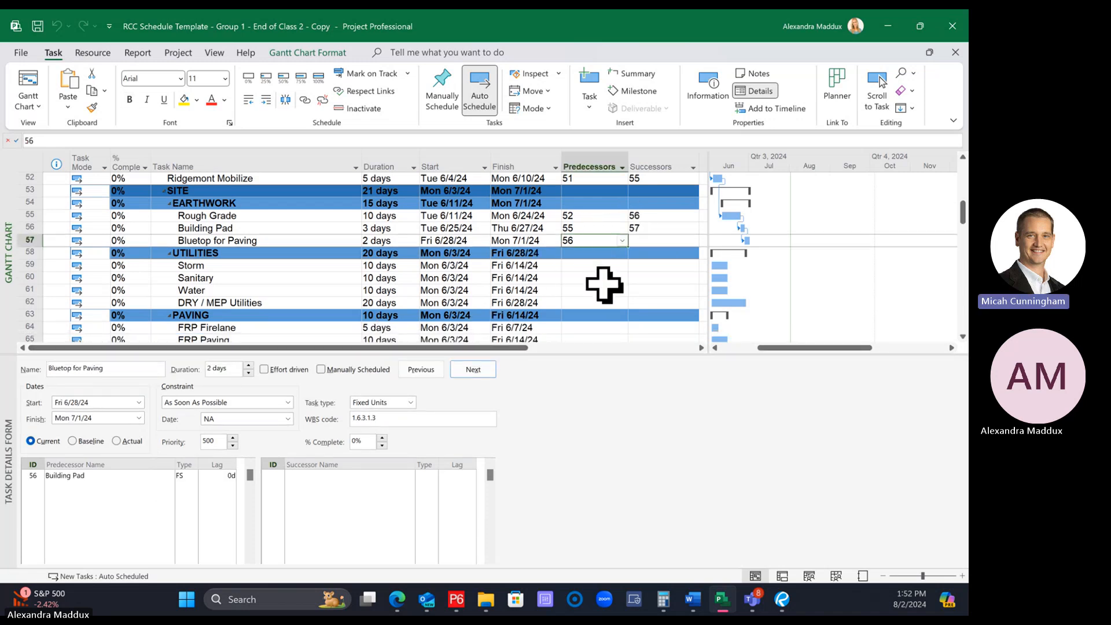
Set task 55, Rough Grade, as the predecessor of the Storm task through the task details form
{"action": "left_click", "coordinate": [236, 265]}
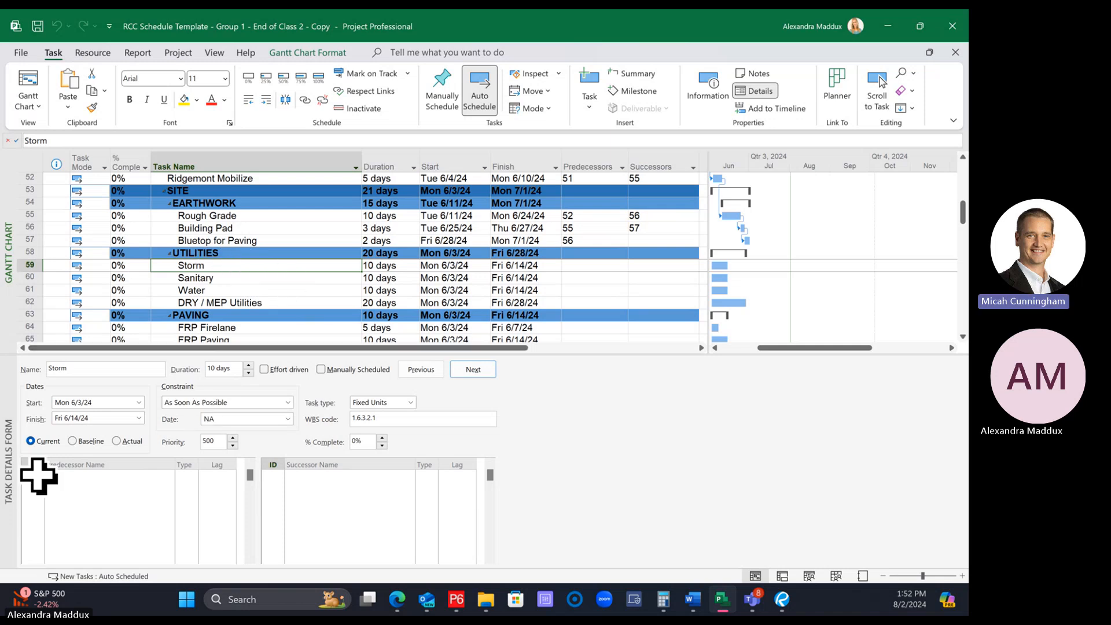
{"action": "left_click", "coordinate": [138, 477]}
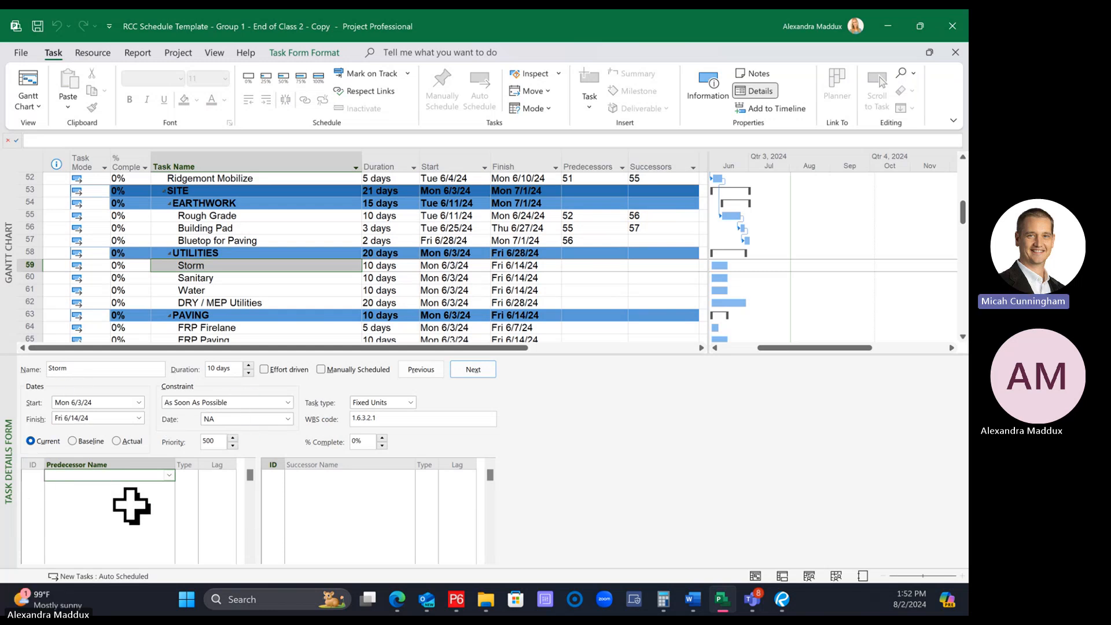
{"action": "left_click", "coordinate": [34, 475]}
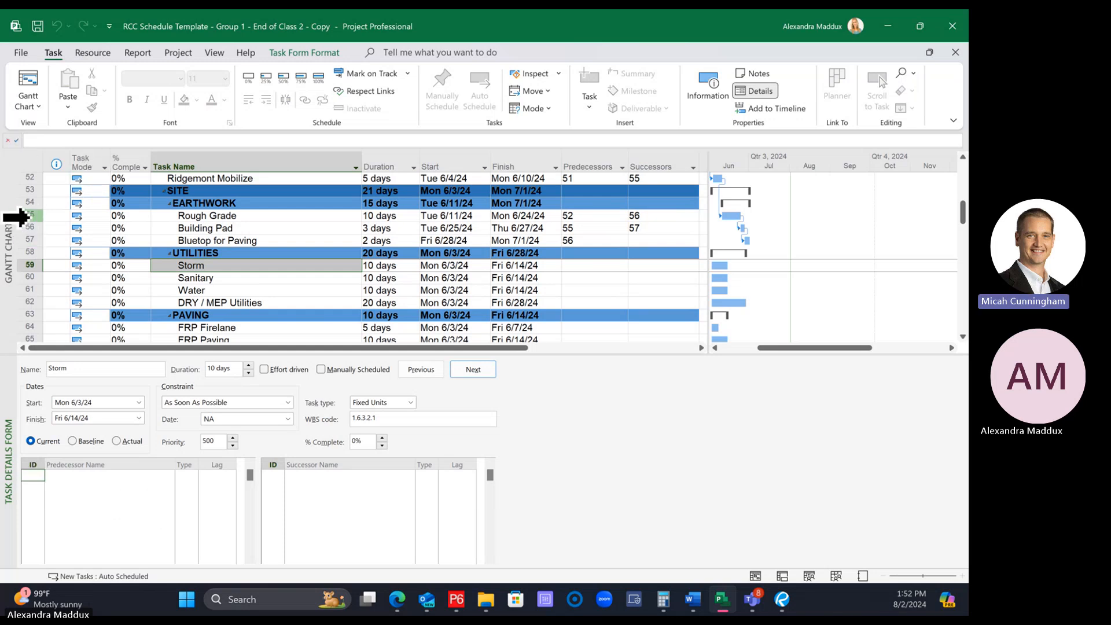
{"action": "type", "text": "55"}
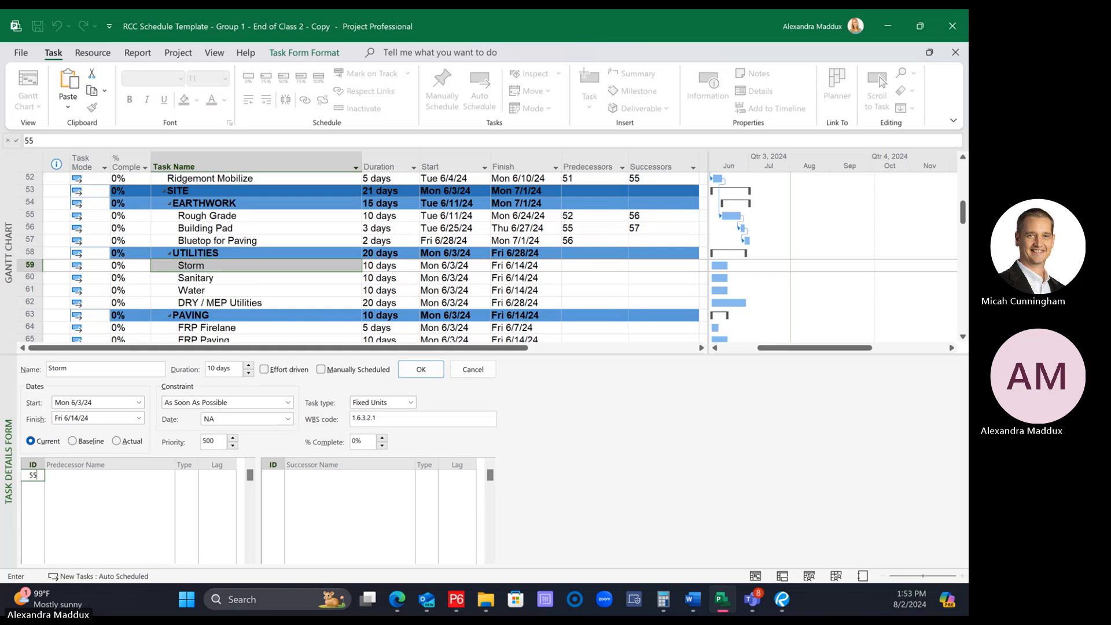
{"action": "key", "text": "Return"}
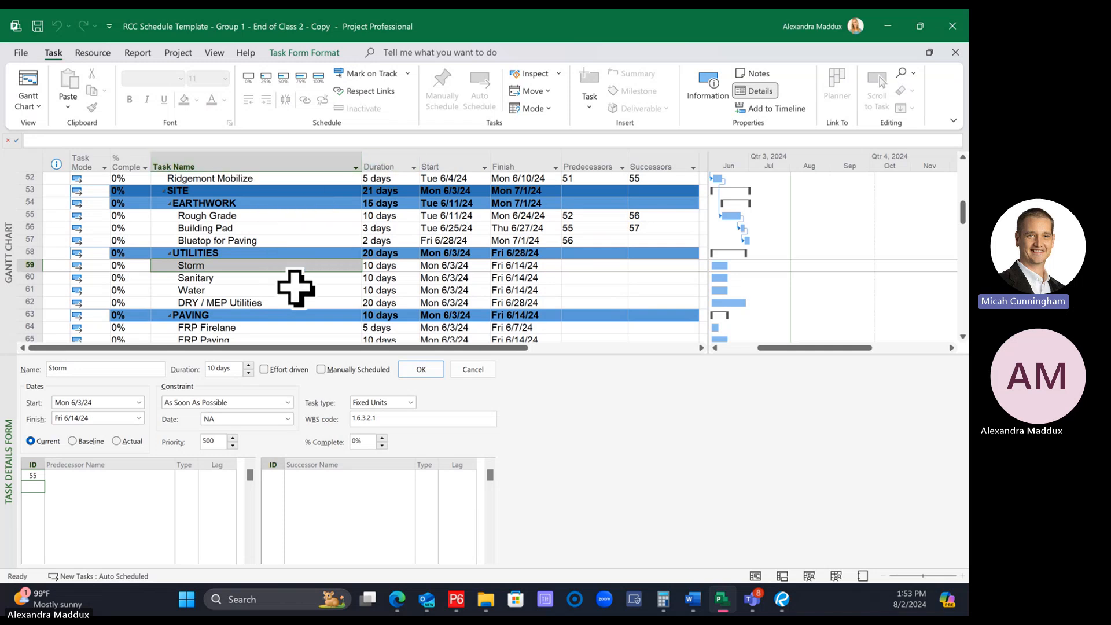
{"action": "key", "text": "Return"}
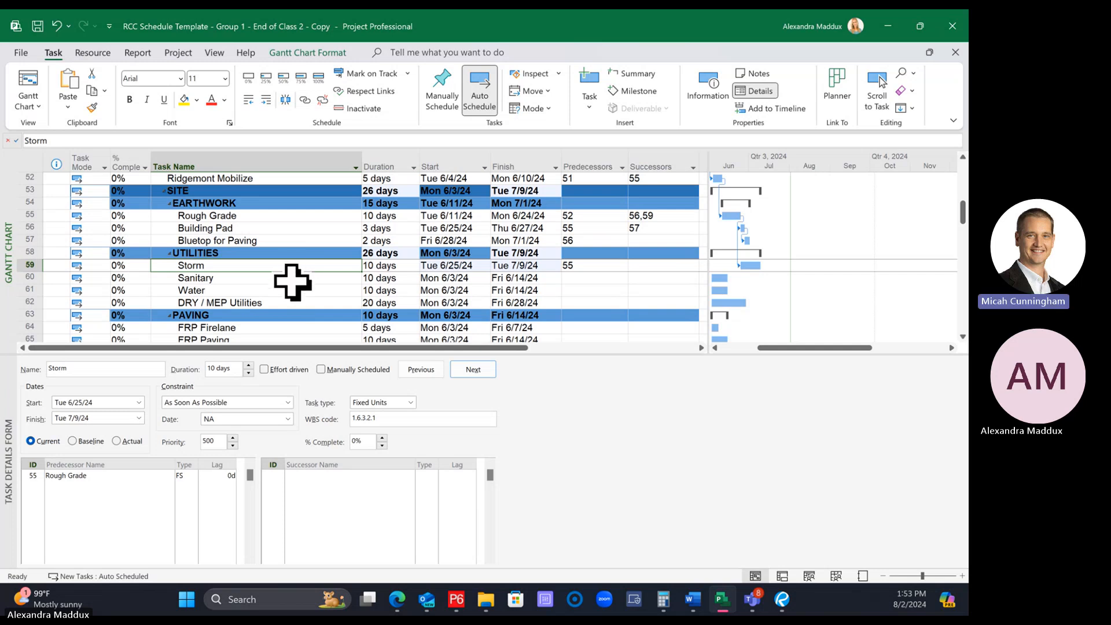
Review the details of the UTILITIES tasks and reopen Storm's predecessor ID entry, accepting it without changes
{"action": "left_click", "coordinate": [292, 280]}
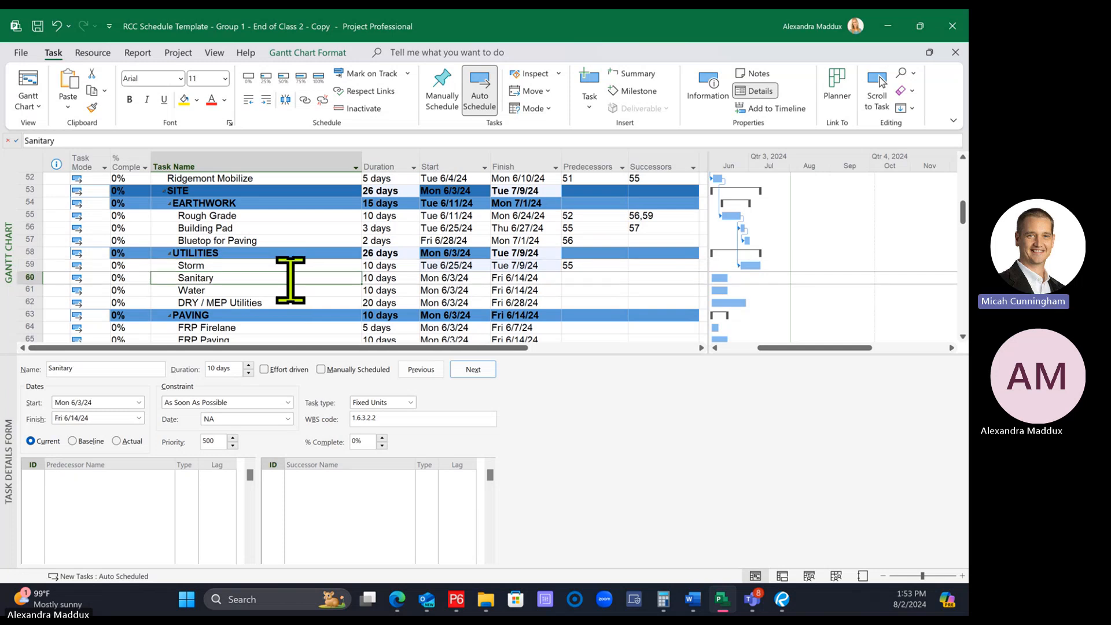
{"action": "left_click", "coordinate": [269, 264]}
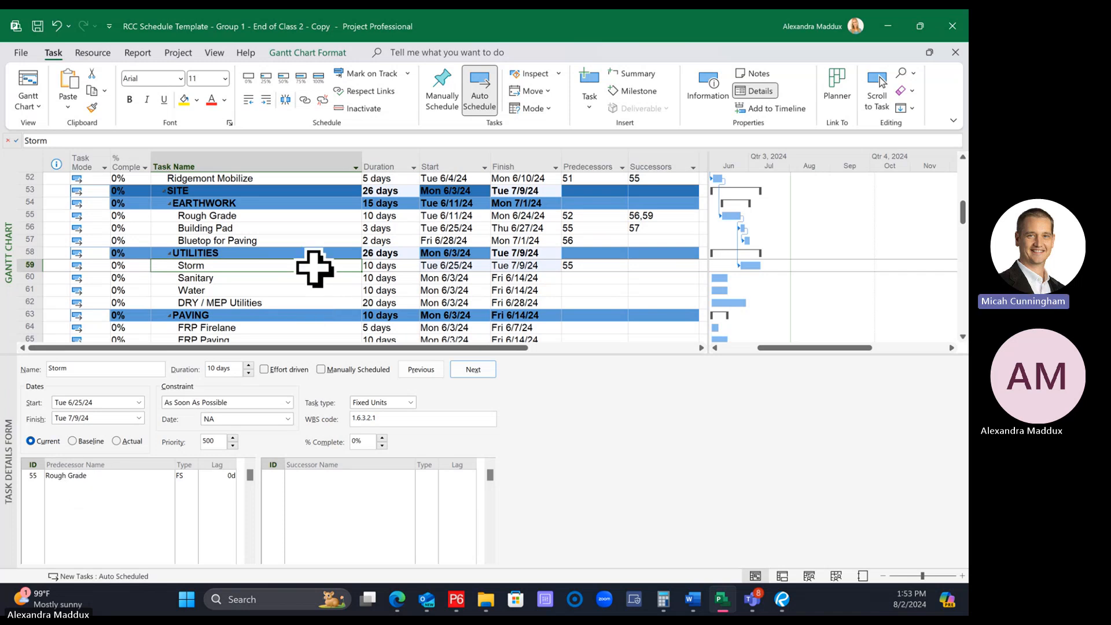
{"action": "key", "text": "Down"}
{"action": "key", "text": "Down"}
{"action": "key", "text": "Down"}
{"action": "left_click", "coordinate": [269, 267]}
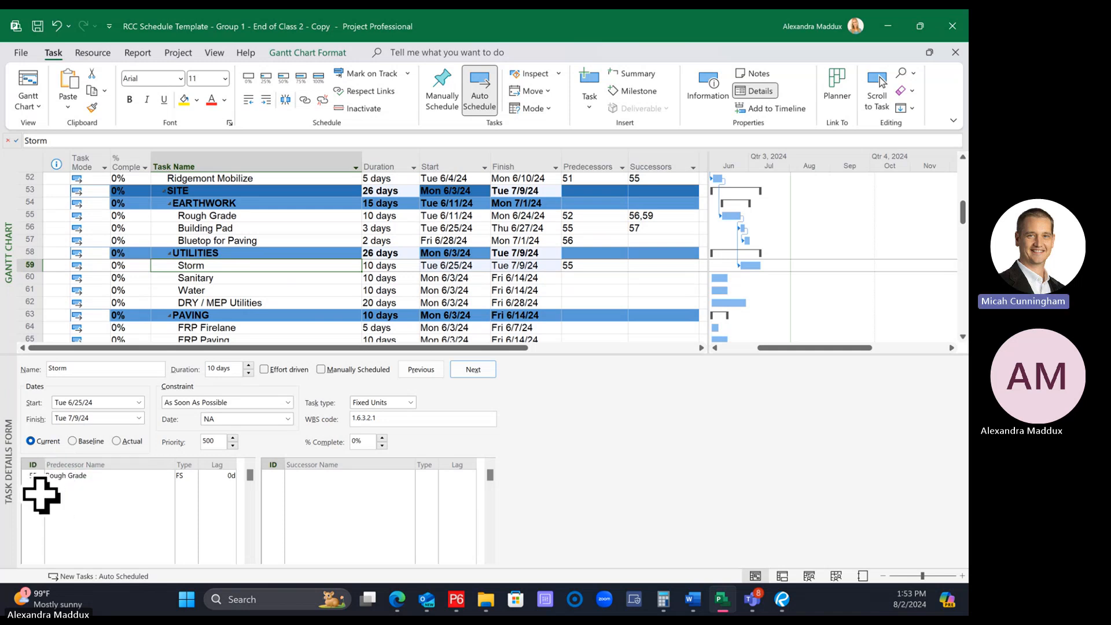
{"action": "left_click", "coordinate": [27, 476]}
{"action": "left_click", "coordinate": [28, 477]}
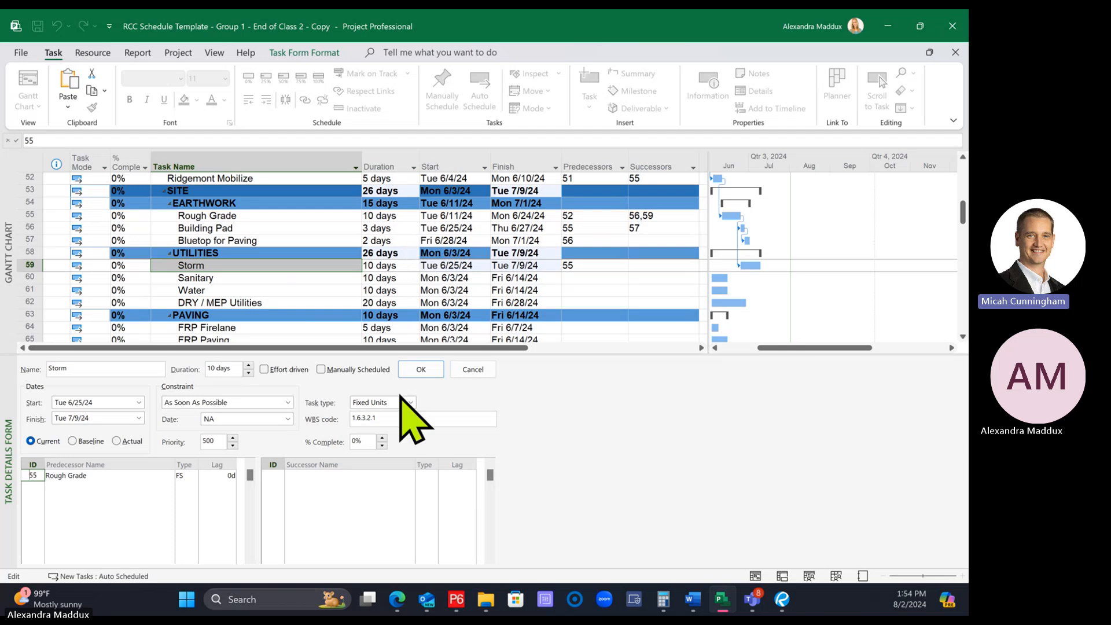
{"action": "left_click", "coordinate": [420, 370]}
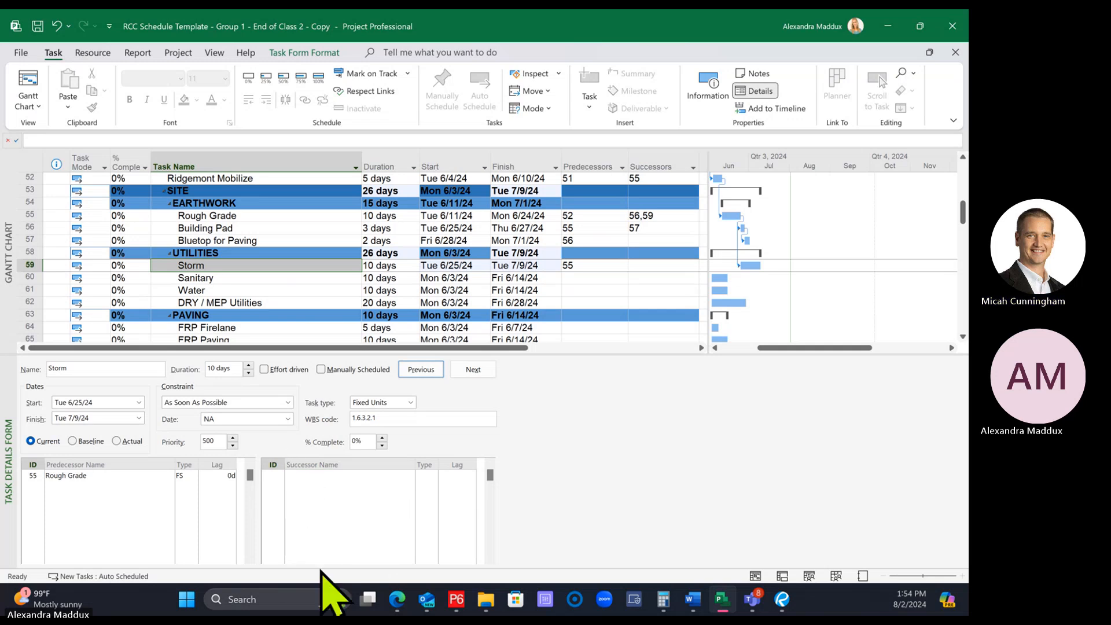
{"action": "left_click", "coordinate": [185, 267]}
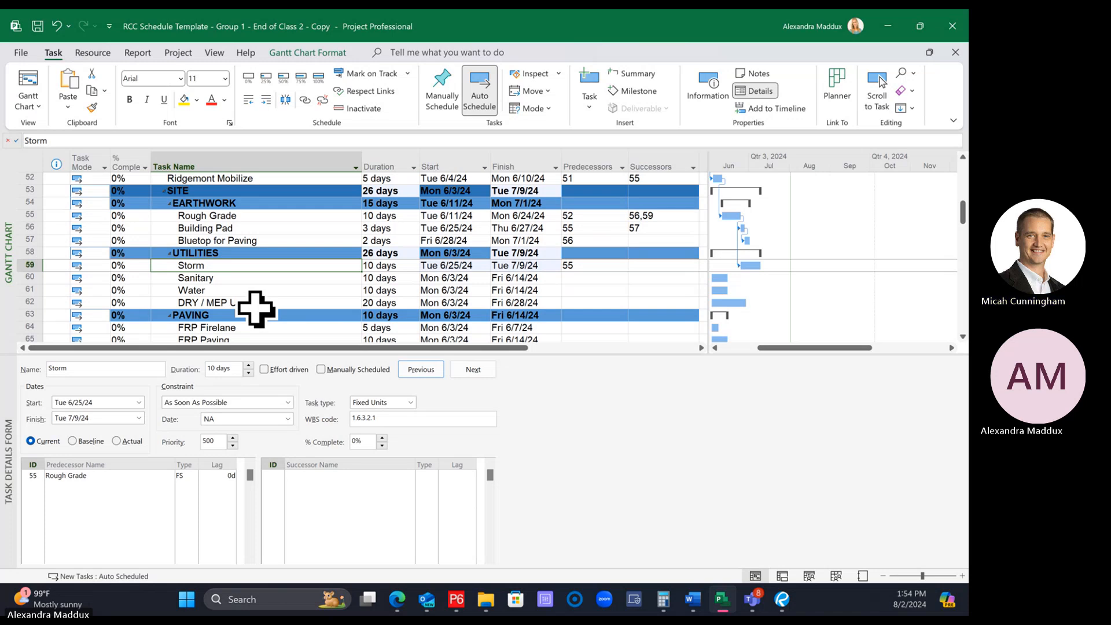
{"action": "left_click", "coordinate": [230, 255]}
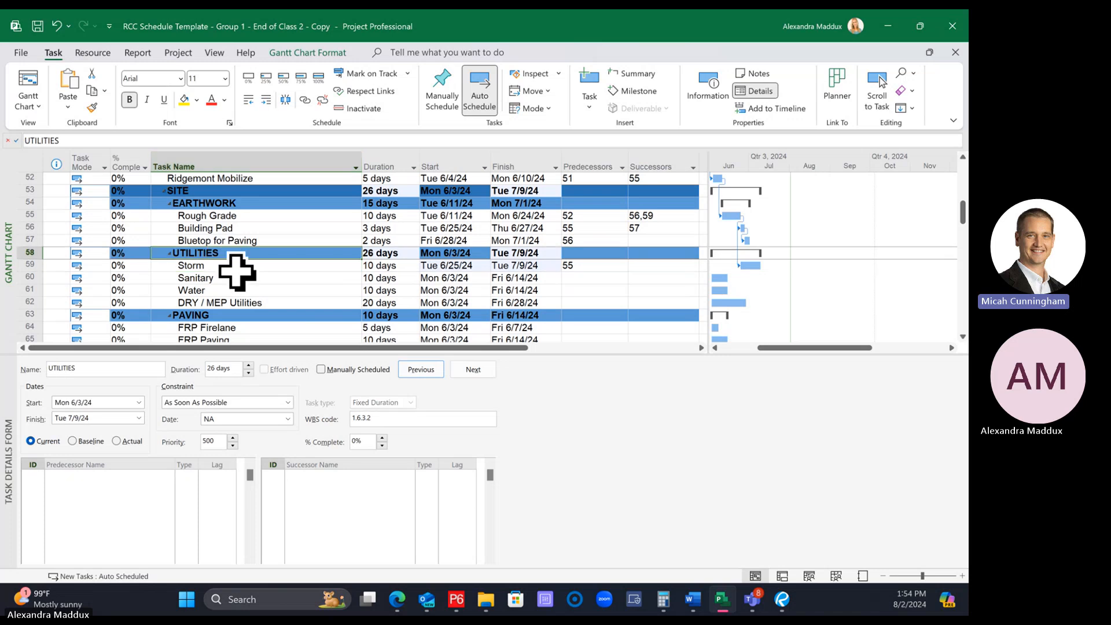
{"action": "left_click", "coordinate": [236, 268]}
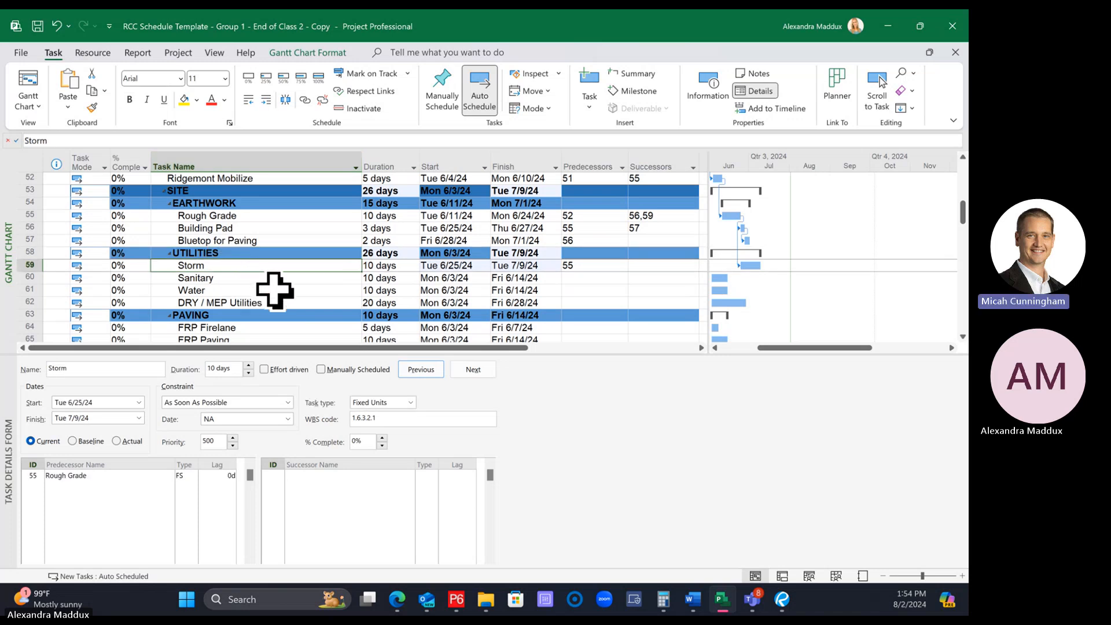
{"action": "left_click", "coordinate": [260, 280]}
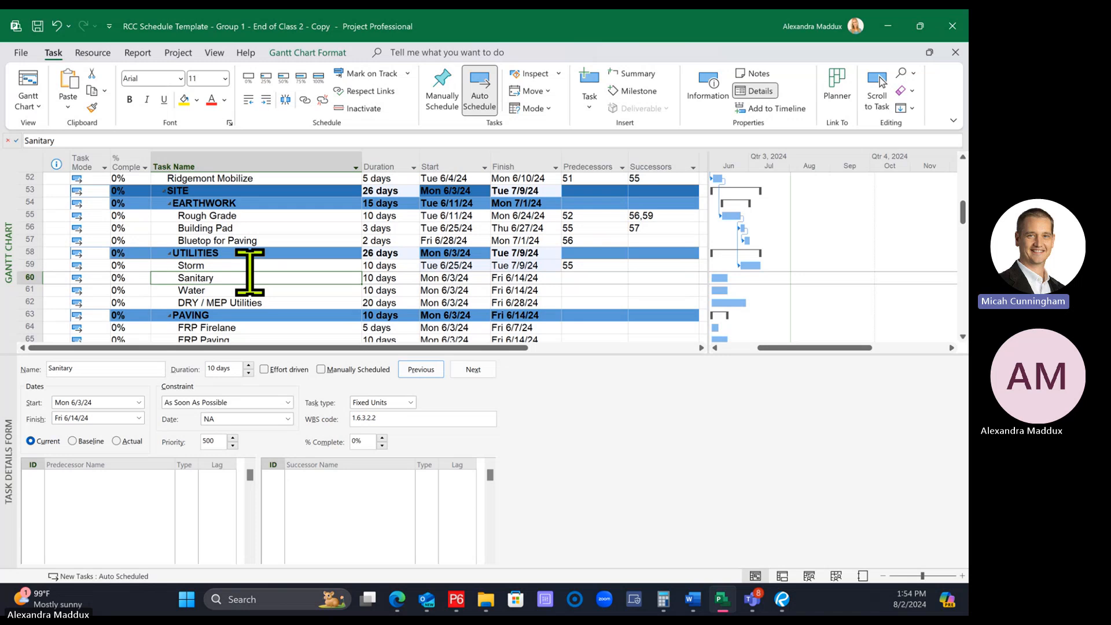
{"action": "left_click", "coordinate": [244, 265]}
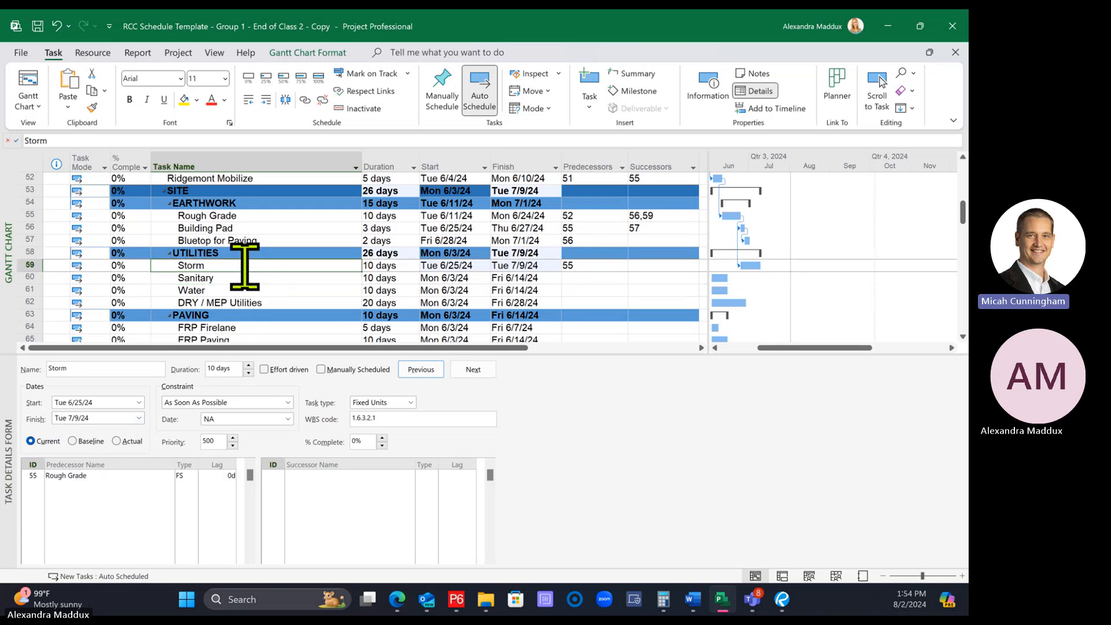
Set task 55, Rough Grade, as the predecessor of the Sanitary task through the task details form
{"action": "left_click", "coordinate": [243, 277]}
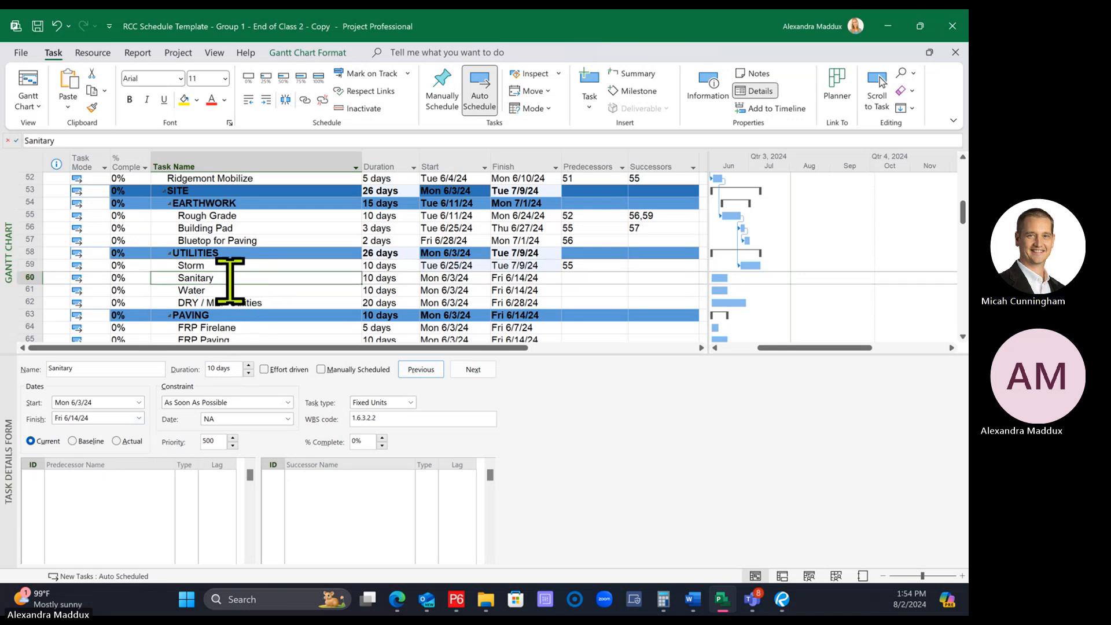
{"action": "left_click", "coordinate": [30, 477]}
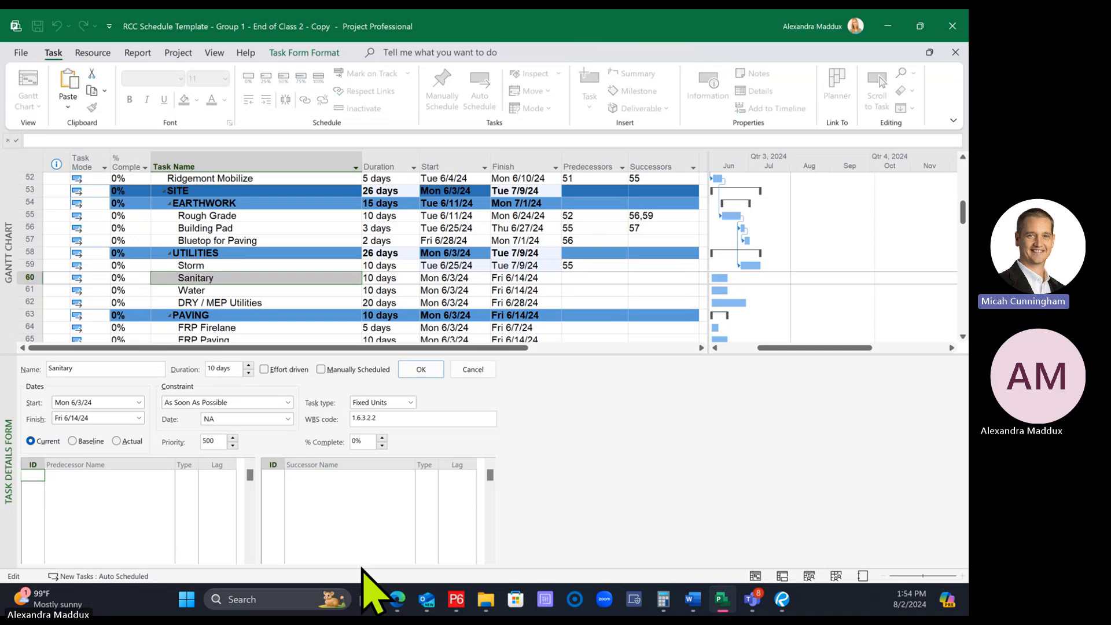
{"action": "type", "text": "55"}
{"action": "key", "text": "Return"}
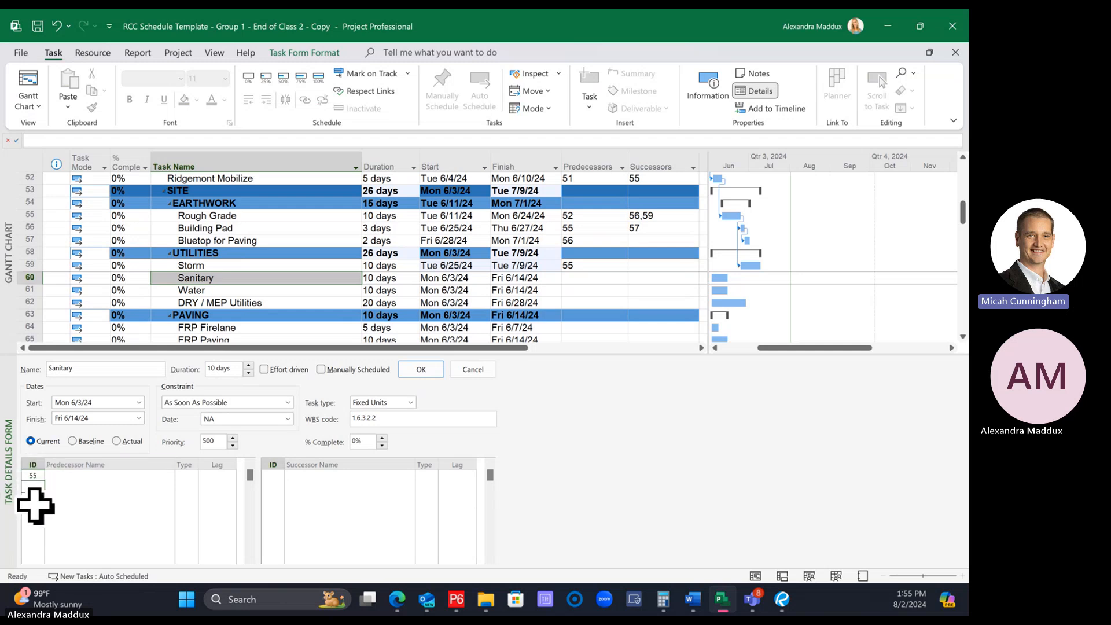
{"action": "left_click", "coordinate": [424, 369]}
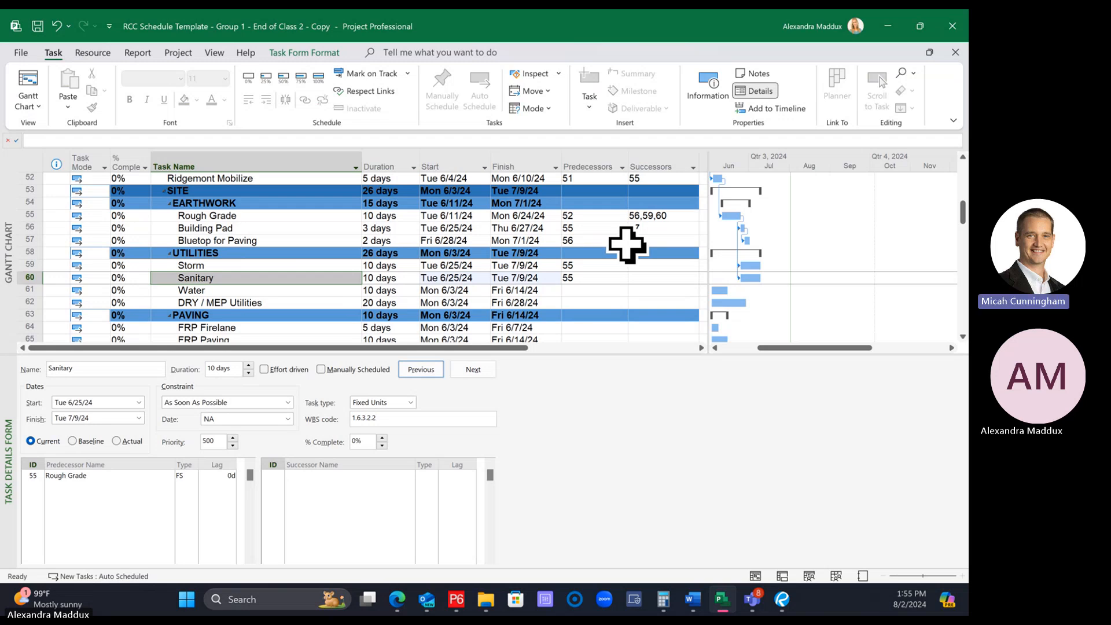
Set task 55, Rough Grade, as the predecessor of the Water task through the task details form
{"action": "left_click", "coordinate": [201, 290]}
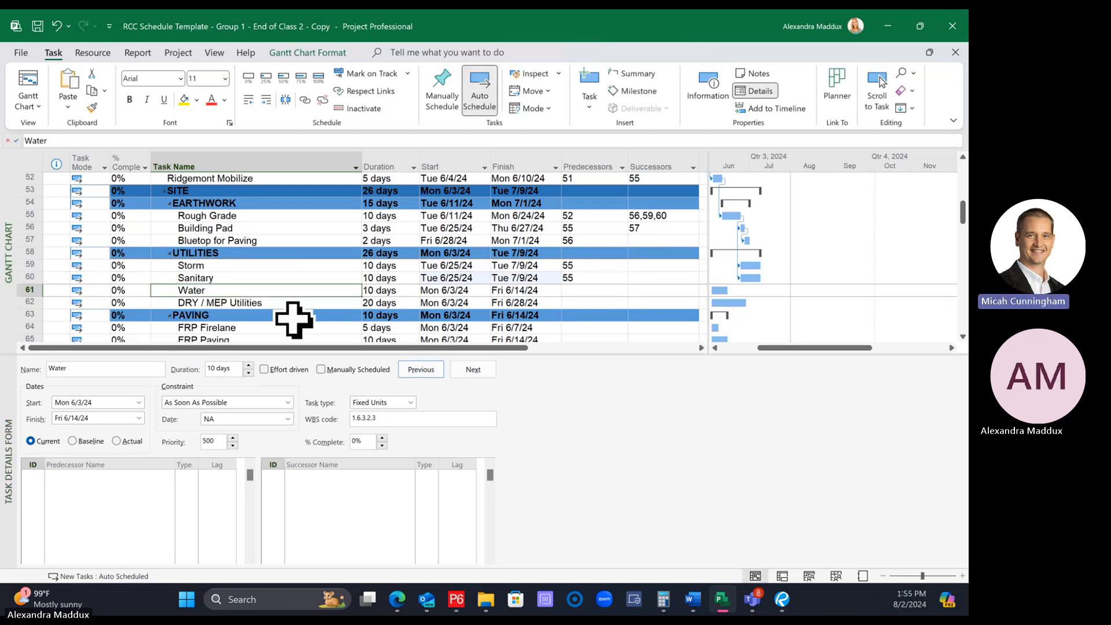
{"action": "left_click", "coordinate": [29, 475]}
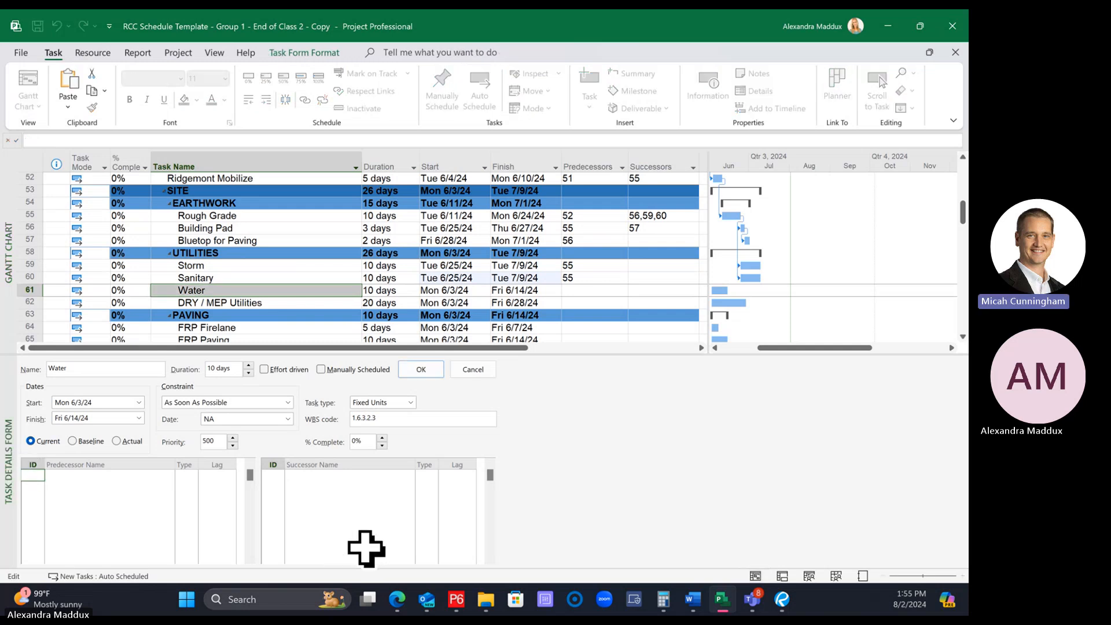
{"action": "type", "text": "55"}
{"action": "key", "text": "Return"}
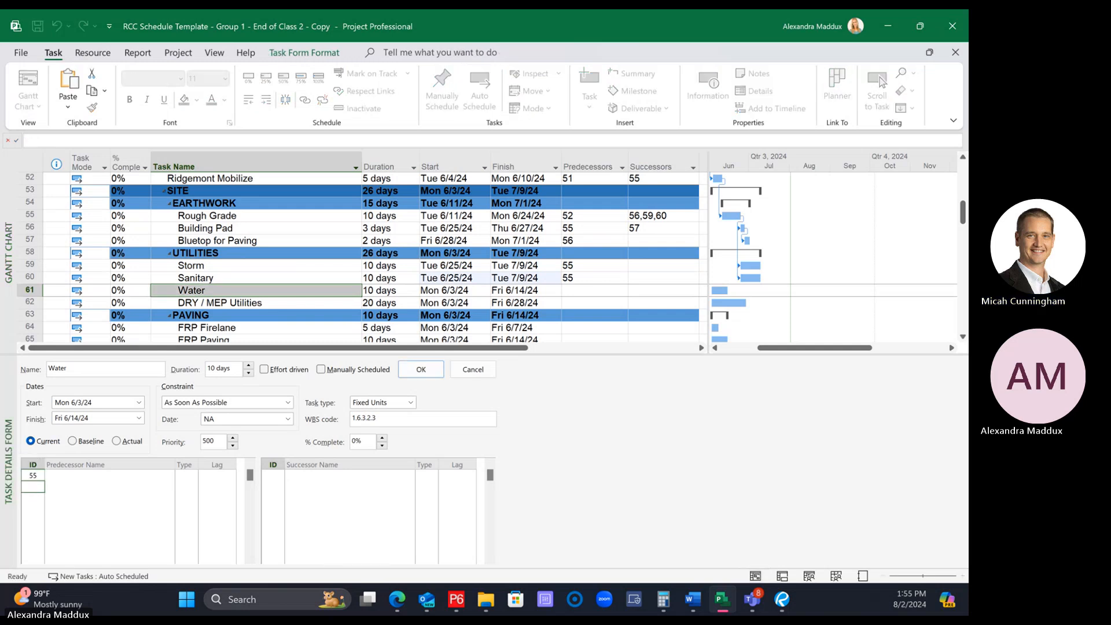
{"action": "left_click", "coordinate": [417, 370]}
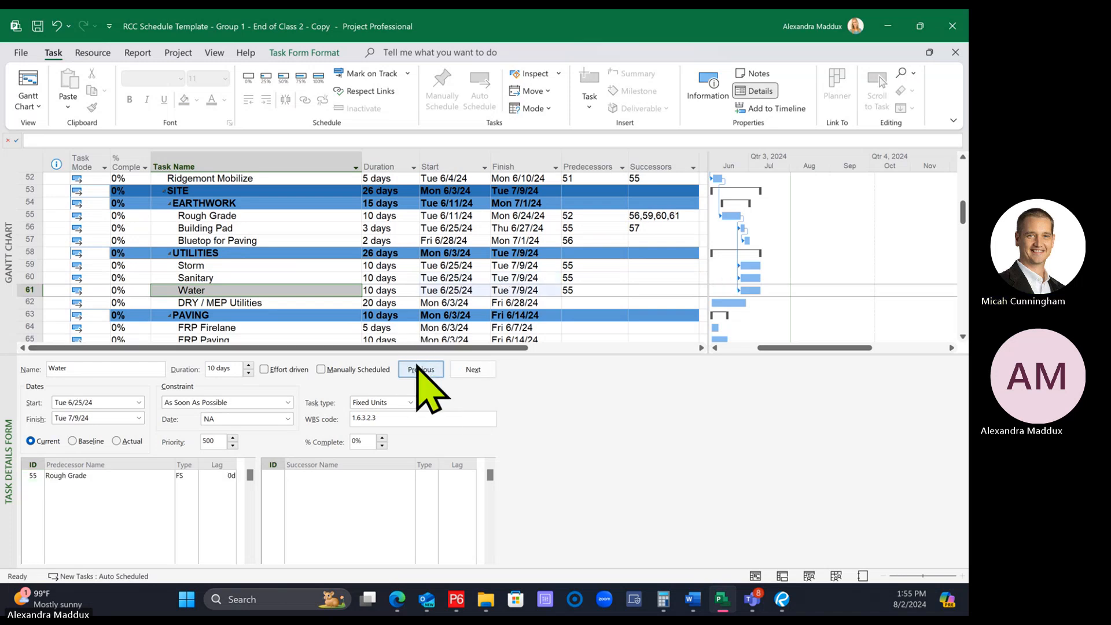
Enter task 62, DRY / MEP Utilities, as the successor of the Storm task directly in the task table
{"action": "left_click", "coordinate": [523, 315]}
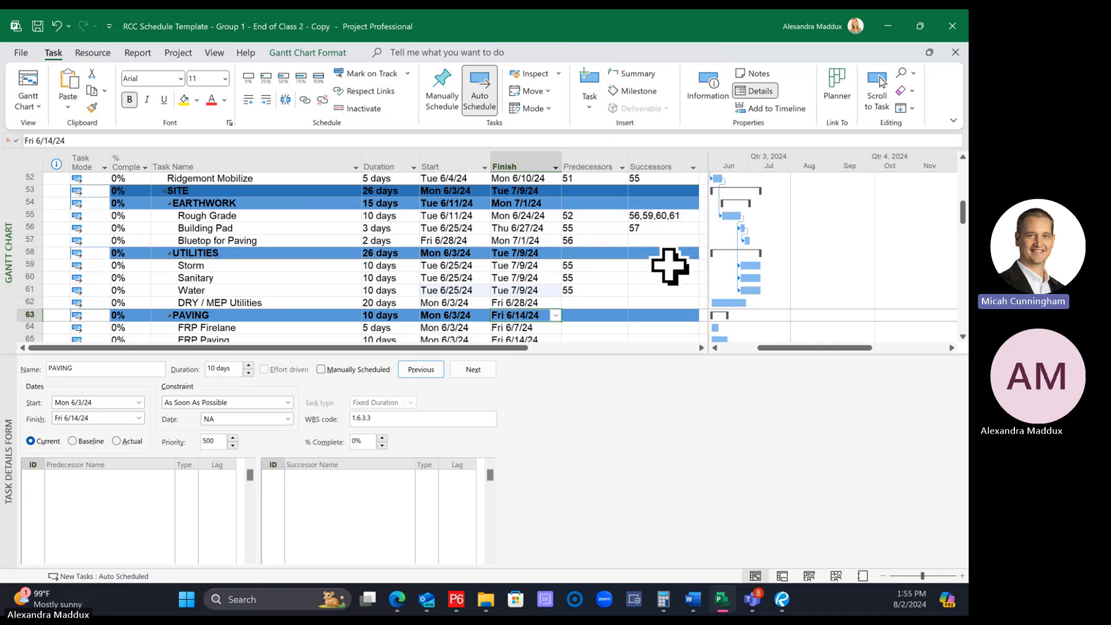
{"action": "left_click", "coordinate": [668, 265]}
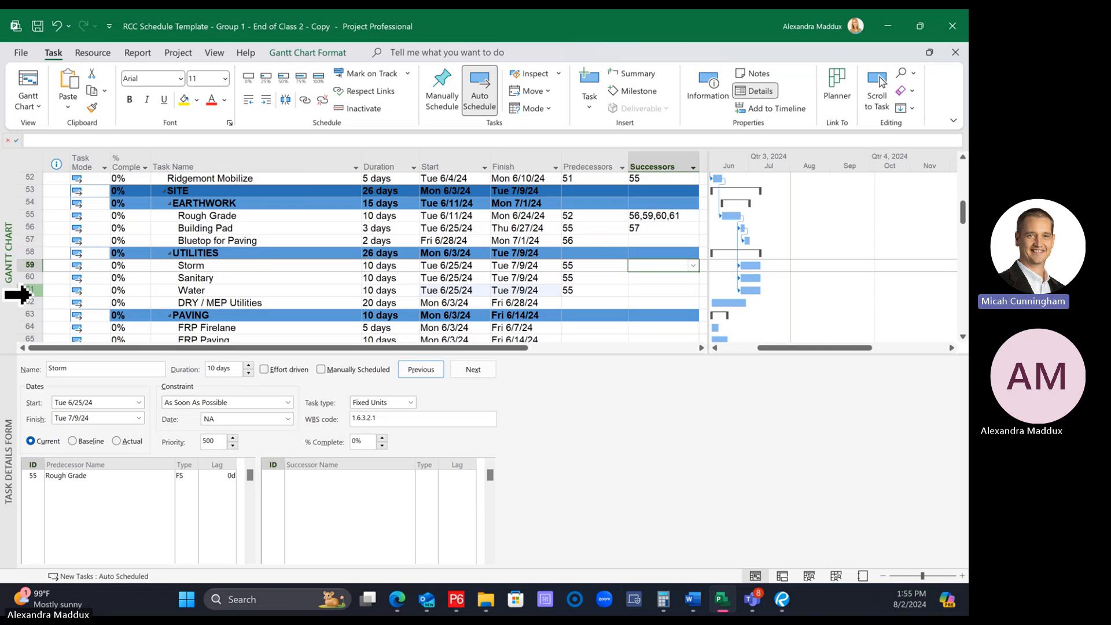
{"action": "left_click", "coordinate": [159, 302]}
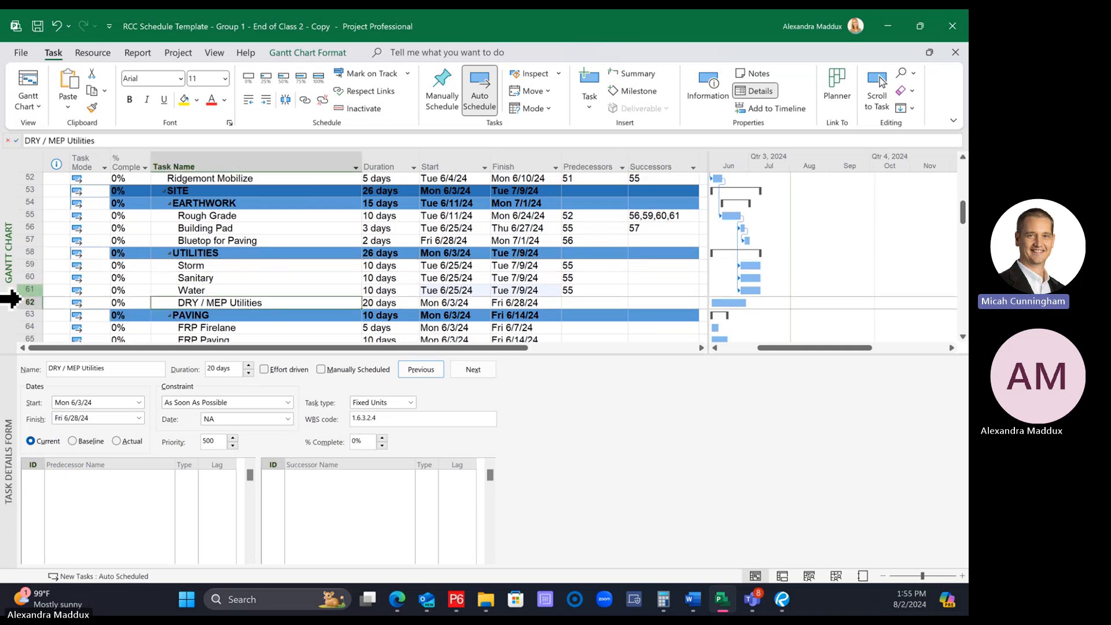
{"action": "left_click", "coordinate": [9, 300]}
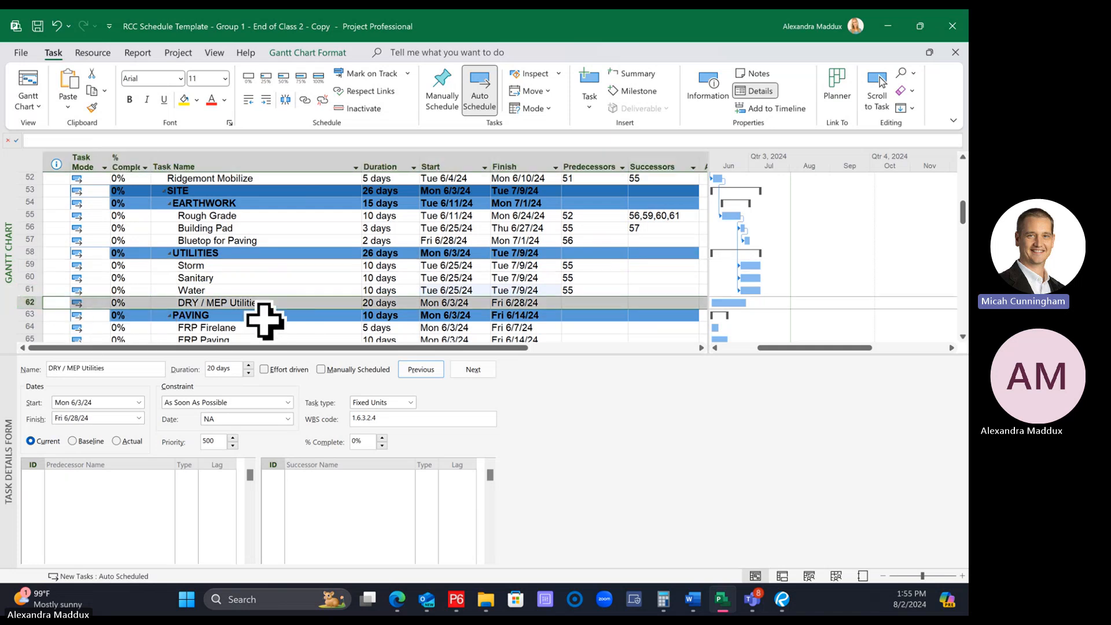
{"action": "left_click", "coordinate": [224, 276]}
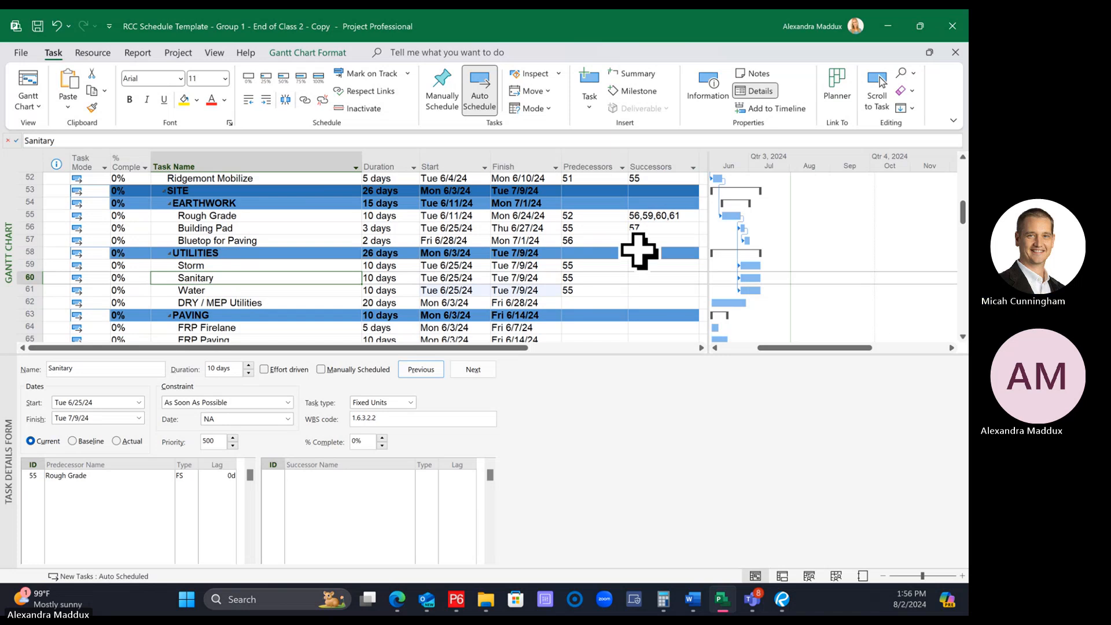
{"action": "left_click", "coordinate": [662, 265]}
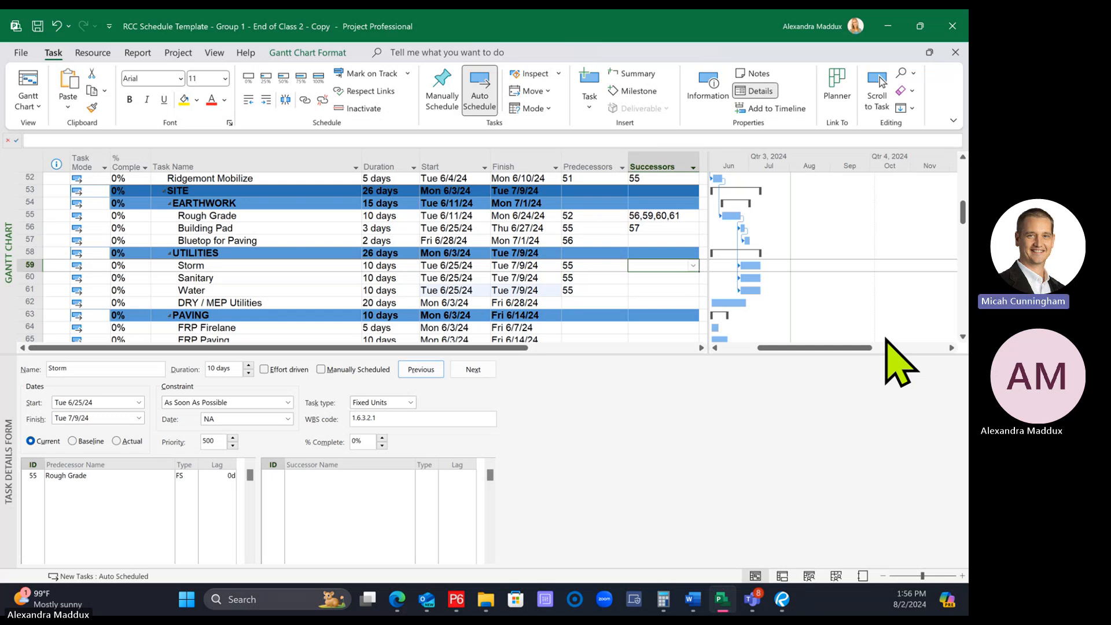
{"action": "type", "text": "2"}
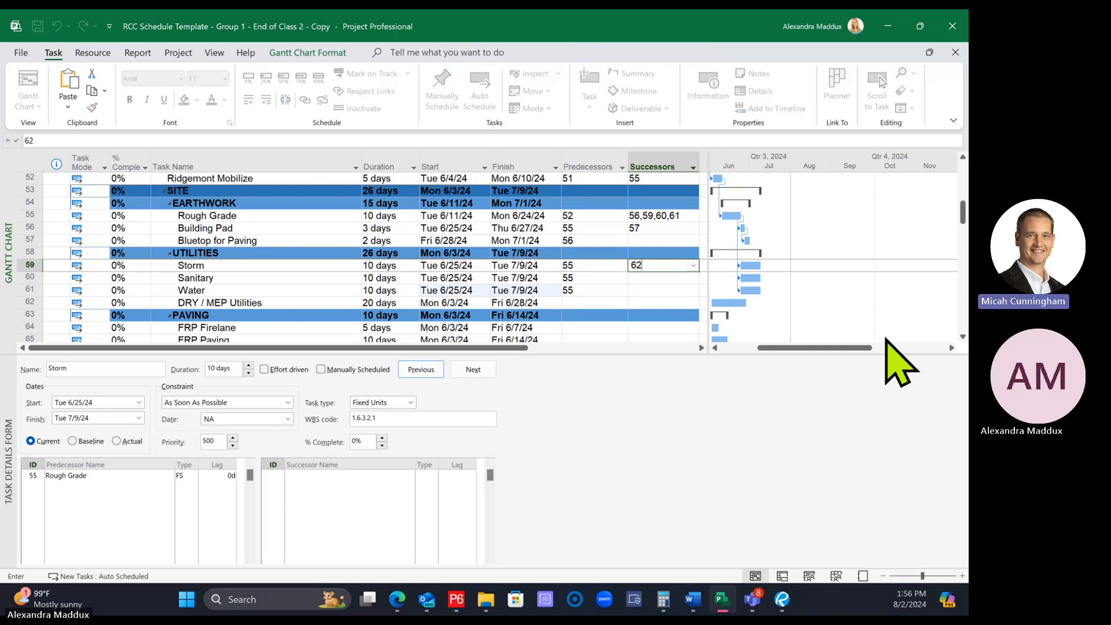
{"action": "key", "text": "Return"}
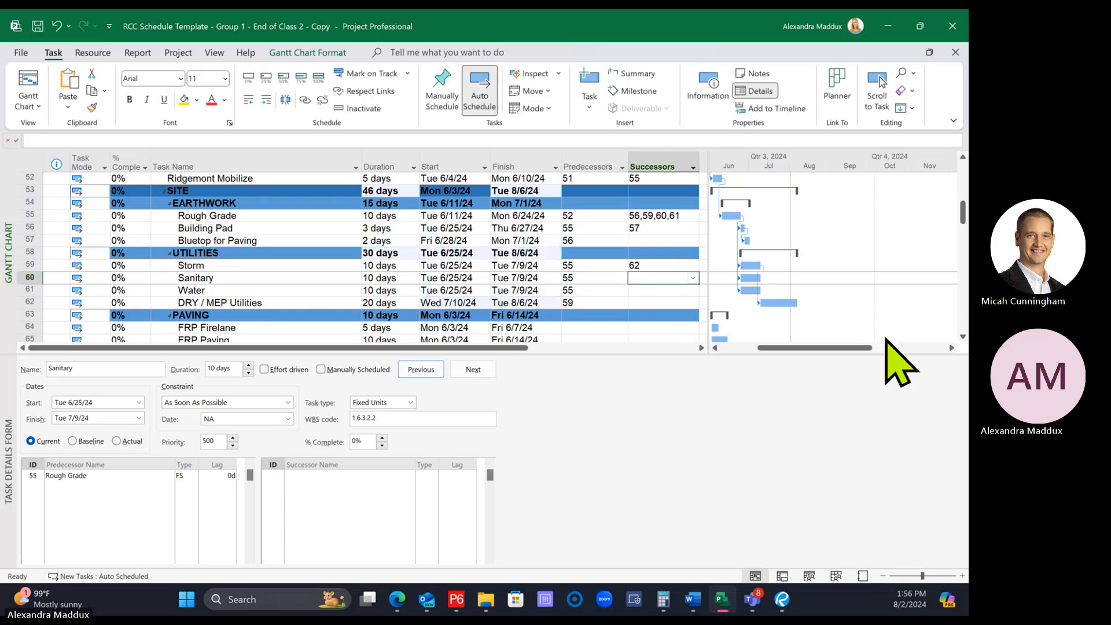
Fill Storm's successor, task 62, down to the Sanitary and Water tasks in the task table
{"action": "left_click", "coordinate": [661, 265]}
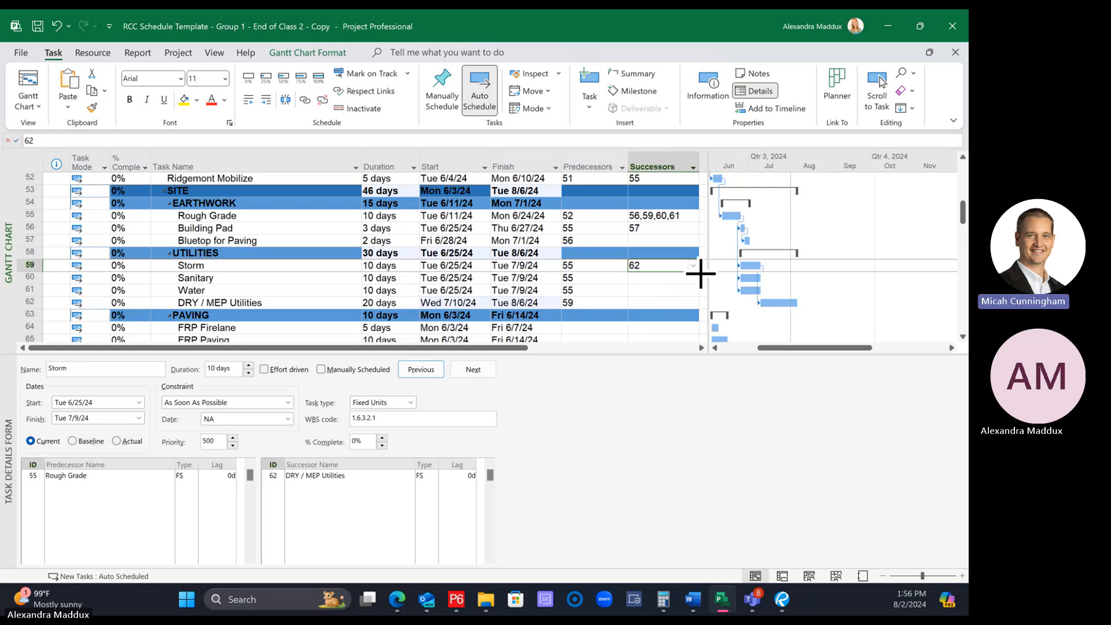
{"action": "left_click_drag", "start_coordinate": [700, 272], "coordinate": [699, 293]}
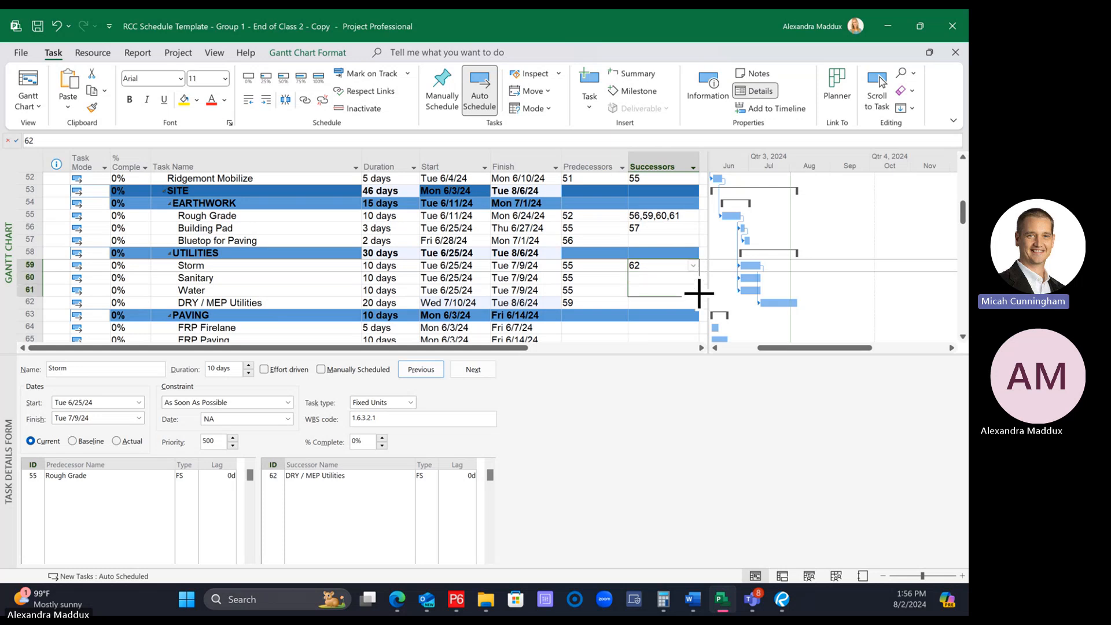
{"action": "left_click_drag", "start_coordinate": [699, 293], "coordinate": [699, 294]}
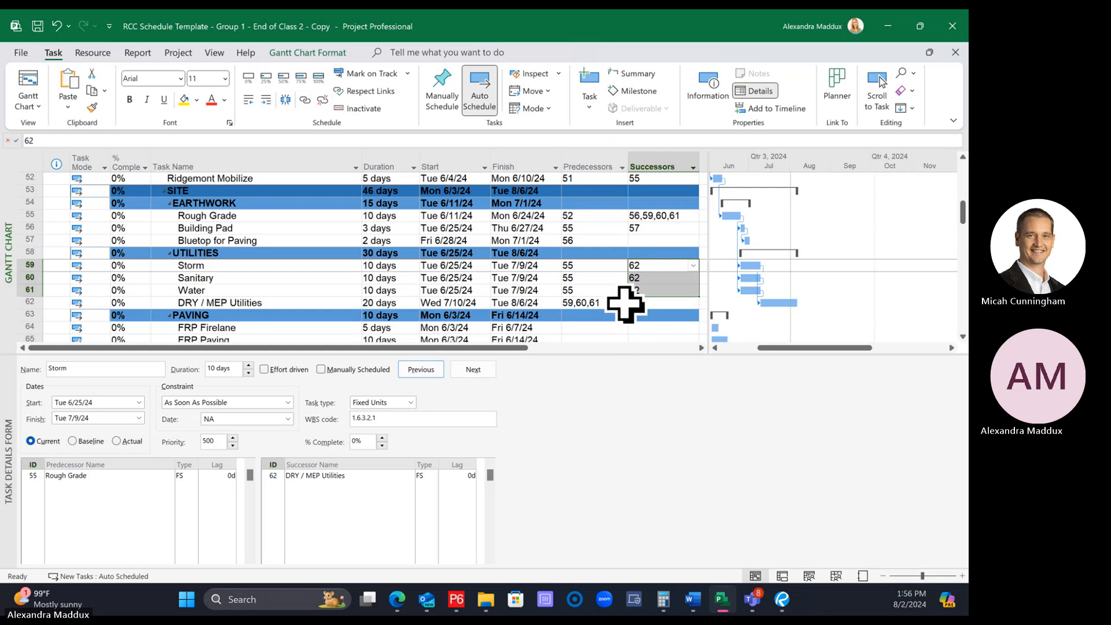
{"action": "left_click", "coordinate": [652, 316]}
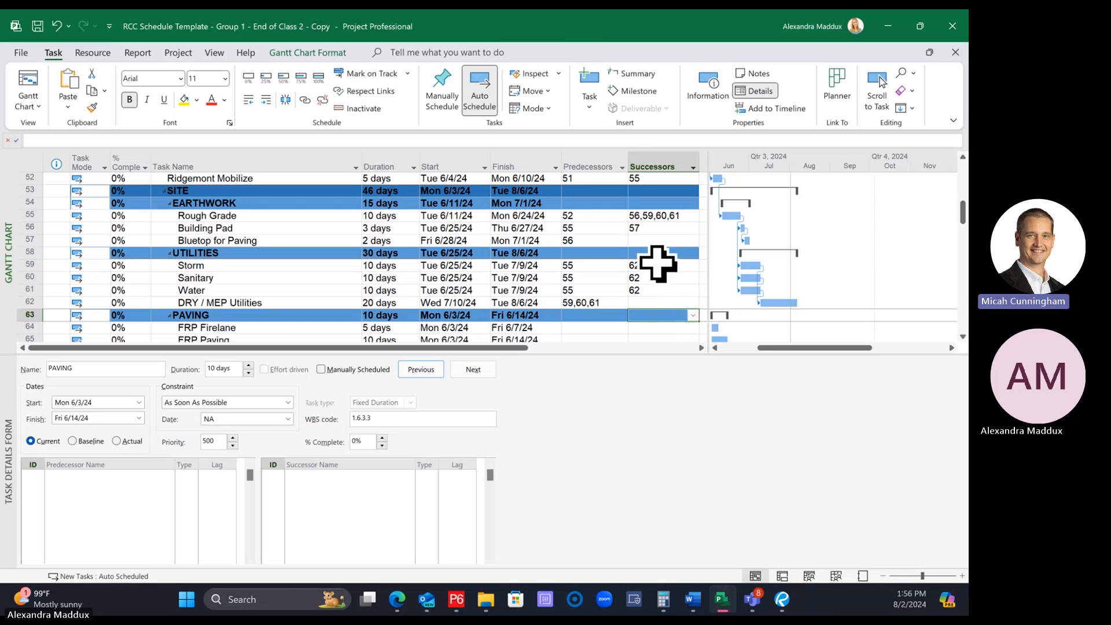
{"action": "left_click_drag", "start_coordinate": [656, 265], "coordinate": [653, 258]}
{"action": "left_click", "coordinate": [668, 303]}
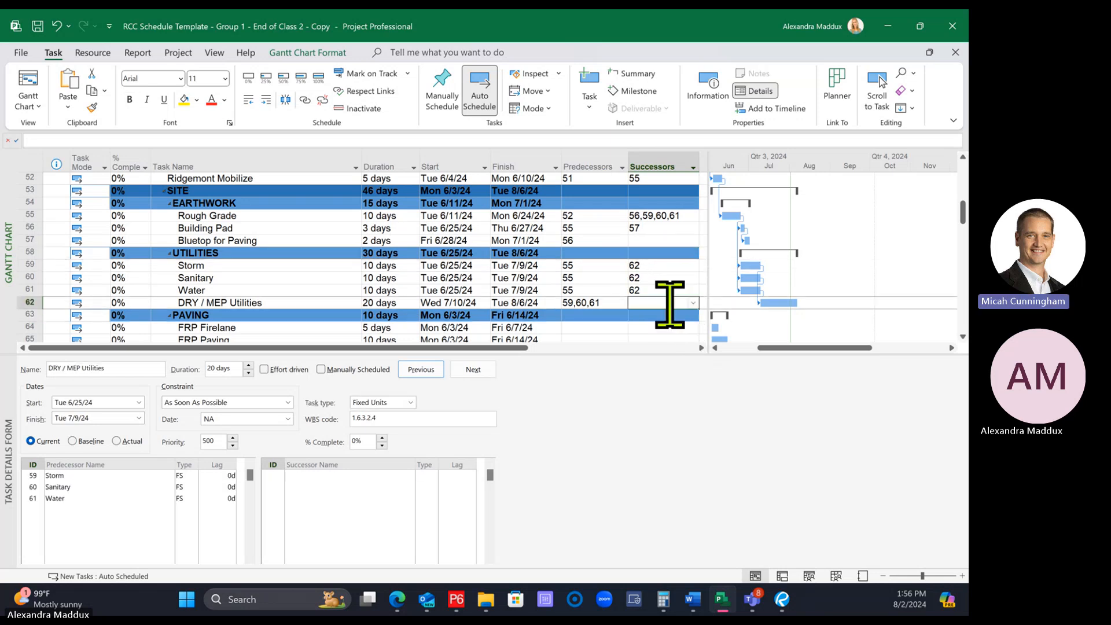
Repeat the successor fill from Storm through Water, and undo the successors copied to Sanitary and Water
{"action": "left_click", "coordinate": [660, 267]}
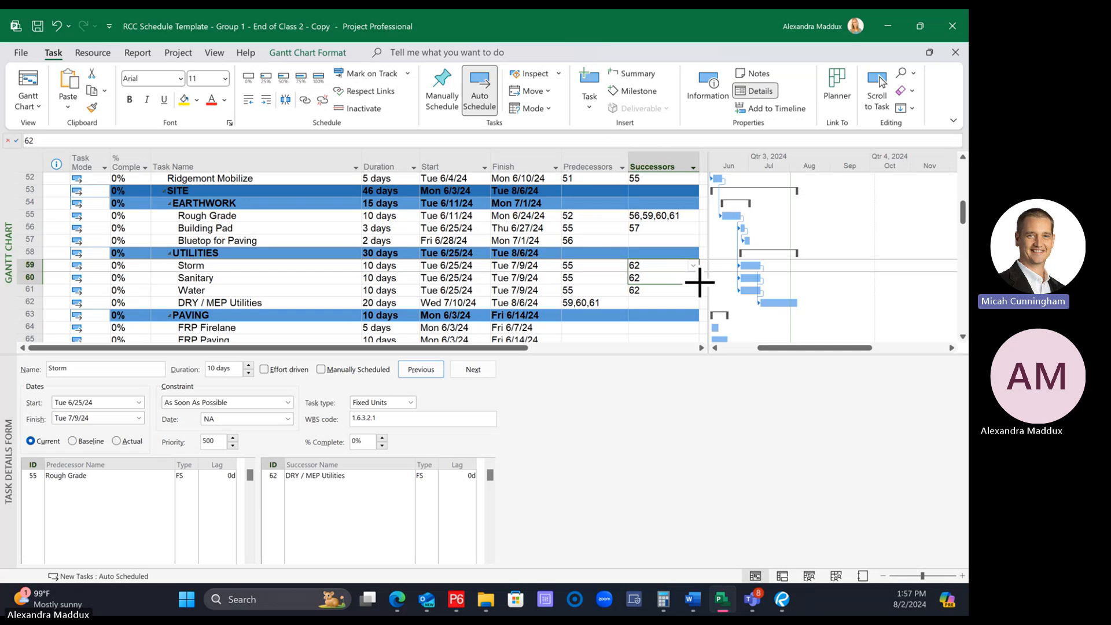
{"action": "left_click_drag", "start_coordinate": [698, 289], "coordinate": [699, 289]}
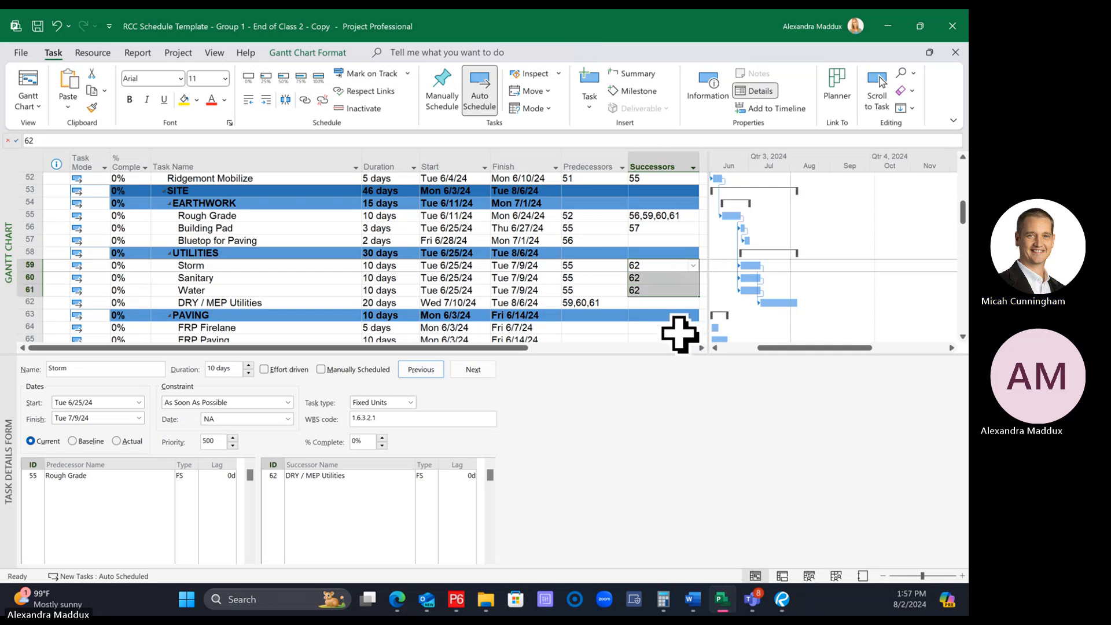
{"action": "left_click_drag", "start_coordinate": [650, 278], "coordinate": [652, 293]}
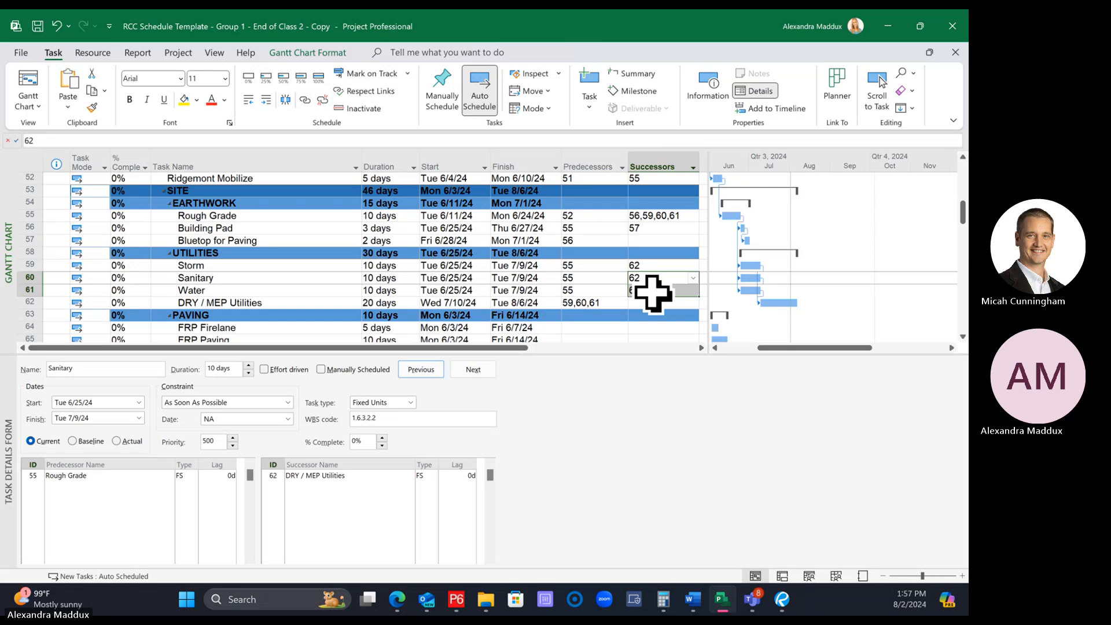
{"action": "key", "text": "ctrl+z"}
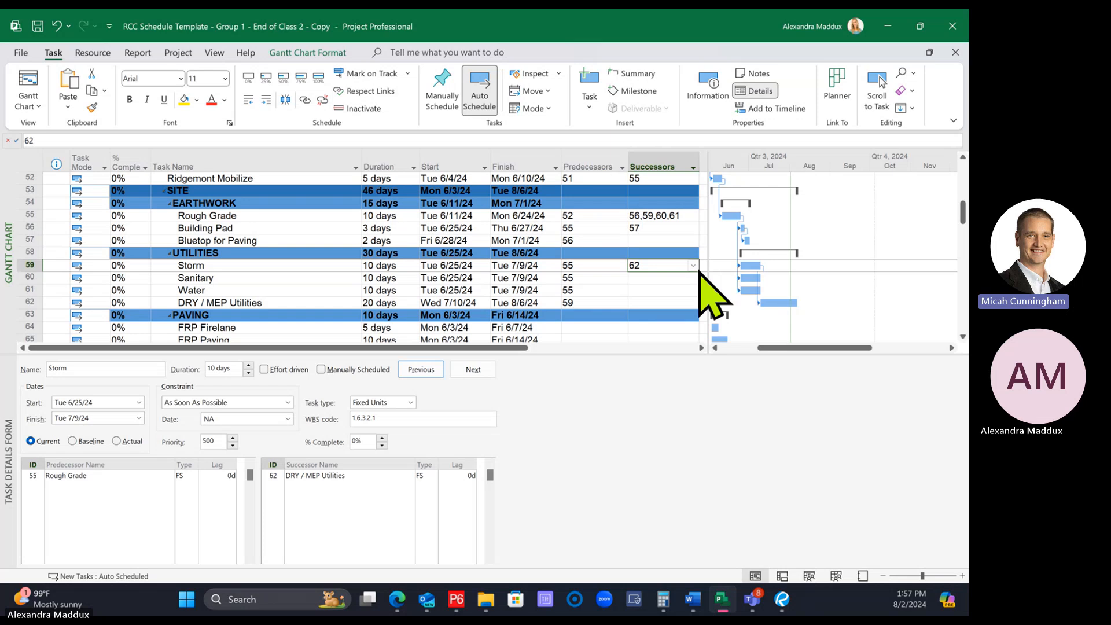
Copy Storm's successor 62 down to Sanitary and Water once more, and clear both copied successors
{"action": "left_click", "coordinate": [696, 268]}
{"action": "left_click", "coordinate": [696, 268]}
{"action": "left_click", "coordinate": [666, 291]}
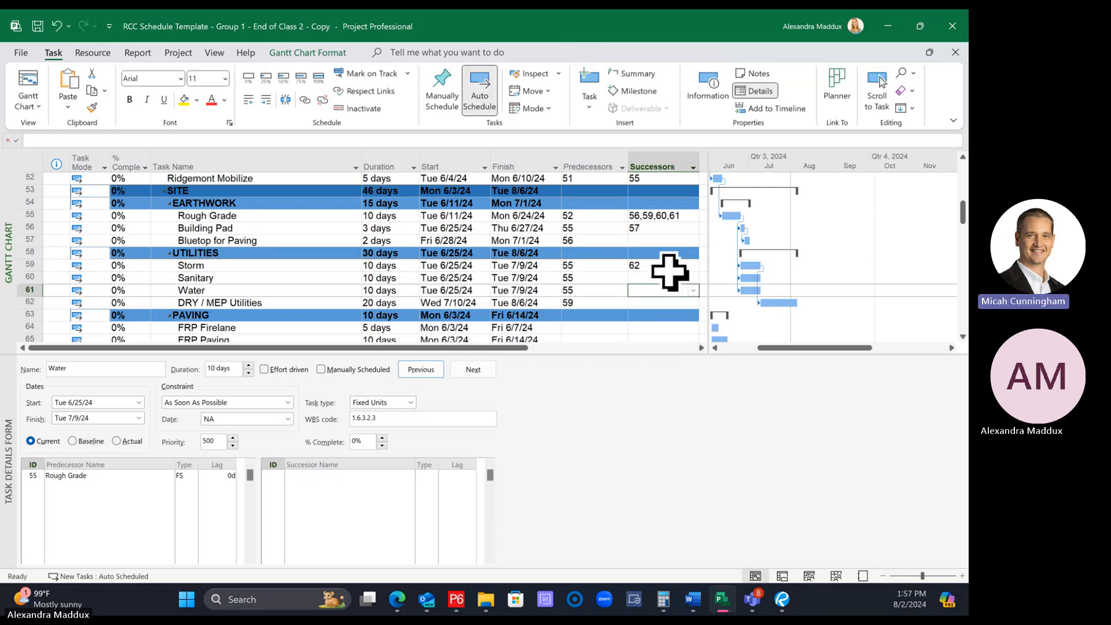
{"action": "left_click", "coordinate": [667, 268]}
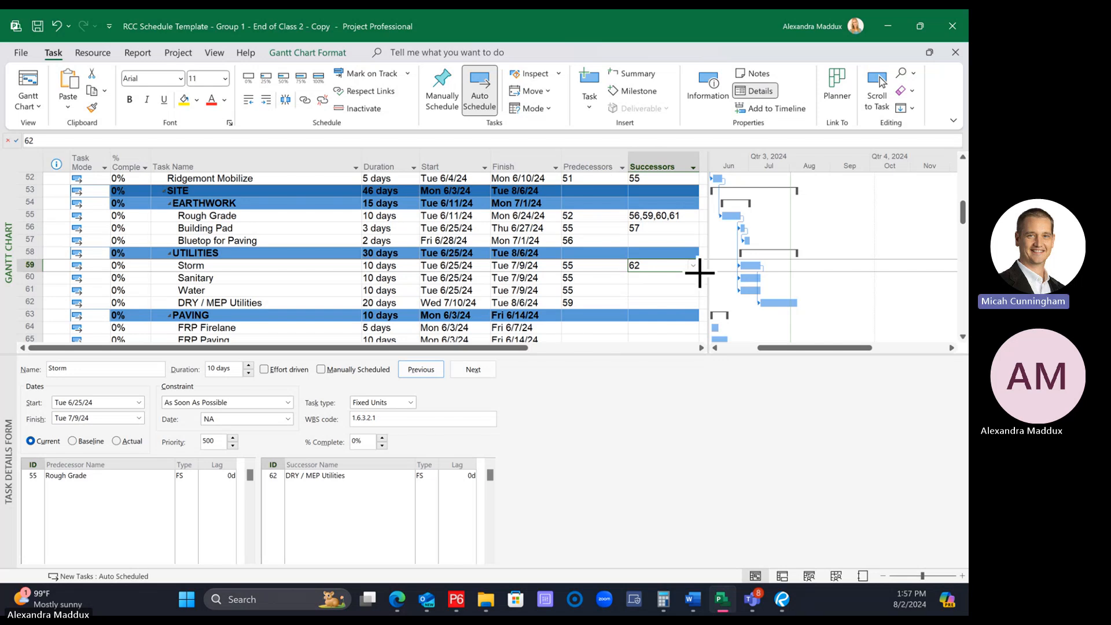
{"action": "left_click_drag", "start_coordinate": [700, 295], "coordinate": [701, 298]}
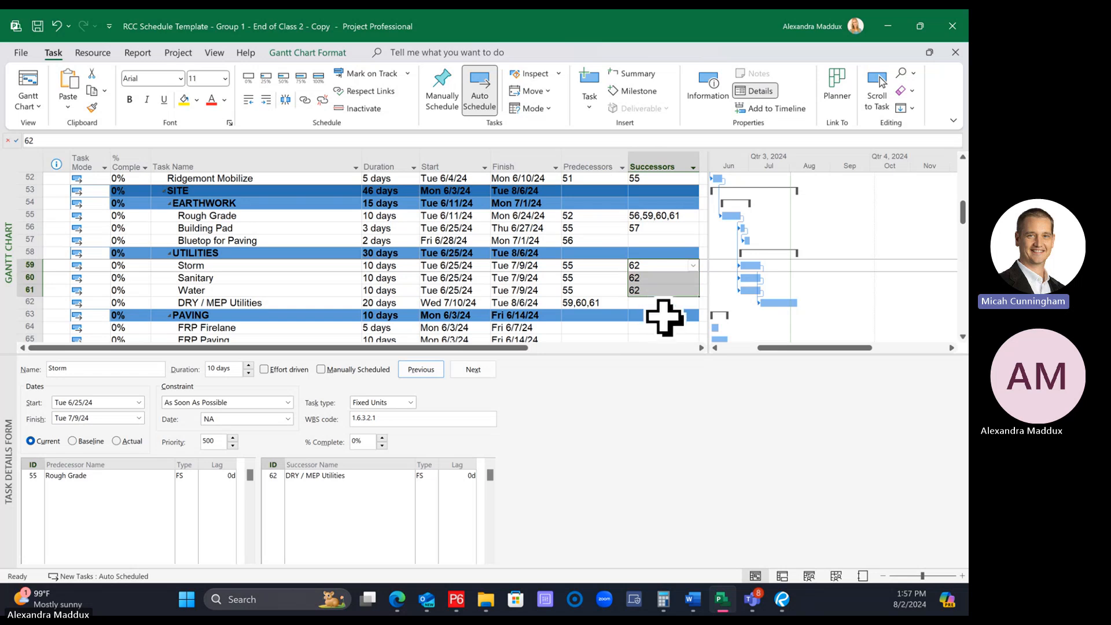
{"action": "left_click_drag", "start_coordinate": [659, 266], "coordinate": [663, 289]}
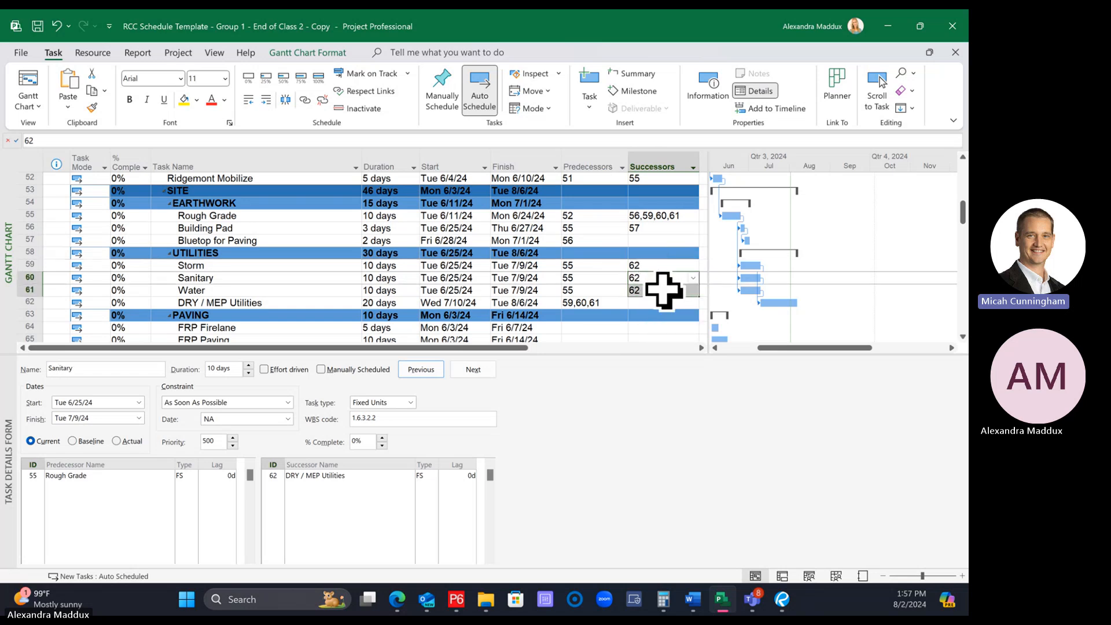
{"action": "key", "text": "Delete"}
{"action": "left_click", "coordinate": [616, 255]}
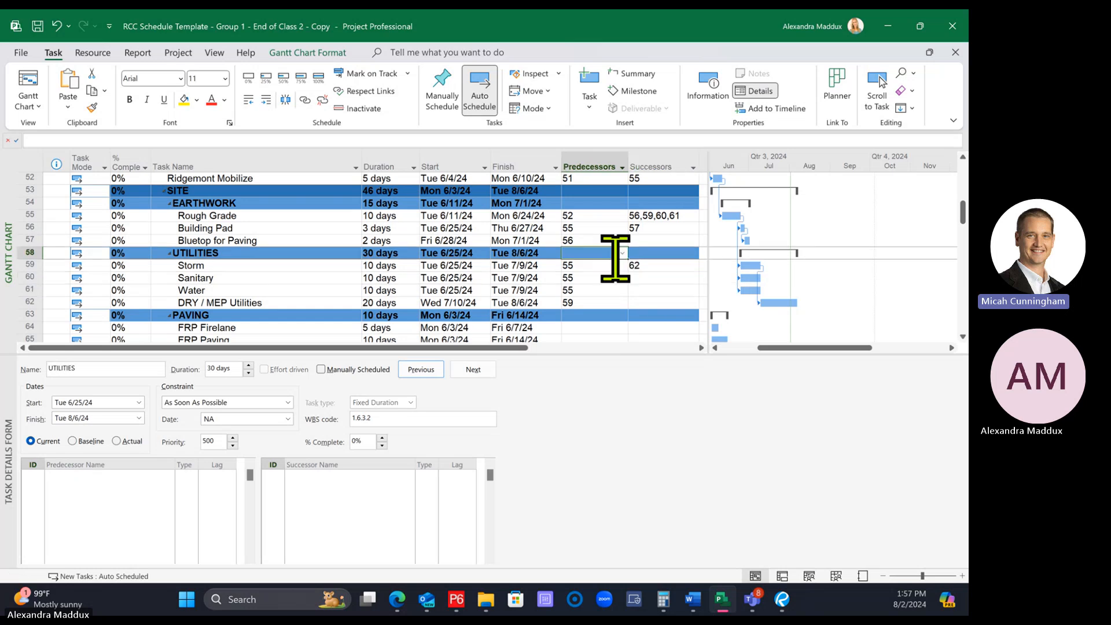
Enter task 62, DRY / MEP Utilities, as the successor of both the Sanitary and Water tasks in the task table
{"action": "left_click", "coordinate": [648, 280]}
{"action": "type", "text": "6"}
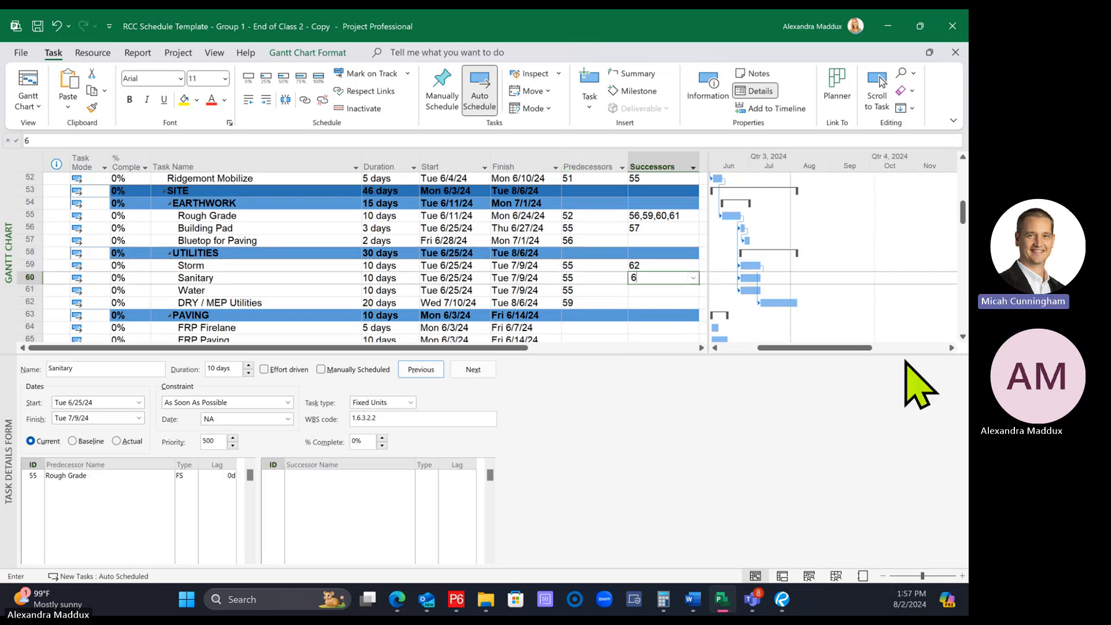
{"action": "type", "text": "2"}
{"action": "key", "text": "Return"}
{"action": "type", "text": "62"}
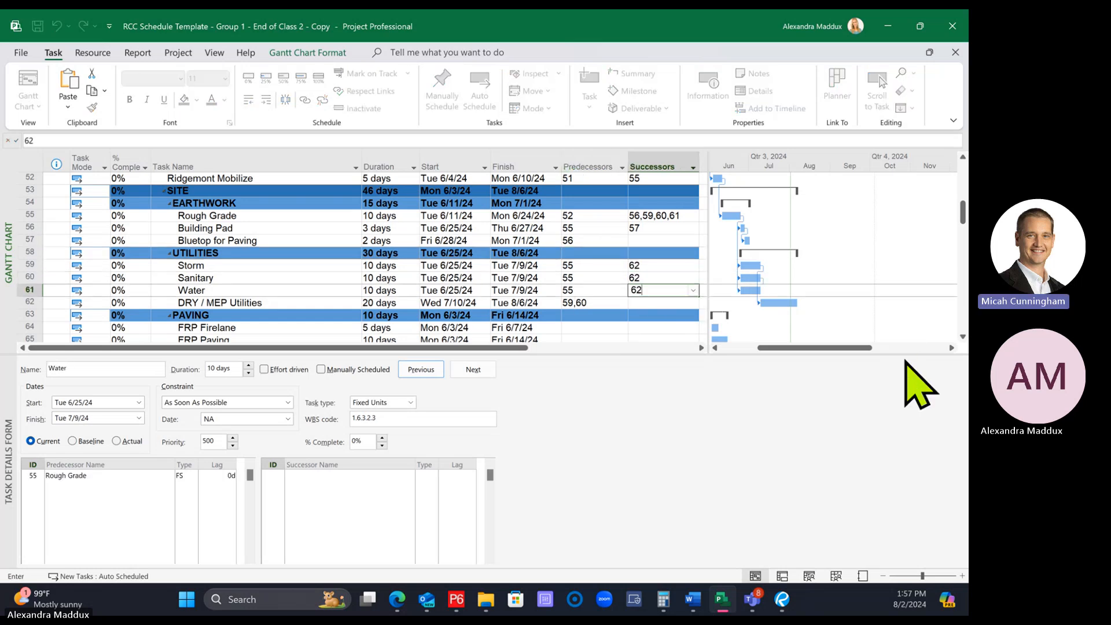
{"action": "key", "text": "Return"}
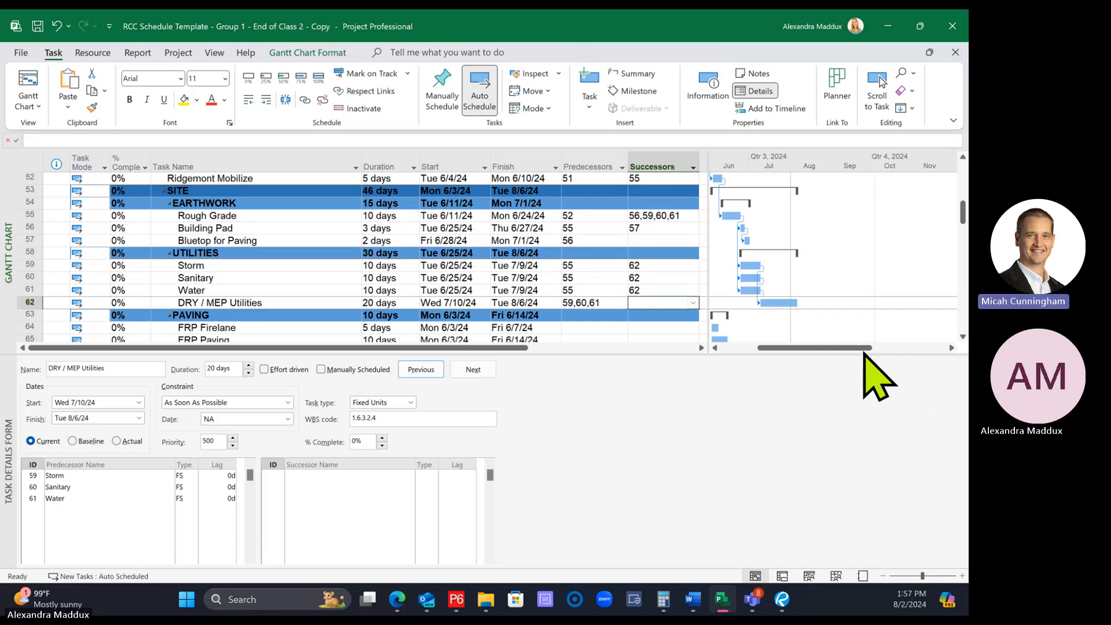
Enlarge the task table area above the task details form to show more PAVING tasks, and select PAVING's predecessor cell
{"action": "left_click", "coordinate": [519, 315]}
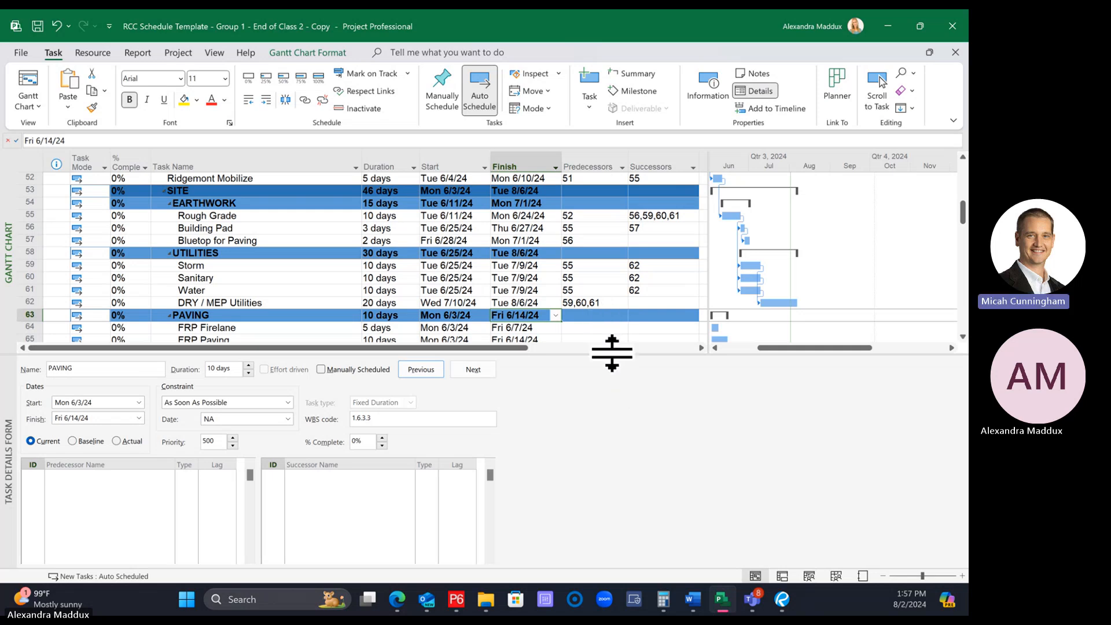
{"action": "left_click_drag", "start_coordinate": [612, 354], "coordinate": [605, 371]}
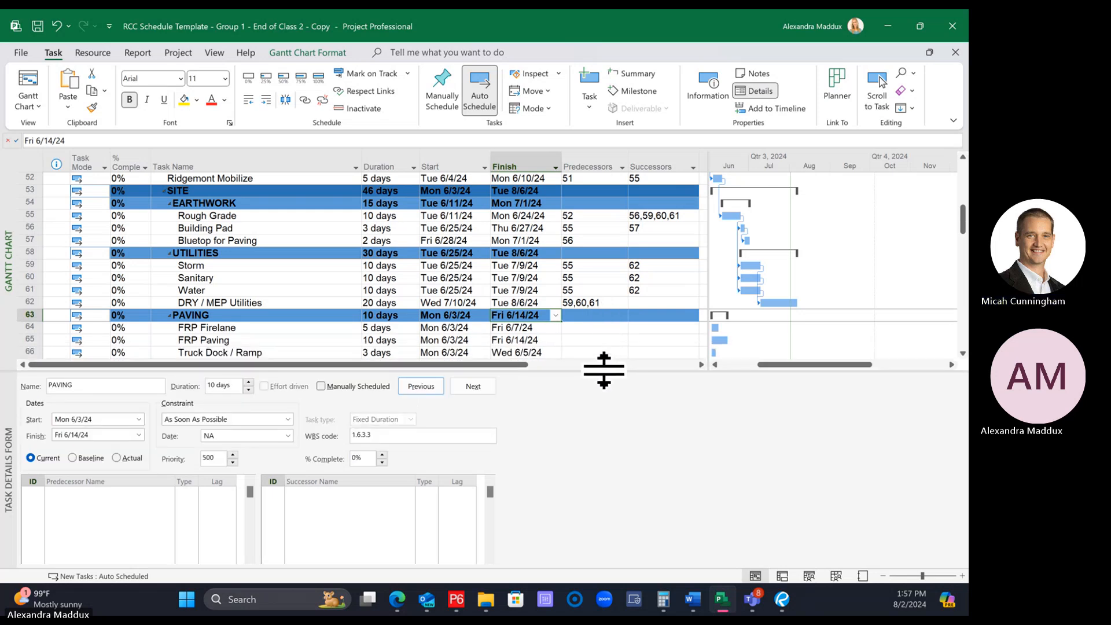
{"action": "left_click", "coordinate": [639, 315]}
{"action": "left_click", "coordinate": [581, 315]}
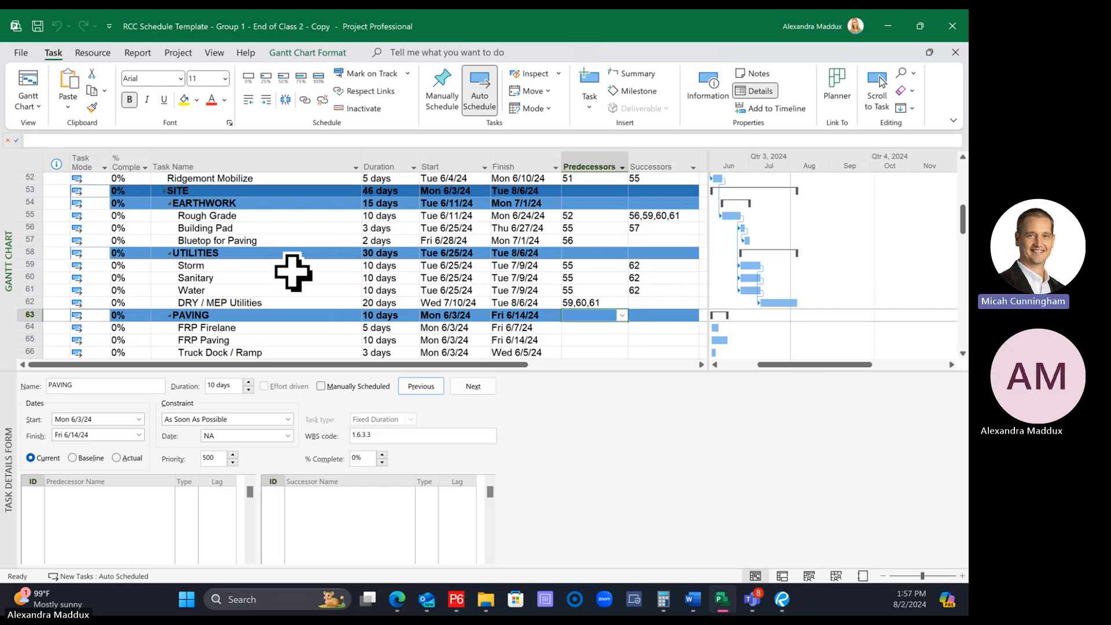
Open the Task Inspector for the Storm task to examine the factors affecting its start date
{"action": "left_click", "coordinate": [228, 266]}
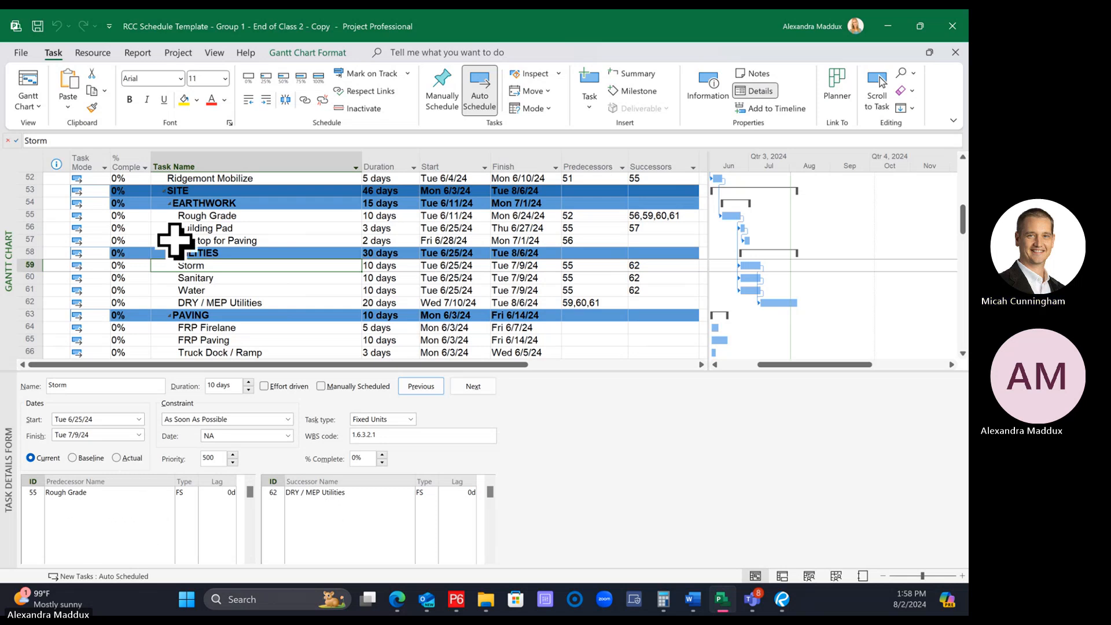
{"action": "left_click", "coordinate": [247, 289]}
{"action": "left_click", "coordinate": [235, 266]}
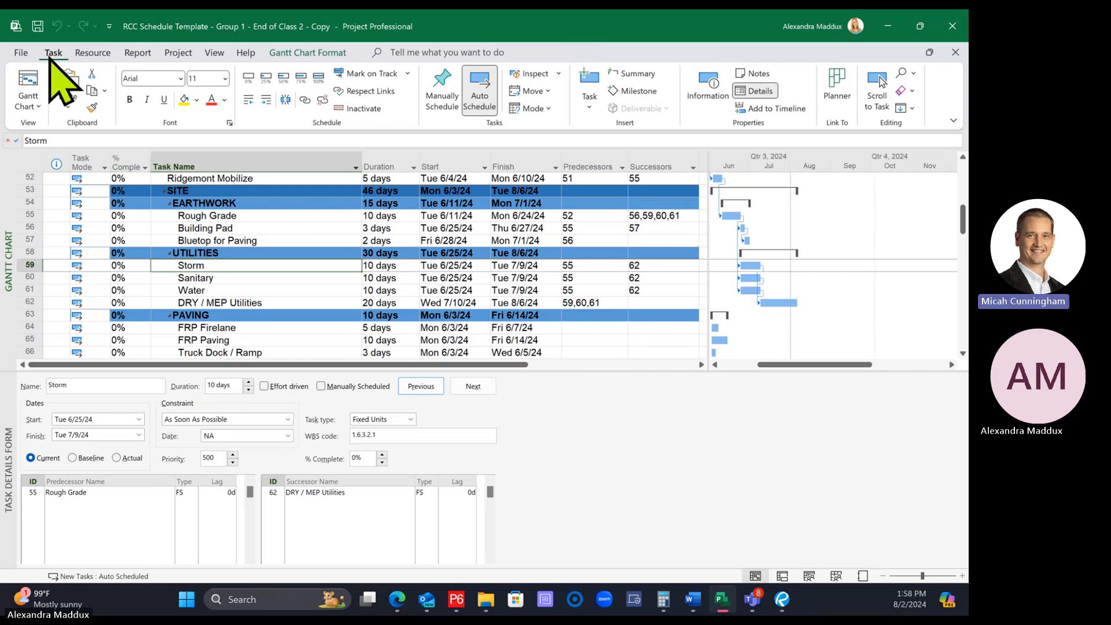
{"action": "left_click", "coordinate": [524, 76]}
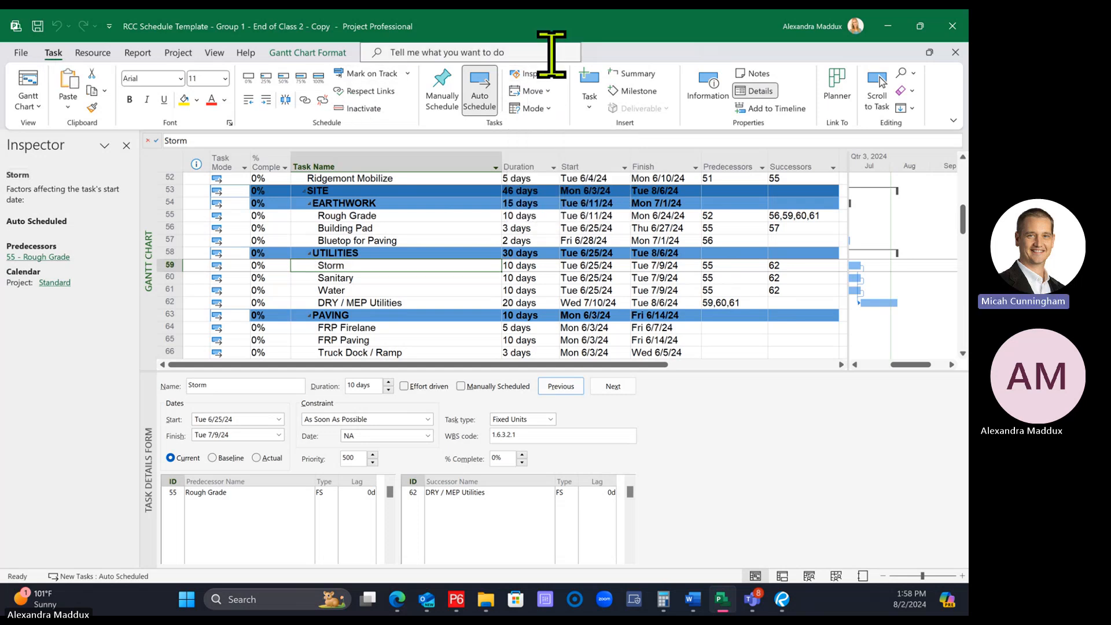
{"action": "left_click", "coordinate": [559, 73]}
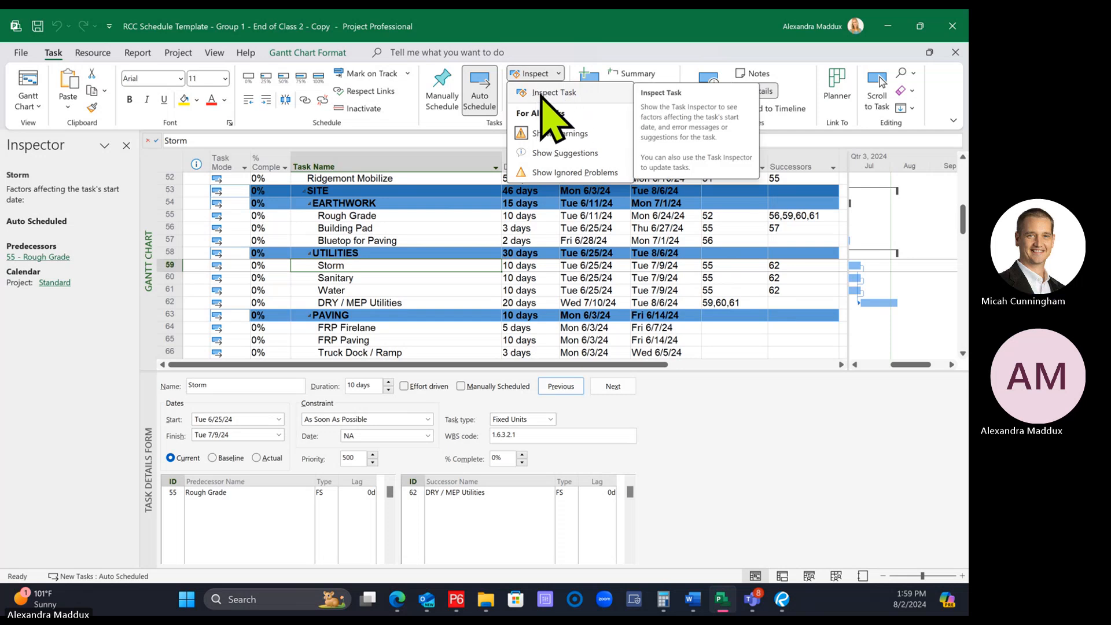
{"action": "left_click", "coordinate": [542, 94]}
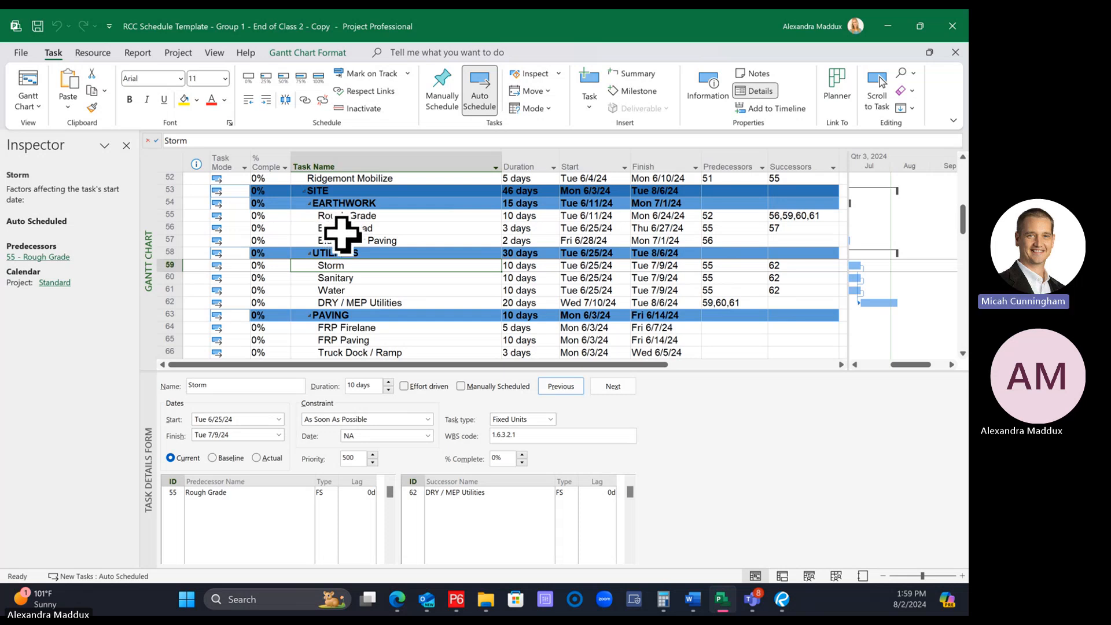
Inspect Rough Grade and Storm in the Task Inspector, following Storm's predecessor link to Rough Grade and returning to Storm
{"action": "left_click", "coordinate": [412, 215]}
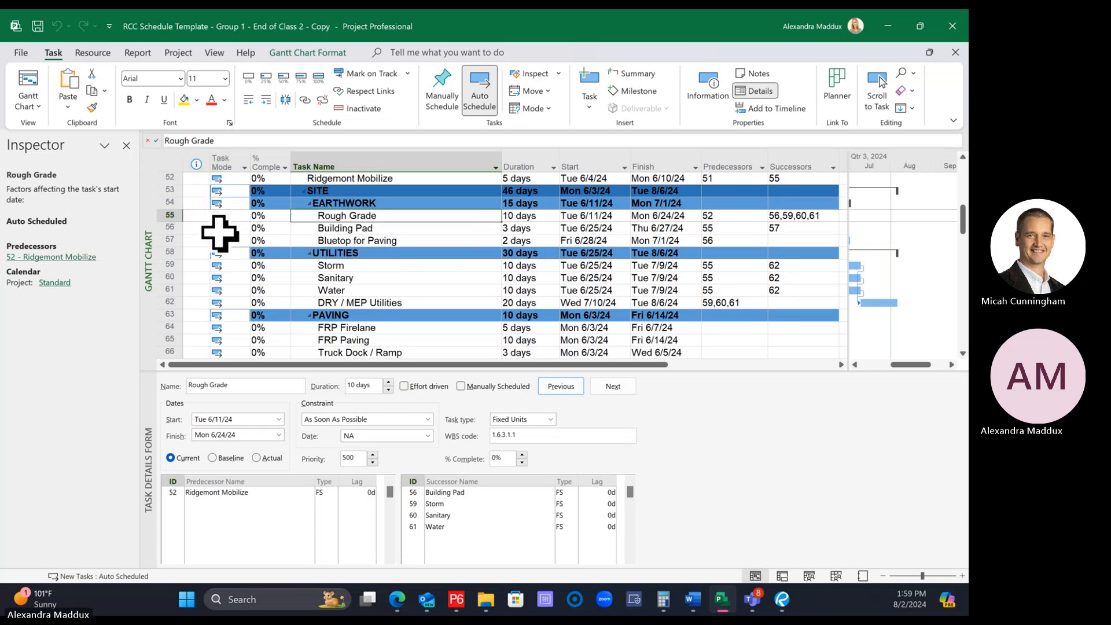
{"action": "left_click", "coordinate": [360, 265]}
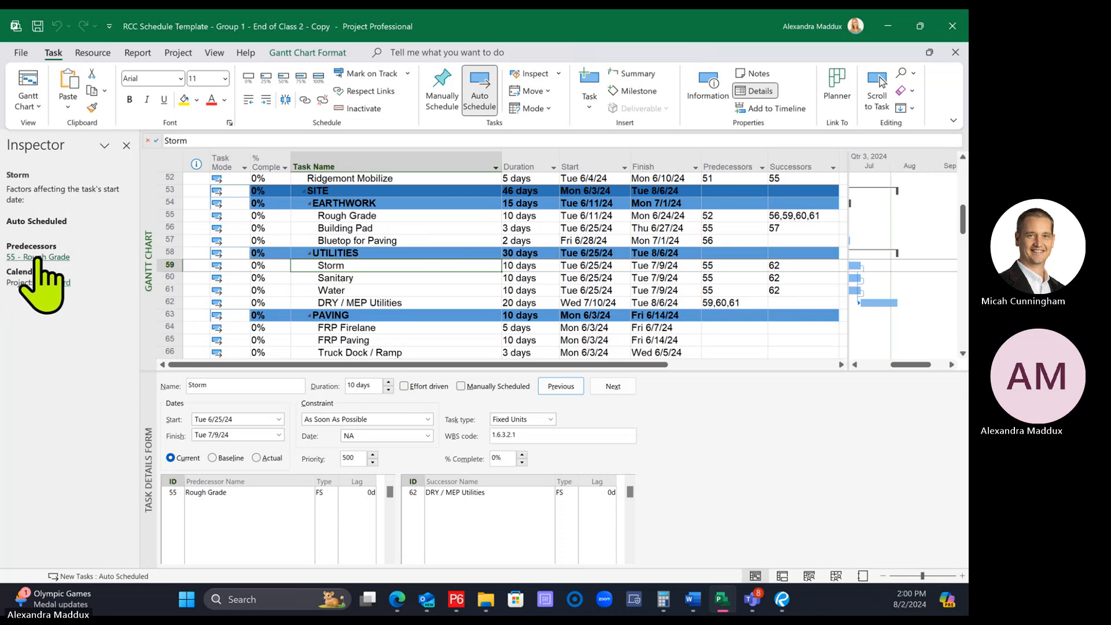
{"action": "left_click", "coordinate": [28, 257]}
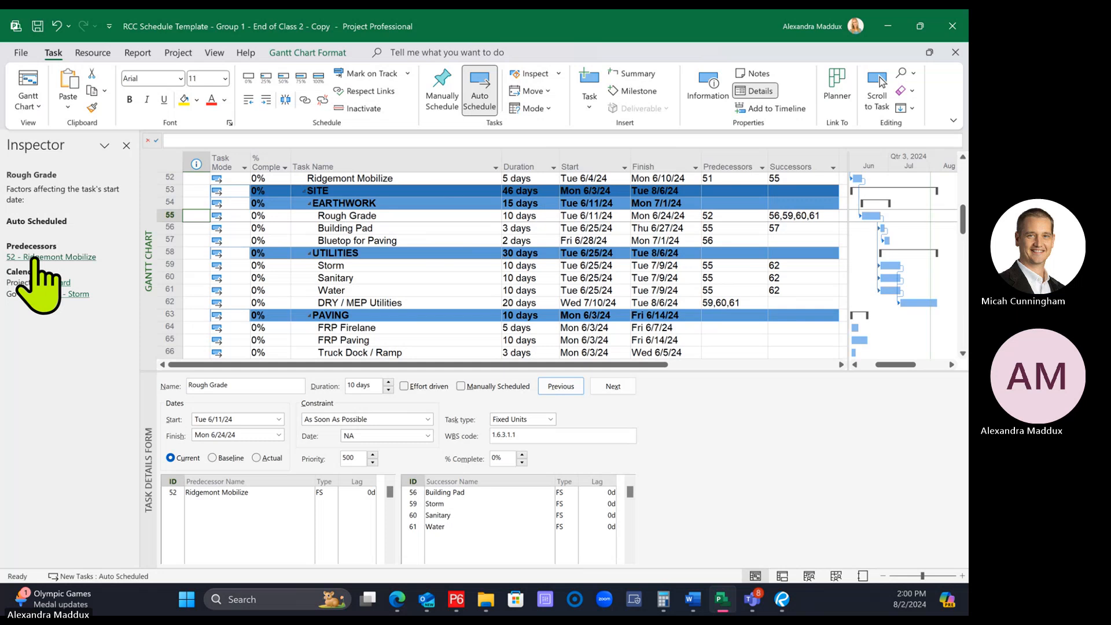
{"action": "left_click", "coordinate": [338, 266]}
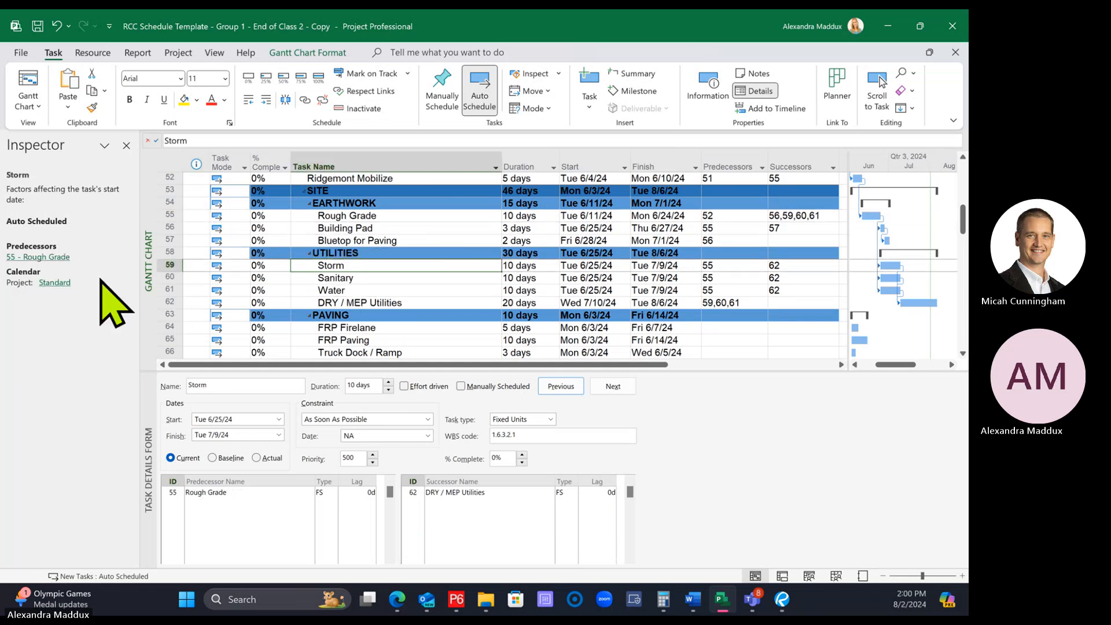
{"action": "left_click", "coordinate": [33, 256]}
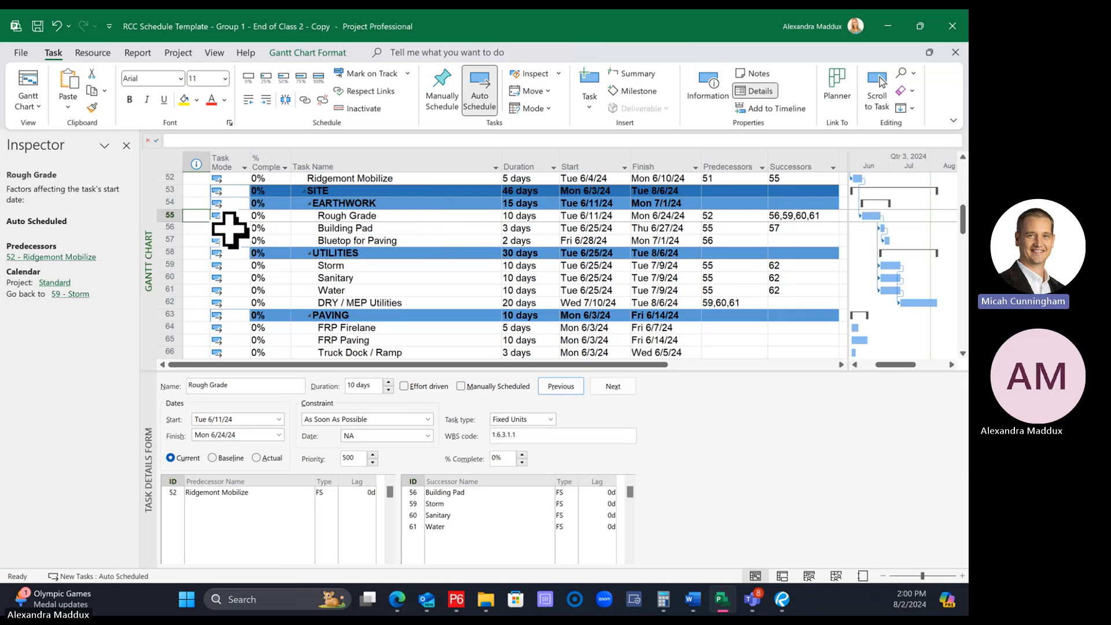
{"action": "left_click", "coordinate": [70, 295]}
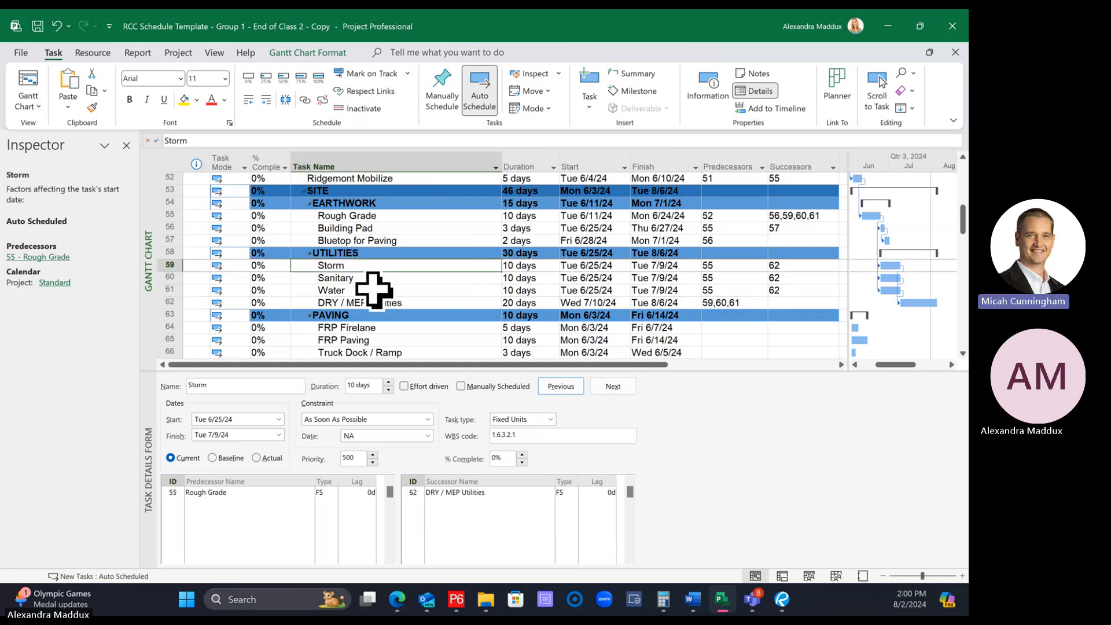
{"action": "left_click", "coordinate": [35, 258]}
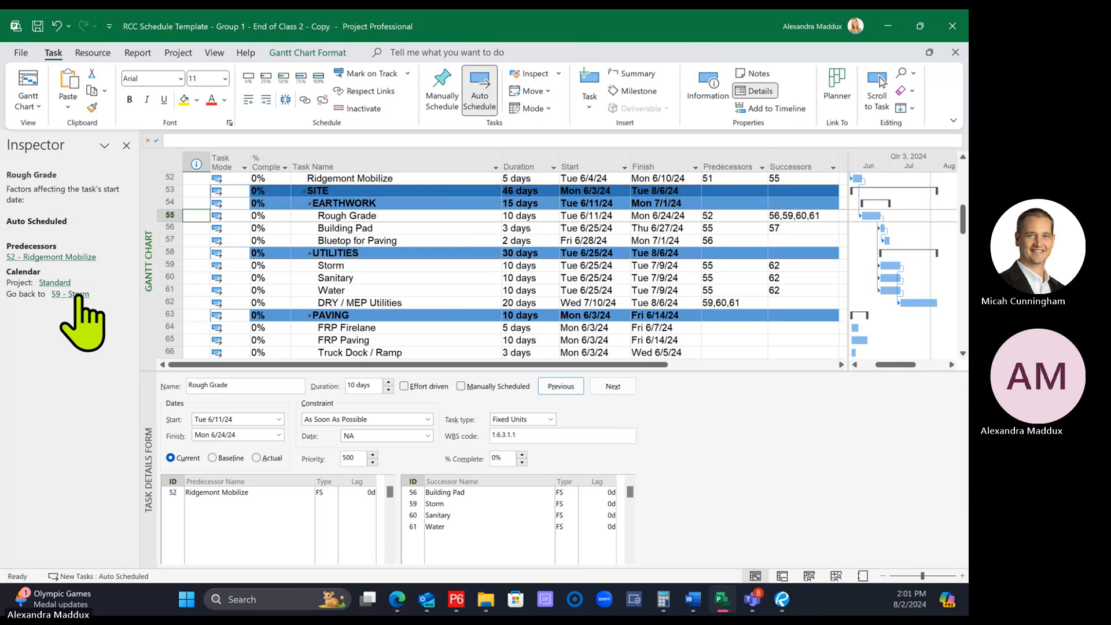
{"action": "left_click", "coordinate": [75, 296]}
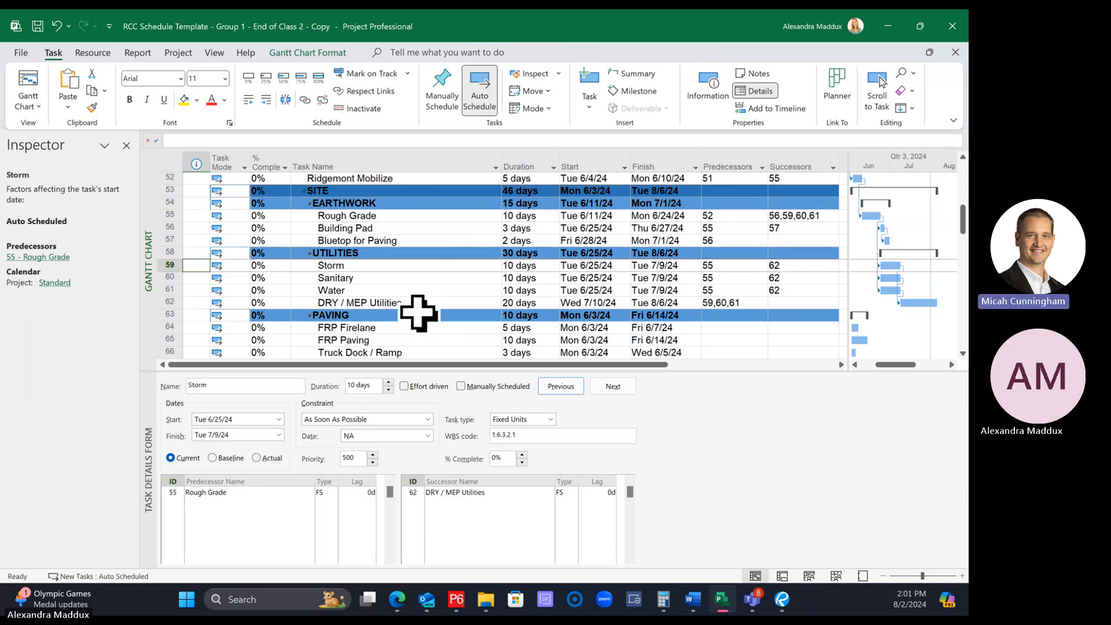
Inspect the DRY / MEP Utilities task's predecessors and follow the link to its Water predecessor
{"action": "scroll", "coordinate": [419, 301], "scroll_direction": "down", "scroll_amount": 1}
{"action": "left_click", "coordinate": [376, 265]}
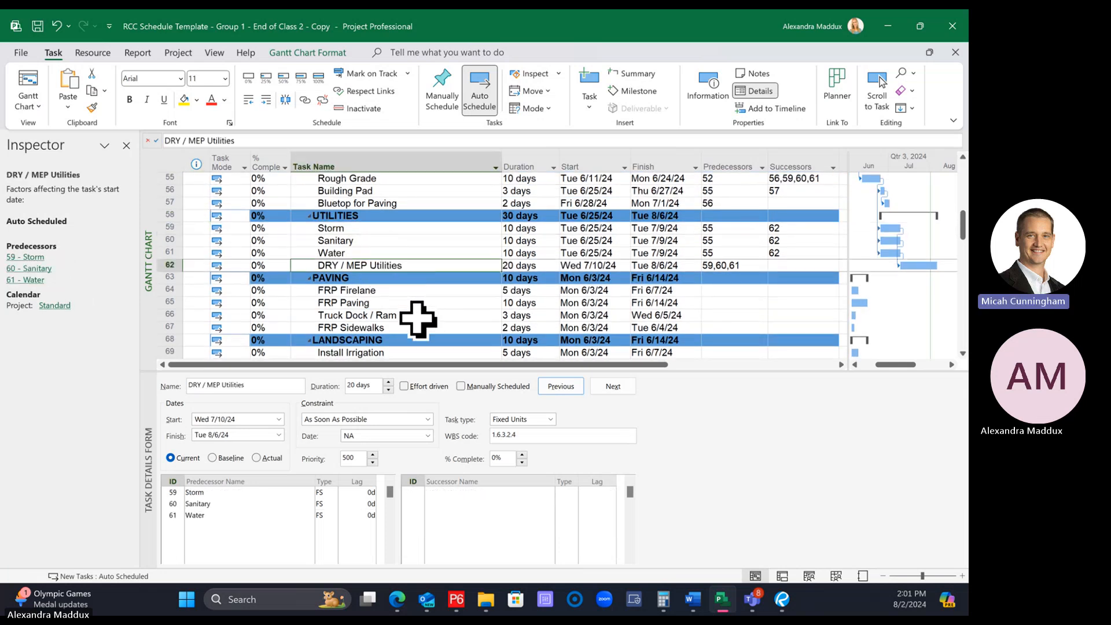
{"action": "scroll", "coordinate": [416, 313], "scroll_direction": "up", "scroll_amount": 1}
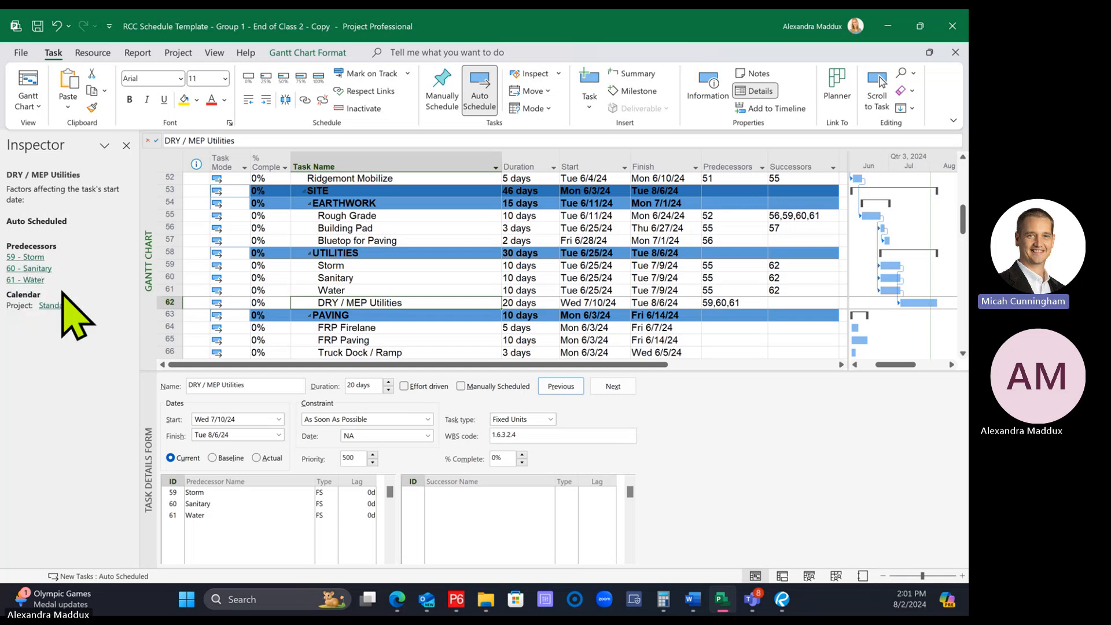
{"action": "left_click", "coordinate": [32, 280]}
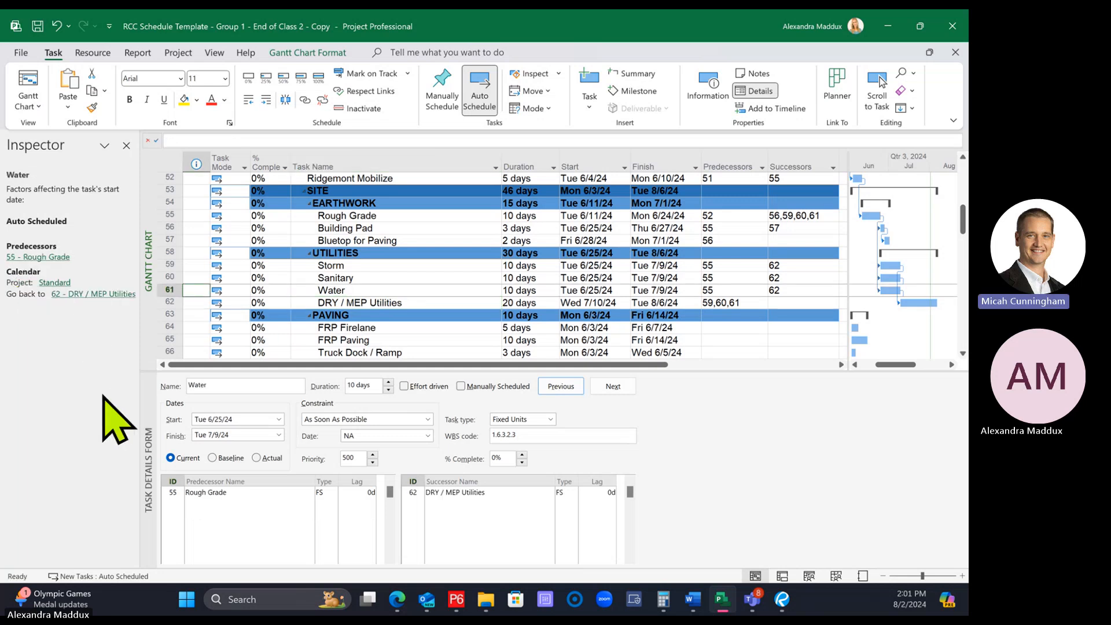
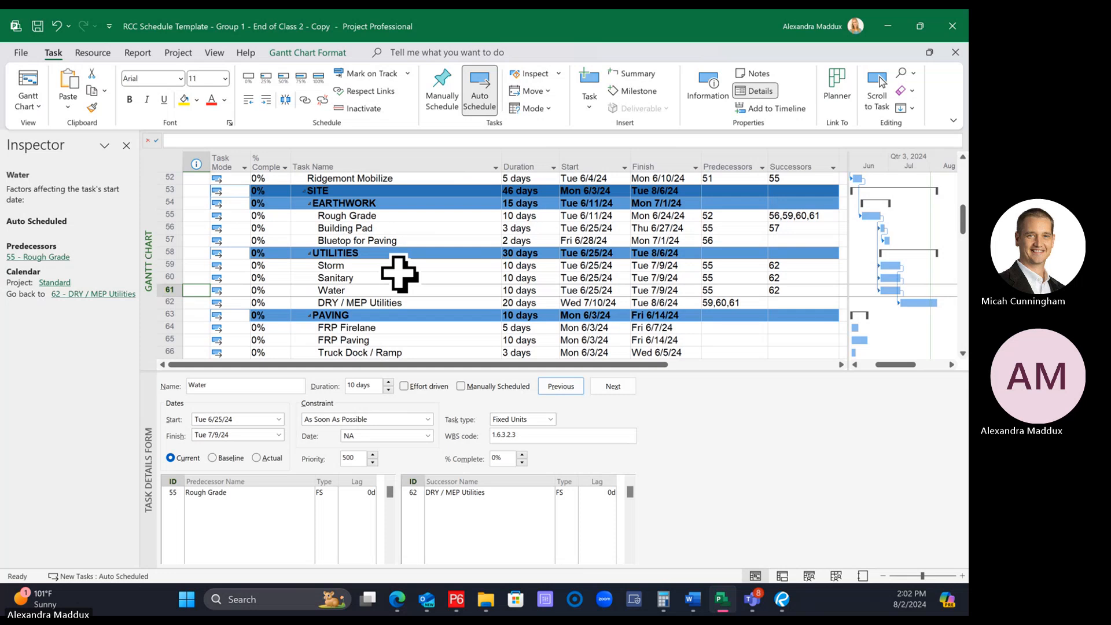
Close the Task Inspector, reopen it for the Water task, and close it again to return to the full task table
{"action": "left_click", "coordinate": [127, 149]}
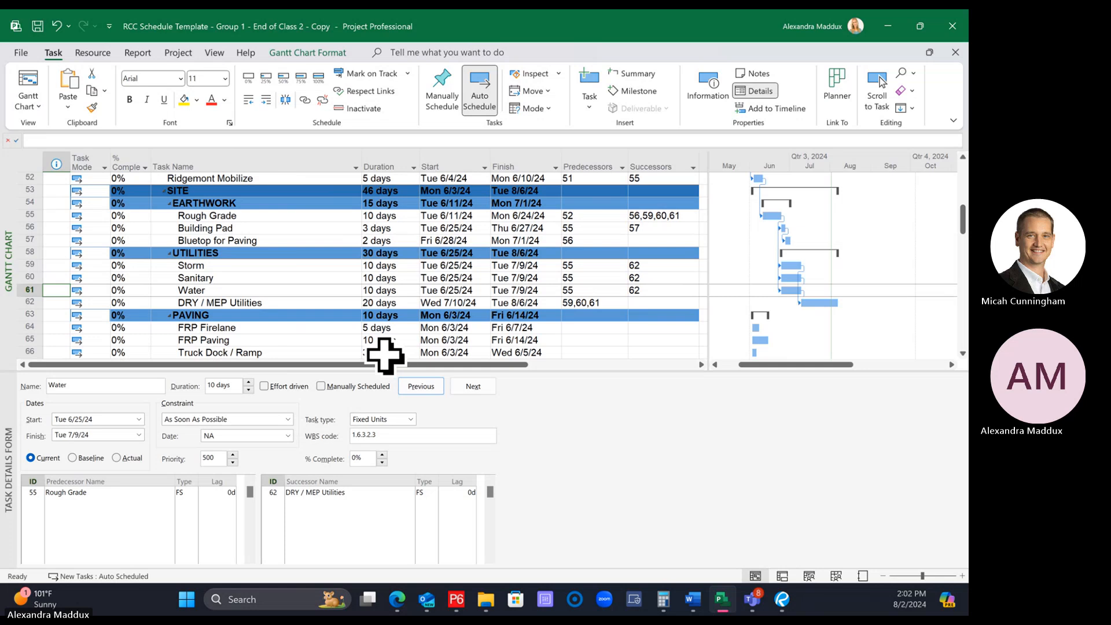
{"action": "left_click", "coordinate": [524, 74]}
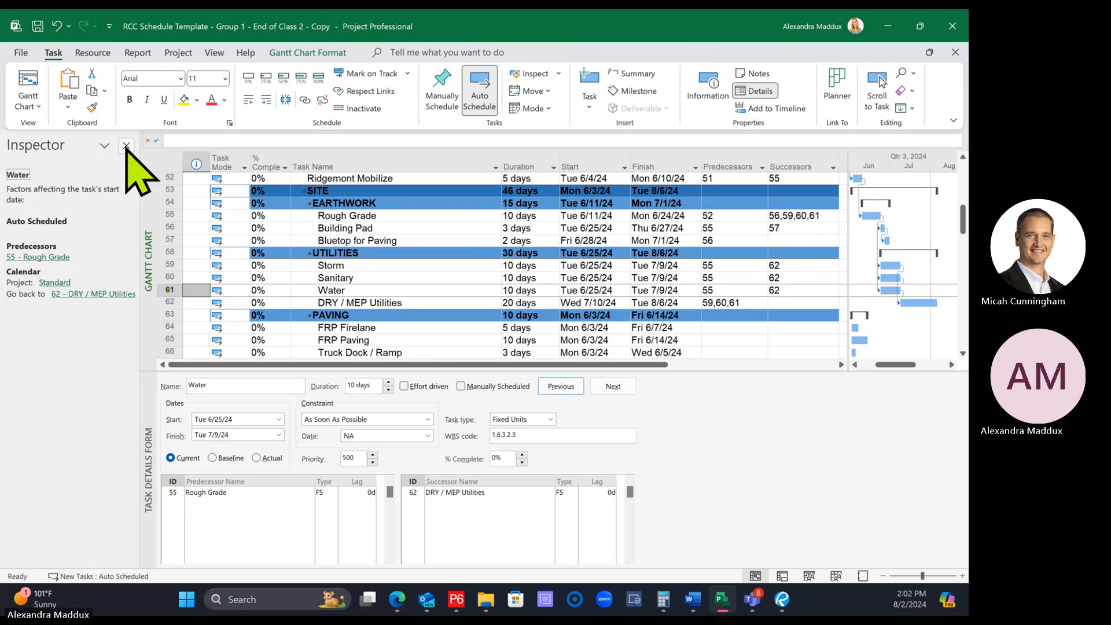
{"action": "left_click", "coordinate": [126, 145]}
{"action": "left_click", "coordinate": [285, 203]}
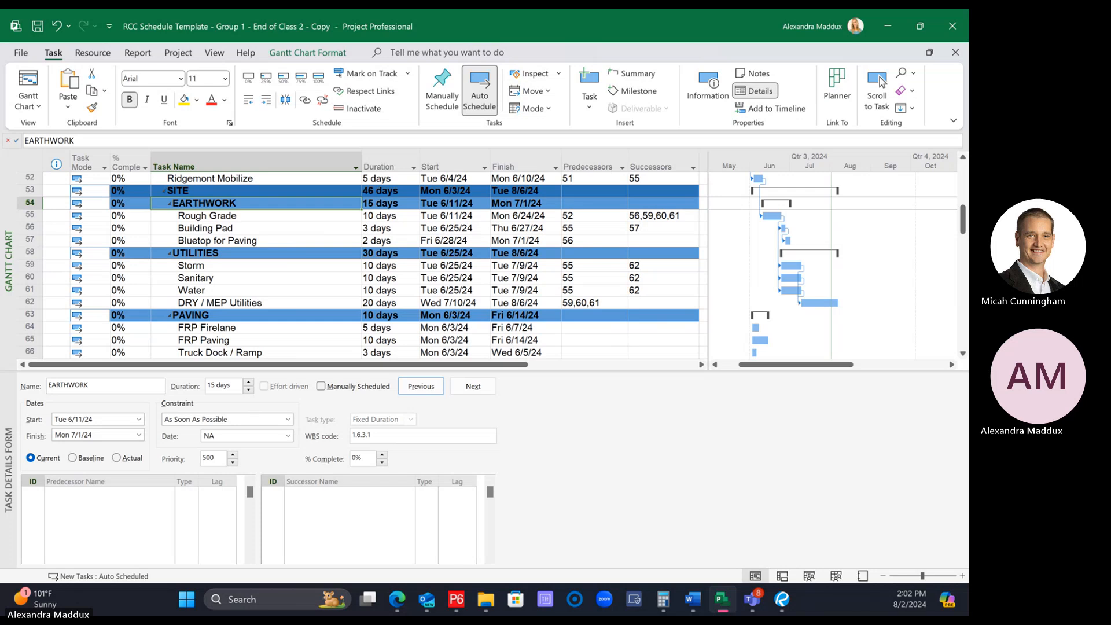
{"action": "key", "text": "alt+Tab"}
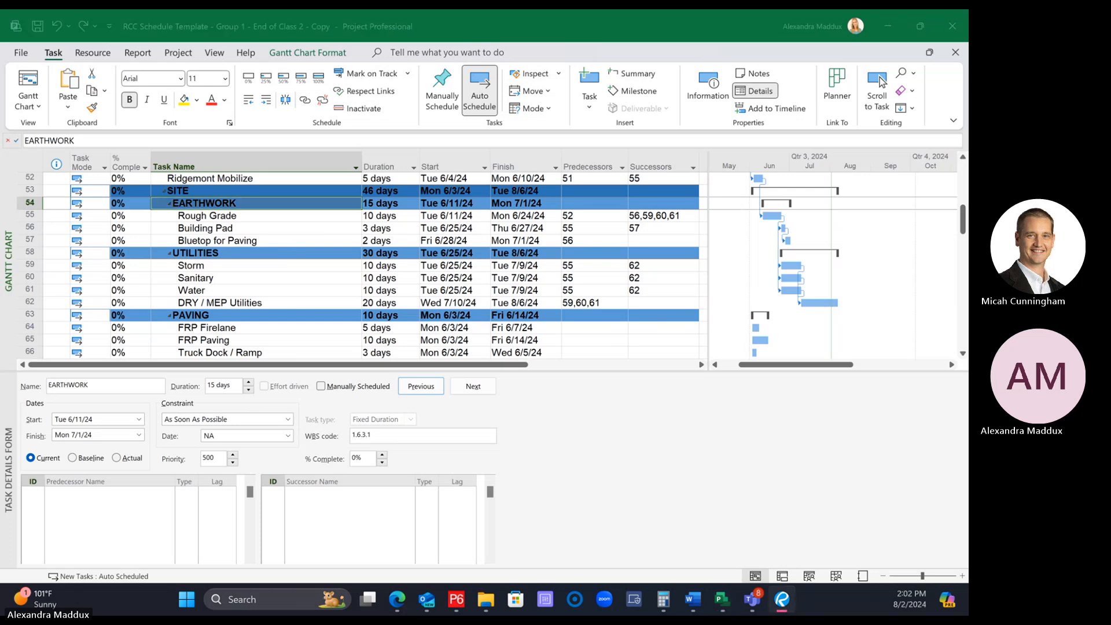
{"action": "left_click_drag", "start_coordinate": [333, 243], "coordinate": [339, 254]}
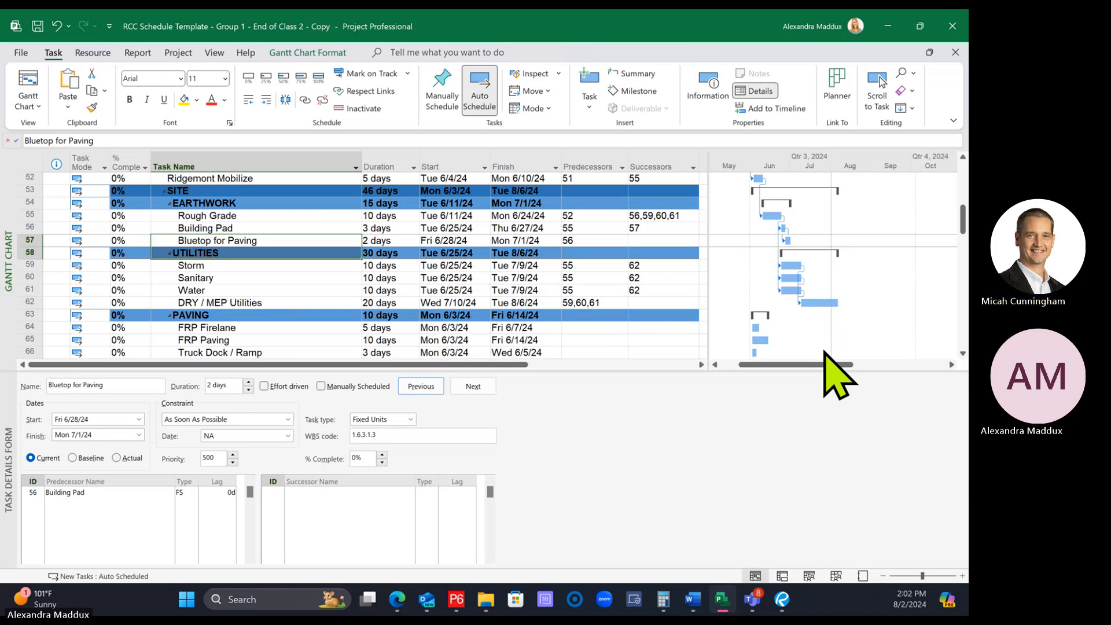
Enlarge the task table area above the task details form to show the PAVING and LANDSCAPING tasks, and select FRP Firelane
{"action": "scroll", "coordinate": [258, 350], "scroll_direction": "down", "scroll_amount": 1}
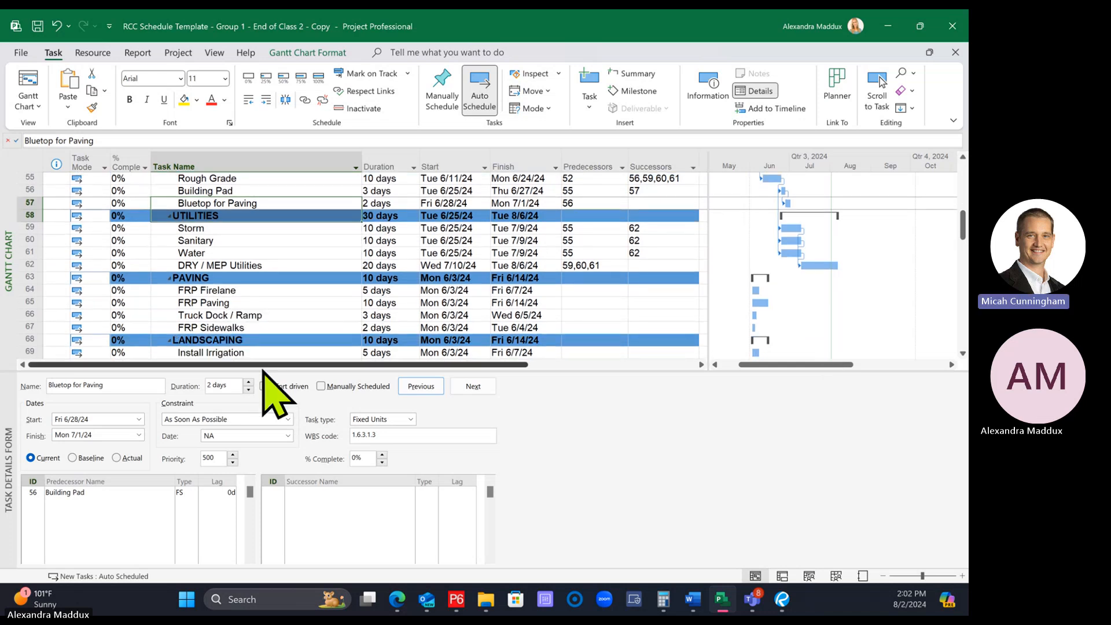
{"action": "left_click_drag", "start_coordinate": [261, 370], "coordinate": [239, 434]}
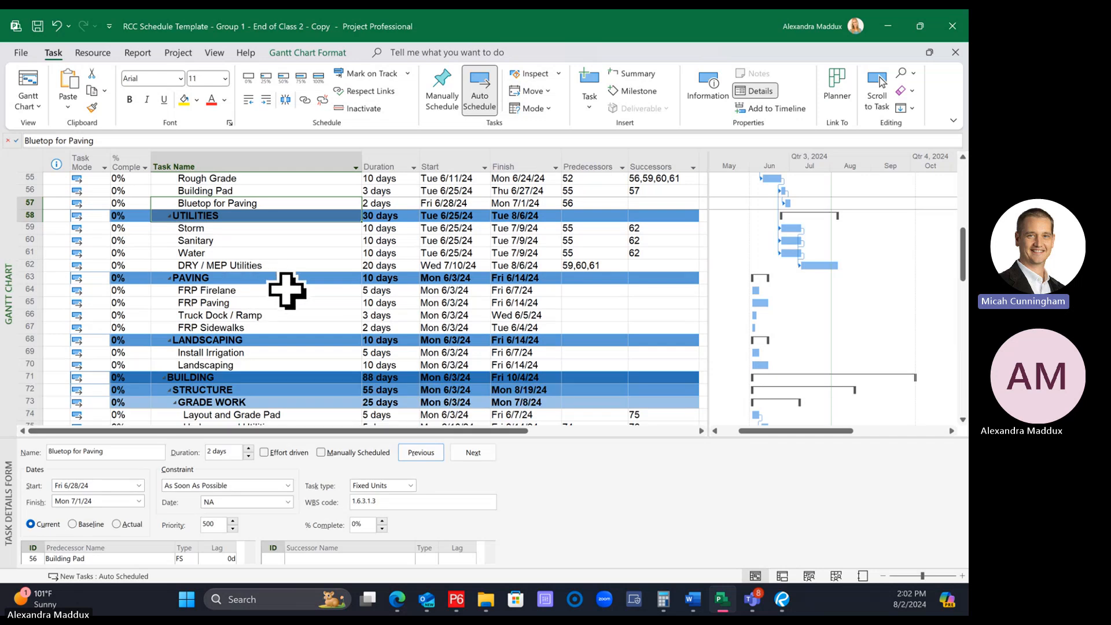
{"action": "left_click_drag", "start_coordinate": [266, 291], "coordinate": [273, 301]}
{"action": "left_click", "coordinate": [273, 300]}
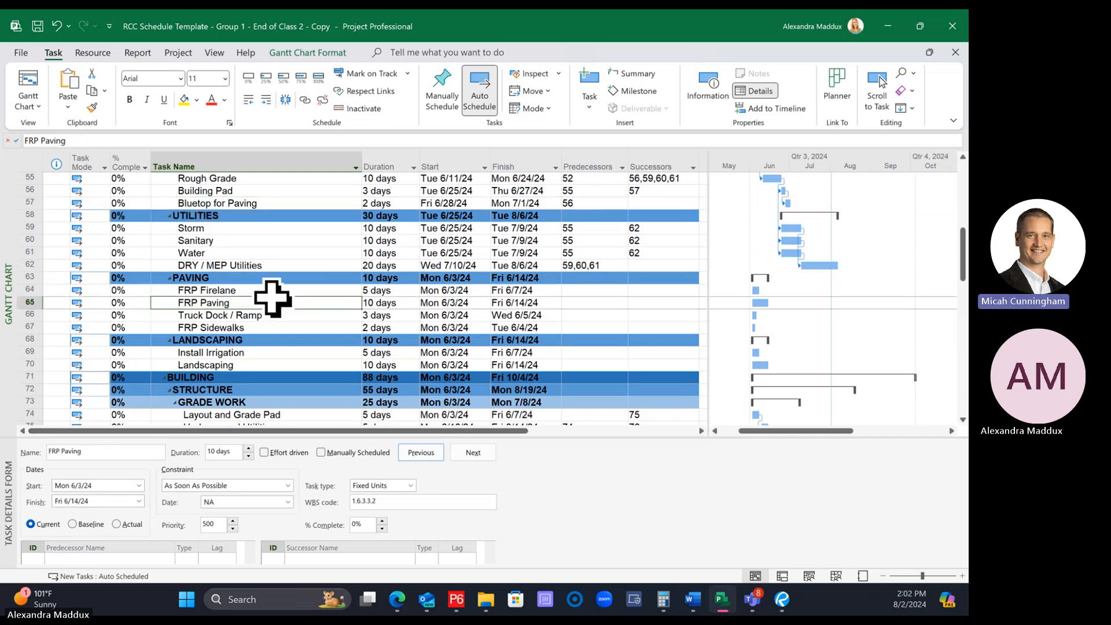
{"action": "left_click", "coordinate": [267, 293]}
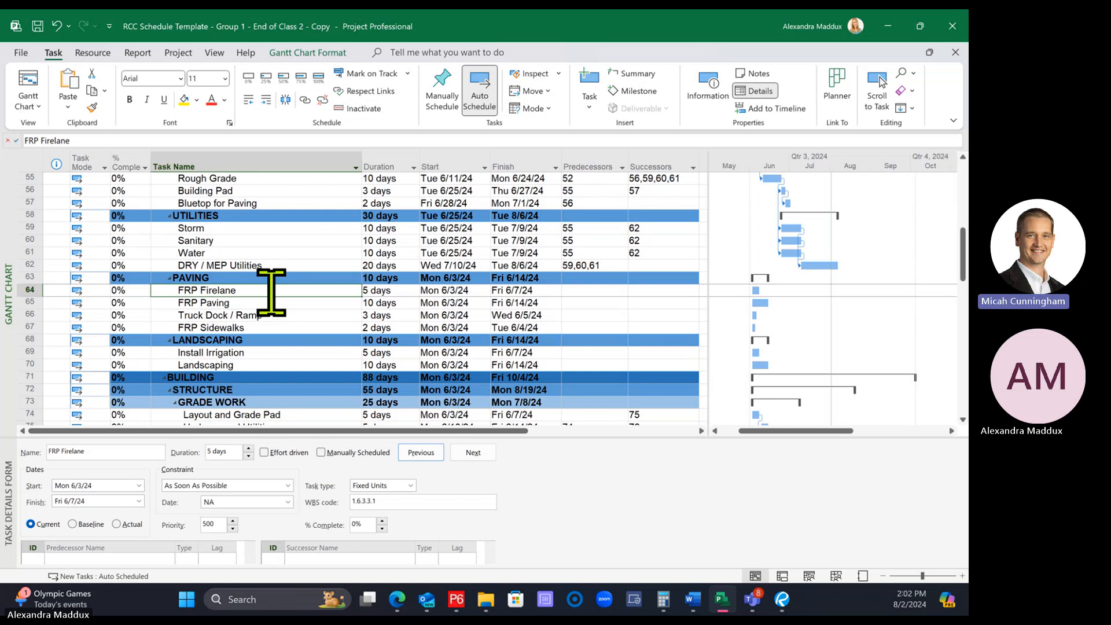
Link Bluetop for Paving to FRP Firelane as its finish-to-start predecessor
{"action": "left_click", "coordinate": [221, 203]}
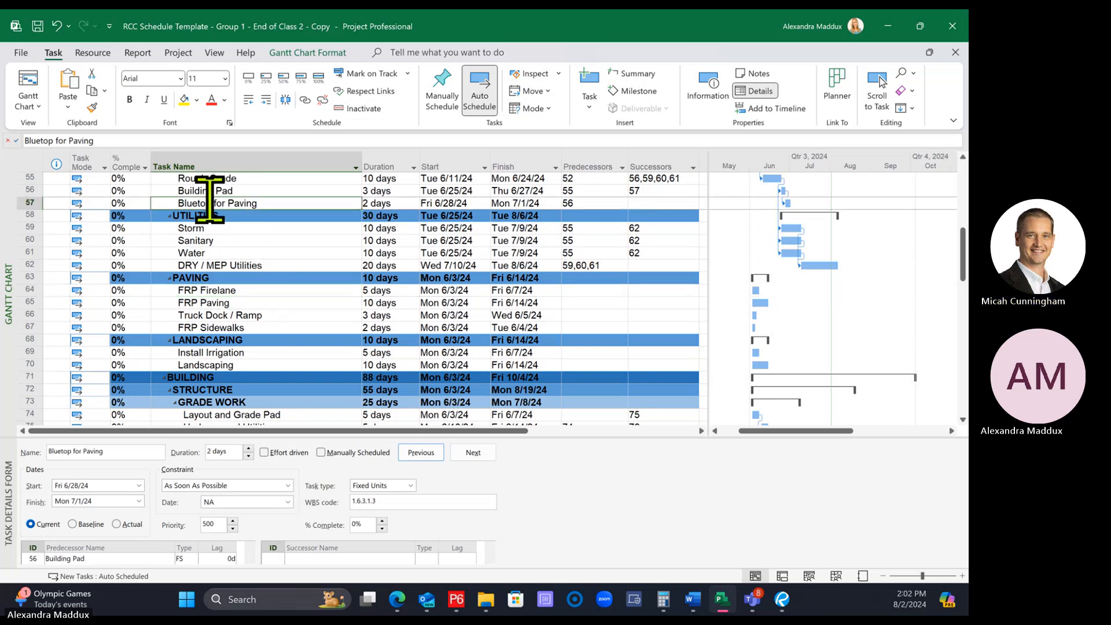
{"action": "left_click", "coordinate": [241, 291]}
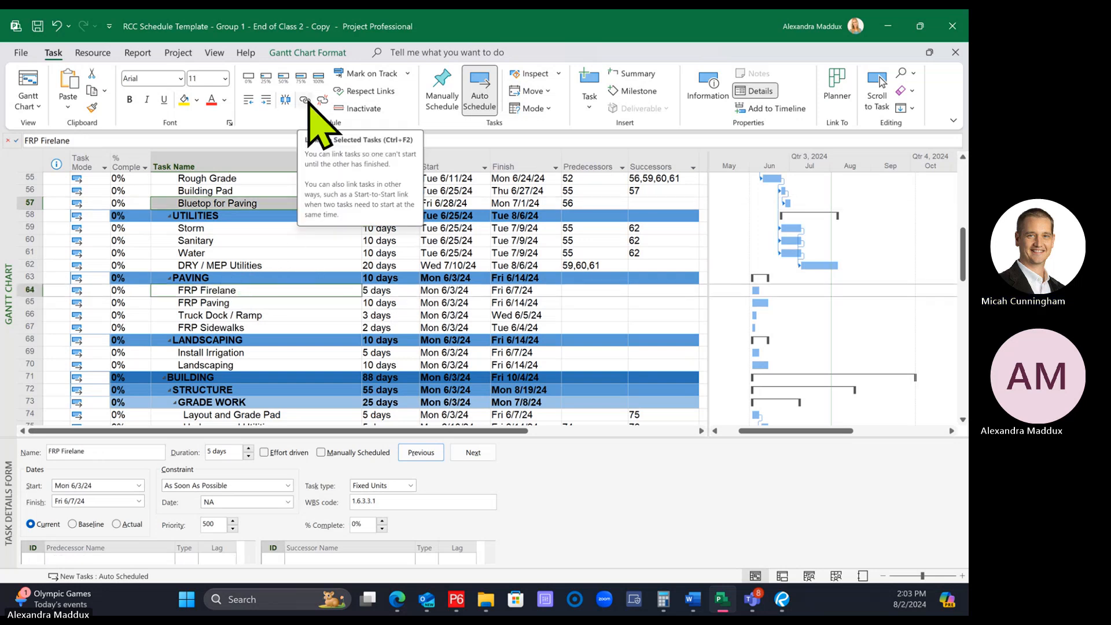
{"action": "left_click", "coordinate": [238, 203]}
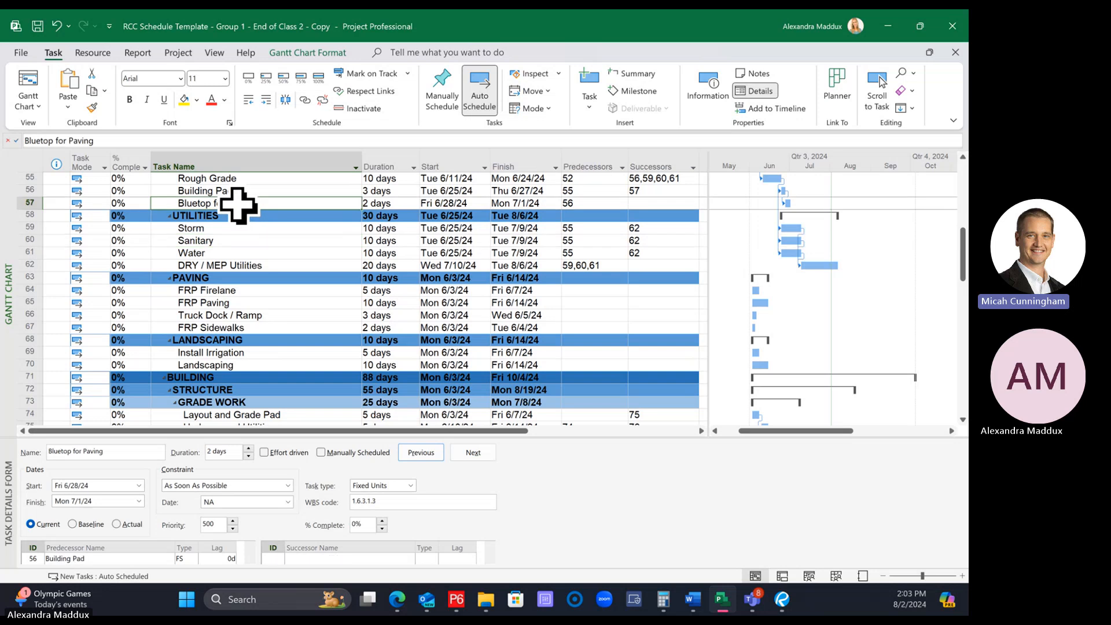
{"action": "left_click", "coordinate": [230, 291]}
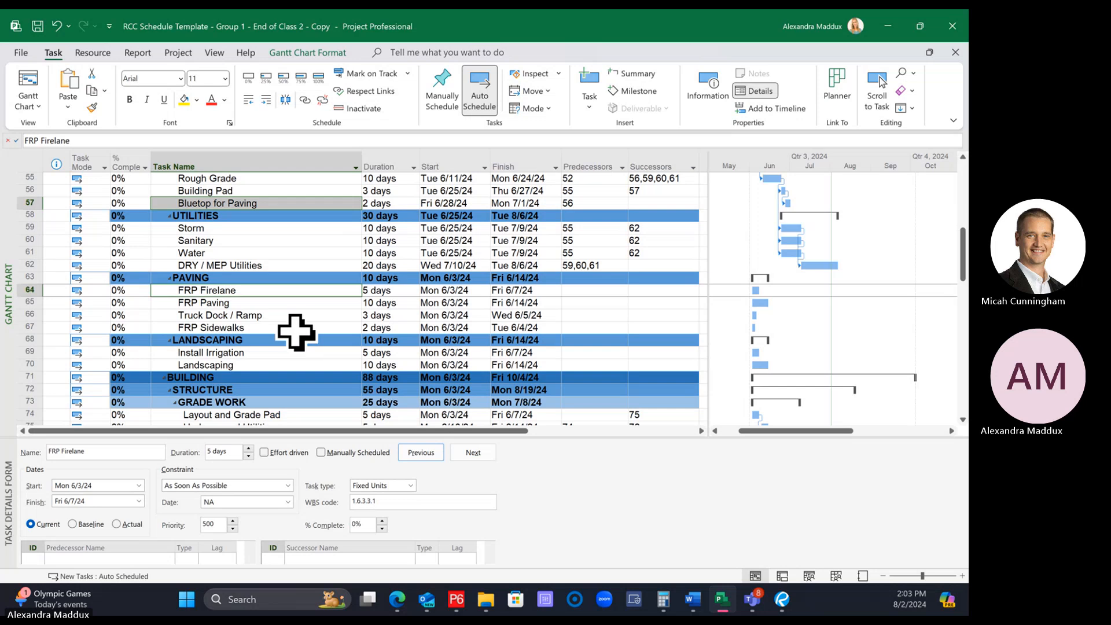
{"action": "left_click", "coordinate": [305, 102]}
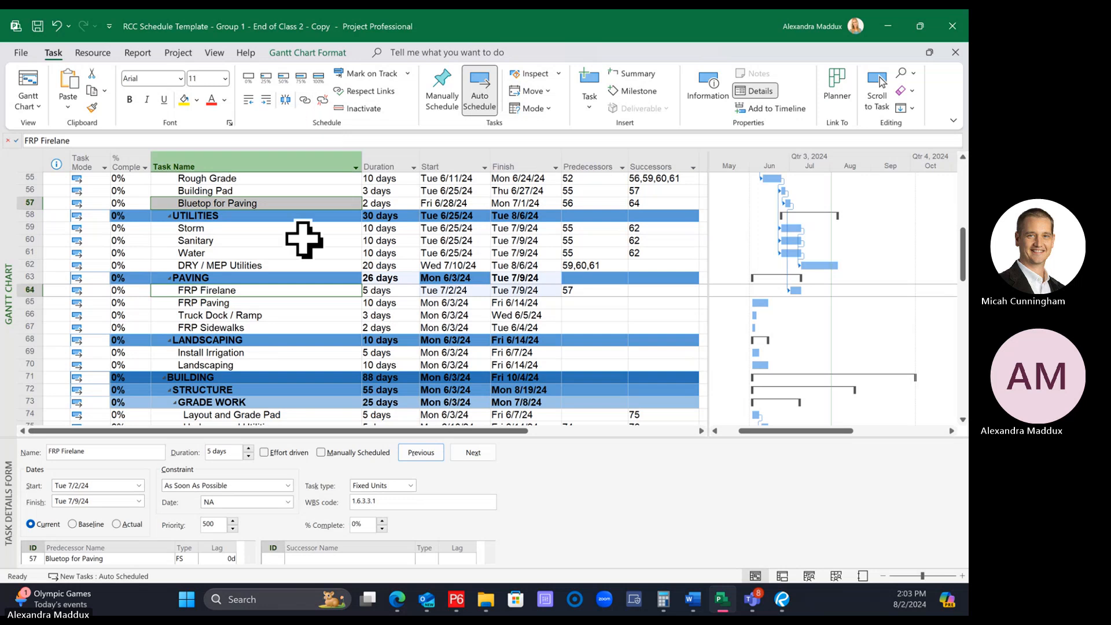
Enlarge the task details form and review the predecessor and successor links of FRP Firelane and Bluetop for Paving
{"action": "left_click", "coordinate": [304, 353]}
{"action": "left_click", "coordinate": [309, 290]}
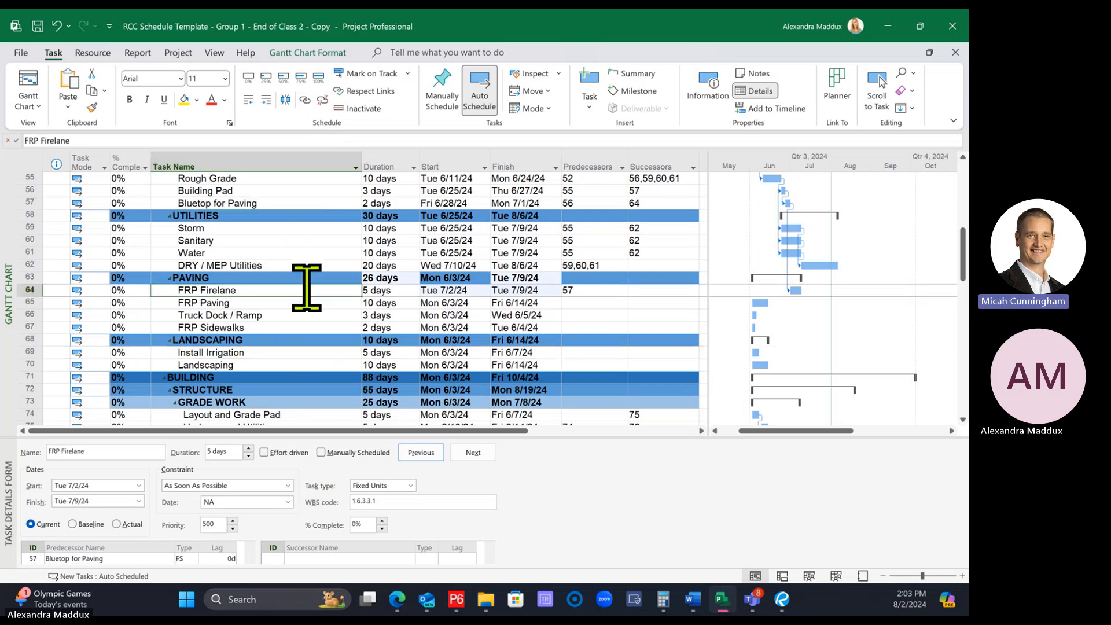
{"action": "left_click_drag", "start_coordinate": [282, 433], "coordinate": [289, 409]}
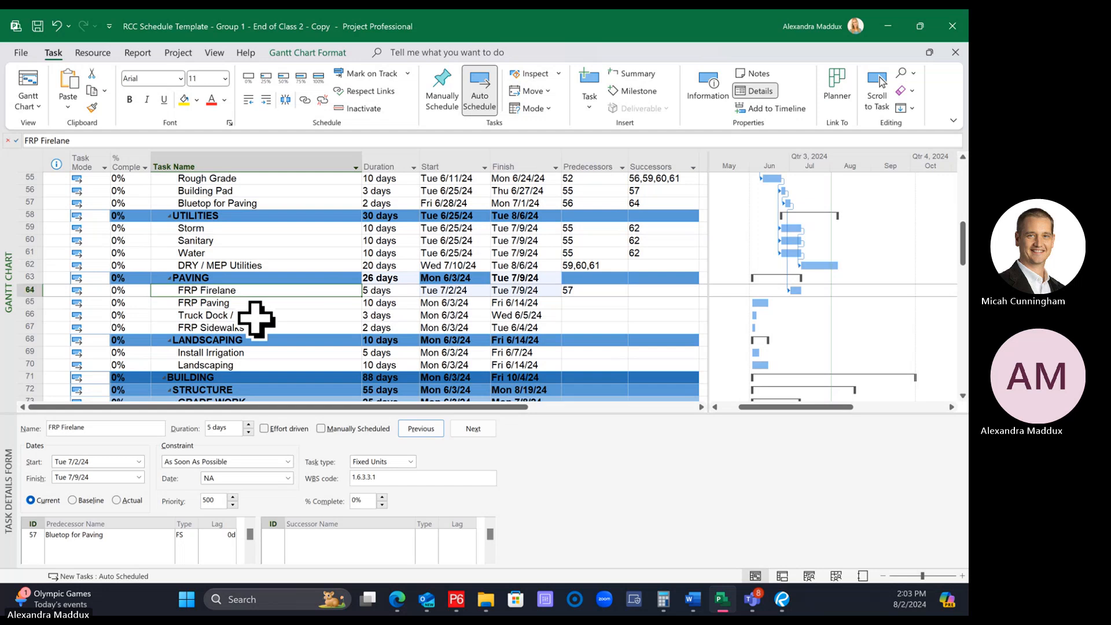
{"action": "left_click", "coordinate": [255, 202]}
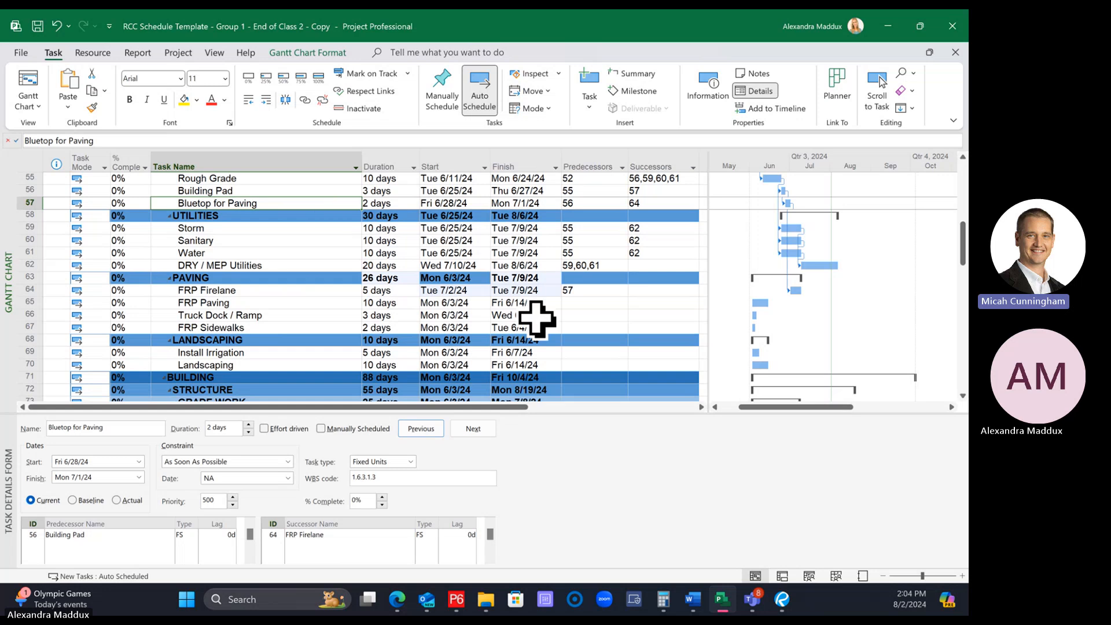
Link FRP Firelane to FRP Paving as its finish-to-start predecessor
{"action": "left_click", "coordinate": [592, 303]}
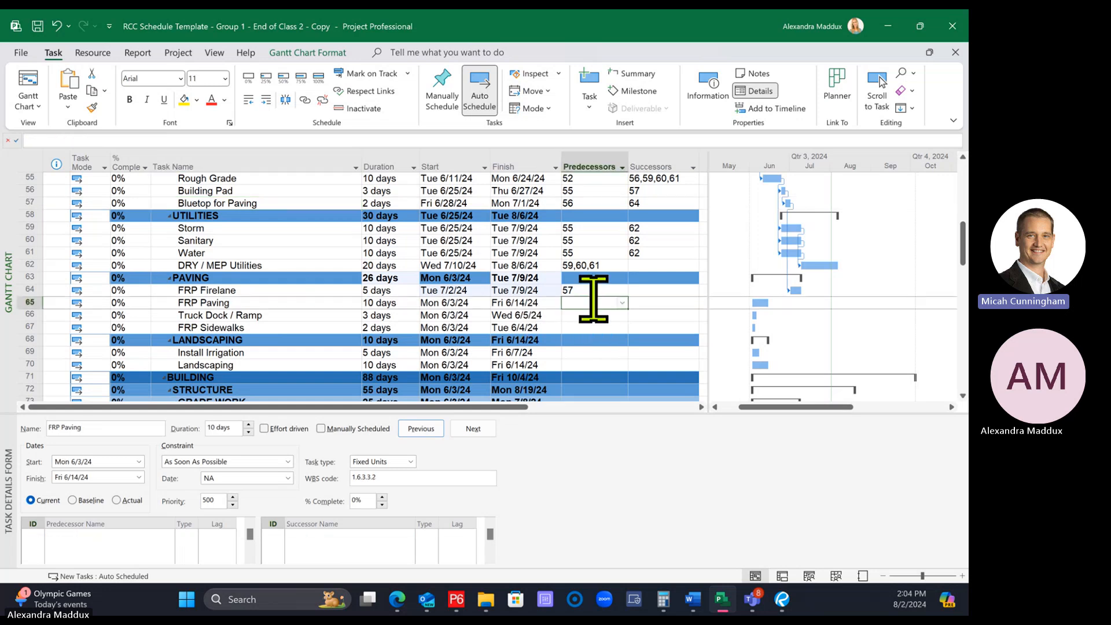
{"action": "left_click", "coordinate": [250, 289]}
{"action": "left_click", "coordinate": [253, 303], "text": "ctrl"}
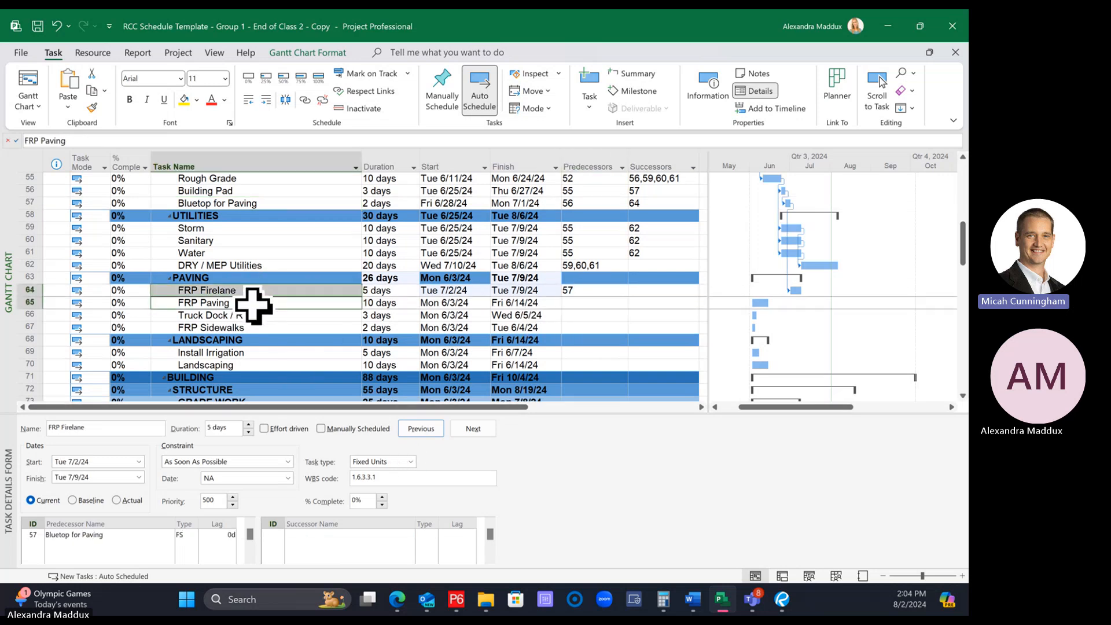
{"action": "left_click", "coordinate": [304, 100]}
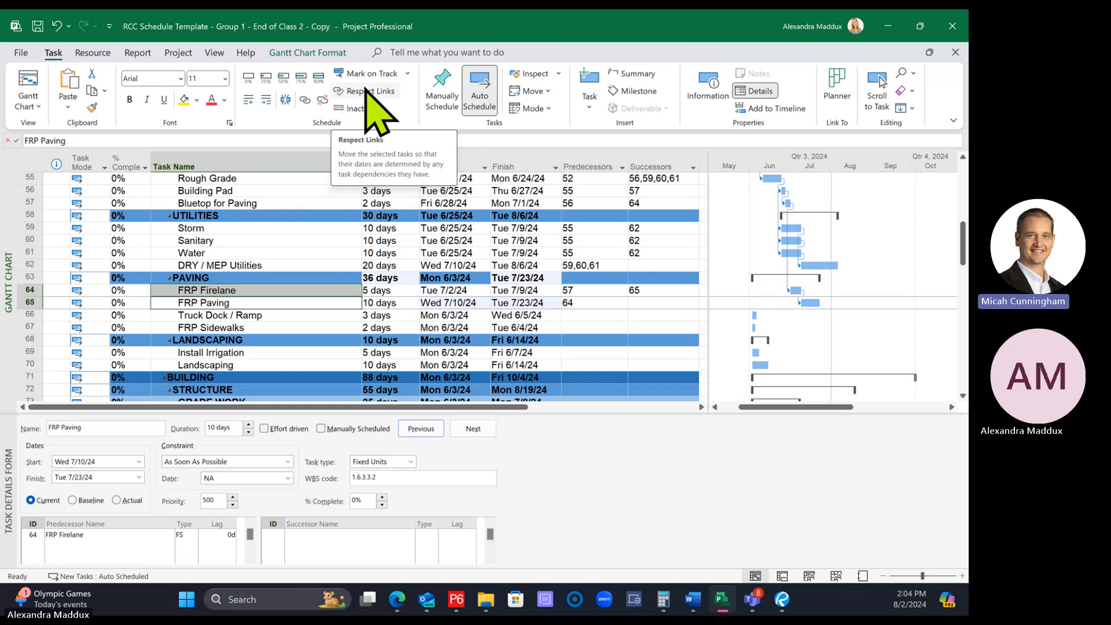
{"action": "left_click", "coordinate": [276, 327]}
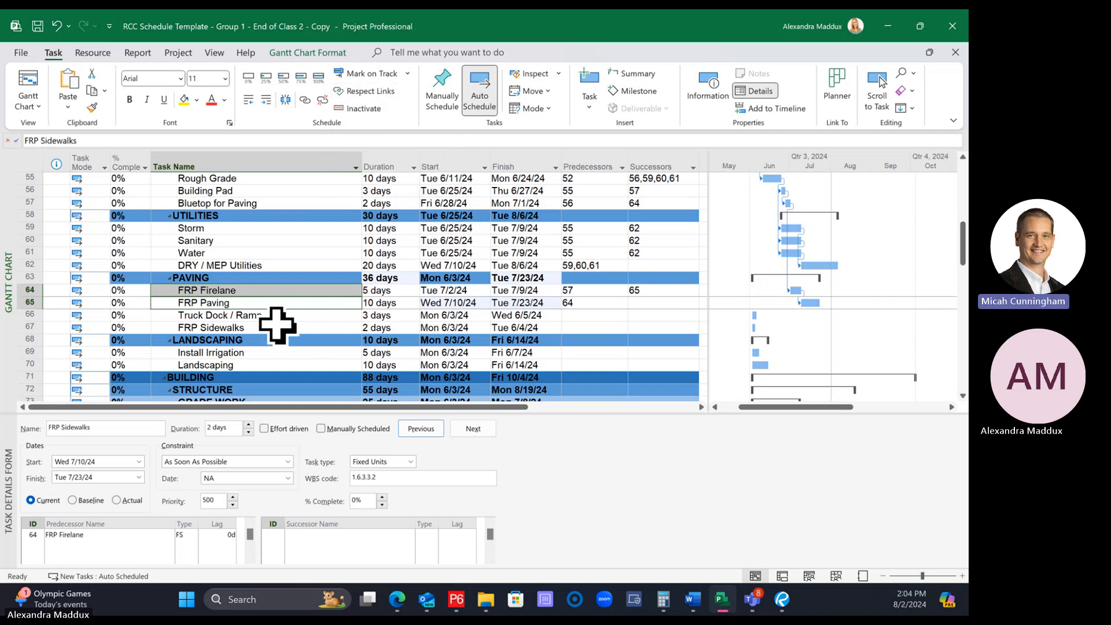
Remove the FRP Firelane predecessor from the FRP Paving task
{"action": "left_click", "coordinate": [221, 279]}
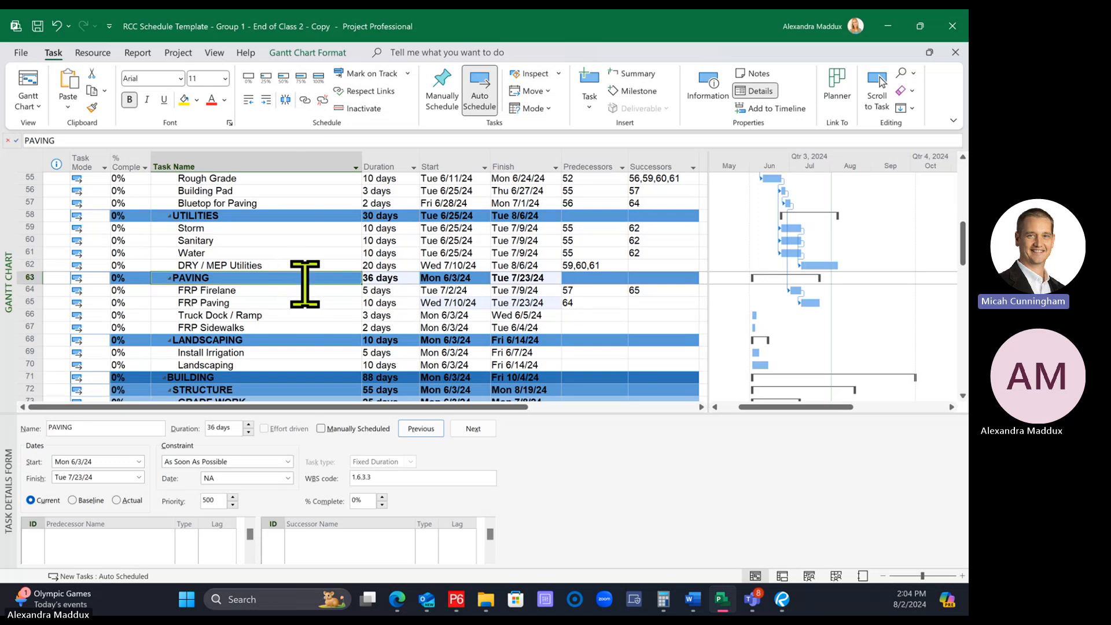
{"action": "left_click", "coordinate": [251, 289]}
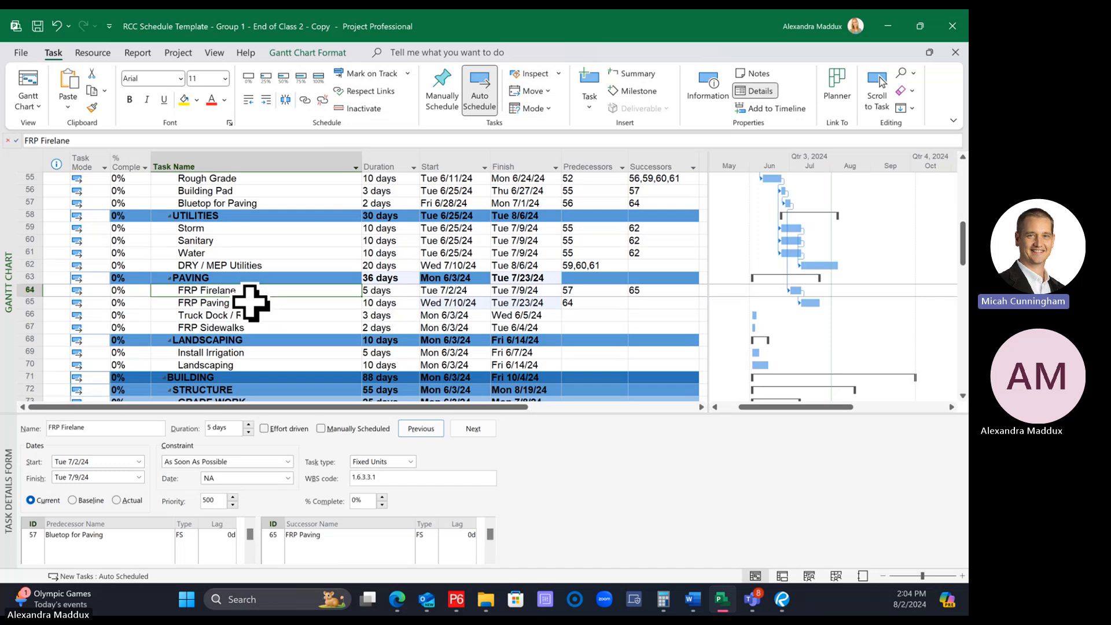
{"action": "left_click", "coordinate": [252, 302]}
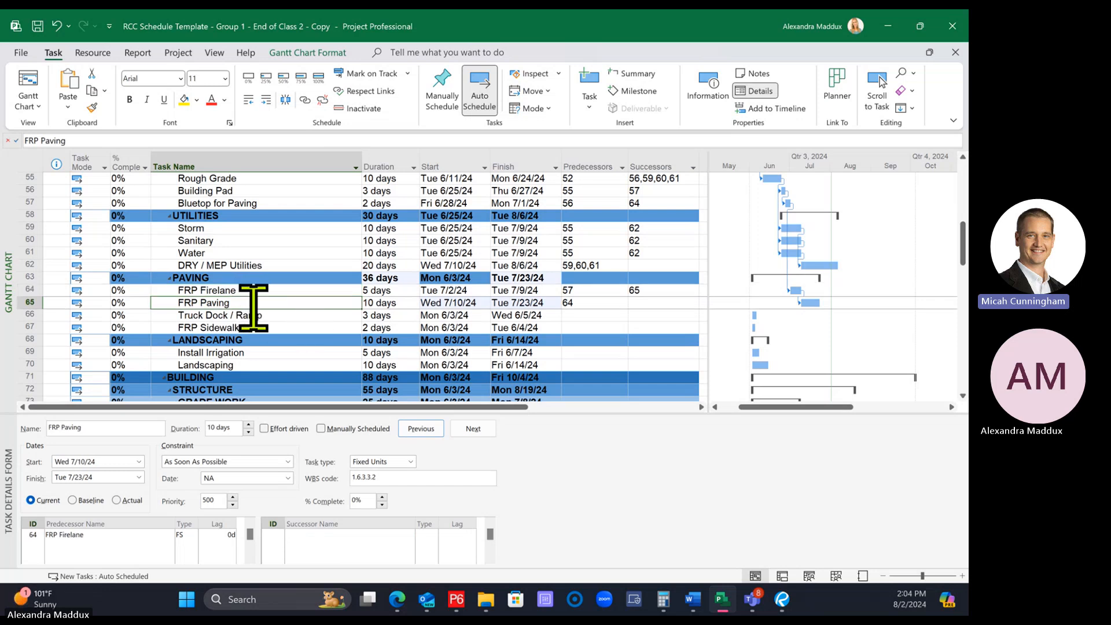
{"action": "left_click", "coordinate": [263, 315]}
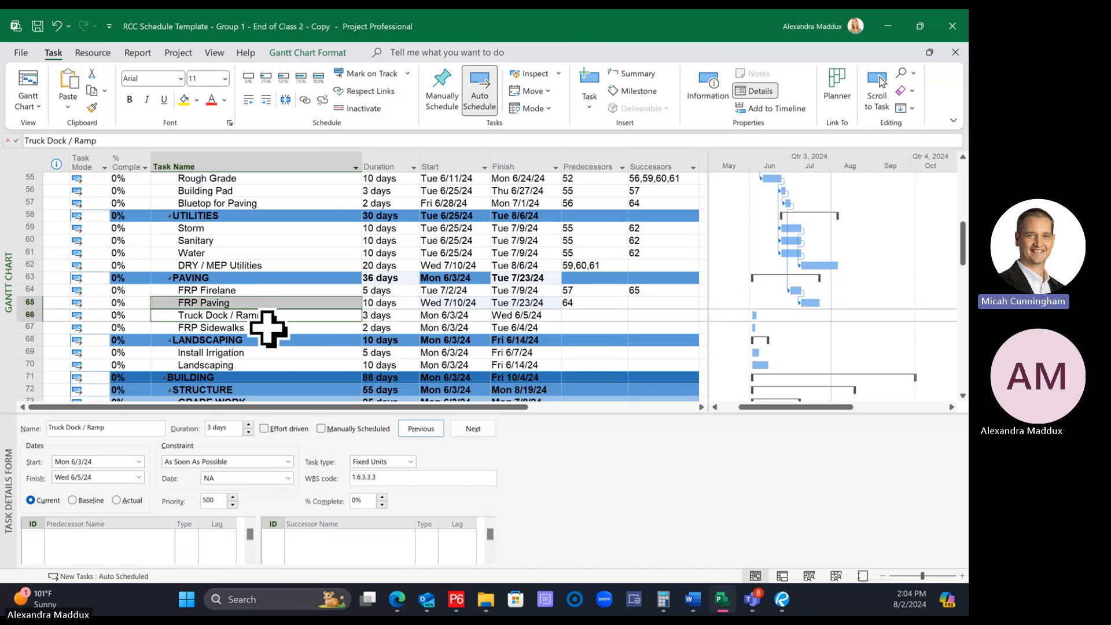
{"action": "left_click", "coordinate": [268, 328], "text": "shift"}
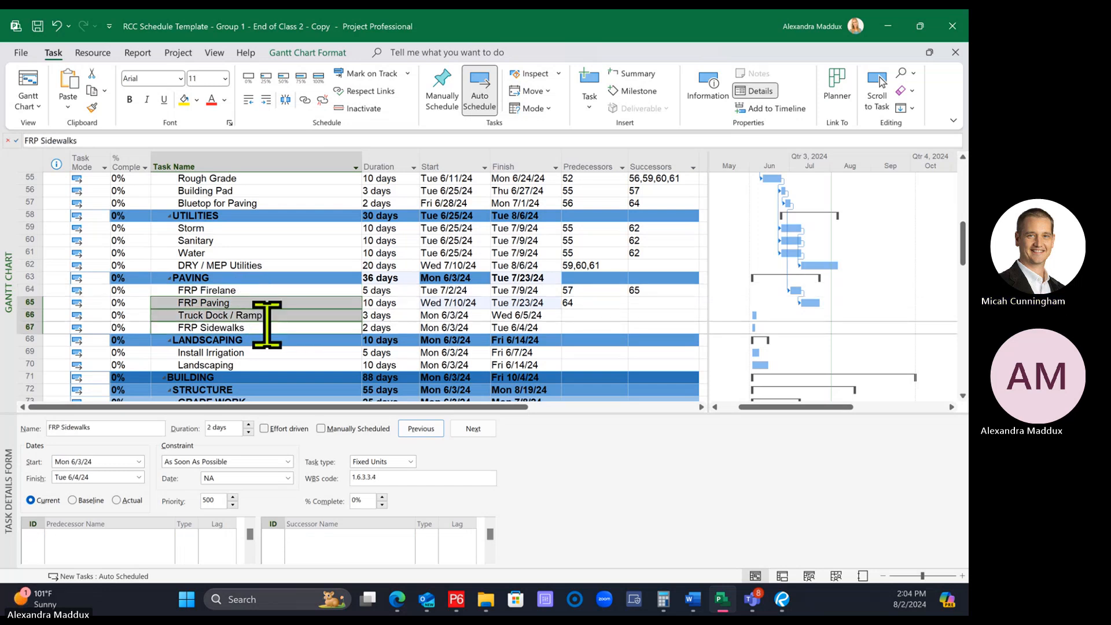
{"action": "left_click", "coordinate": [580, 302]}
{"action": "key", "text": "Delete"}
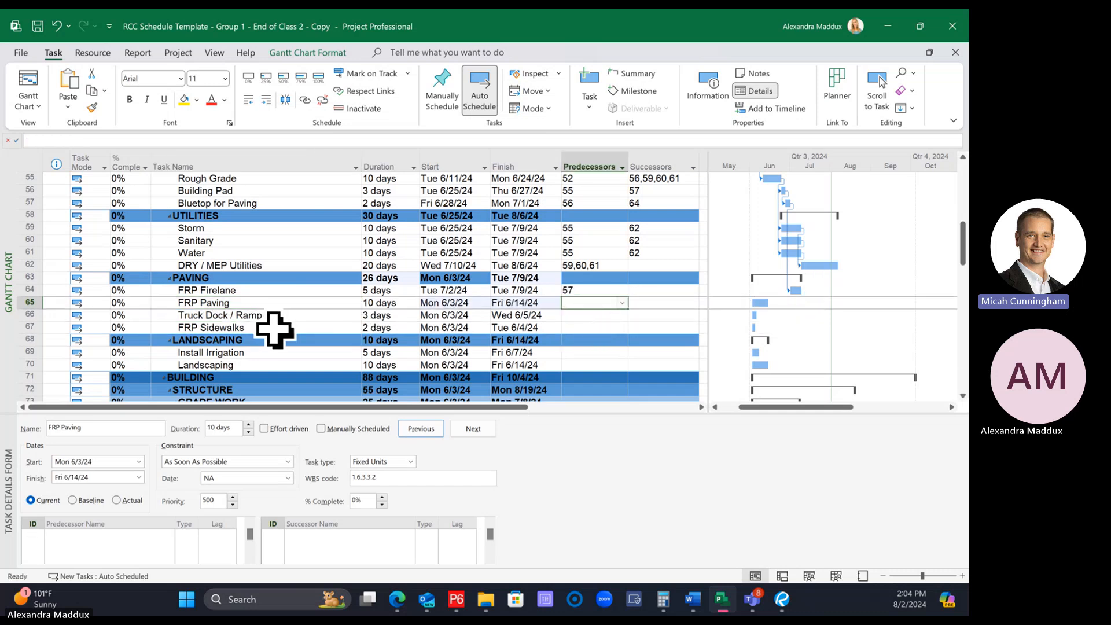
Link FRP Firelane, FRP Paving, Truck Dock / Ramp and FRP Sidewalks in sequence by selecting the four tasks one at a time
{"action": "left_click", "coordinate": [258, 290]}
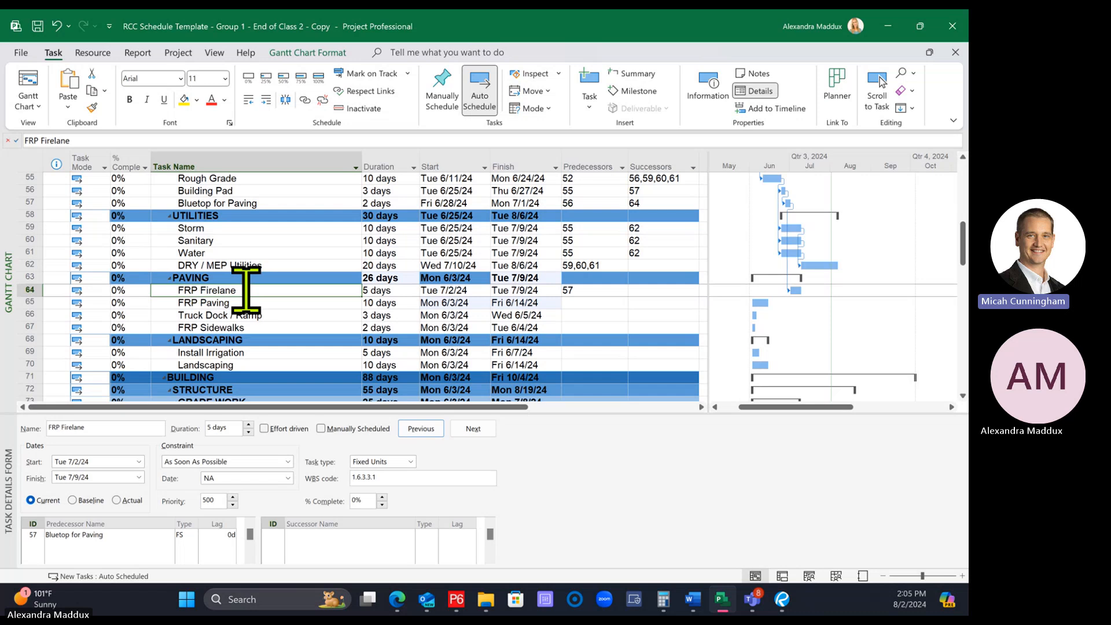
{"action": "left_click", "coordinate": [280, 305], "text": "ctrl"}
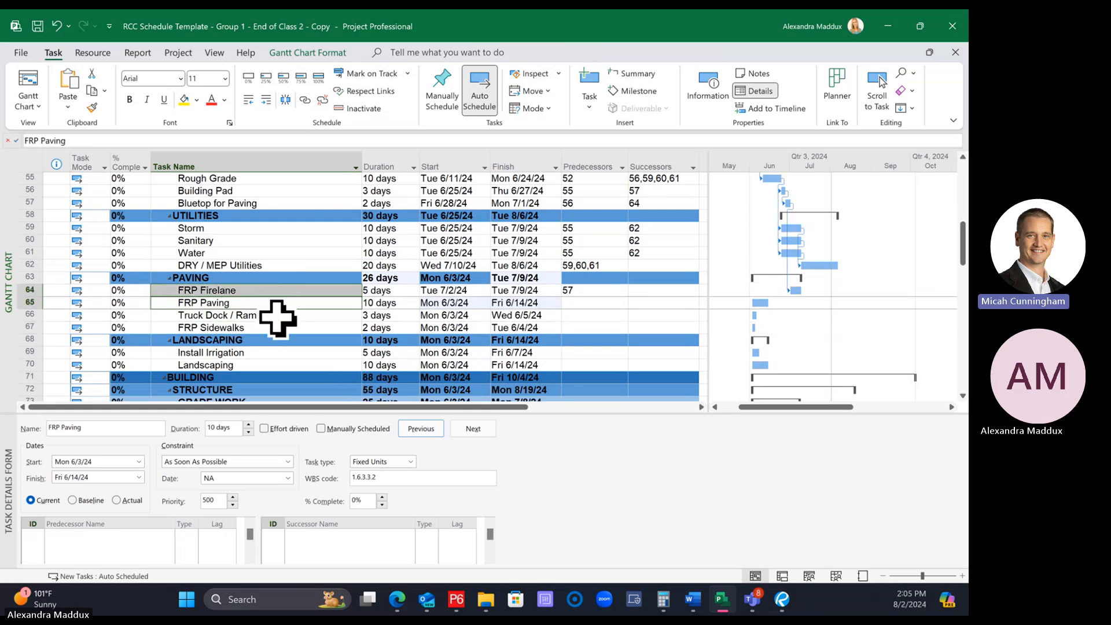
{"action": "left_click", "coordinate": [276, 316], "text": "ctrl"}
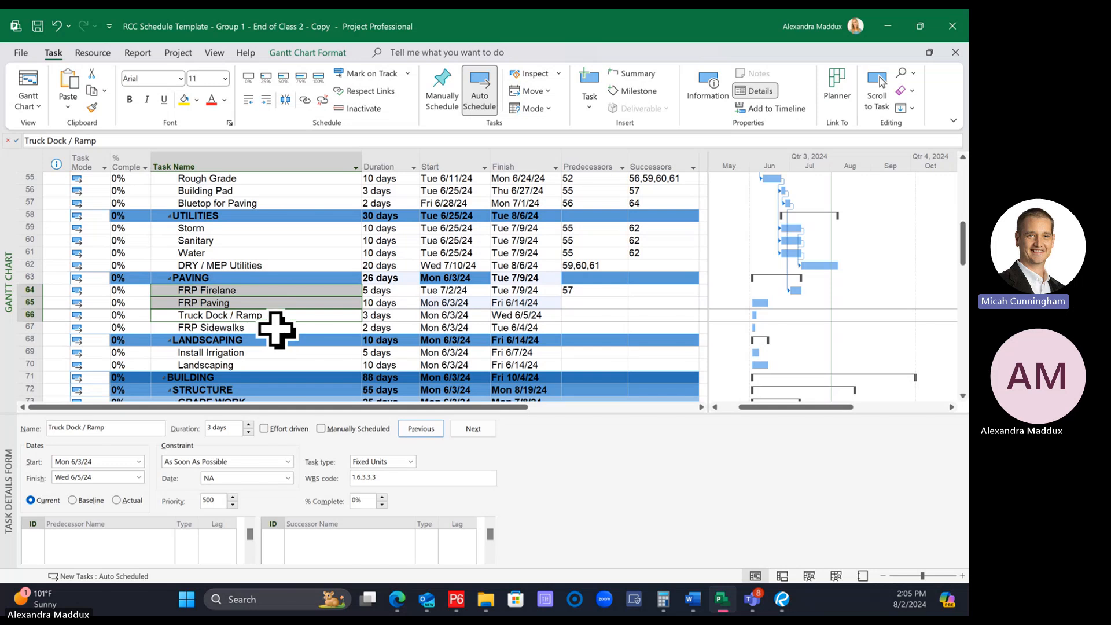
{"action": "left_click", "coordinate": [276, 327], "text": "ctrl"}
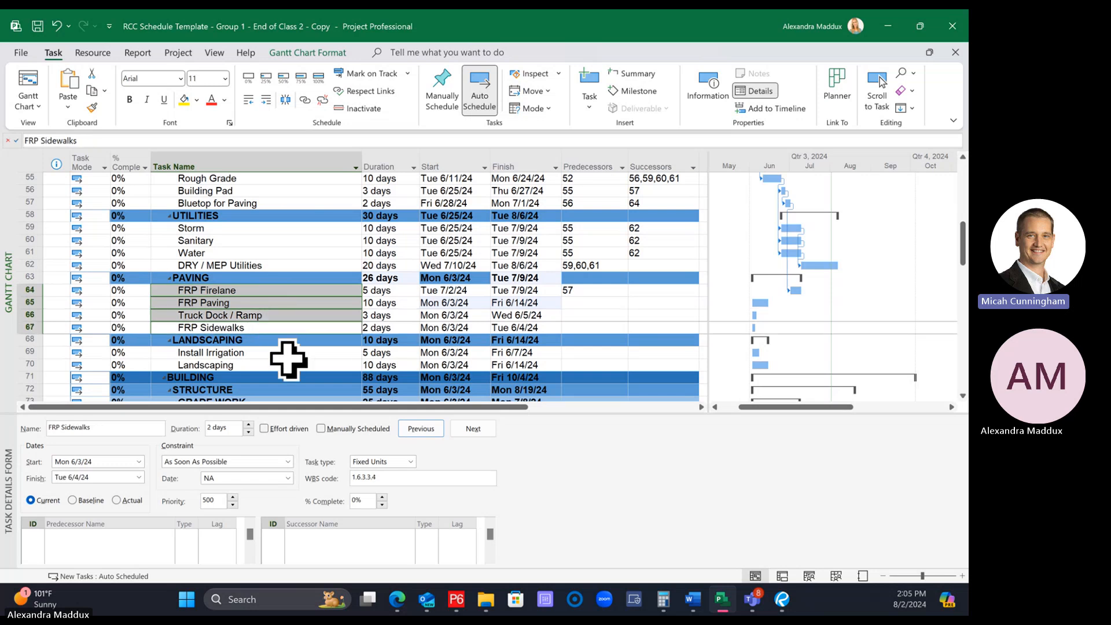
{"action": "left_click", "coordinate": [274, 289]}
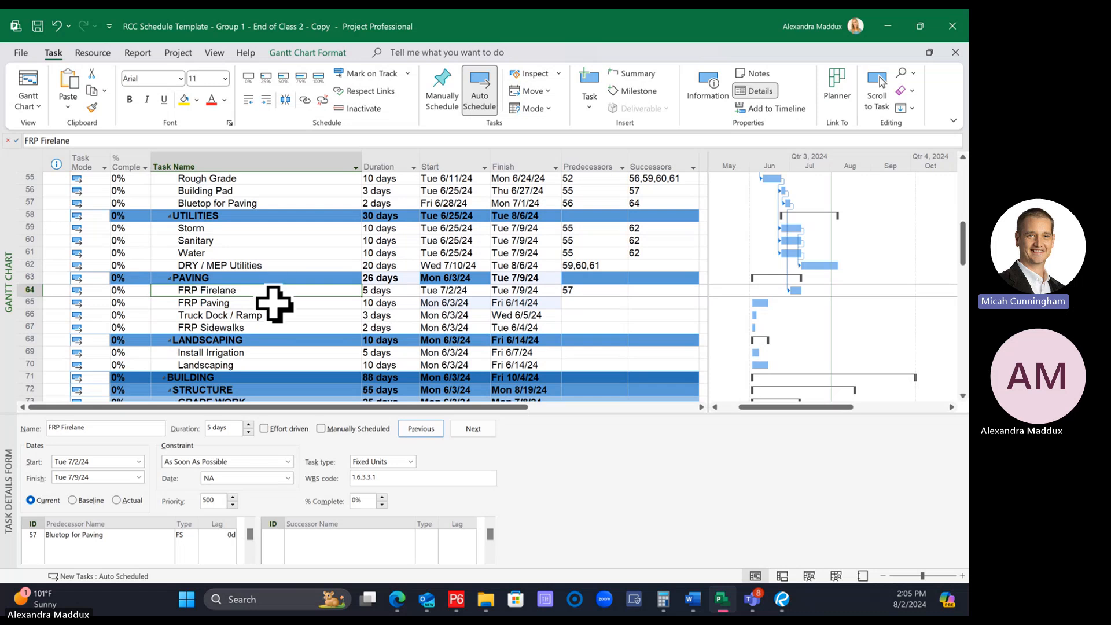
{"action": "left_click", "coordinate": [266, 307], "text": "ctrl"}
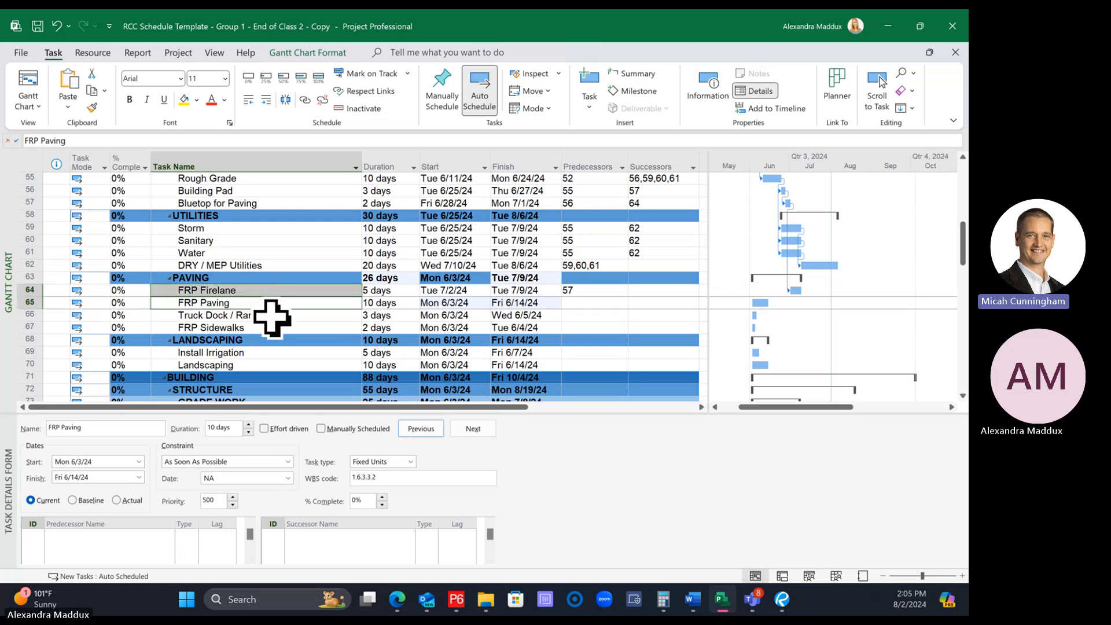
{"action": "left_click", "coordinate": [269, 316], "text": "ctrl"}
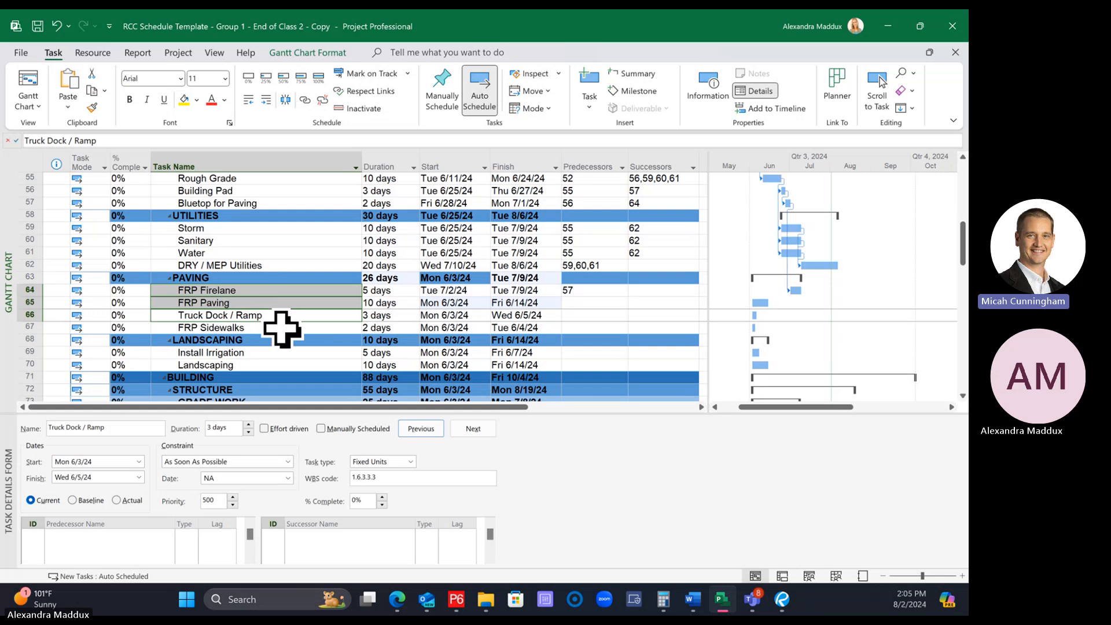
{"action": "left_click", "coordinate": [281, 328], "text": "ctrl"}
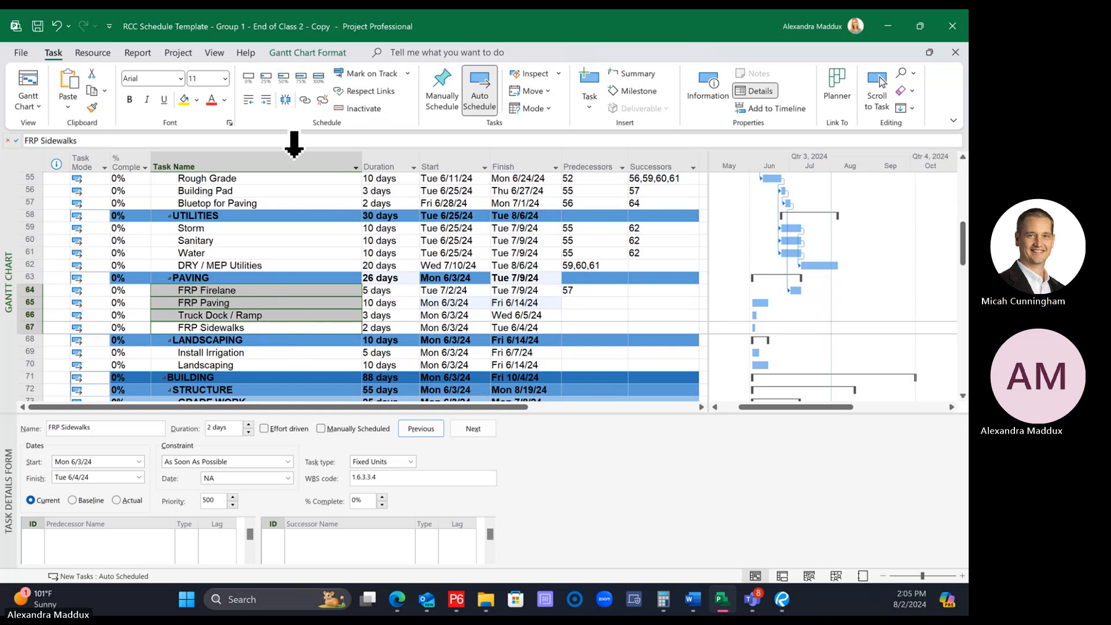
{"action": "left_click", "coordinate": [304, 100]}
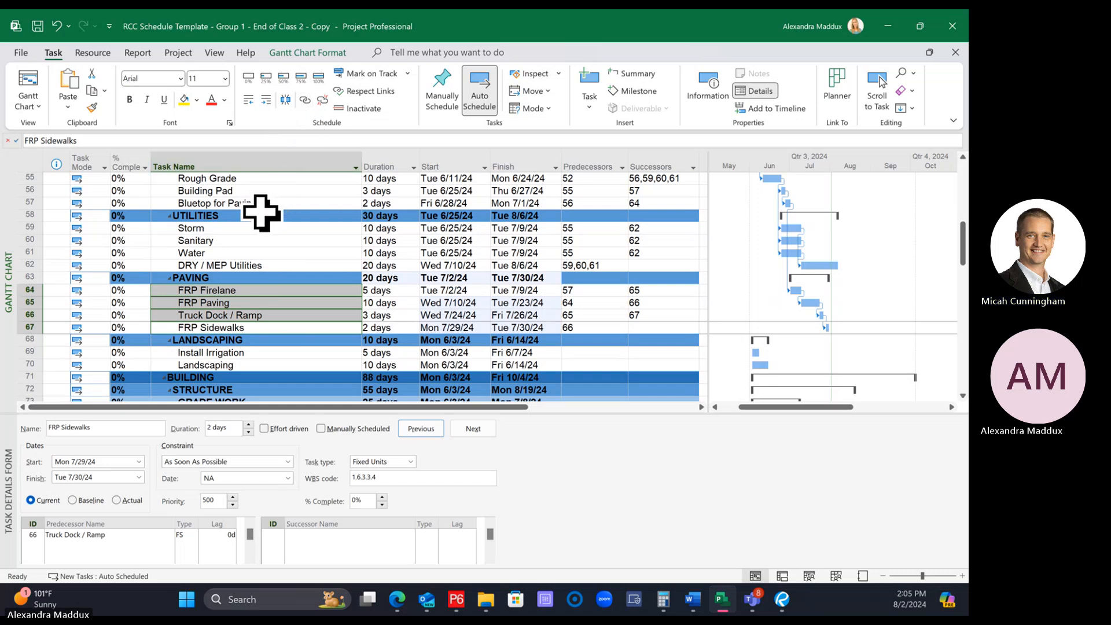
Clear the predecessors and successors of FRP Paving, Truck Dock / Ramp and FRP Sidewalks
{"action": "left_click_drag", "start_coordinate": [258, 218], "coordinate": [263, 223]}
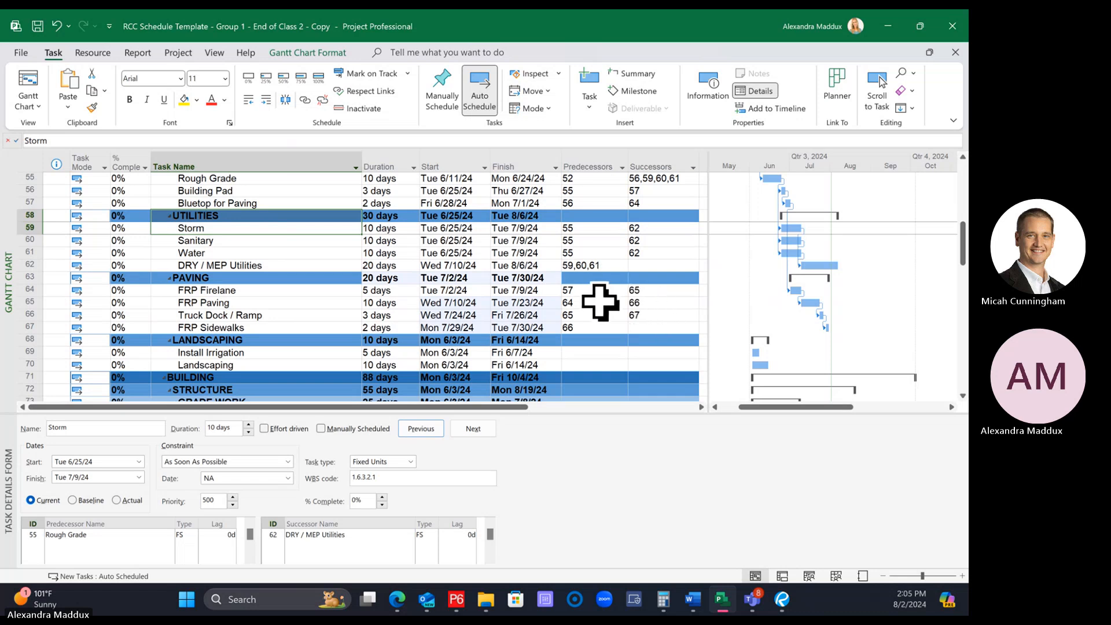
{"action": "left_click_drag", "start_coordinate": [602, 302], "coordinate": [647, 329]}
{"action": "key", "text": "Delete"}
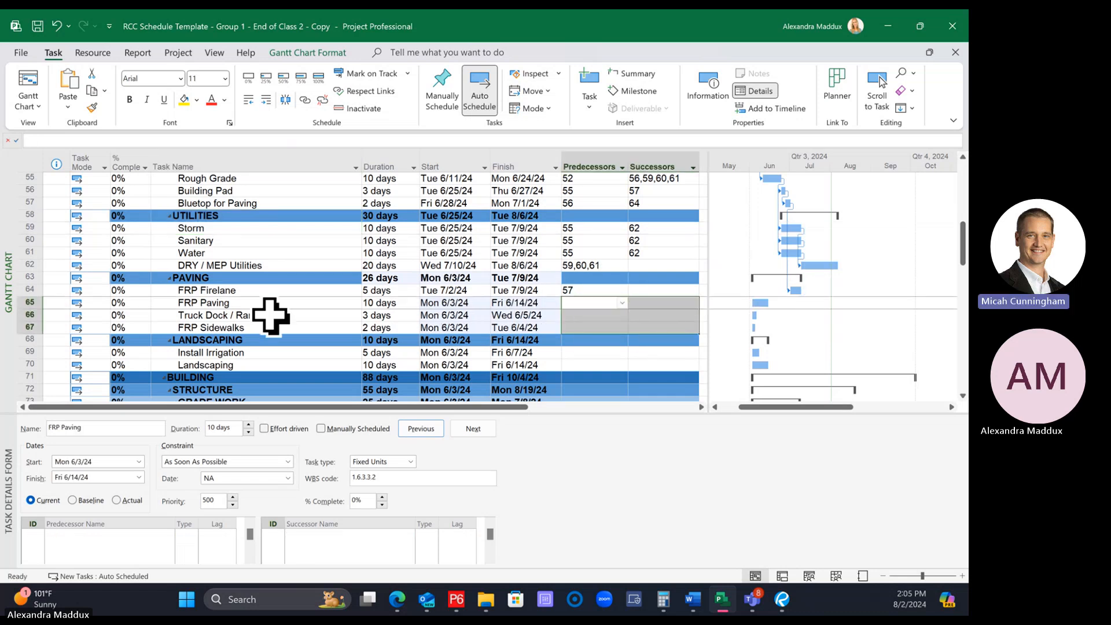
Reselect the four PAVING tasks individually from FRP Firelane down to FRP Sidewalks and link them finish-to-start in that order
{"action": "mouse_move", "coordinate": [255, 279]}
{"action": "left_mouse_down"}
{"action": "mouse_move", "coordinate": [247, 287]}
{"action": "mouse_move", "coordinate": [262, 291]}
{"action": "left_mouse_up"}
{"action": "left_click", "coordinate": [260, 300]}
{"action": "left_click", "coordinate": [248, 291]}
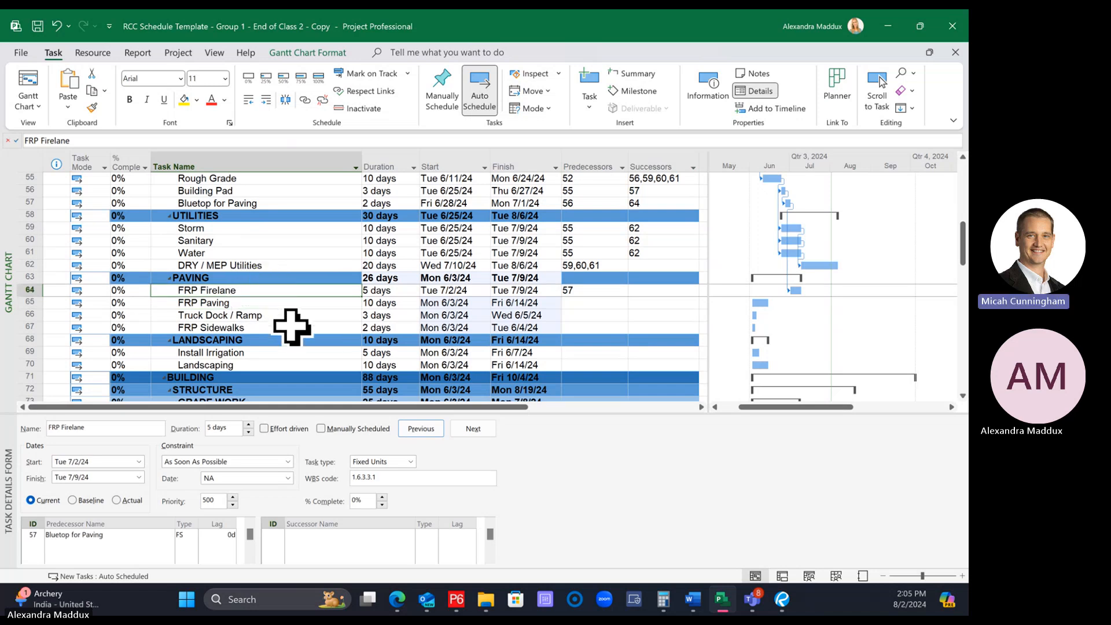
{"action": "left_click", "coordinate": [227, 304], "text": "shift"}
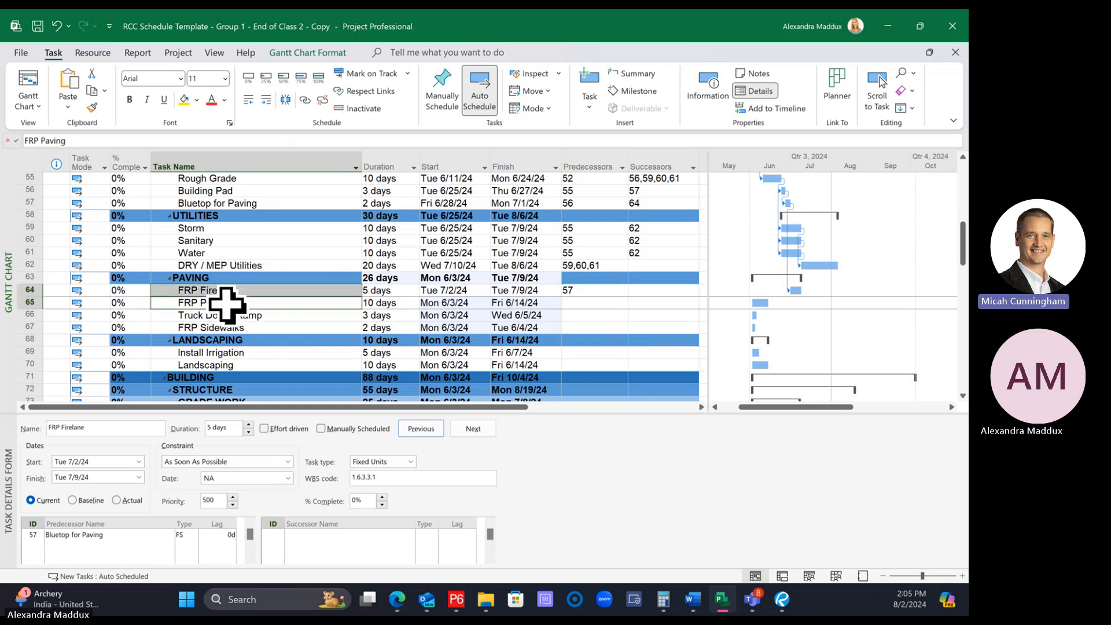
{"action": "left_click", "coordinate": [268, 315], "text": "shift"}
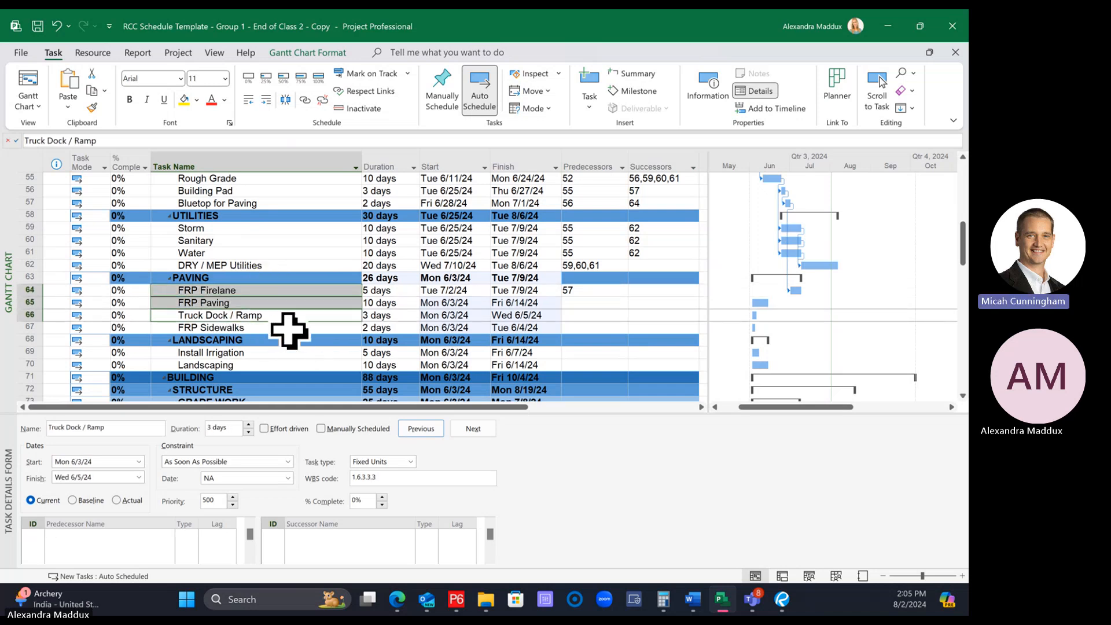
{"action": "left_click", "coordinate": [261, 328], "text": "shift"}
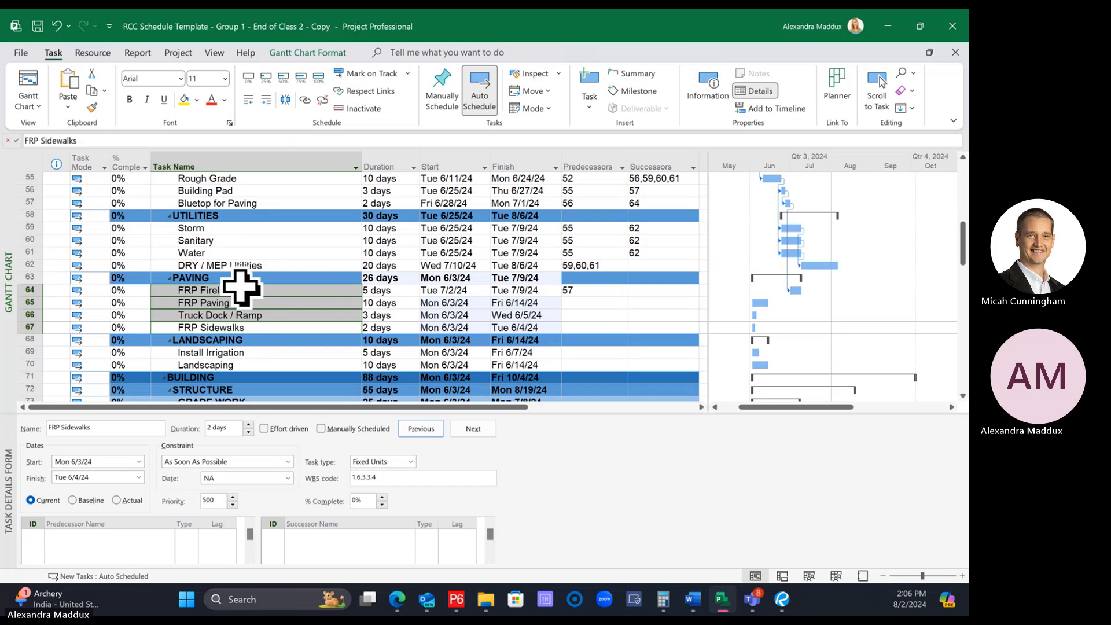
{"action": "left_click", "coordinate": [260, 289]}
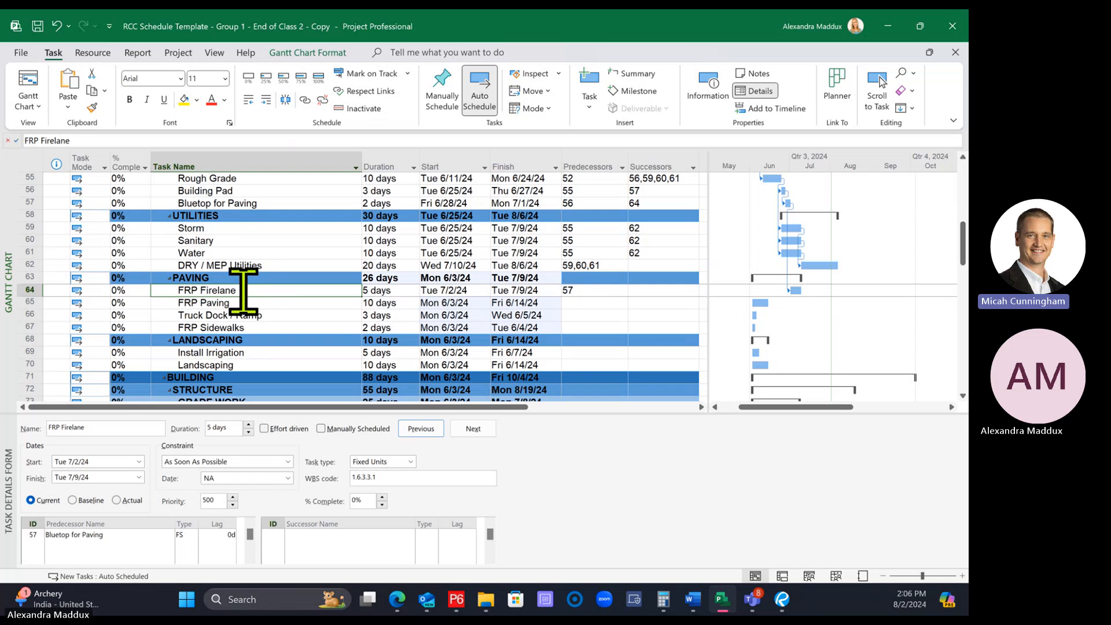
{"action": "left_click", "coordinate": [258, 308], "text": "shift"}
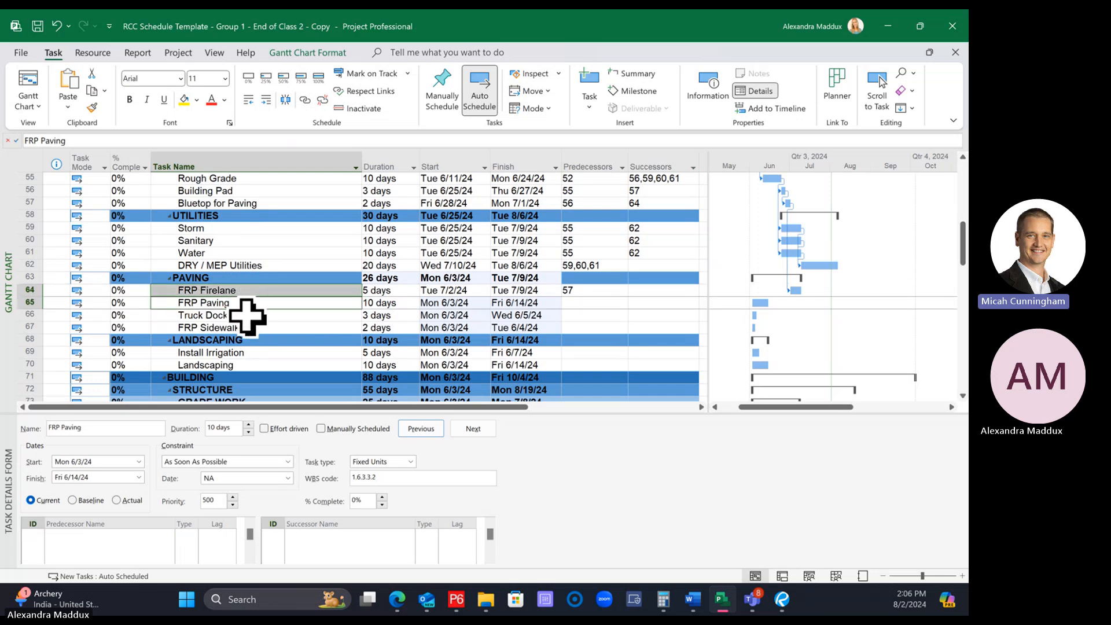
{"action": "left_click", "coordinate": [247, 316], "text": "shift"}
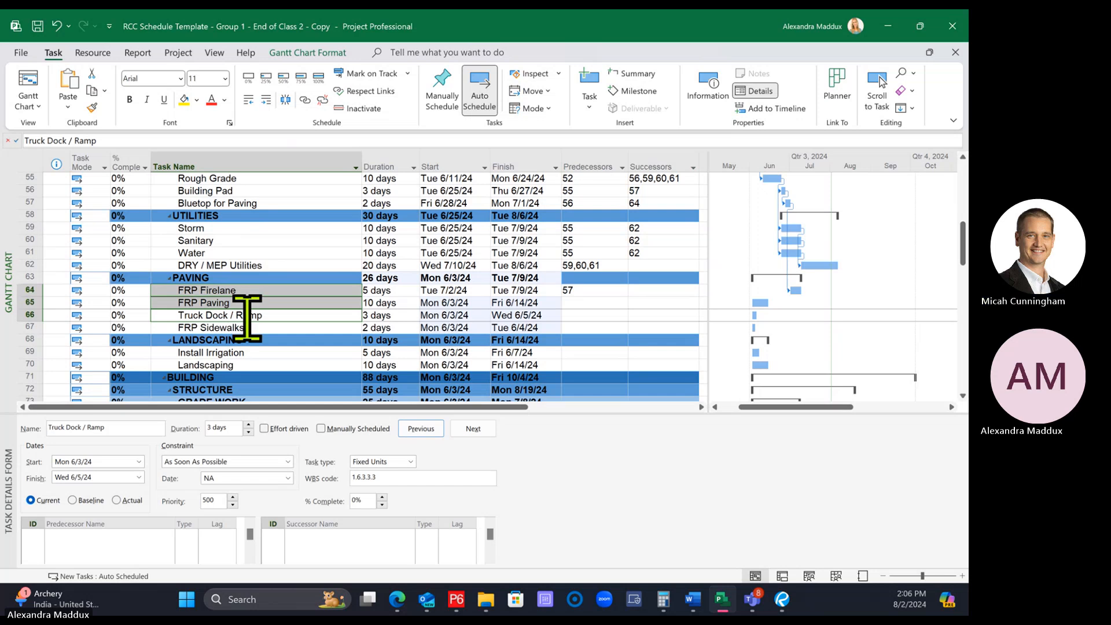
{"action": "left_click", "coordinate": [257, 327], "text": "shift"}
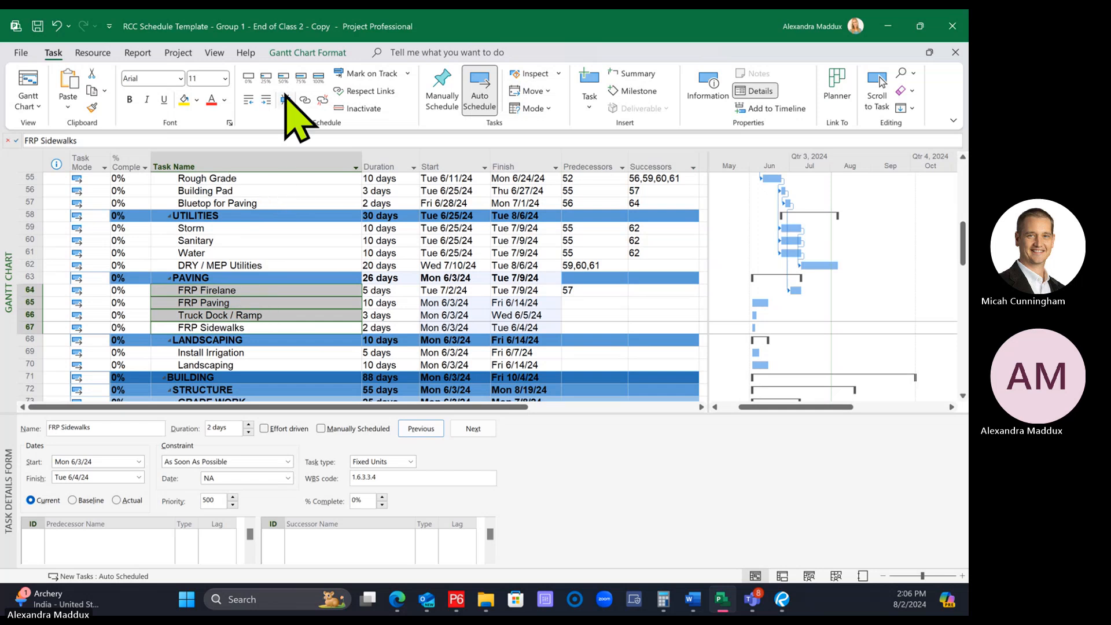
{"action": "left_click", "coordinate": [307, 101]}
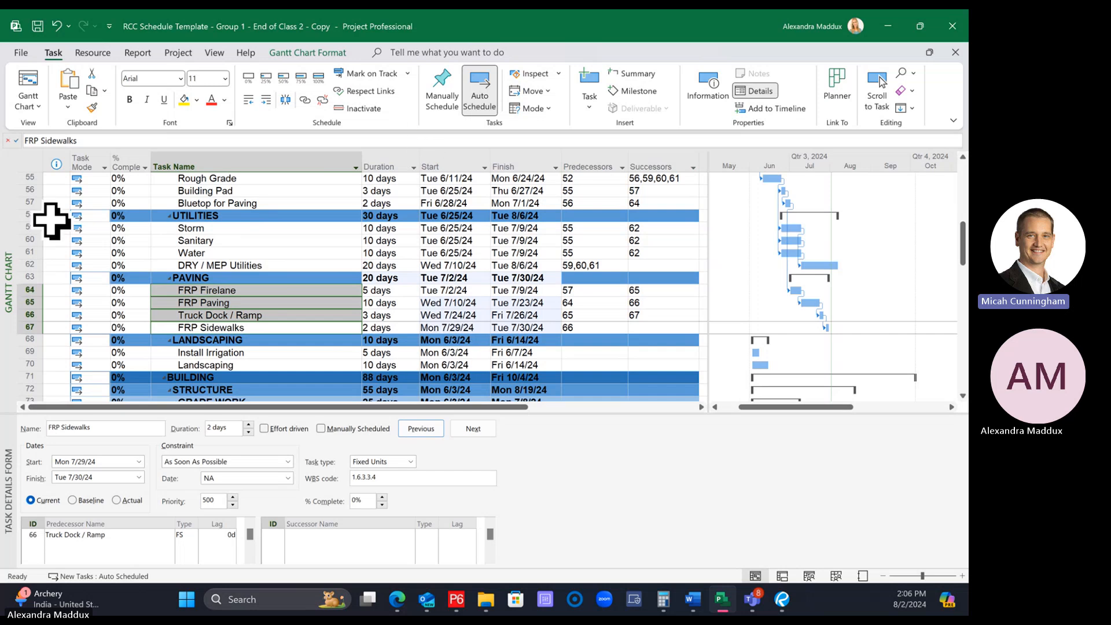
Move the FRP Firelane row below FRP Sidewalks and return it to the first place under PAVING
{"action": "left_click", "coordinate": [26, 289]}
{"action": "left_click_drag", "start_coordinate": [26, 292], "coordinate": [26, 328]}
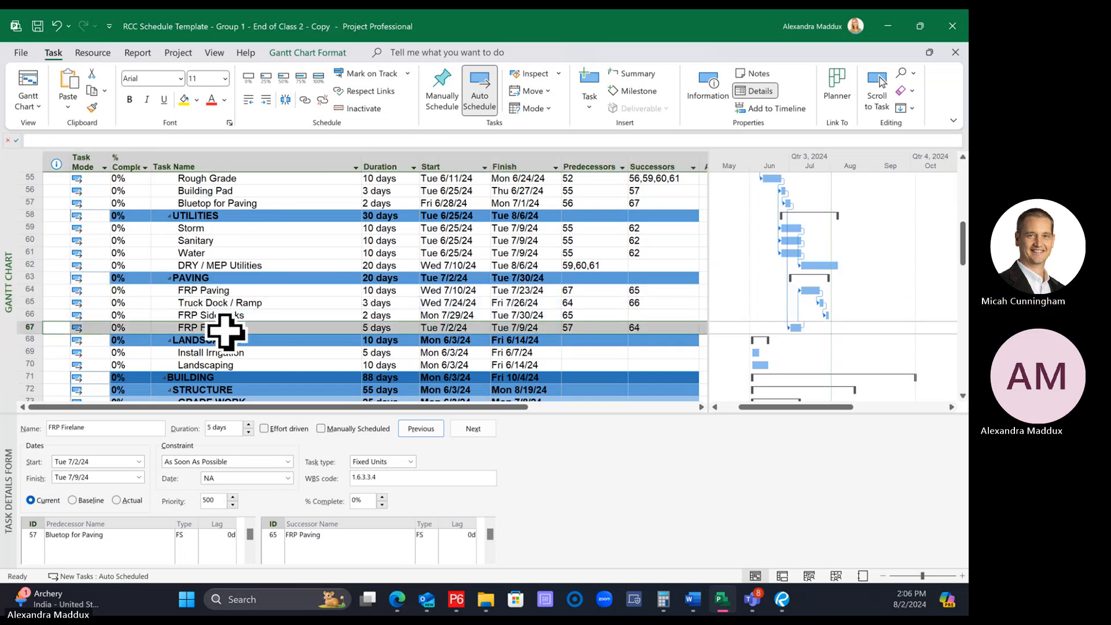
{"action": "left_click_drag", "start_coordinate": [272, 348], "coordinate": [277, 343]}
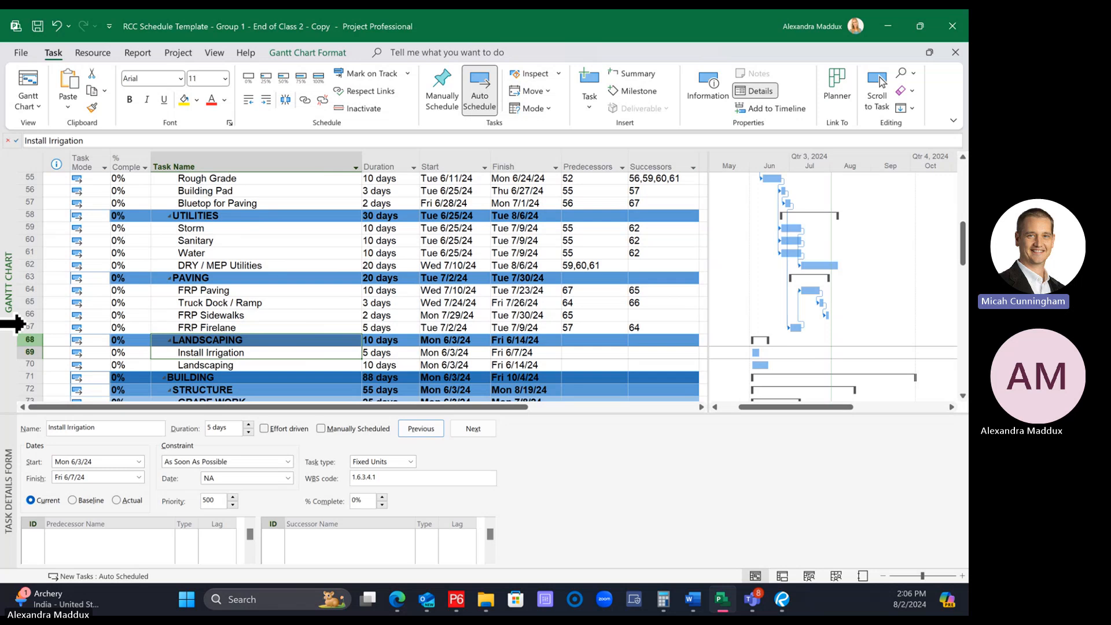
{"action": "left_click", "coordinate": [25, 328]}
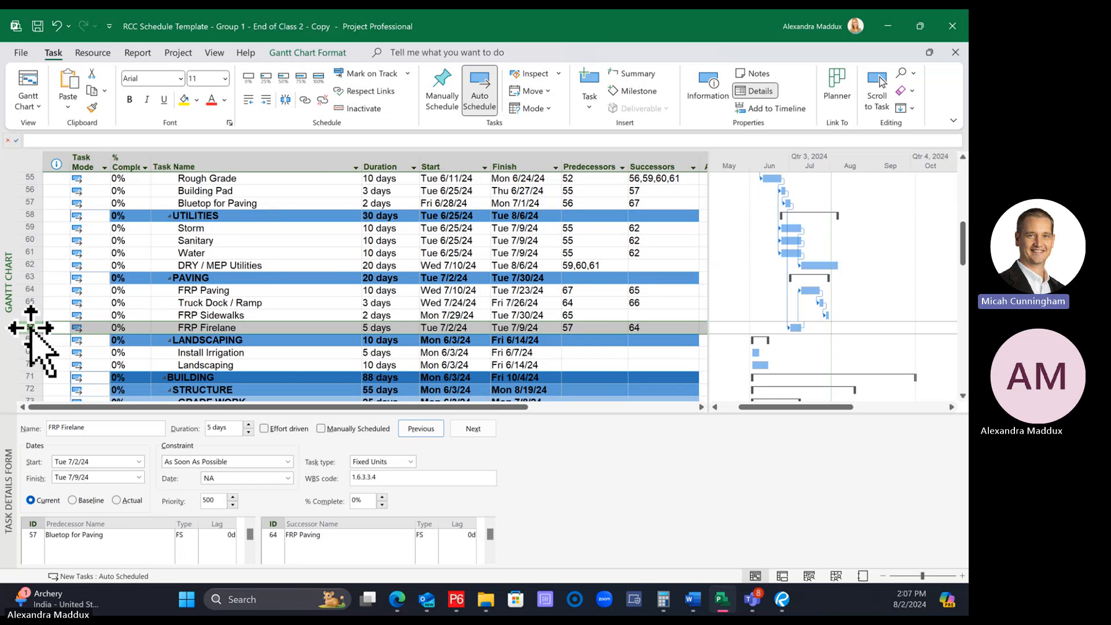
{"action": "left_click_drag", "start_coordinate": [31, 327], "coordinate": [18, 282]}
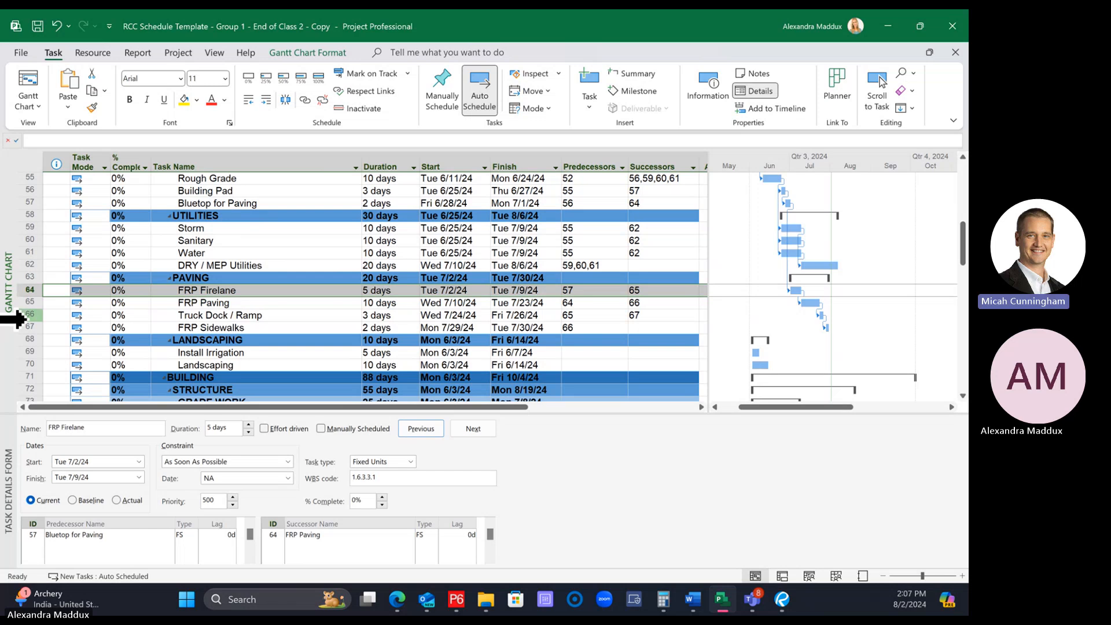
Move the FRP Sidewalks row into UTILITIES between Sanitary and Water, and return it below Truck Dock / Ramp under PAVING
{"action": "left_click", "coordinate": [18, 328]}
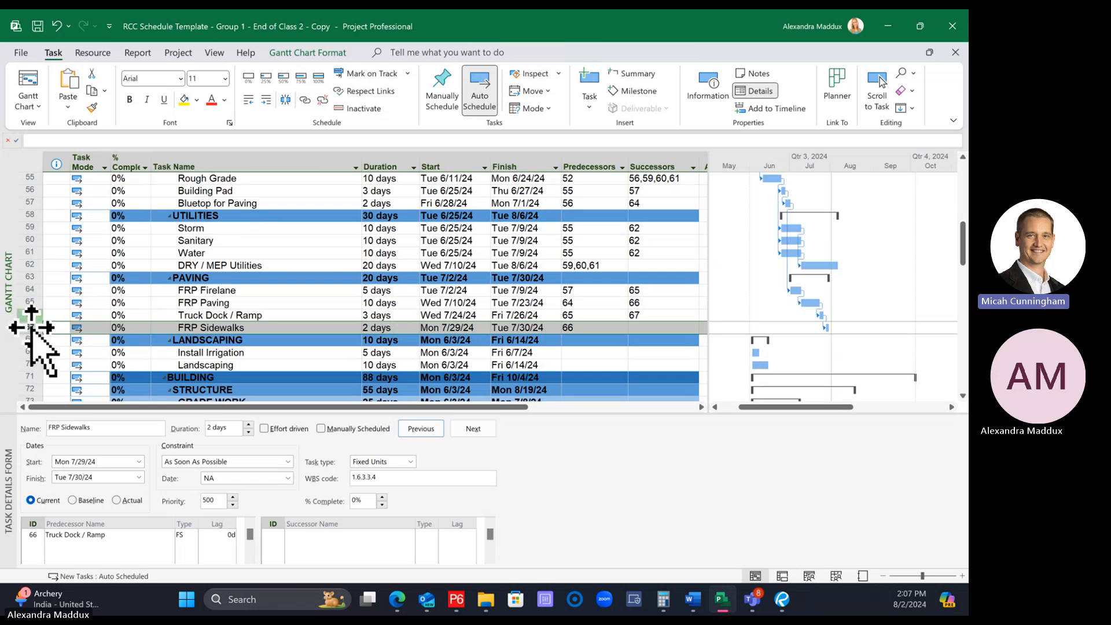
{"action": "left_click_drag", "start_coordinate": [31, 328], "coordinate": [18, 246]}
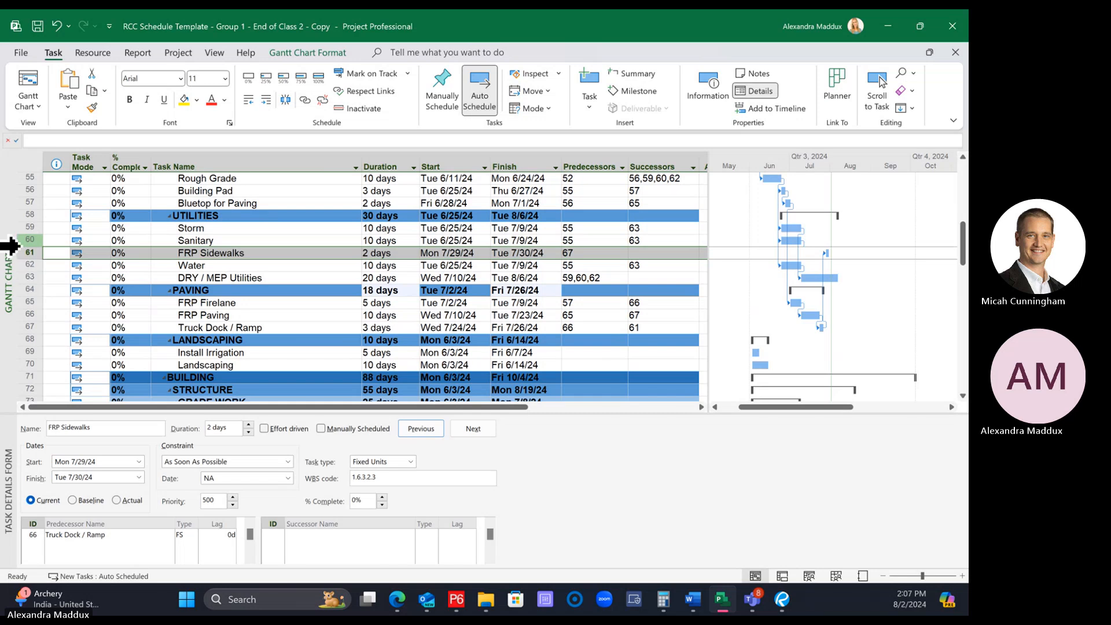
{"action": "left_click", "coordinate": [174, 278]}
{"action": "left_click", "coordinate": [29, 253]}
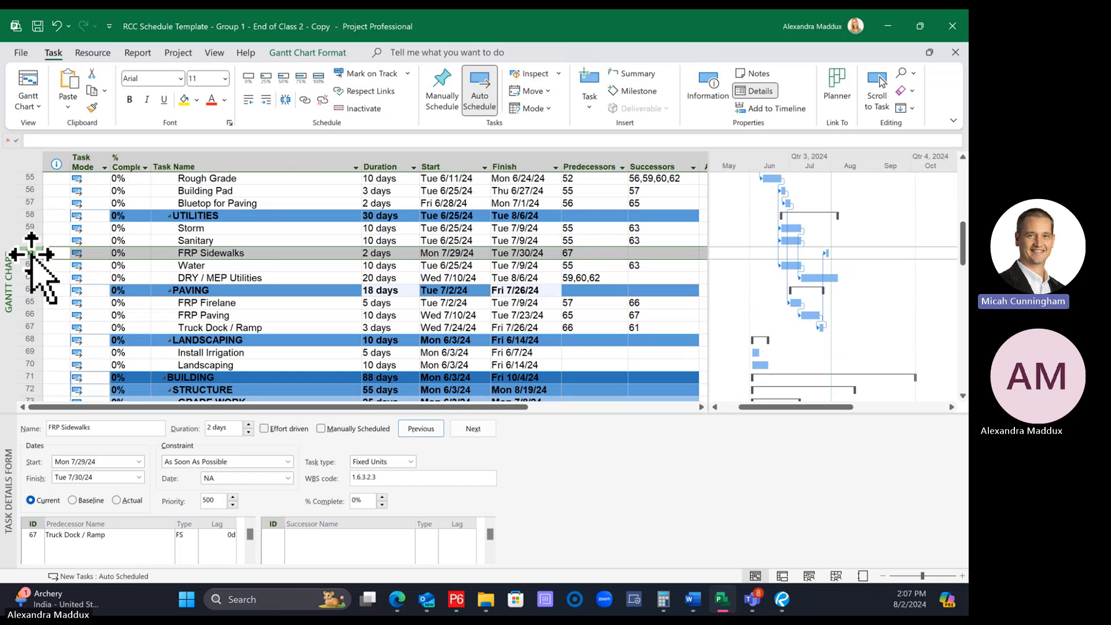
{"action": "left_click_drag", "start_coordinate": [32, 253], "coordinate": [35, 333]}
Clear the successors of FRP Firelane, FRP Paving and Truck Dock / Ramp
{"action": "left_click", "coordinate": [234, 377]}
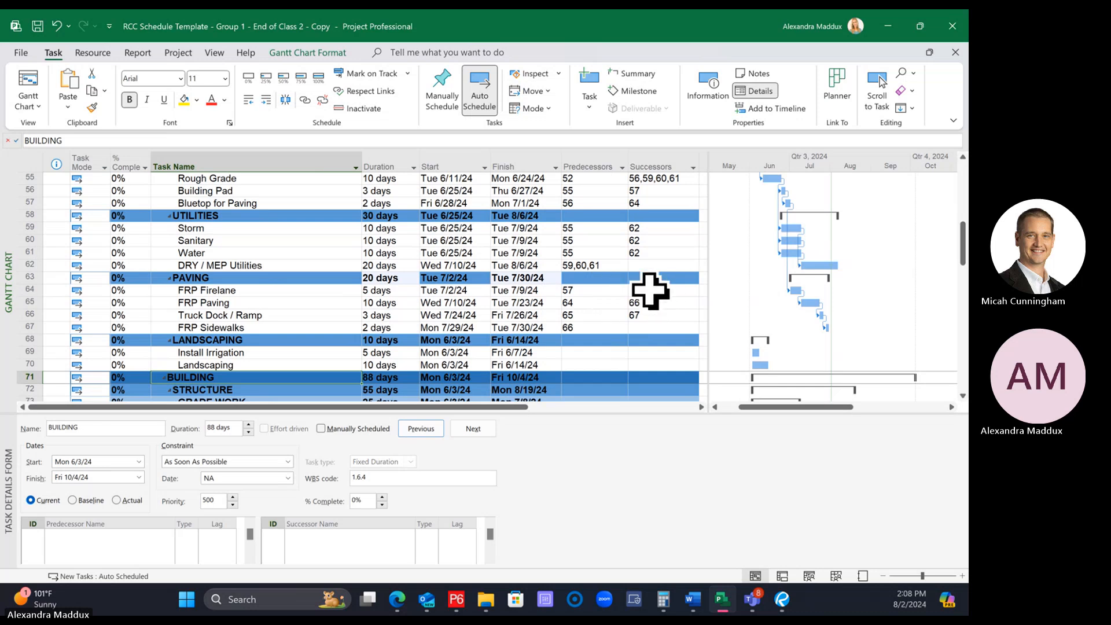
{"action": "left_click_drag", "start_coordinate": [650, 291], "coordinate": [649, 318]}
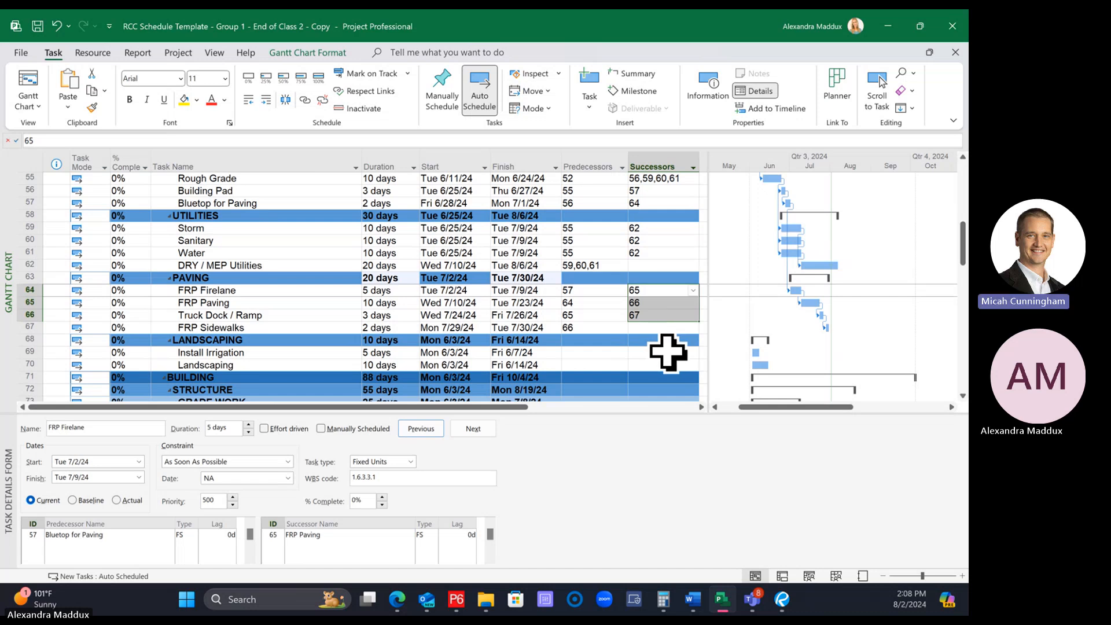
{"action": "key", "text": "Delete"}
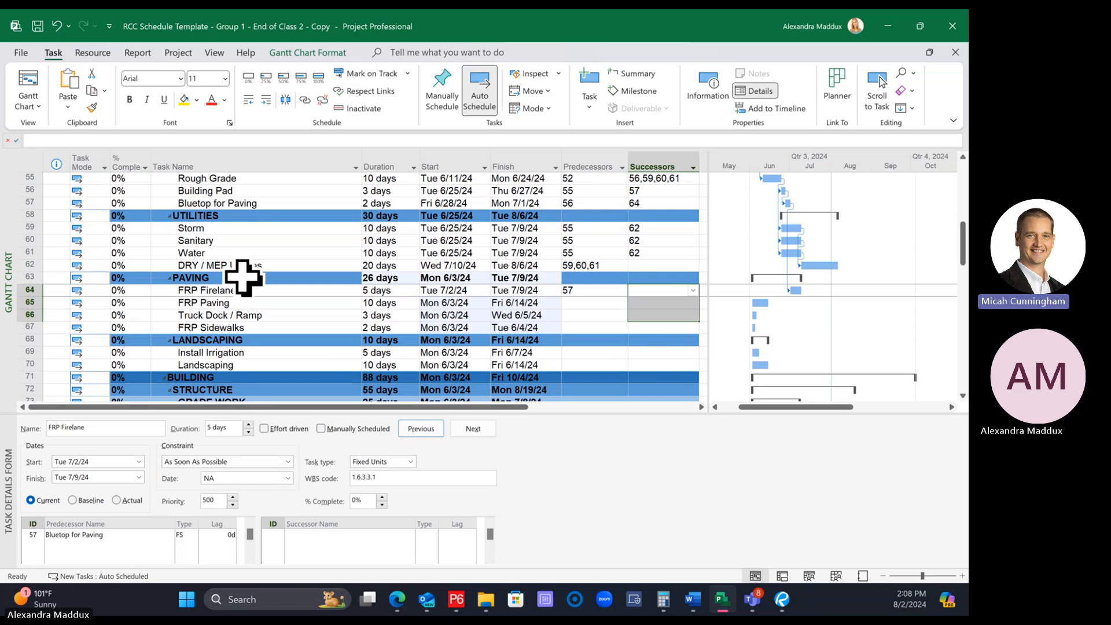
Select the range from FRP Firelane through FRP Sidewalks and link the four PAVING tasks finish-to-start in sequence
{"action": "left_click", "coordinate": [258, 291]}
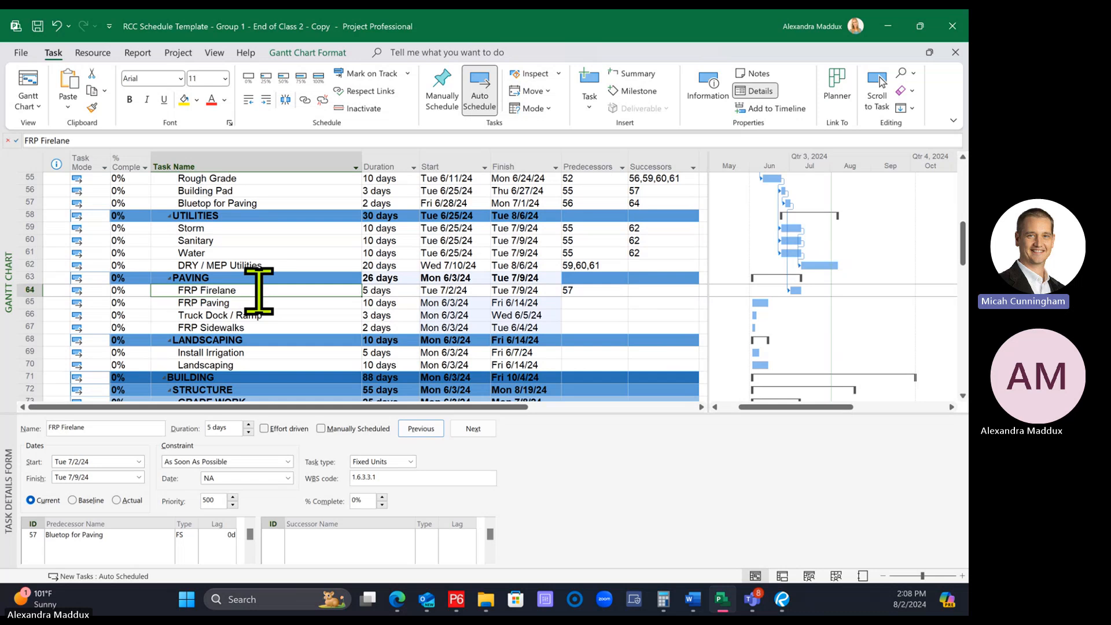
{"action": "left_click", "coordinate": [260, 312]}
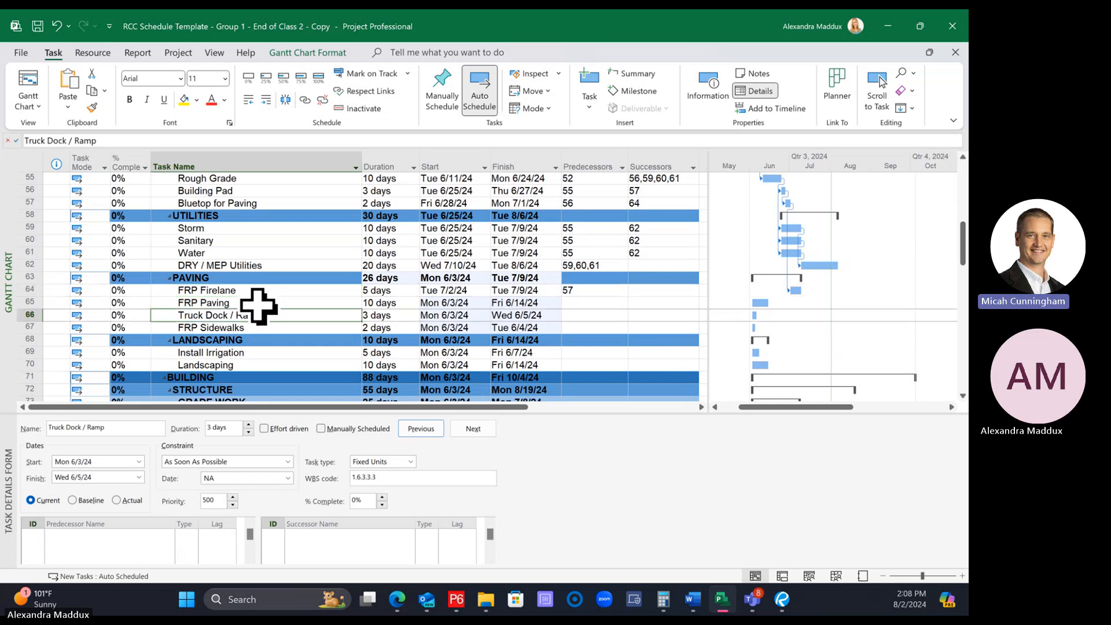
{"action": "left_click", "coordinate": [245, 290]}
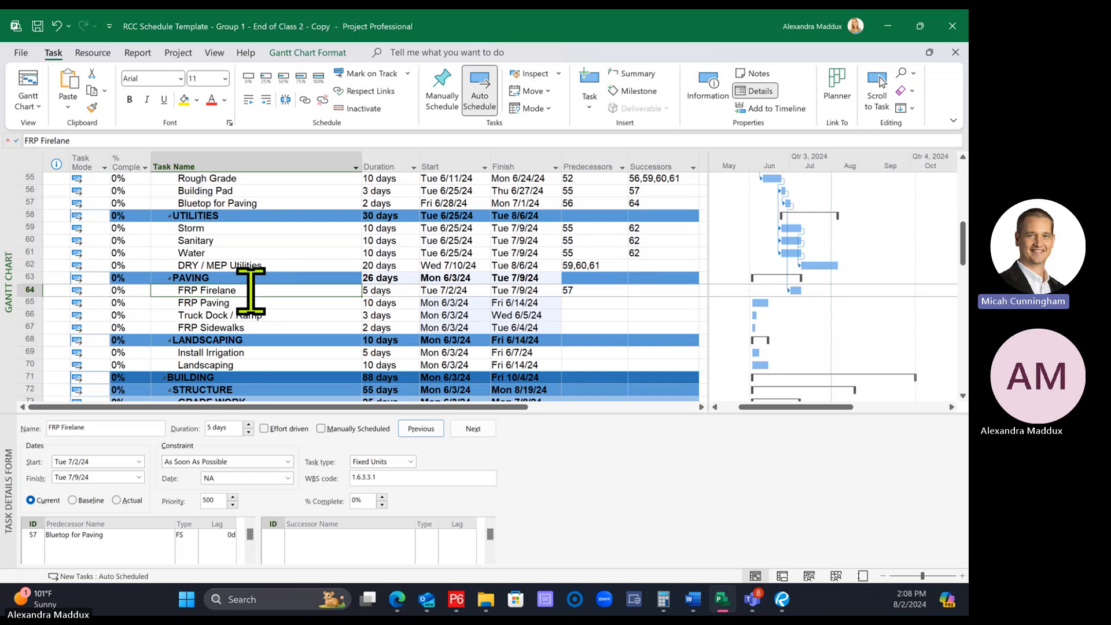
{"action": "left_click", "coordinate": [237, 327], "text": "shift"}
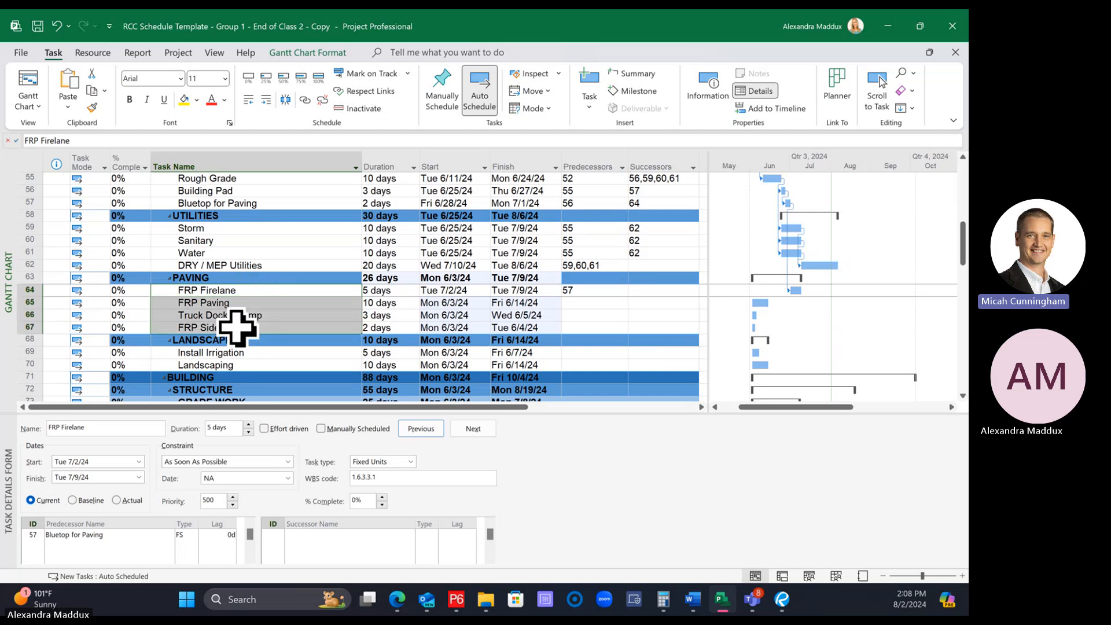
{"action": "left_click", "coordinate": [310, 105]}
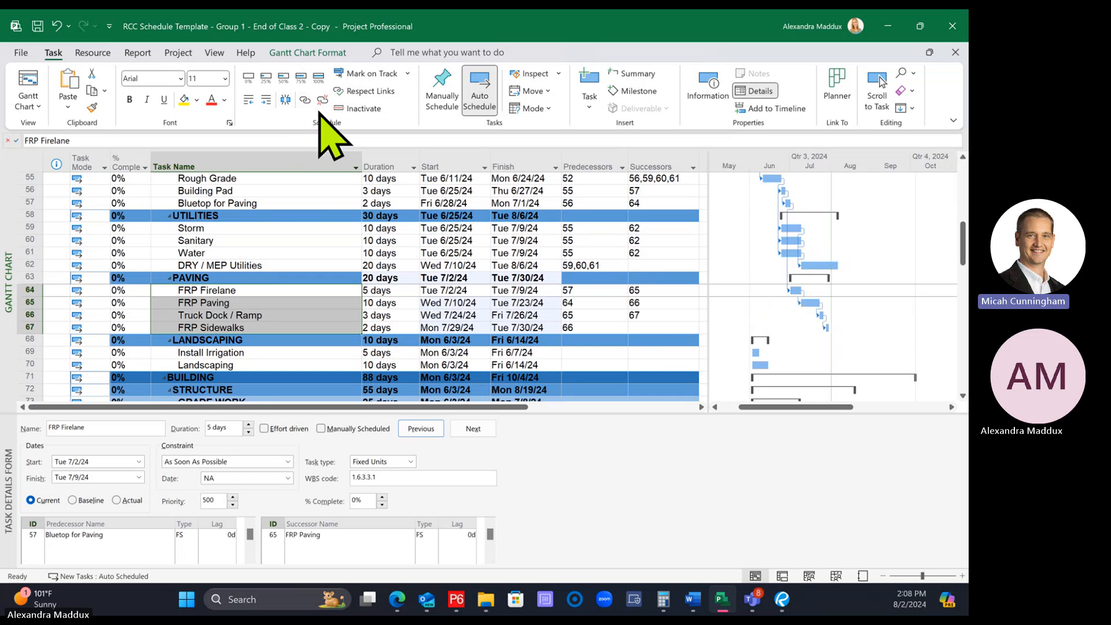
Examine the scheduling details of the PAVING tasks, Install Irrigation and DRY / MEP Utilities to decide what should drive the landscaping work
{"action": "left_click", "coordinate": [299, 289]}
{"action": "left_click", "coordinate": [300, 289]}
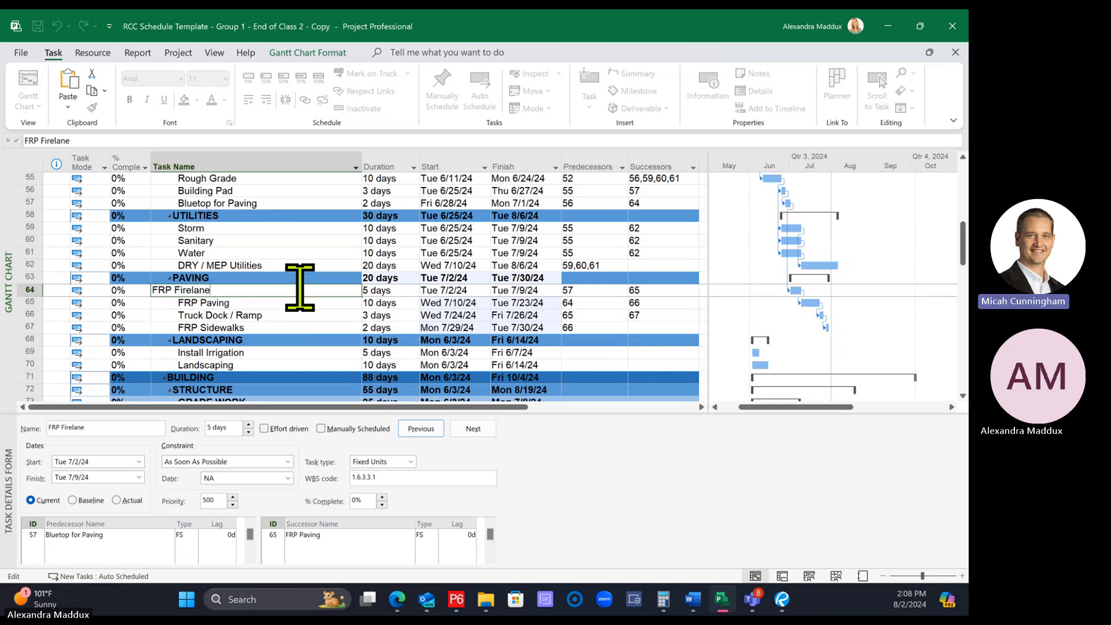
{"action": "left_click", "coordinate": [238, 277]}
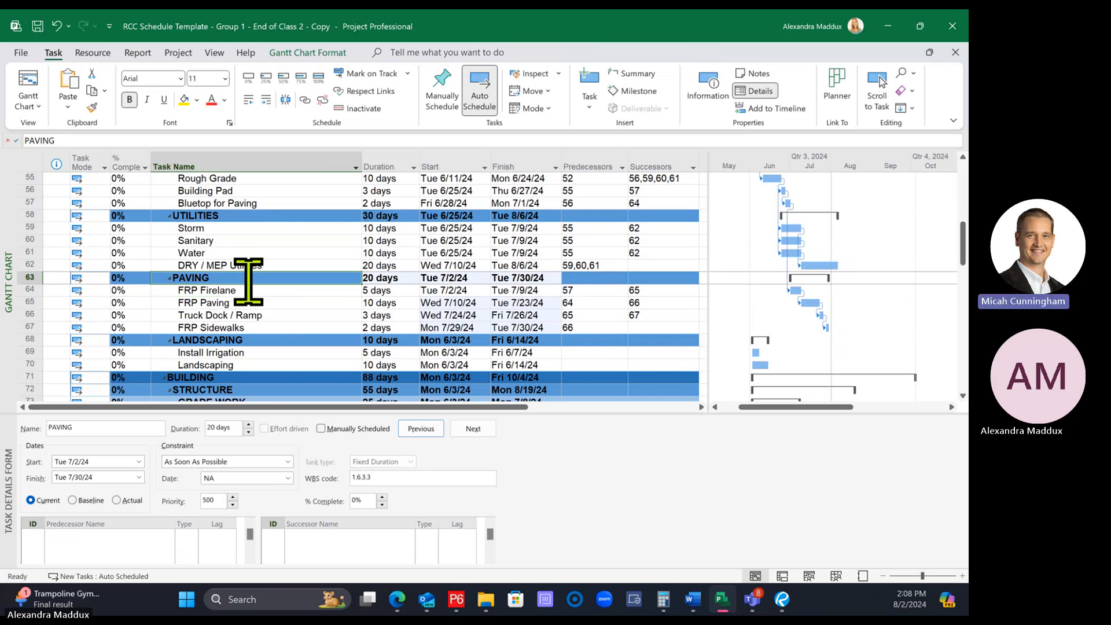
{"action": "left_click", "coordinate": [248, 316]}
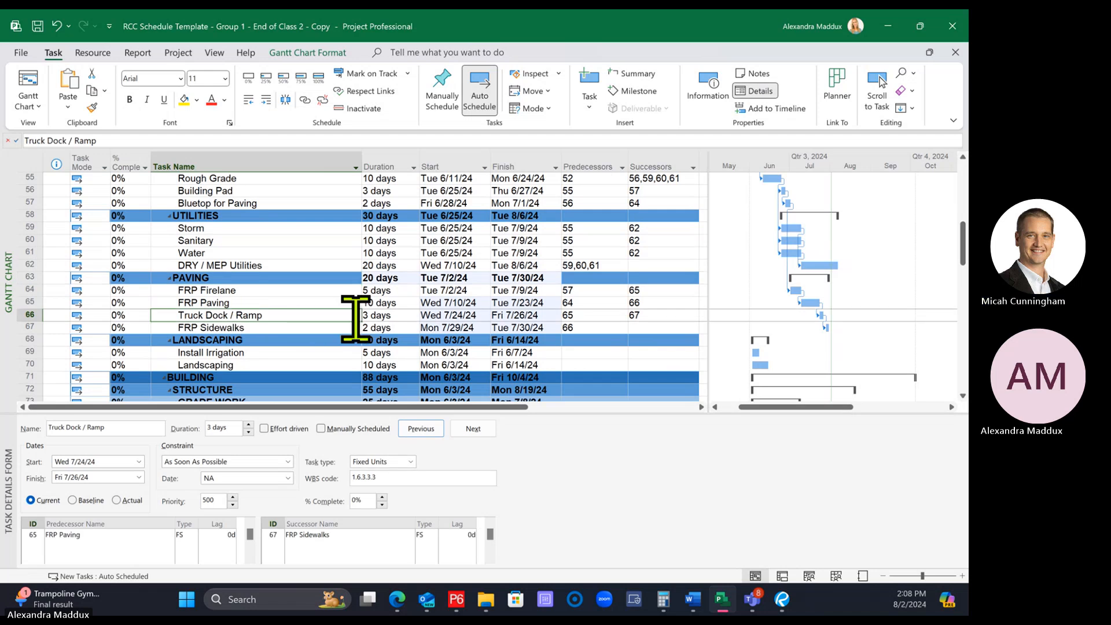
{"action": "left_click", "coordinate": [284, 328]}
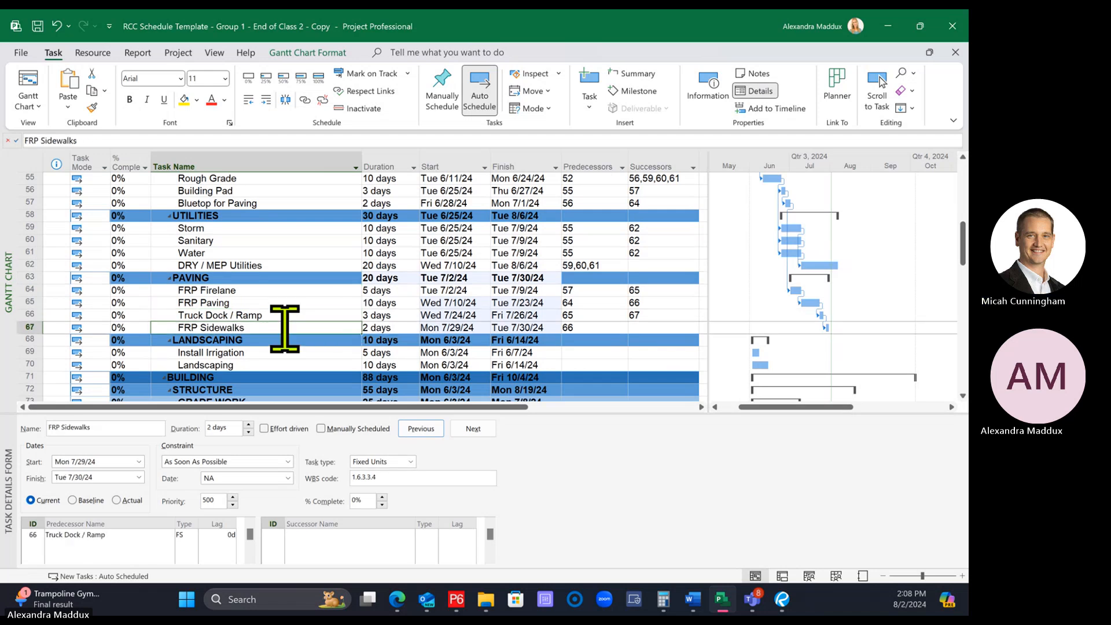
{"action": "left_click", "coordinate": [275, 353]}
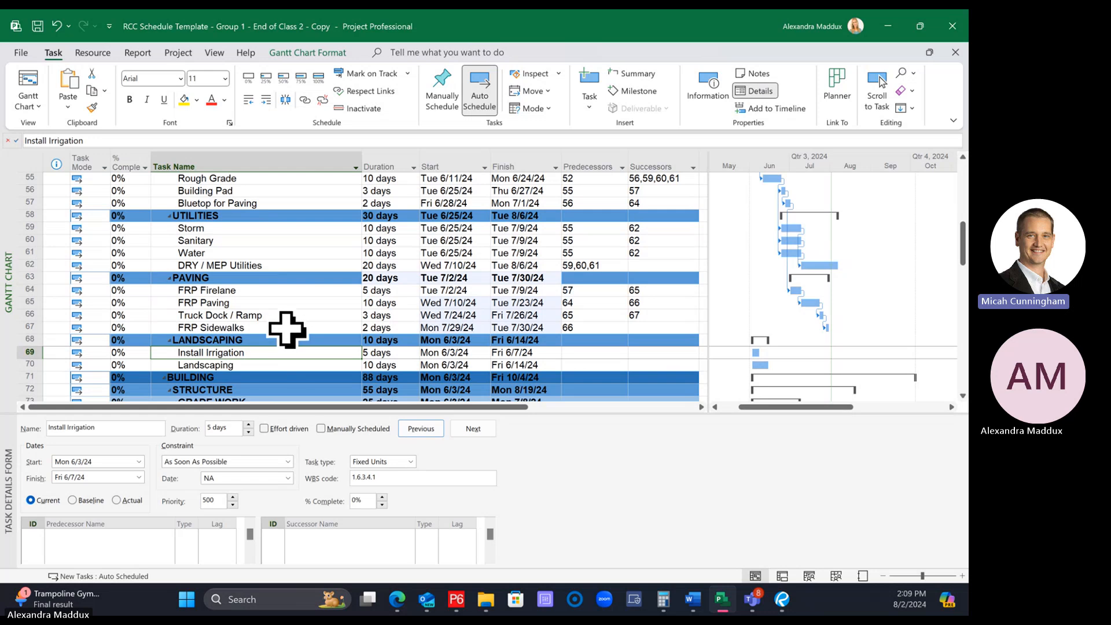
{"action": "left_click", "coordinate": [256, 266]}
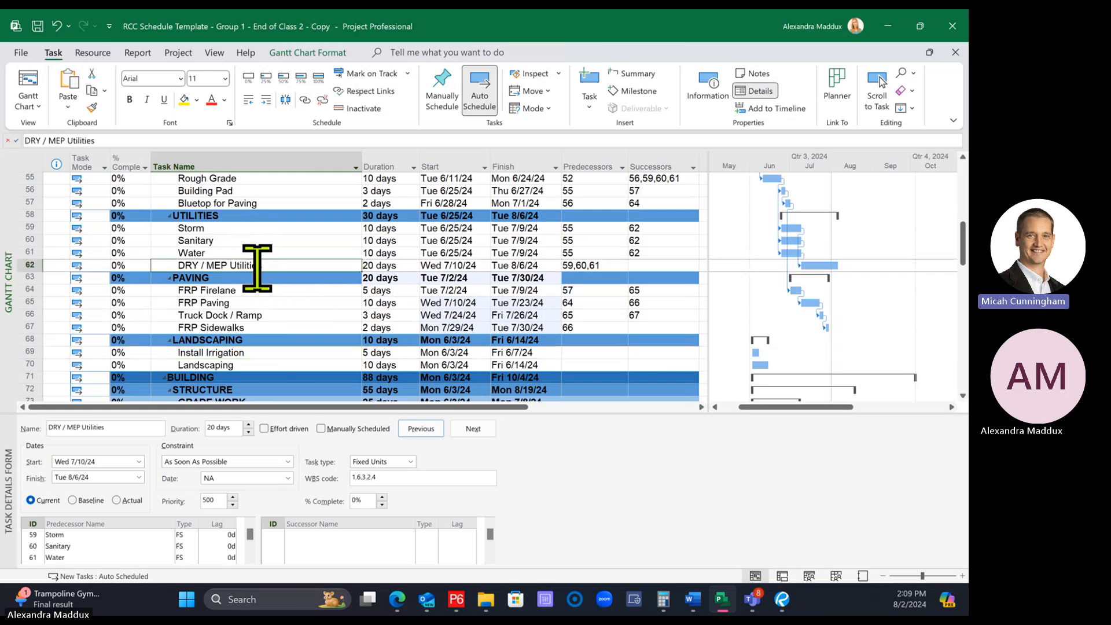
{"action": "left_click", "coordinate": [259, 327]}
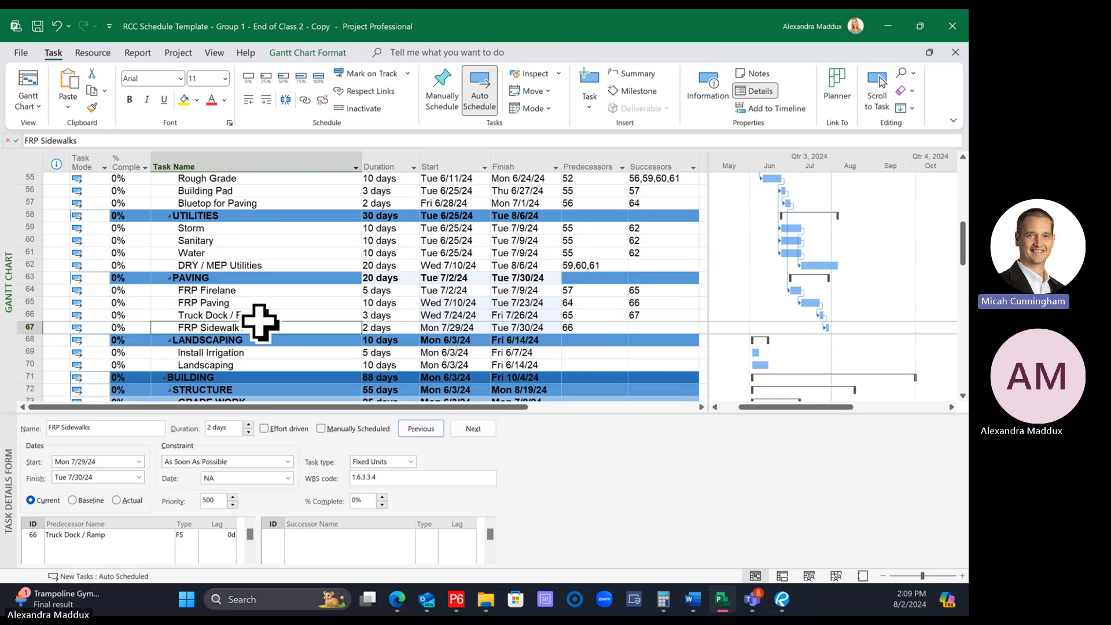
Set task 69, Install Irrigation, as the successor of DRY / MEP Utilities
{"action": "left_click", "coordinate": [663, 265]}
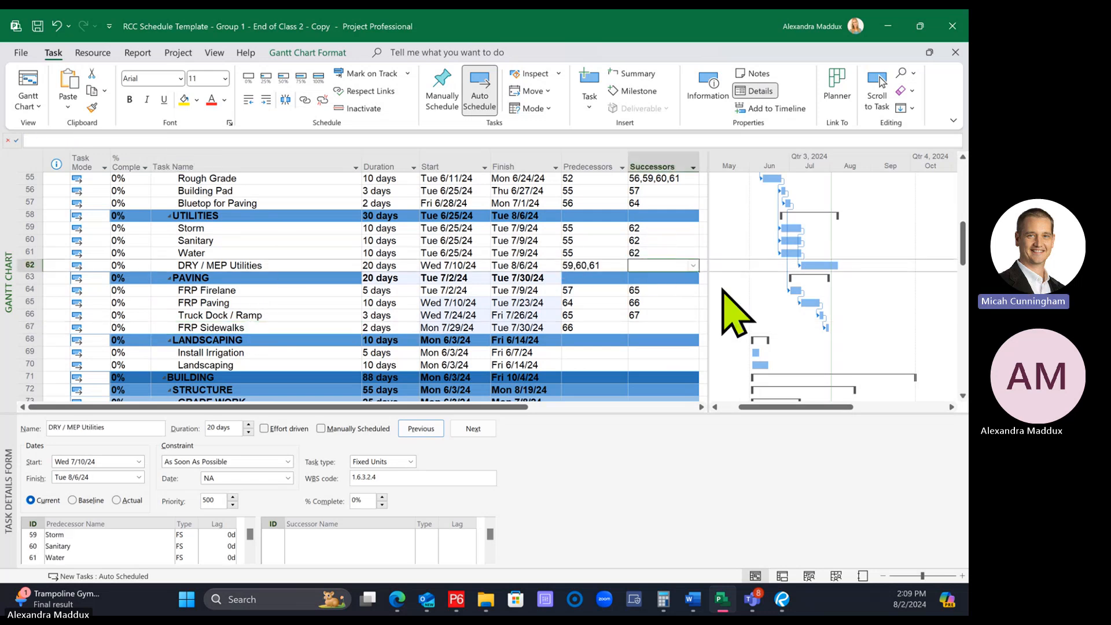
{"action": "left_click", "coordinate": [256, 352]}
{"action": "left_click", "coordinate": [26, 353]}
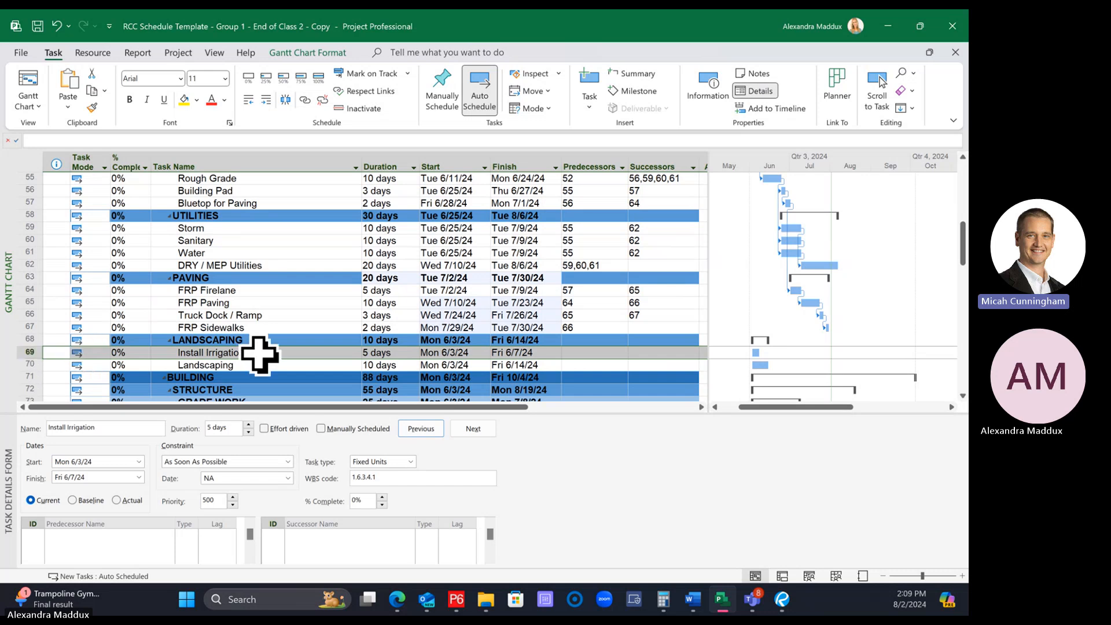
{"action": "left_click", "coordinate": [663, 265]}
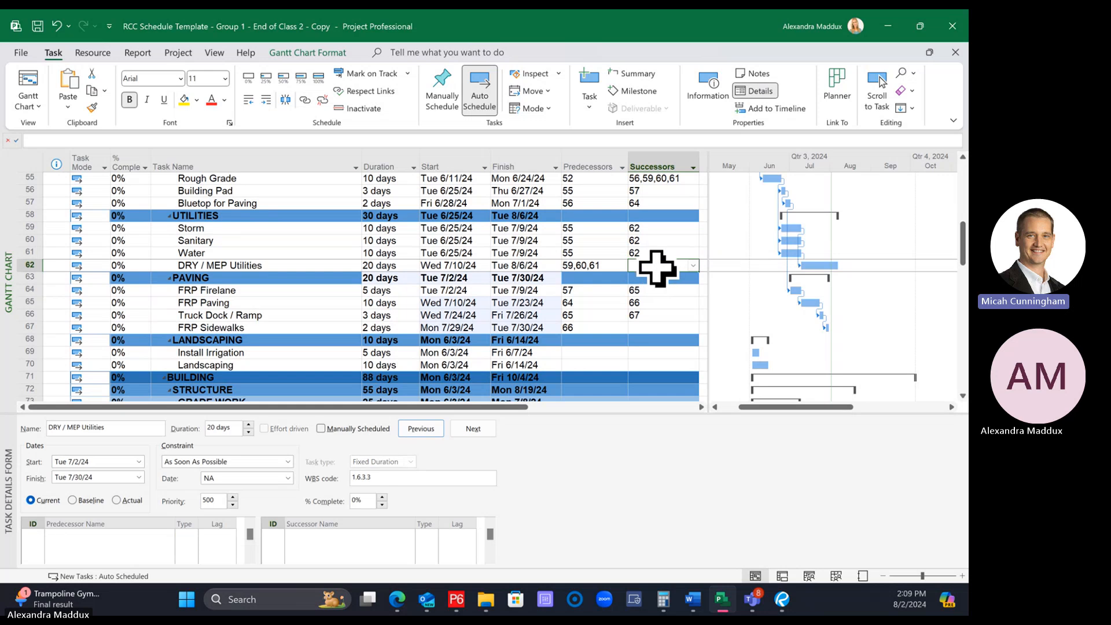
{"action": "type", "text": "6"}
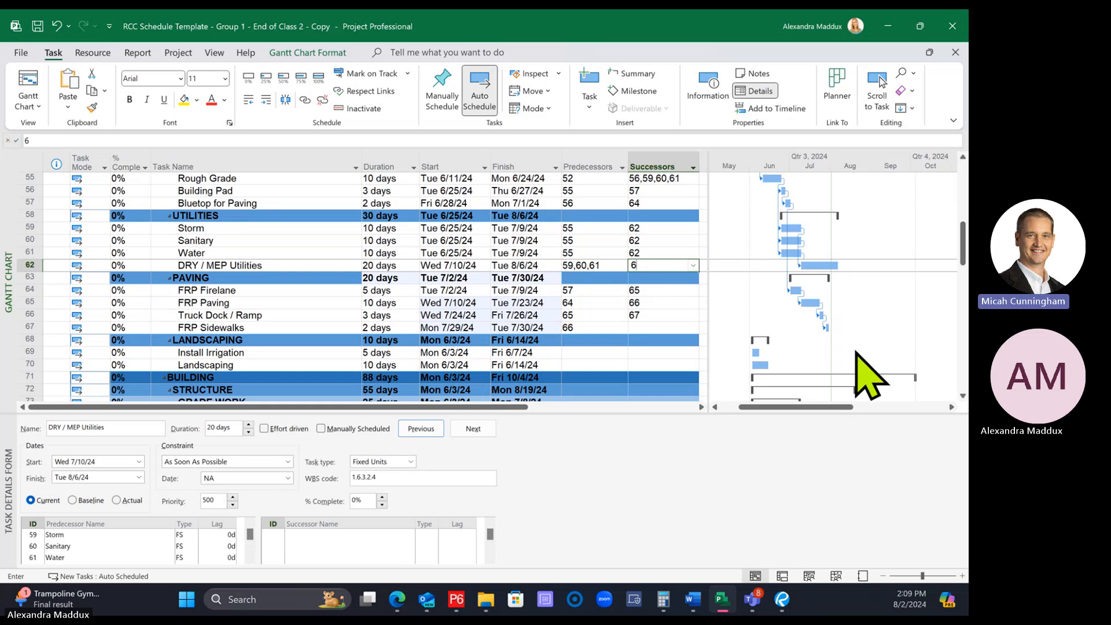
{"action": "type", "text": "9"}
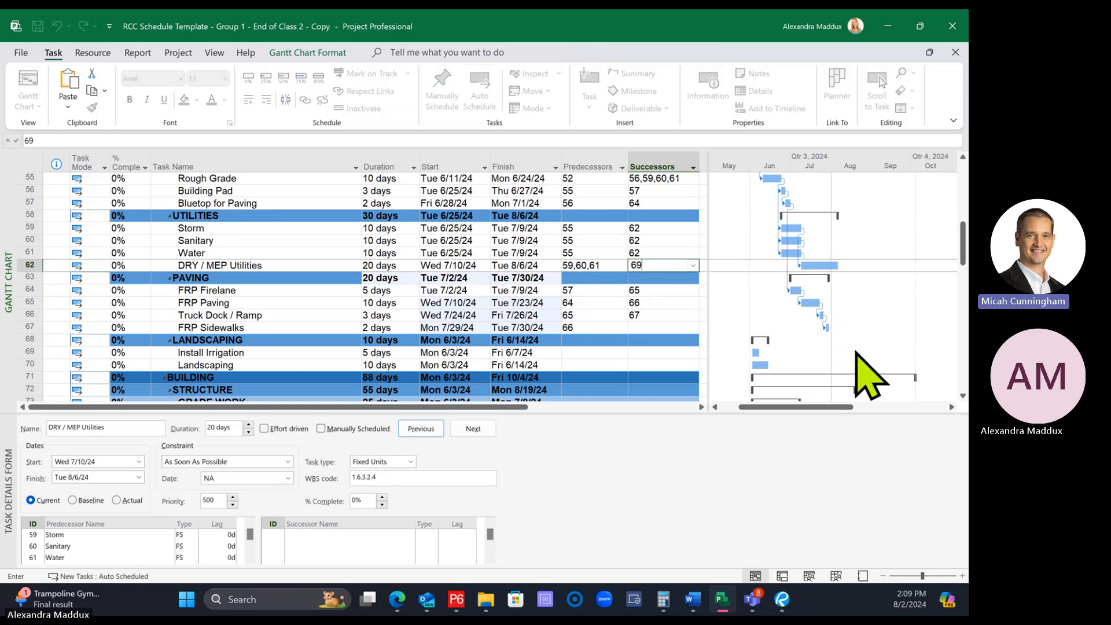
{"action": "key", "text": "Return"}
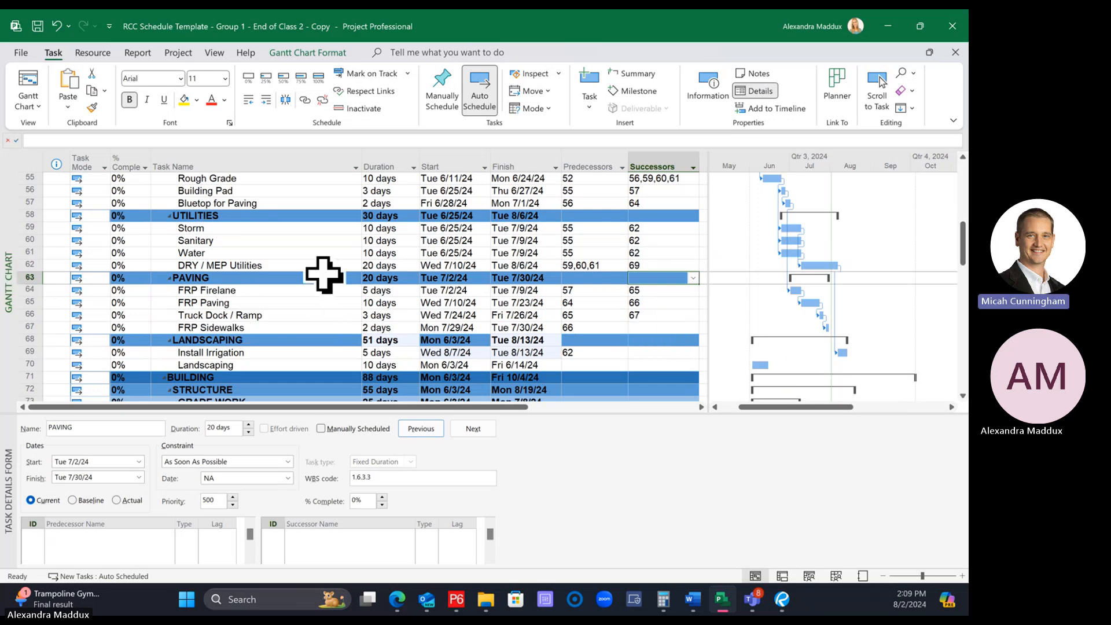
Set task 69, Install Irrigation, as the successor of FRP Sidewalks
{"action": "left_click", "coordinate": [659, 327]}
{"action": "type", "text": "6"}
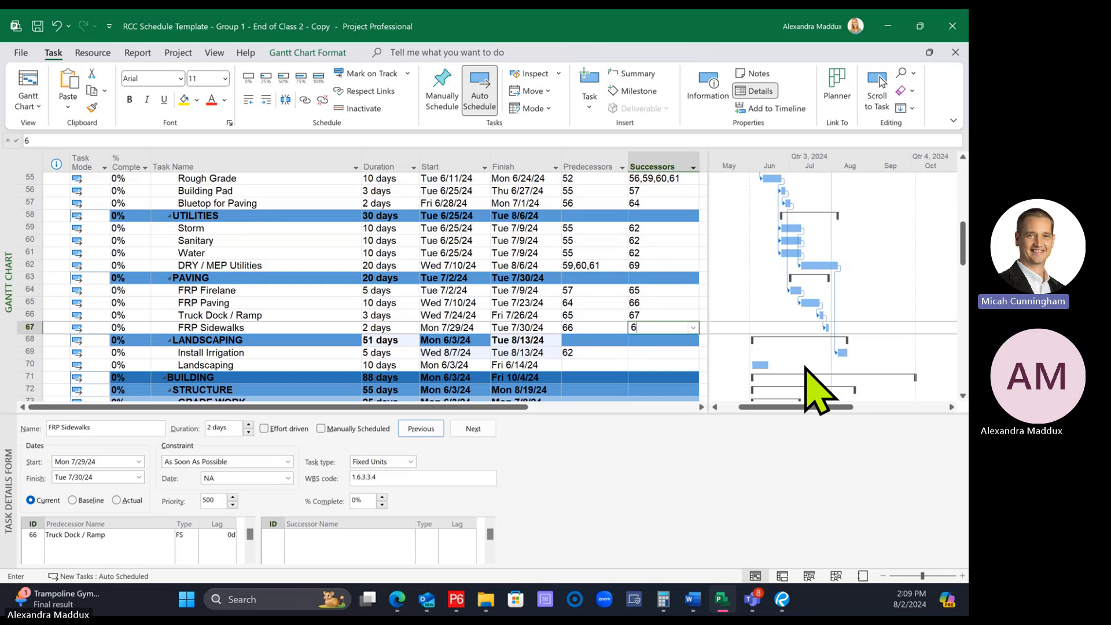
{"action": "type", "text": "9"}
{"action": "key", "text": "Return"}
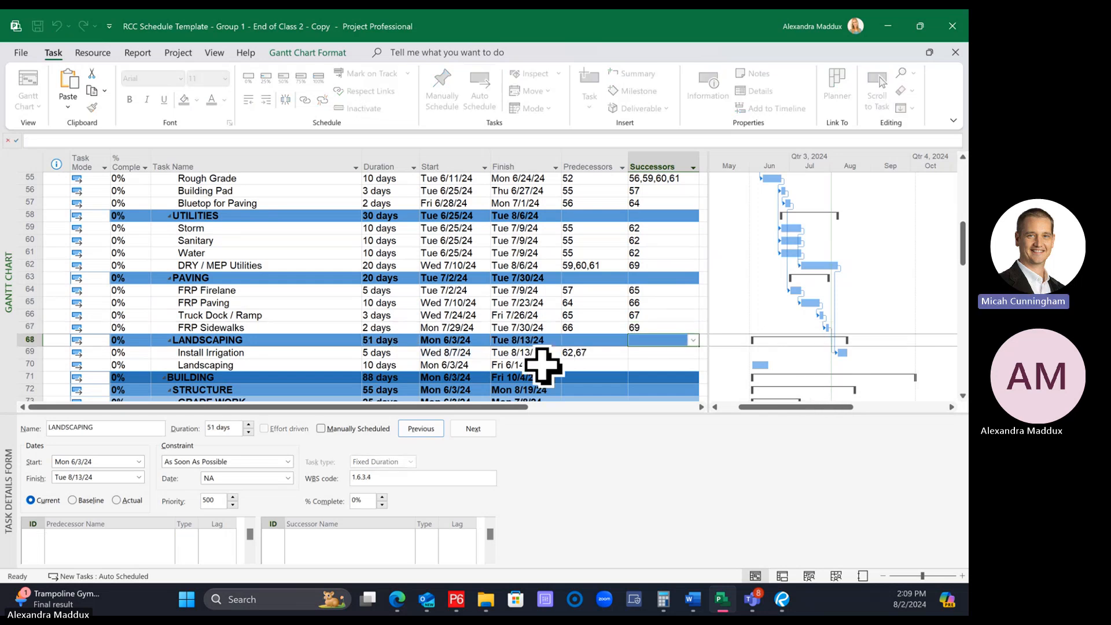
{"action": "left_click", "coordinate": [314, 343]}
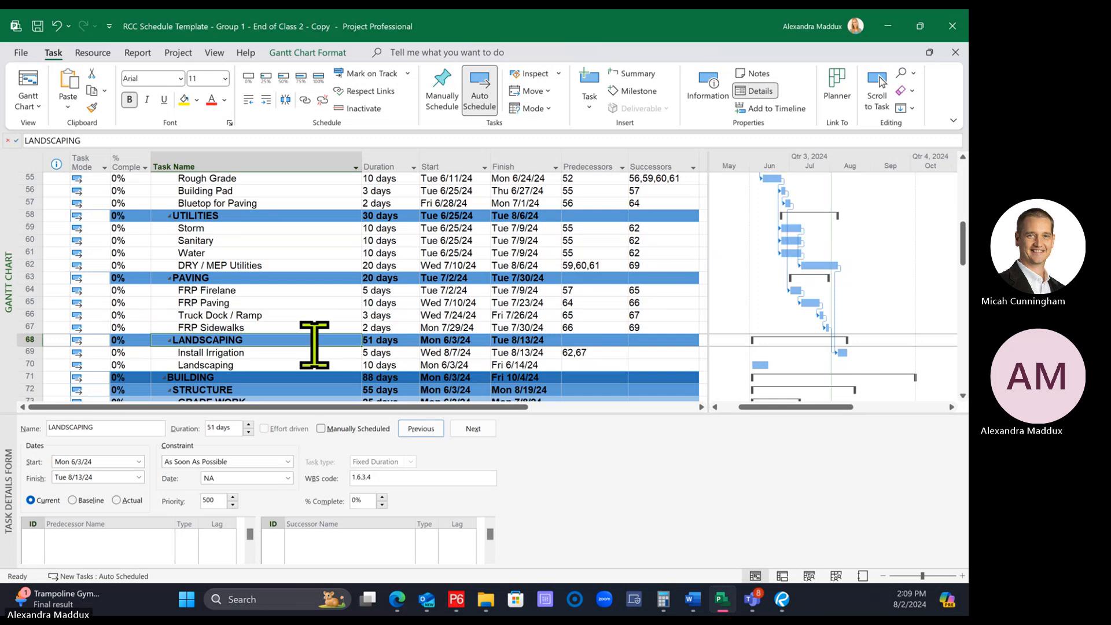
{"action": "left_click", "coordinate": [659, 267]}
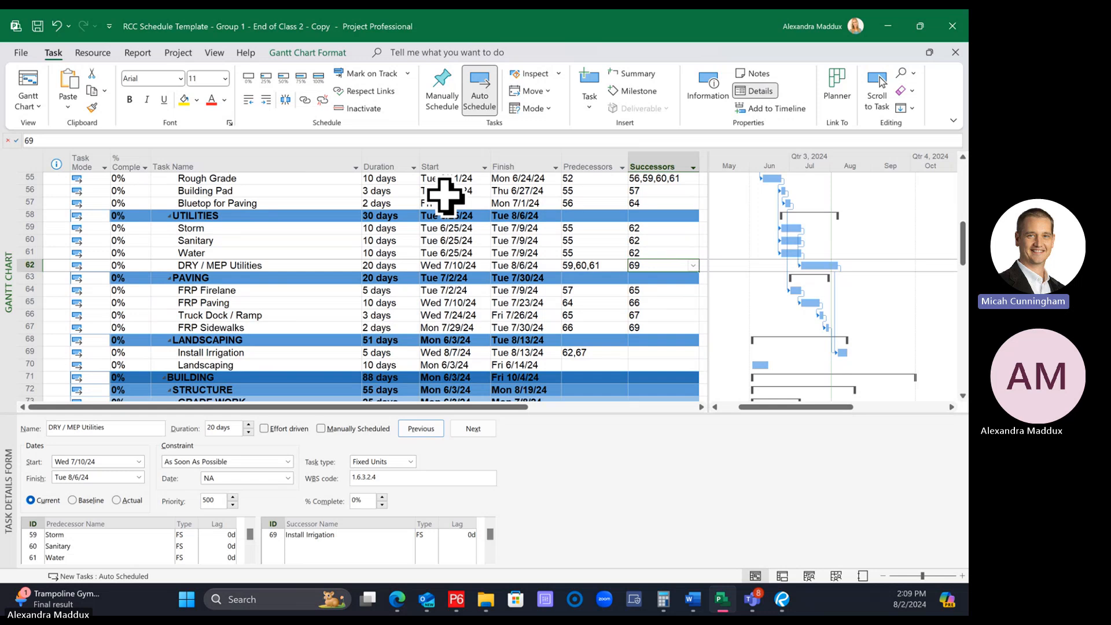
{"action": "scroll", "coordinate": [506, 359], "scroll_direction": "up", "scroll_amount": 1}
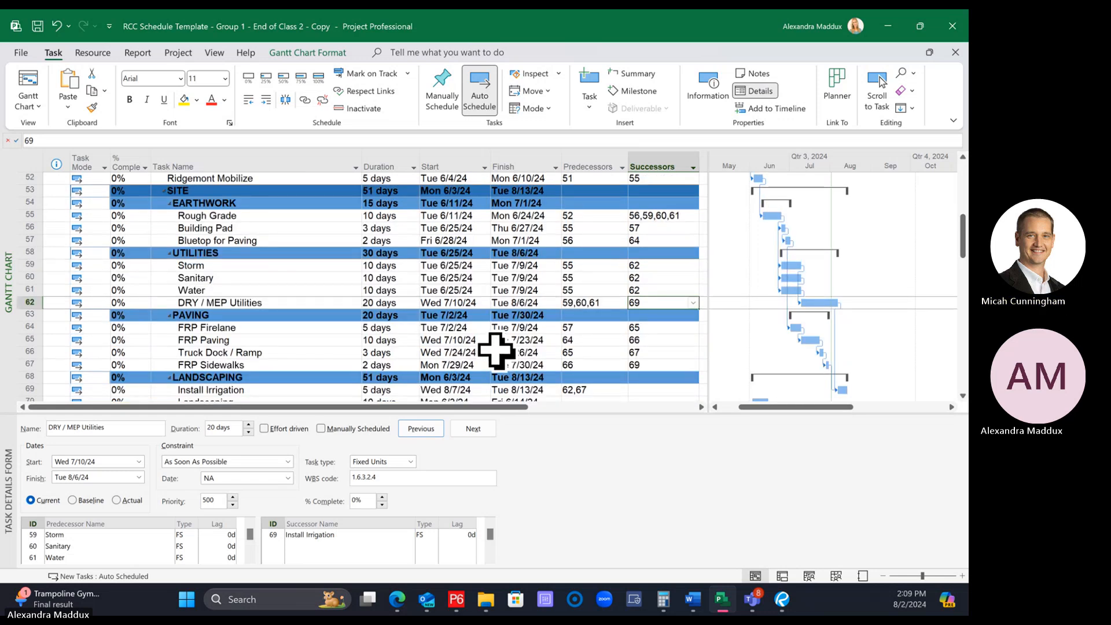
{"action": "scroll", "coordinate": [495, 350], "scroll_direction": "down", "scroll_amount": 1}
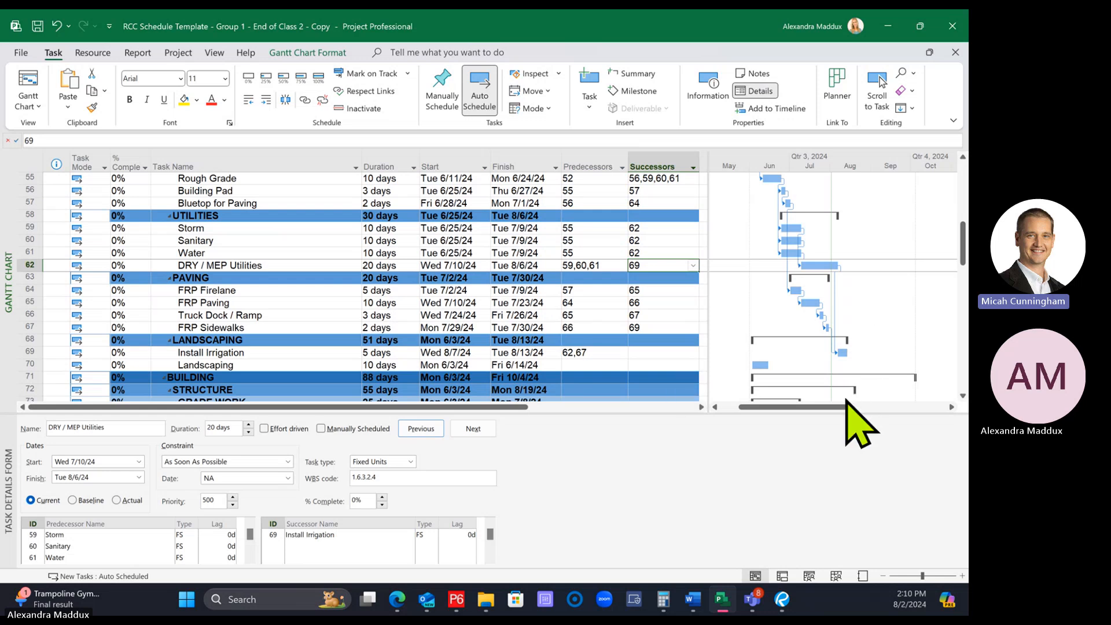
Turn on the highlighting of critical tasks in the Gantt chart bar styles
{"action": "left_click", "coordinate": [309, 48]}
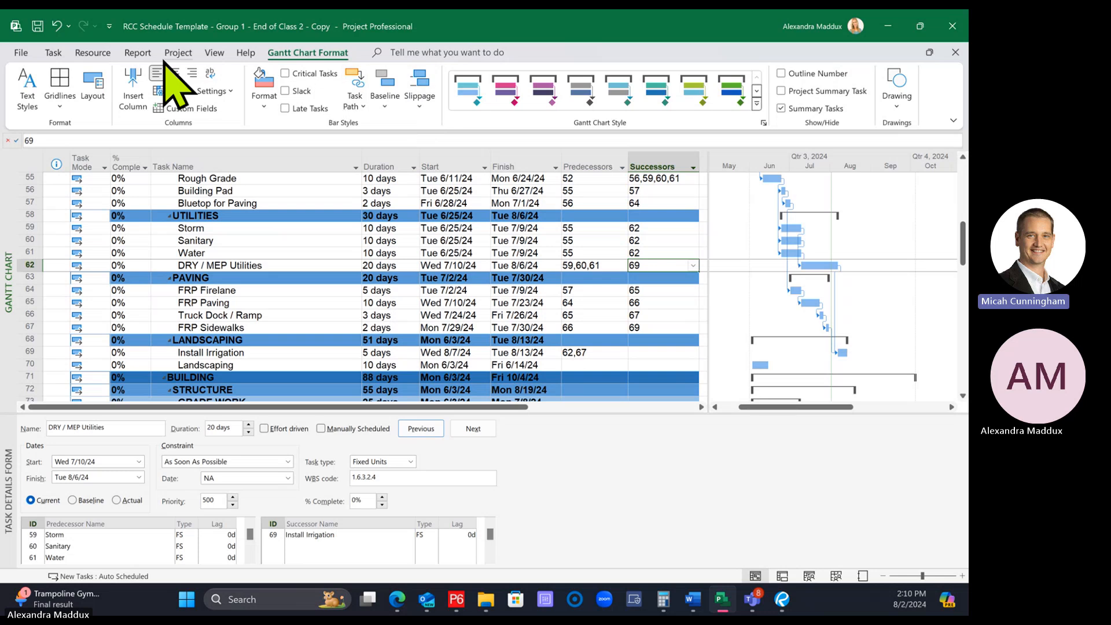
{"action": "left_click", "coordinate": [285, 73]}
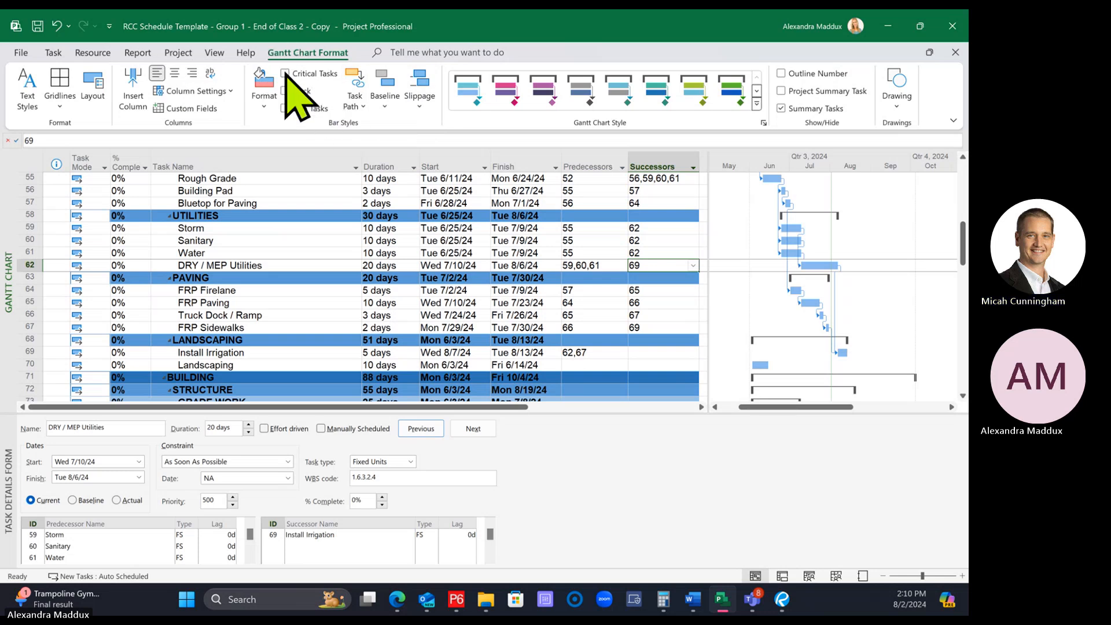
{"action": "left_click", "coordinate": [292, 71]}
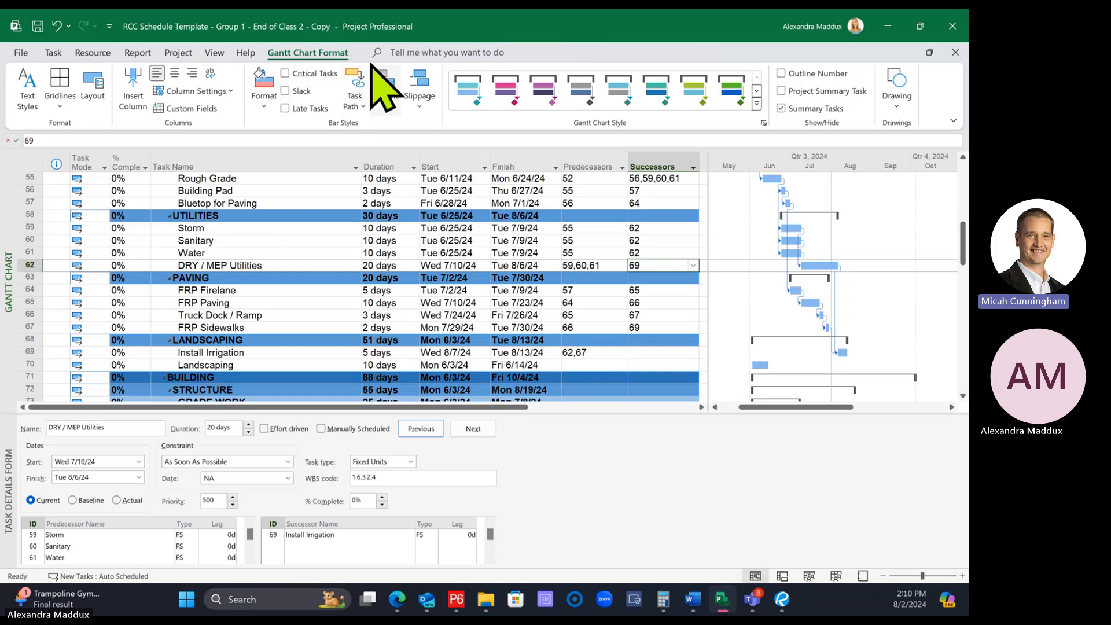
{"action": "double_click", "coordinate": [306, 52]}
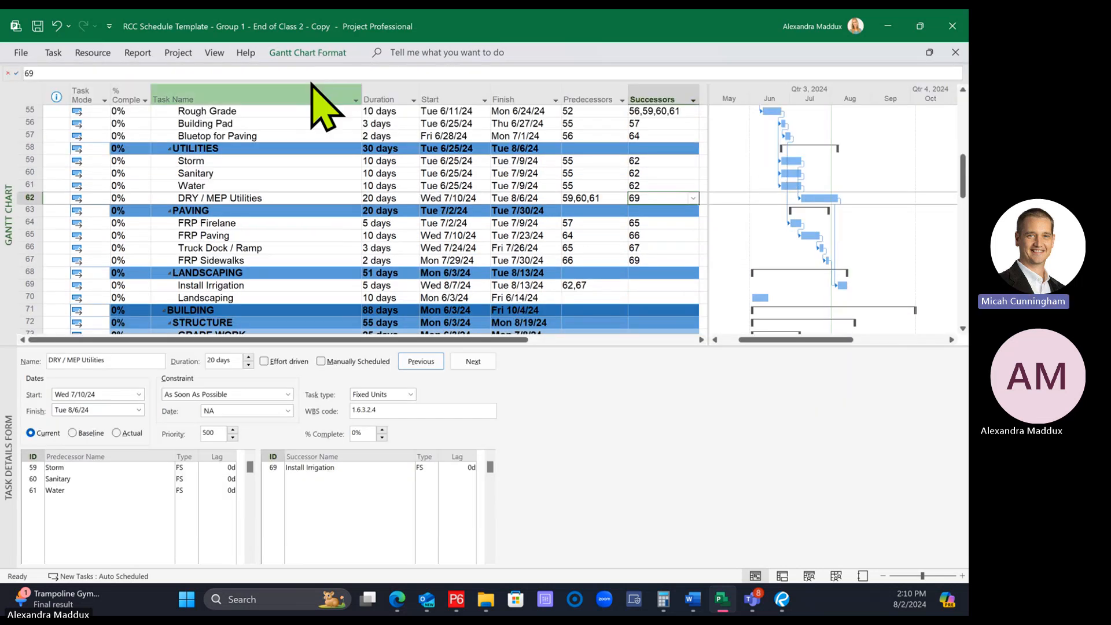
{"action": "double_click", "coordinate": [299, 53]}
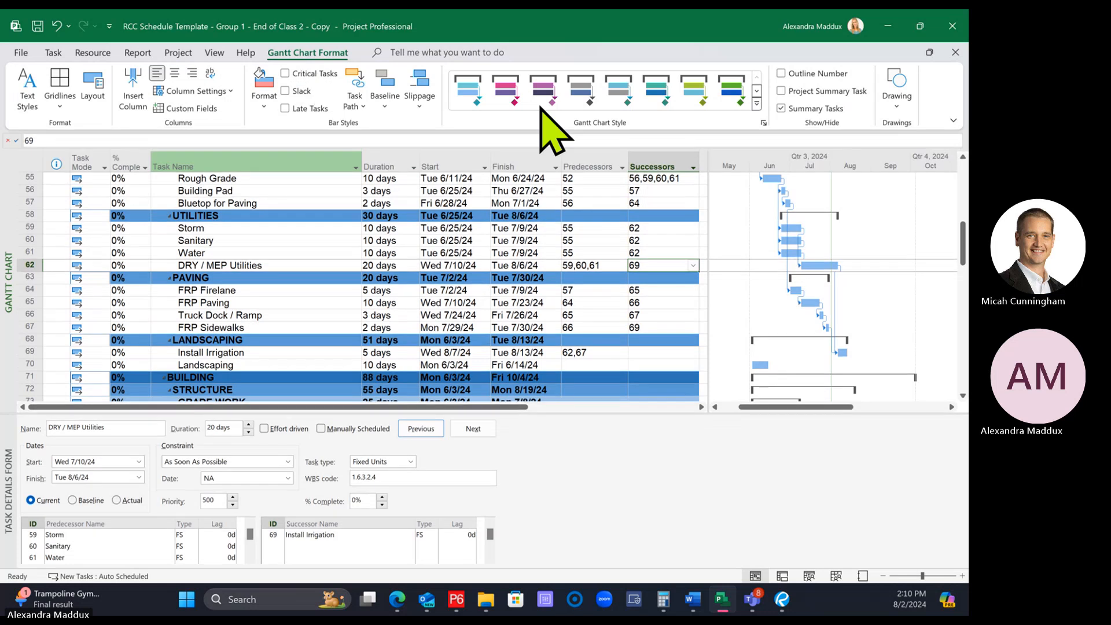
{"action": "left_click", "coordinate": [285, 74]}
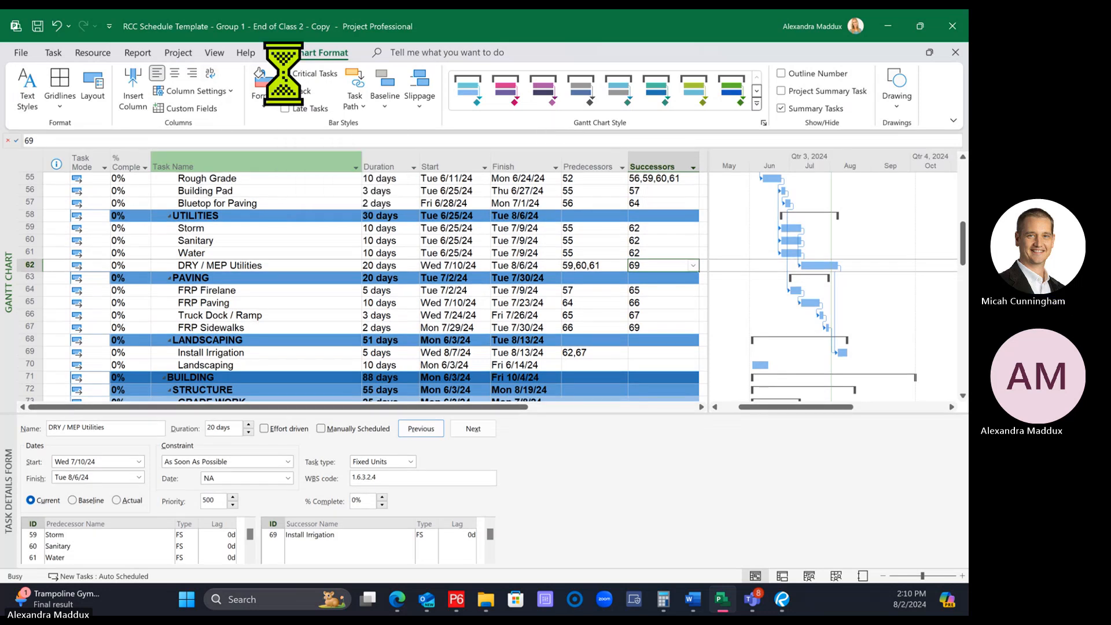
Examine which Gantt bars are critical across the UTILITIES, PAVING, LANDSCAPING, STRUCTURE and EXTERIOR/SHELL sections
{"action": "left_click", "coordinate": [340, 278]}
{"action": "scroll", "coordinate": [341, 278], "scroll_direction": "down", "scroll_amount": 6}
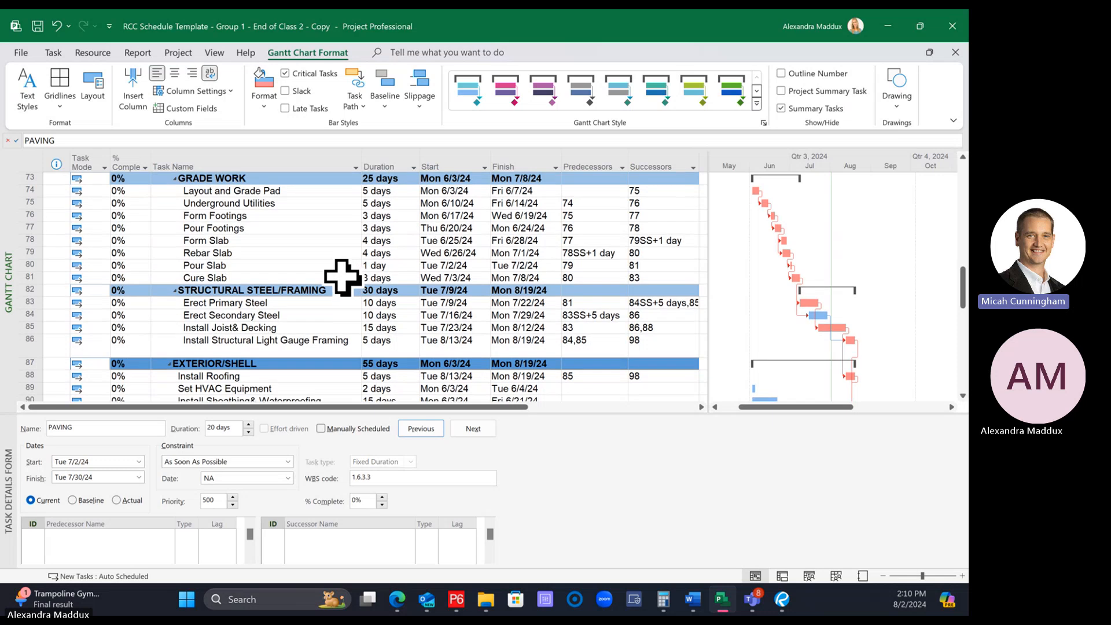
{"action": "scroll", "coordinate": [343, 277], "scroll_direction": "down", "scroll_amount": 2}
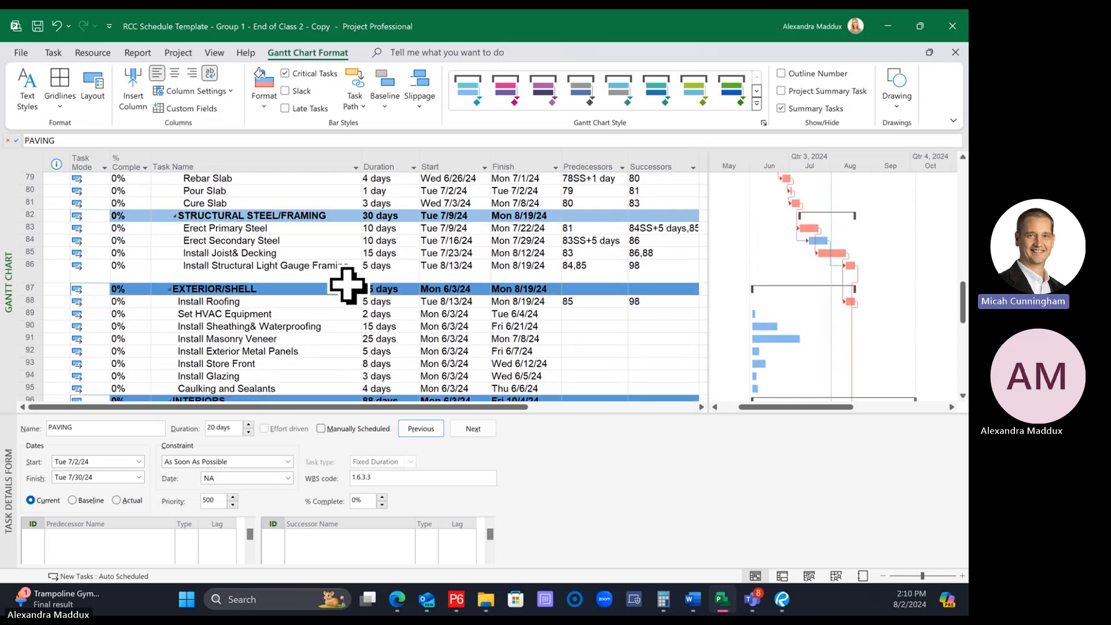
{"action": "scroll", "coordinate": [347, 285], "scroll_direction": "up", "scroll_amount": 4}
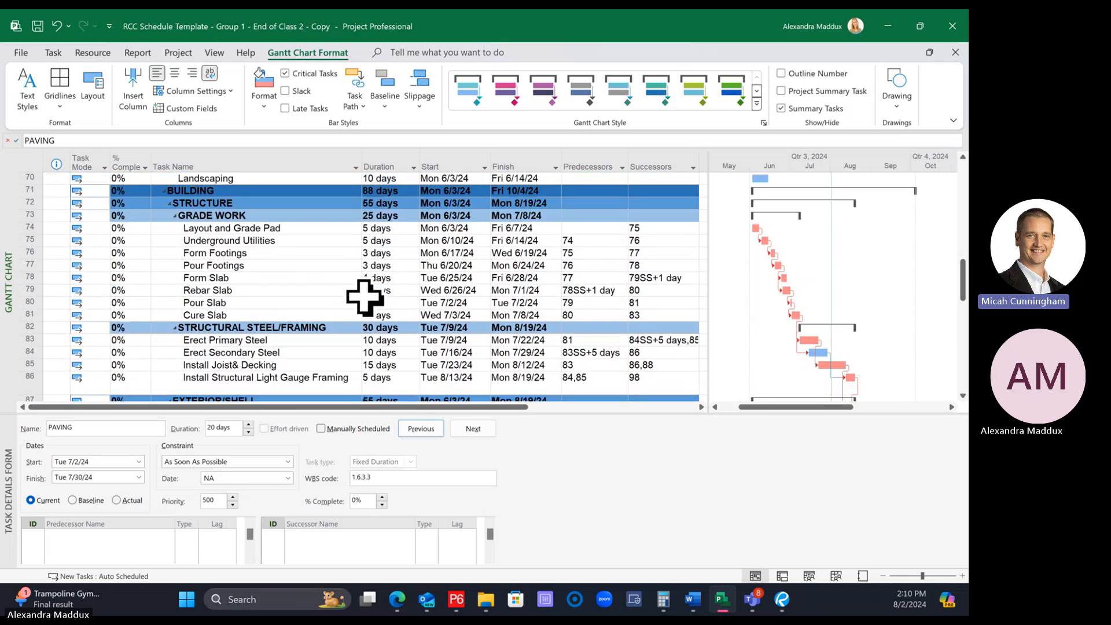
{"action": "scroll", "coordinate": [367, 299], "scroll_direction": "up", "scroll_amount": 3}
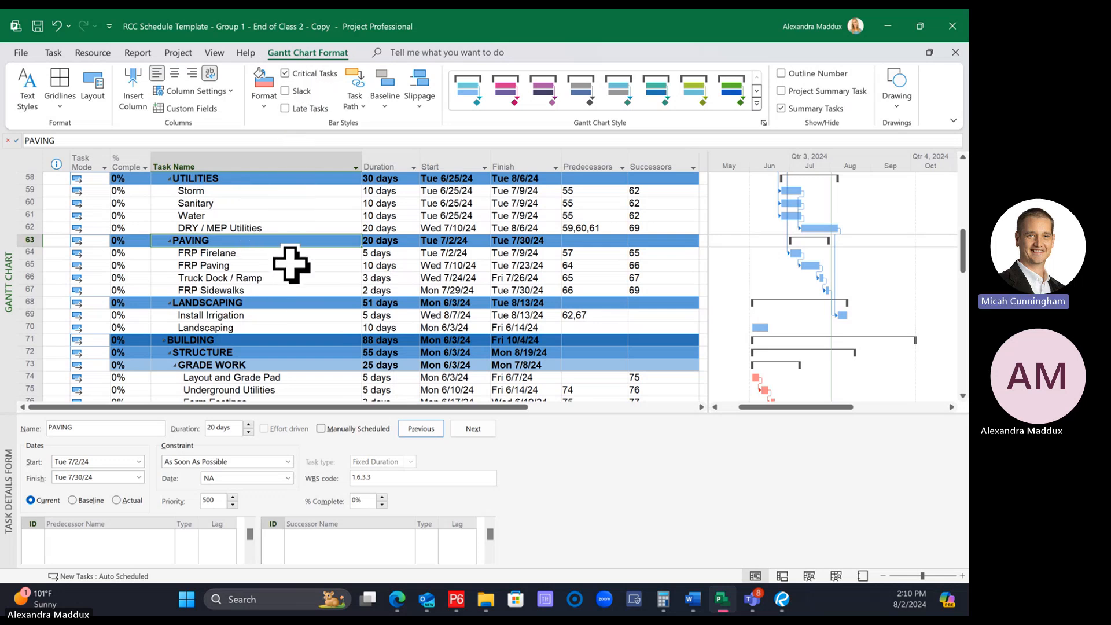
{"action": "scroll", "coordinate": [289, 264], "scroll_direction": "down", "scroll_amount": 4}
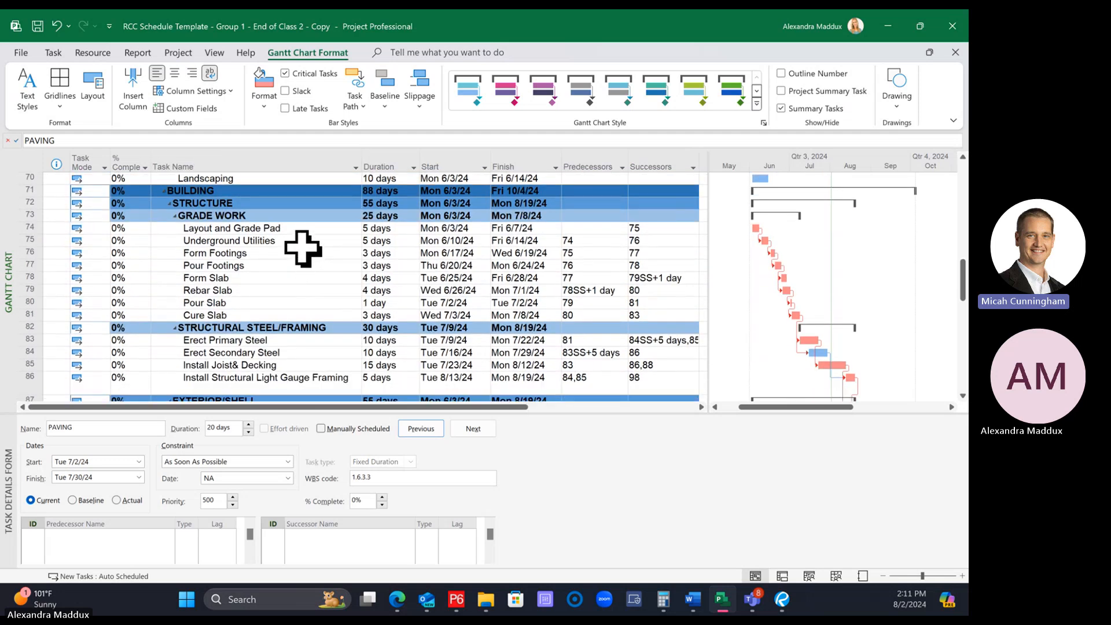
{"action": "scroll", "coordinate": [302, 249], "scroll_direction": "up", "scroll_amount": 1}
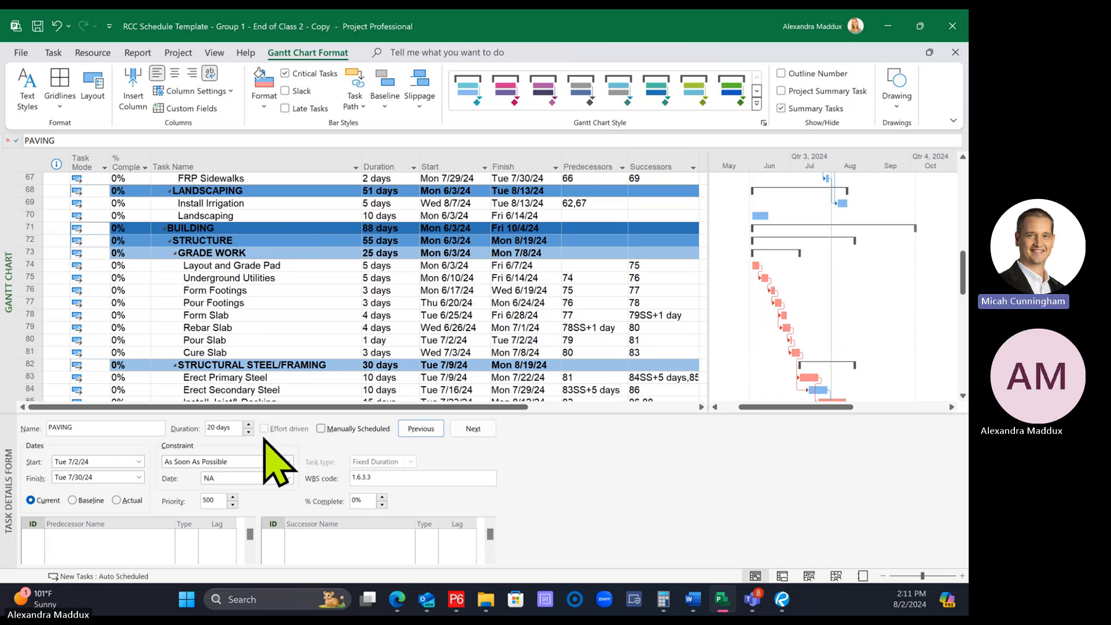
{"action": "scroll", "coordinate": [414, 310], "scroll_direction": "up", "scroll_amount": 1}
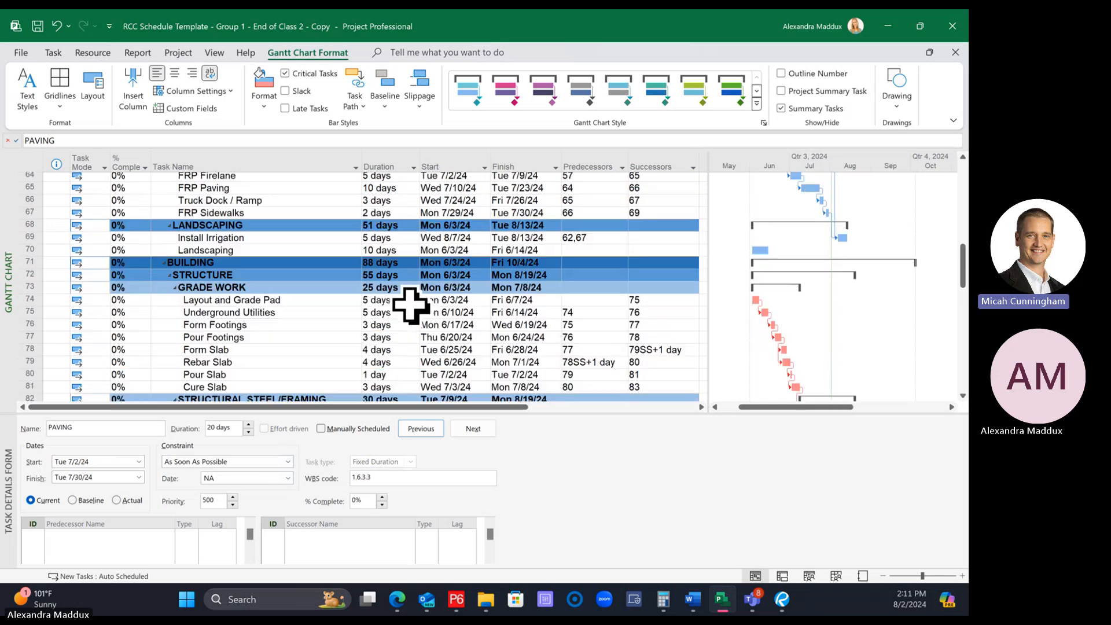
{"action": "scroll", "coordinate": [340, 317], "scroll_direction": "up", "scroll_amount": 1}
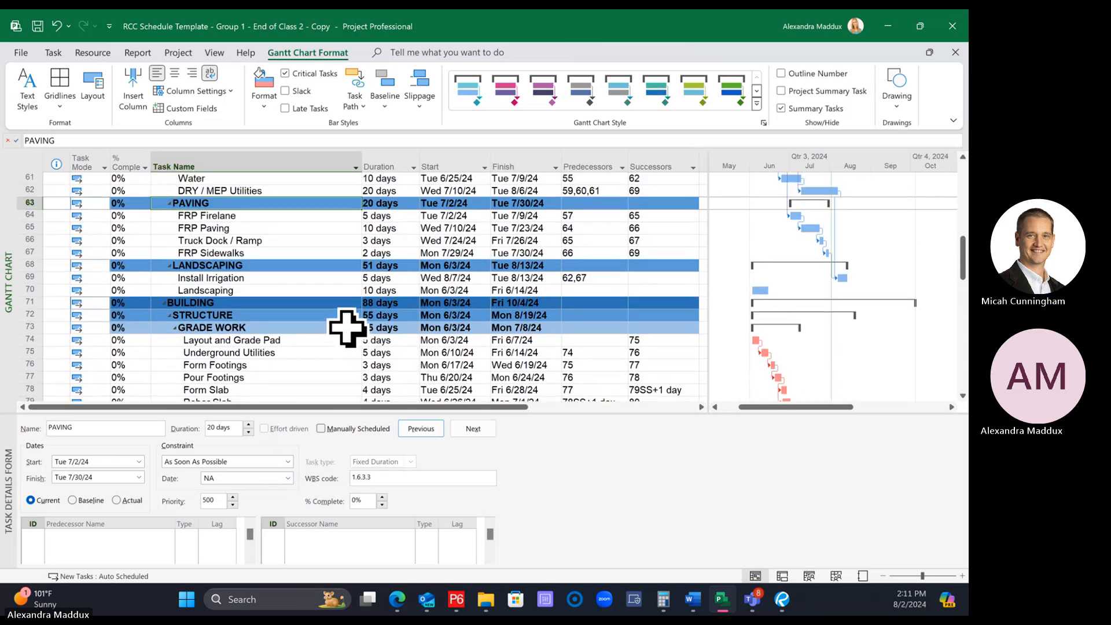
Link Install Irrigation to Landscaping in the LANDSCAPING section with a finish-to-start dependency
{"action": "left_click", "coordinate": [258, 278]}
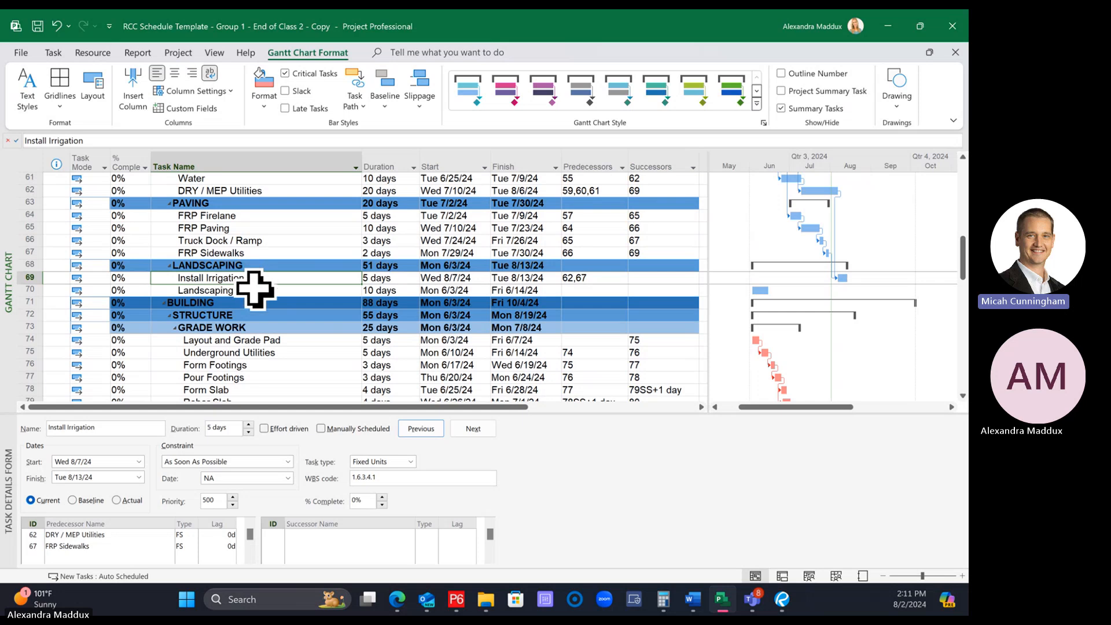
{"action": "left_click", "coordinate": [249, 287]}
{"action": "left_click", "coordinate": [250, 279]}
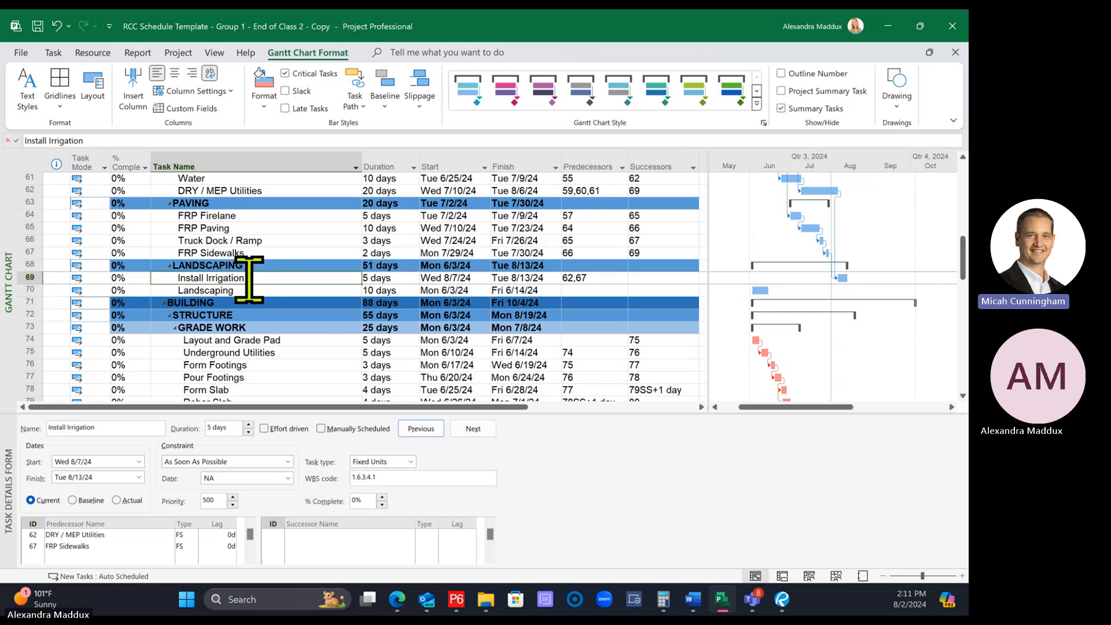
{"action": "left_click", "coordinate": [258, 291], "text": "ctrl"}
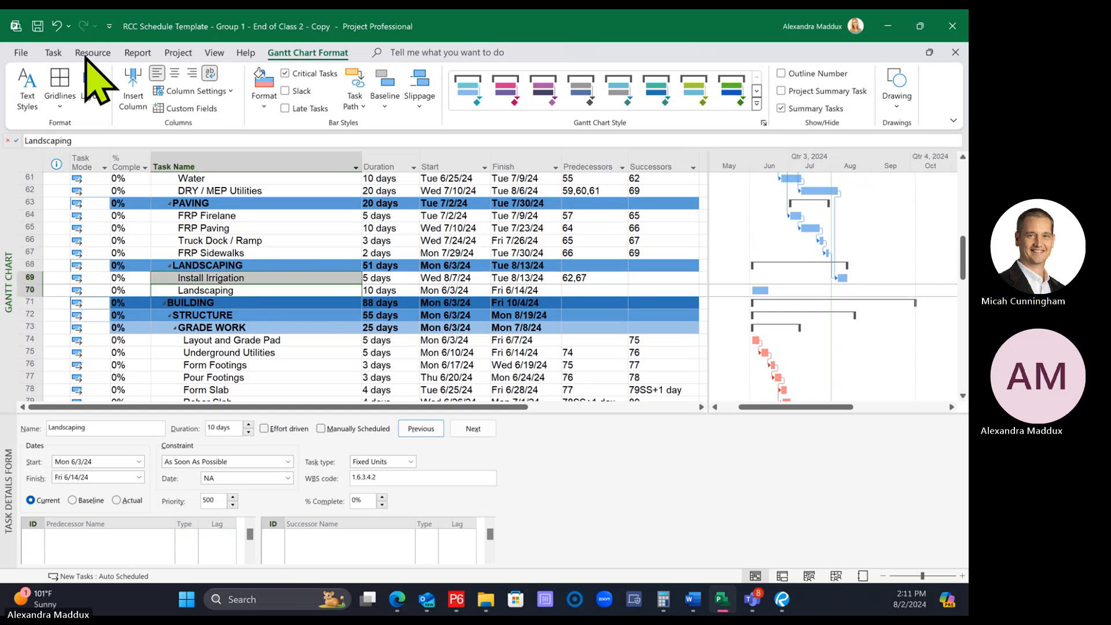
{"action": "left_click", "coordinate": [53, 53]}
{"action": "left_click", "coordinate": [305, 99]}
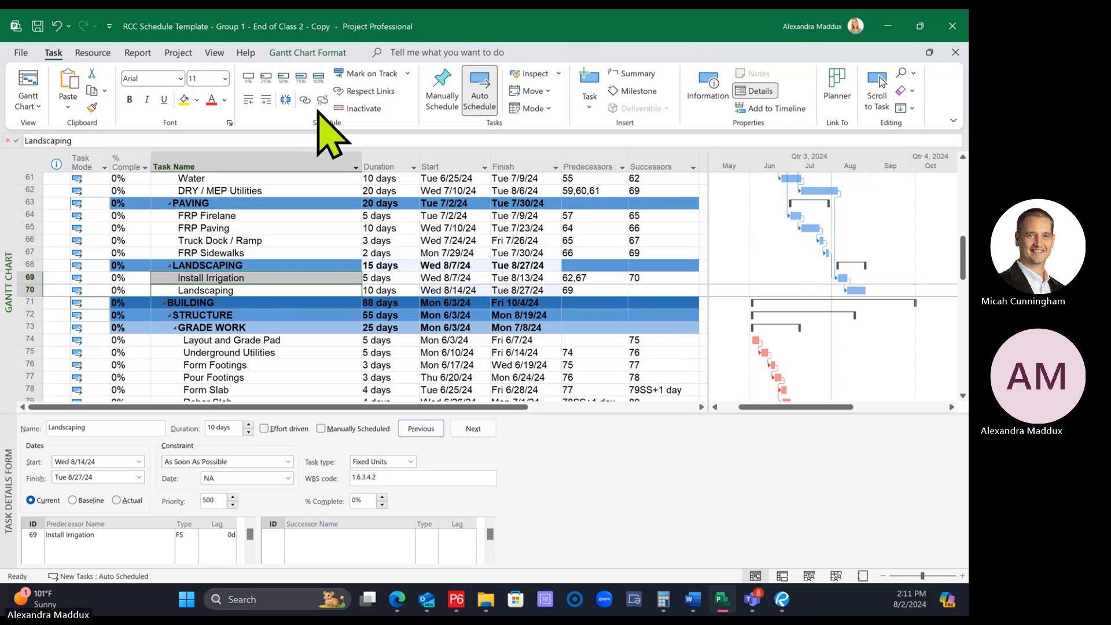
Enlarge the task table and Gantt chart by shrinking the task details form, bringing the SITE section into view
{"action": "left_click", "coordinate": [312, 302]}
{"action": "scroll", "coordinate": [313, 298], "scroll_direction": "up", "scroll_amount": 1}
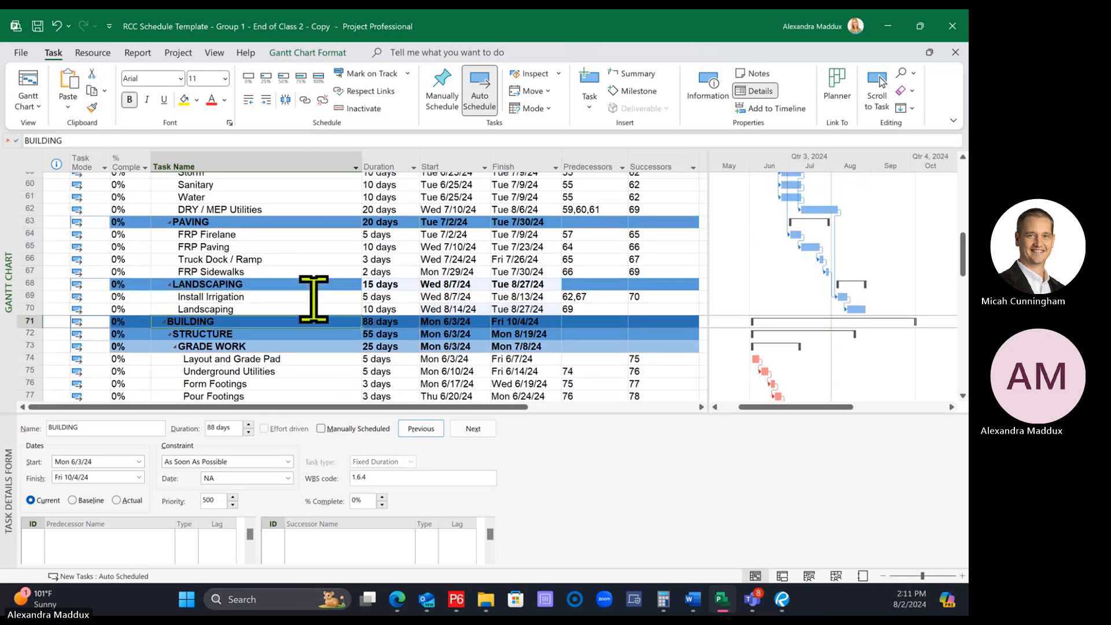
{"action": "scroll", "coordinate": [313, 298], "scroll_direction": "up", "scroll_amount": 3}
{"action": "scroll", "coordinate": [313, 298], "scroll_direction": "down", "scroll_amount": 1}
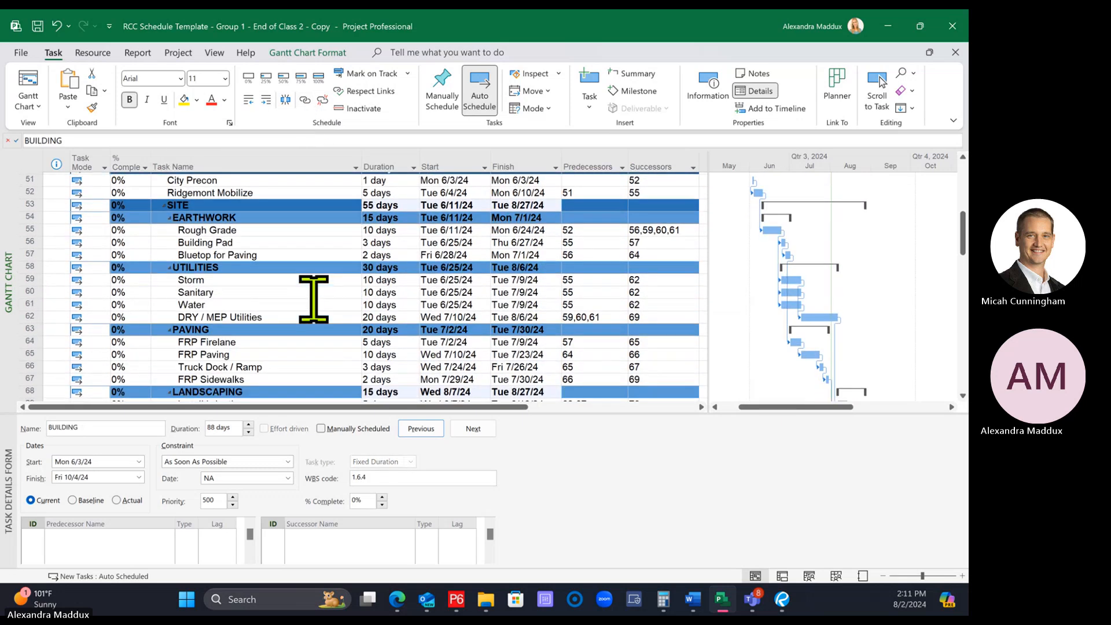
{"action": "scroll", "coordinate": [313, 298], "scroll_direction": "down", "scroll_amount": 1}
{"action": "left_click_drag", "start_coordinate": [568, 414], "coordinate": [562, 507]}
{"action": "scroll", "coordinate": [478, 398], "scroll_direction": "up", "scroll_amount": 1}
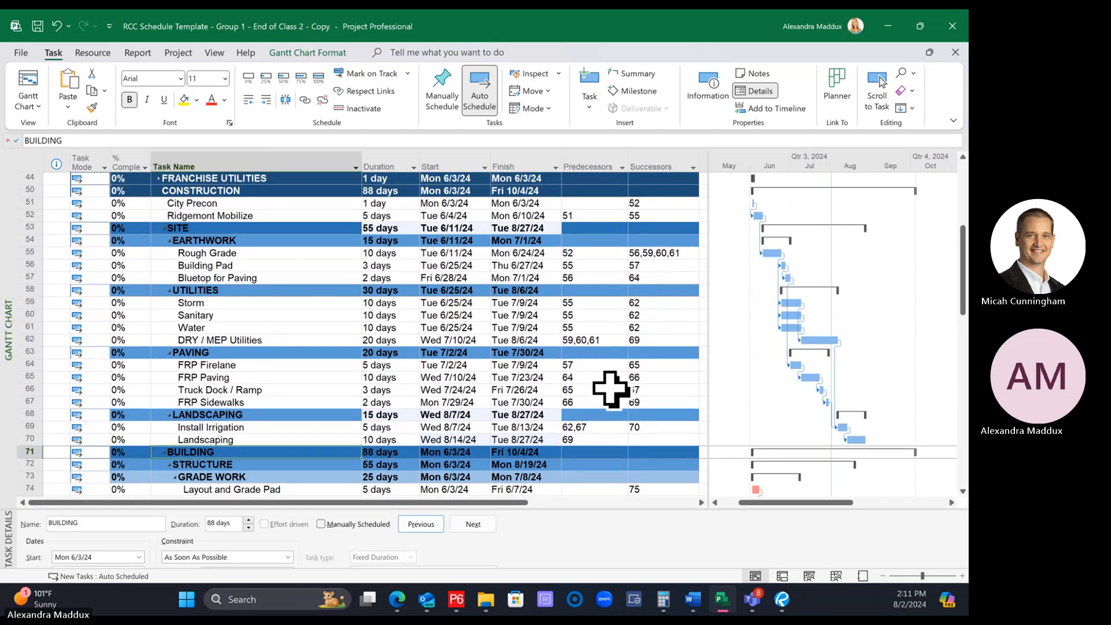
Examine the predecessor and successor cells of the STRUCTURE, BUILDING, SITE and EARTHWORK summary rows against the Rough Grade task
{"action": "left_click", "coordinate": [576, 466]}
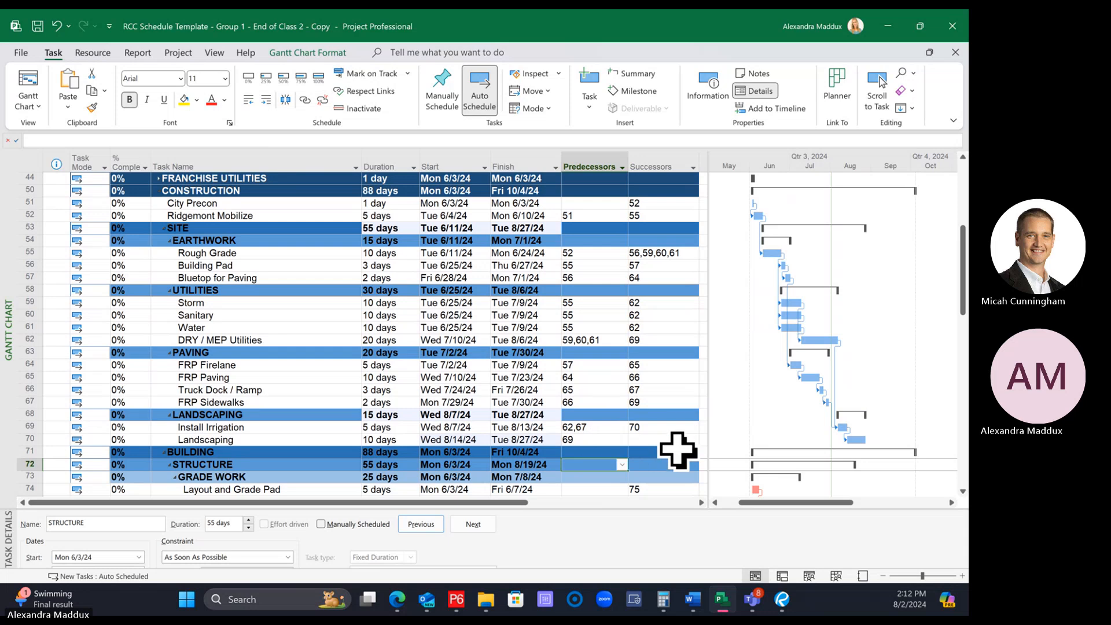
{"action": "left_click_drag", "start_coordinate": [678, 450], "coordinate": [679, 442]}
{"action": "key", "text": "Left"}
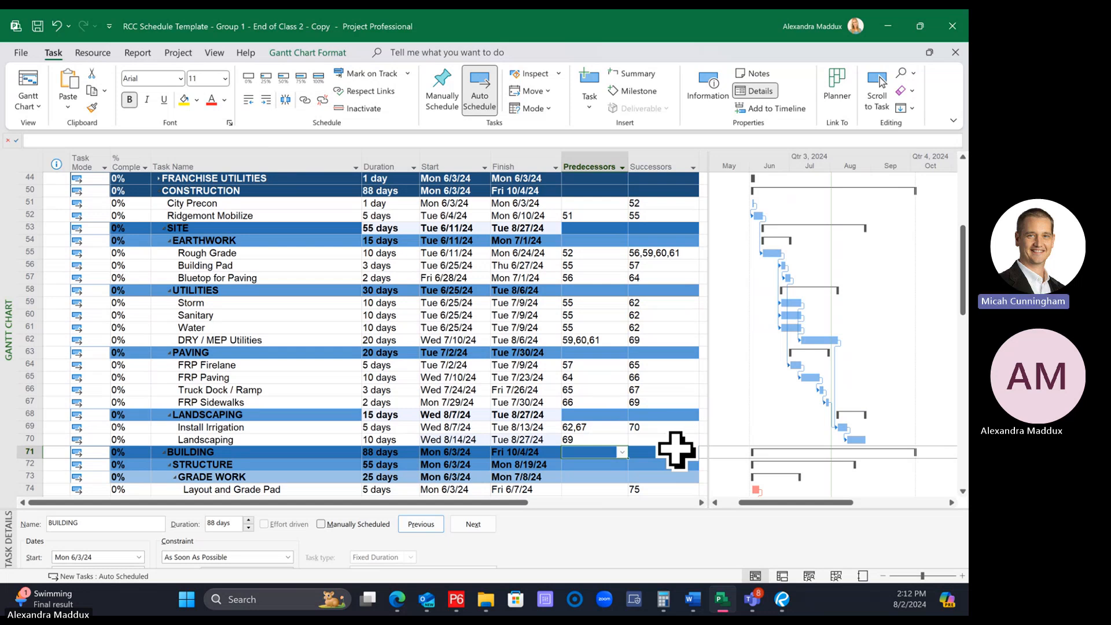
{"action": "left_click", "coordinate": [590, 229]}
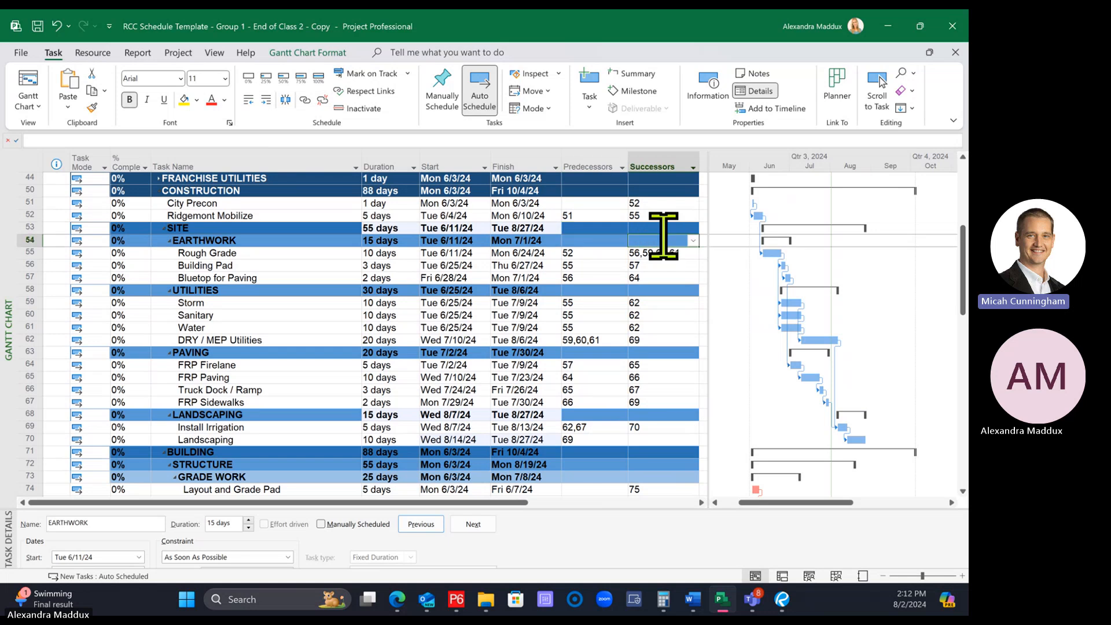
{"action": "left_click", "coordinate": [675, 228]}
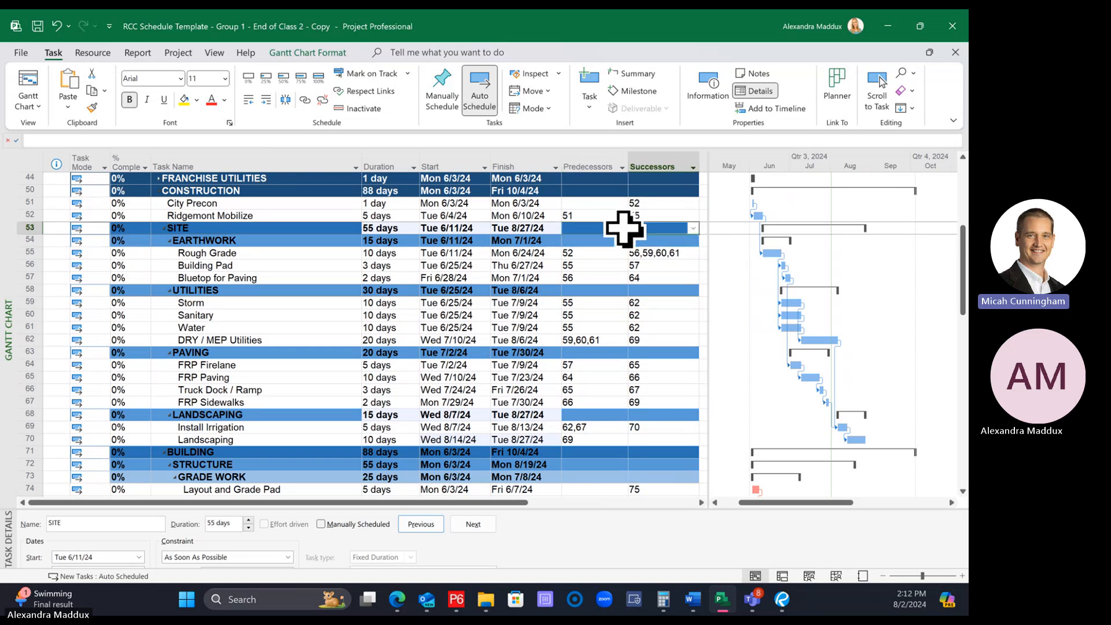
{"action": "left_click", "coordinate": [675, 242]}
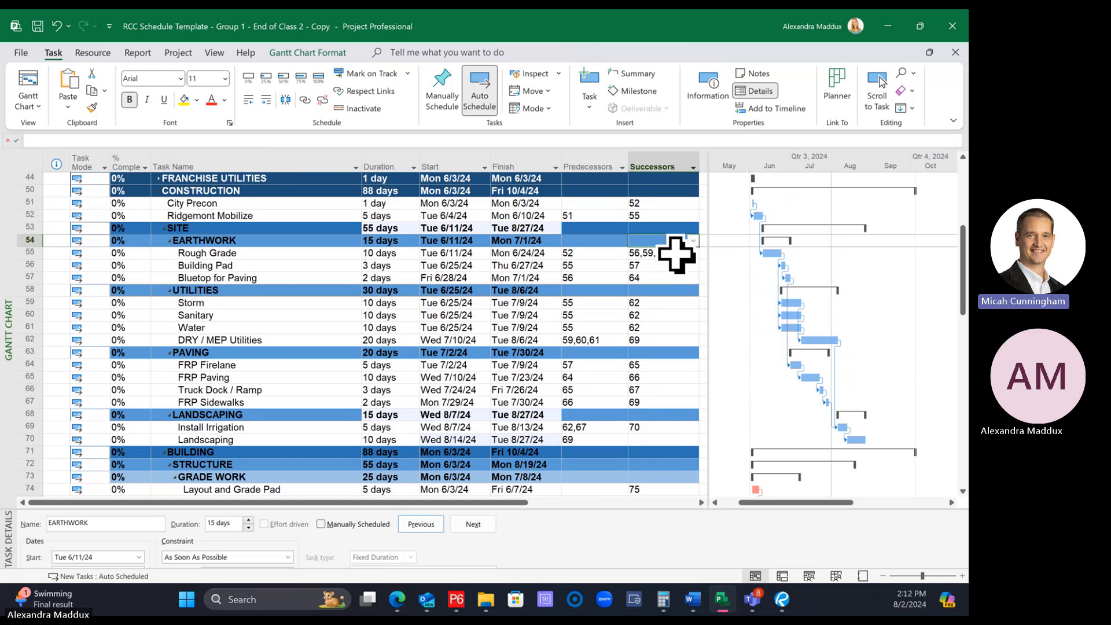
{"action": "left_click", "coordinate": [605, 240]}
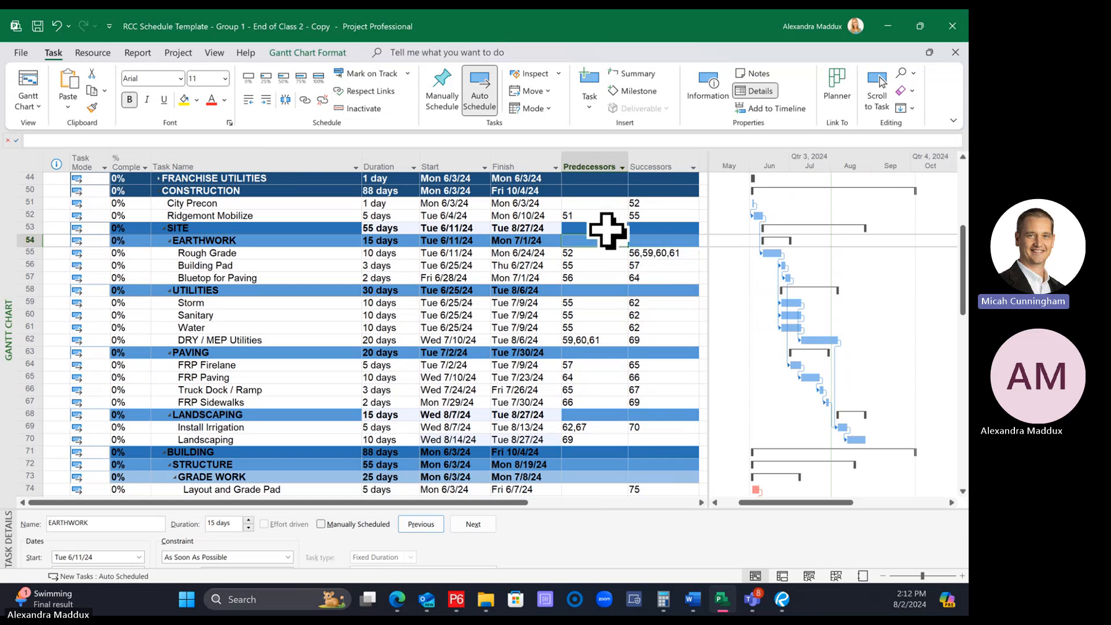
{"action": "left_click", "coordinate": [608, 229]}
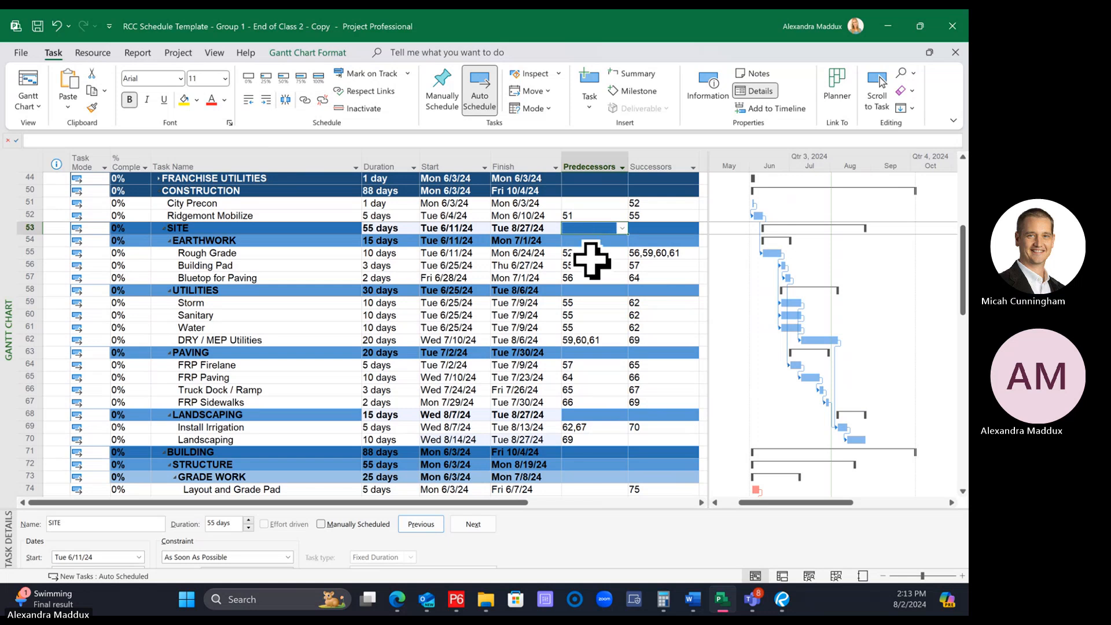
{"action": "left_click", "coordinate": [592, 254]}
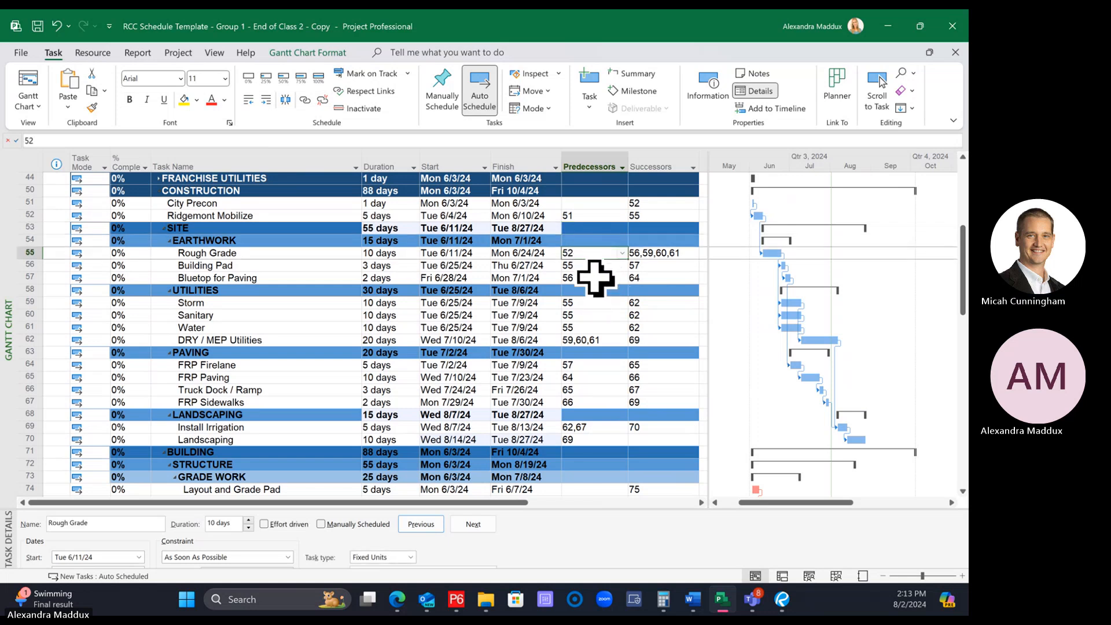
{"action": "left_click", "coordinate": [585, 227]}
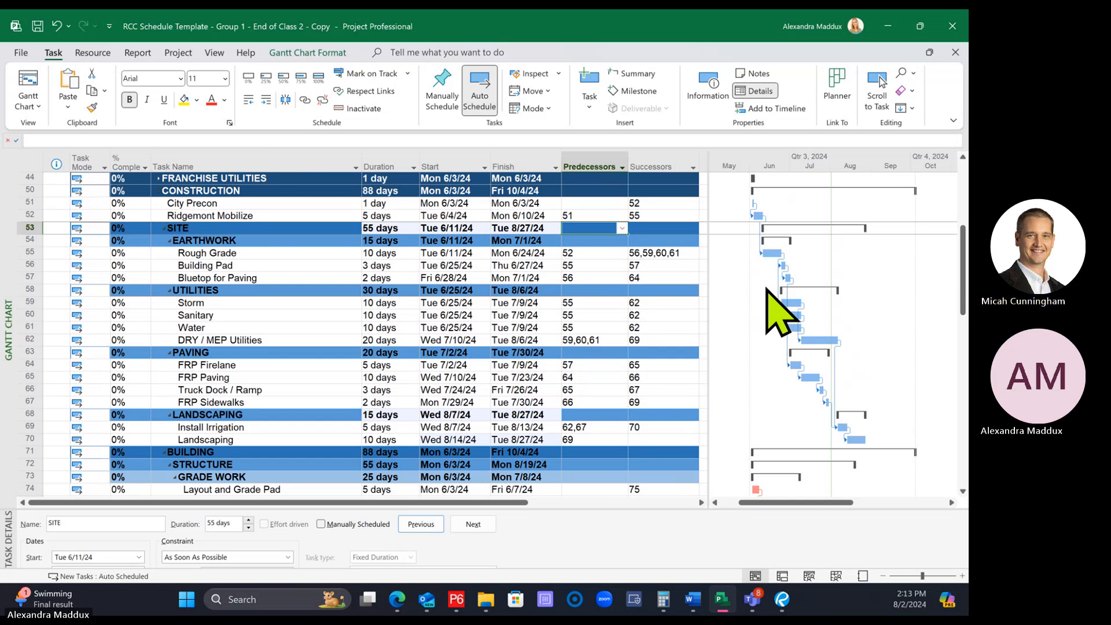
Inspect the LANDSCAPING summary's predecessor, task mode, duration and start values, keeping its task mode at Auto Scheduled
{"action": "left_click", "coordinate": [602, 416]}
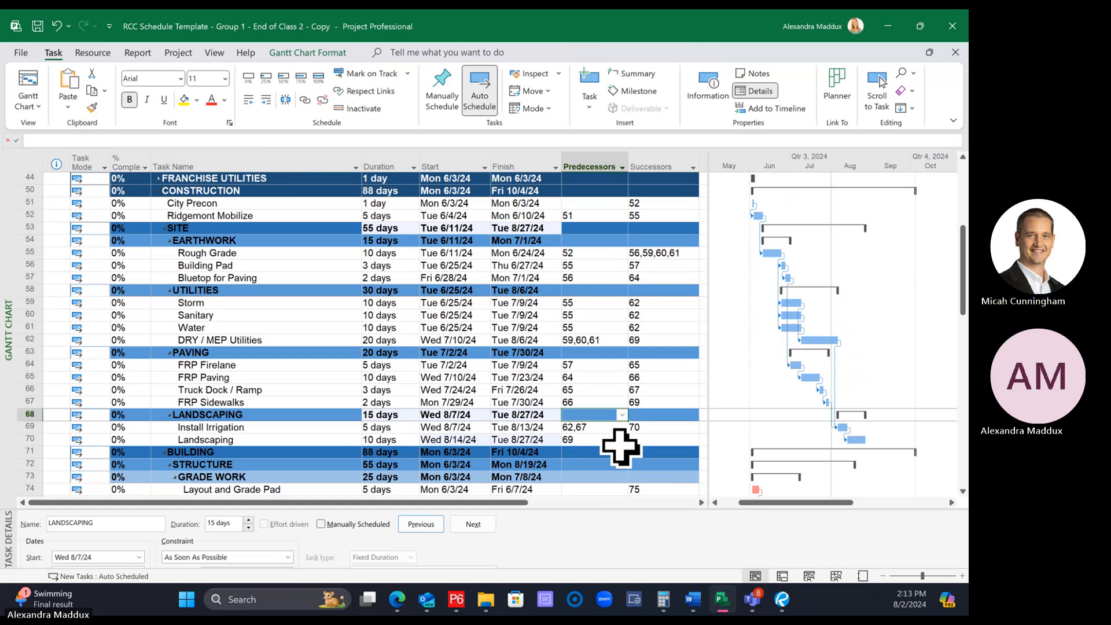
{"action": "left_click", "coordinate": [92, 414]}
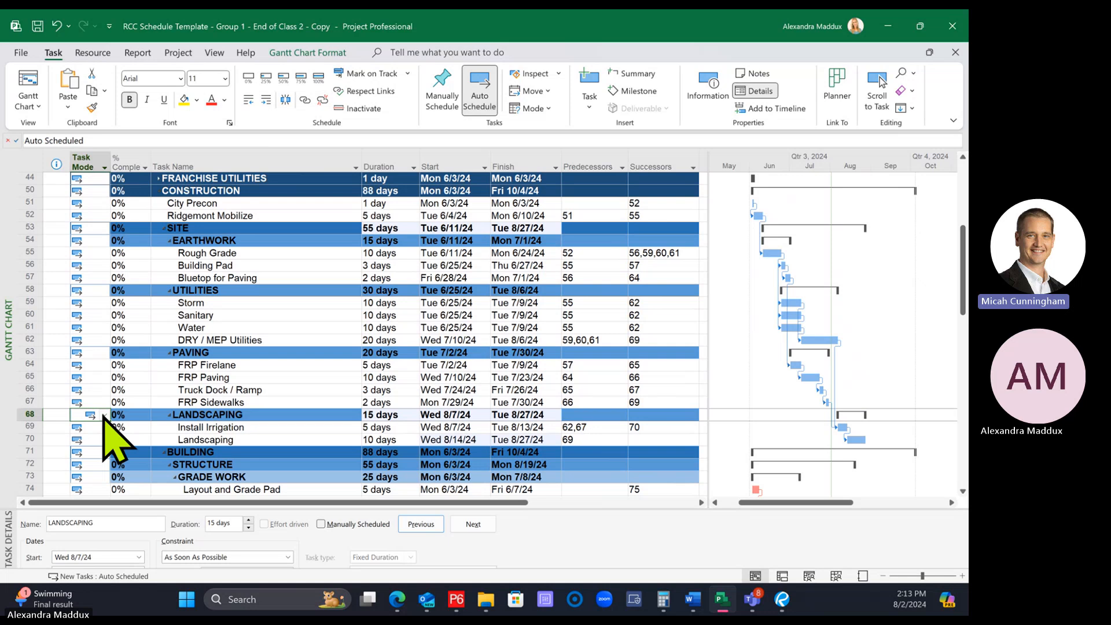
{"action": "left_click", "coordinate": [104, 415]}
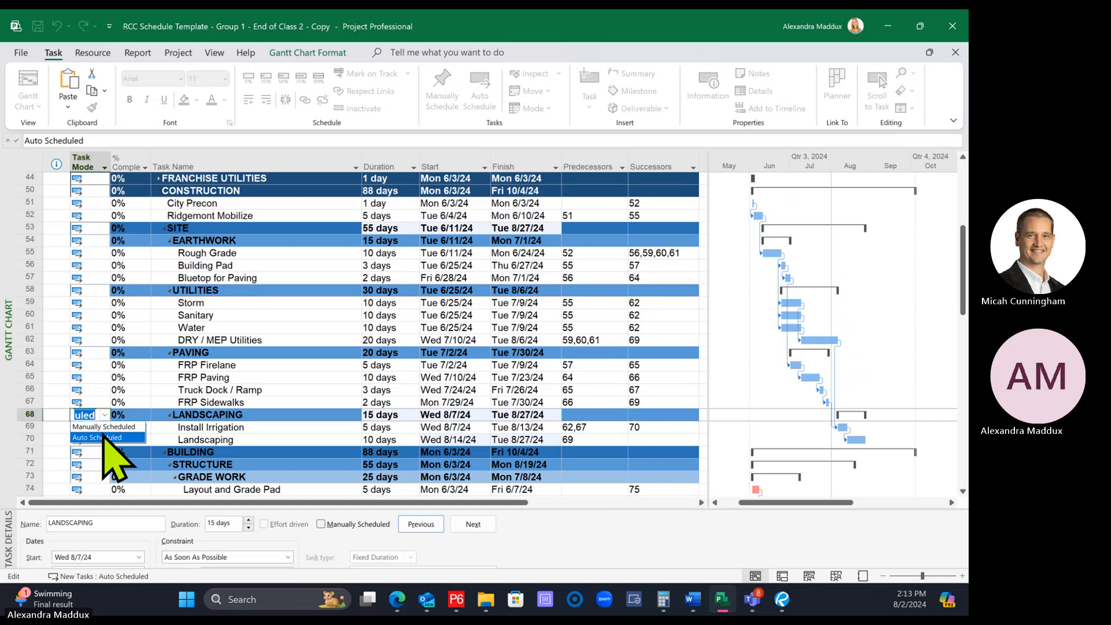
{"action": "left_click", "coordinate": [107, 438]}
{"action": "left_click", "coordinate": [321, 464]}
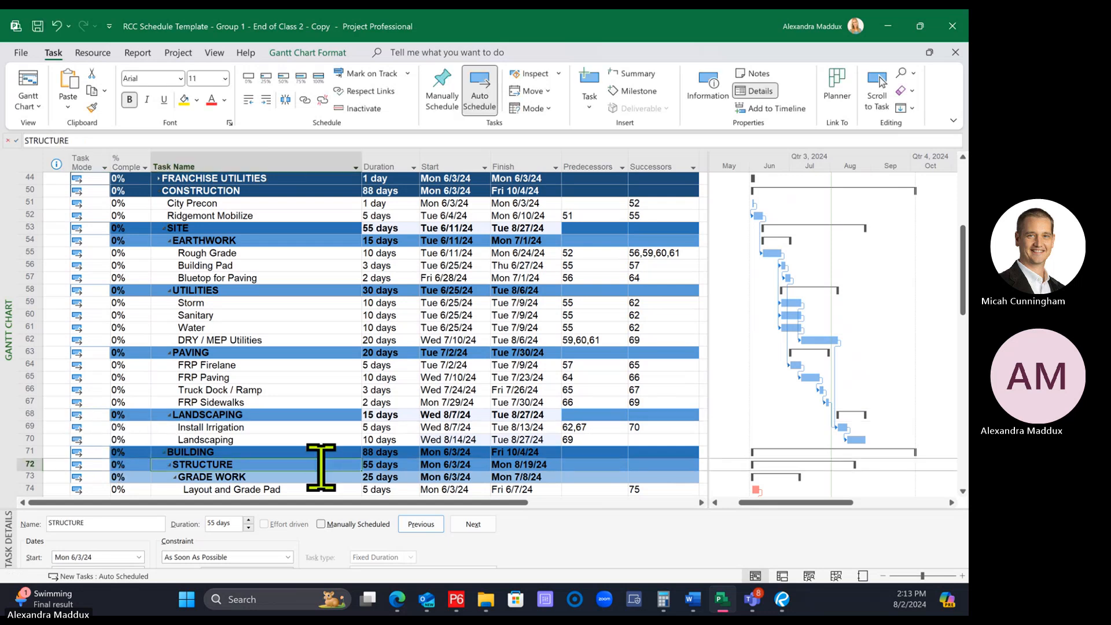
{"action": "left_click", "coordinate": [312, 414]}
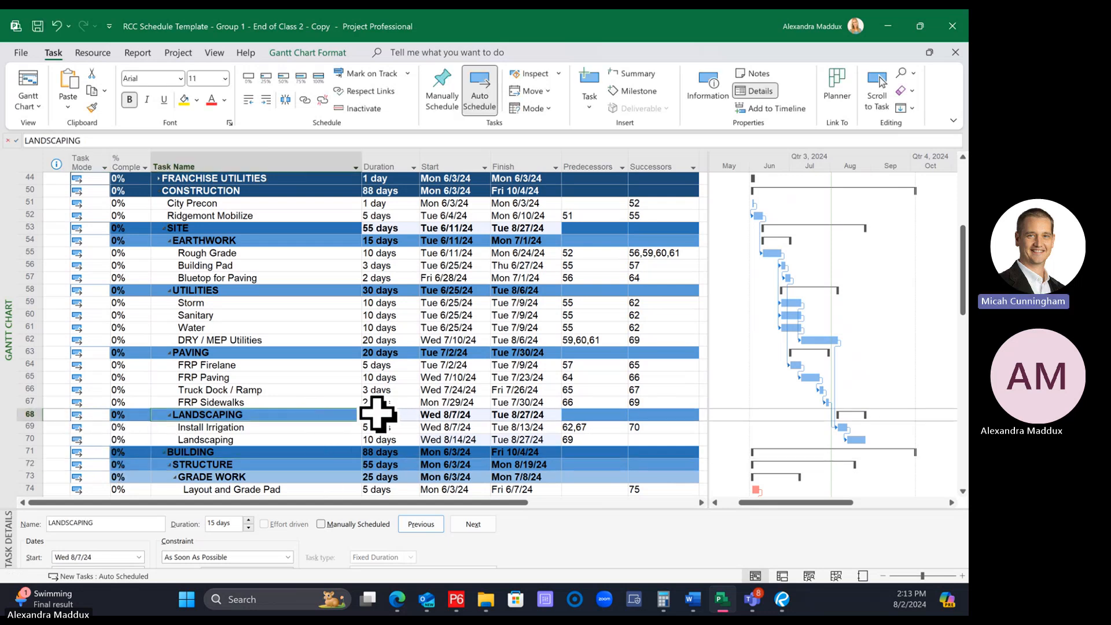
{"action": "left_click", "coordinate": [377, 415]}
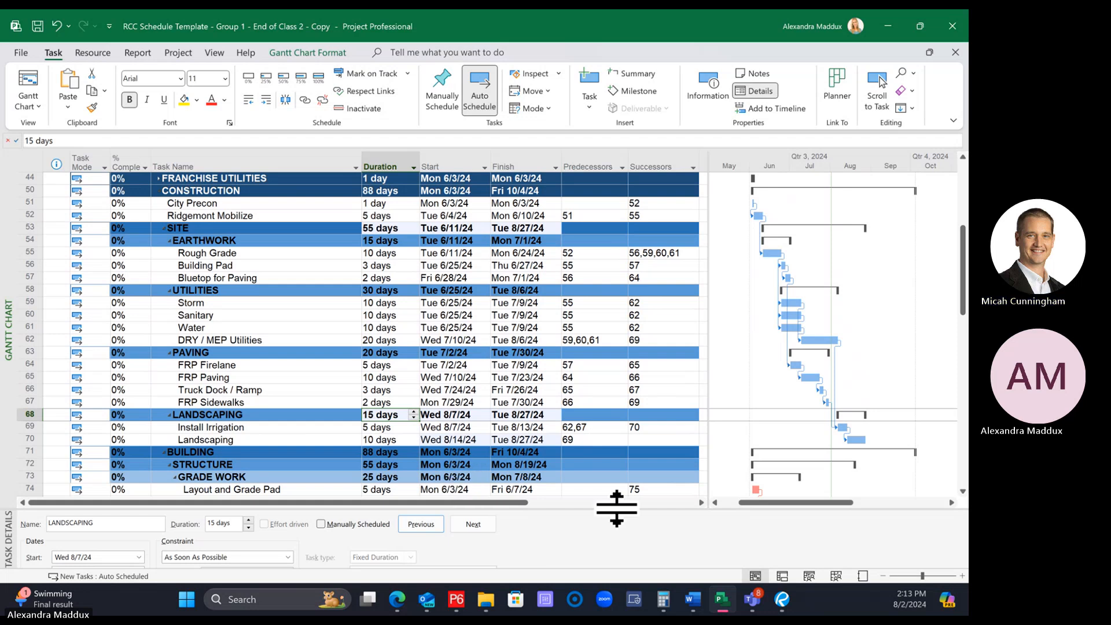
{"action": "left_click", "coordinate": [465, 415]}
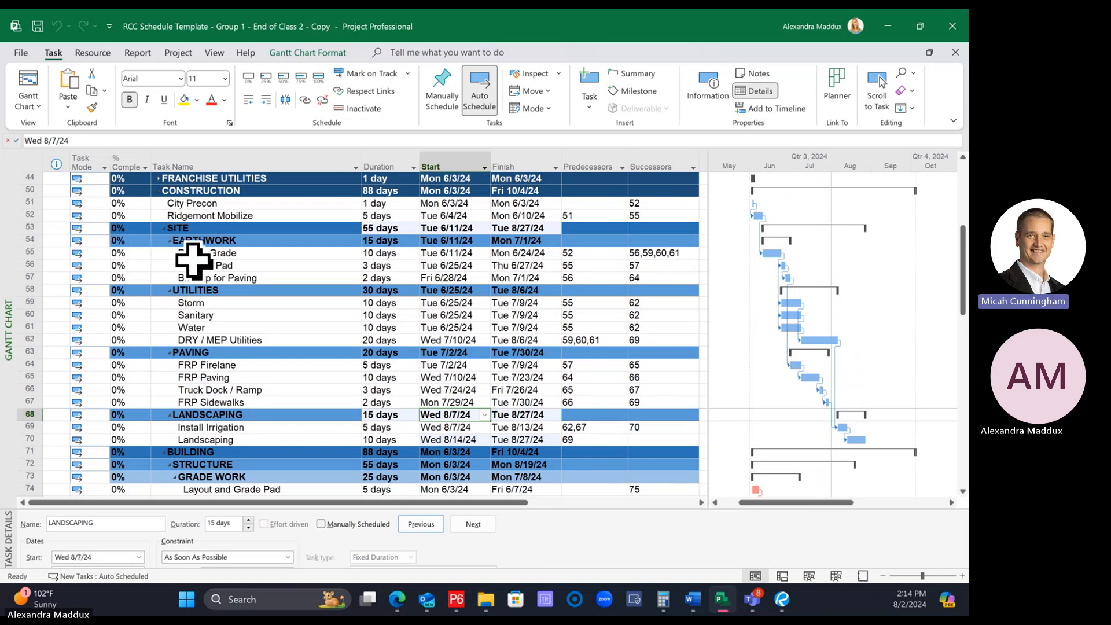
Examine how the EARTHWORK and UTILITIES tasks, including Rough Grade, Water and DRY / MEP Utilities, are grouped under SITE
{"action": "left_click", "coordinate": [24, 253]}
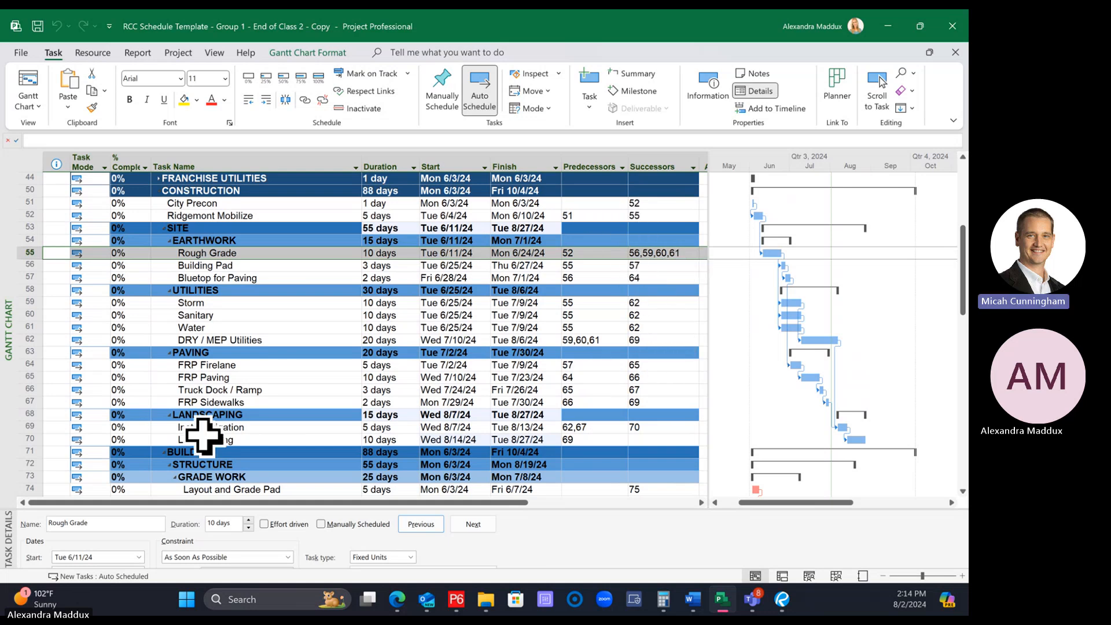
{"action": "left_click", "coordinate": [23, 341]}
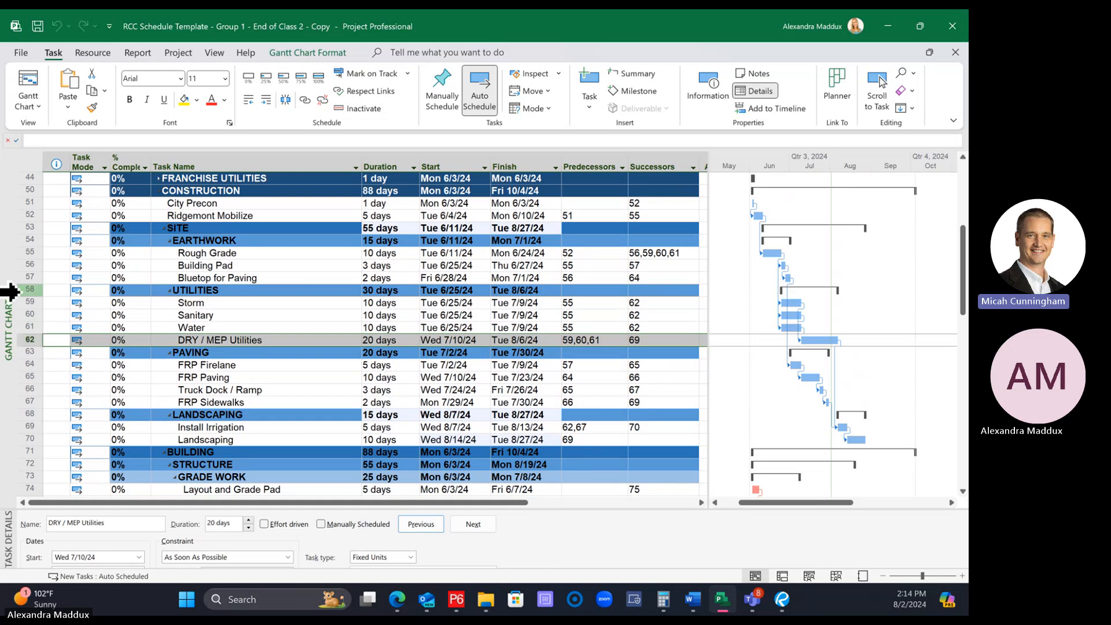
{"action": "left_click", "coordinate": [16, 230]}
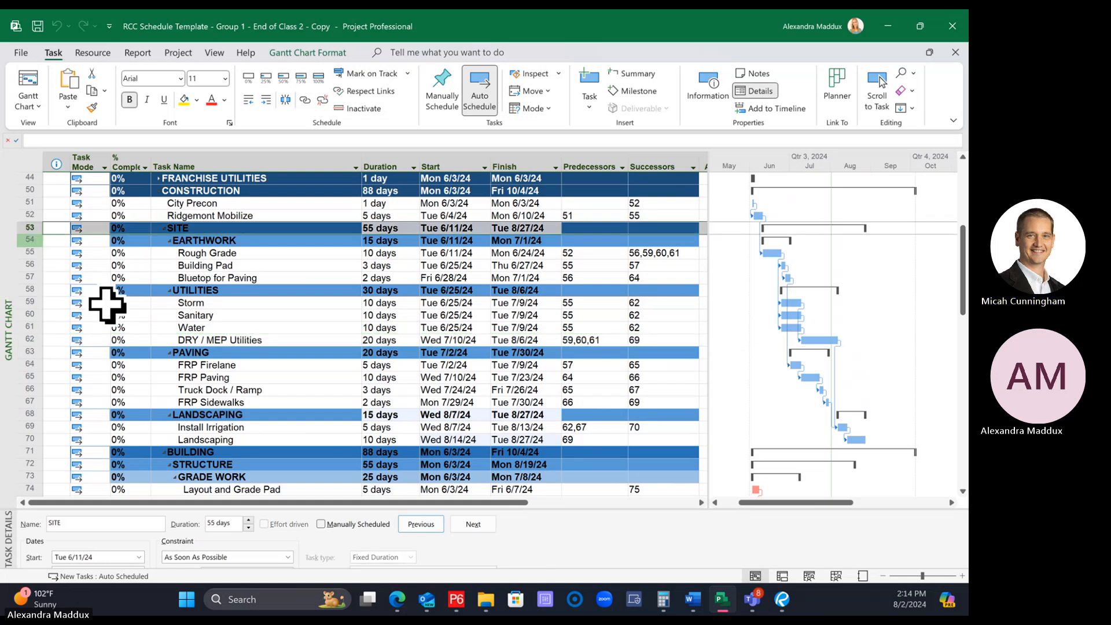
{"action": "left_click", "coordinate": [190, 328]}
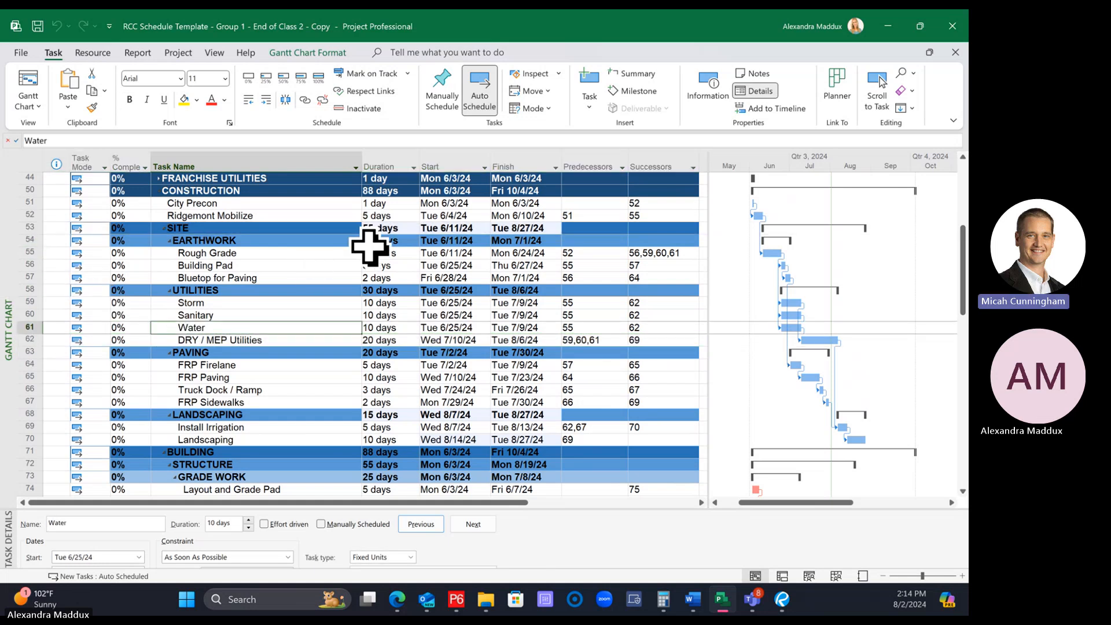
{"action": "left_click", "coordinate": [251, 290]}
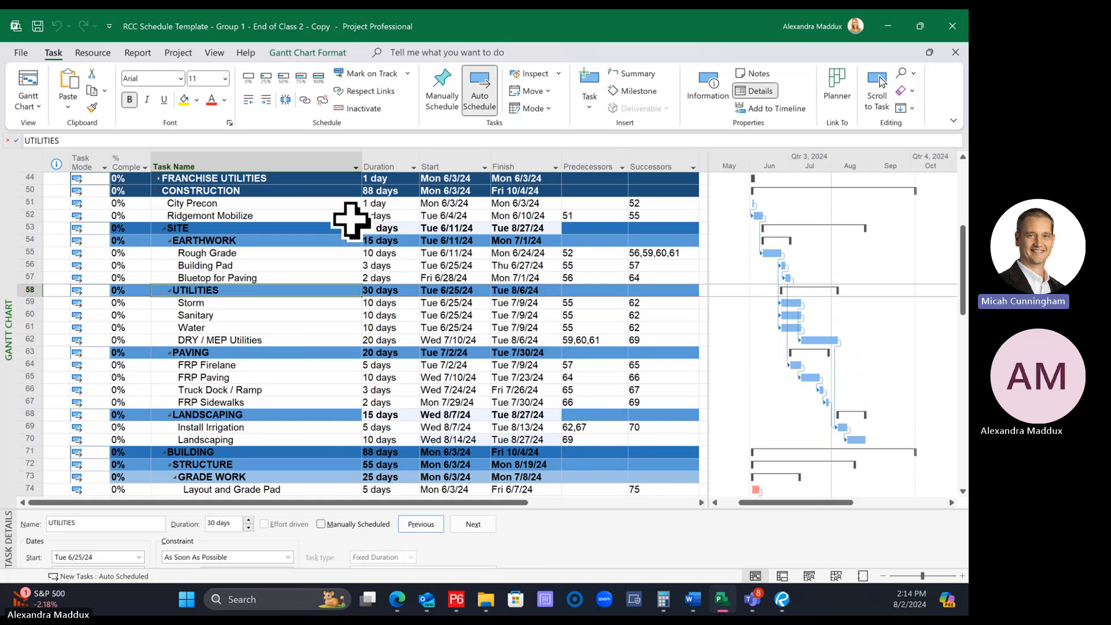
{"action": "left_click", "coordinate": [350, 218]}
{"action": "left_click", "coordinate": [331, 240]}
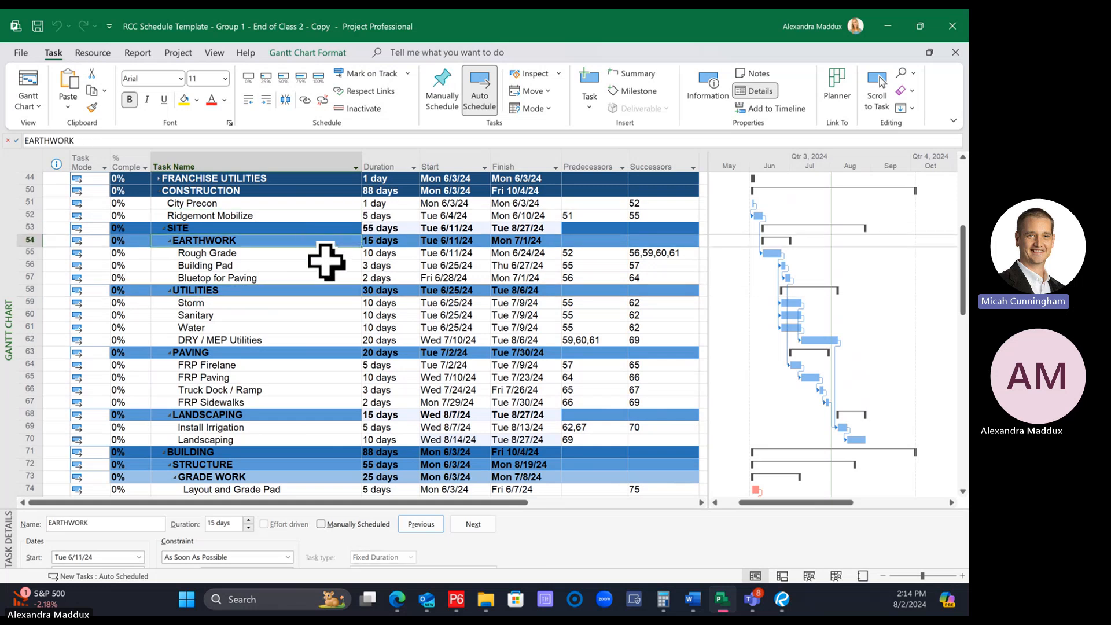
{"action": "left_click", "coordinate": [321, 328]}
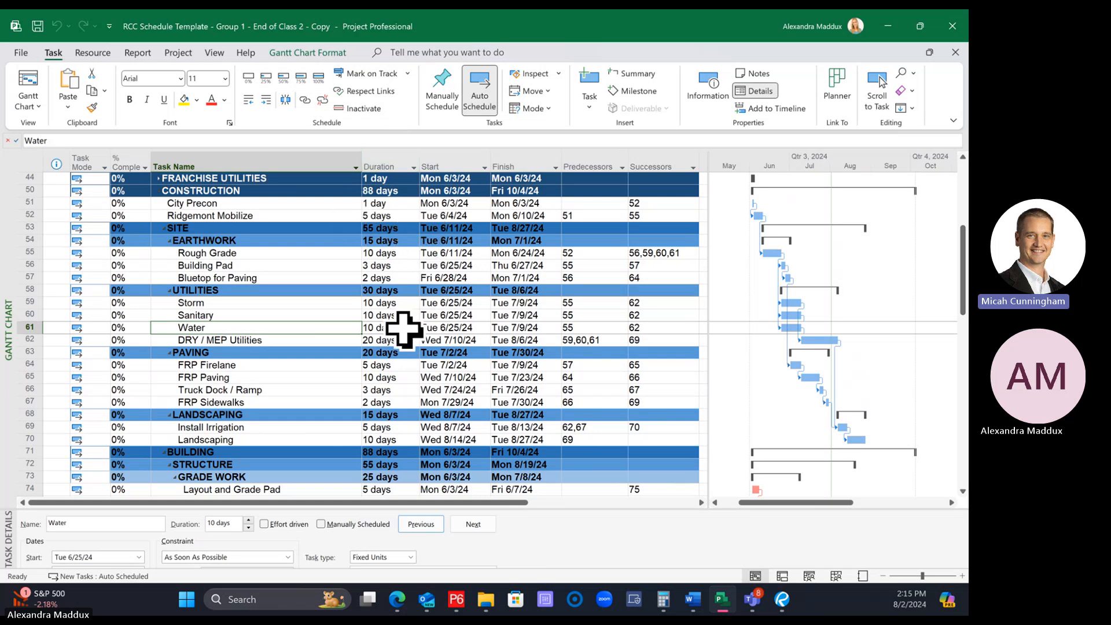
Try a 15-day duration for Rough Grade and restore it to 10 days
{"action": "left_click", "coordinate": [391, 253]}
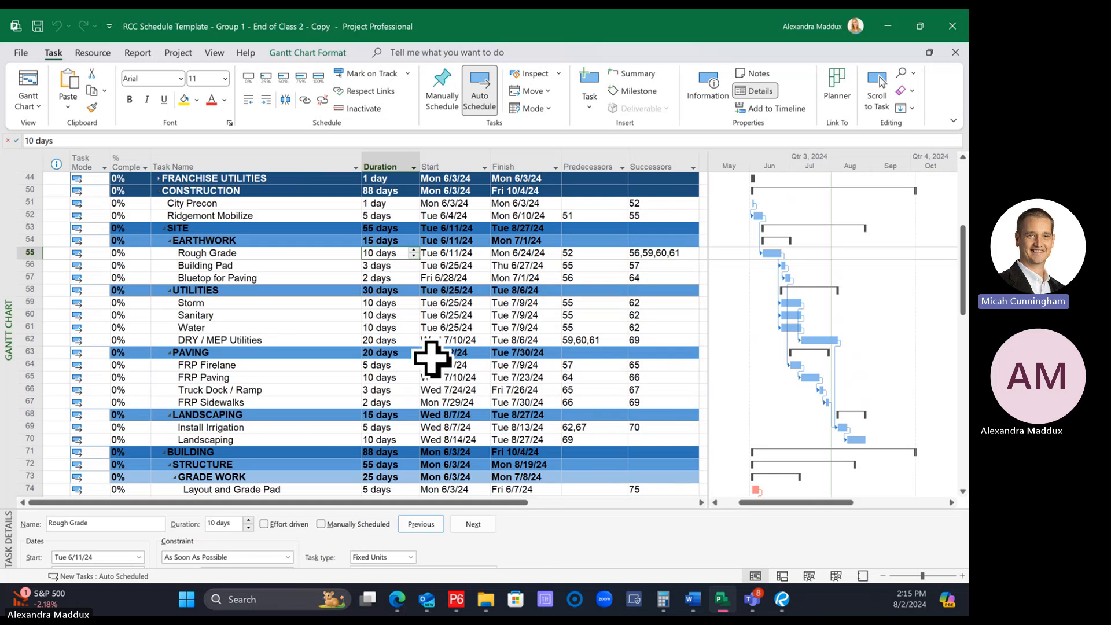
{"action": "key", "text": "Down"}
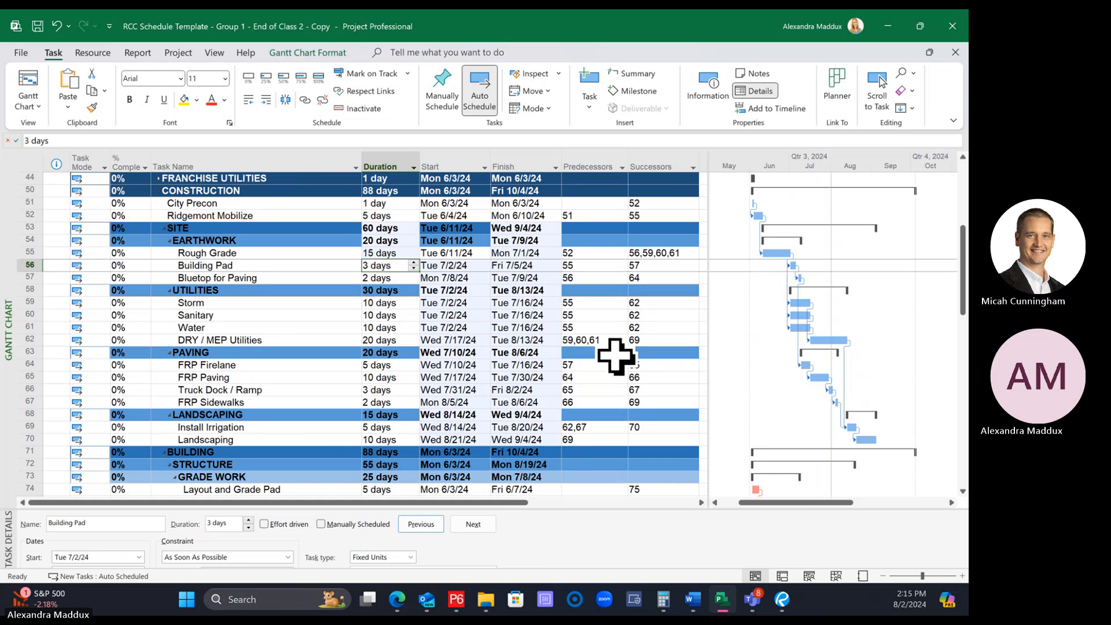
{"action": "key", "text": "Up"}
{"action": "type", "text": "10"}
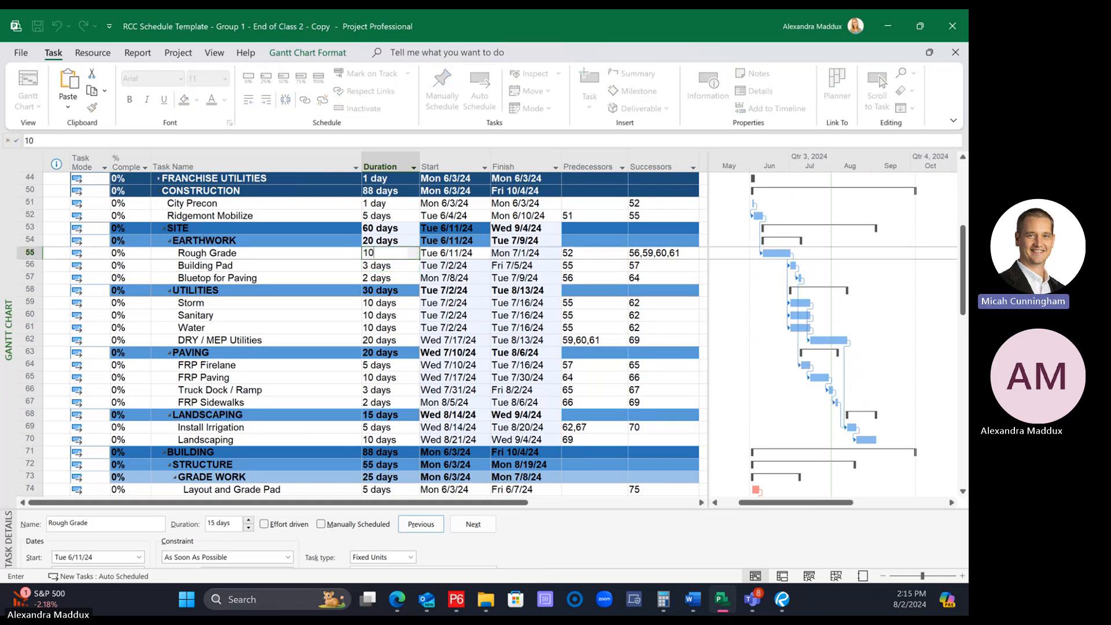
{"action": "key", "text": "Return"}
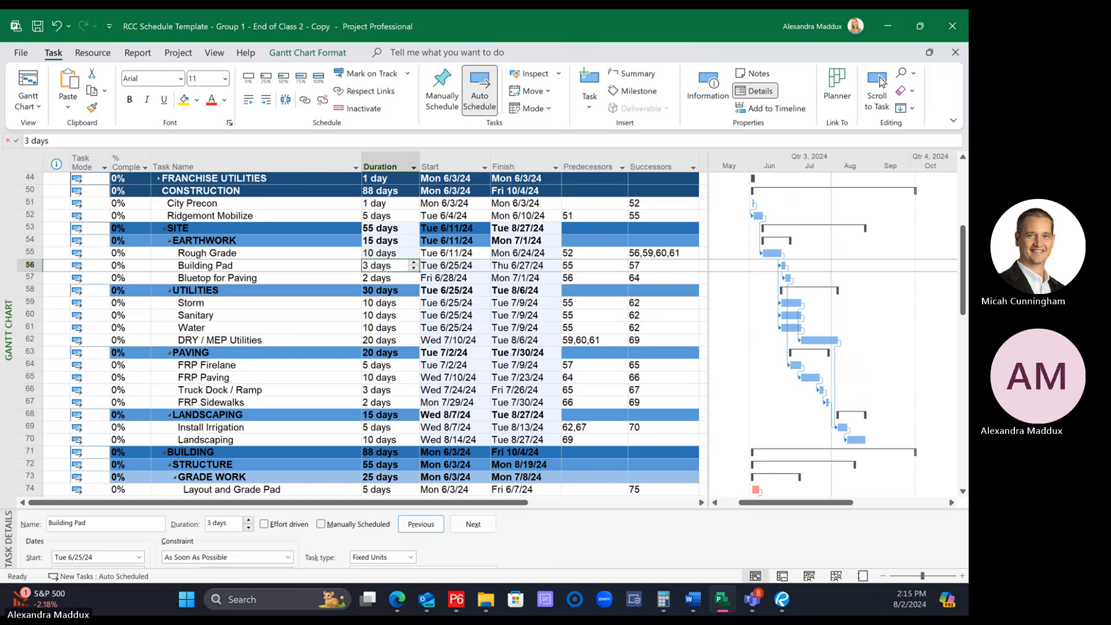
{"action": "scroll", "coordinate": [570, 330], "scroll_direction": "down", "scroll_amount": 3}
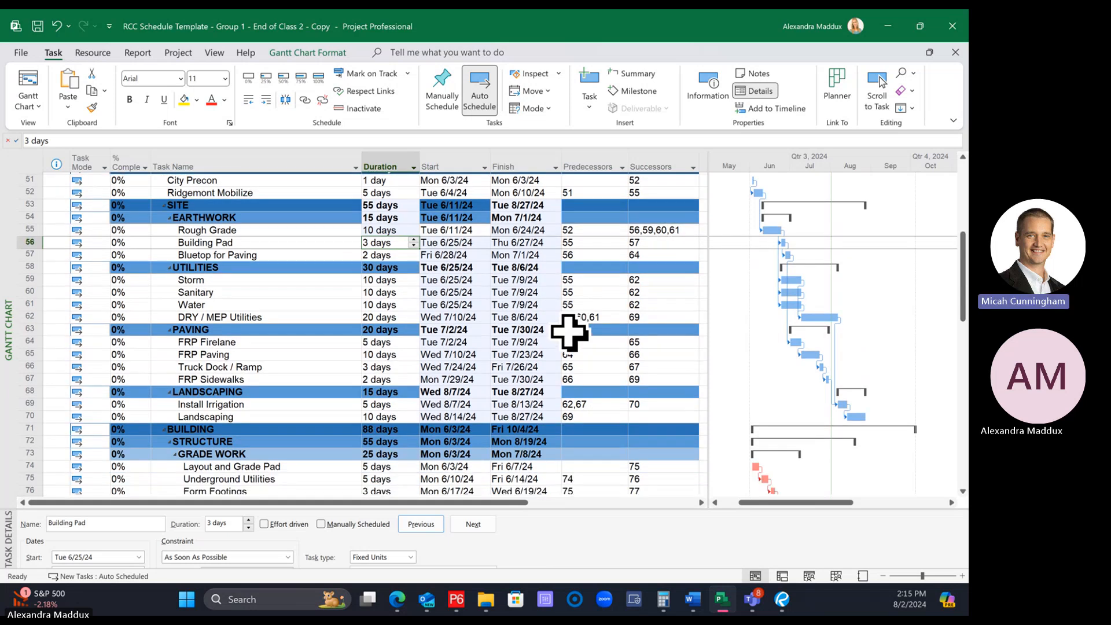
Examine the SITE and BUILDING sections, from Ridgemont Mobilize through INTERIOR FINISHES, for start dates and missing predecessor links
{"action": "scroll", "coordinate": [578, 348], "scroll_direction": "up", "scroll_amount": 2}
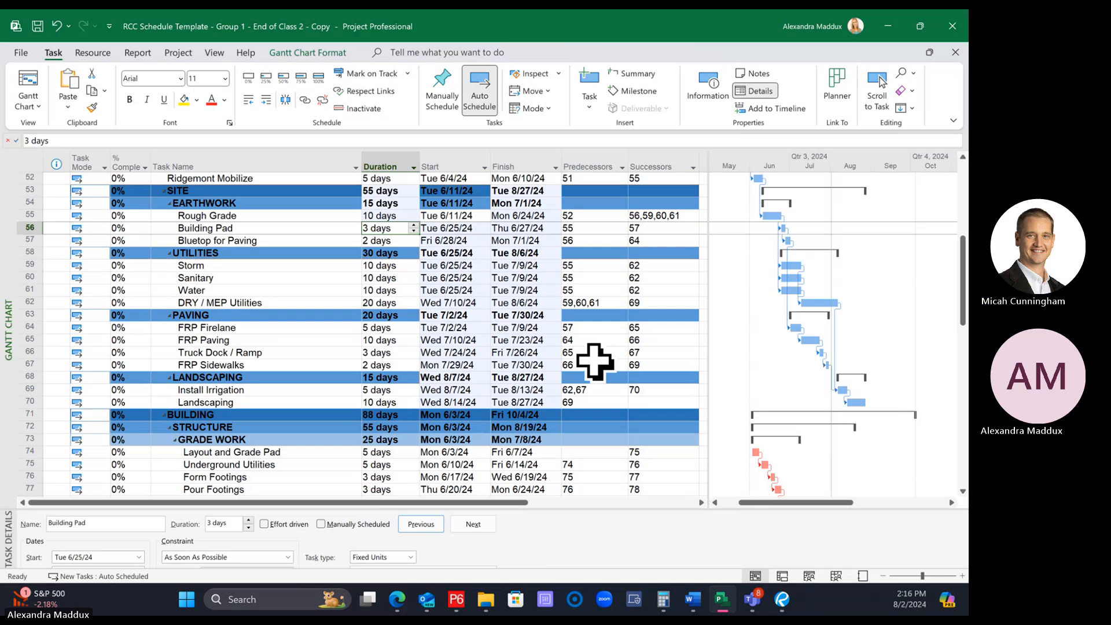
{"action": "scroll", "coordinate": [671, 354], "scroll_direction": "up", "scroll_amount": 1}
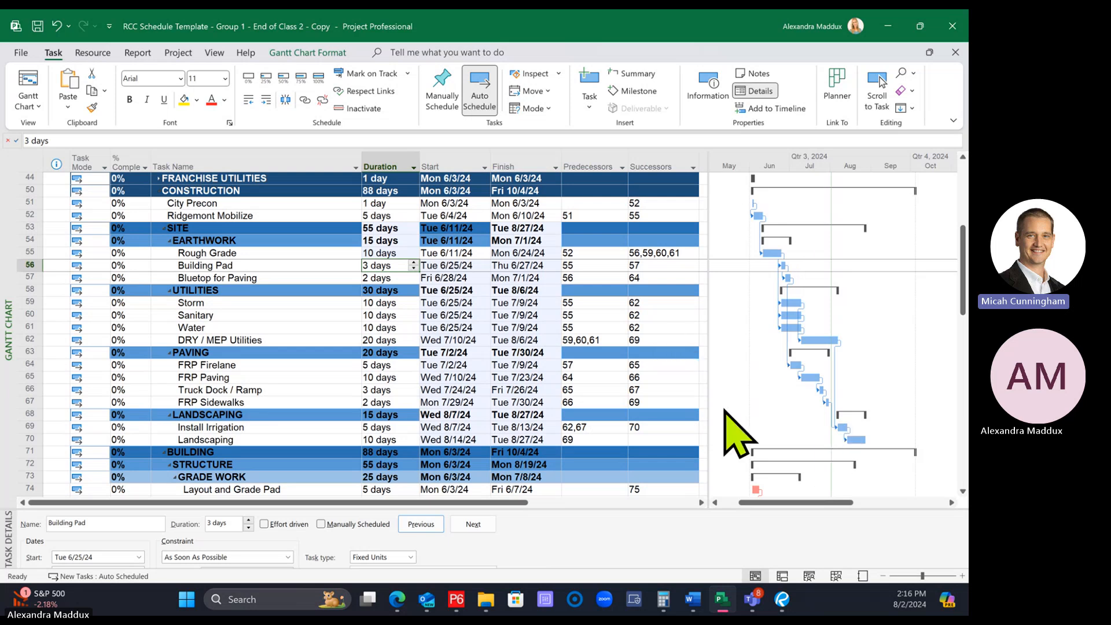
{"action": "scroll", "coordinate": [729, 422], "scroll_direction": "down", "scroll_amount": 5}
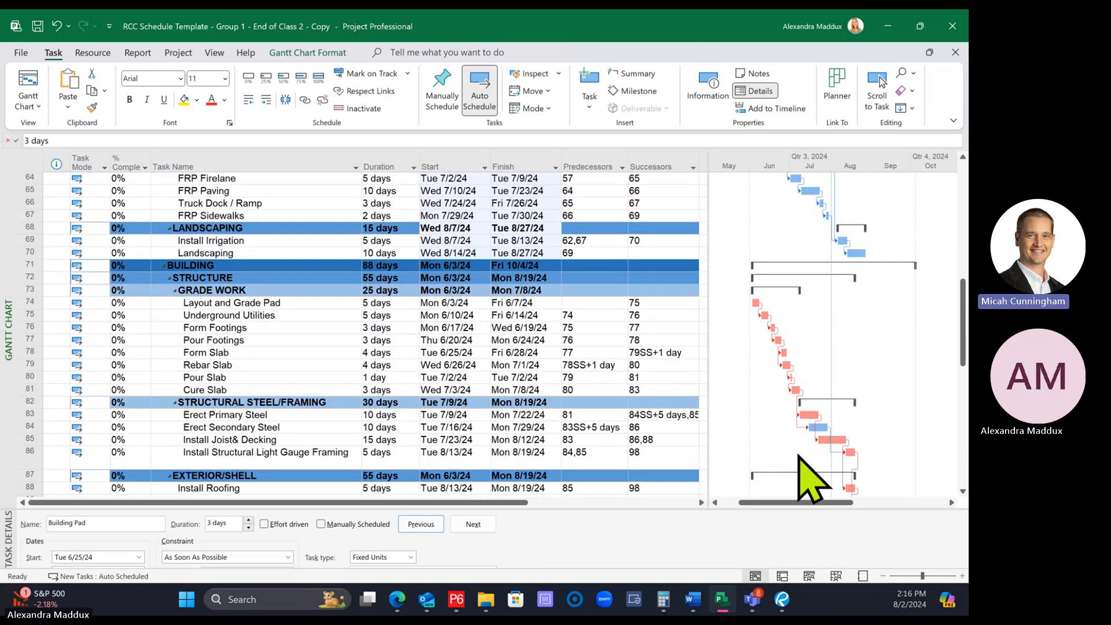
{"action": "scroll", "coordinate": [810, 475], "scroll_direction": "up", "scroll_amount": 3}
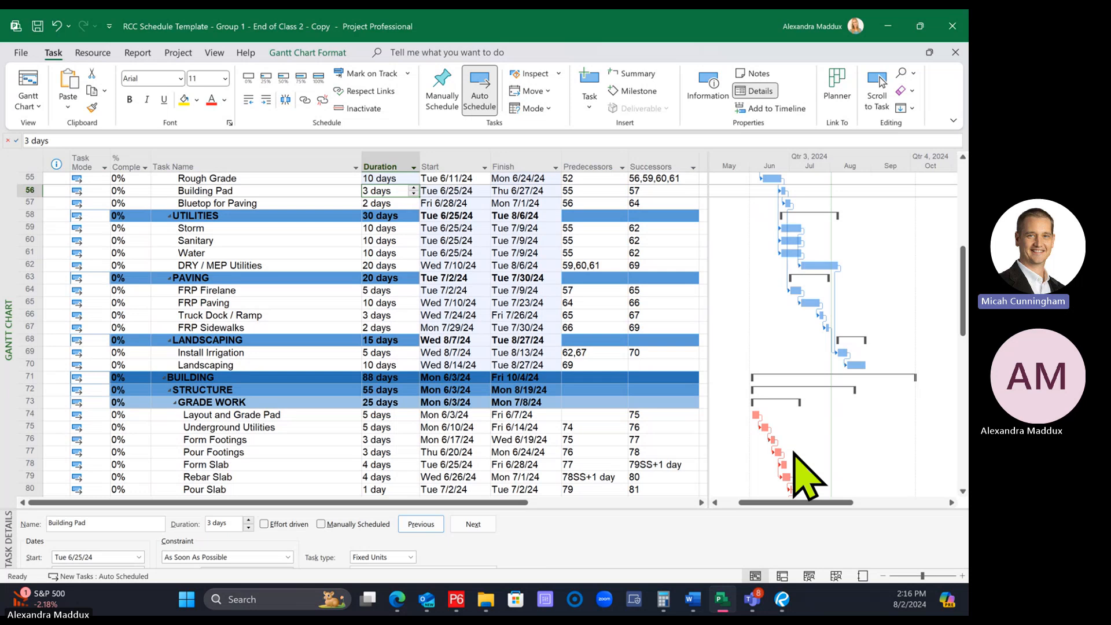
{"action": "scroll", "coordinate": [794, 454], "scroll_direction": "up", "scroll_amount": 1}
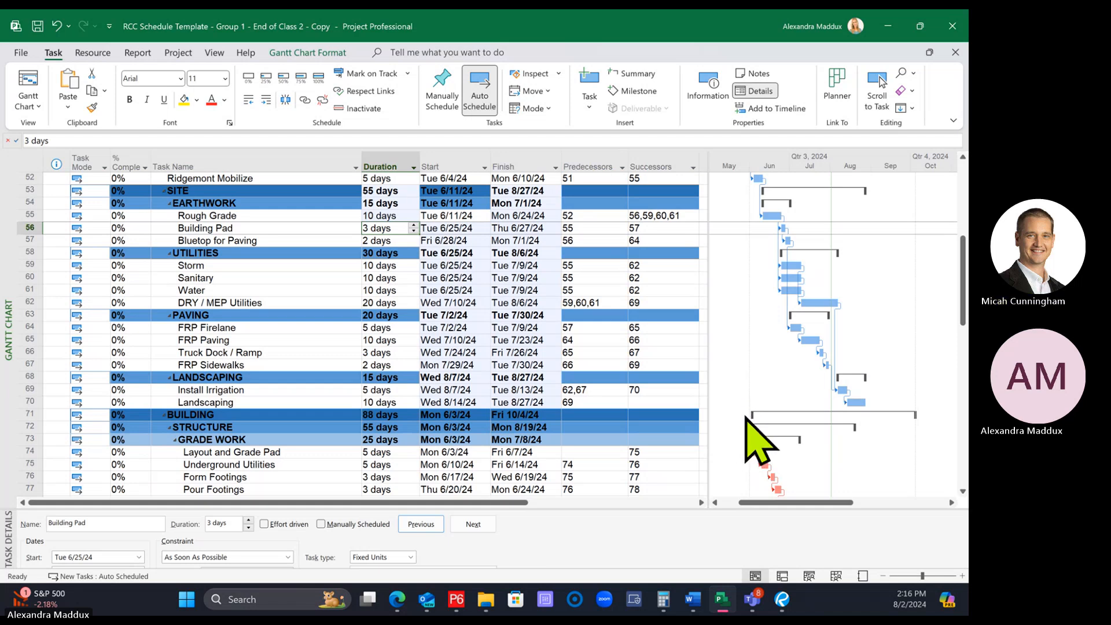
{"action": "left_click", "coordinate": [344, 414]}
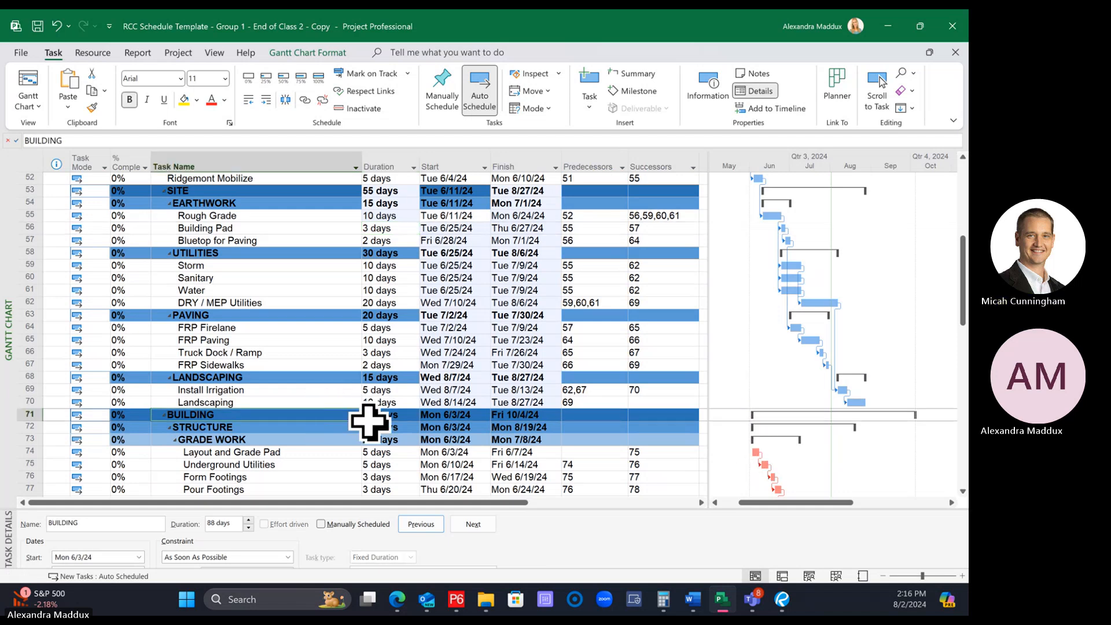
{"action": "scroll", "coordinate": [369, 422], "scroll_direction": "down", "scroll_amount": 6}
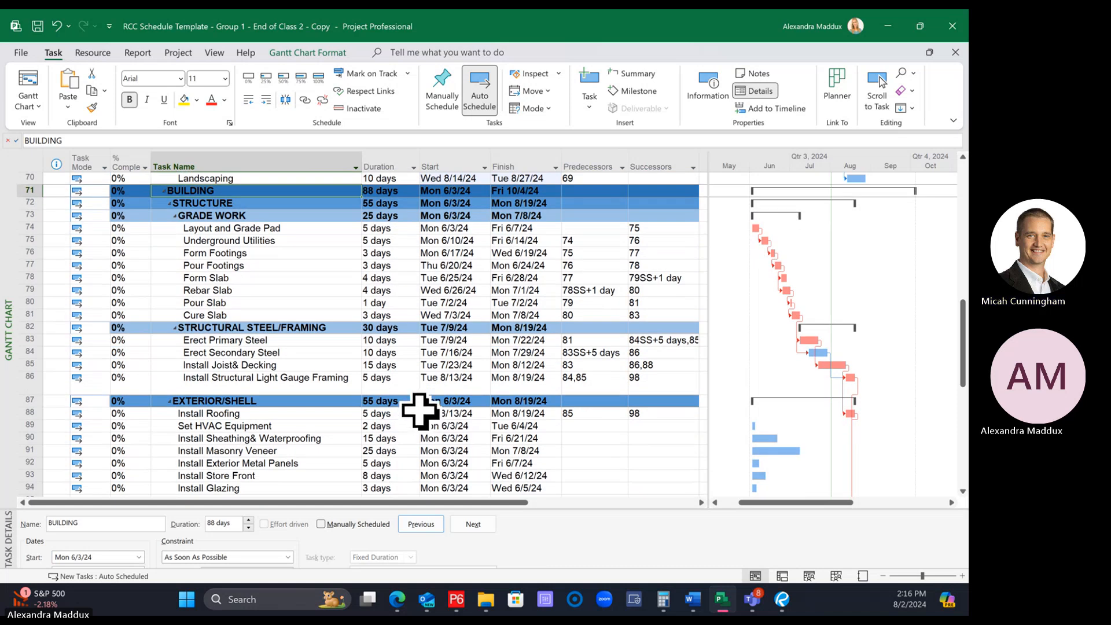
{"action": "scroll", "coordinate": [419, 411], "scroll_direction": "down", "scroll_amount": 6}
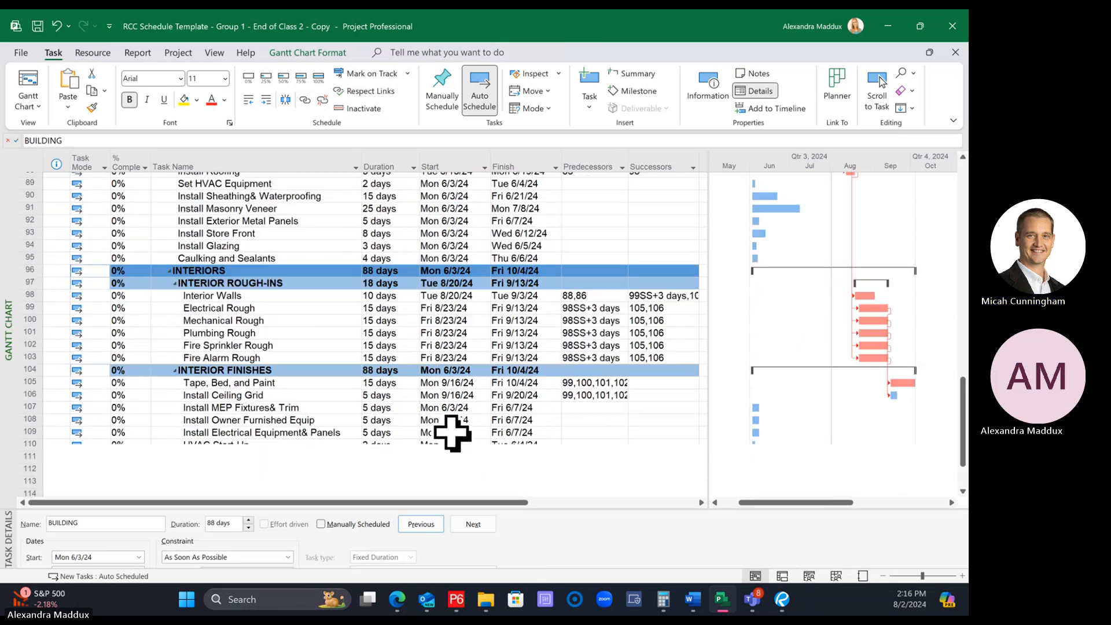
{"action": "scroll", "coordinate": [417, 391], "scroll_direction": "down", "scroll_amount": 6}
{"action": "scroll", "coordinate": [411, 384], "scroll_direction": "up", "scroll_amount": 5}
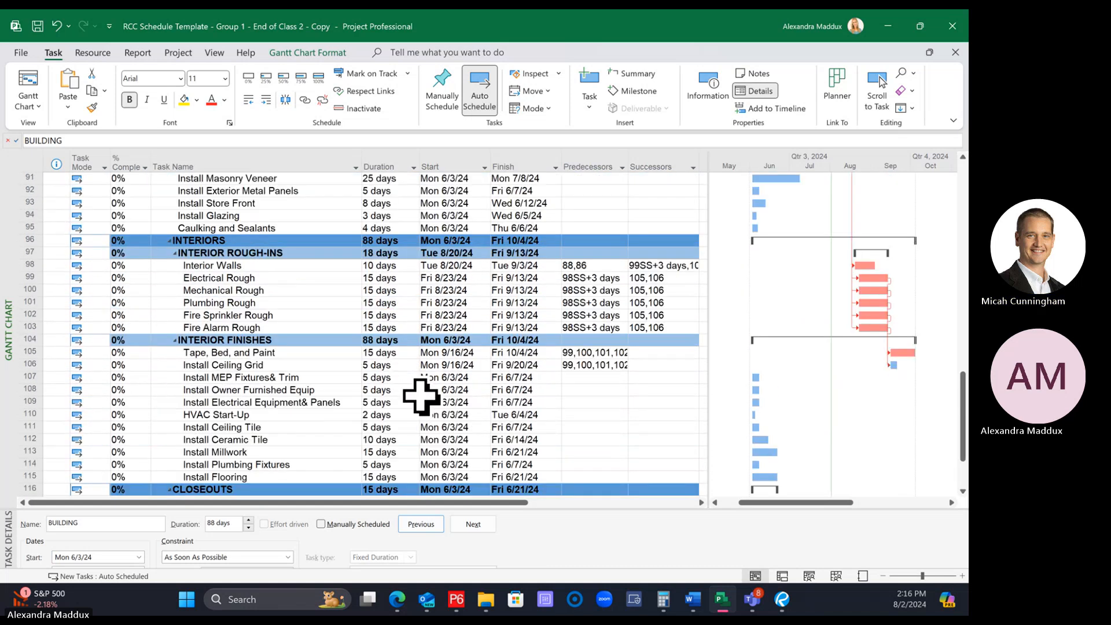
{"action": "scroll", "coordinate": [415, 391], "scroll_direction": "up", "scroll_amount": 4}
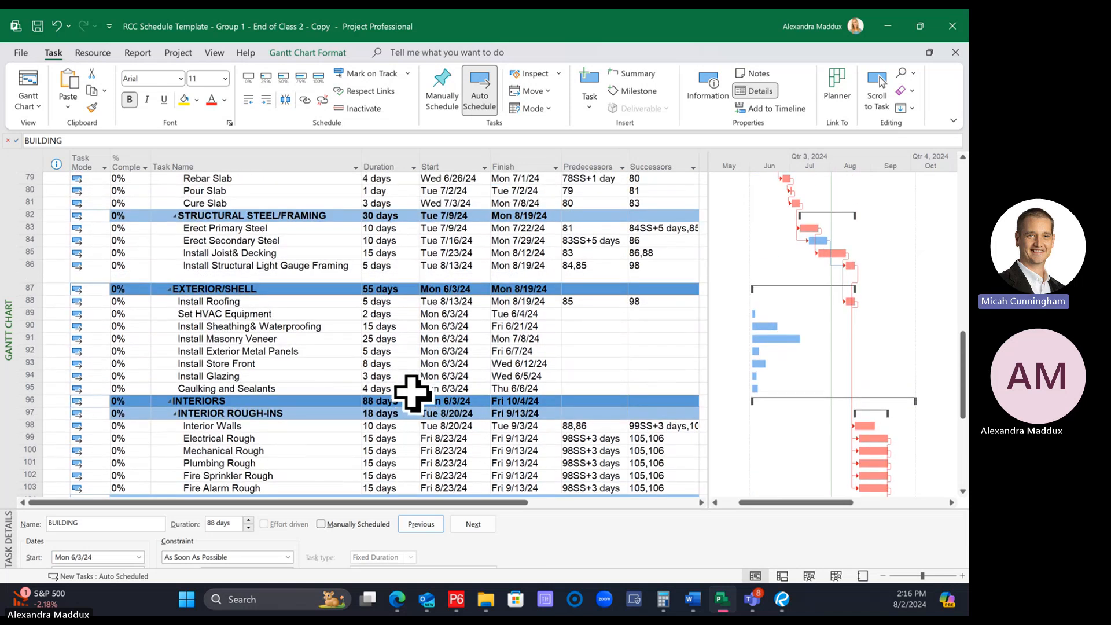
{"action": "scroll", "coordinate": [415, 392], "scroll_direction": "up", "scroll_amount": 2}
{"action": "scroll", "coordinate": [403, 387], "scroll_direction": "up", "scroll_amount": 8}
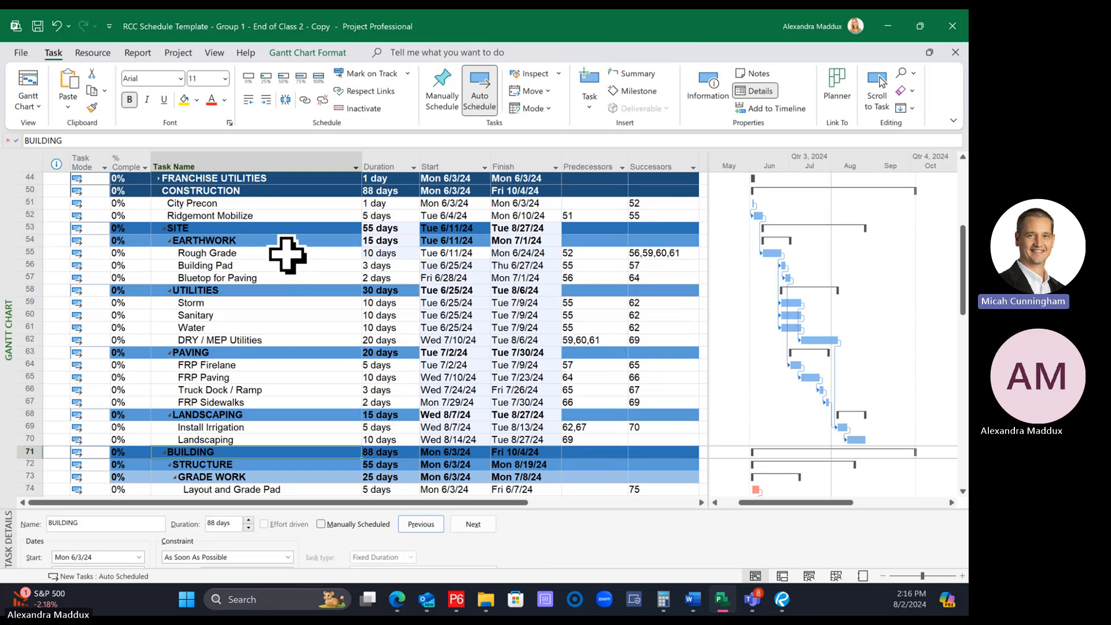
Compare the EARTHWORK tasks Rough Grade, Building Pad and Bluetop for Paving as possible predecessors for the GRADE WORK tasks
{"action": "left_click", "coordinate": [288, 257]}
{"action": "scroll", "coordinate": [278, 305], "scroll_direction": "down", "scroll_amount": 3}
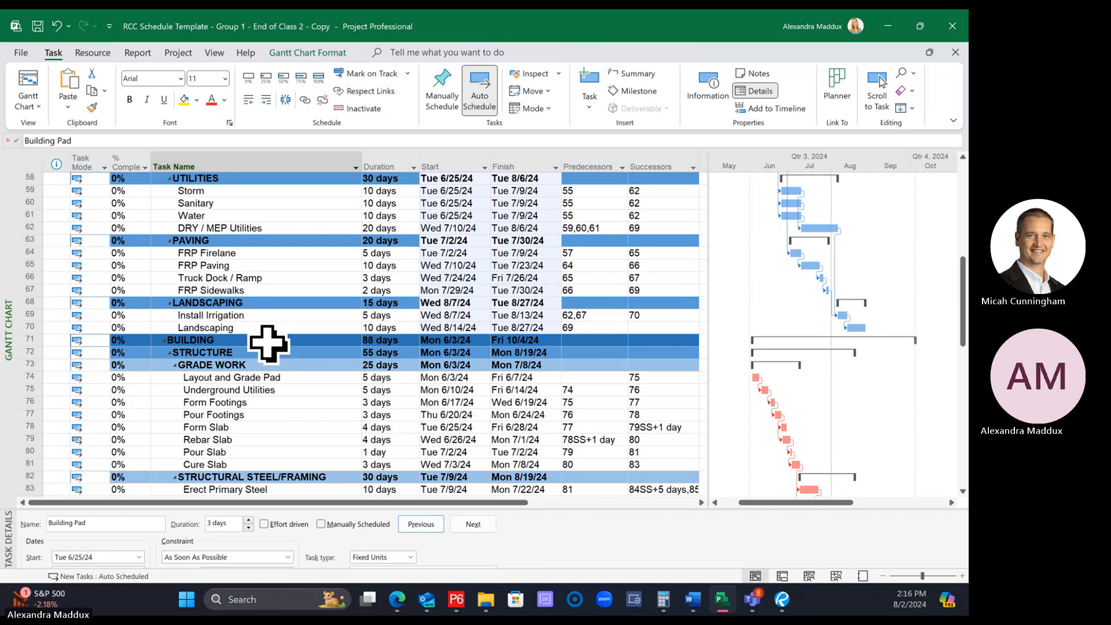
{"action": "scroll", "coordinate": [269, 344], "scroll_direction": "up", "scroll_amount": 2}
{"action": "left_click", "coordinate": [269, 241]}
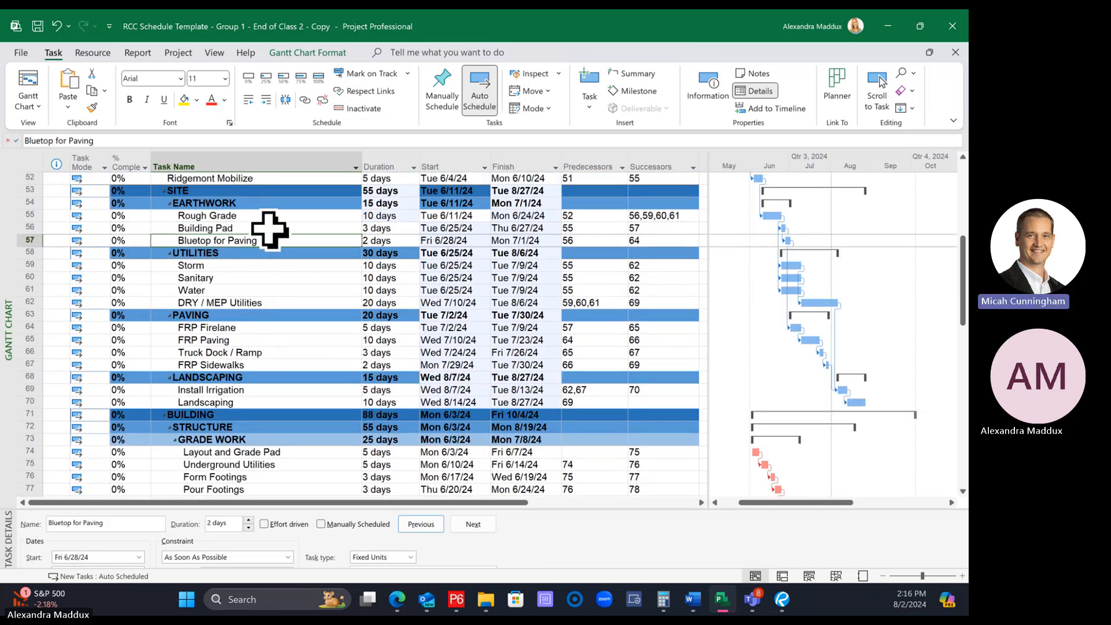
{"action": "left_click", "coordinate": [270, 229]}
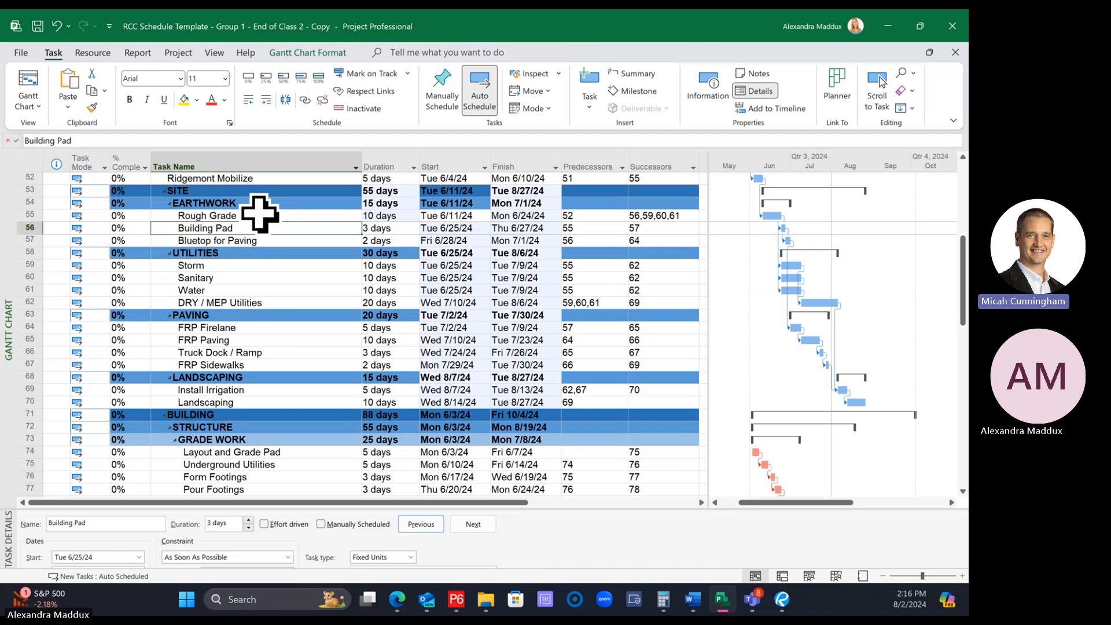
{"action": "left_click", "coordinate": [261, 216]}
Link Building Pad under EARTHWORK as the predecessor of Layout and Grade Pad under GRADE WORK
{"action": "left_click", "coordinate": [263, 228]}
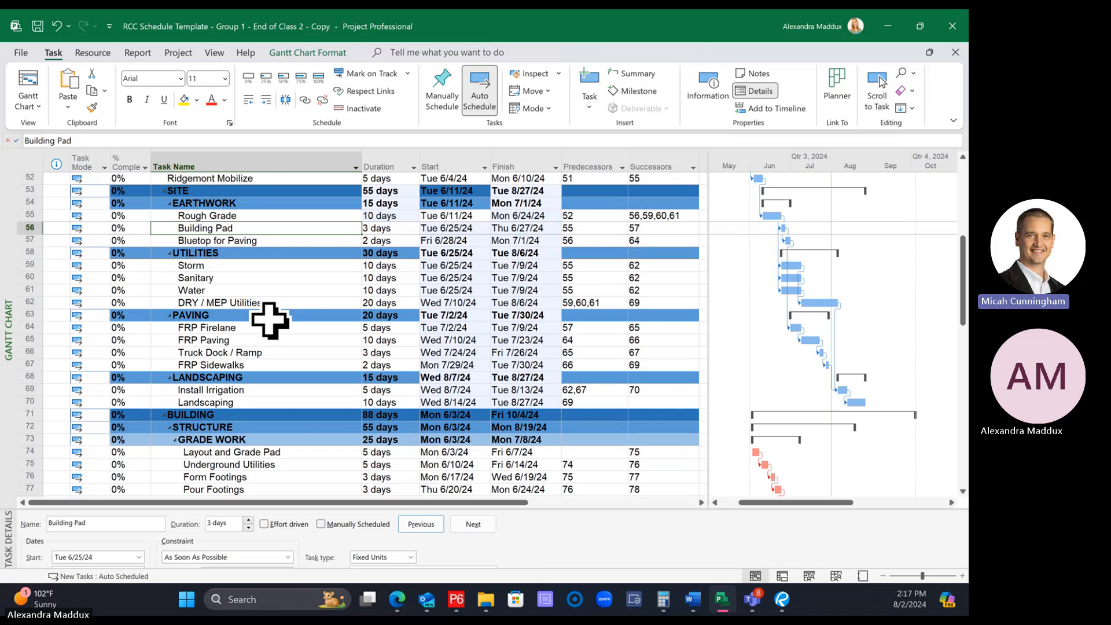
{"action": "scroll", "coordinate": [287, 324], "scroll_direction": "down", "scroll_amount": 2}
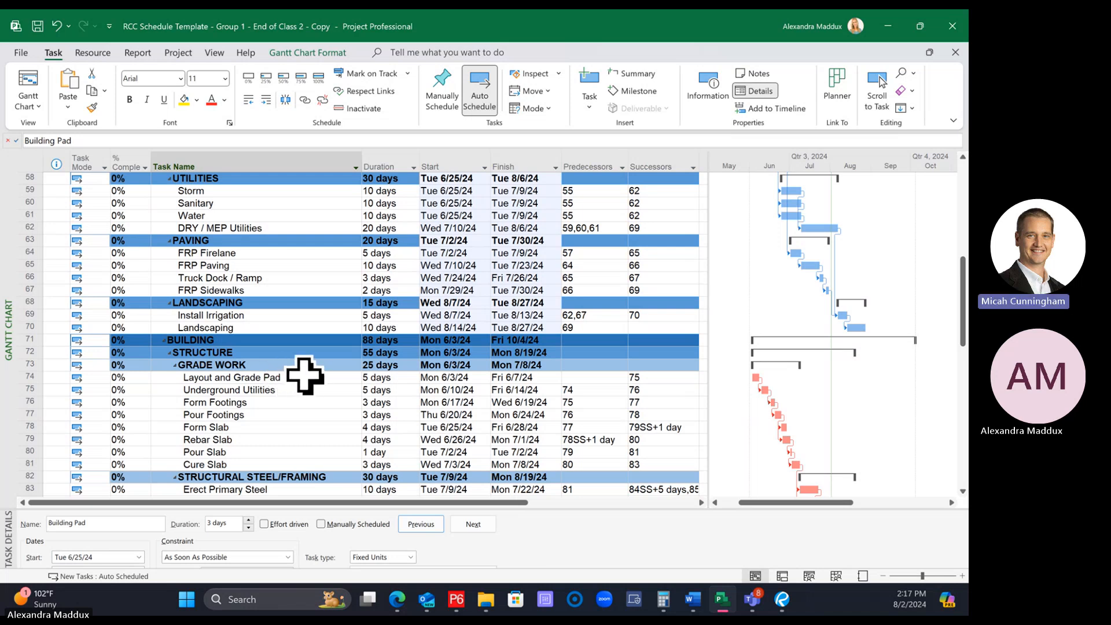
{"action": "scroll", "coordinate": [302, 376], "scroll_direction": "up", "scroll_amount": 4}
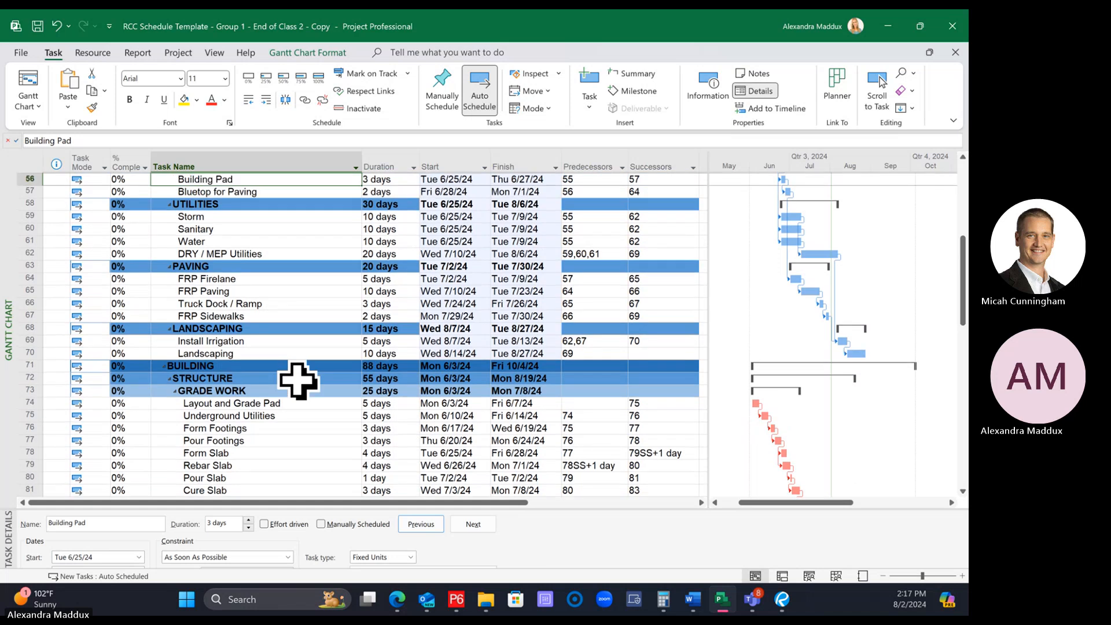
{"action": "scroll", "coordinate": [296, 377], "scroll_direction": "down", "scroll_amount": 3}
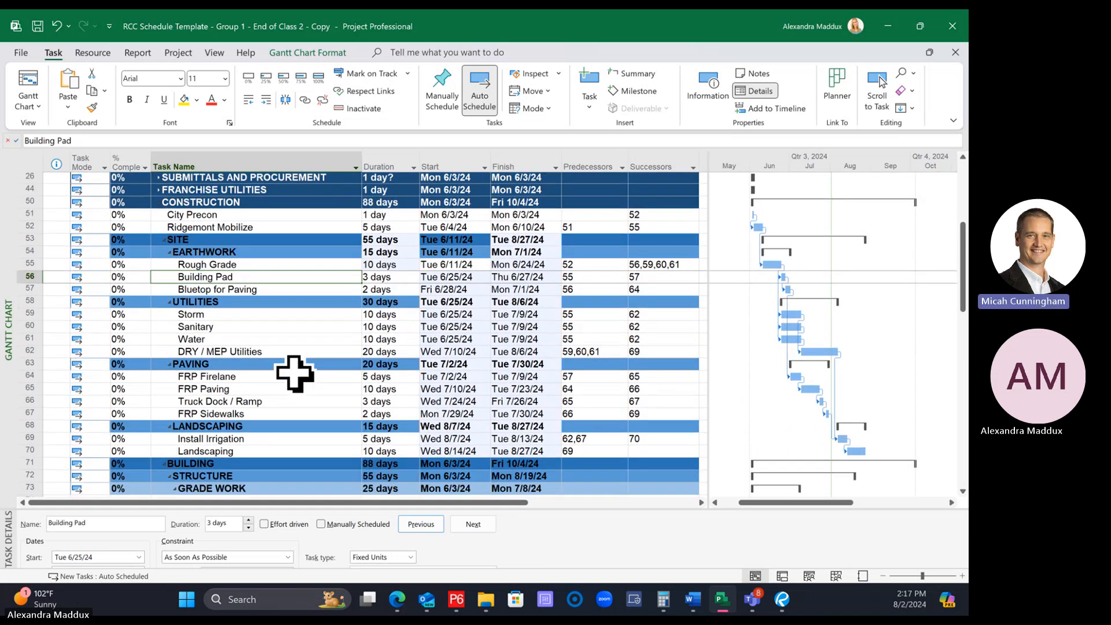
{"action": "scroll", "coordinate": [291, 377], "scroll_direction": "down", "scroll_amount": 1}
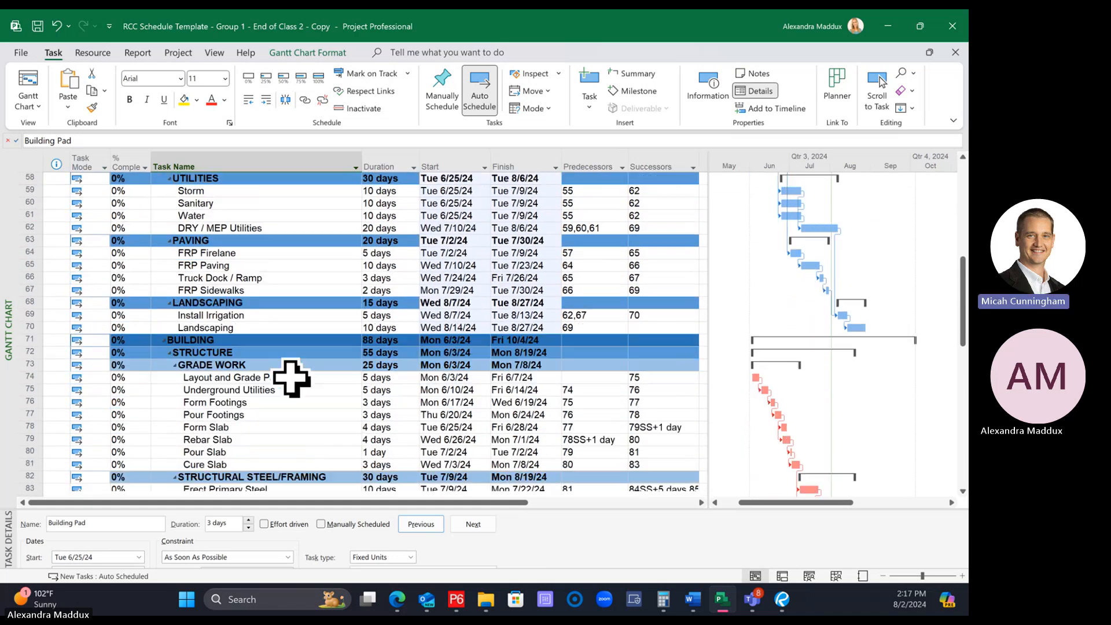
{"action": "scroll", "coordinate": [287, 375], "scroll_direction": "up", "scroll_amount": 1}
{"action": "scroll", "coordinate": [287, 375], "scroll_direction": "up", "scroll_amount": 1}
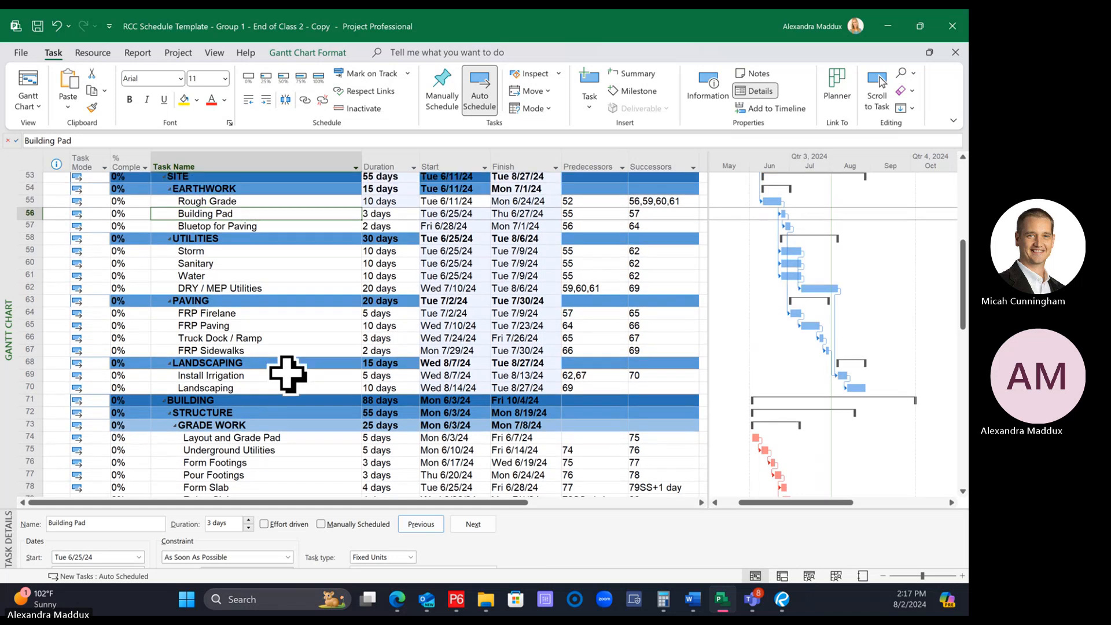
{"action": "scroll", "coordinate": [287, 375], "scroll_direction": "down", "scroll_amount": 1}
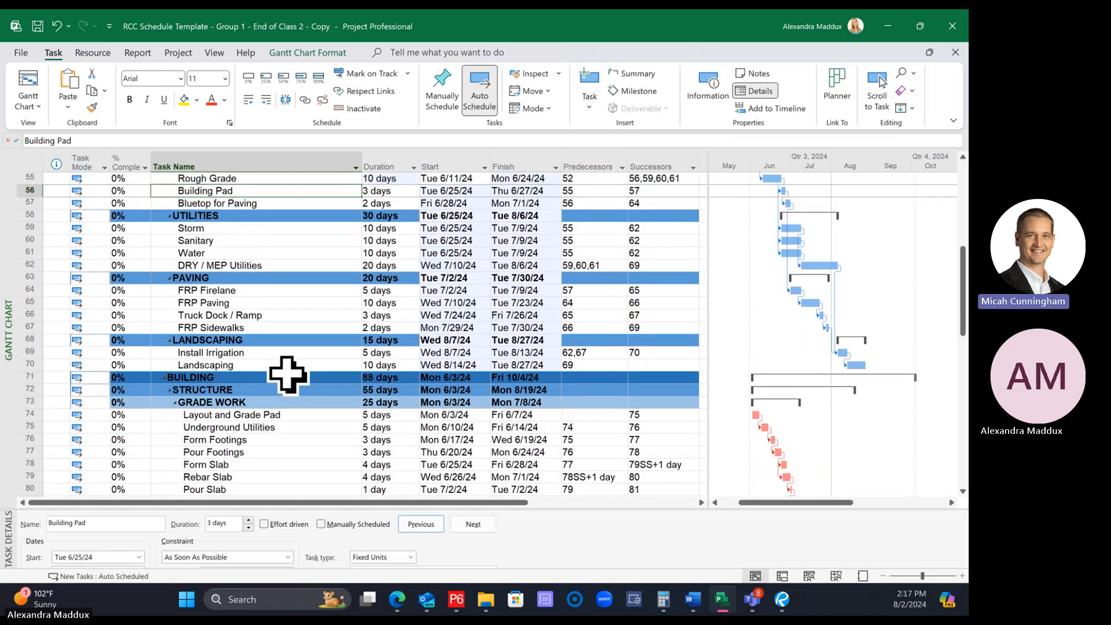
{"action": "scroll", "coordinate": [287, 375], "scroll_direction": "up", "scroll_amount": 1}
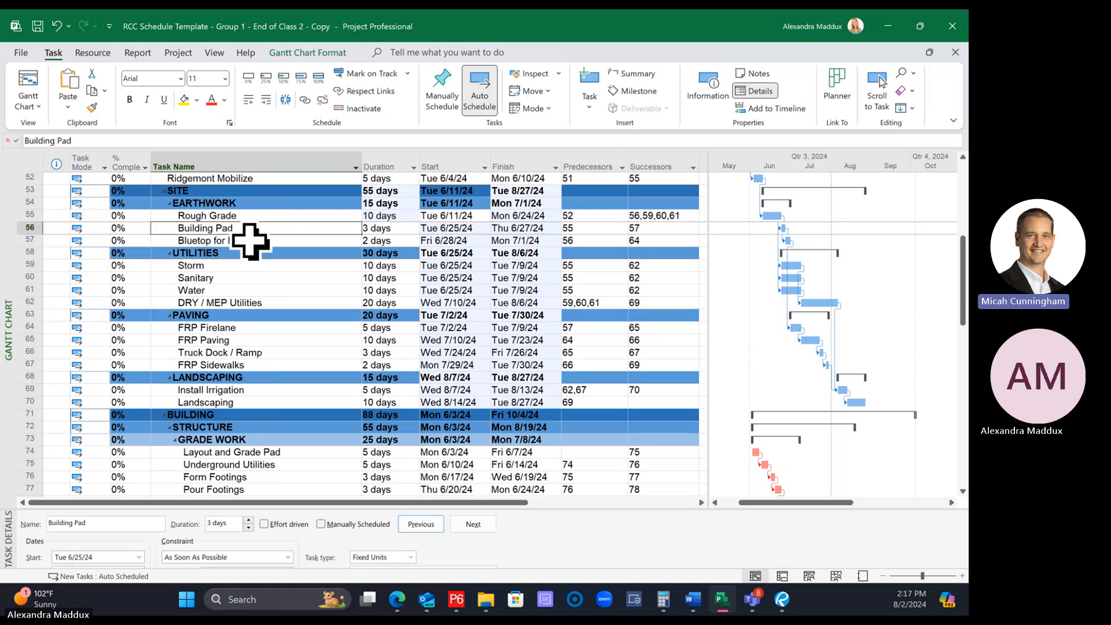
{"action": "scroll", "coordinate": [249, 242], "scroll_direction": "down", "scroll_amount": 1}
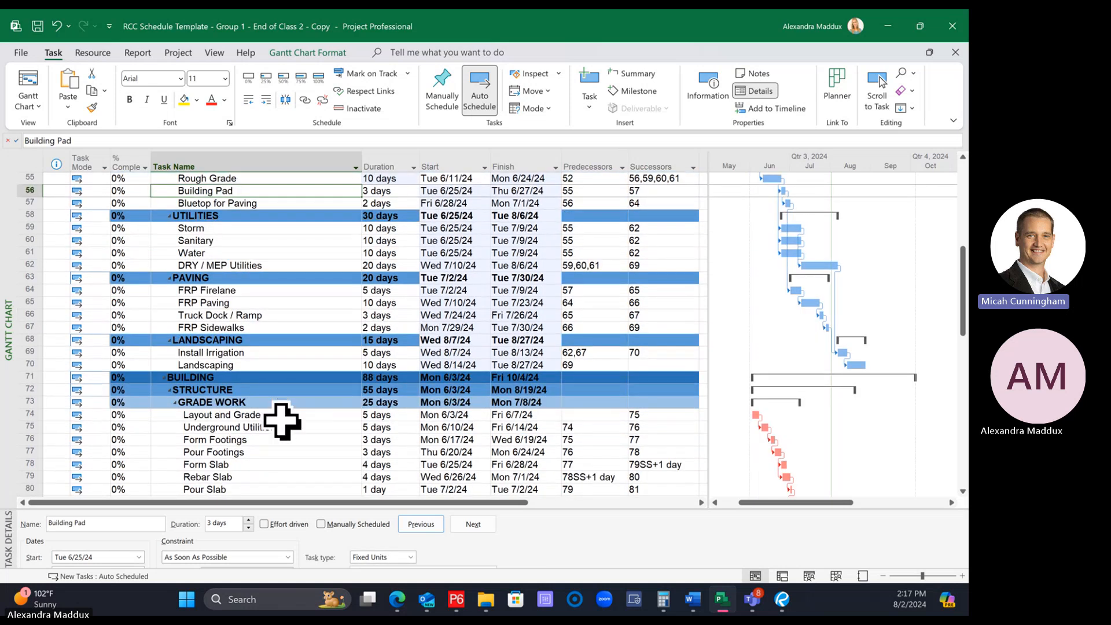
{"action": "left_click", "coordinate": [282, 415]}
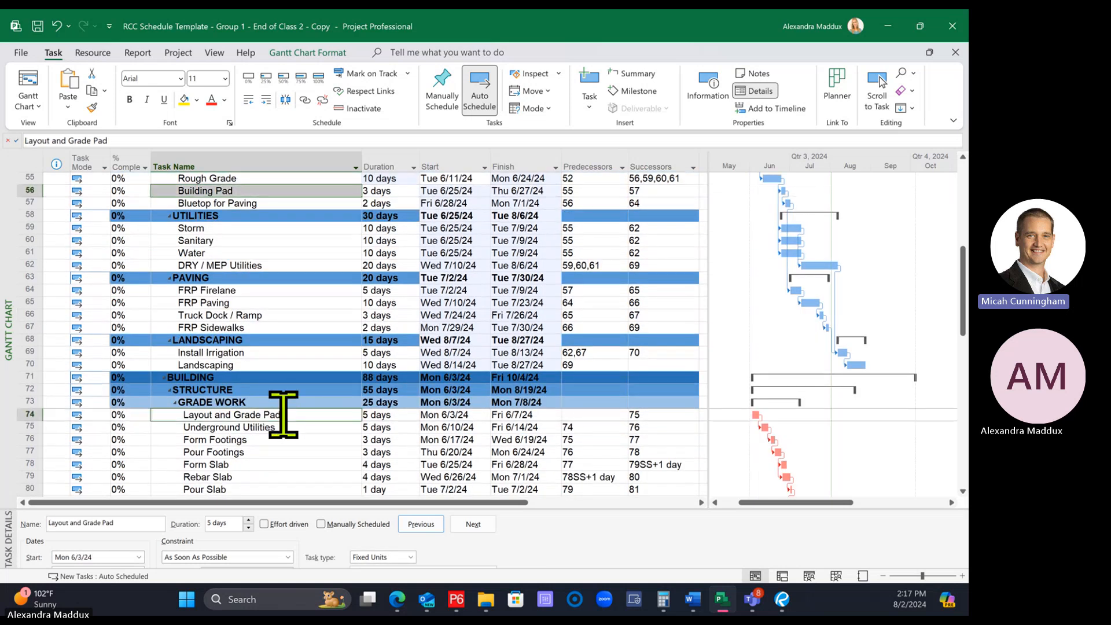
{"action": "left_click", "coordinate": [305, 100]}
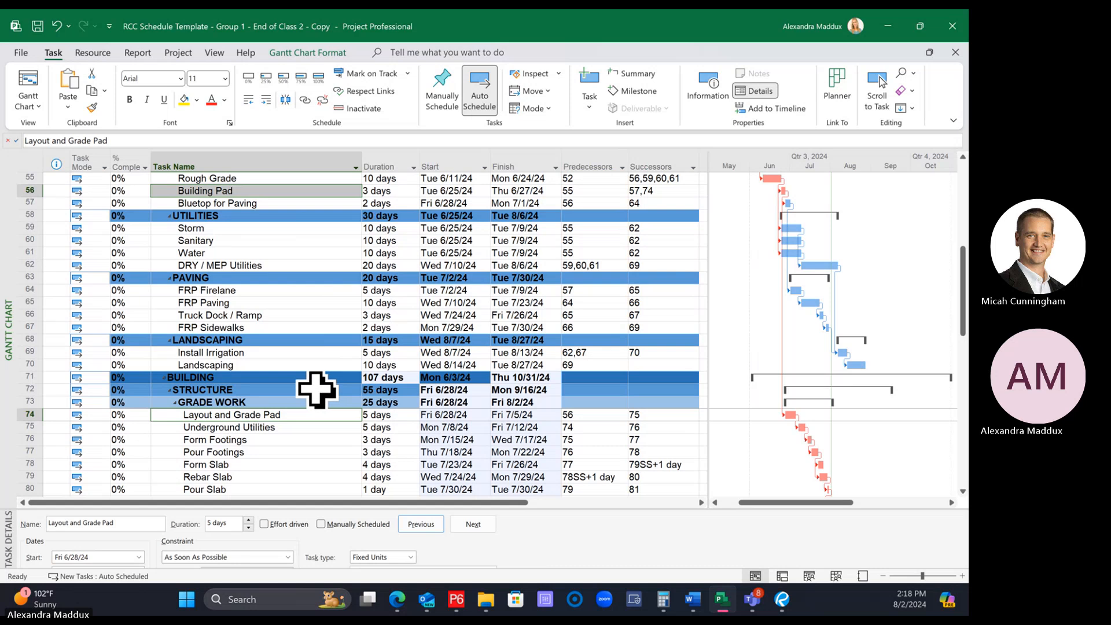
Examine how the link from Building Pad affects the dates and critical path from Rough Grade through GRADE WORK and EXTERIOR/SHELL
{"action": "scroll", "coordinate": [307, 384], "scroll_direction": "down", "scroll_amount": 1}
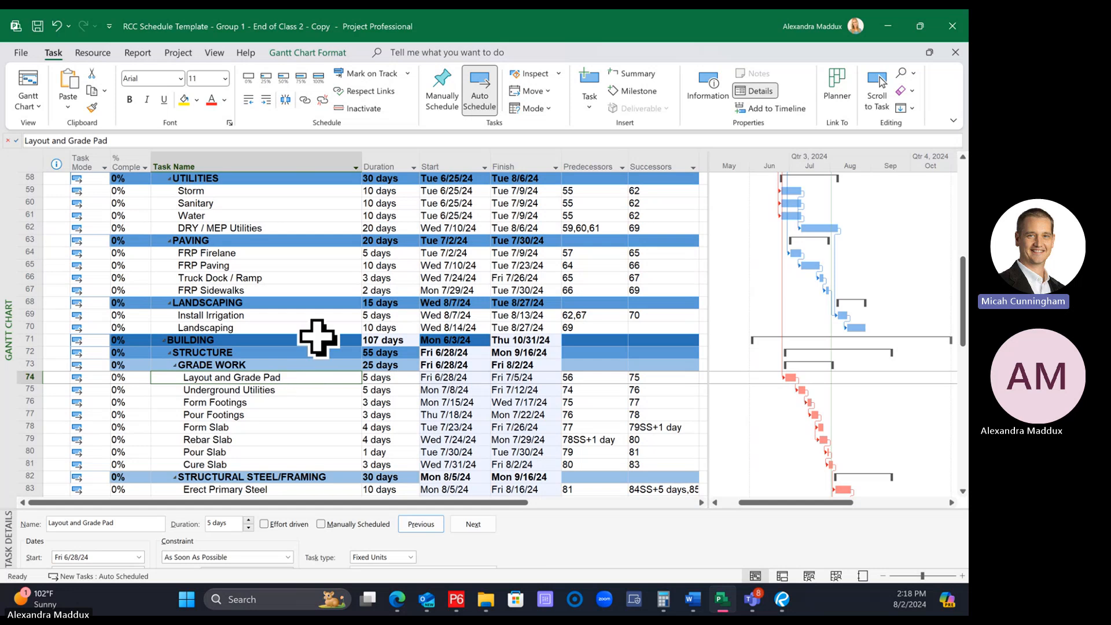
{"action": "left_click", "coordinate": [307, 387]}
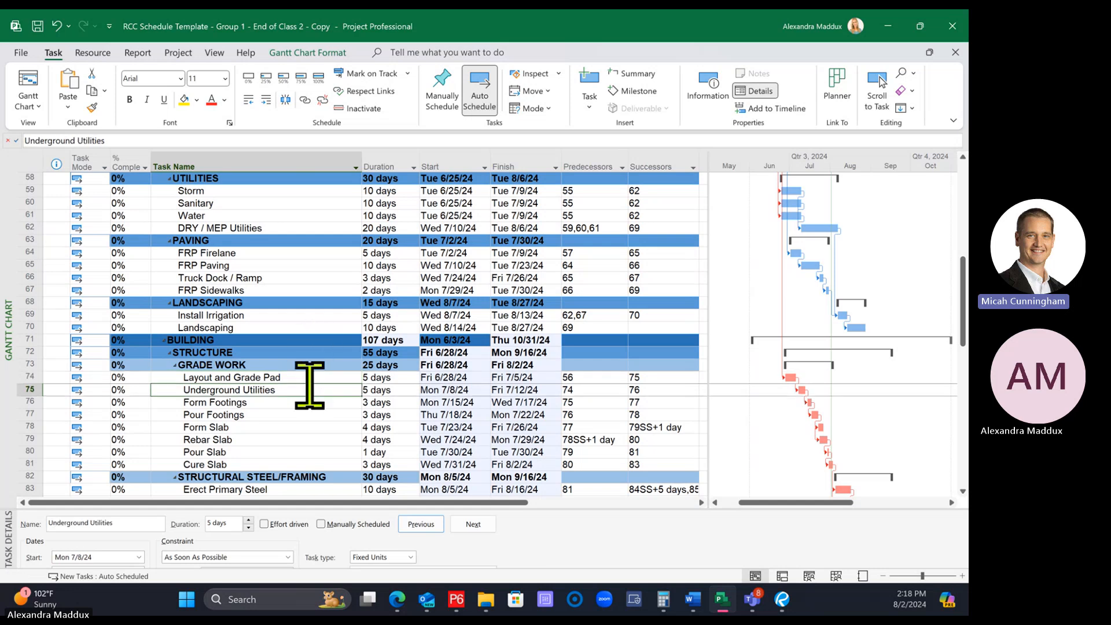
{"action": "left_click", "coordinate": [307, 380]}
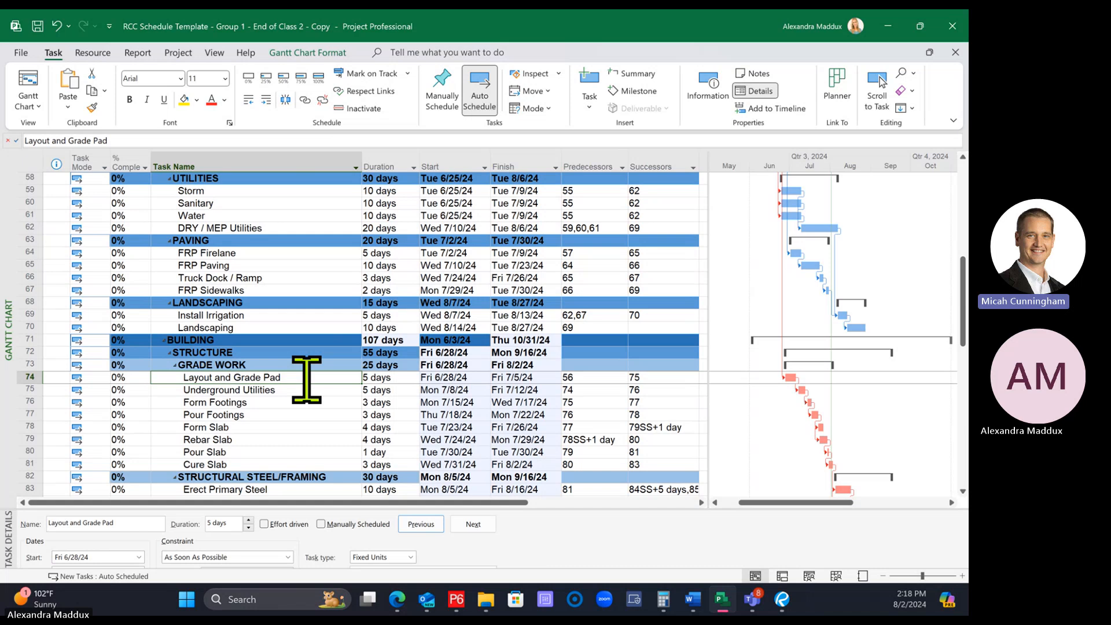
{"action": "scroll", "coordinate": [304, 391], "scroll_direction": "up", "scroll_amount": 4}
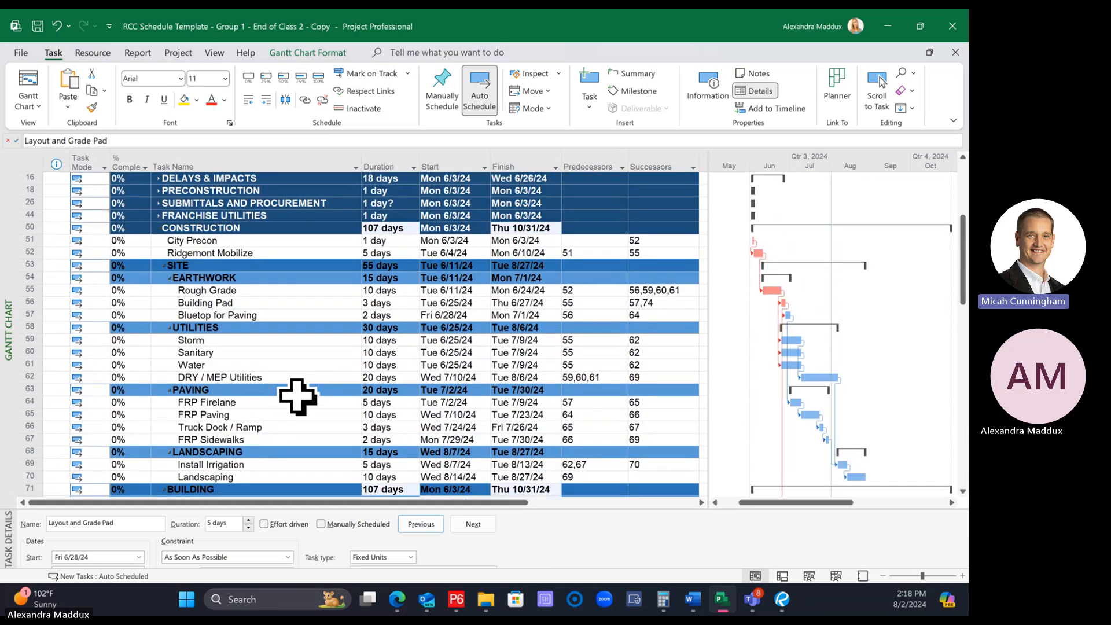
{"action": "left_click", "coordinate": [231, 290]}
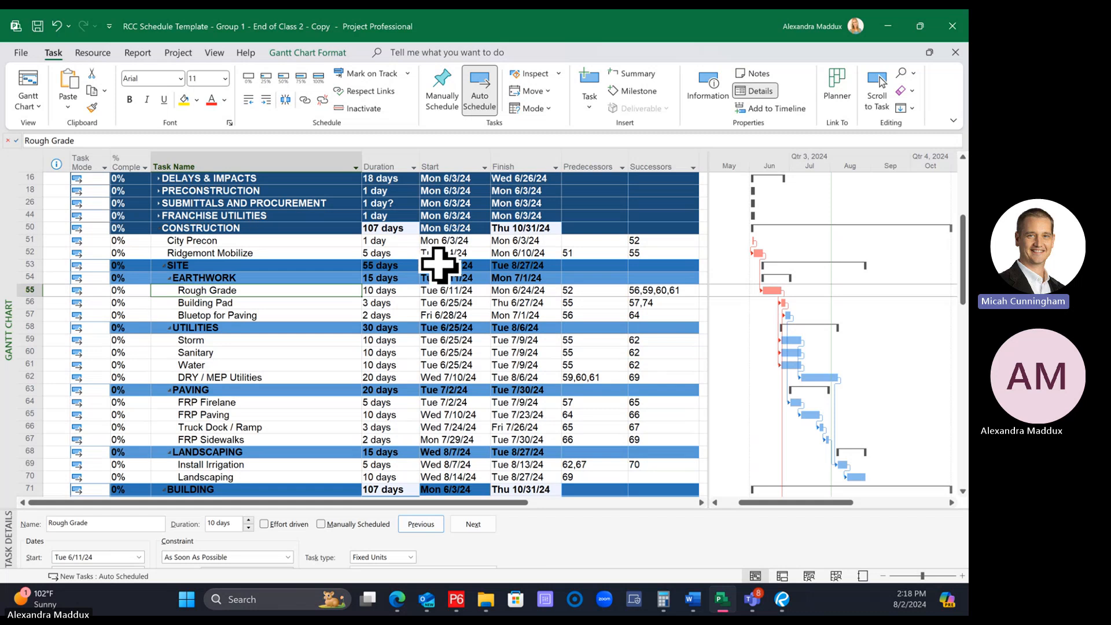
{"action": "scroll", "coordinate": [703, 326], "scroll_direction": "down", "scroll_amount": 3}
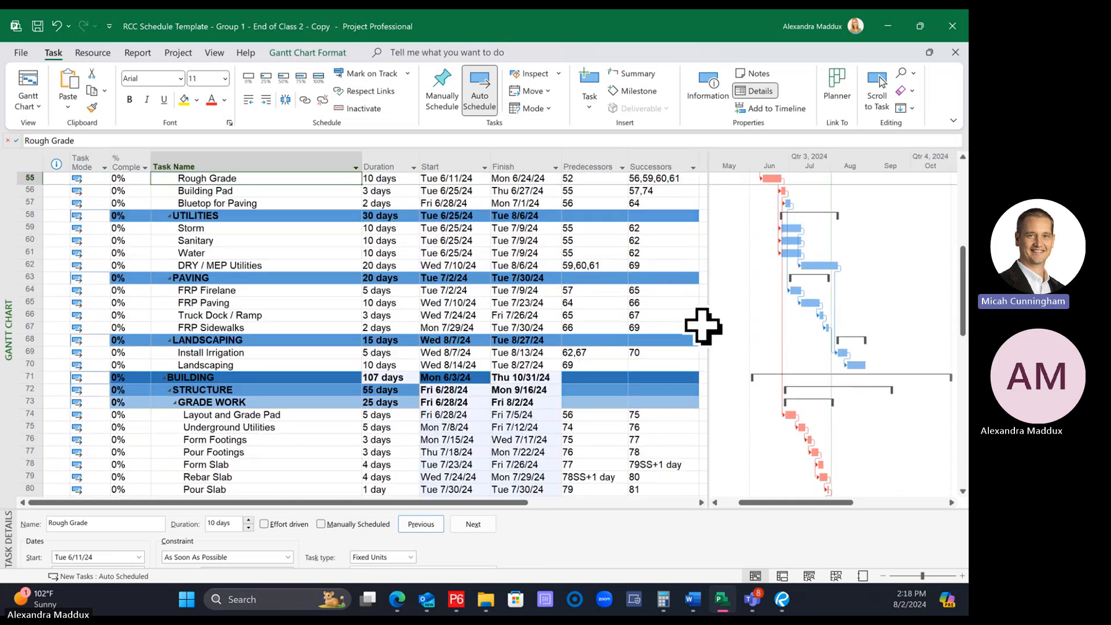
{"action": "scroll", "coordinate": [703, 326], "scroll_direction": "down", "scroll_amount": 3}
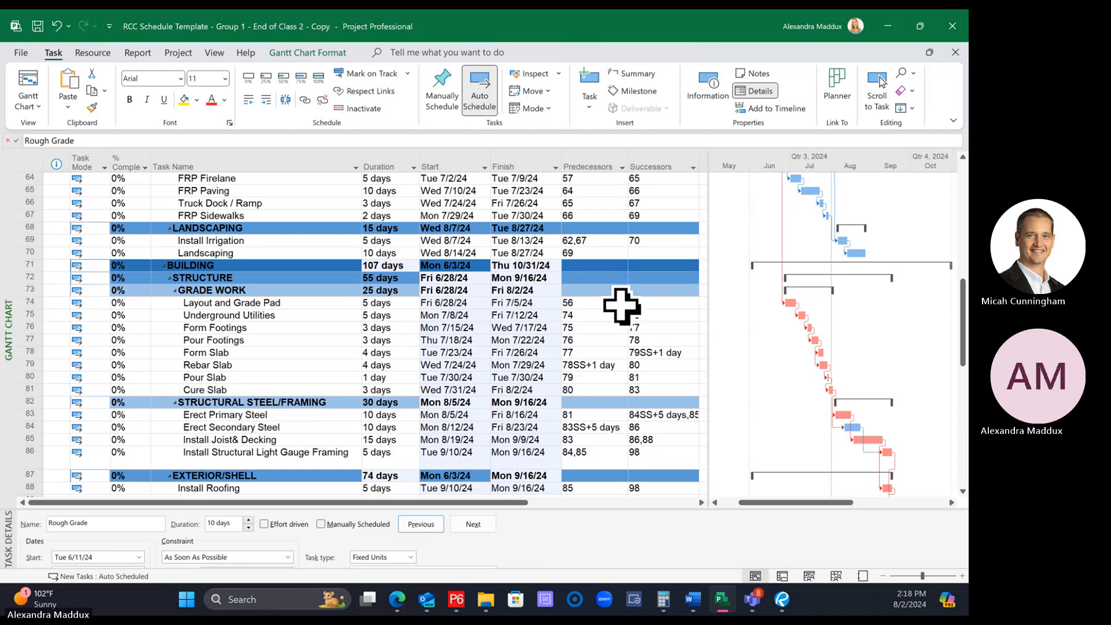
{"action": "scroll", "coordinate": [622, 306], "scroll_direction": "down", "scroll_amount": 3}
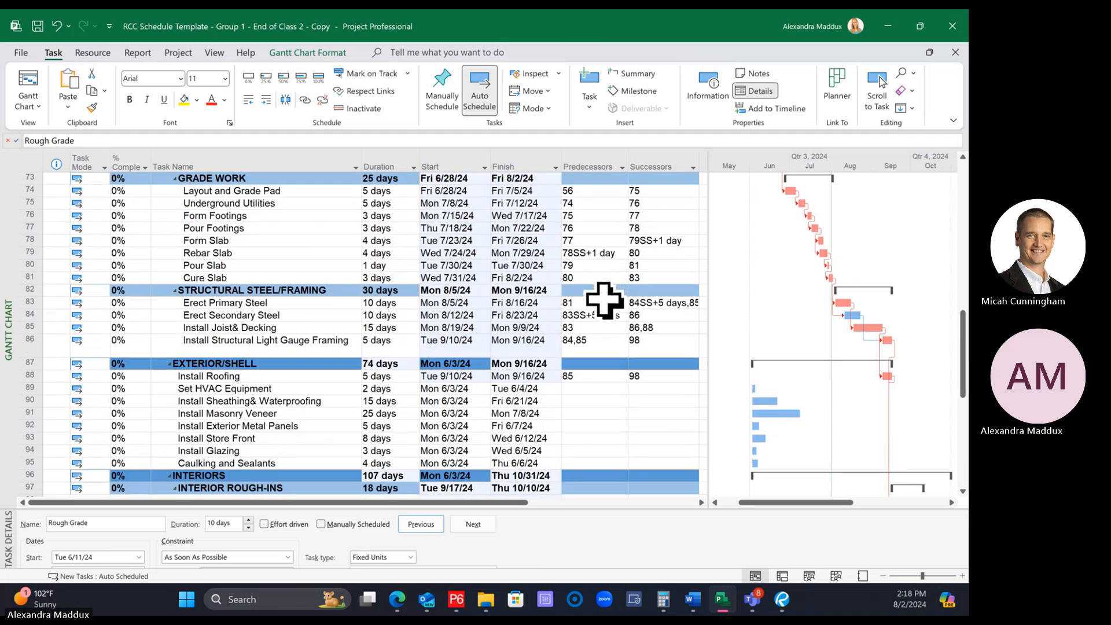
{"action": "scroll", "coordinate": [604, 299], "scroll_direction": "up", "scroll_amount": 5}
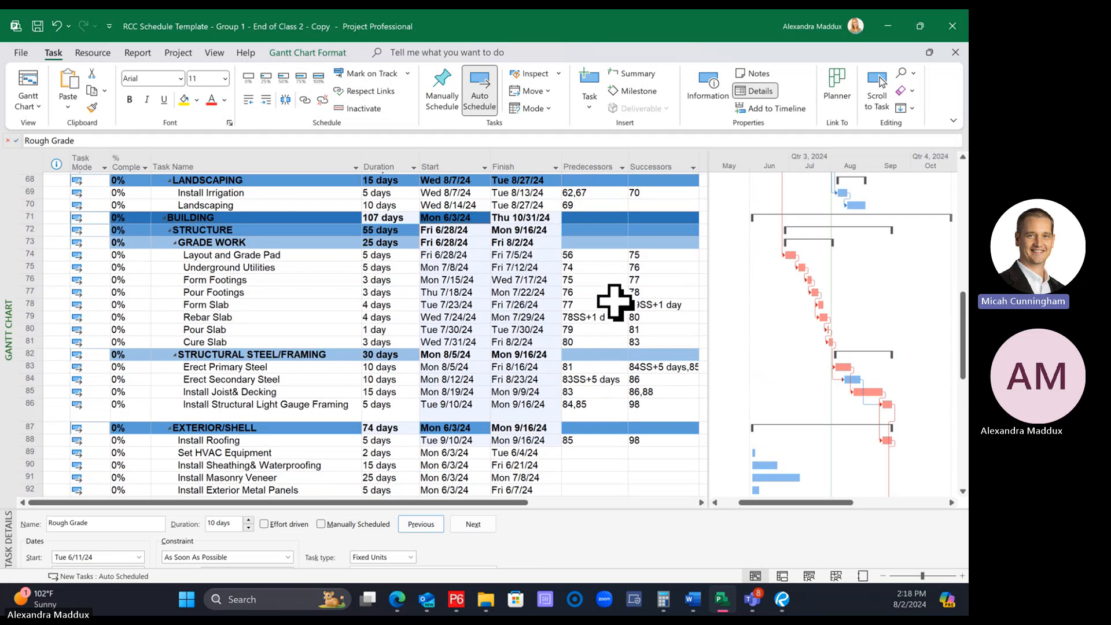
{"action": "scroll", "coordinate": [620, 298], "scroll_direction": "up", "scroll_amount": 3}
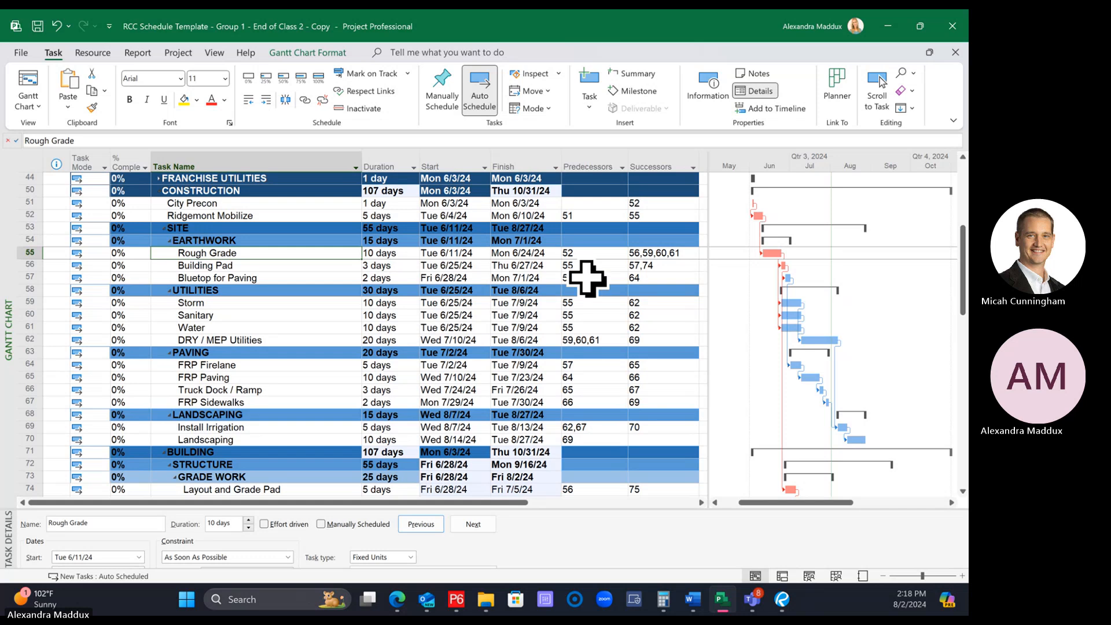
Examine how Ridgemont Mobilize and Rough Grade lead into Layout and Grade Pad under GRADE WORK, including that task's predecessor
{"action": "left_click", "coordinate": [316, 290]}
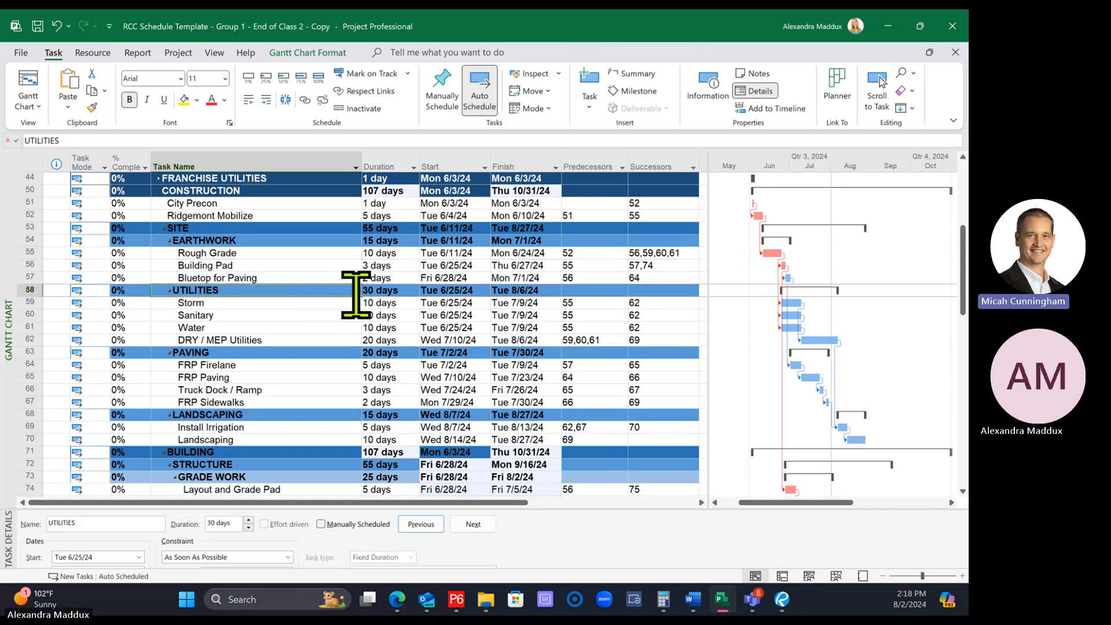
{"action": "left_click", "coordinate": [293, 216]}
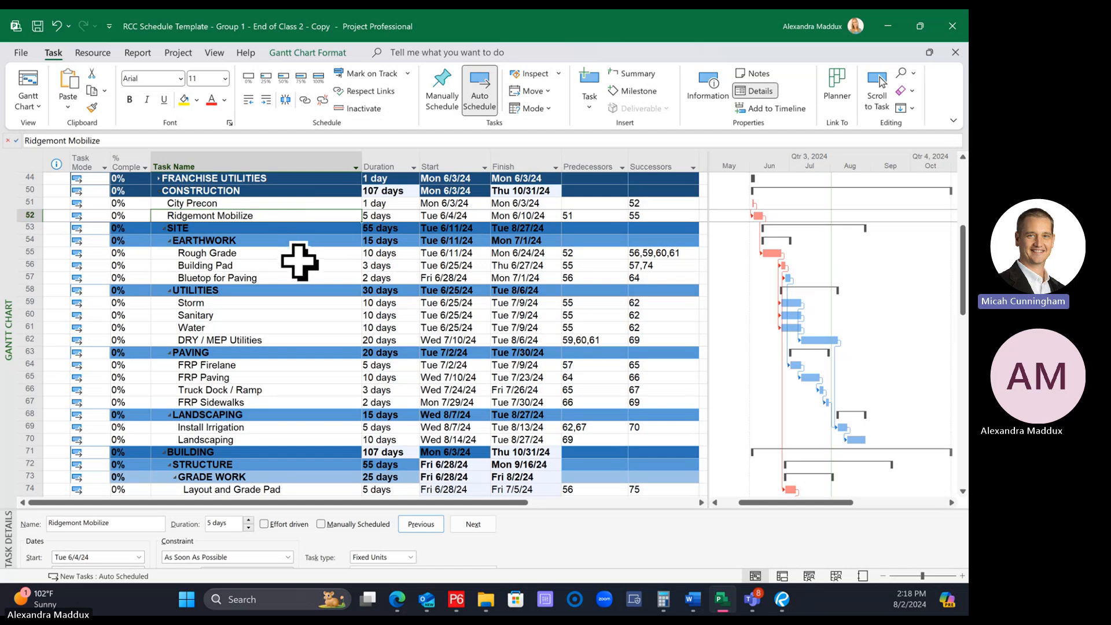
{"action": "left_click", "coordinate": [296, 255]}
{"action": "scroll", "coordinate": [304, 272], "scroll_direction": "down", "scroll_amount": 4}
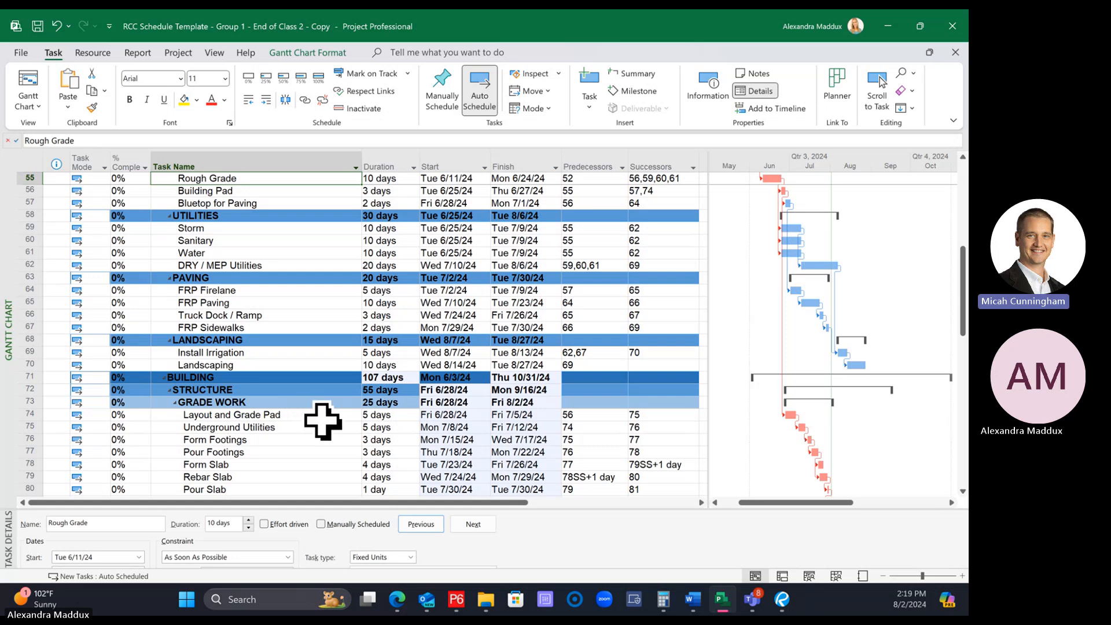
{"action": "left_click", "coordinate": [287, 417]}
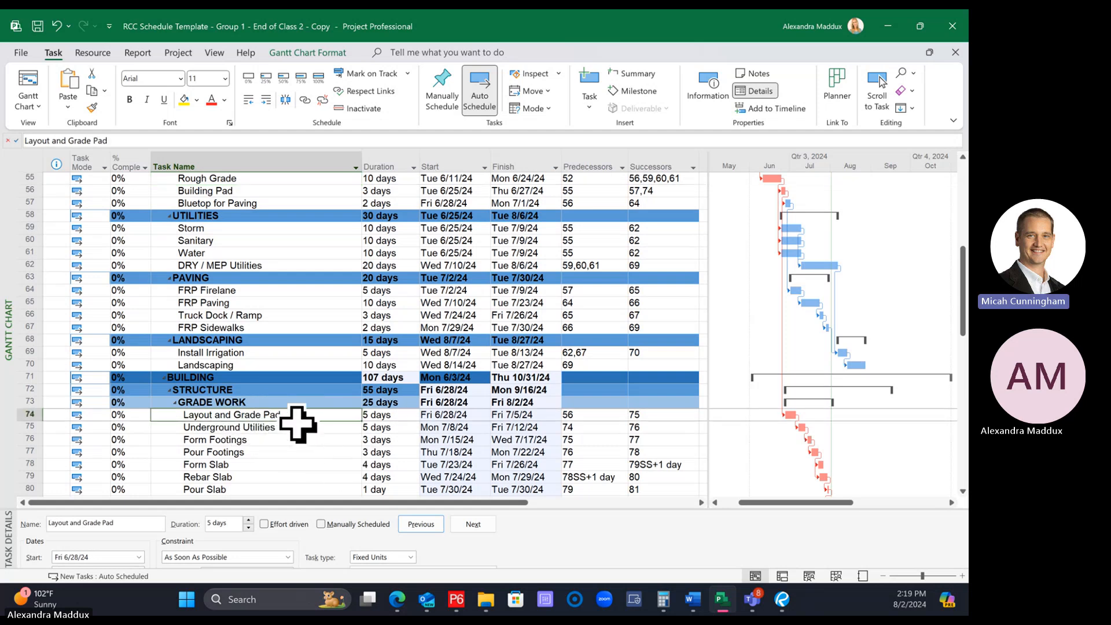
{"action": "left_click", "coordinate": [289, 179]}
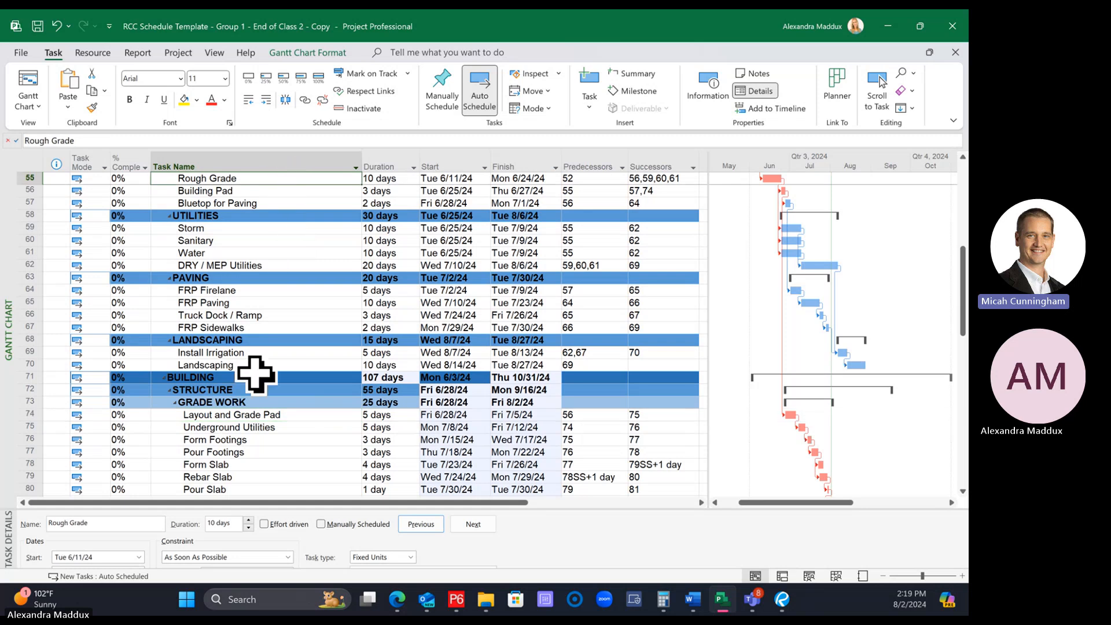
{"action": "left_click", "coordinate": [282, 415]}
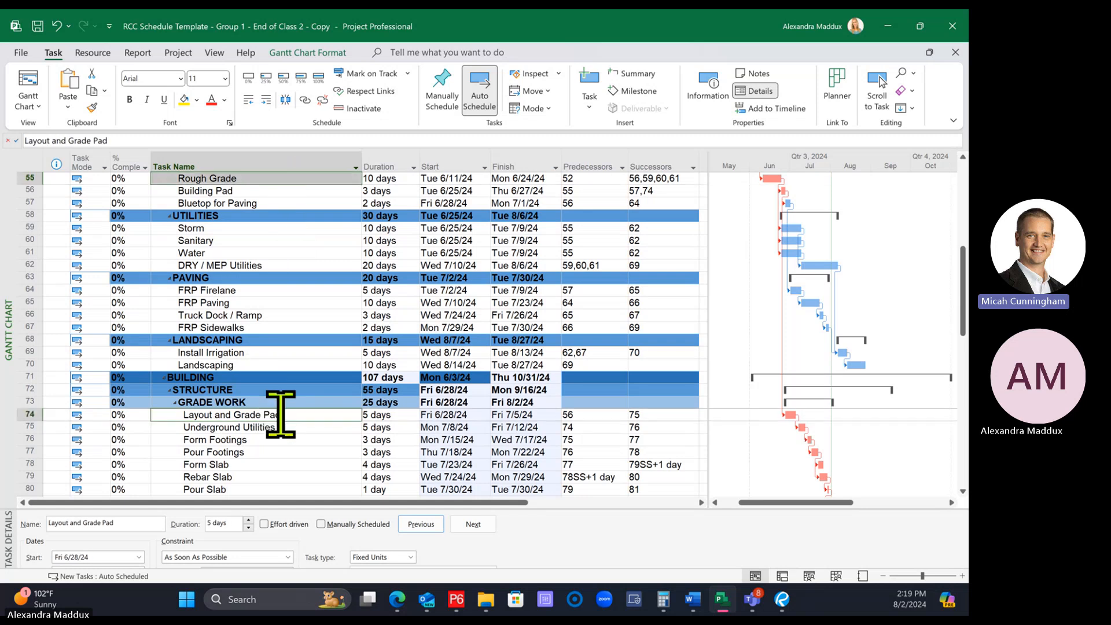
{"action": "left_click", "coordinate": [581, 415]}
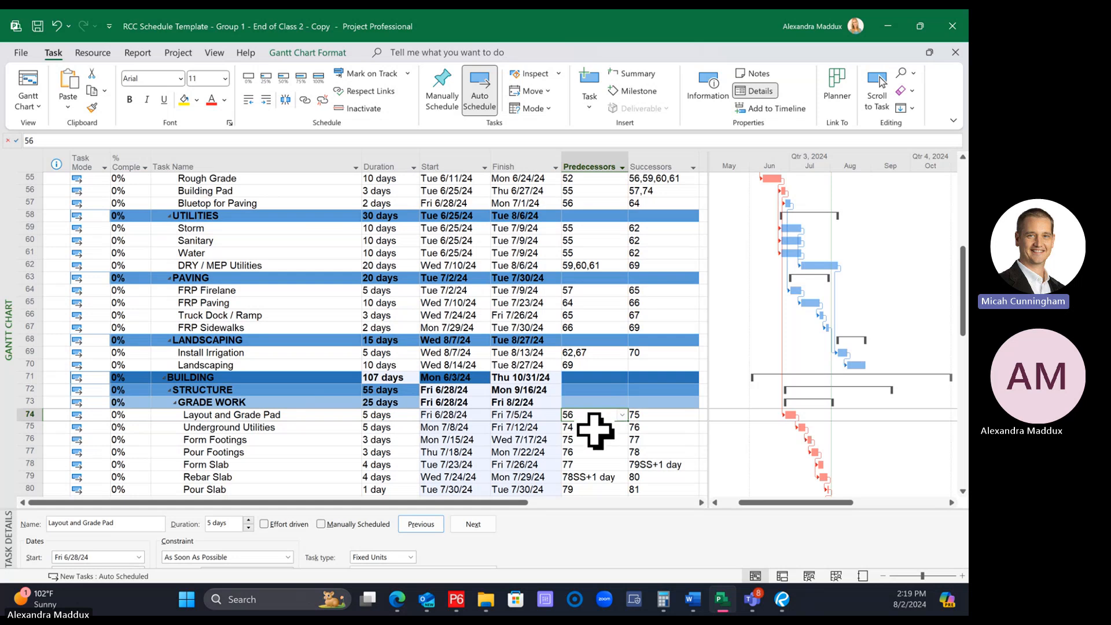
Trace the critical path in the Gantt chart from the EARTHWORK tasks through GRADE WORK and STRUCTURAL STEEL/FRAMING
{"action": "scroll", "coordinate": [605, 435], "scroll_direction": "up", "scroll_amount": 1}
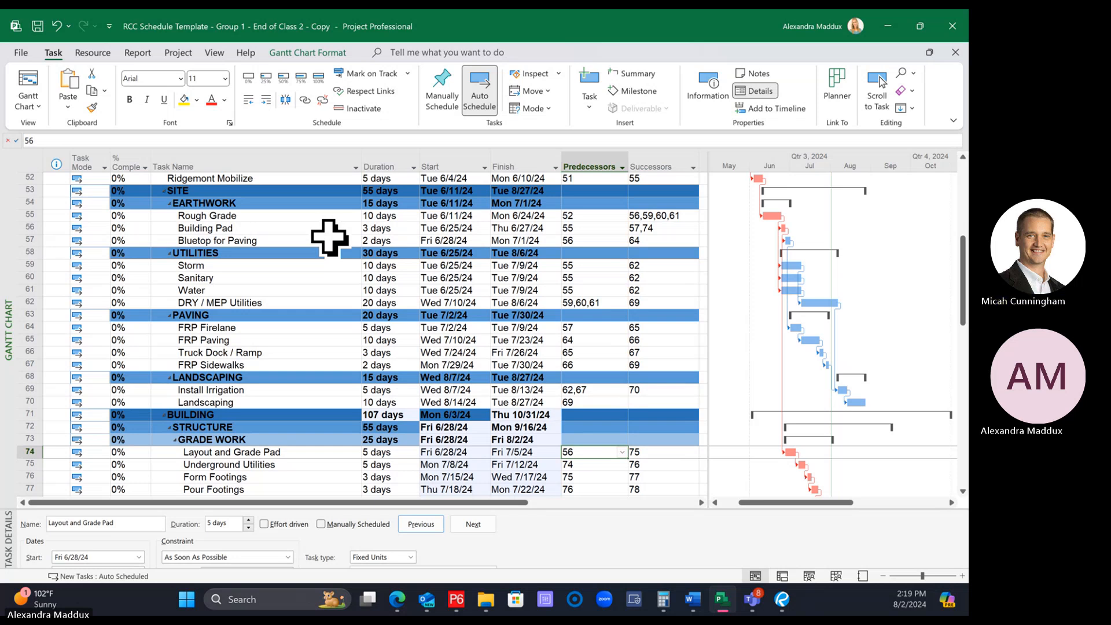
{"action": "scroll", "coordinate": [347, 278], "scroll_direction": "down", "scroll_amount": 3}
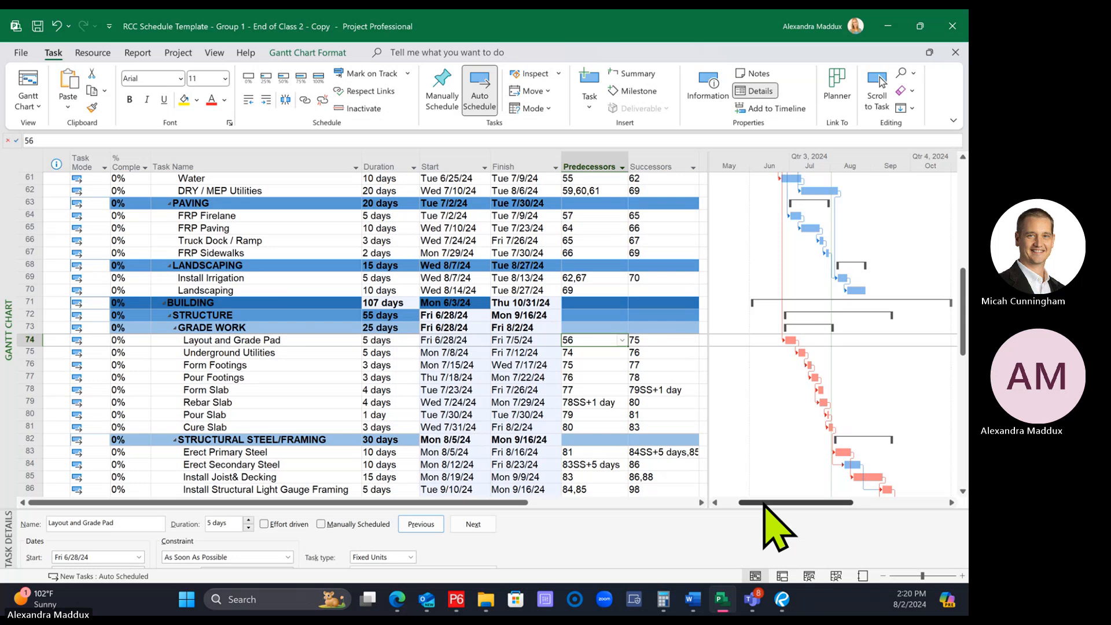
{"action": "scroll", "coordinate": [746, 446], "scroll_direction": "up", "scroll_amount": 2}
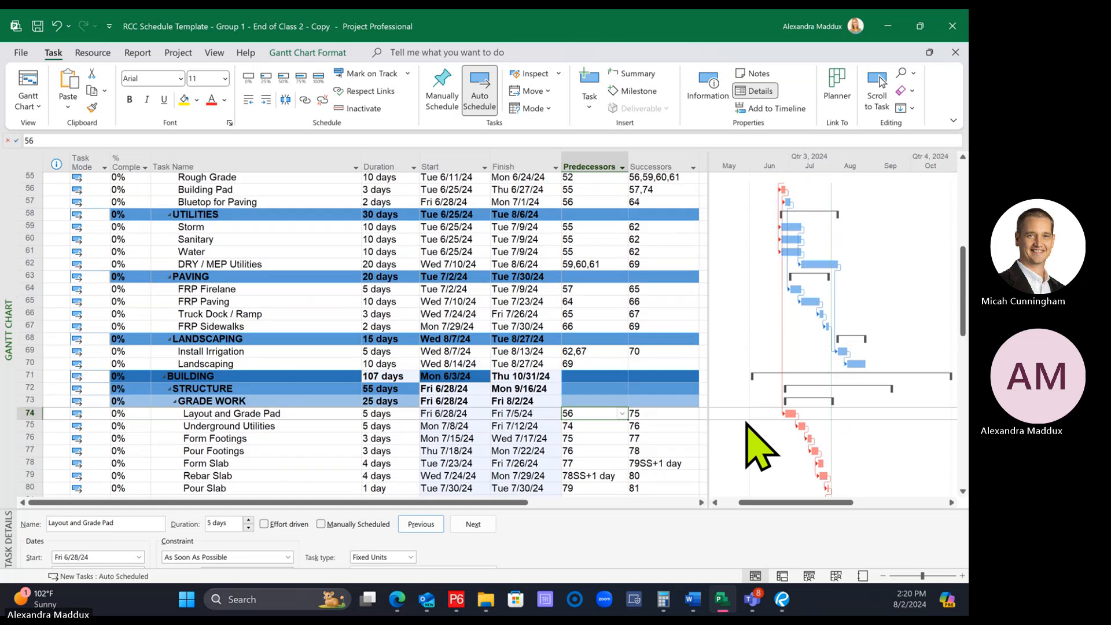
{"action": "scroll", "coordinate": [753, 450], "scroll_direction": "down", "scroll_amount": 3}
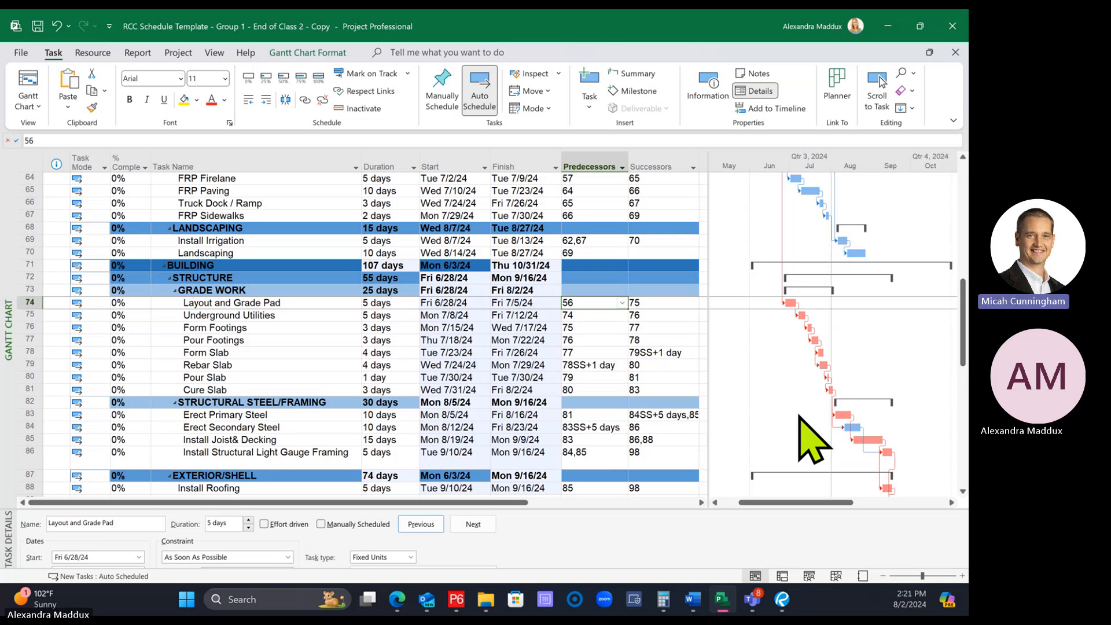
Review the Gantt bar style options for critical tasks, slack and late tasks alongside the BUILDING section's GRADE WORK tasks
{"action": "left_click", "coordinate": [283, 49]}
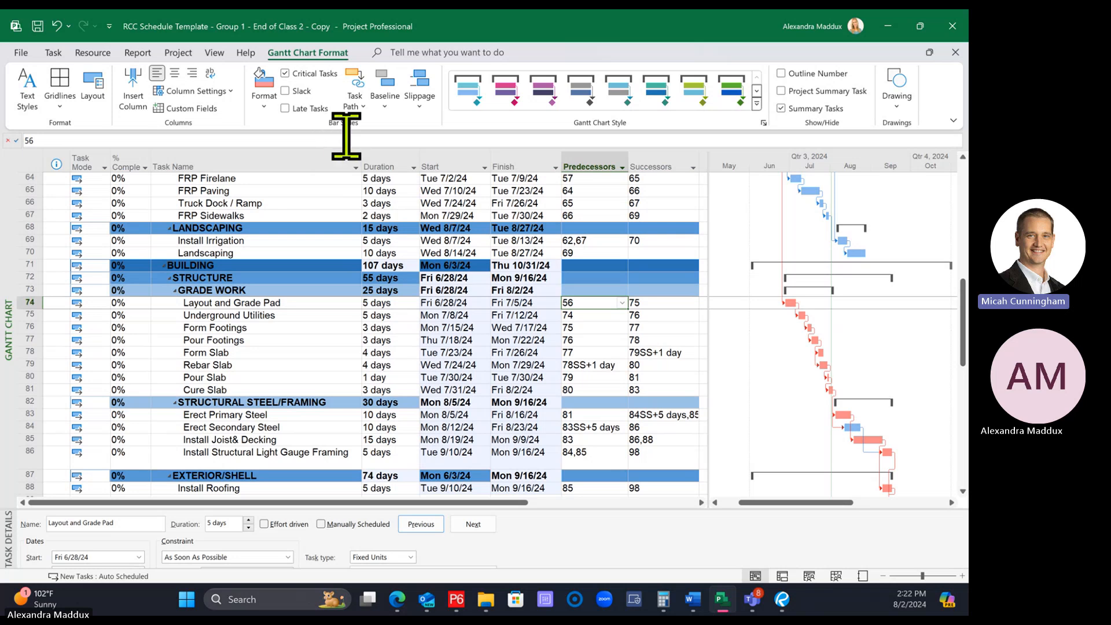
{"action": "left_click", "coordinate": [302, 267]}
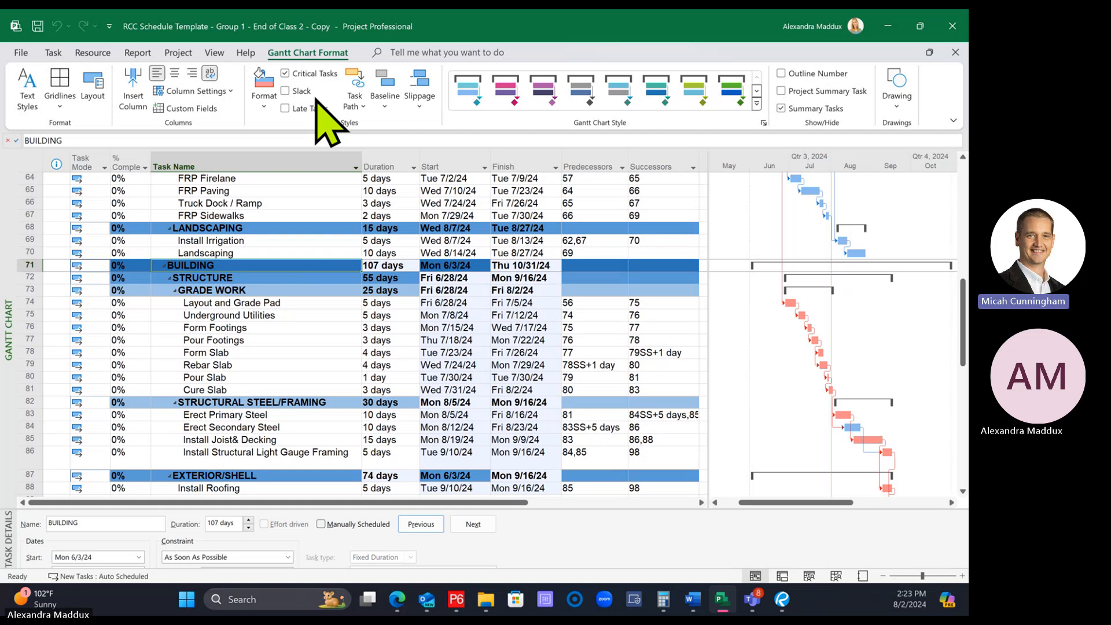
{"action": "left_click", "coordinate": [288, 351]}
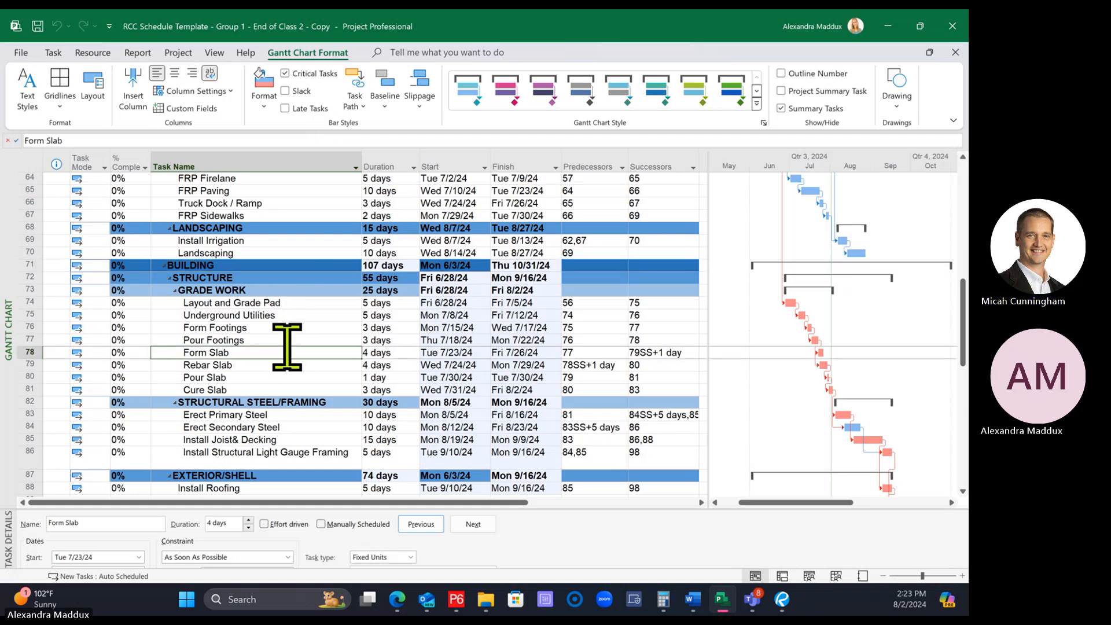
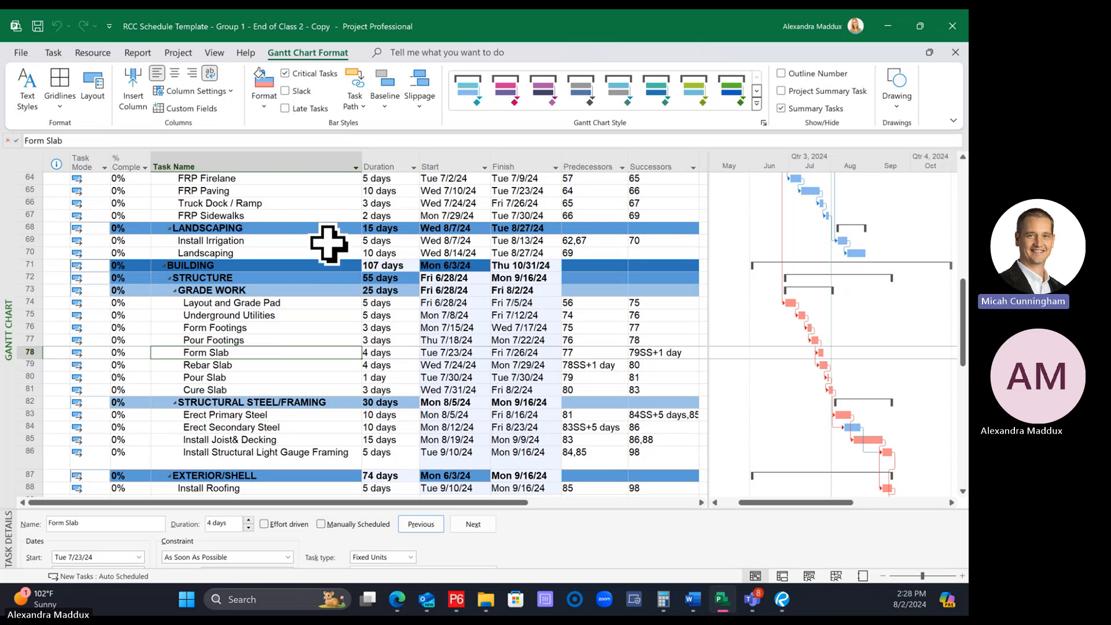
Review the BUILDING tasks from STRUCTURE through EXTERIOR/SHELL, INTERIORS and CLOSEOUTS, as well as PROJECT MILESTONES at the schedule's start
{"action": "left_click", "coordinate": [317, 226]}
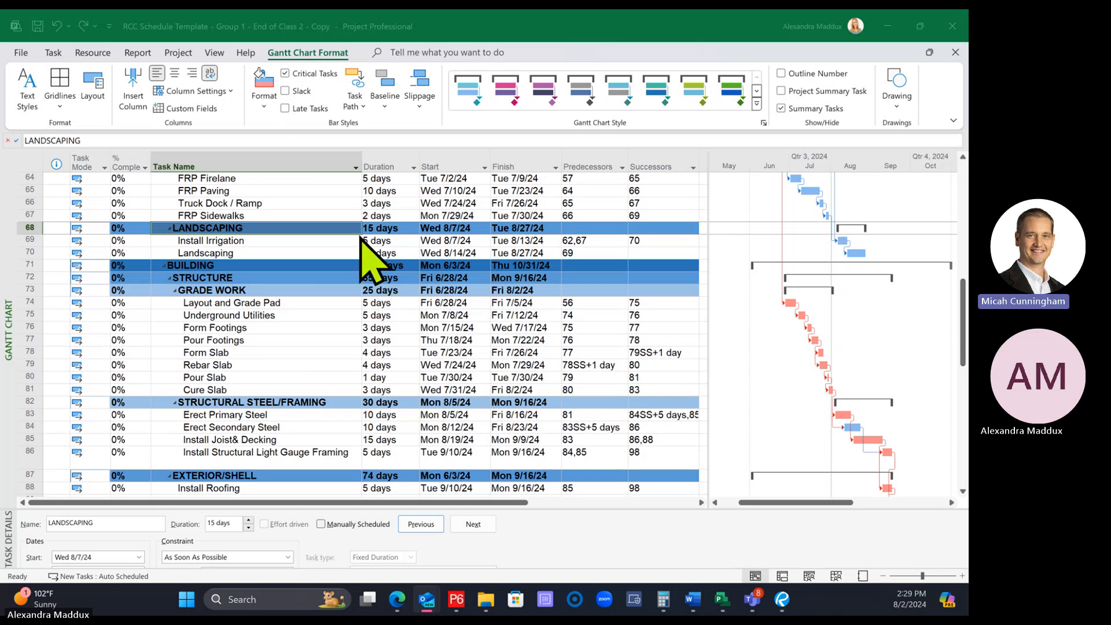
{"action": "left_click", "coordinate": [331, 278]}
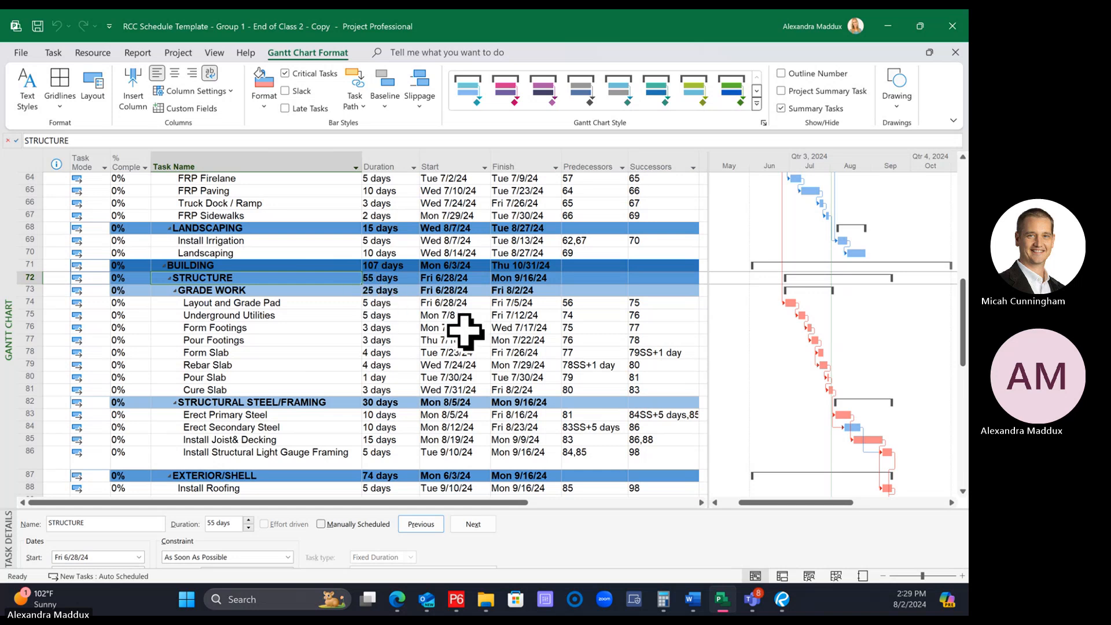
{"action": "scroll", "coordinate": [464, 331], "scroll_direction": "down", "scroll_amount": 8}
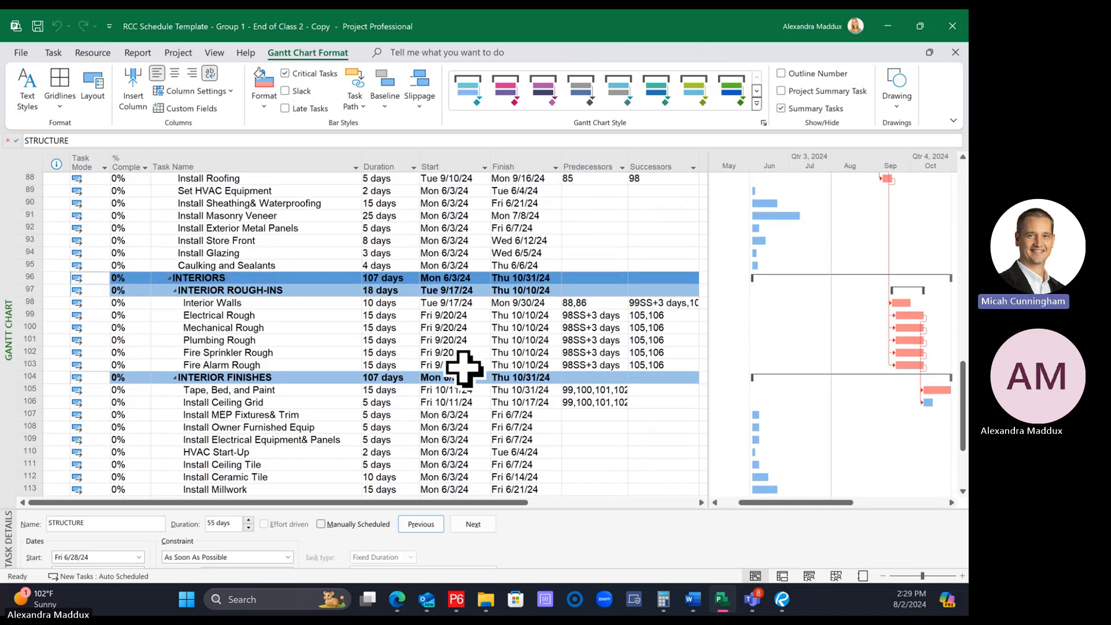
{"action": "scroll", "coordinate": [465, 367], "scroll_direction": "down", "scroll_amount": 5}
{"action": "scroll", "coordinate": [449, 389], "scroll_direction": "up", "scroll_amount": 2}
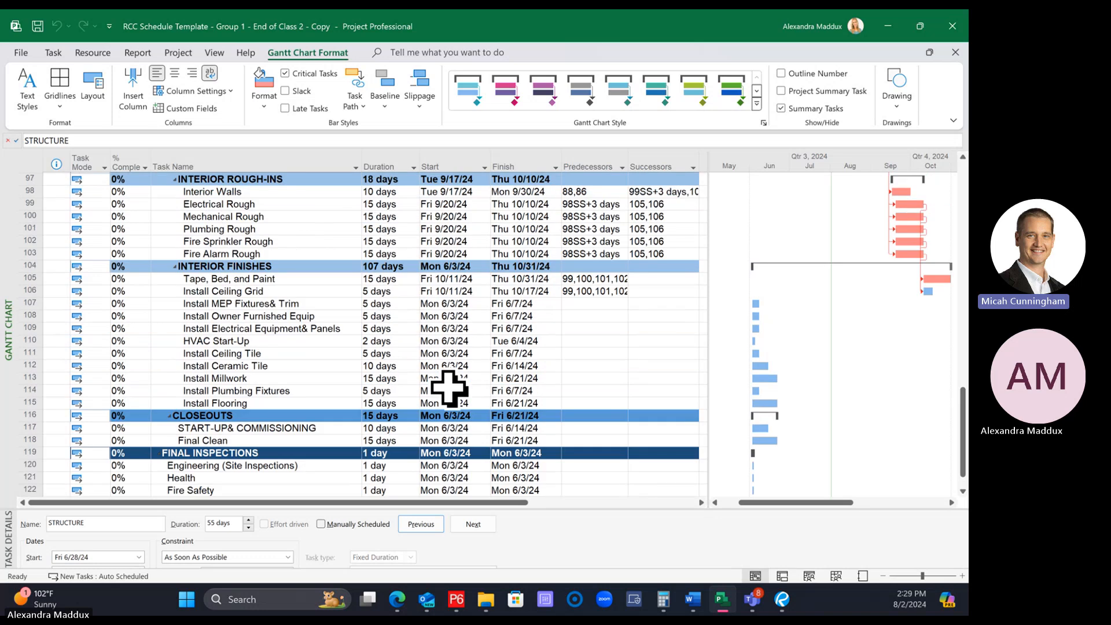
{"action": "scroll", "coordinate": [449, 388], "scroll_direction": "up", "scroll_amount": 3}
{"action": "scroll", "coordinate": [505, 415], "scroll_direction": "up", "scroll_amount": 18}
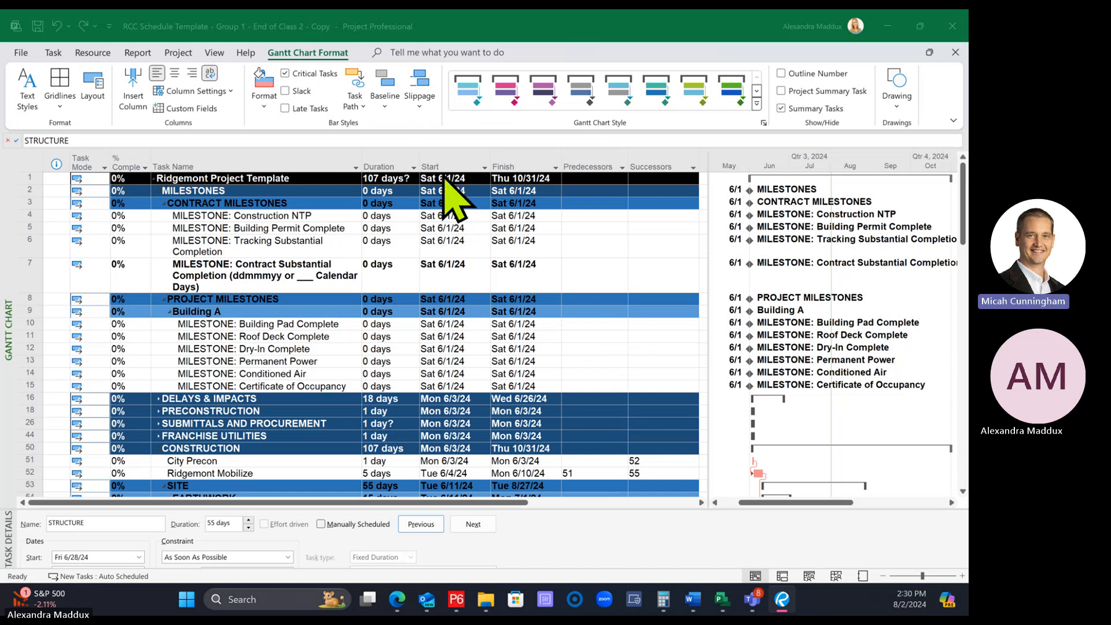
{"action": "left_click", "coordinate": [300, 298]}
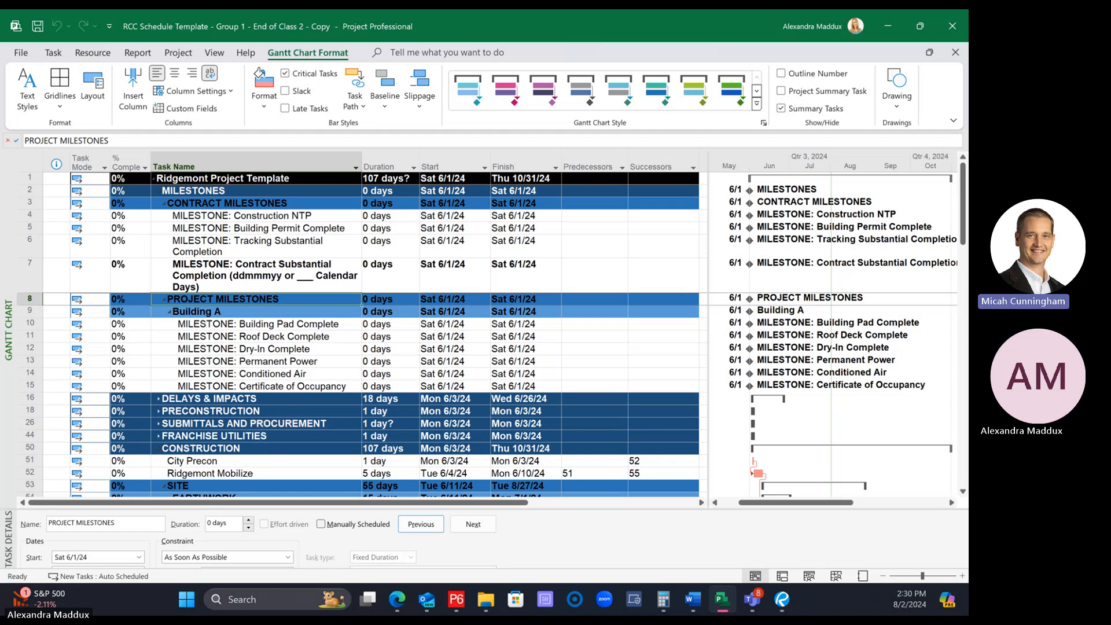
Collapse the whole schedule to outline Level 1 so only the Ridgemont Project Template summary row is shown
{"action": "left_click", "coordinate": [216, 52]}
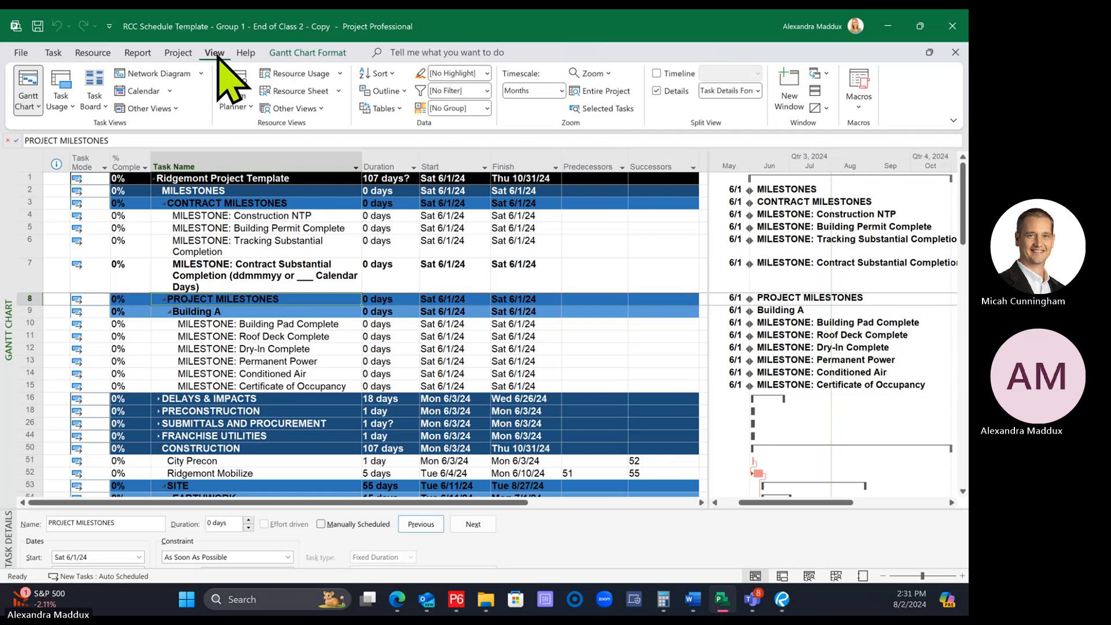
{"action": "left_click", "coordinate": [384, 92]}
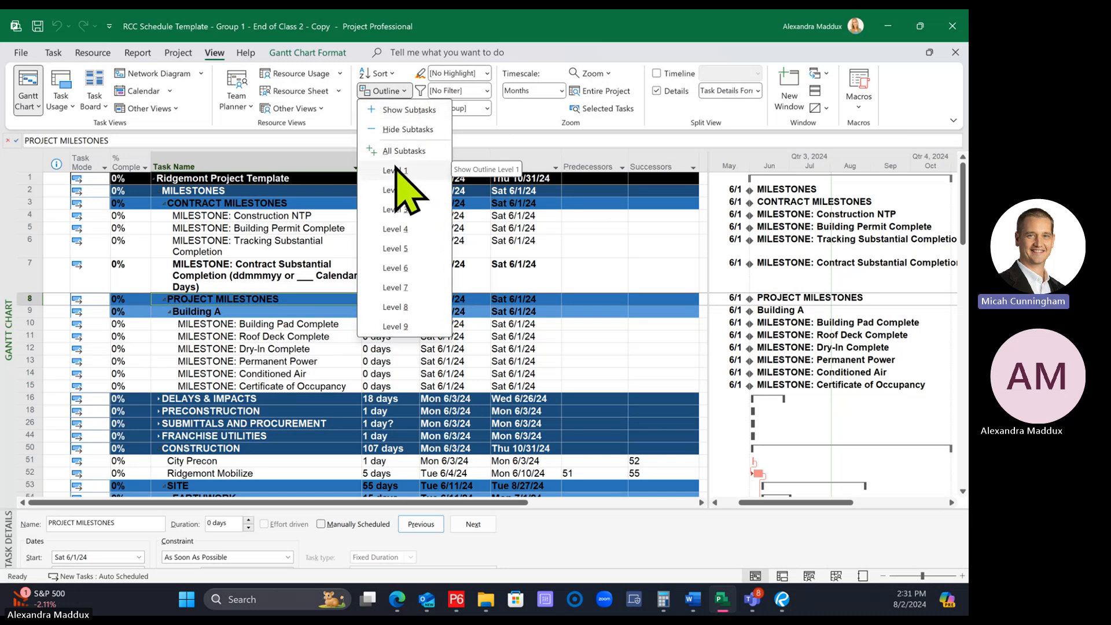
{"action": "left_click", "coordinate": [394, 94]}
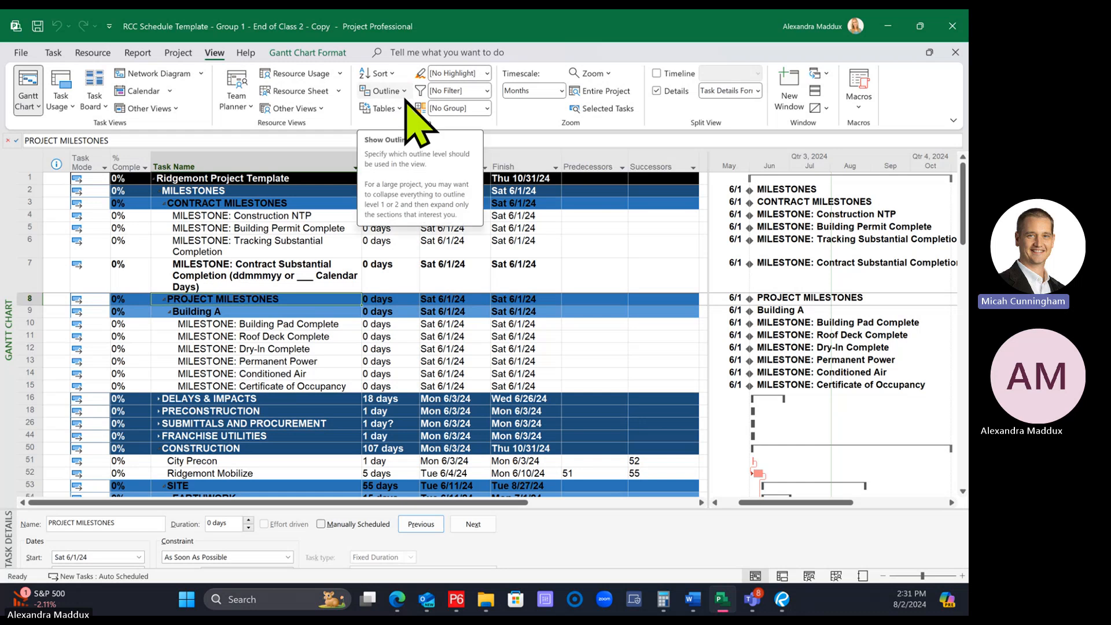
{"action": "left_click", "coordinate": [379, 74]}
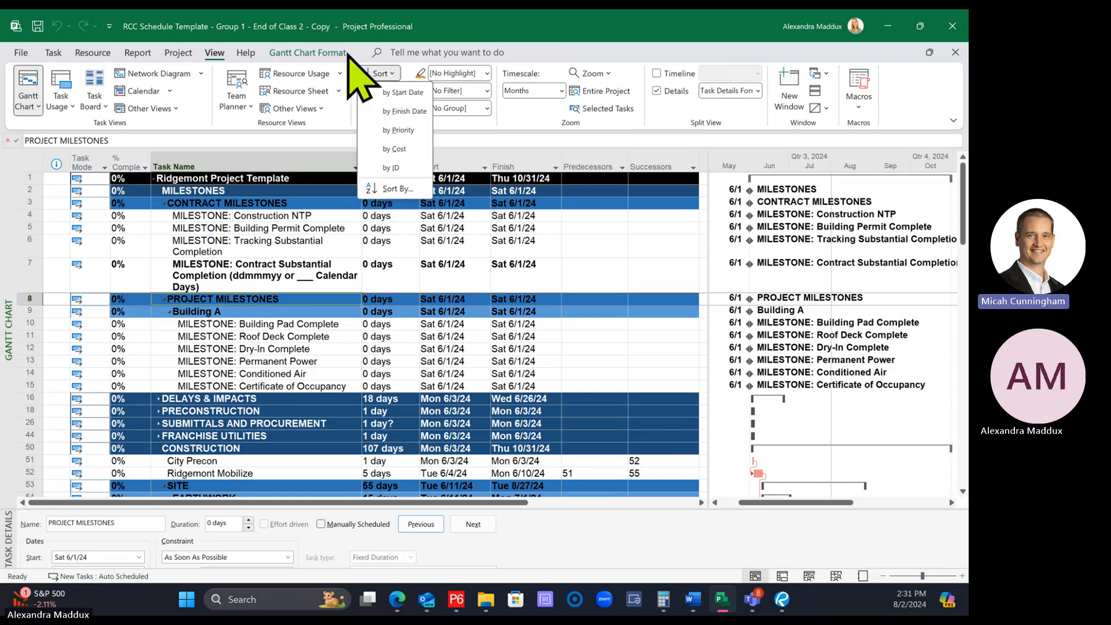
{"action": "left_click", "coordinate": [411, 63]}
{"action": "left_click", "coordinate": [393, 93]}
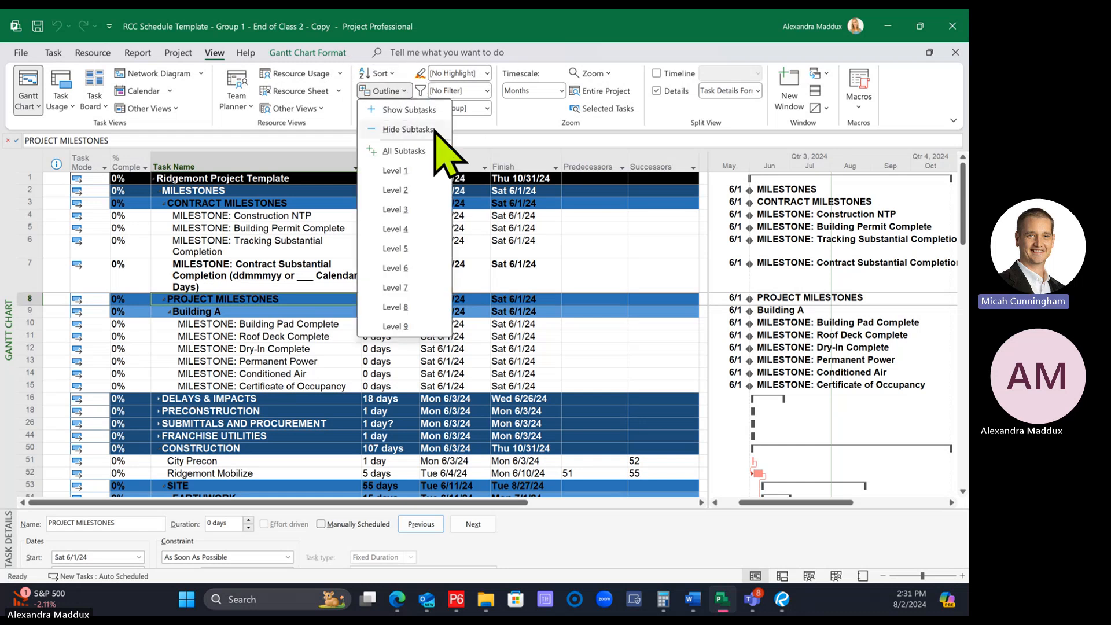
{"action": "left_click", "coordinate": [403, 171]}
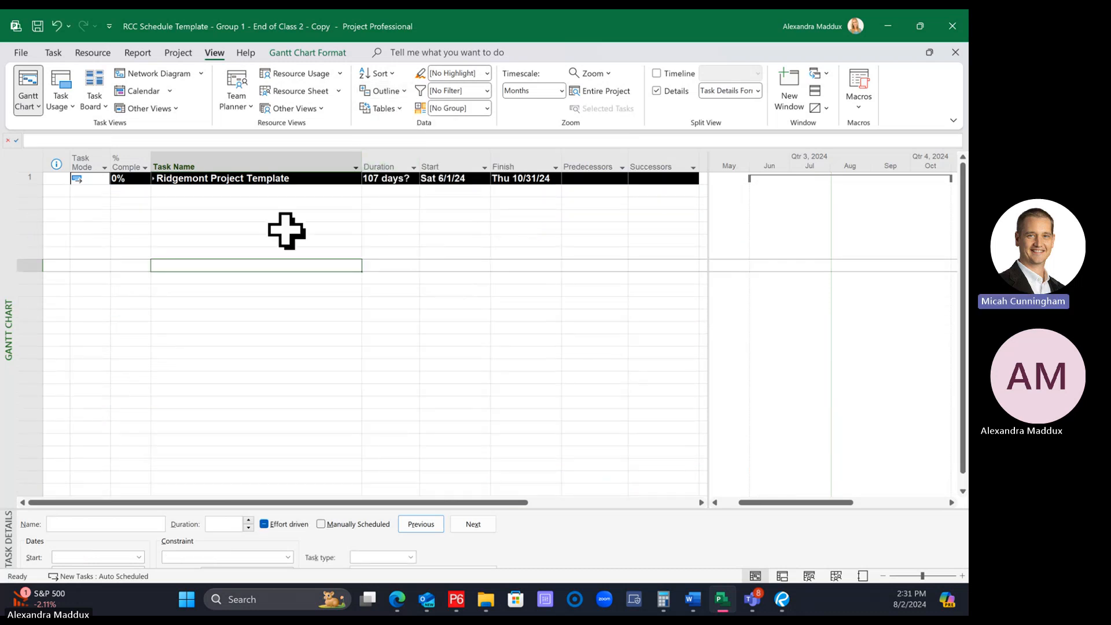
{"action": "left_click", "coordinate": [280, 179]}
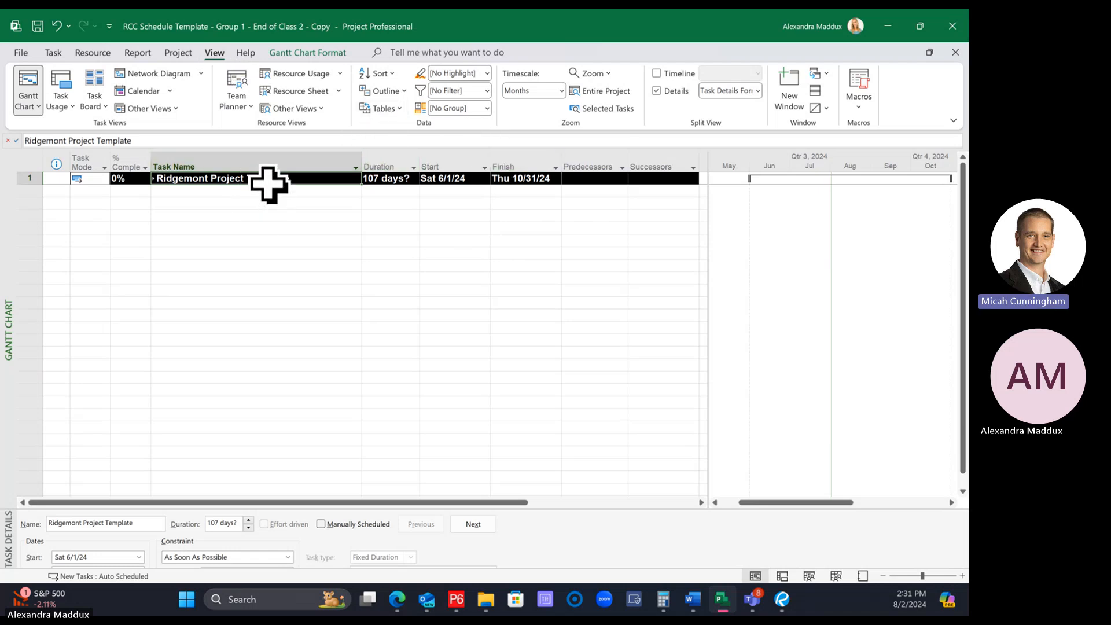
{"action": "left_click", "coordinate": [313, 157]}
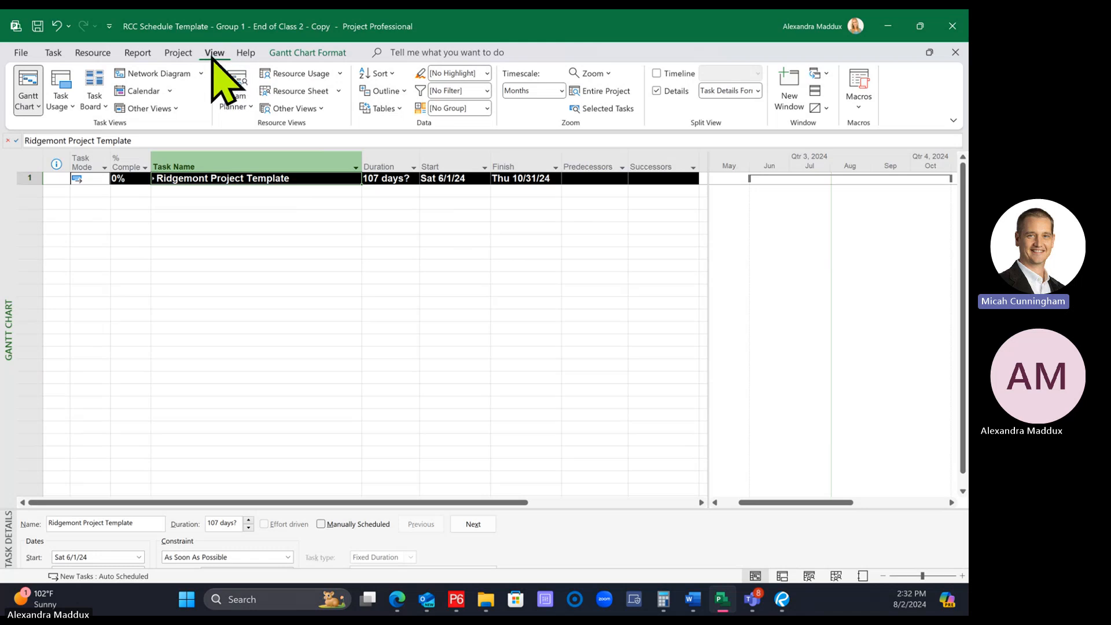
{"action": "left_click", "coordinate": [386, 92]}
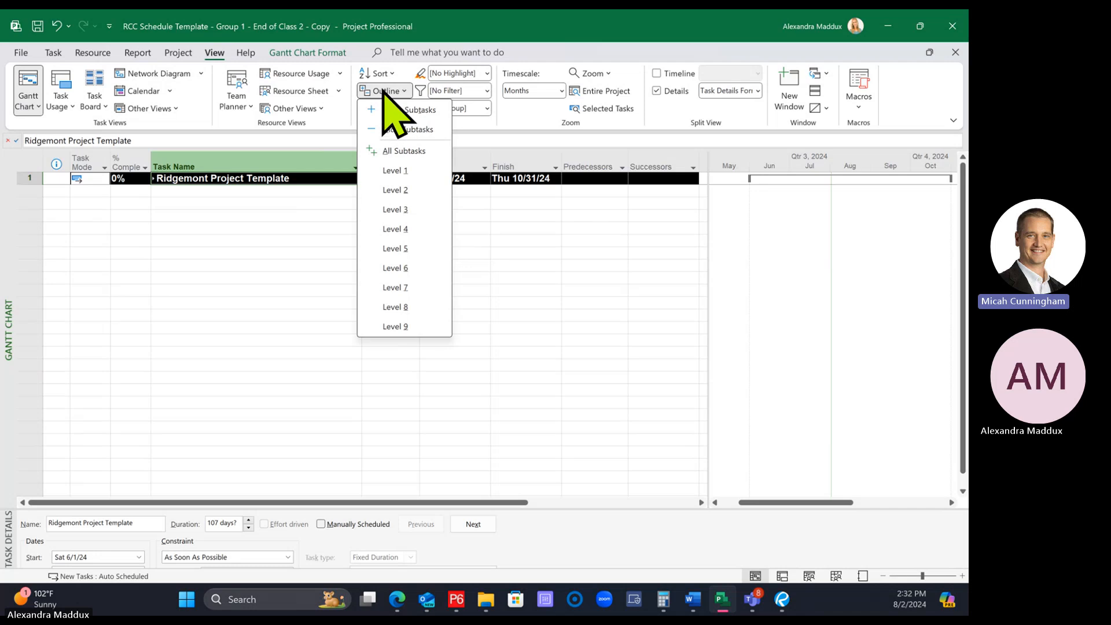
{"action": "left_click", "coordinate": [403, 171]}
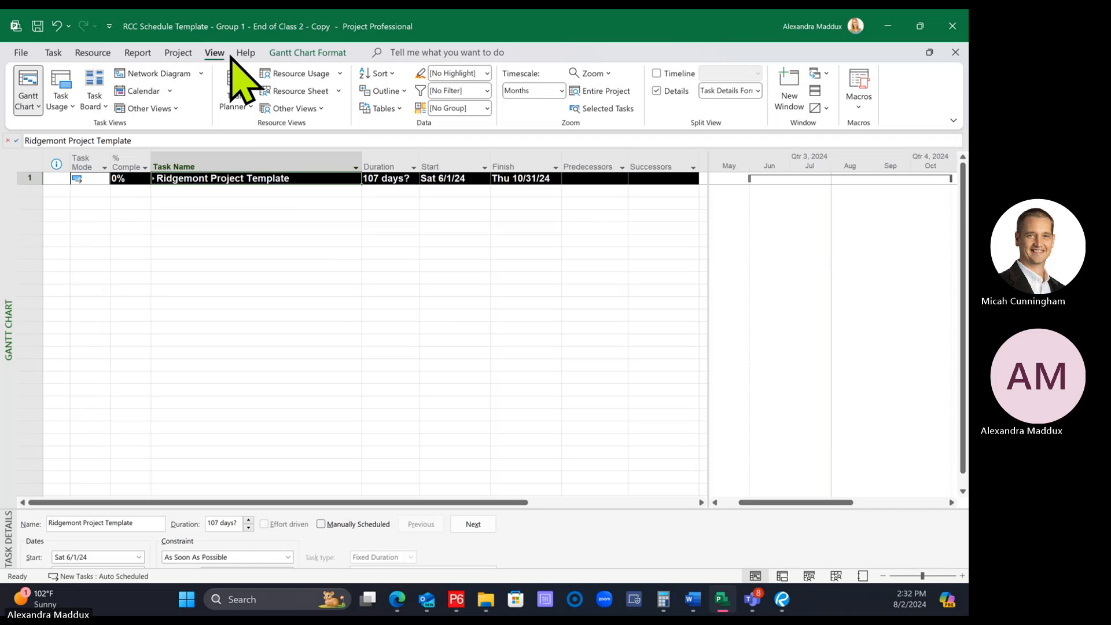
Compare the schedule at outline Level 2 and Level 1, ending with Level 2 displayed
{"action": "left_click", "coordinate": [382, 91]}
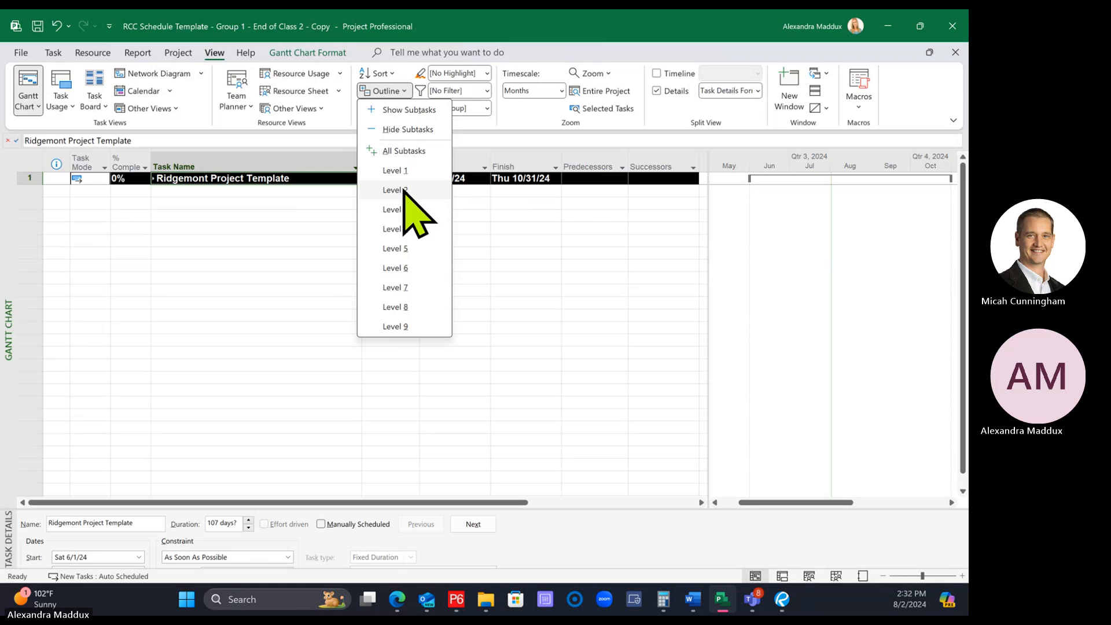
{"action": "left_click", "coordinate": [404, 191]}
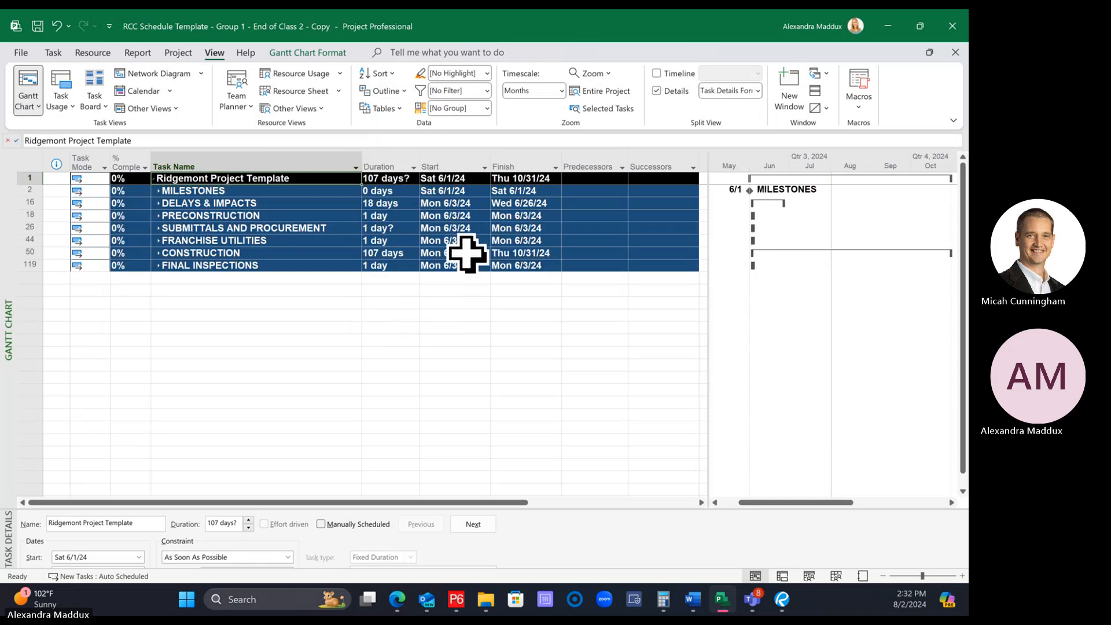
{"action": "left_click", "coordinate": [382, 92]}
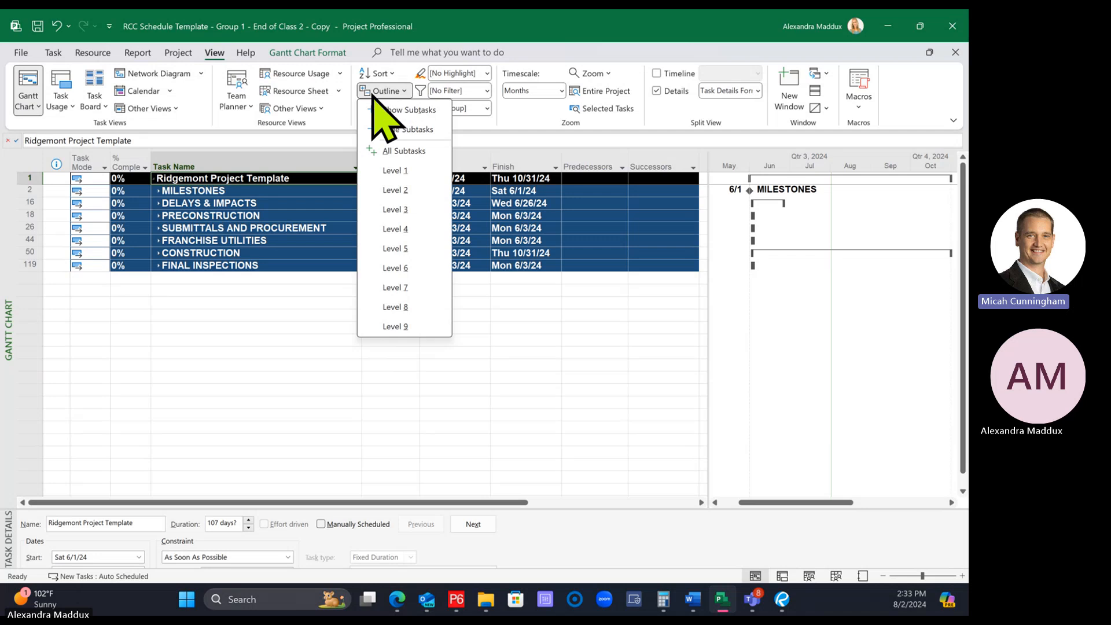
{"action": "left_click", "coordinate": [396, 172]}
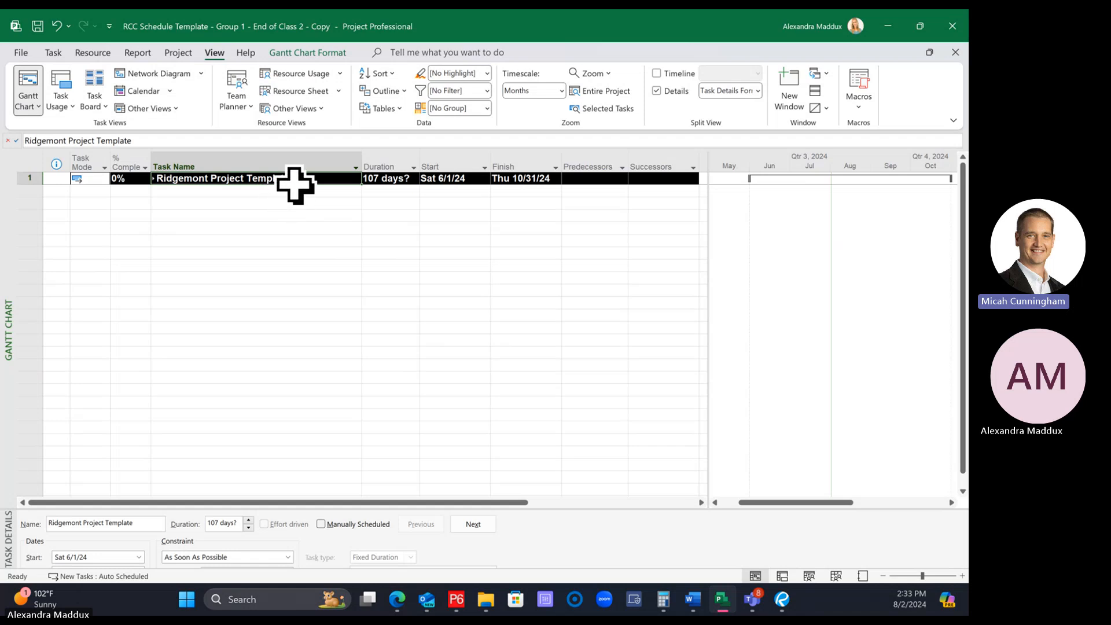
{"action": "left_click", "coordinate": [383, 94]}
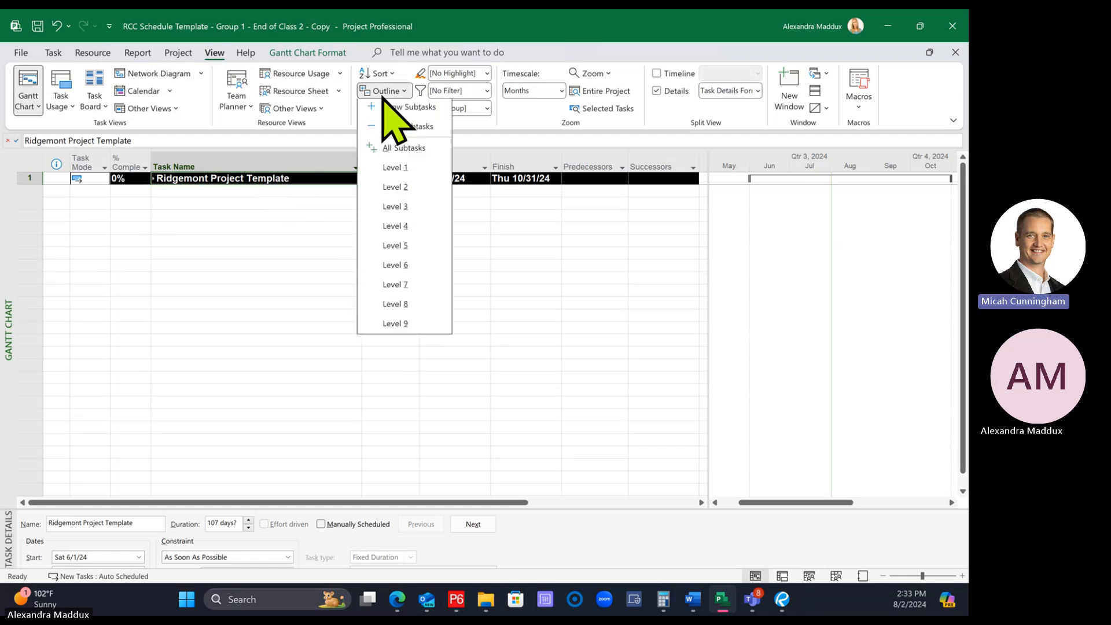
{"action": "left_click", "coordinate": [399, 190]}
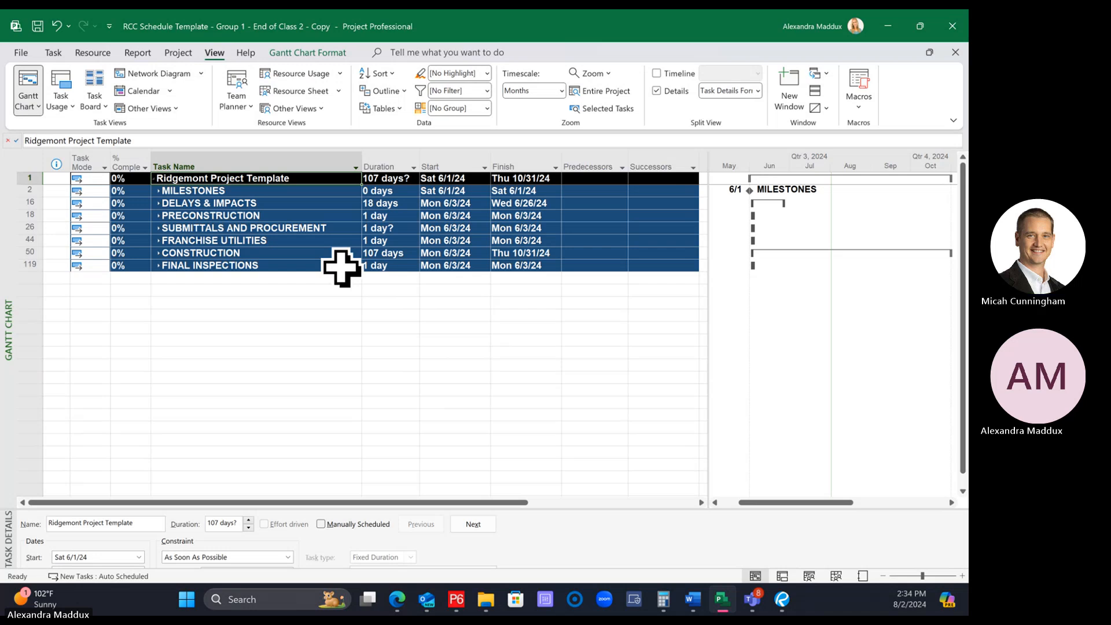
Expand the whole schedule to outline Level 3
{"action": "left_click", "coordinate": [261, 241]}
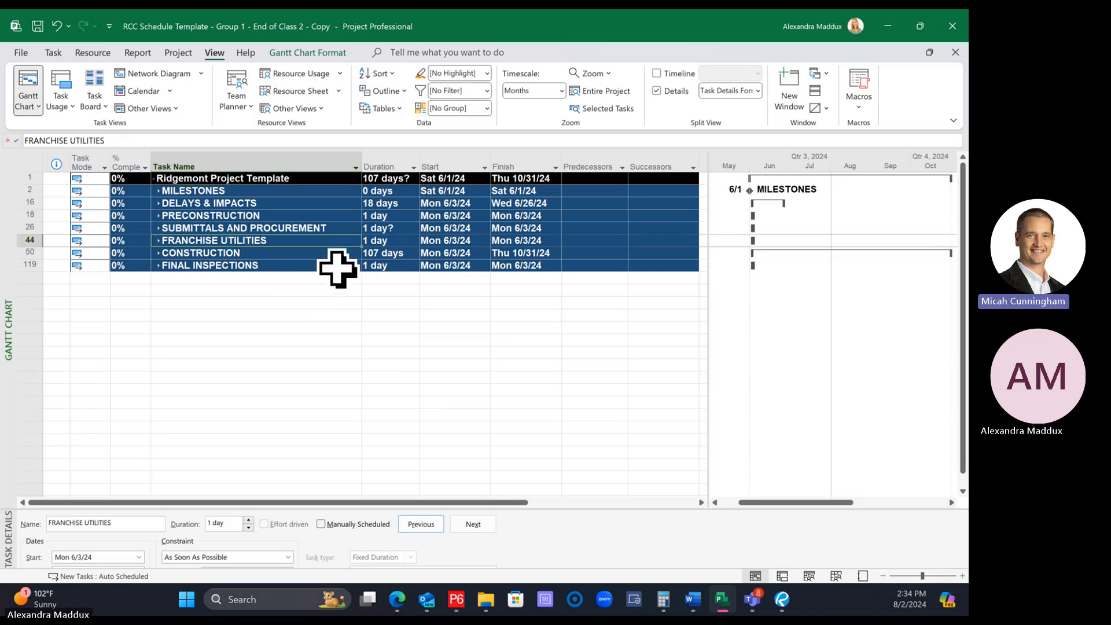
{"action": "left_click", "coordinate": [387, 92]}
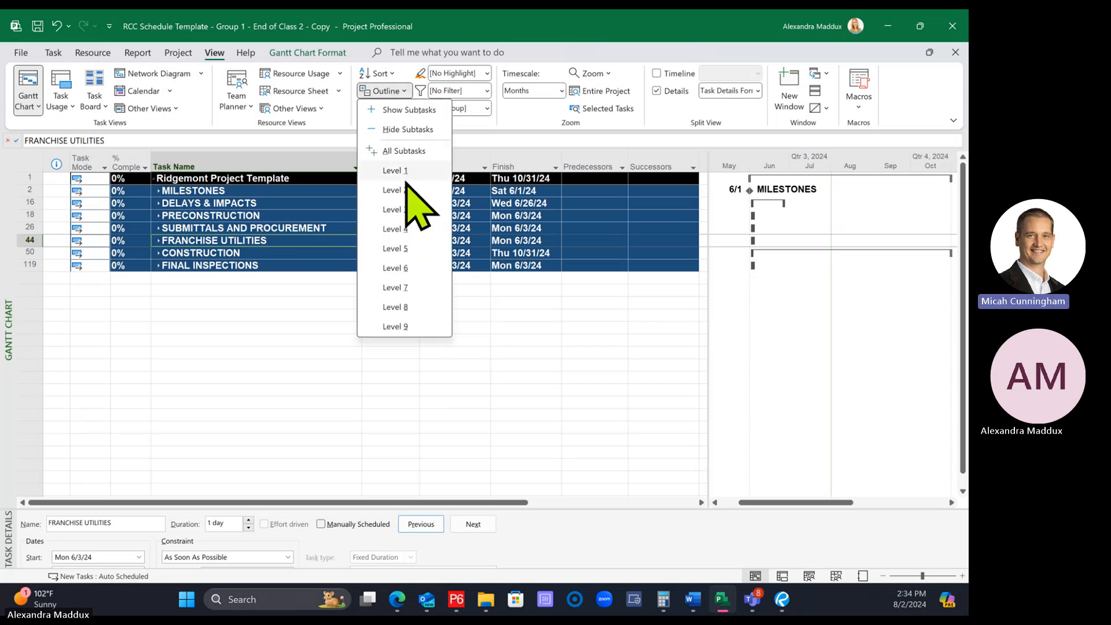
{"action": "left_click", "coordinate": [397, 211]}
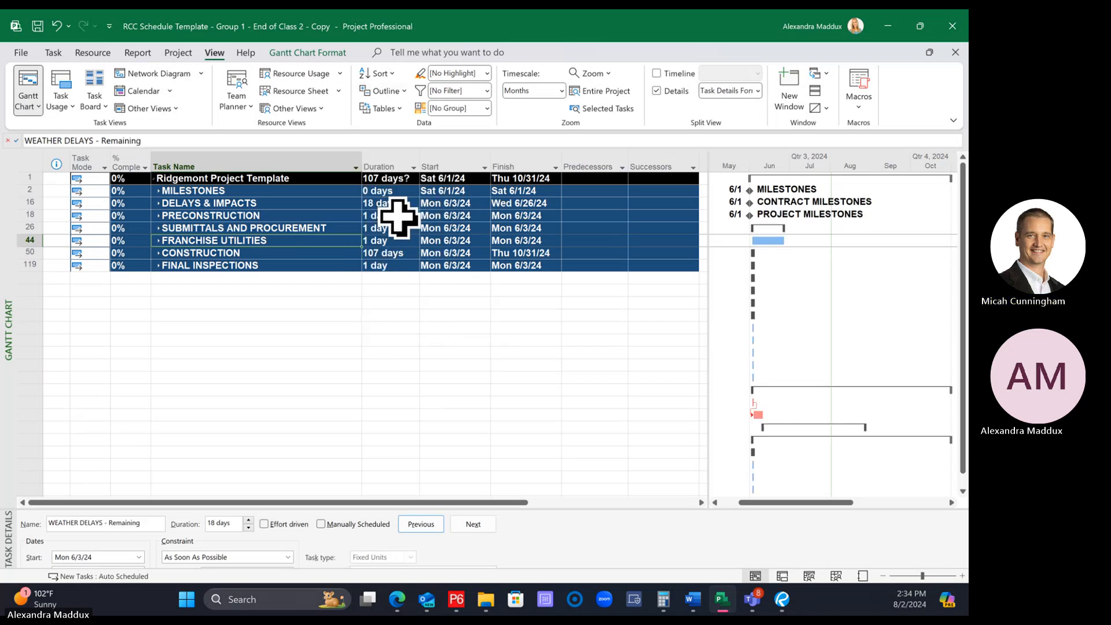
{"action": "left_click", "coordinate": [386, 92]}
{"action": "left_click", "coordinate": [408, 203]}
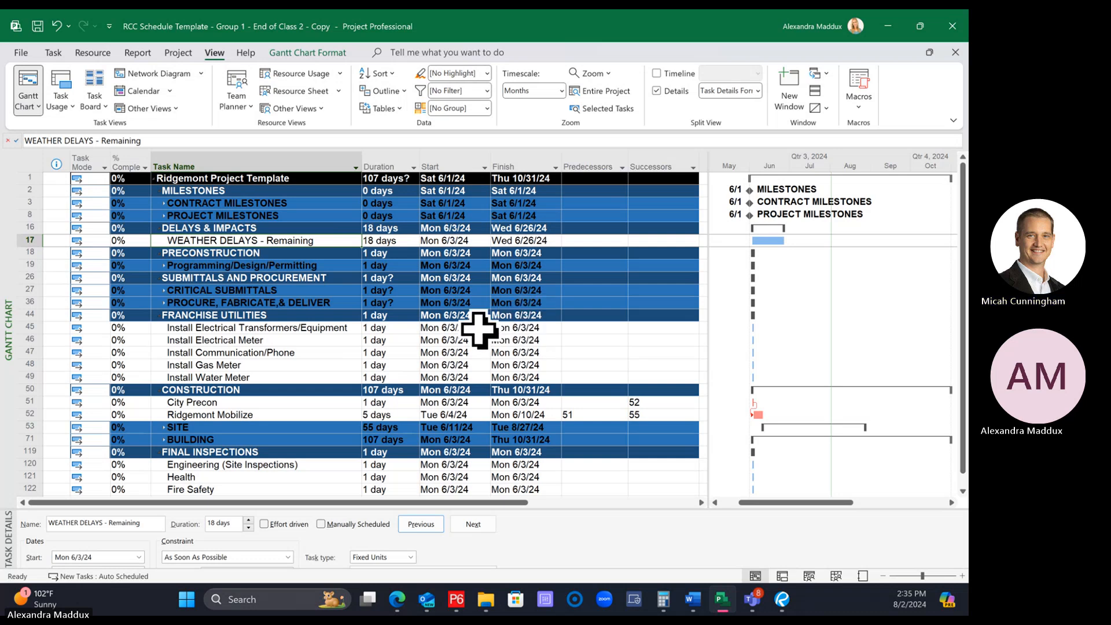
Examine which rows belong to outline Level 3, including City Precon, Ridgemont Mobilize, BUILDING, CONTRACT MILESTONES and PROJECT MILESTONES
{"action": "scroll", "coordinate": [474, 319], "scroll_direction": "down", "scroll_amount": 1}
{"action": "scroll", "coordinate": [460, 277], "scroll_direction": "down", "scroll_amount": 1}
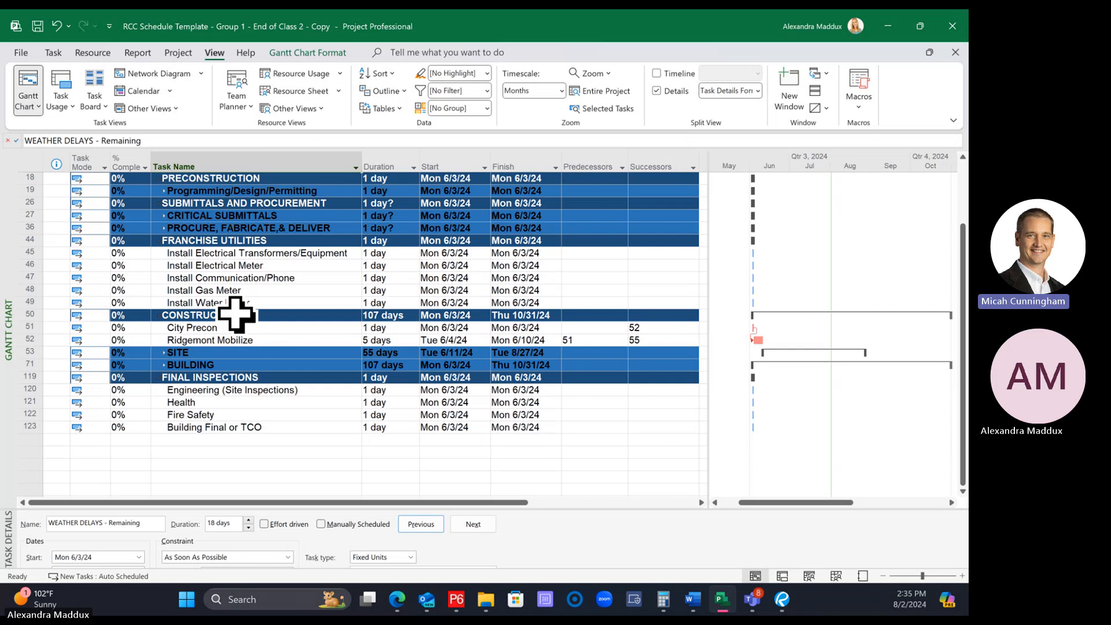
{"action": "left_click", "coordinate": [247, 363]}
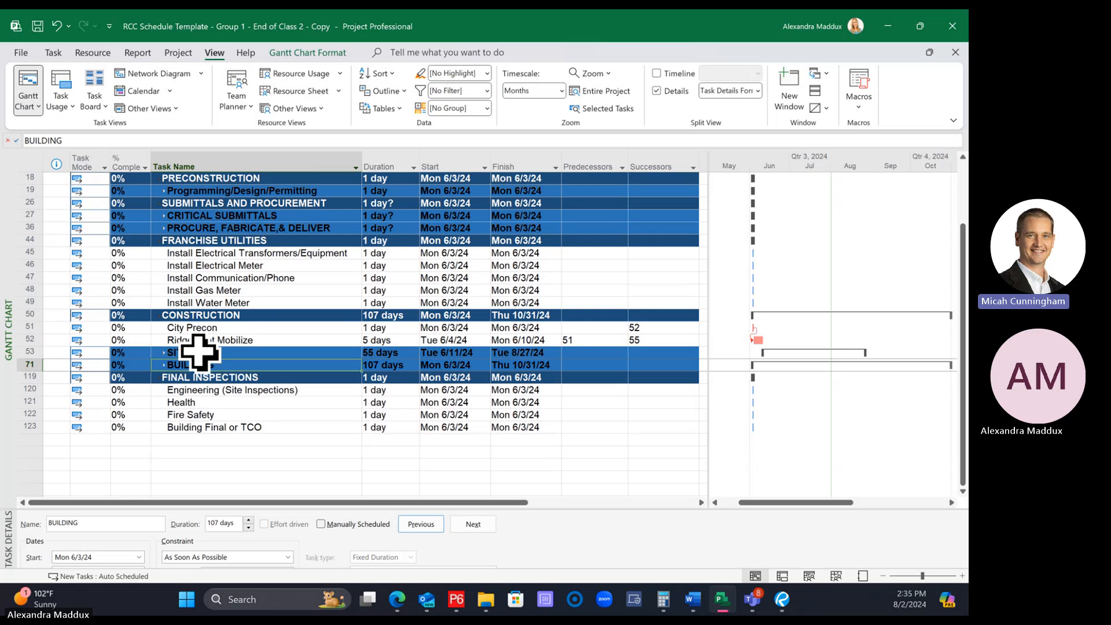
{"action": "left_click", "coordinate": [213, 329]}
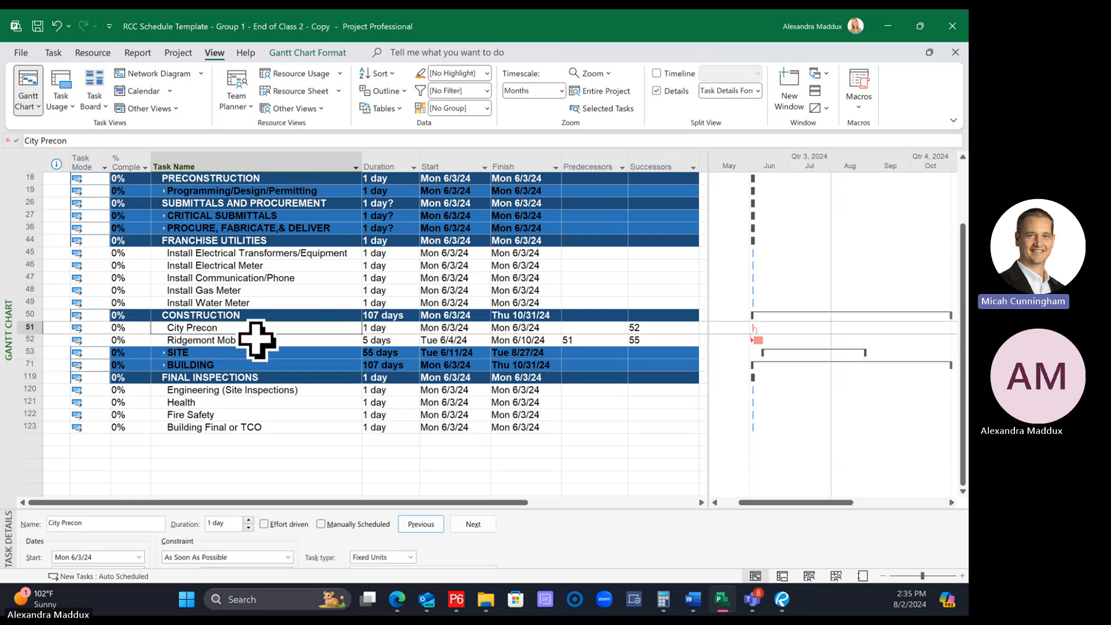
{"action": "left_click", "coordinate": [256, 339]}
{"action": "left_click_drag", "start_coordinate": [256, 329], "coordinate": [253, 339]}
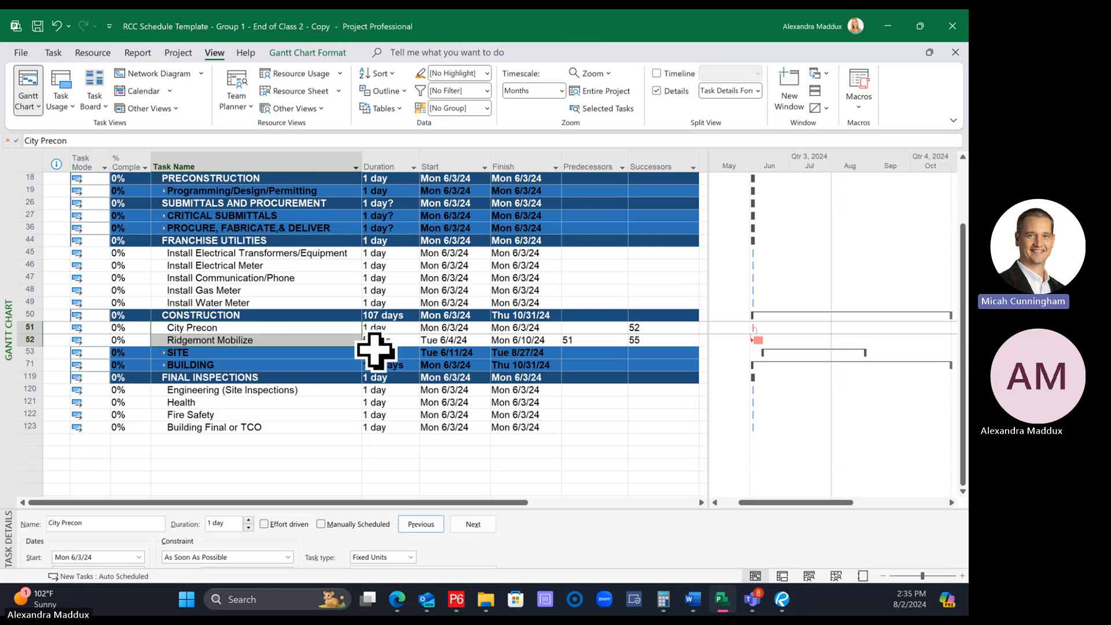
{"action": "left_click", "coordinate": [293, 363]}
{"action": "scroll", "coordinate": [296, 364], "scroll_direction": "up", "scroll_amount": 2}
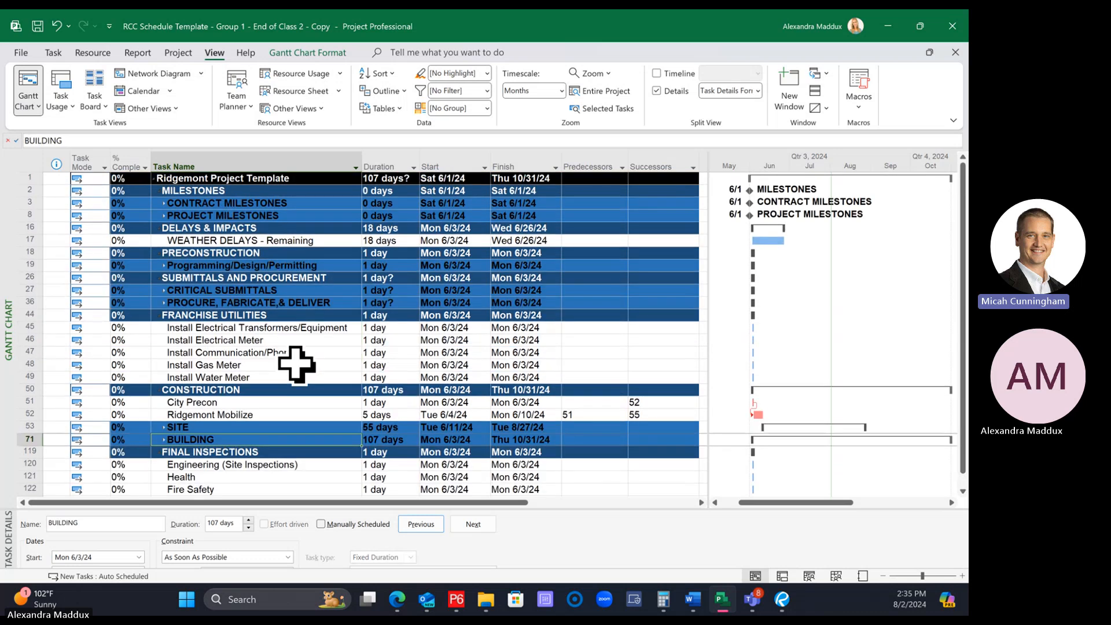
{"action": "left_click", "coordinate": [275, 202]}
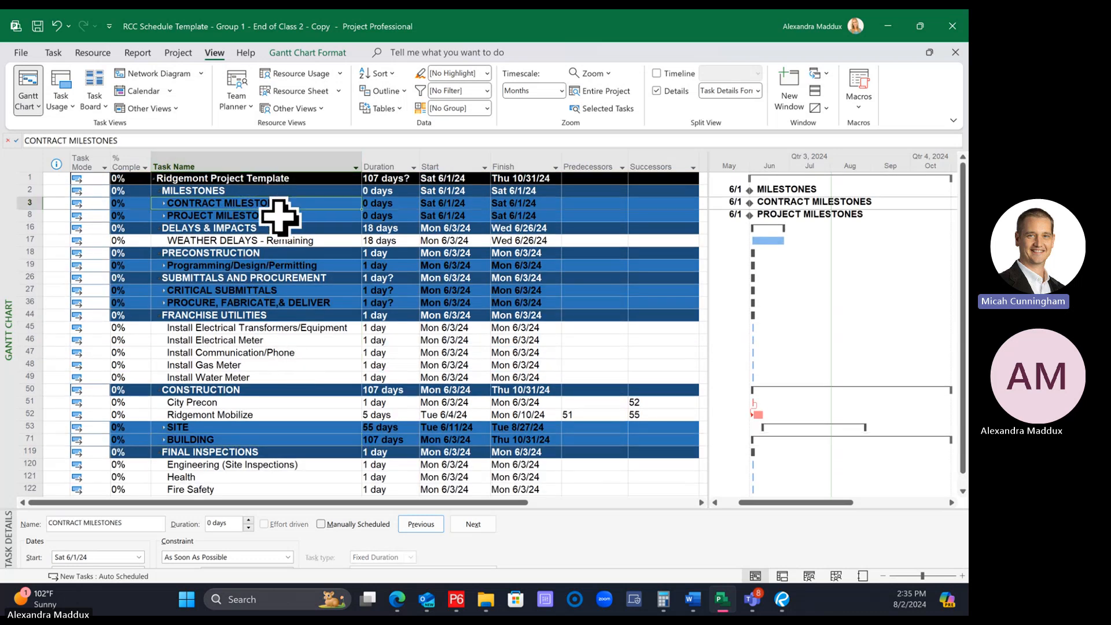
{"action": "left_click", "coordinate": [280, 216]}
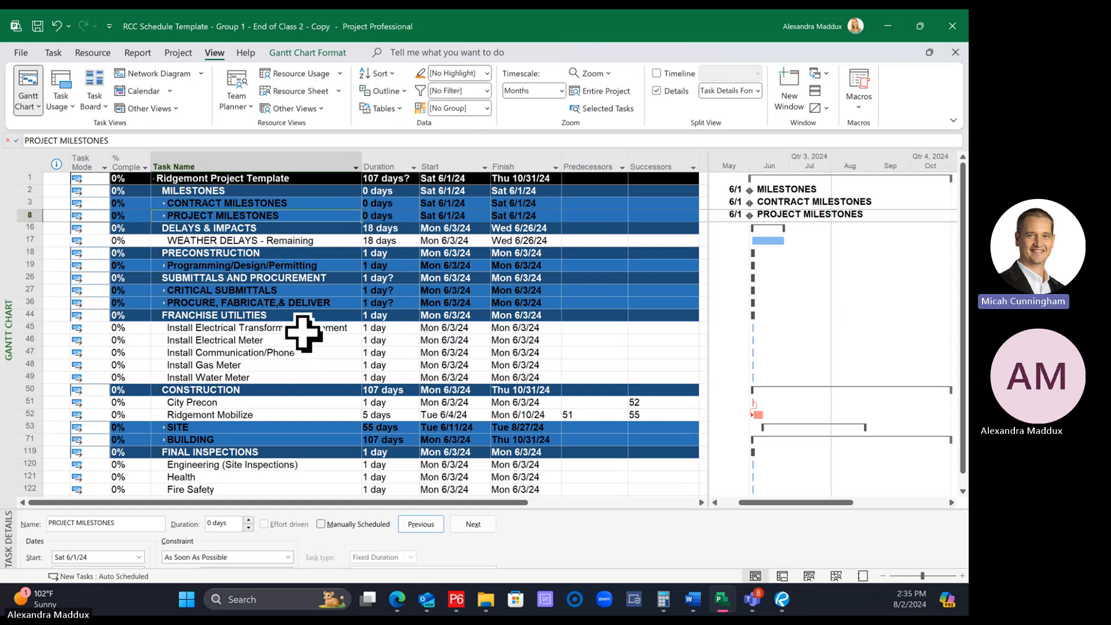
Collapse the schedule to outline Level 2 so only the main phase summaries remain under the project
{"action": "left_click", "coordinate": [385, 91]}
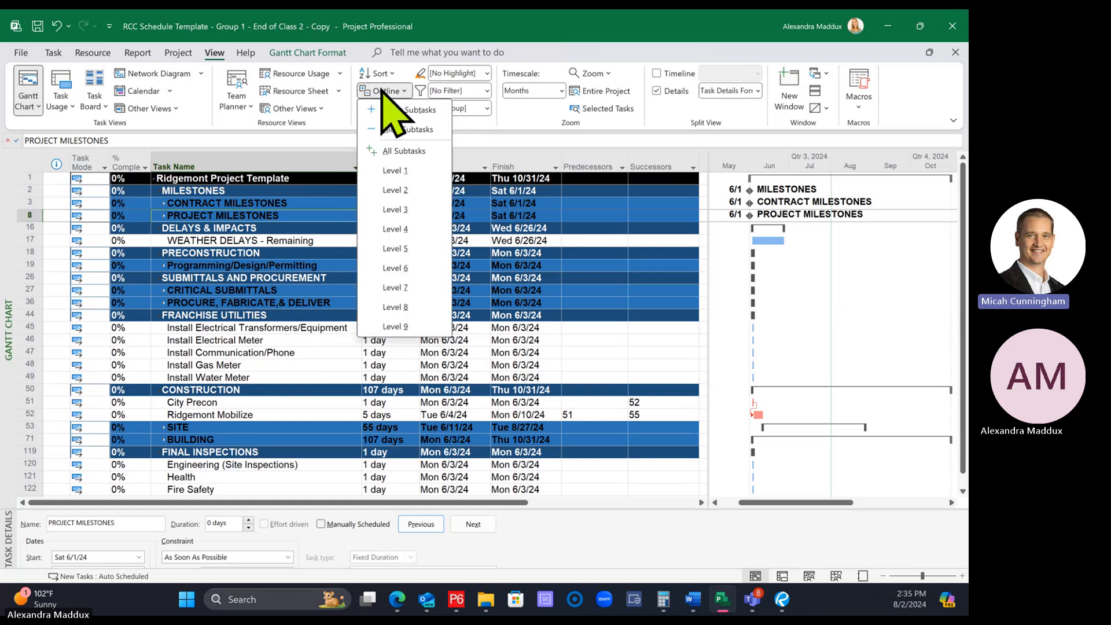
{"action": "left_click", "coordinate": [409, 189]}
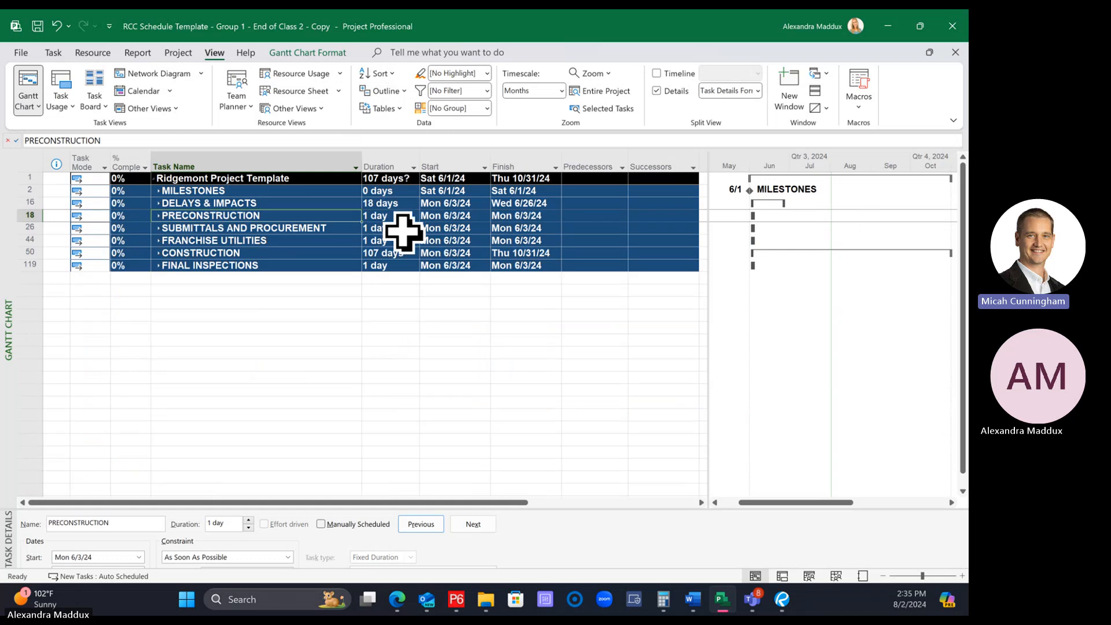
Expand the CONSTRUCTION phase and its BUILDING section, and review the structure, exterior and interior tasks inside
{"action": "left_click", "coordinate": [159, 254]}
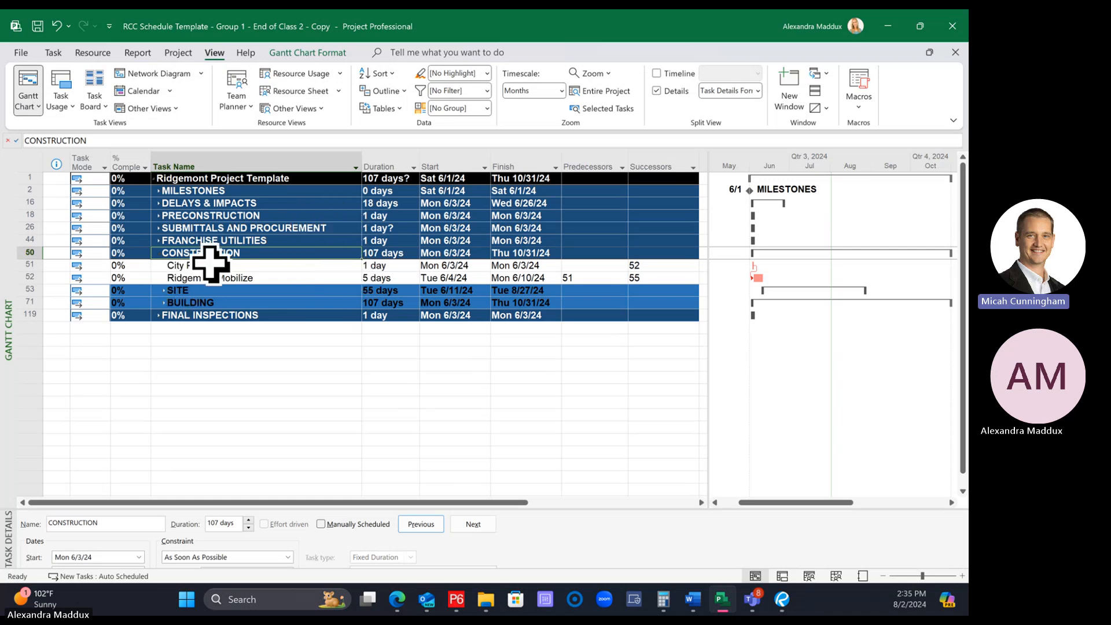
{"action": "left_click", "coordinate": [164, 303]}
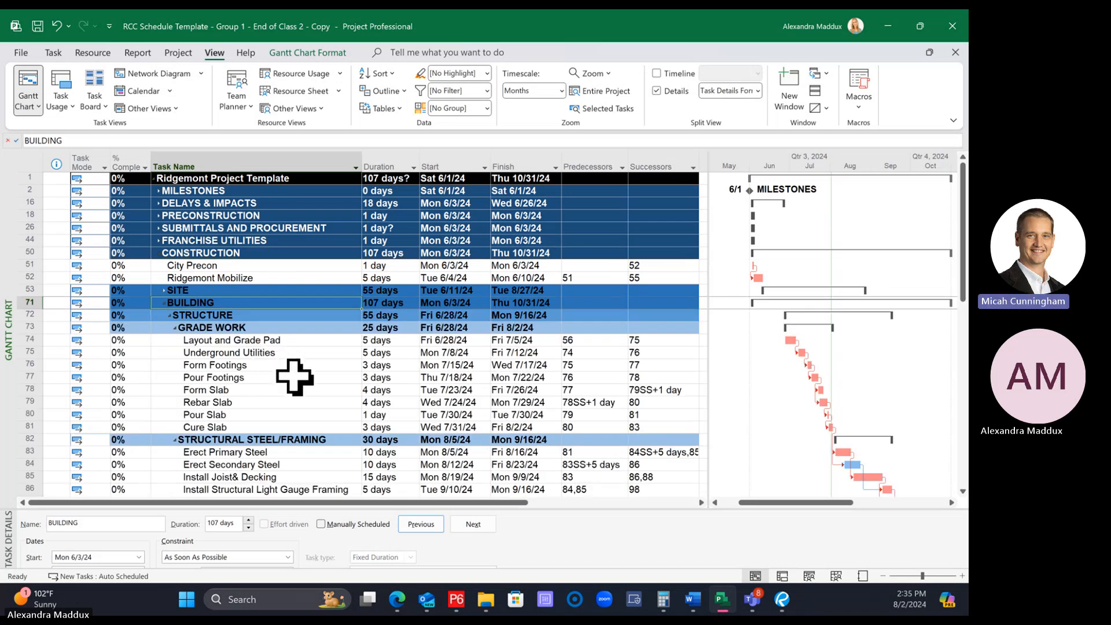
{"action": "scroll", "coordinate": [322, 445], "scroll_direction": "down", "scroll_amount": 3}
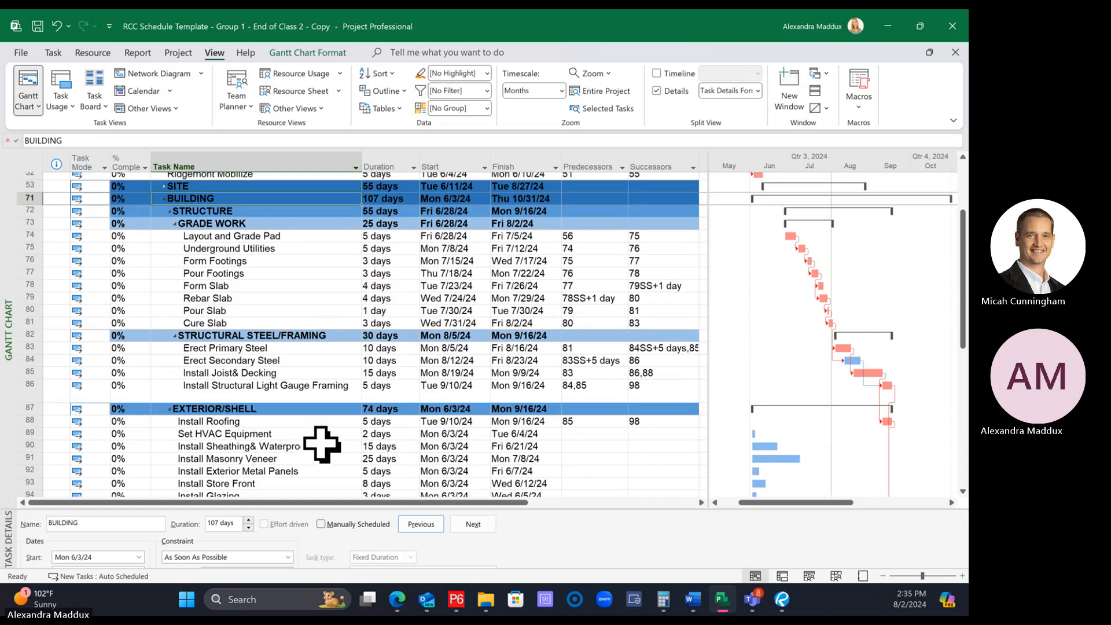
{"action": "scroll", "coordinate": [322, 445], "scroll_direction": "down", "scroll_amount": 3}
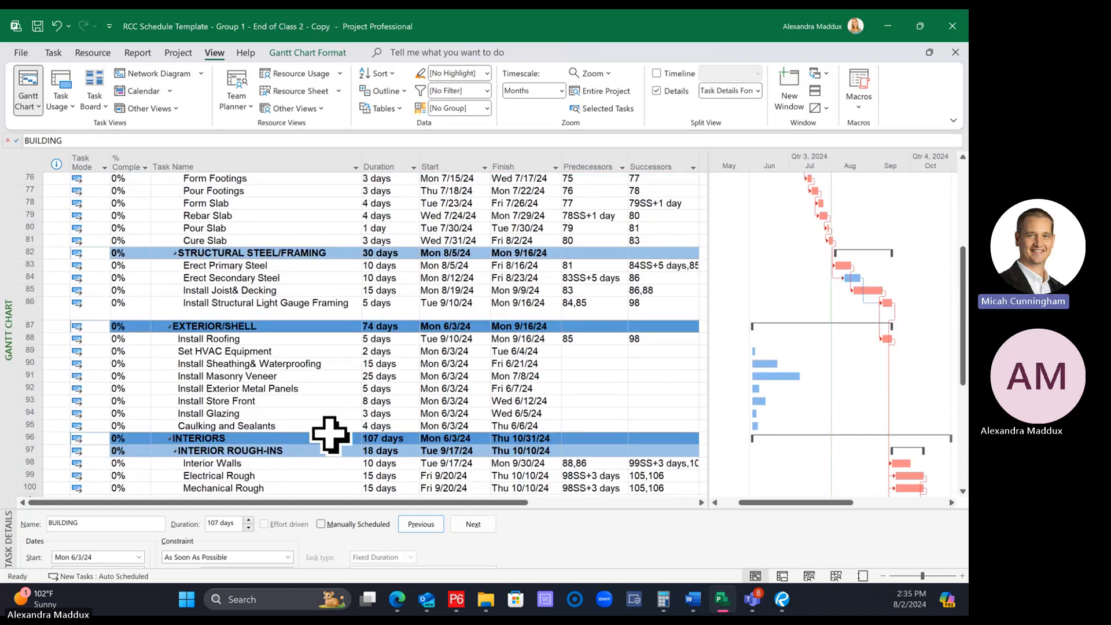
{"action": "scroll", "coordinate": [329, 436], "scroll_direction": "up", "scroll_amount": 6}
Collapse the schedule to outline Level 2, then expand only CONSTRUCTION and review the rows it contains
{"action": "left_click", "coordinate": [384, 90]}
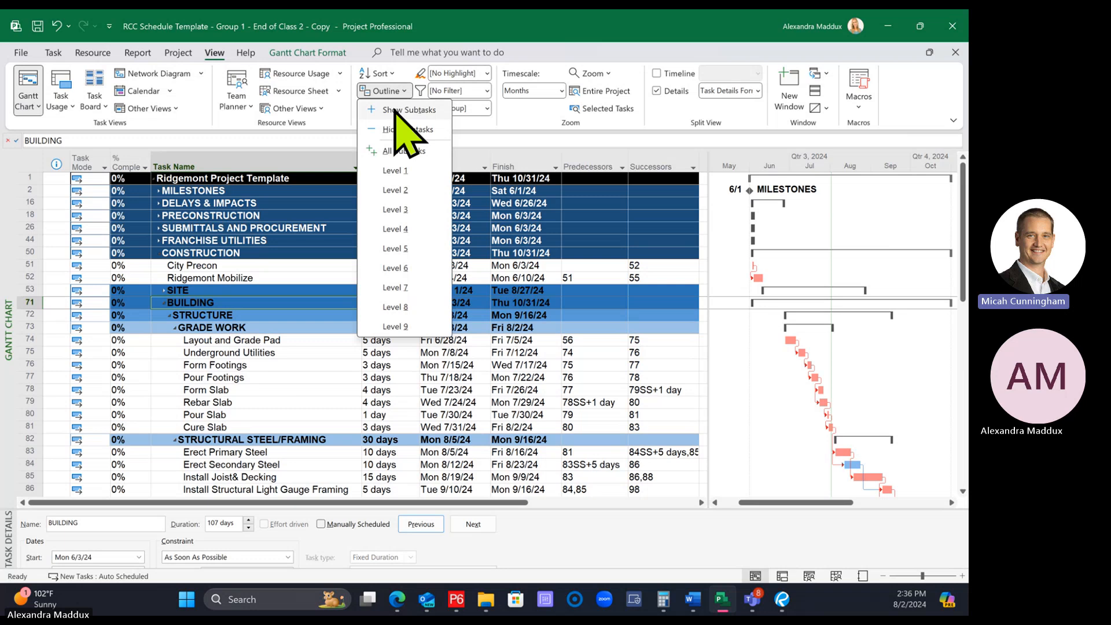
{"action": "left_click", "coordinate": [399, 191]}
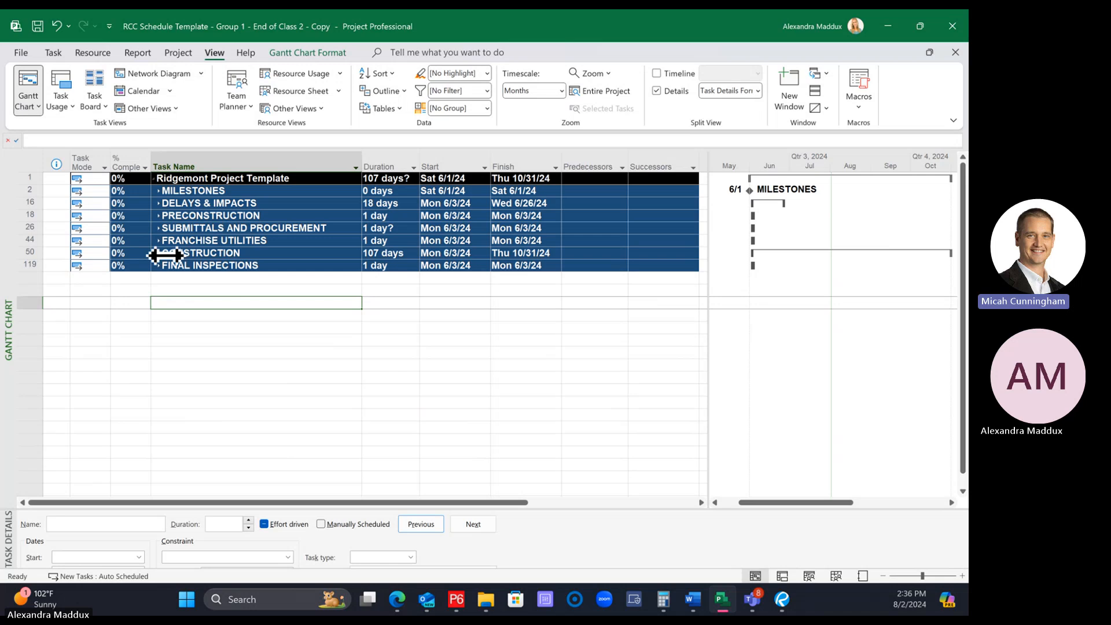
{"action": "left_click", "coordinate": [160, 256]}
{"action": "left_click", "coordinate": [159, 253]}
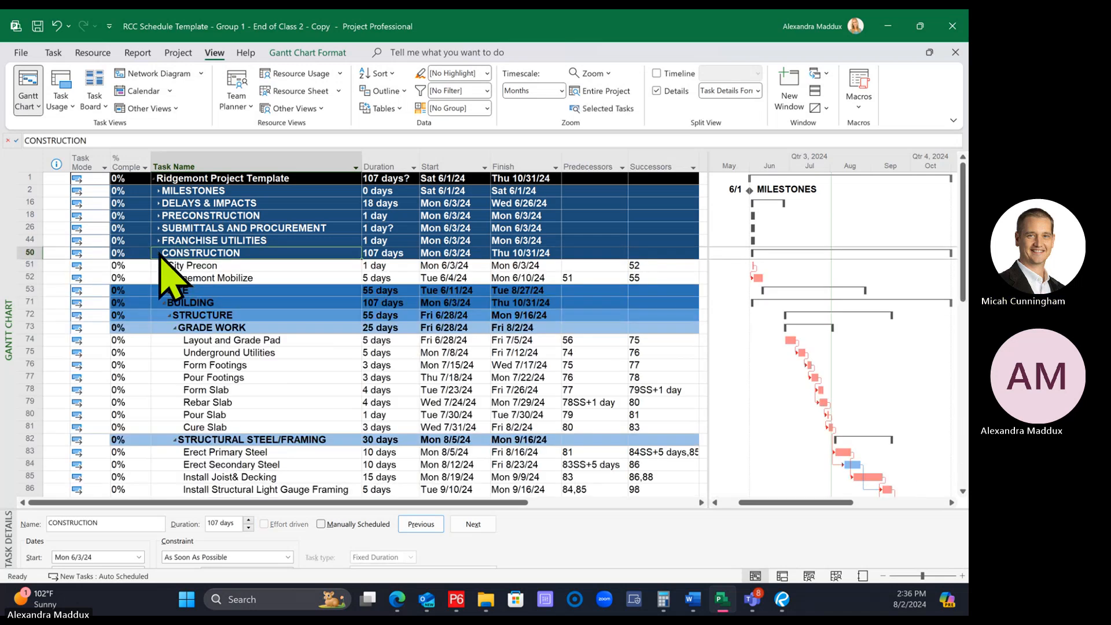
{"action": "scroll", "coordinate": [339, 327], "scroll_direction": "down", "scroll_amount": 1}
{"action": "scroll", "coordinate": [339, 326], "scroll_direction": "down", "scroll_amount": 10}
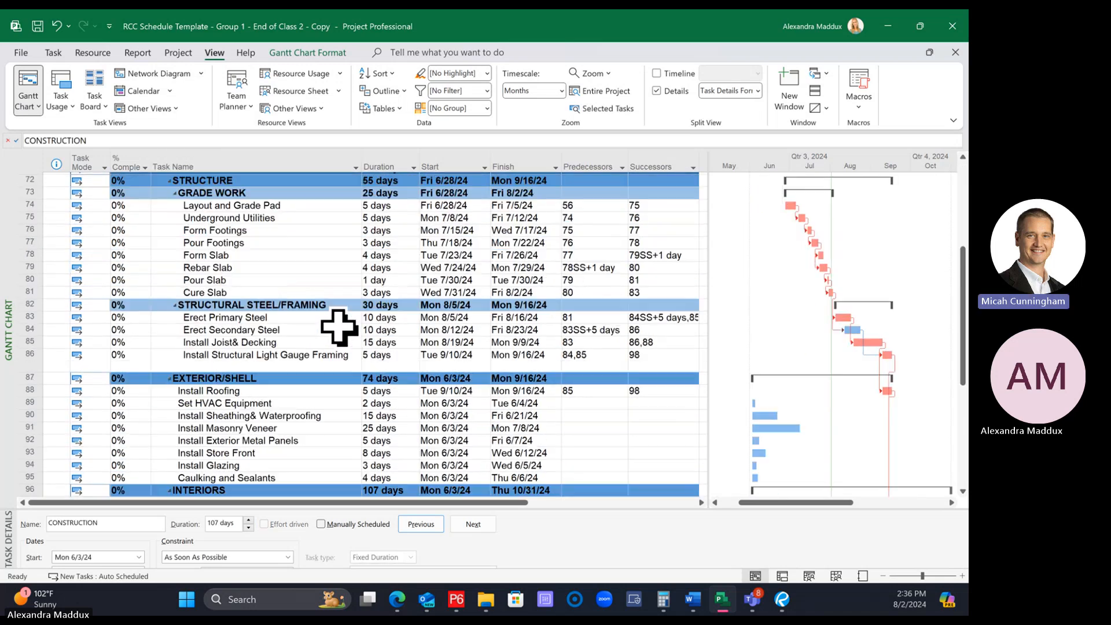
{"action": "scroll", "coordinate": [335, 345], "scroll_direction": "up", "scroll_amount": 10}
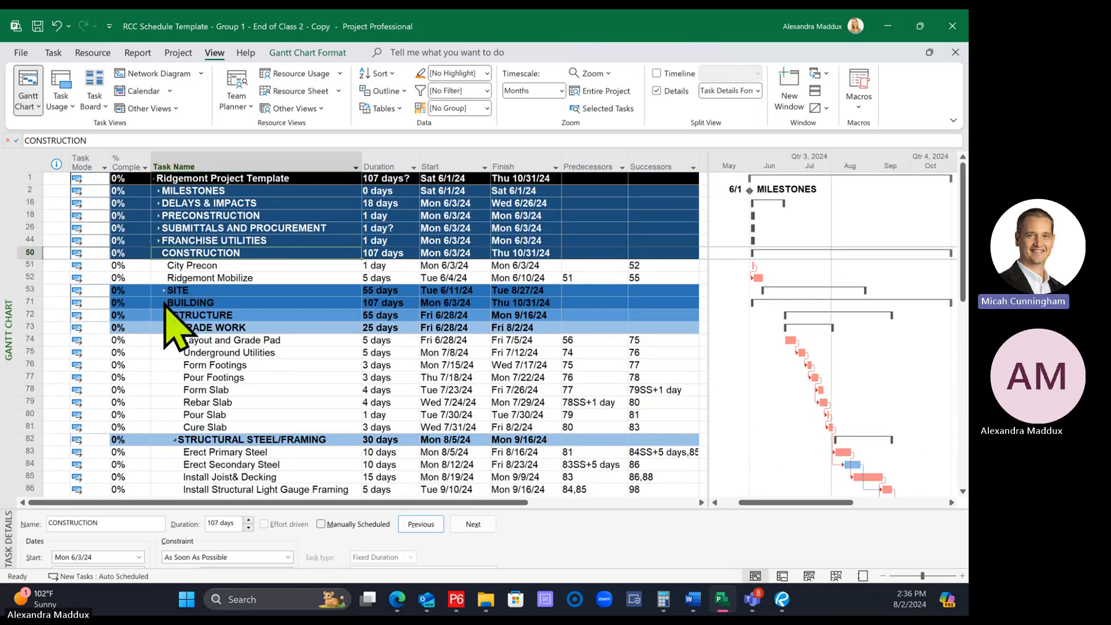
Collapse and re-expand BUILDING, then briefly expand and collapse the SITE section to compare their contents
{"action": "left_click", "coordinate": [164, 303]}
{"action": "left_click", "coordinate": [164, 303]}
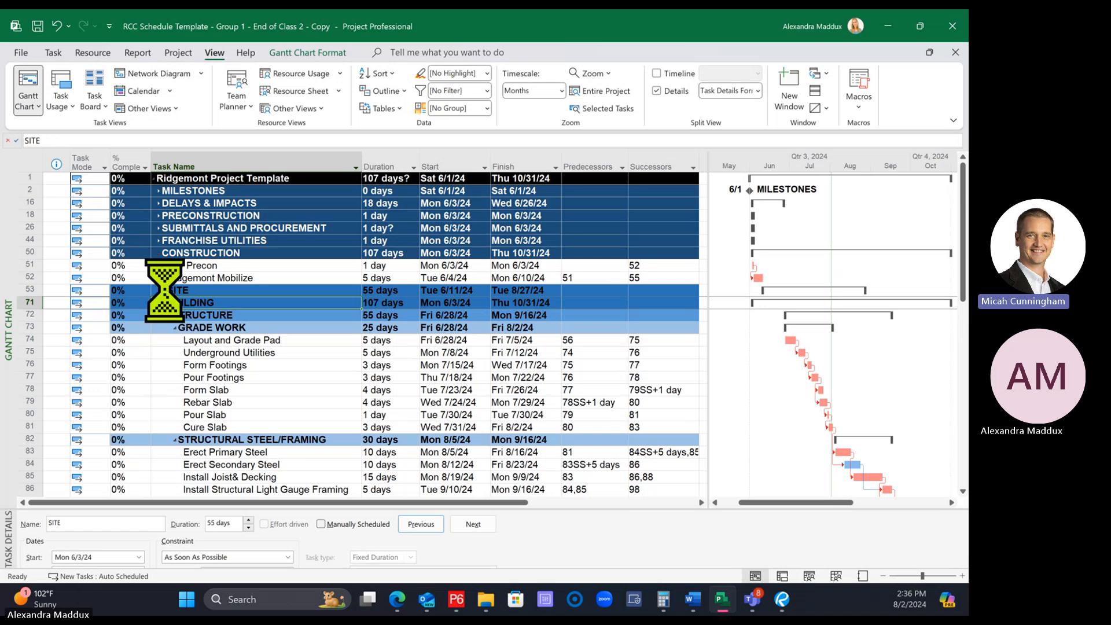
{"action": "left_click", "coordinate": [165, 291]}
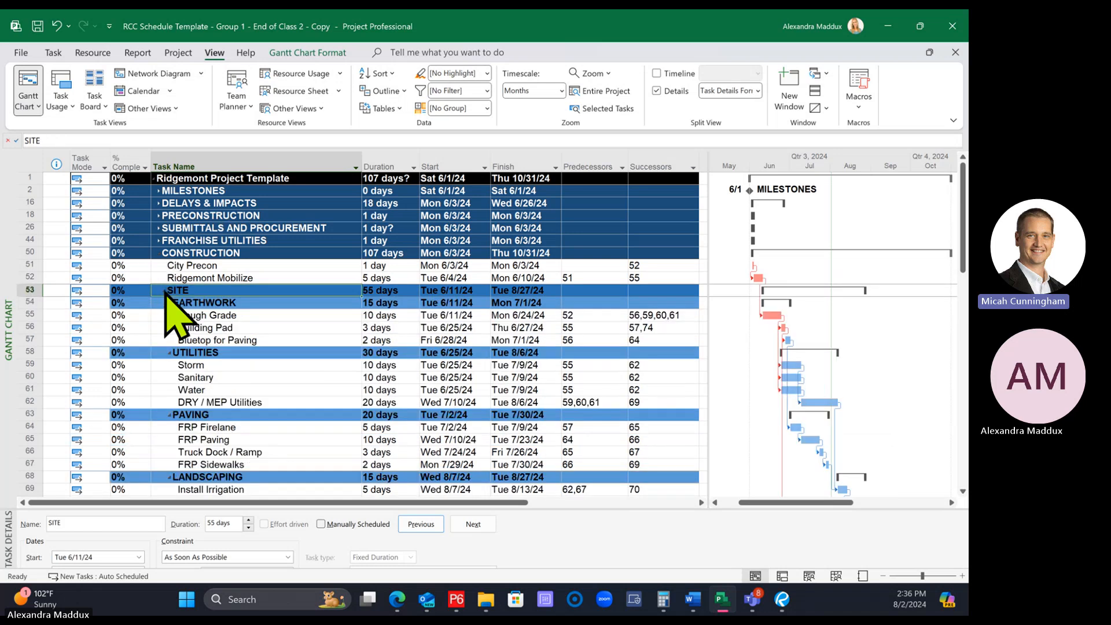
{"action": "left_click", "coordinate": [186, 328]}
{"action": "left_click", "coordinate": [165, 291]}
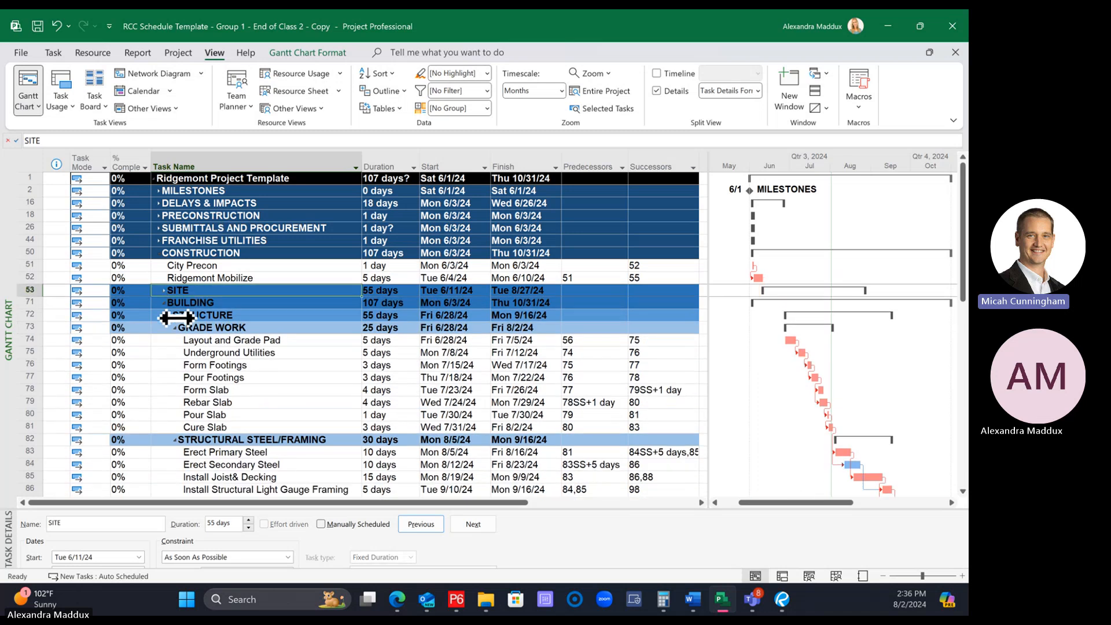
Collapse and re-expand the BUILDING section, and expand the SITE section above it as well
{"action": "left_click", "coordinate": [269, 378]}
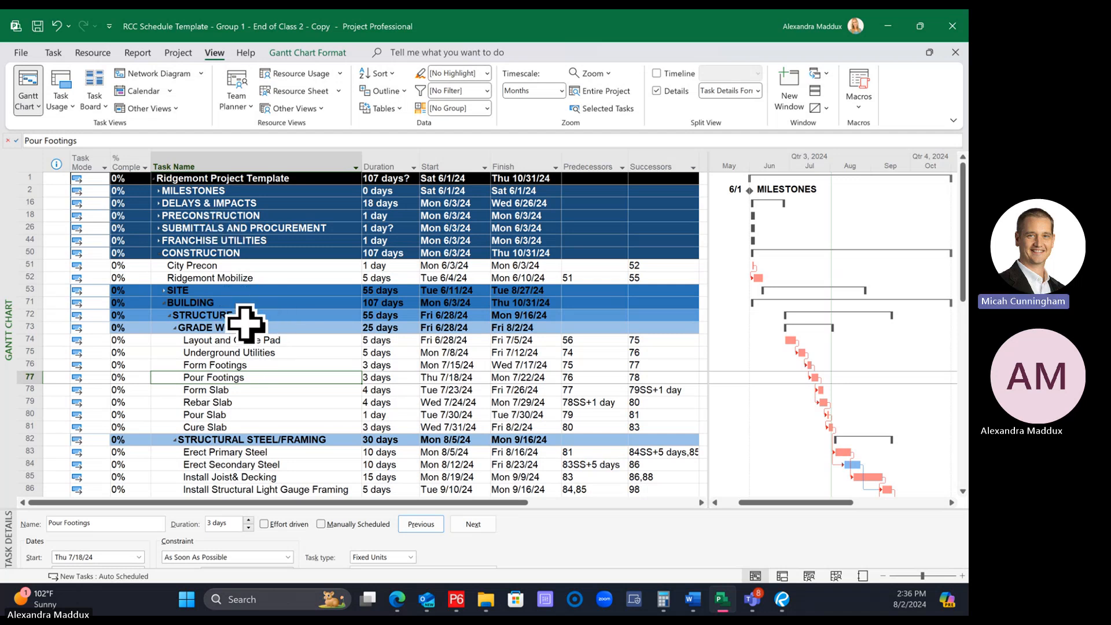
{"action": "left_click", "coordinate": [164, 302]}
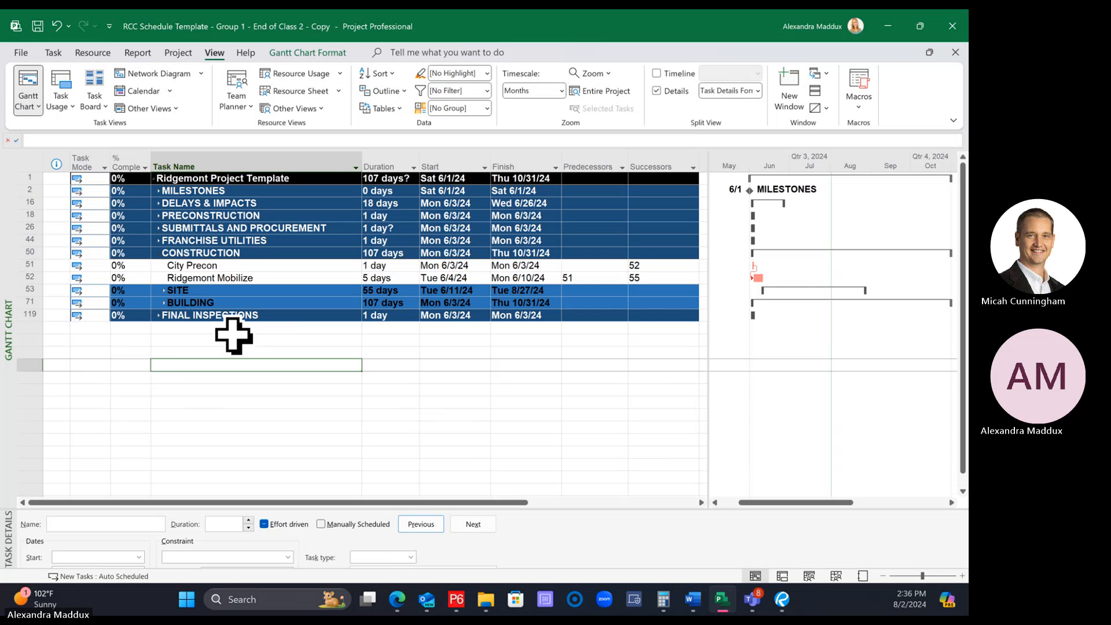
{"action": "left_click", "coordinate": [165, 304]}
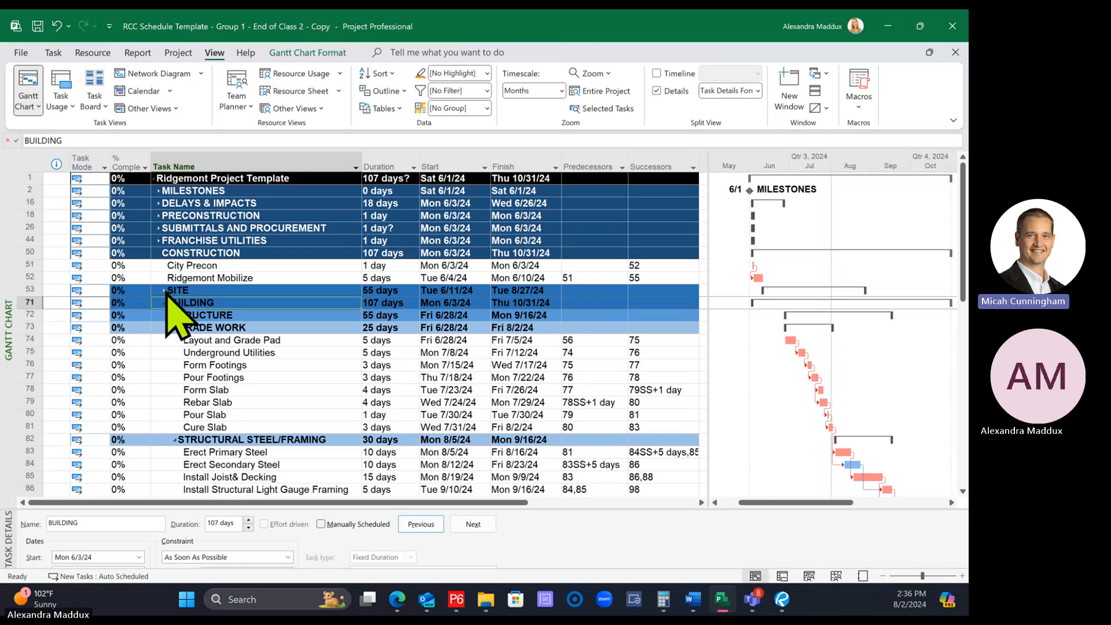
{"action": "left_click", "coordinate": [166, 291]}
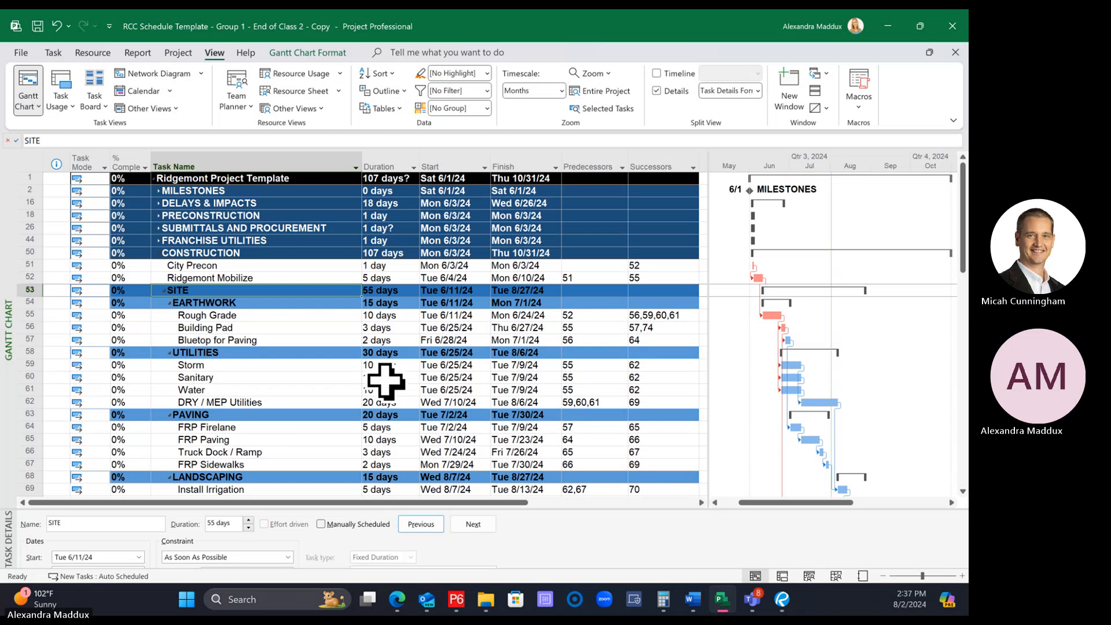
Expand the entire schedule to show all subtasks under every summary
{"action": "left_click", "coordinate": [386, 91]}
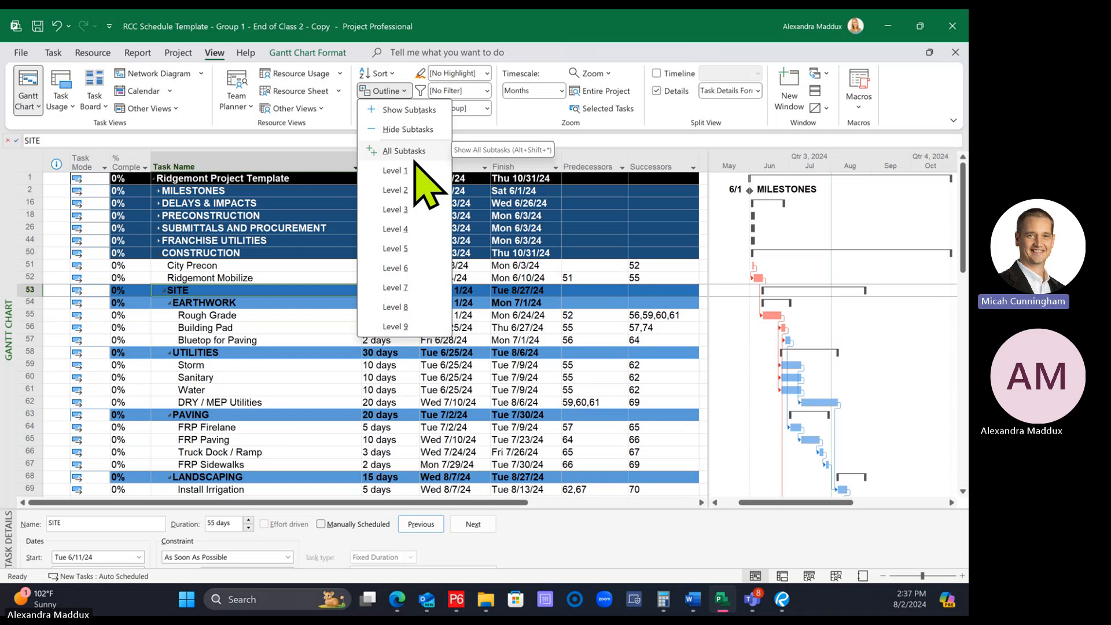
{"action": "left_click", "coordinate": [222, 258]}
{"action": "left_click", "coordinate": [201, 325]}
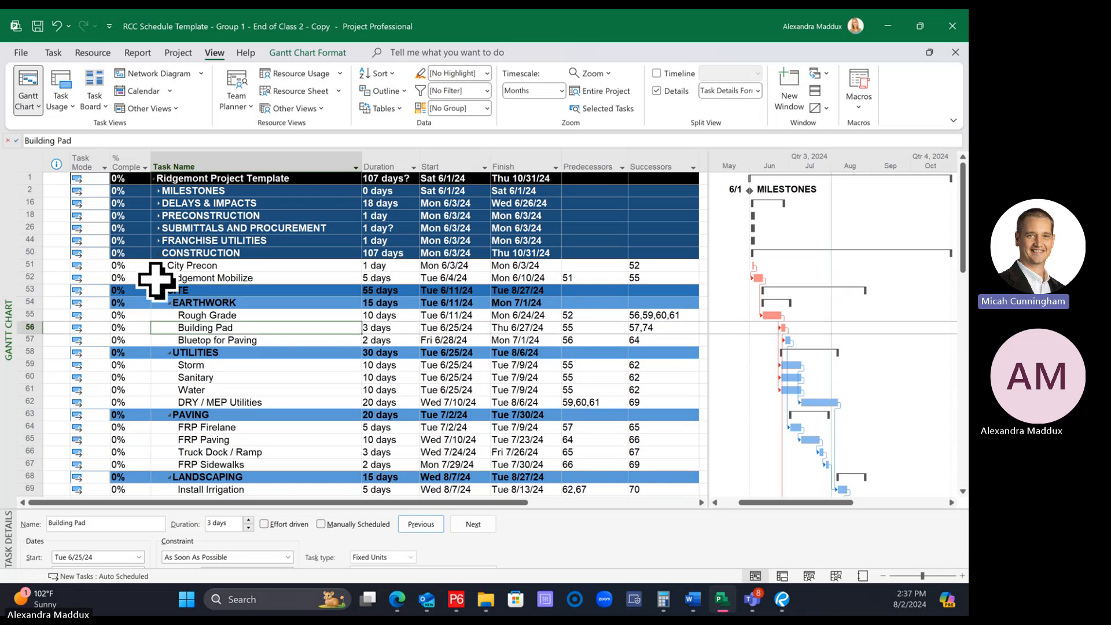
{"action": "left_click", "coordinate": [385, 91]}
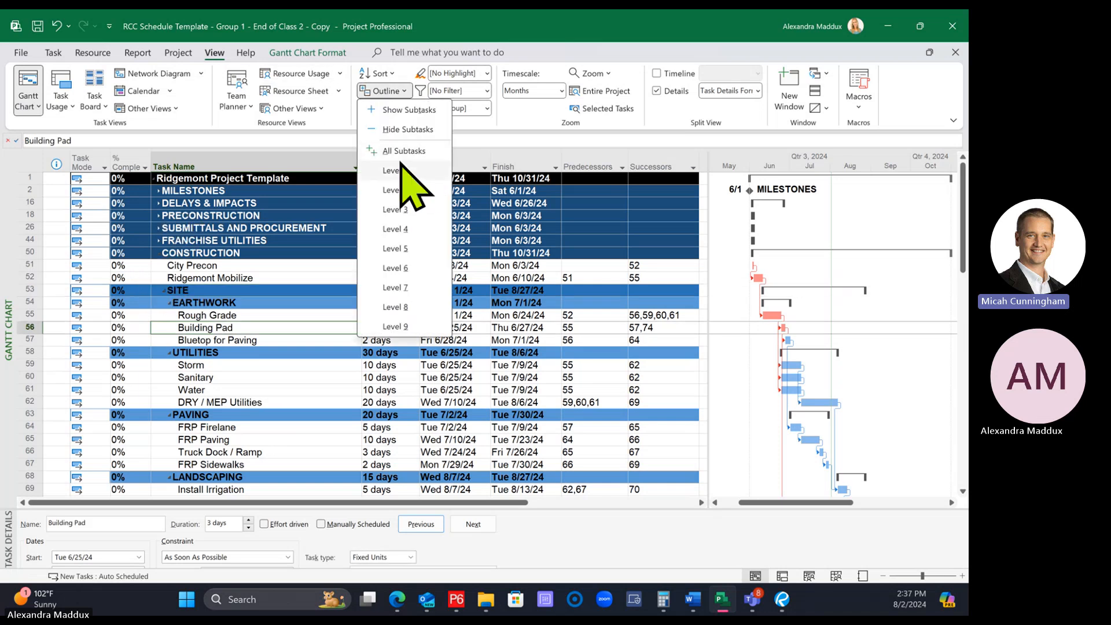
{"action": "left_click", "coordinate": [403, 150]}
Reduce the schedule to outline Level 1, then display it at outline Level 2
{"action": "left_click", "coordinate": [385, 91]}
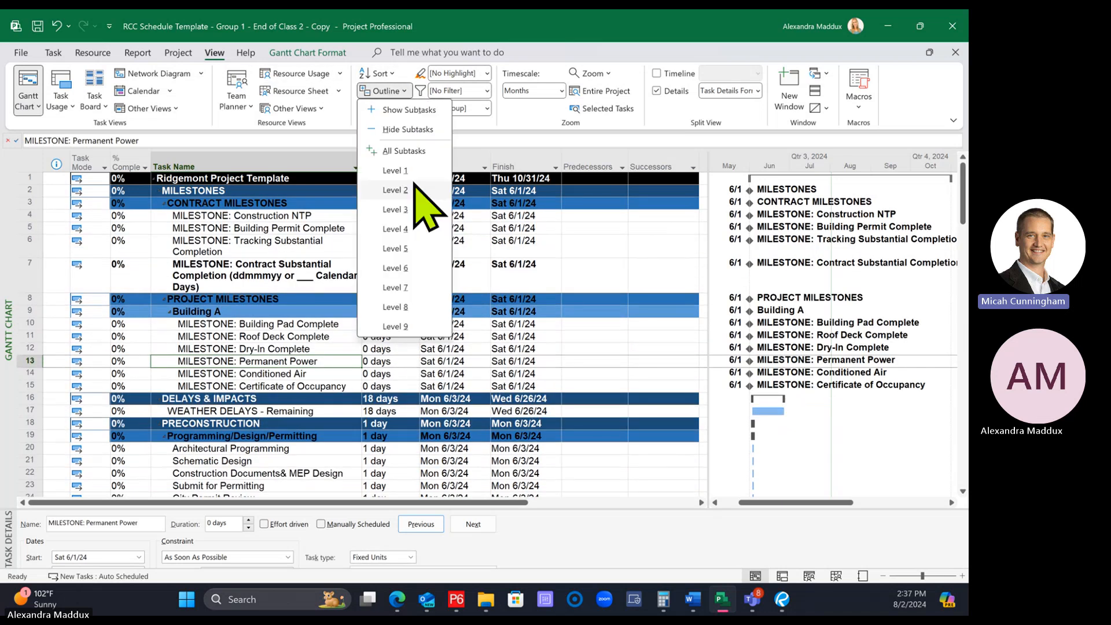
{"action": "left_click", "coordinate": [418, 170]}
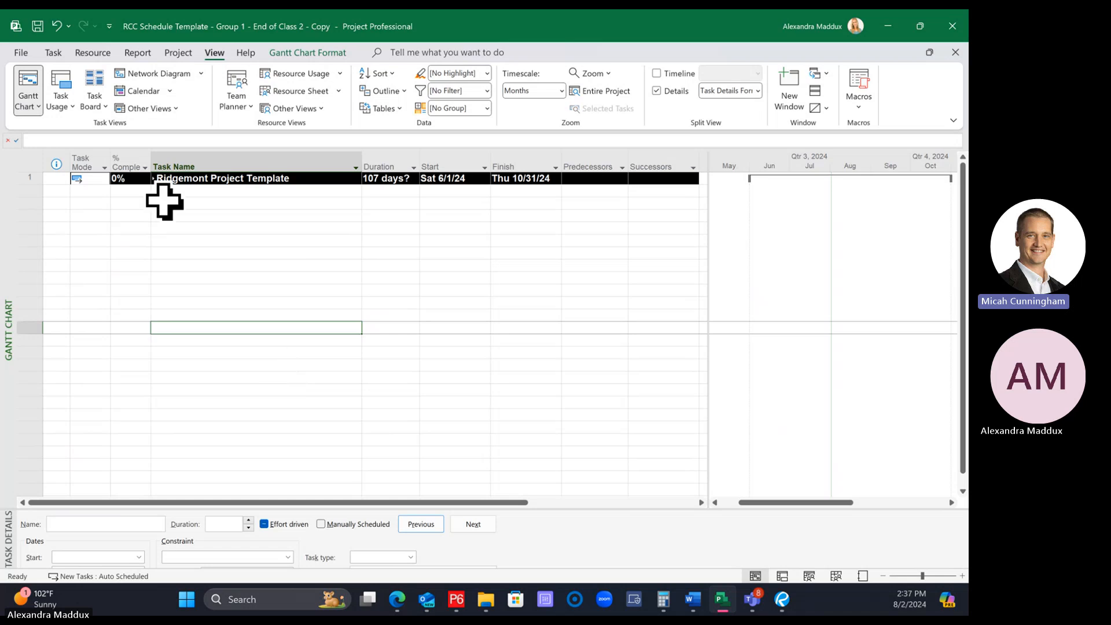
{"action": "left_click", "coordinate": [385, 91]}
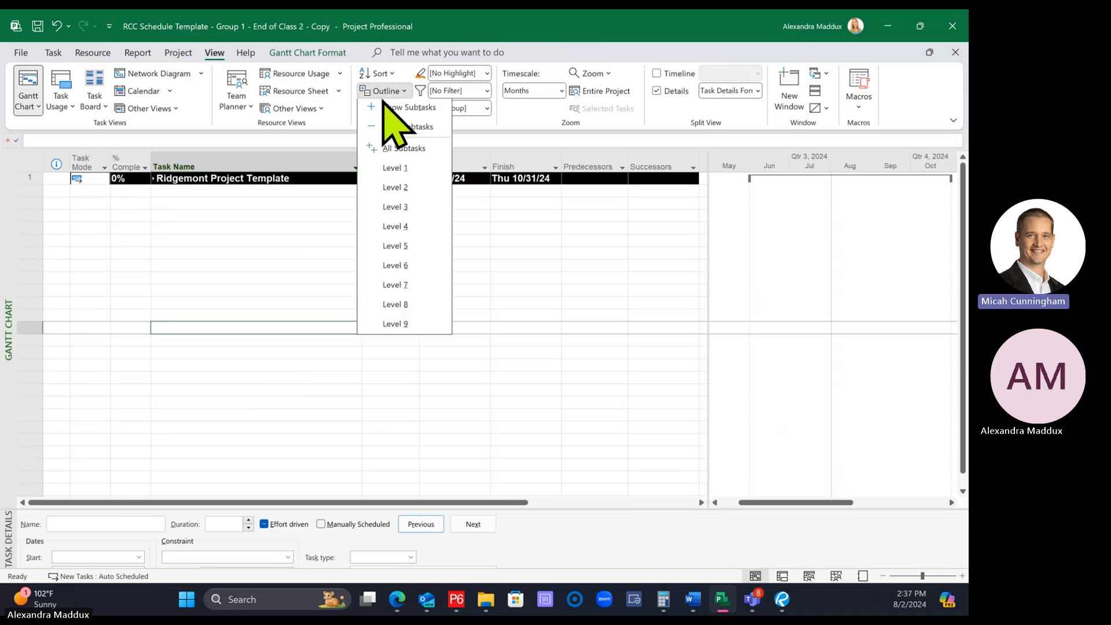
{"action": "left_click", "coordinate": [412, 189]}
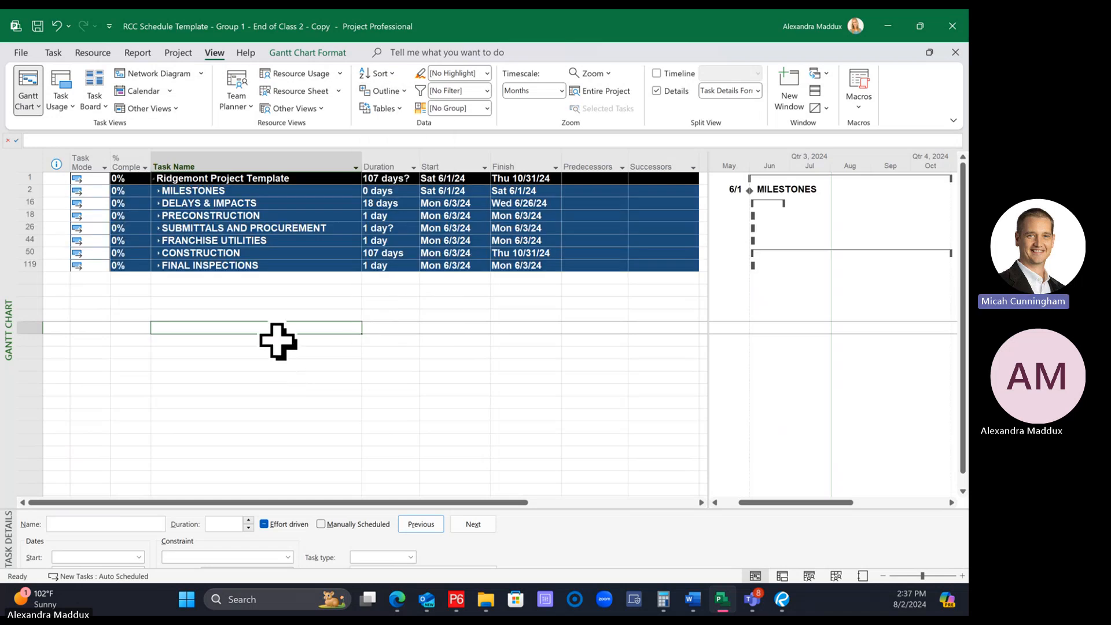
Select the CONSTRUCTION summary and show only its subtasks while the other phases stay collapsed
{"action": "left_click", "coordinate": [223, 253]}
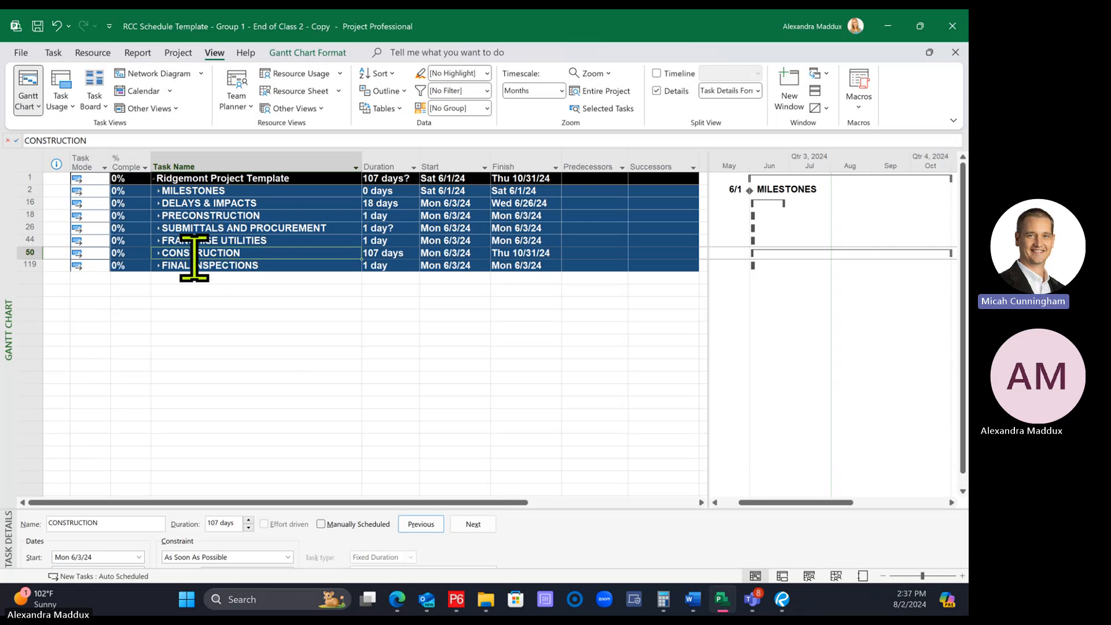
{"action": "left_click", "coordinate": [239, 276]}
{"action": "left_click", "coordinate": [231, 253]}
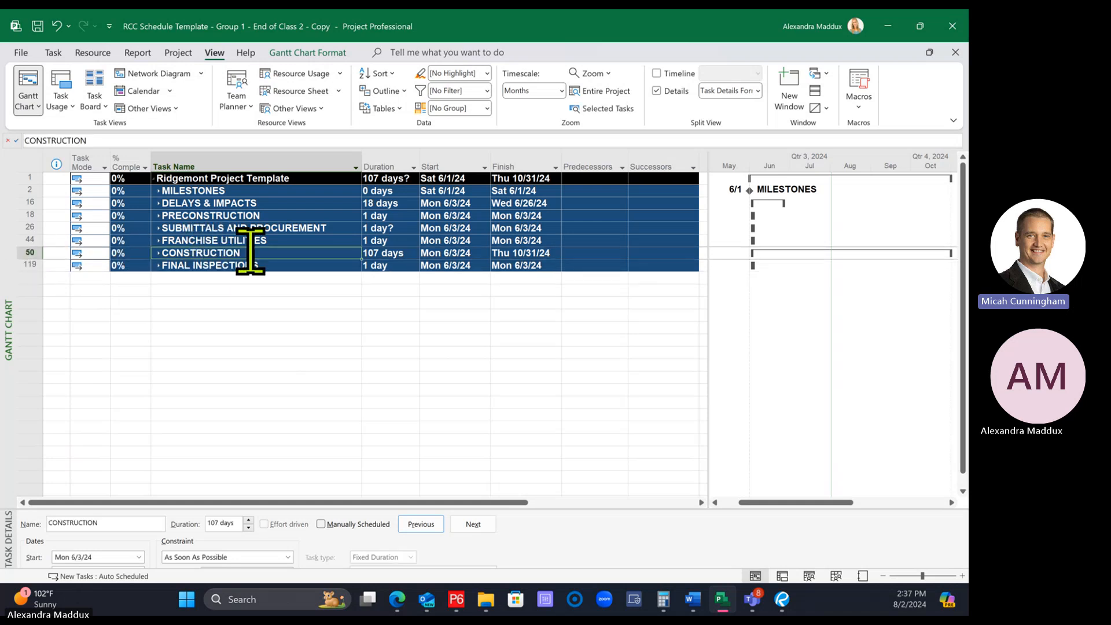
{"action": "left_click", "coordinate": [386, 91]}
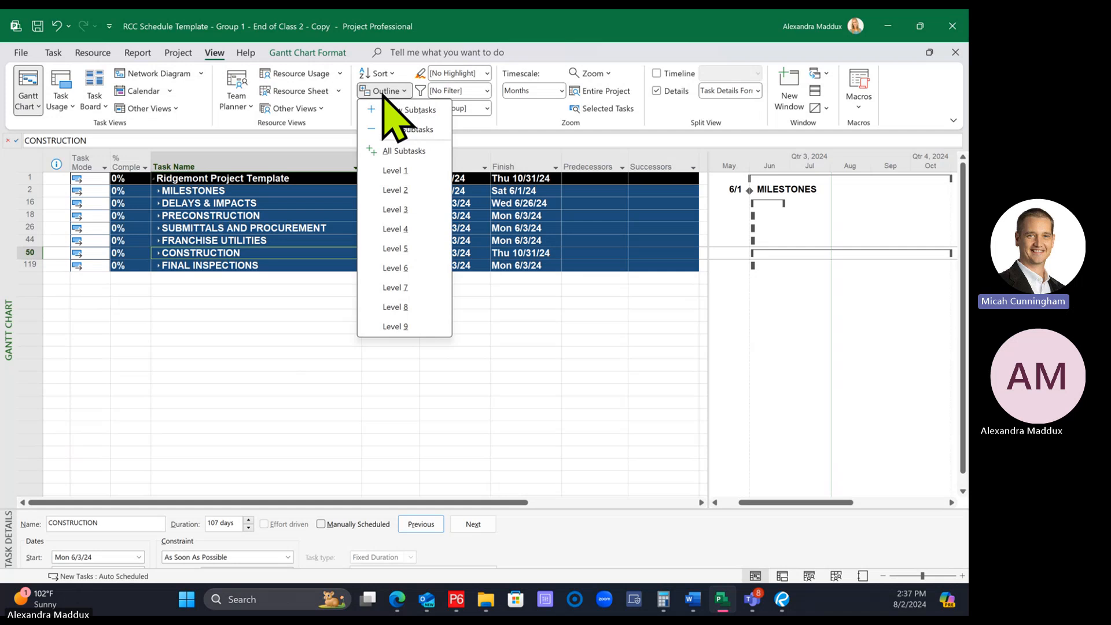
{"action": "left_click", "coordinate": [410, 110]}
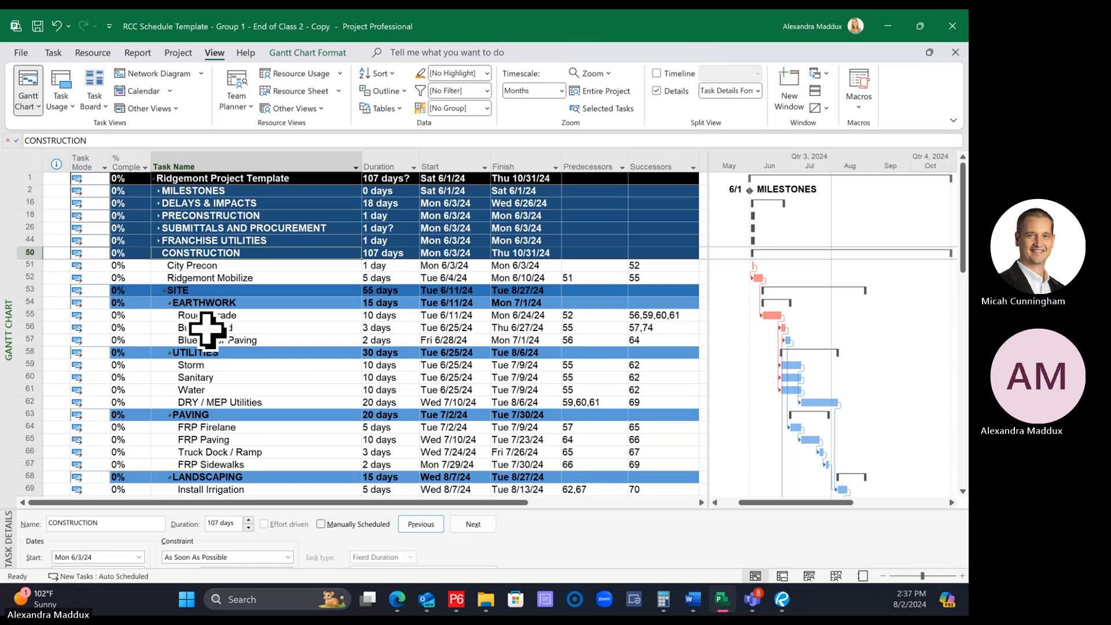
Return the whole schedule to outline Level 2, hiding the CONSTRUCTION subtasks again
{"action": "left_click", "coordinate": [393, 93]}
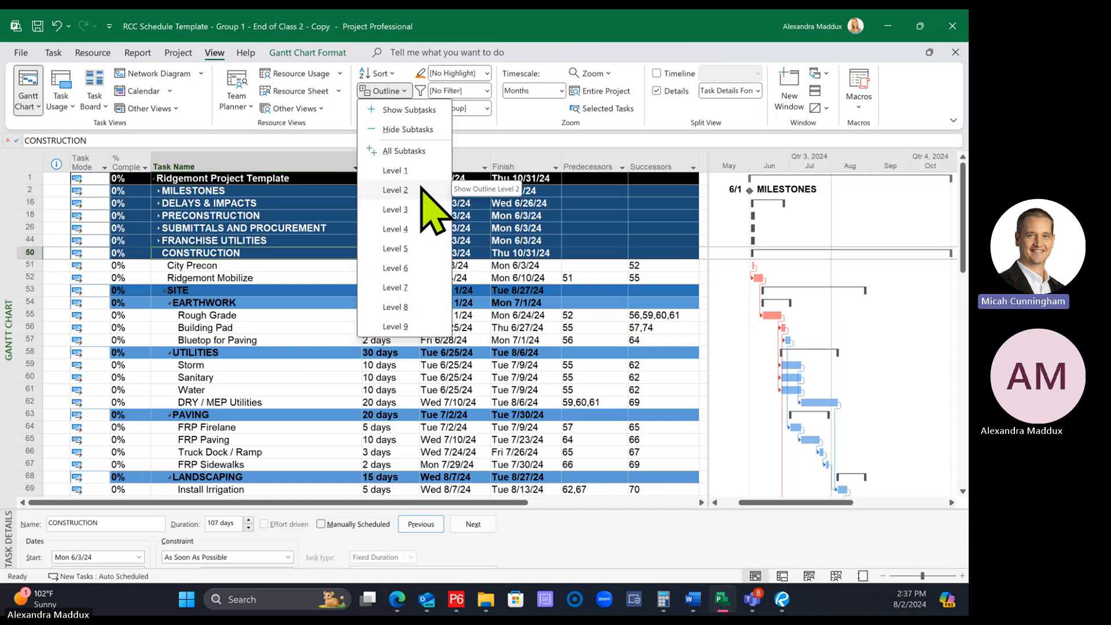
{"action": "left_click", "coordinate": [136, 327]}
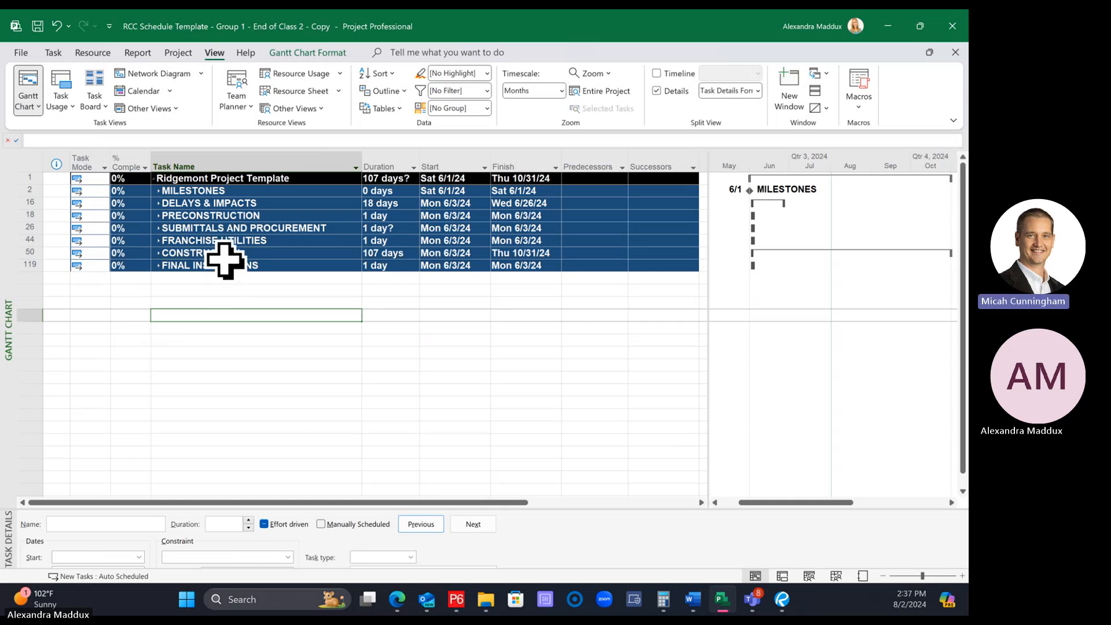
{"action": "left_click", "coordinate": [223, 253]}
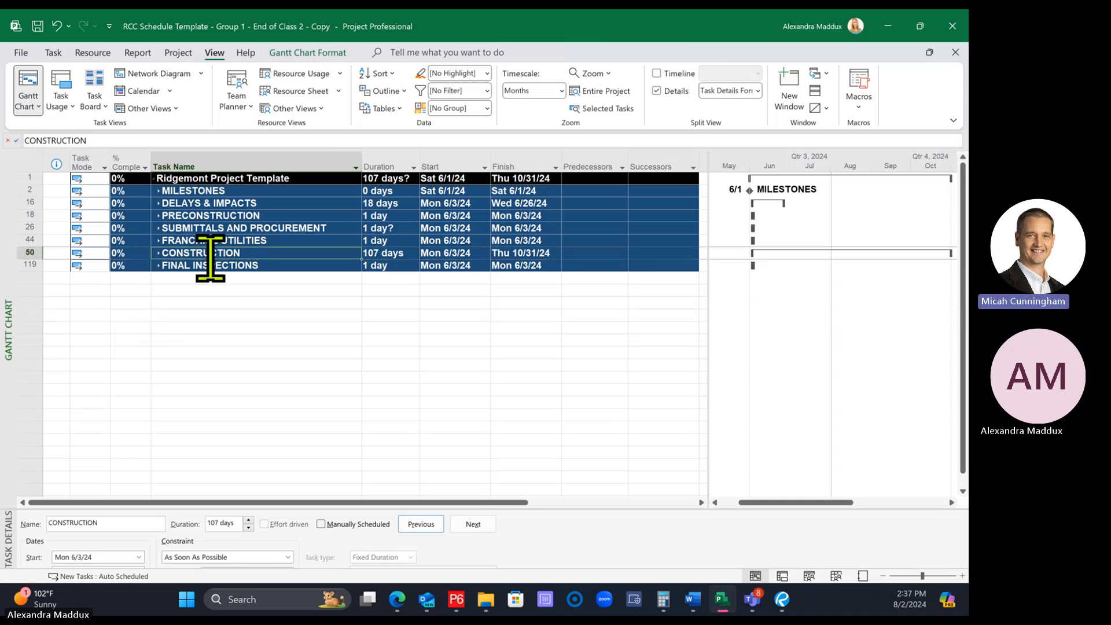
{"action": "left_click", "coordinate": [167, 228]}
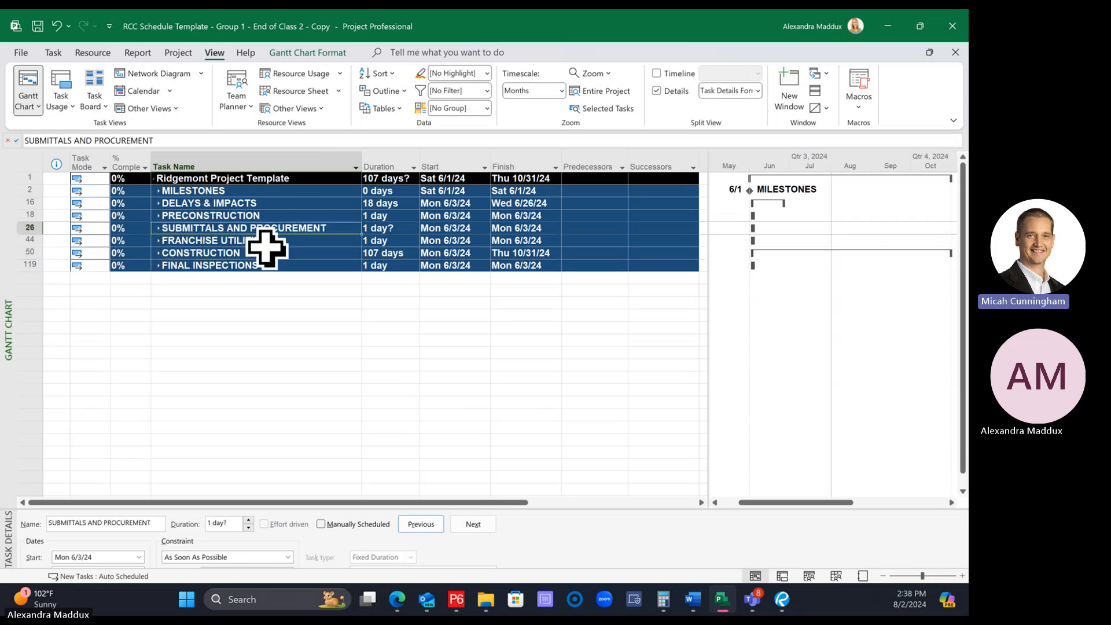
Show the subtasks of the CONSTRUCTION summary only and look through its SITE and BUILDING rows
{"action": "left_click", "coordinate": [249, 252]}
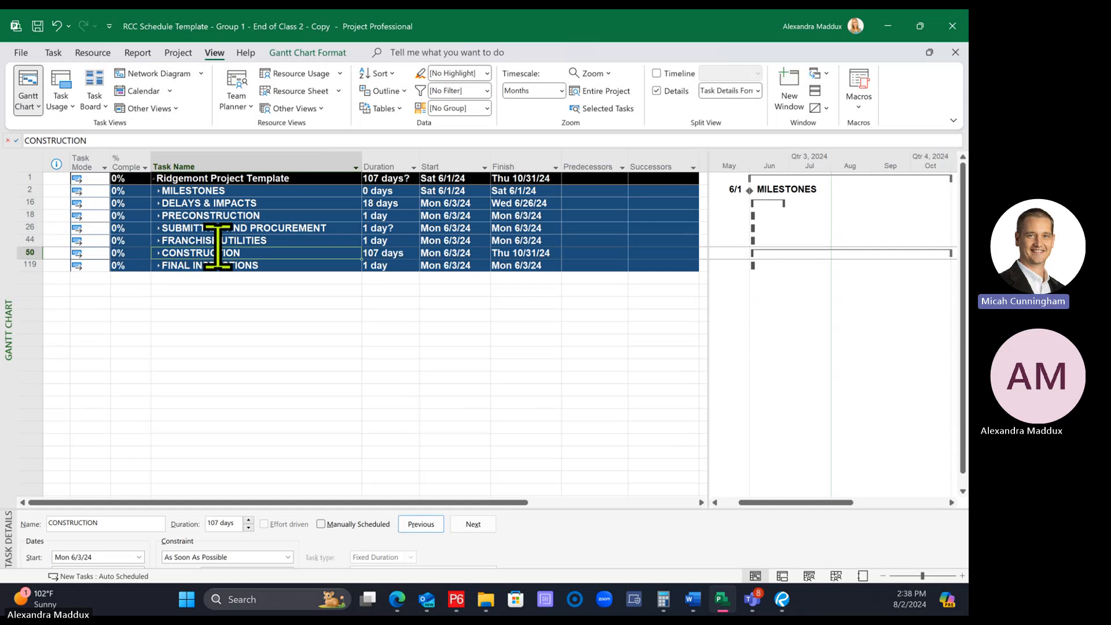
{"action": "left_click", "coordinate": [384, 91]}
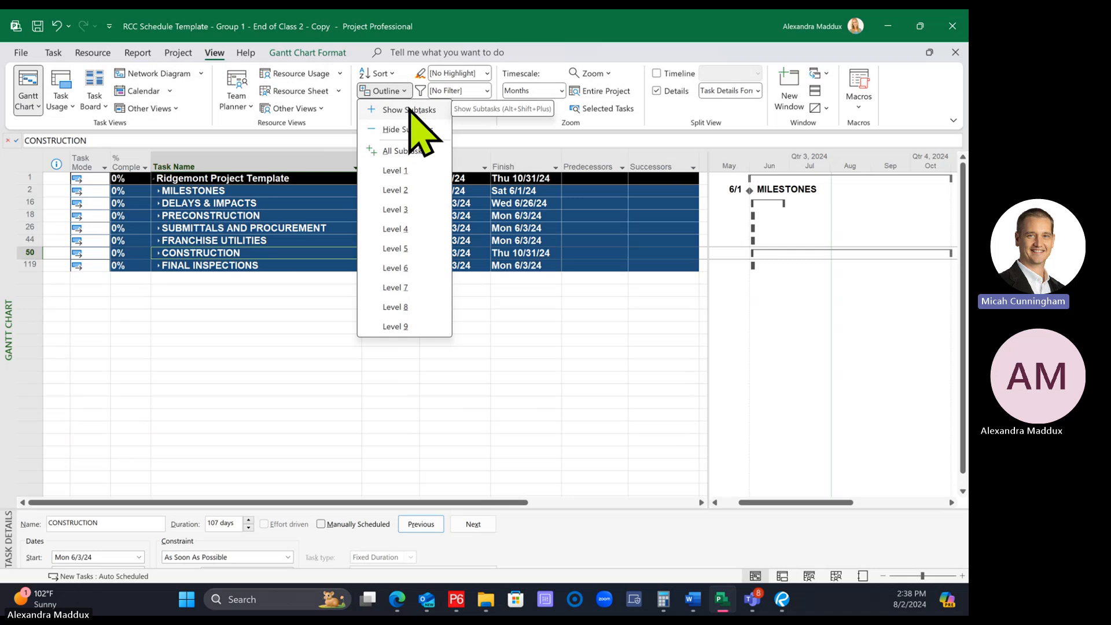
{"action": "left_click", "coordinate": [409, 109]}
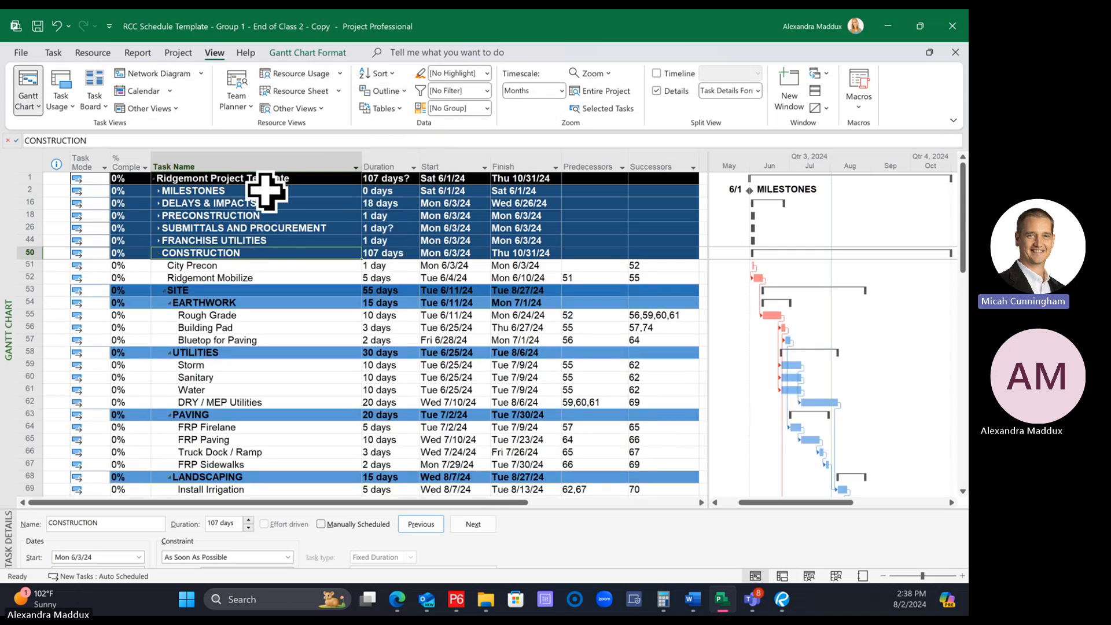
{"action": "scroll", "coordinate": [397, 379], "scroll_direction": "down", "scroll_amount": 5}
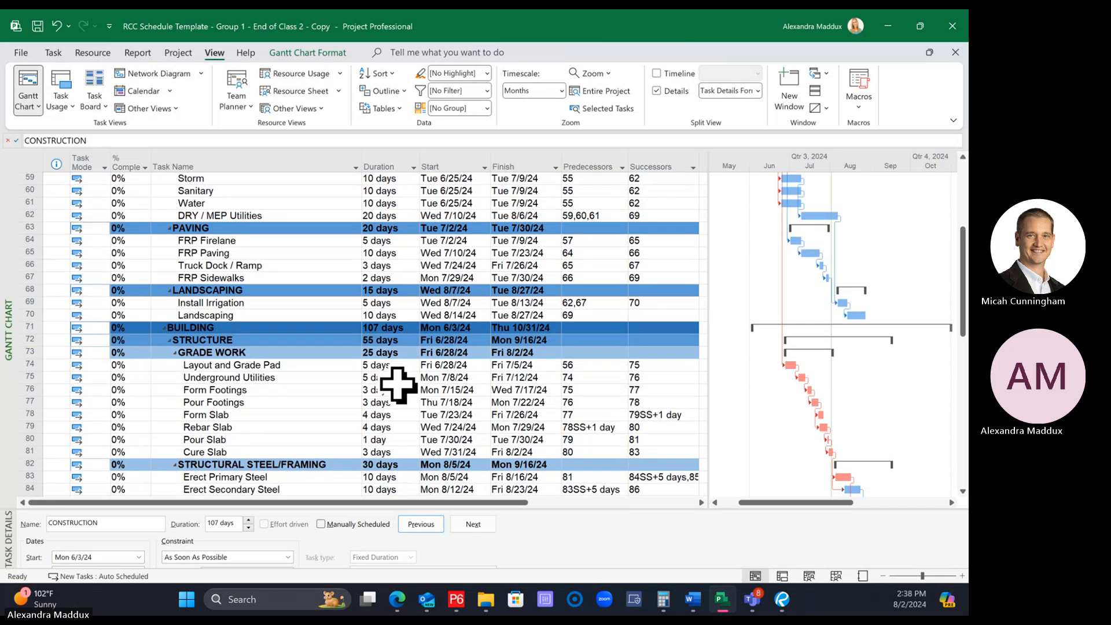
Expand the whole schedule to show all subtasks in every phase, and select the Construction NTP milestone
{"action": "scroll", "coordinate": [398, 385], "scroll_direction": "down", "scroll_amount": 15}
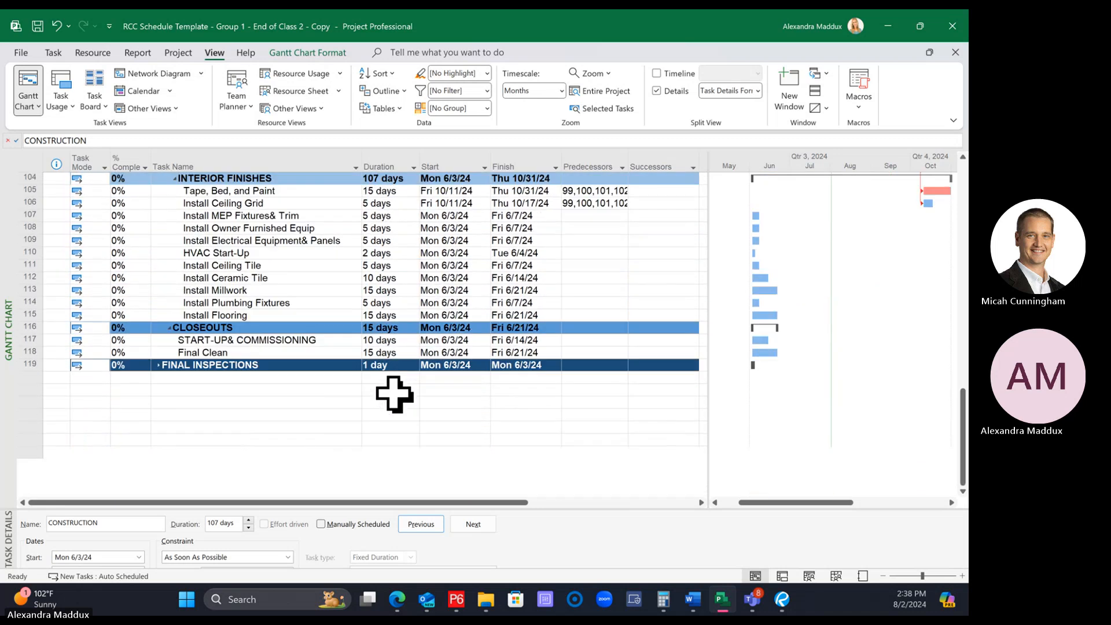
{"action": "scroll", "coordinate": [394, 394], "scroll_direction": "up", "scroll_amount": 20}
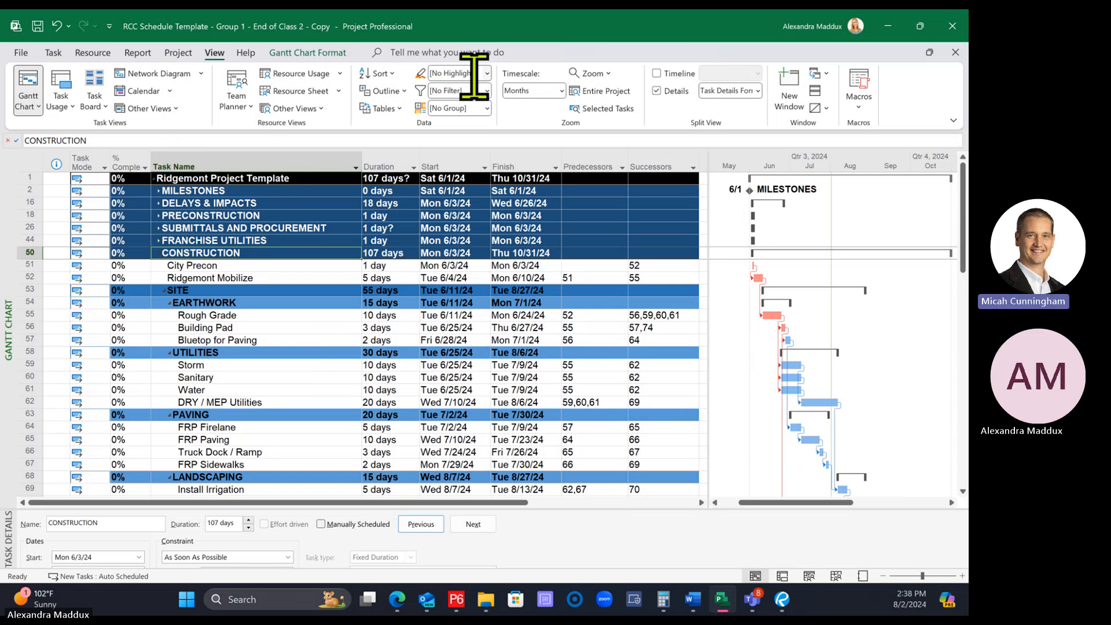
{"action": "left_click", "coordinate": [386, 92]}
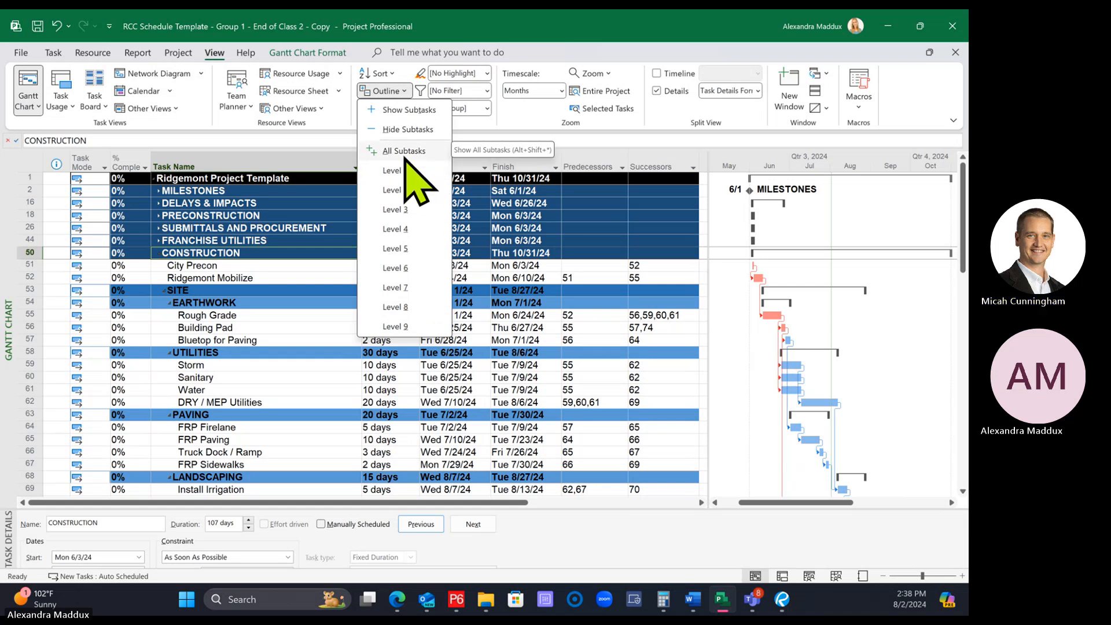
{"action": "left_click", "coordinate": [386, 91]}
{"action": "left_click", "coordinate": [387, 92]}
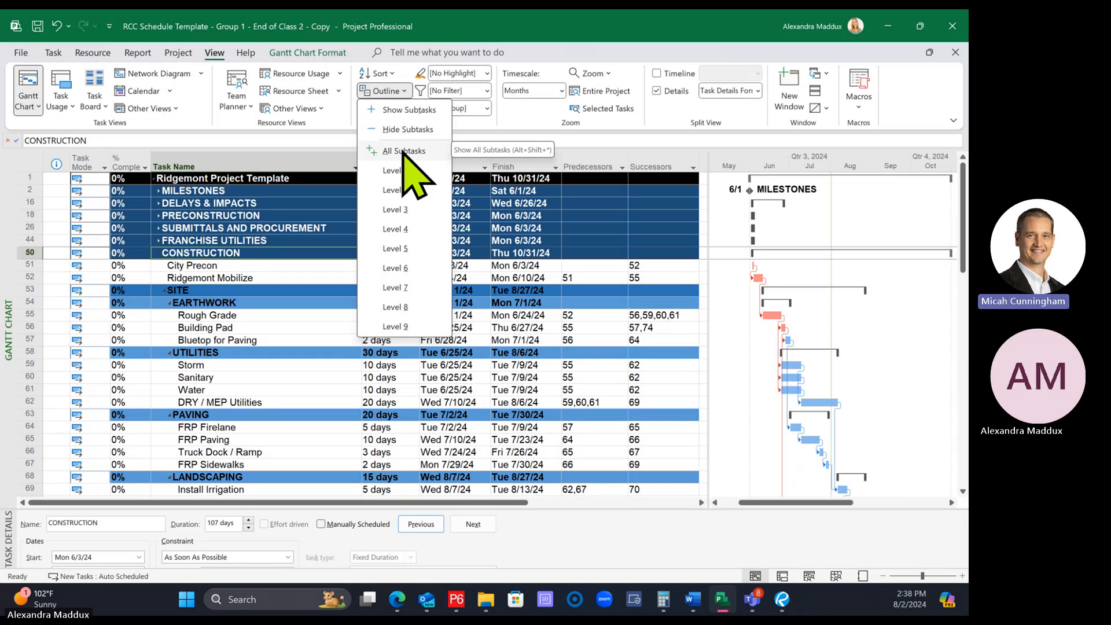
{"action": "left_click", "coordinate": [403, 152]}
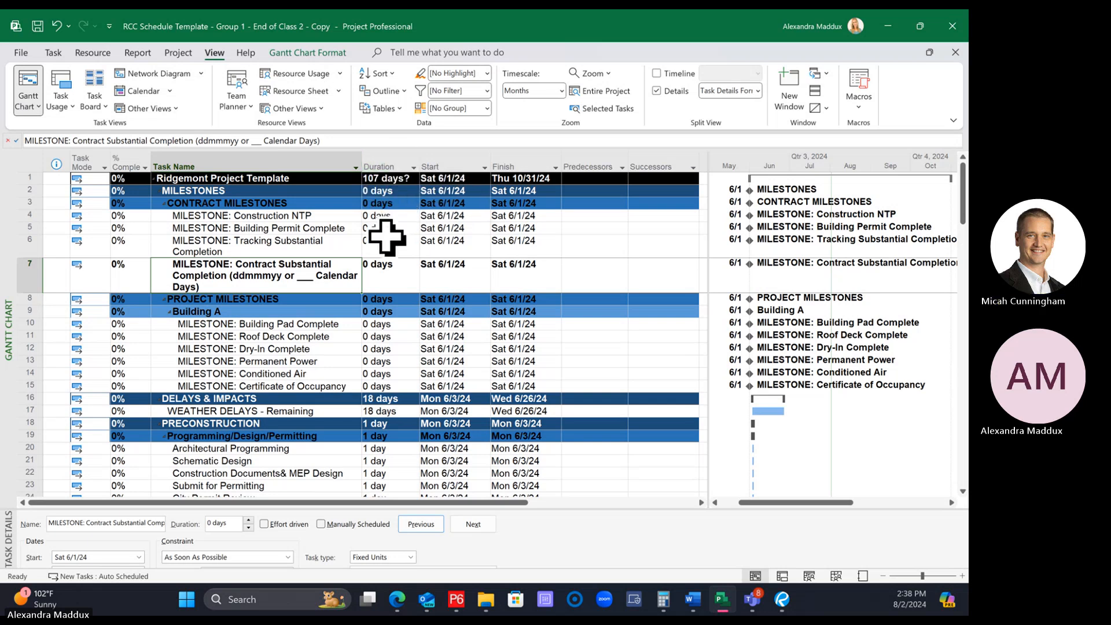
{"action": "left_click", "coordinate": [319, 216]}
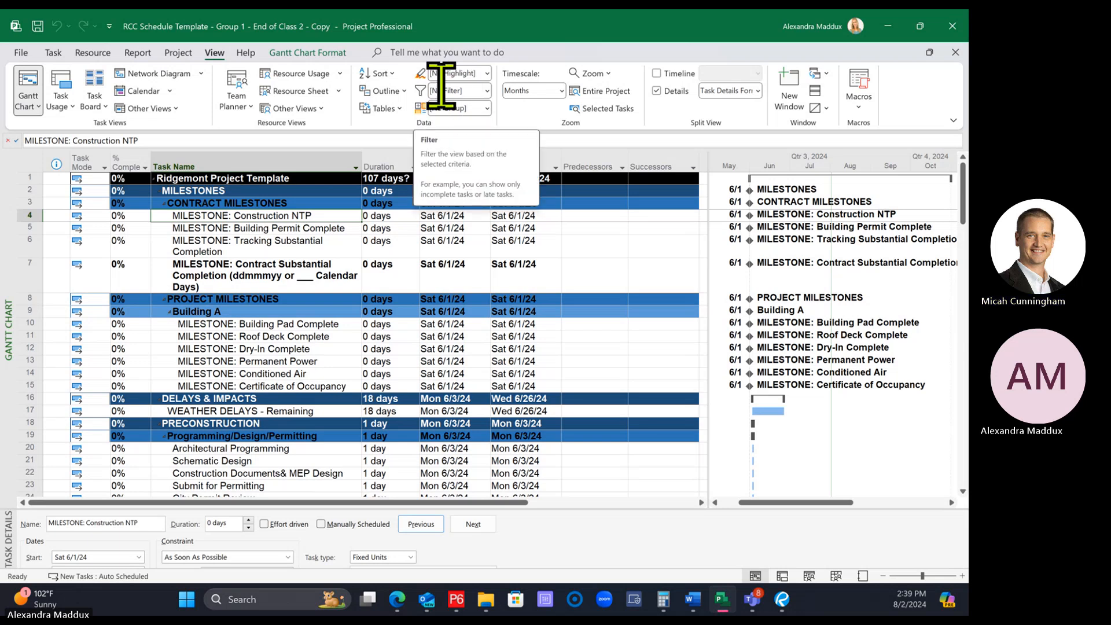
Filter the schedule to Critical tasks and examine the critical path through the SITE and BUILDING rows
{"action": "left_click", "coordinate": [488, 92]}
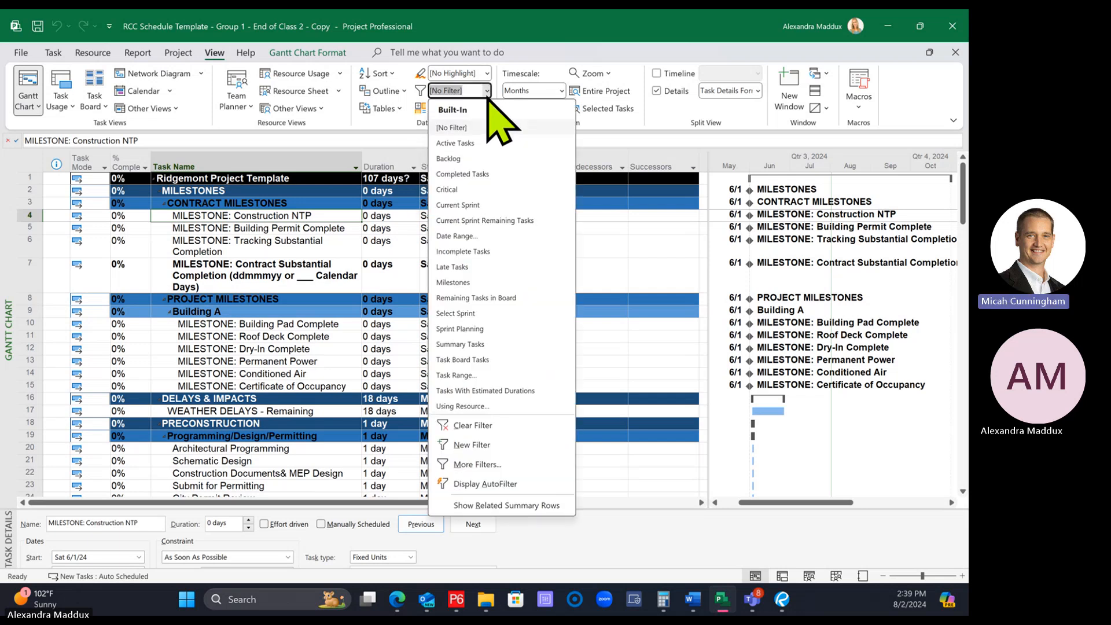
{"action": "left_click", "coordinate": [448, 191]}
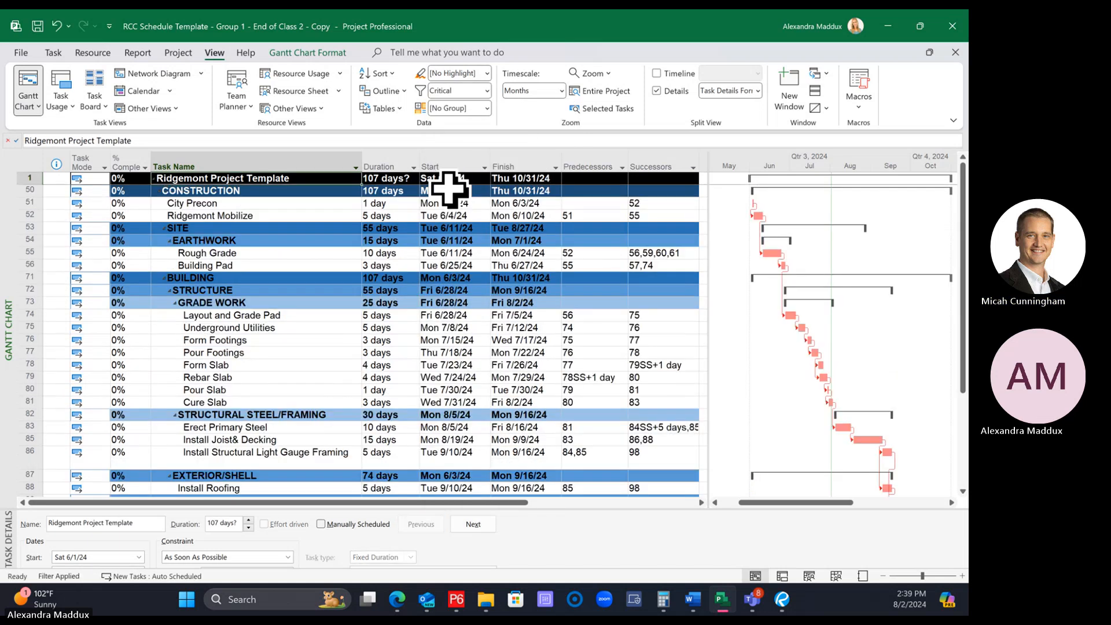
{"action": "left_click", "coordinate": [487, 91]}
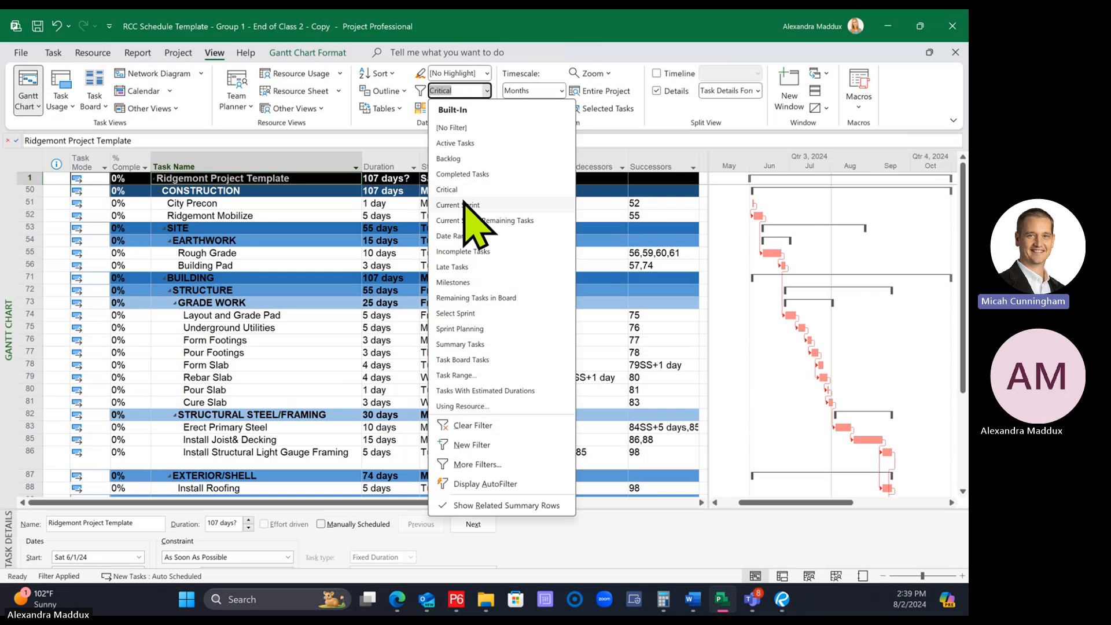
{"action": "left_click", "coordinate": [453, 191]}
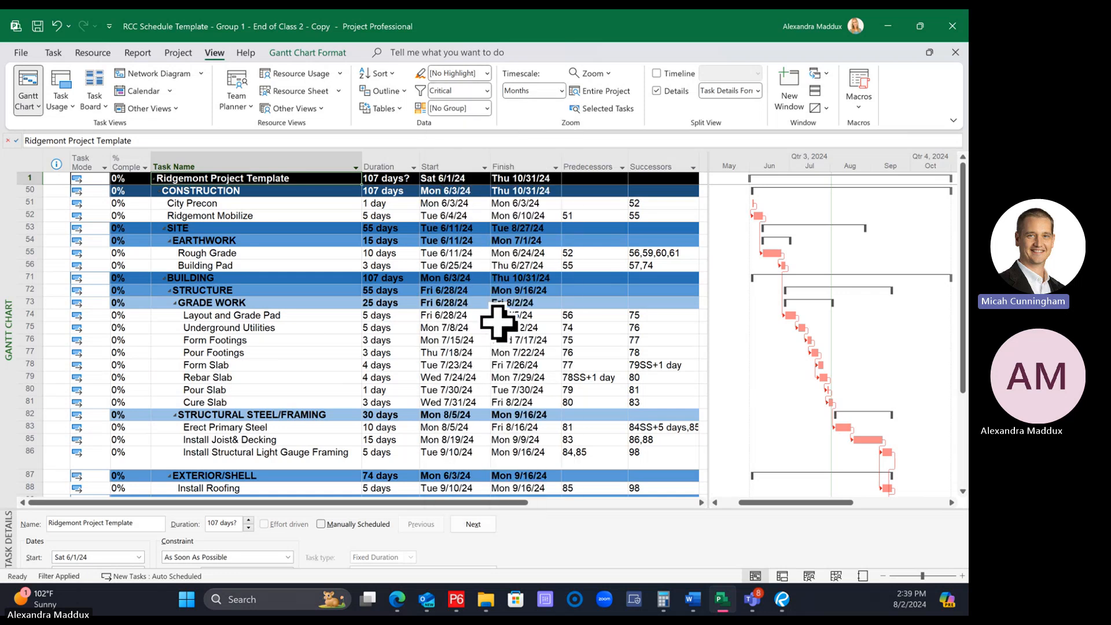
{"action": "scroll", "coordinate": [498, 323], "scroll_direction": "down", "scroll_amount": 5}
{"action": "scroll", "coordinate": [503, 322], "scroll_direction": "up", "scroll_amount": 5}
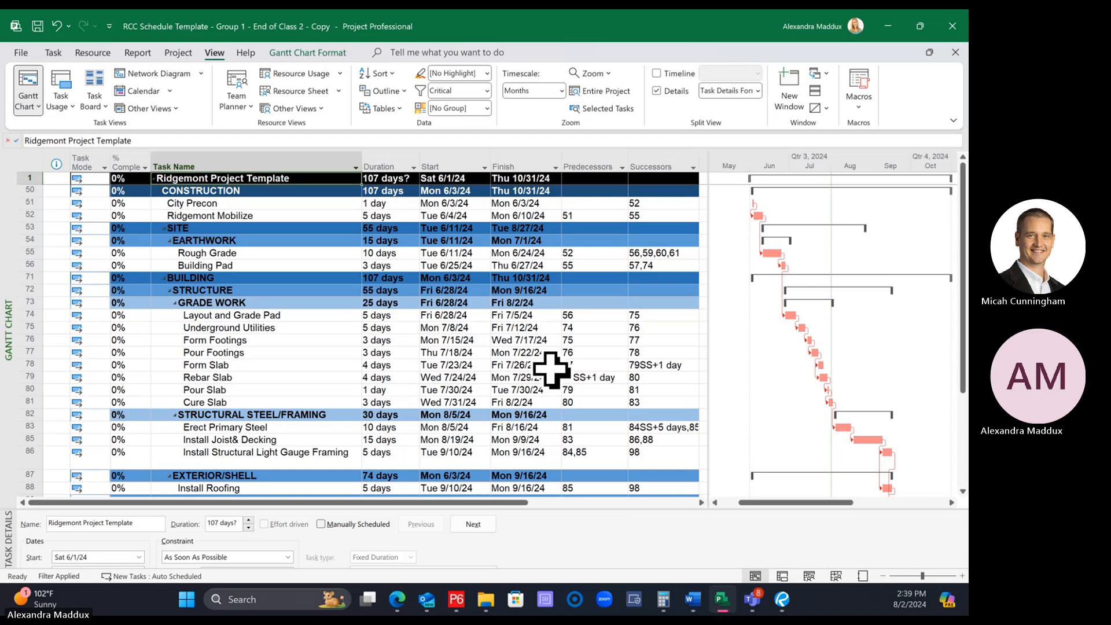
{"action": "scroll", "coordinate": [550, 362], "scroll_direction": "down", "scroll_amount": 2}
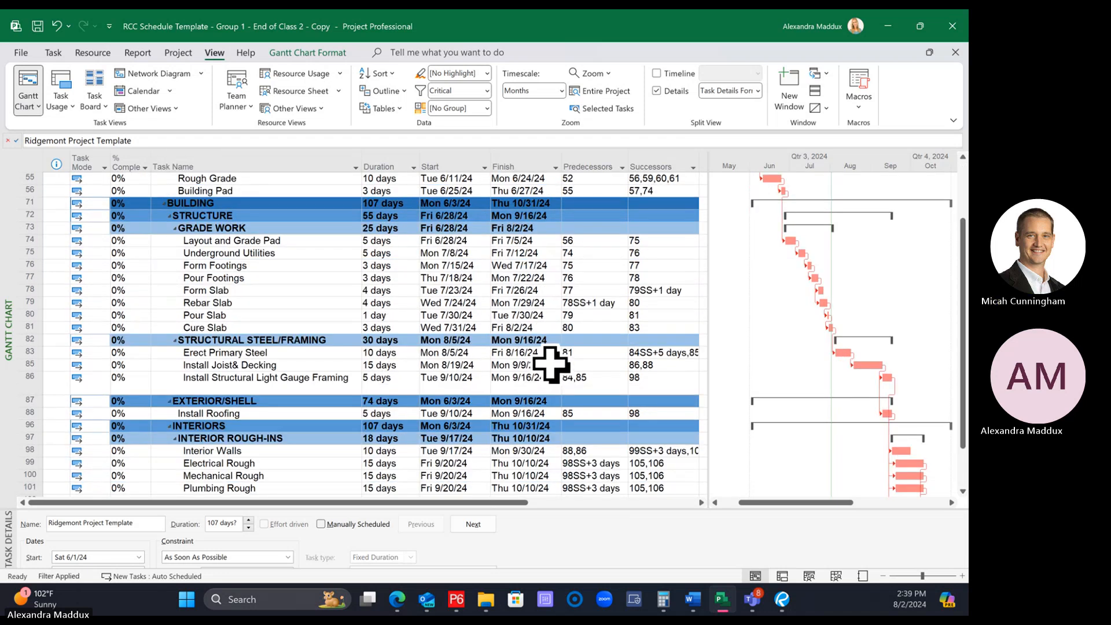
{"action": "scroll", "coordinate": [551, 364], "scroll_direction": "down", "scroll_amount": 2}
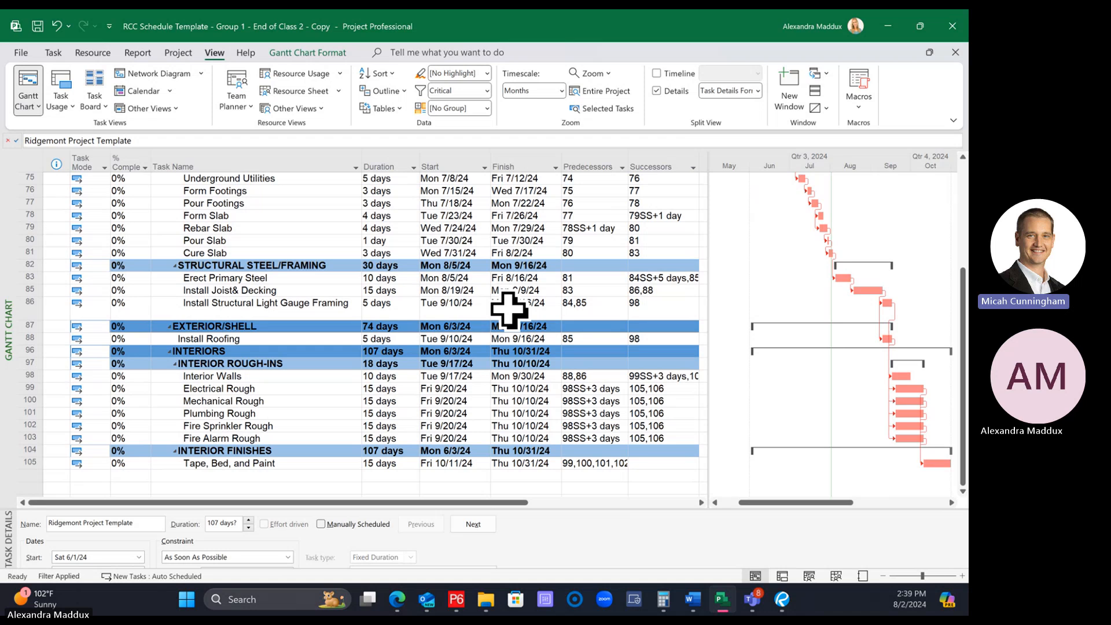
{"action": "scroll", "coordinate": [510, 310], "scroll_direction": "up", "scroll_amount": 4}
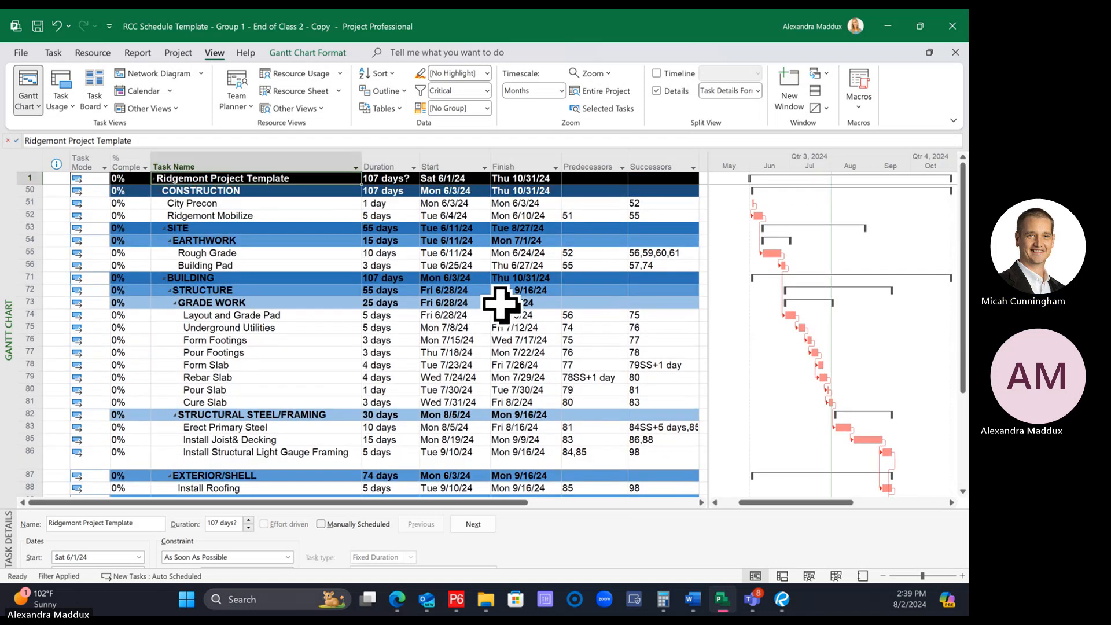
Return the schedule from the Critical filter to No Filter, reapplying Critical once in between for comparison
{"action": "left_click", "coordinate": [487, 91]}
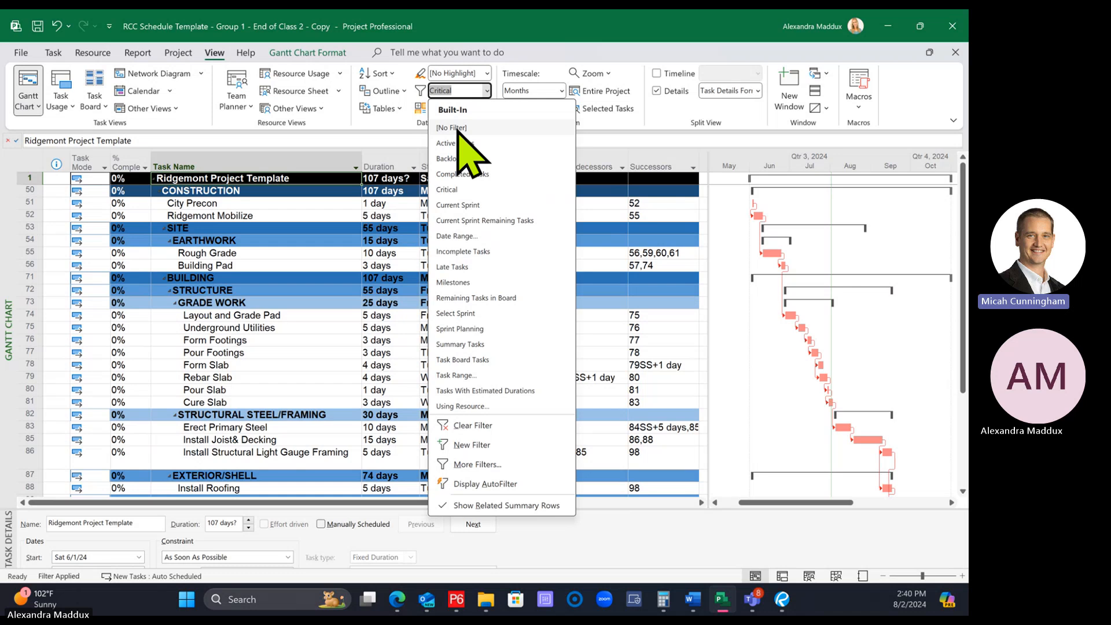
{"action": "left_click", "coordinate": [454, 128]}
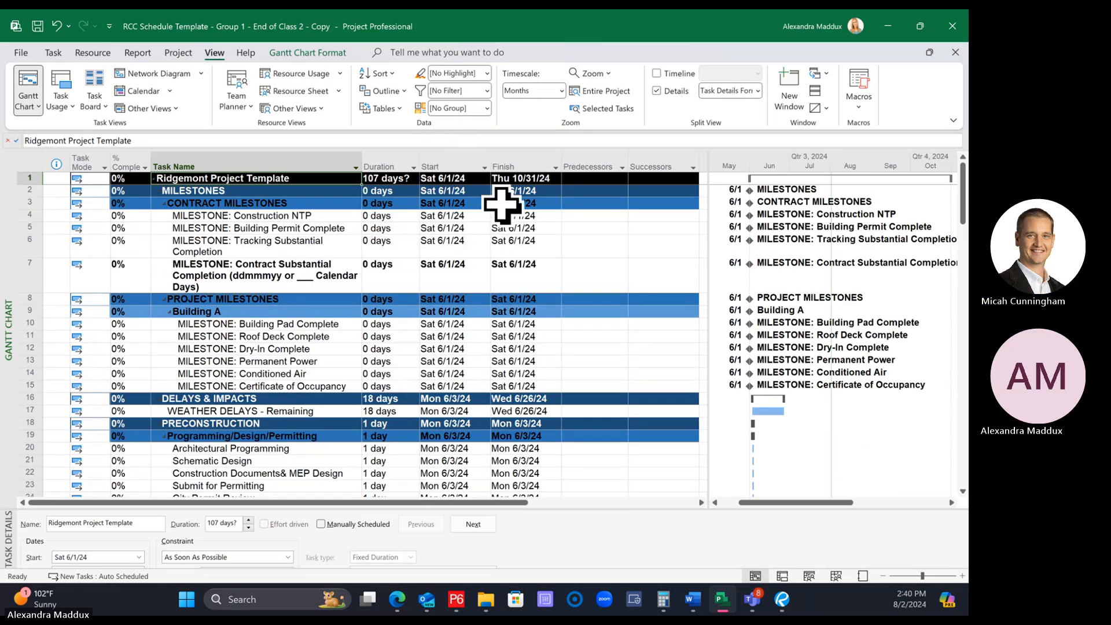
{"action": "left_click", "coordinate": [487, 91]}
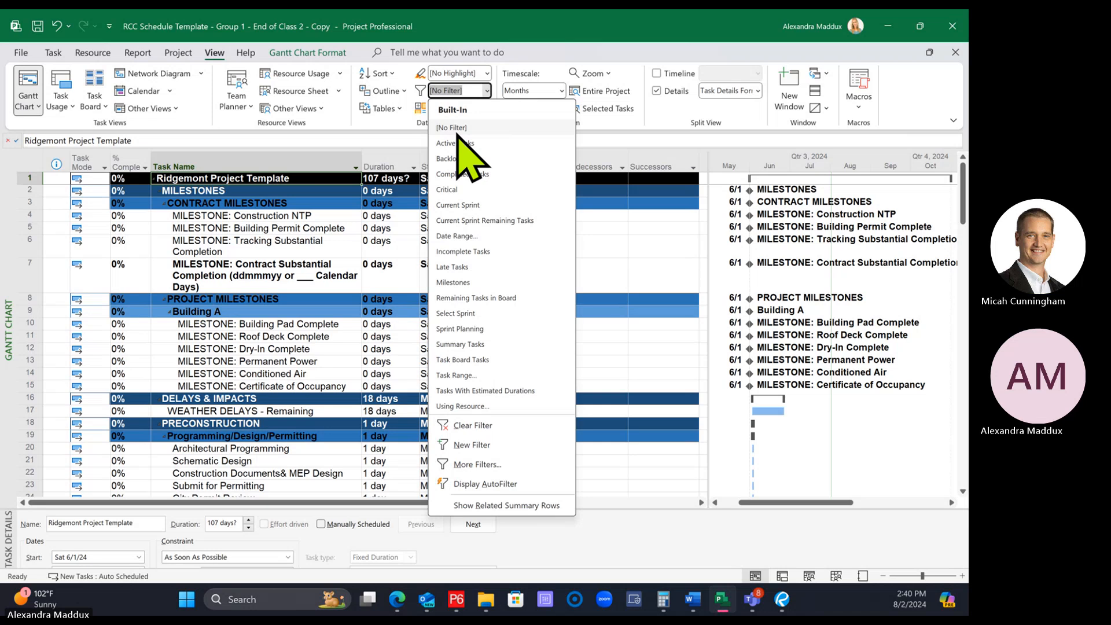
{"action": "left_click", "coordinate": [460, 190]}
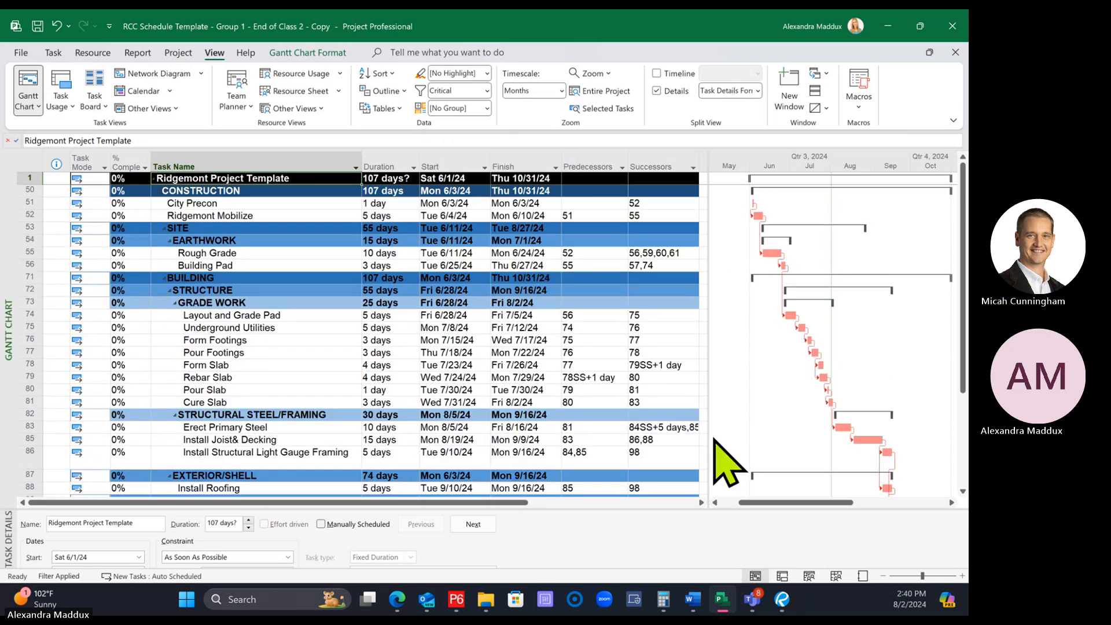
{"action": "left_click", "coordinate": [486, 91]}
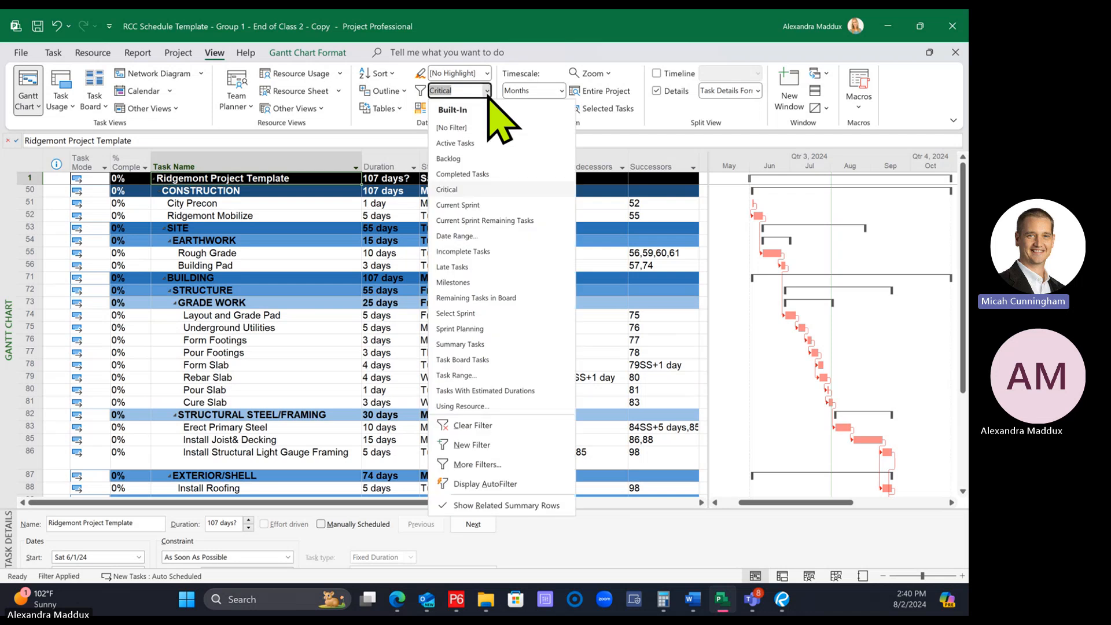
{"action": "left_click", "coordinate": [472, 130]}
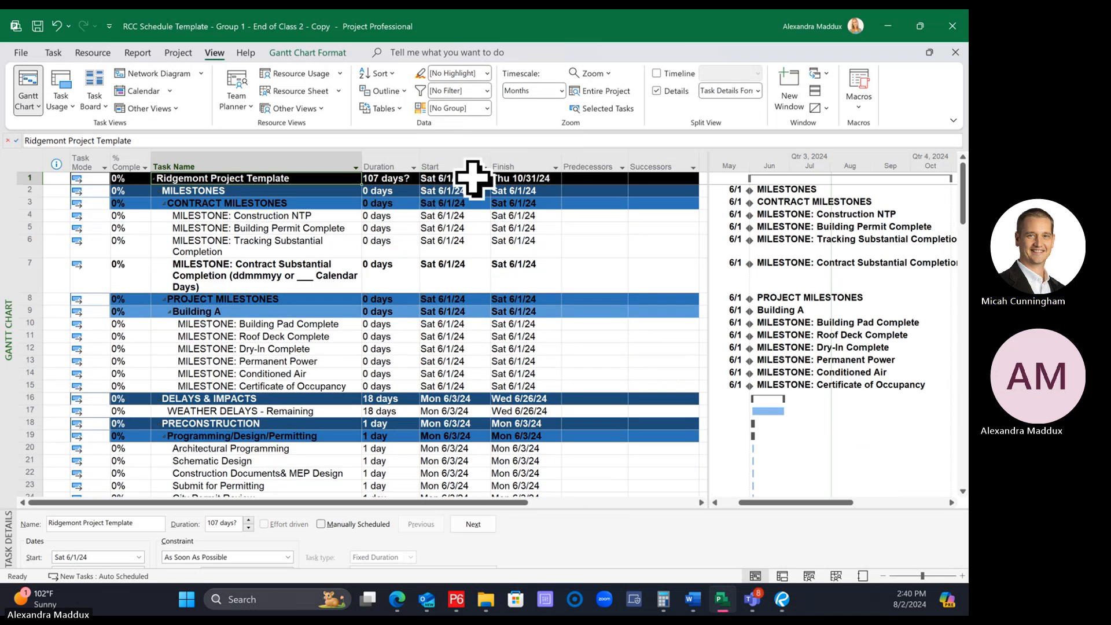
Filter the schedule to Milestones and examine the contract and project milestones listed
{"action": "left_click", "coordinate": [486, 91]}
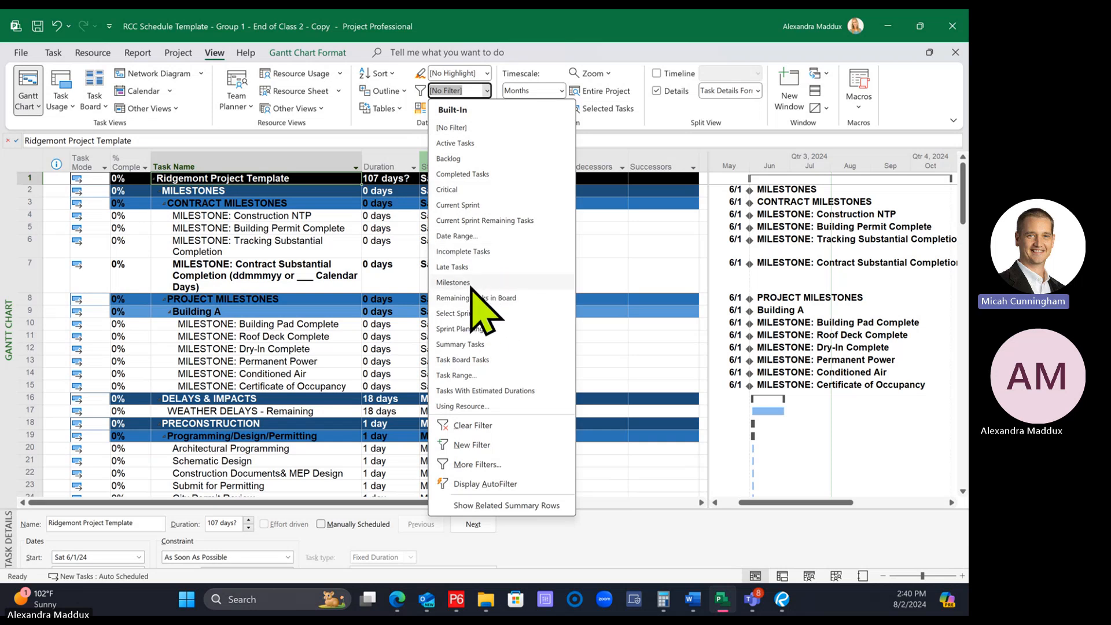
{"action": "left_click", "coordinate": [487, 91]}
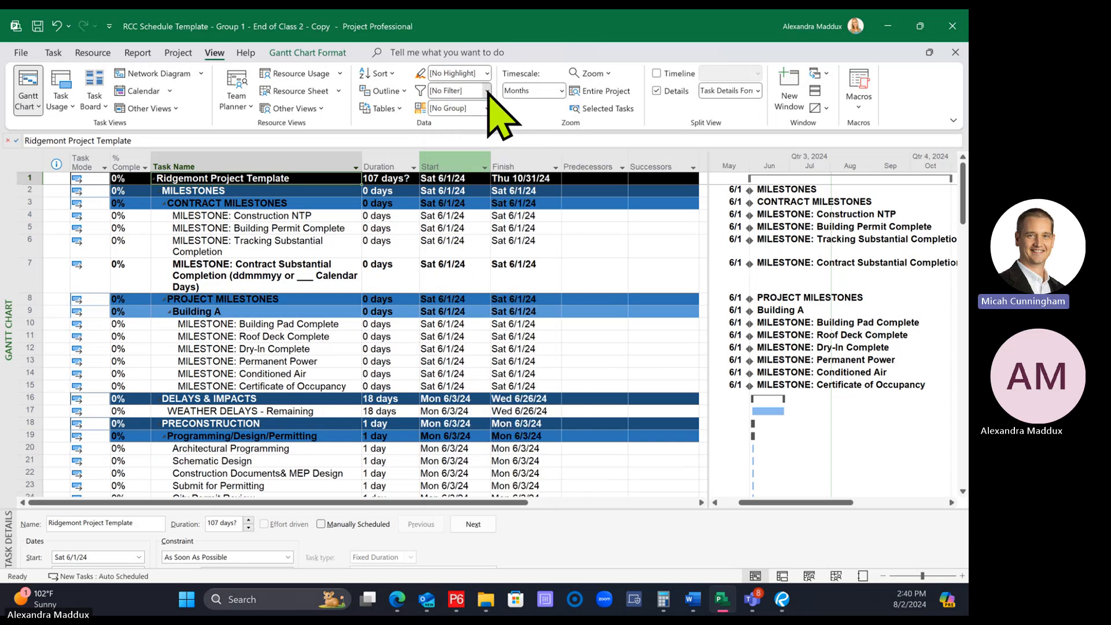
{"action": "left_click", "coordinate": [487, 91]}
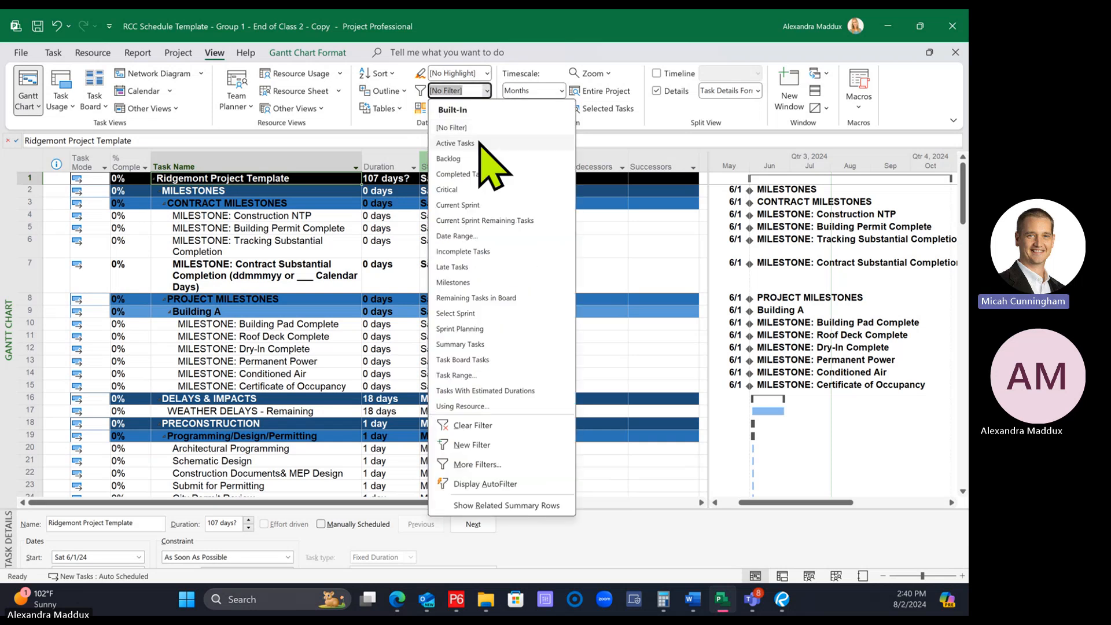
{"action": "left_click", "coordinate": [458, 282]}
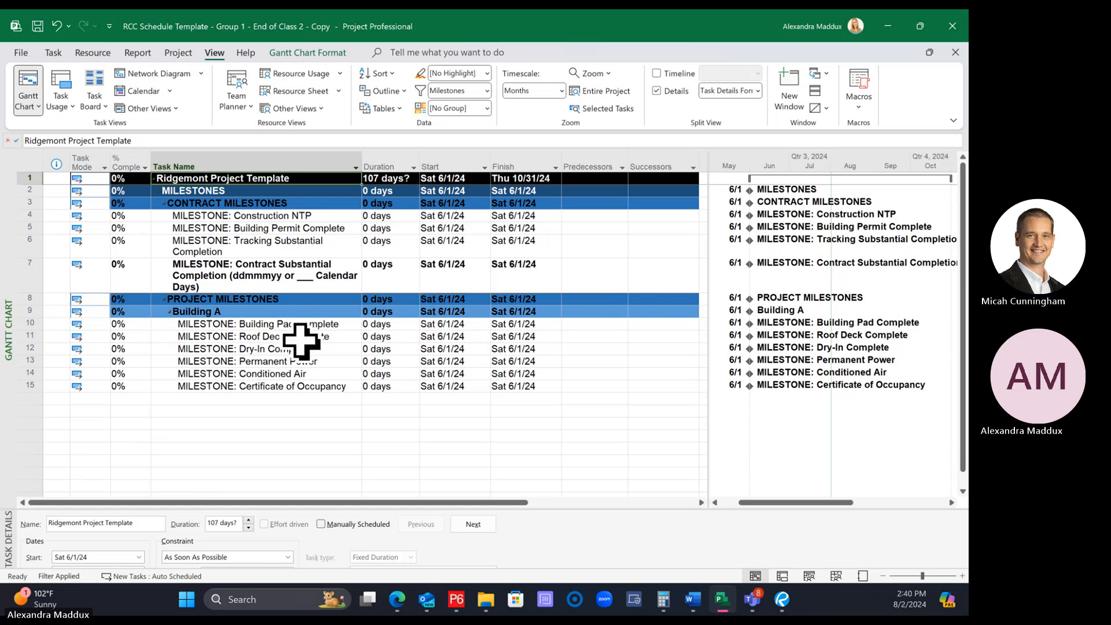
{"action": "left_click", "coordinate": [294, 279]}
{"action": "left_click", "coordinate": [293, 322]}
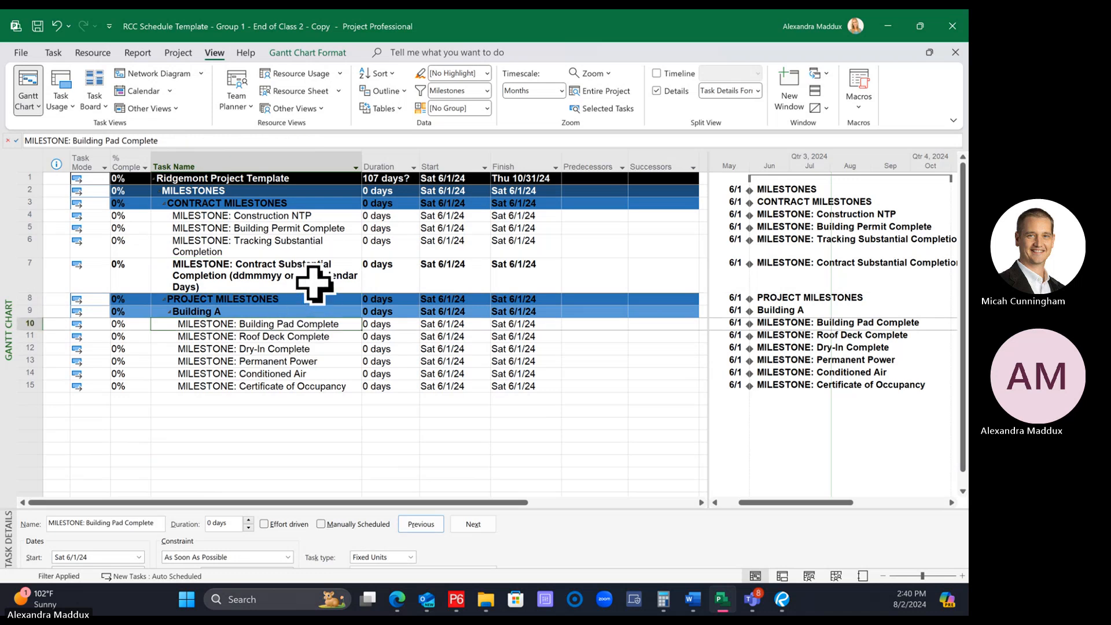
{"action": "left_click", "coordinate": [488, 91]}
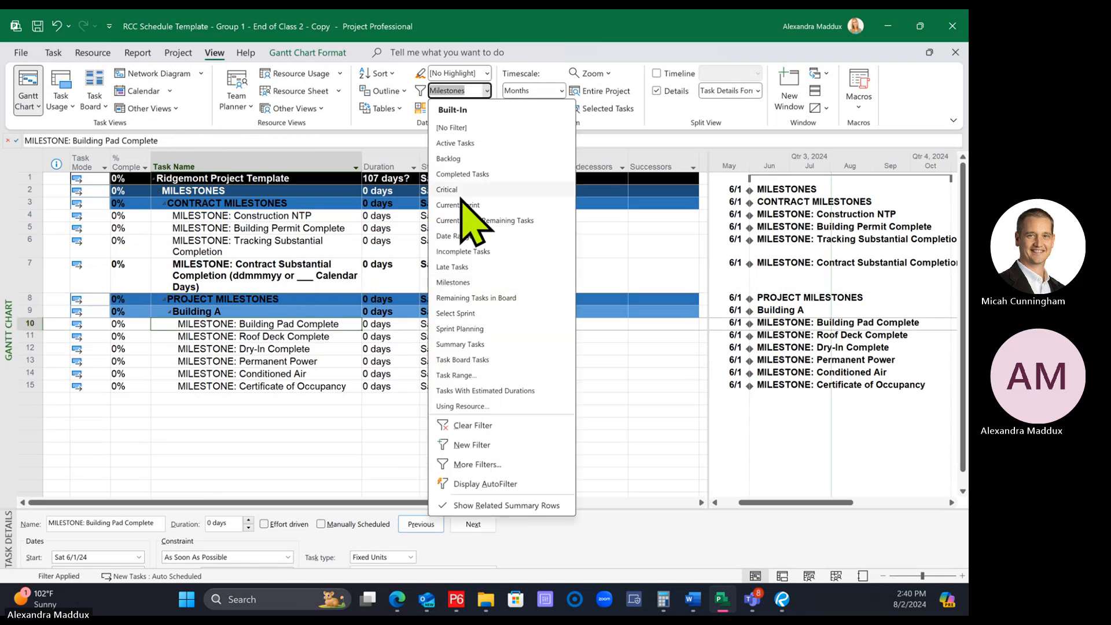
{"action": "left_click", "coordinate": [457, 282]}
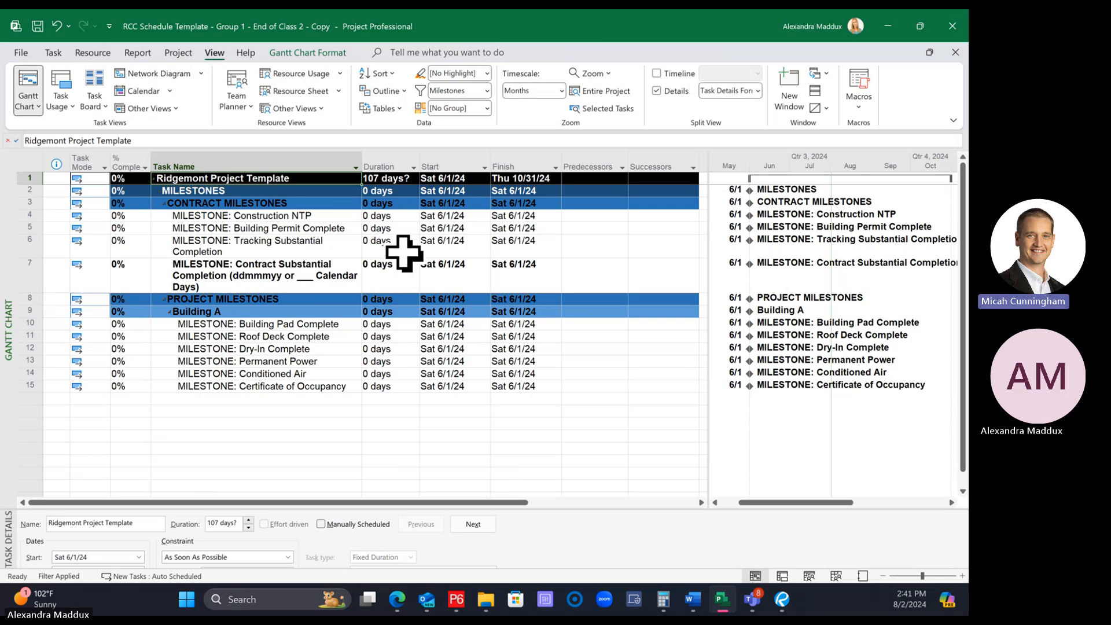
Remove the Milestones filter and select the durations of the four contract milestones, from Construction NTP to Contract Substantial Completion
{"action": "left_click", "coordinate": [487, 91]}
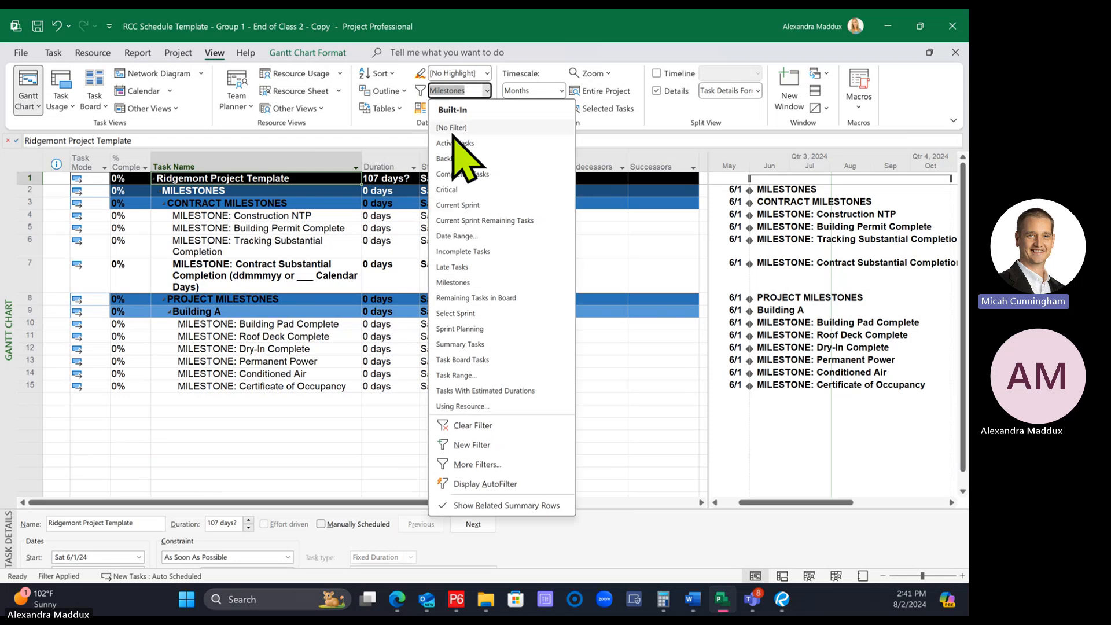
{"action": "left_click", "coordinate": [457, 128]}
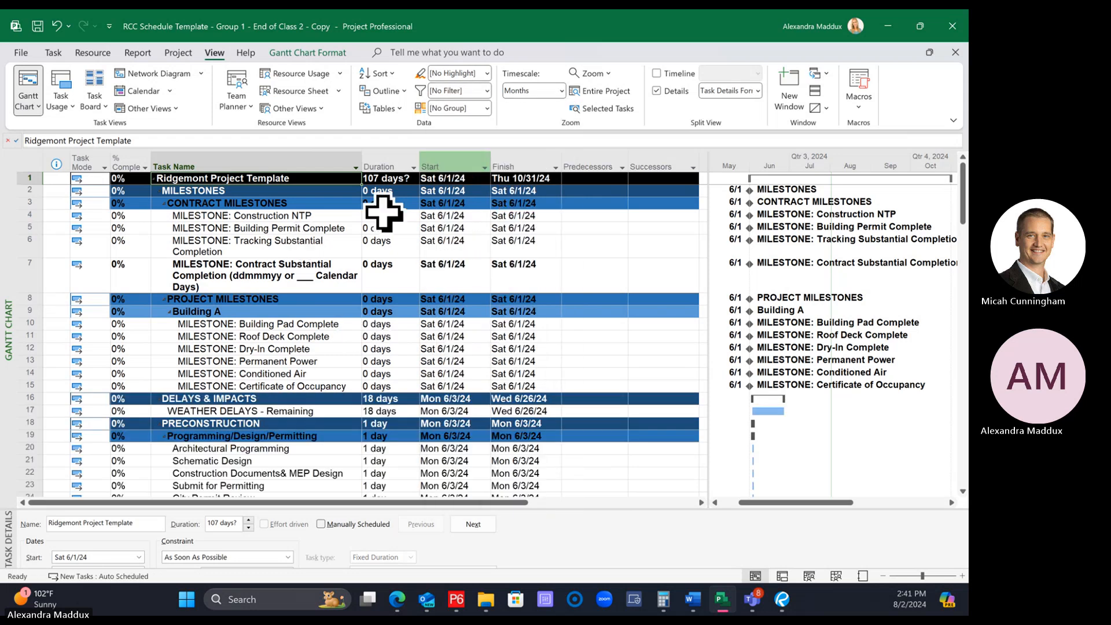
{"action": "left_click_drag", "start_coordinate": [384, 213], "coordinate": [404, 285]}
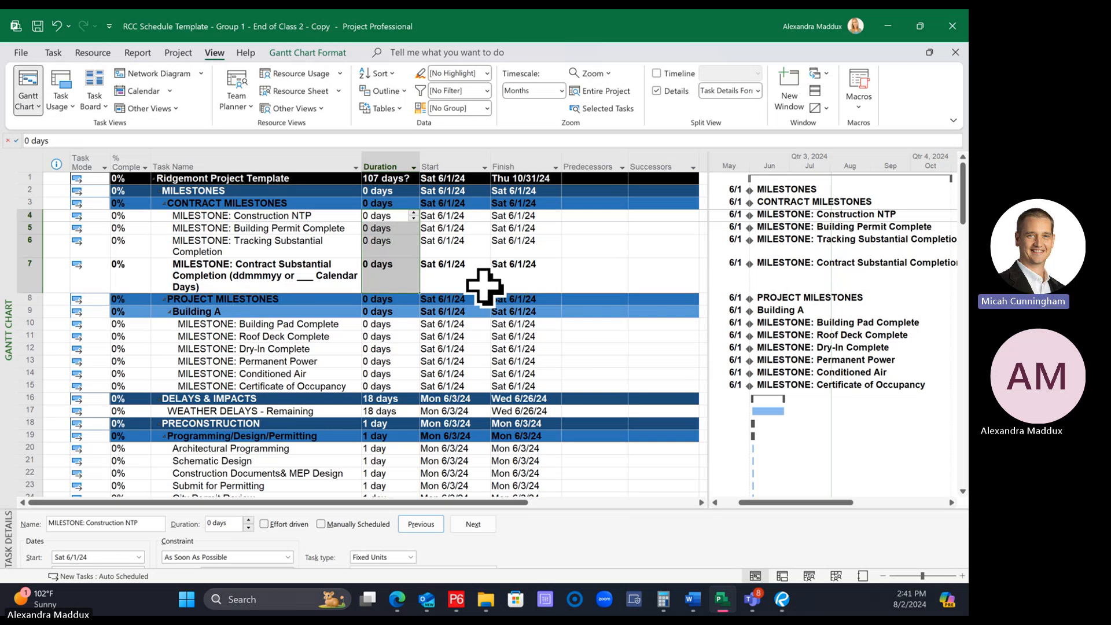
Apply the Milestones filter once more and set the schedule back to No Filter
{"action": "left_click", "coordinate": [486, 91]}
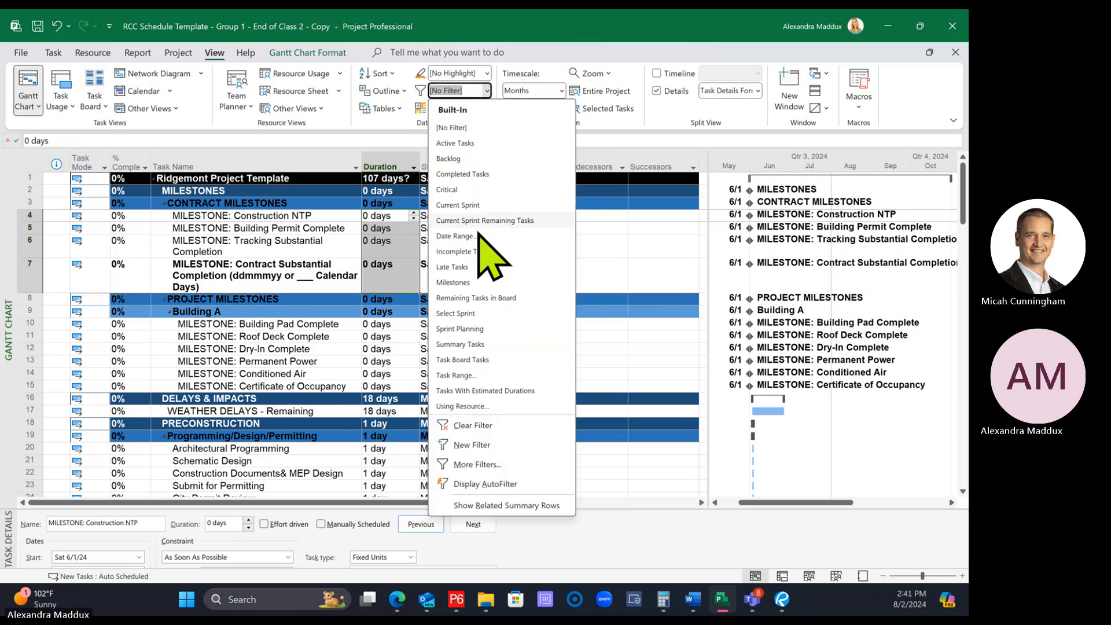
{"action": "left_click", "coordinate": [483, 283]}
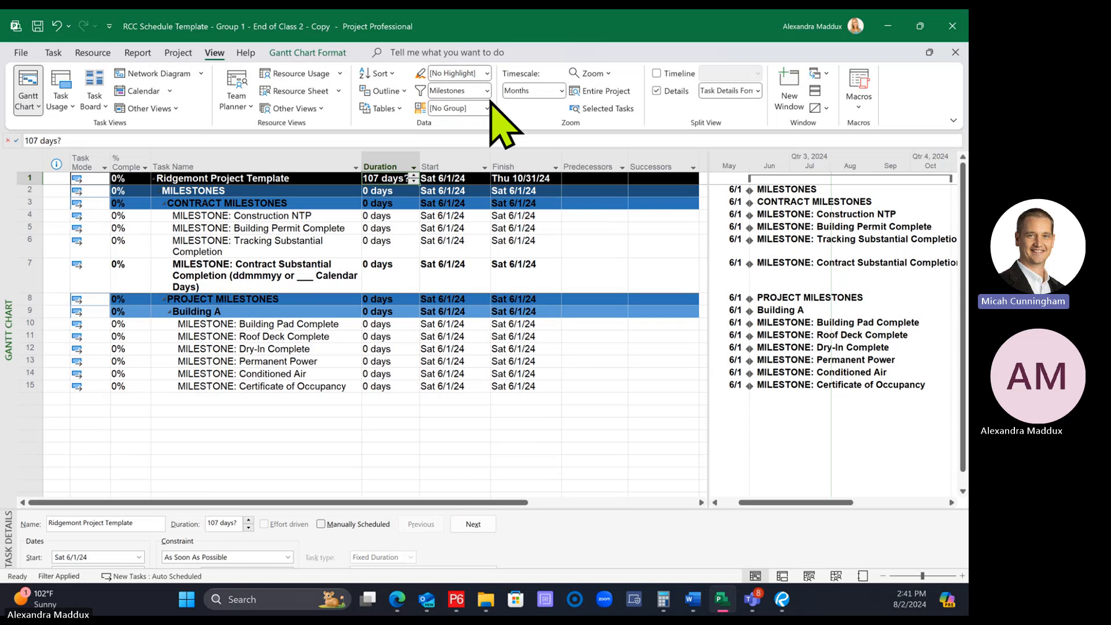
{"action": "left_click", "coordinate": [486, 91]}
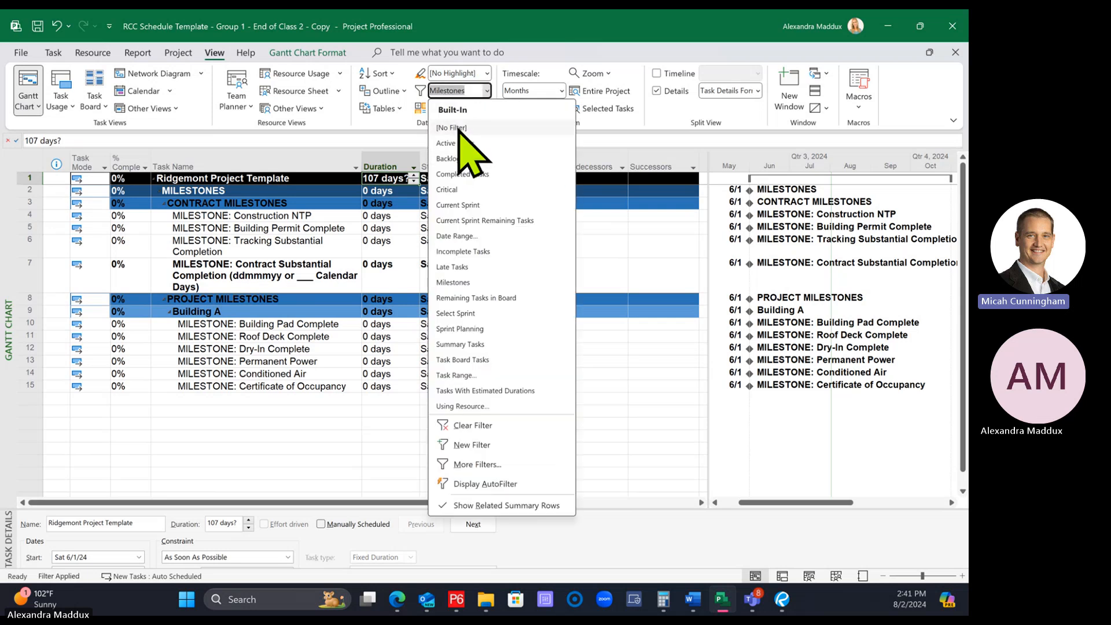
{"action": "left_click", "coordinate": [457, 127]}
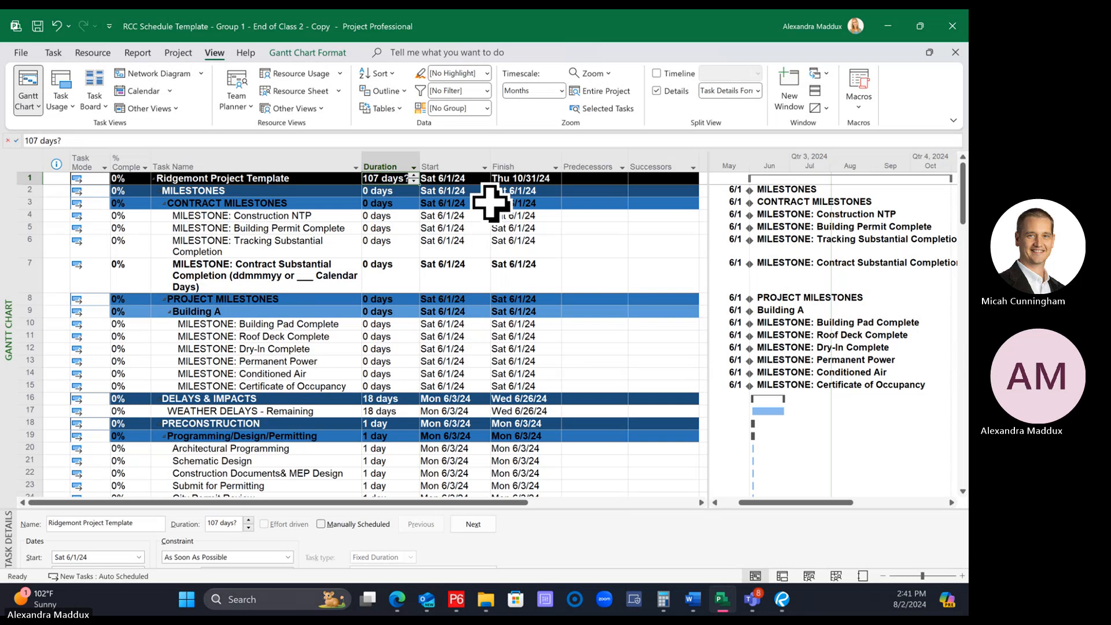
Select the durations of the four contract milestones and of the Permanent Power milestone to check them
{"action": "left_click", "coordinate": [488, 91]}
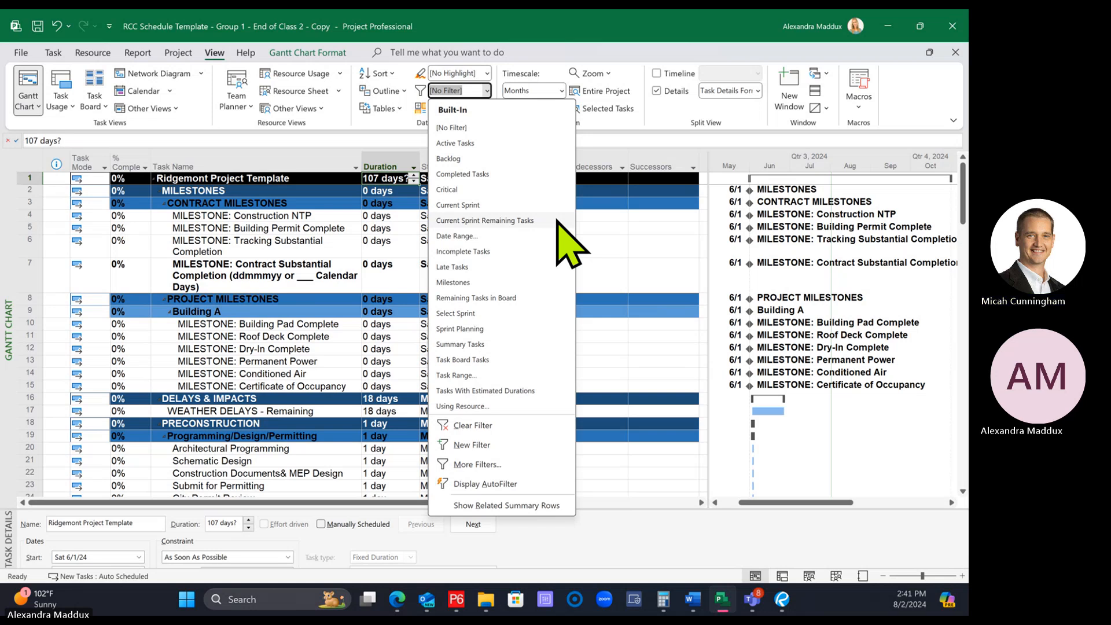
{"action": "left_click", "coordinate": [627, 240]}
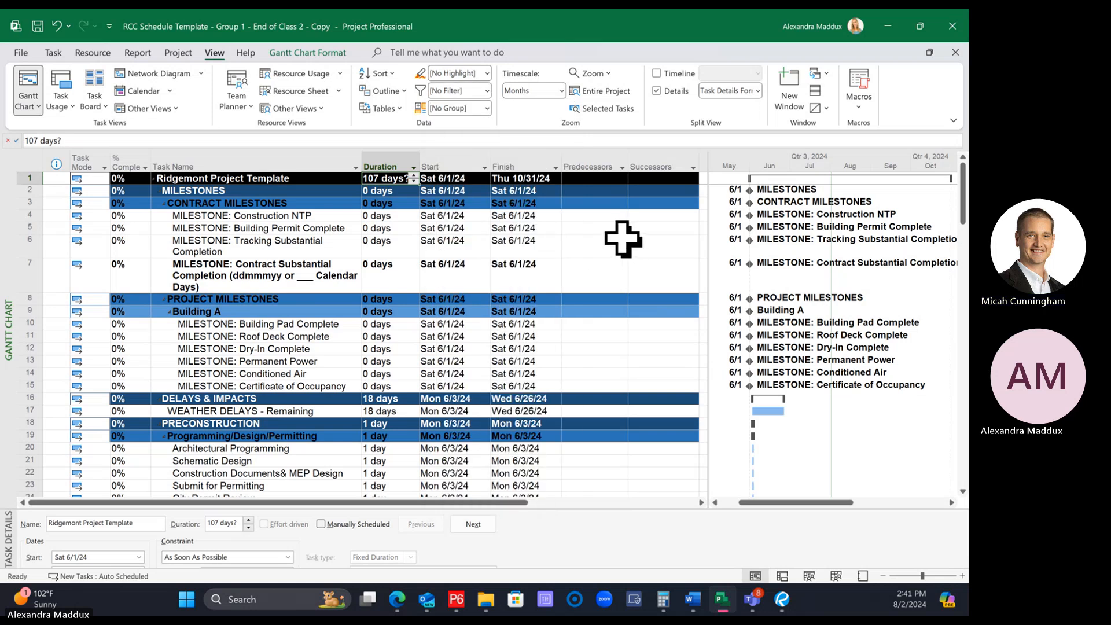
{"action": "left_click", "coordinate": [383, 217]}
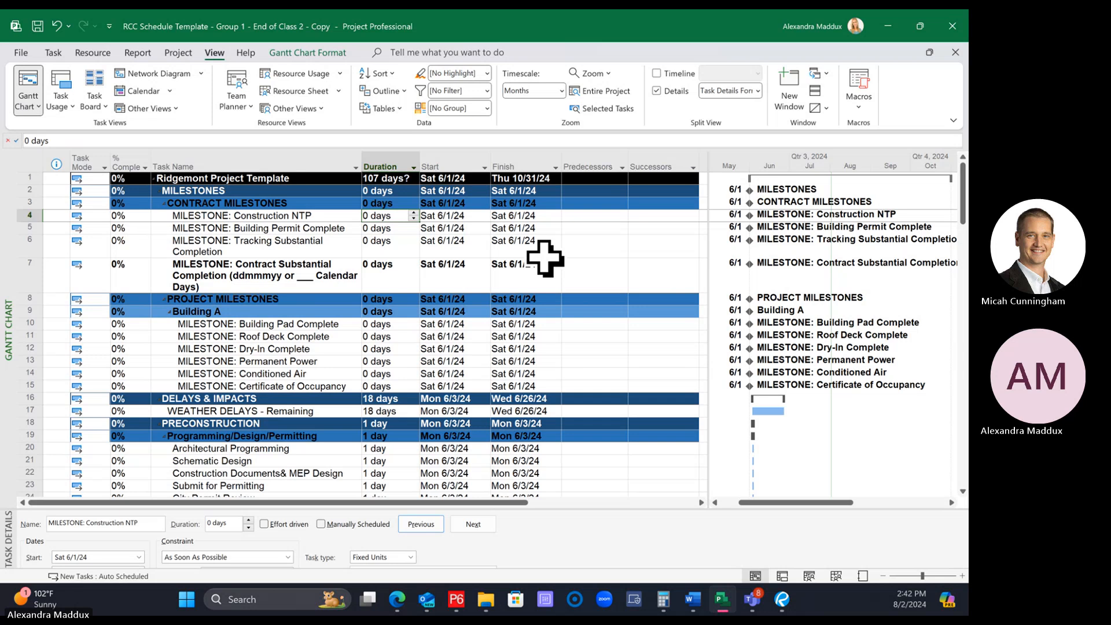
{"action": "left_click", "coordinate": [397, 248]}
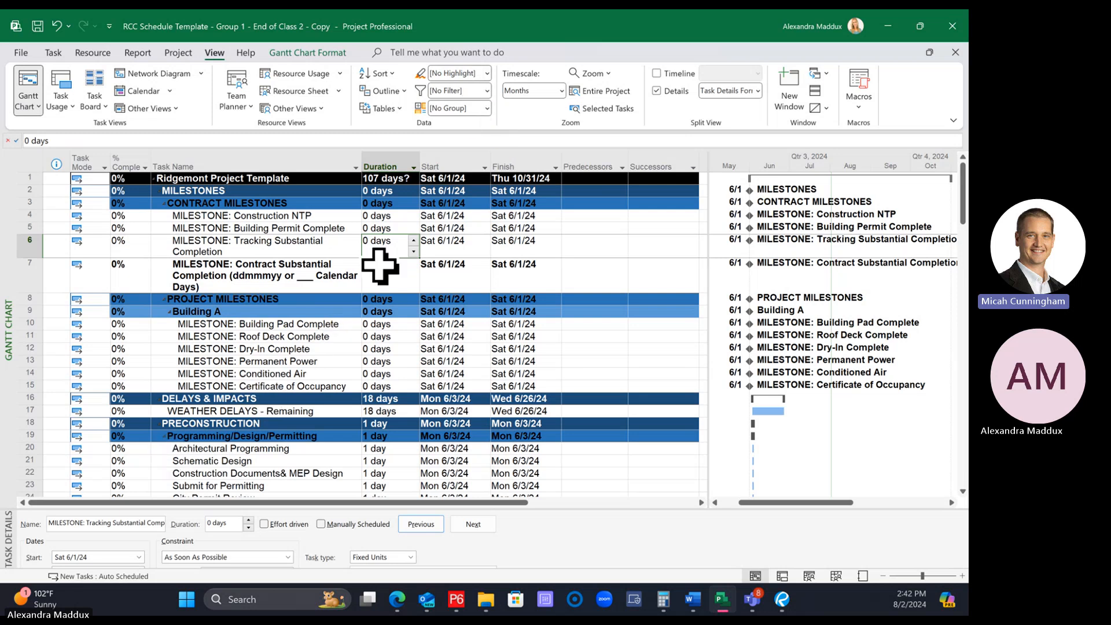
{"action": "left_click_drag", "start_coordinate": [384, 217], "coordinate": [392, 277]}
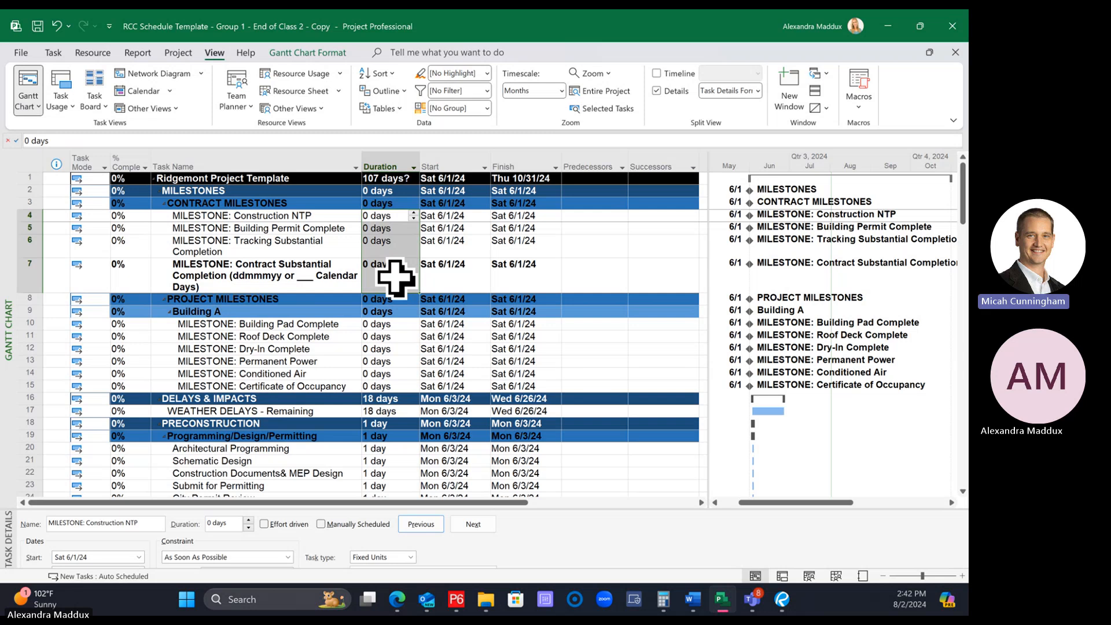
{"action": "left_click", "coordinate": [379, 359]}
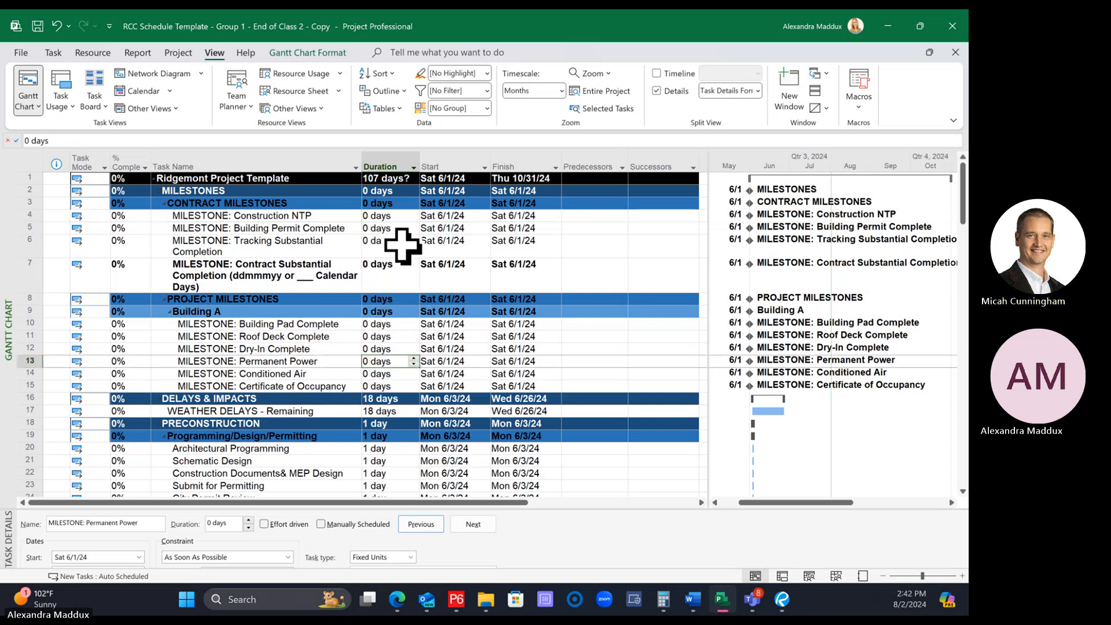
Enter a duration of 0 for the contract milestones, starting at Construction NTP, and continue down to PROJECT MILESTONES
{"action": "left_click", "coordinate": [389, 227]}
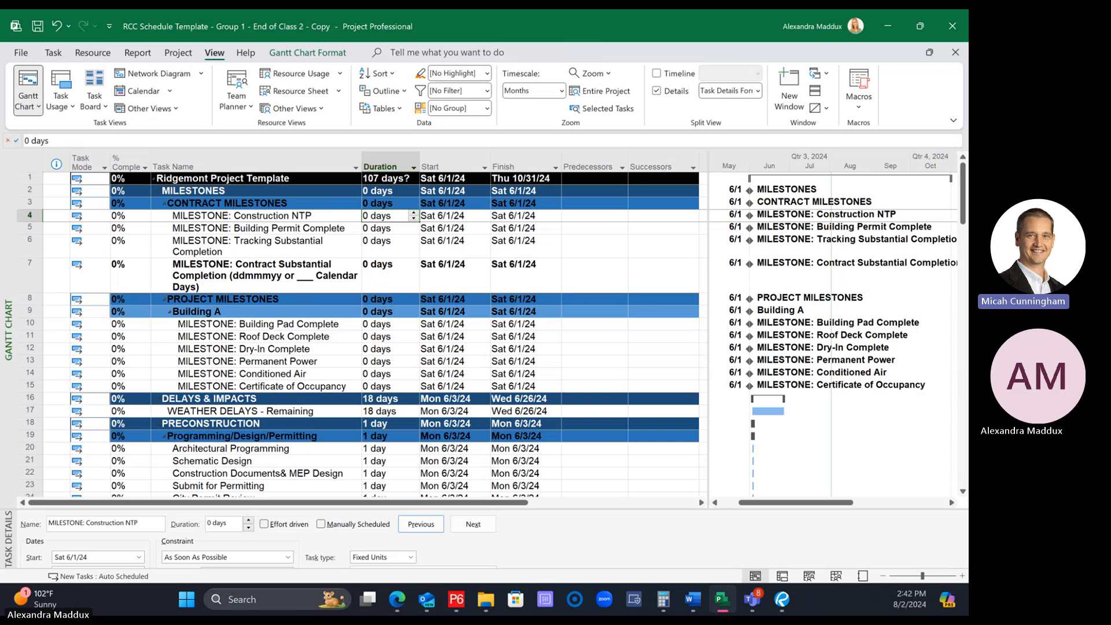
{"action": "type", "text": "0"}
{"action": "key", "text": "Return"}
{"action": "type", "text": "0"}
{"action": "key", "text": "Return"}
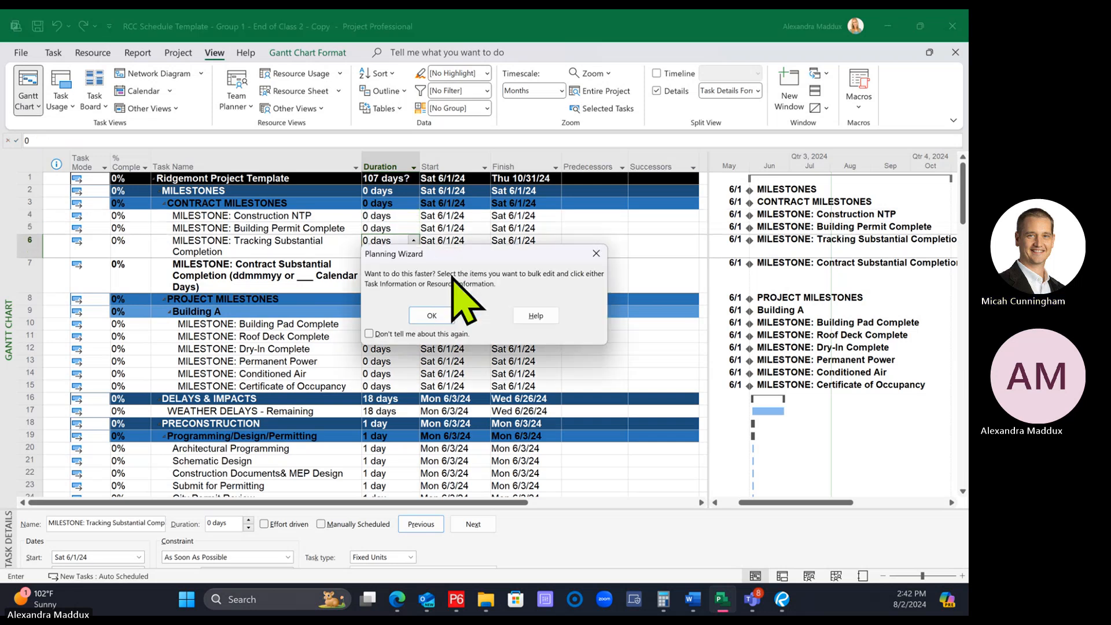
{"action": "key", "text": "Return"}
Enter a duration of 0 for the Building A milestones, working down from Building Pad Complete through Certificate of Occupancy
{"action": "key", "text": "Return"}
{"action": "key", "text": "Return"}
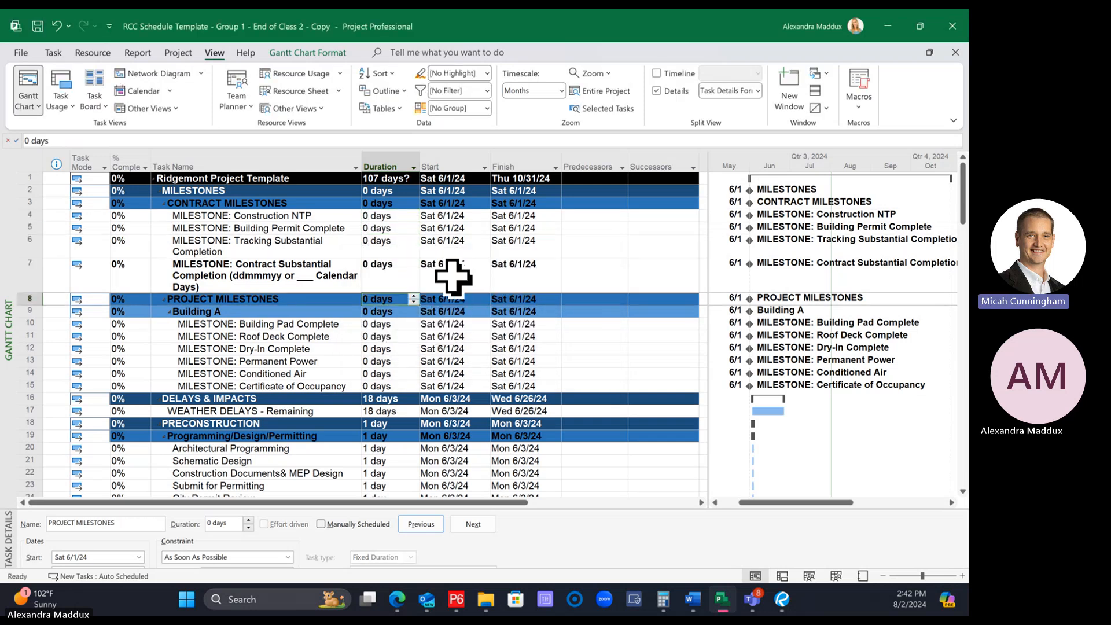
{"action": "key", "text": "Return"}
{"action": "type", "text": "0"}
{"action": "key", "text": "Return"}
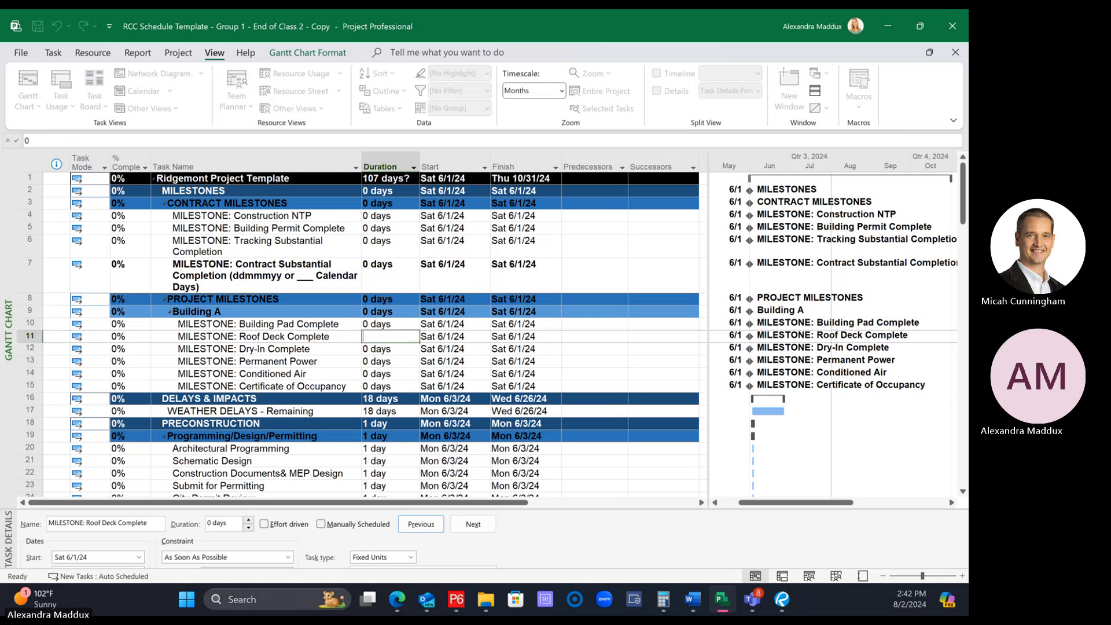
{"action": "type", "text": "0"}
{"action": "key", "text": "Return"}
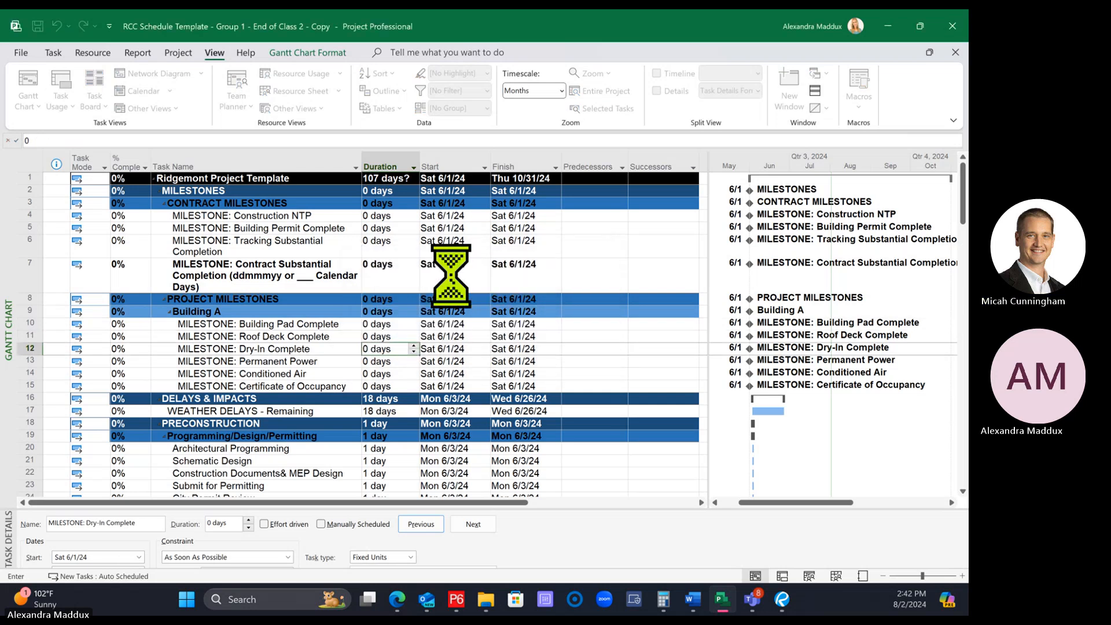
{"action": "key", "text": "Return"}
{"action": "type", "text": "0"}
{"action": "key", "text": "Return"}
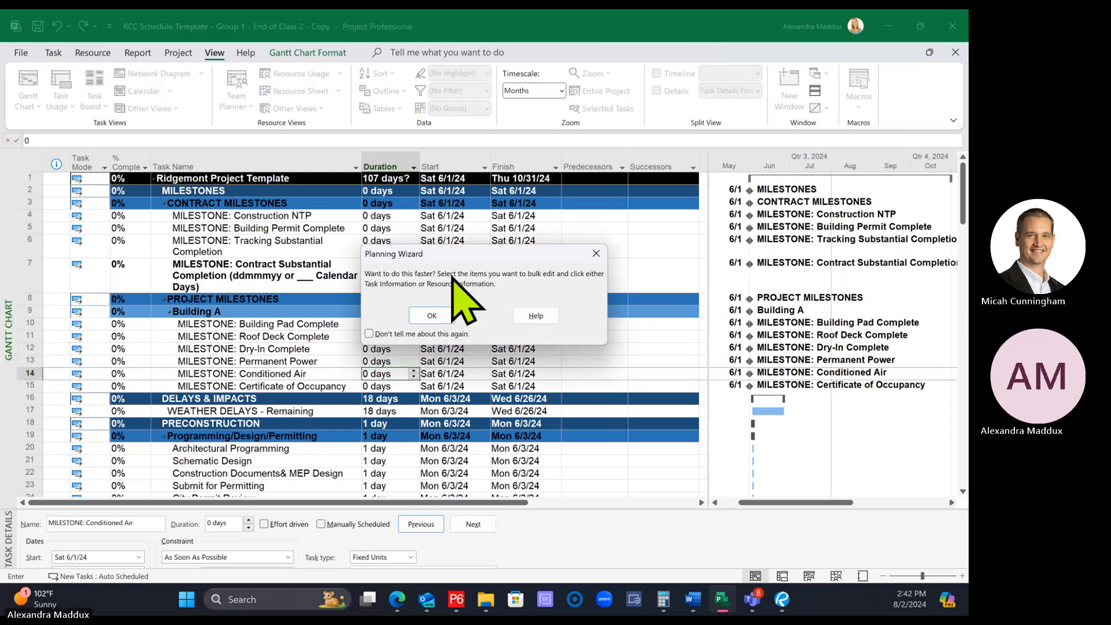
{"action": "key", "text": "Return"}
{"action": "key", "text": "Return"}
{"action": "key", "text": "Return"}
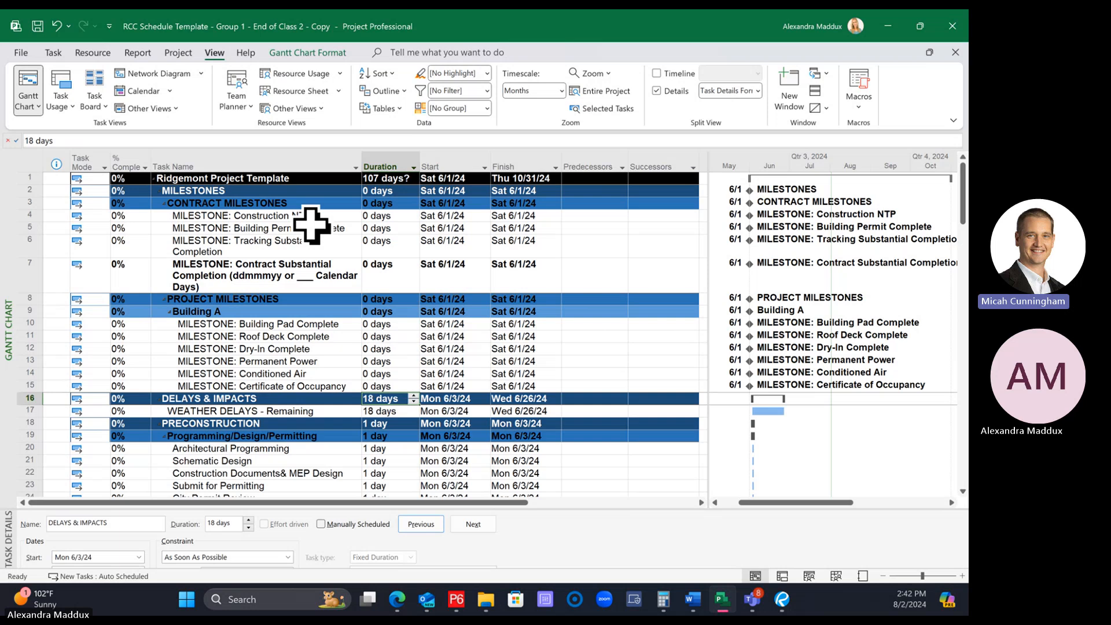
{"action": "left_click", "coordinate": [487, 90]}
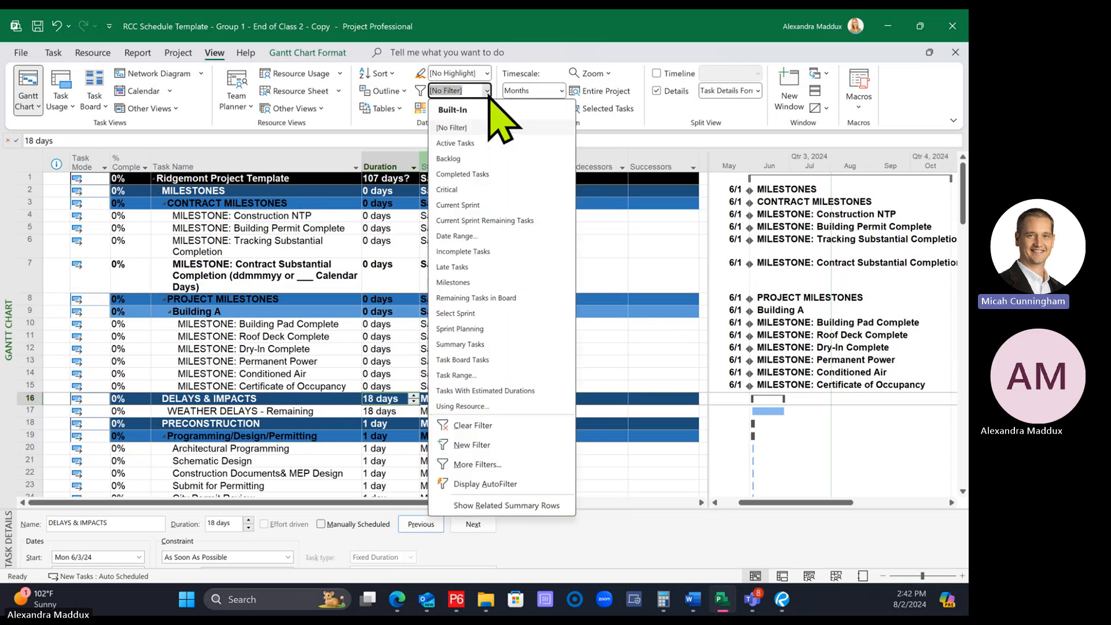
{"action": "left_click", "coordinate": [481, 241]}
{"action": "key", "text": "Escape"}
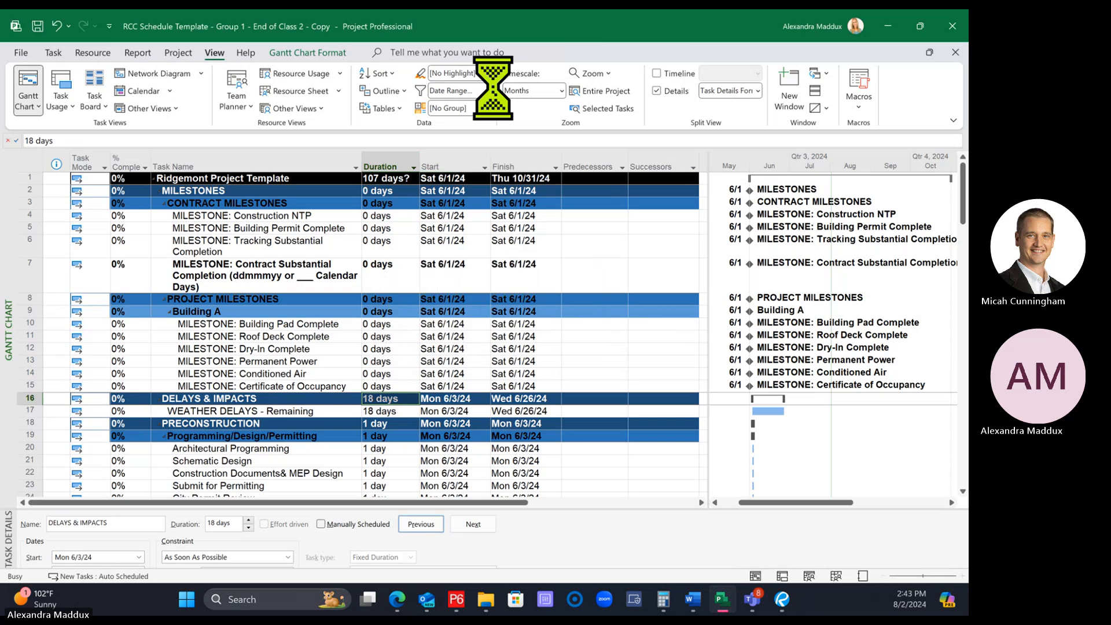
Start a Date Range filter for tasks that start or finish after Fri 7/26/2024
{"action": "left_click", "coordinate": [487, 91]}
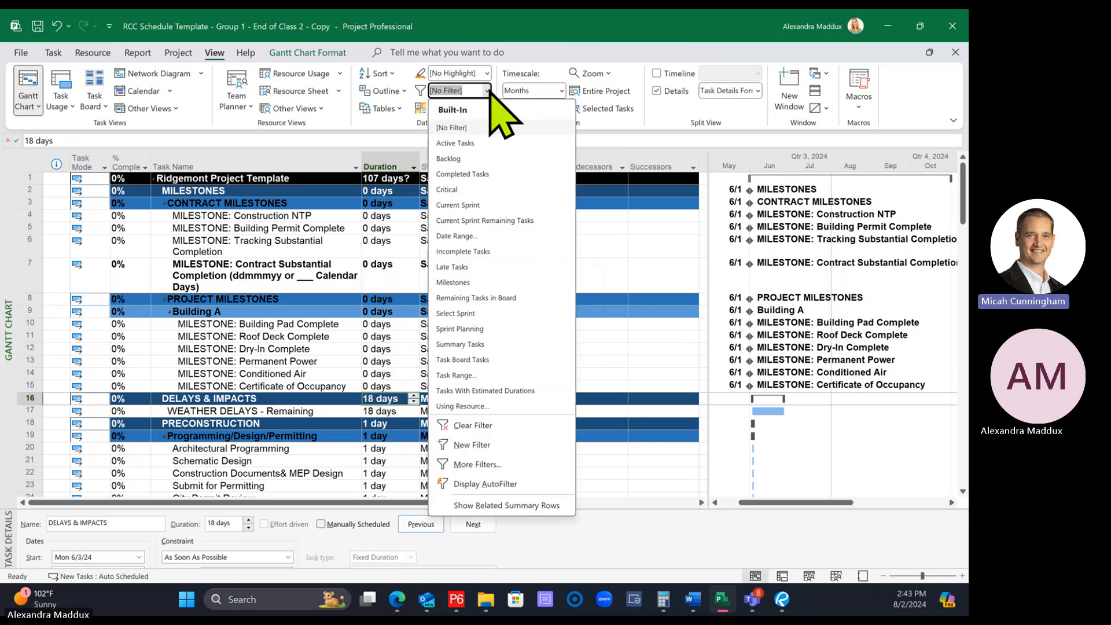
{"action": "left_click", "coordinate": [467, 237]}
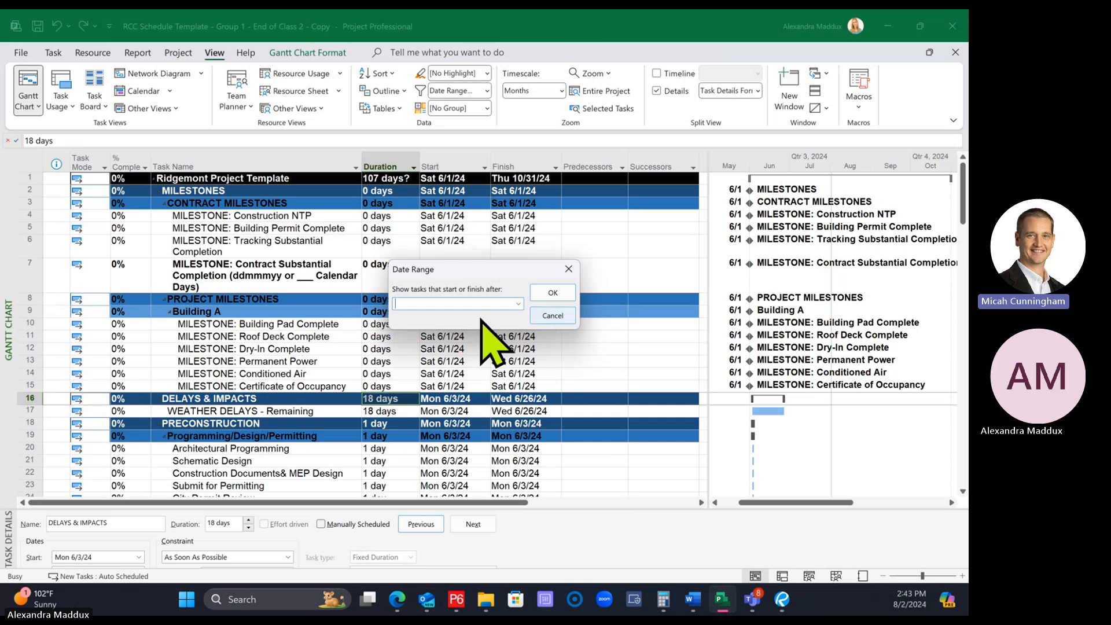
{"action": "left_click", "coordinate": [518, 304]}
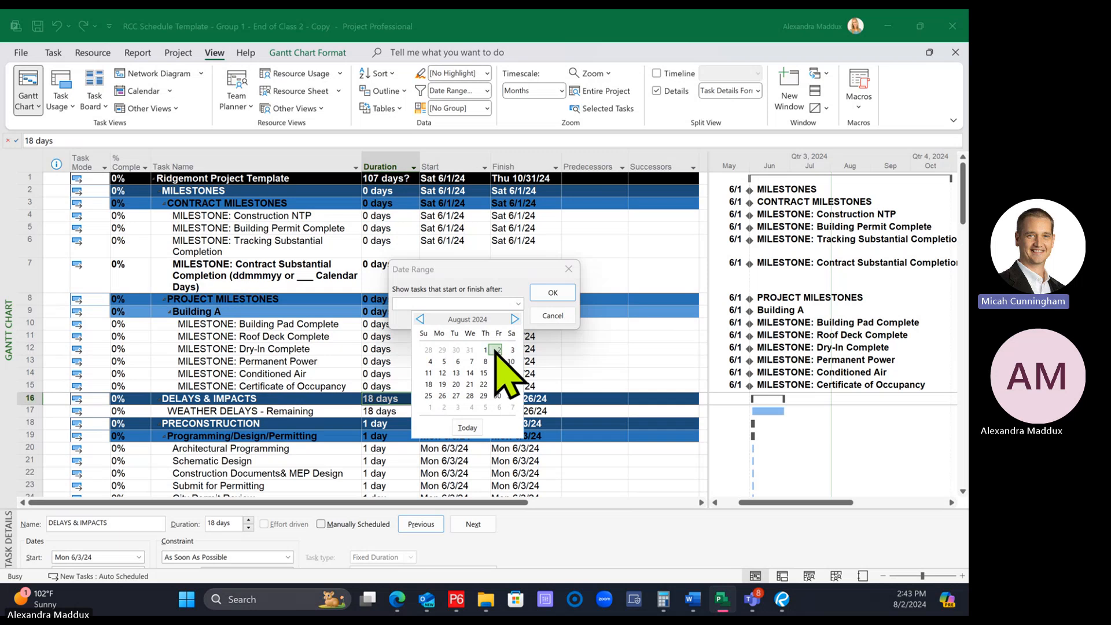
{"action": "left_click", "coordinate": [420, 320]}
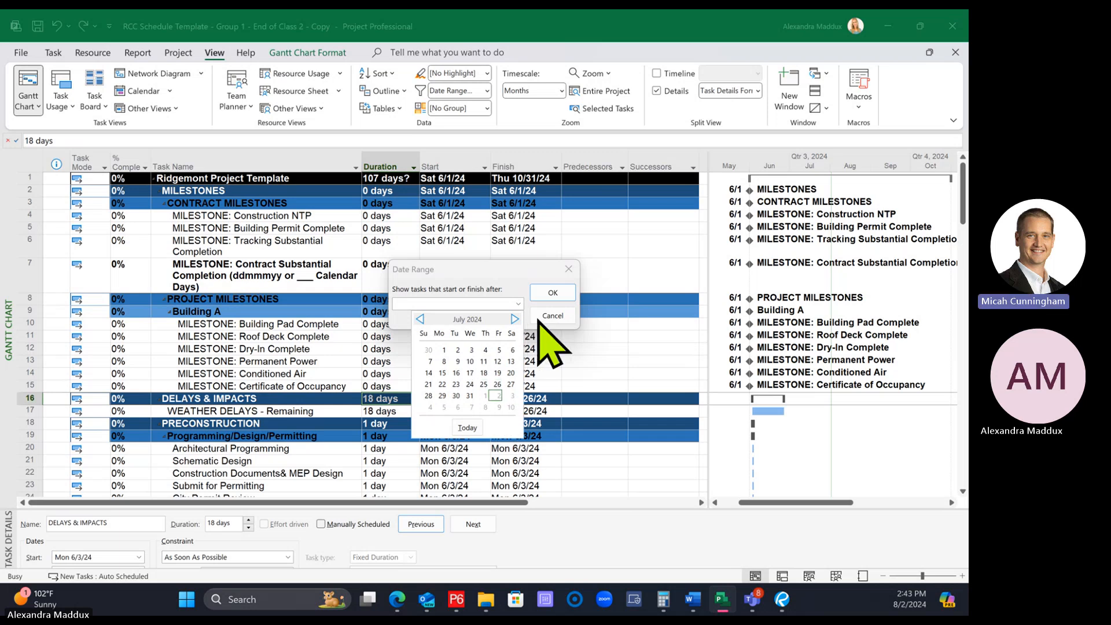
{"action": "left_click", "coordinate": [520, 305]}
{"action": "left_click", "coordinate": [519, 304]}
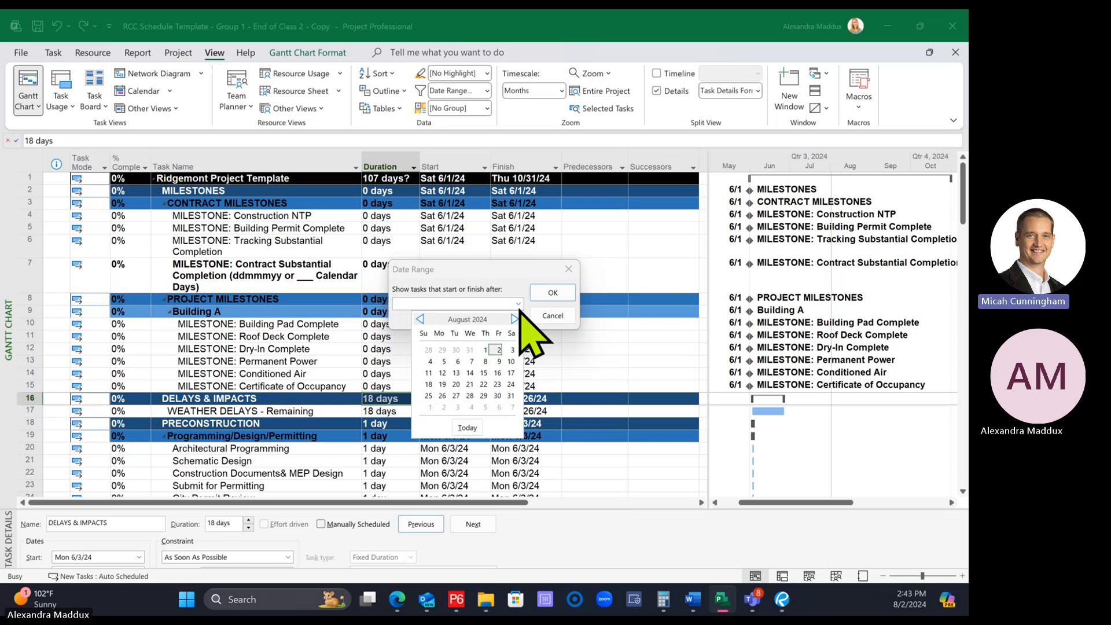
{"action": "left_click", "coordinate": [420, 319]}
{"action": "left_click", "coordinate": [497, 385]}
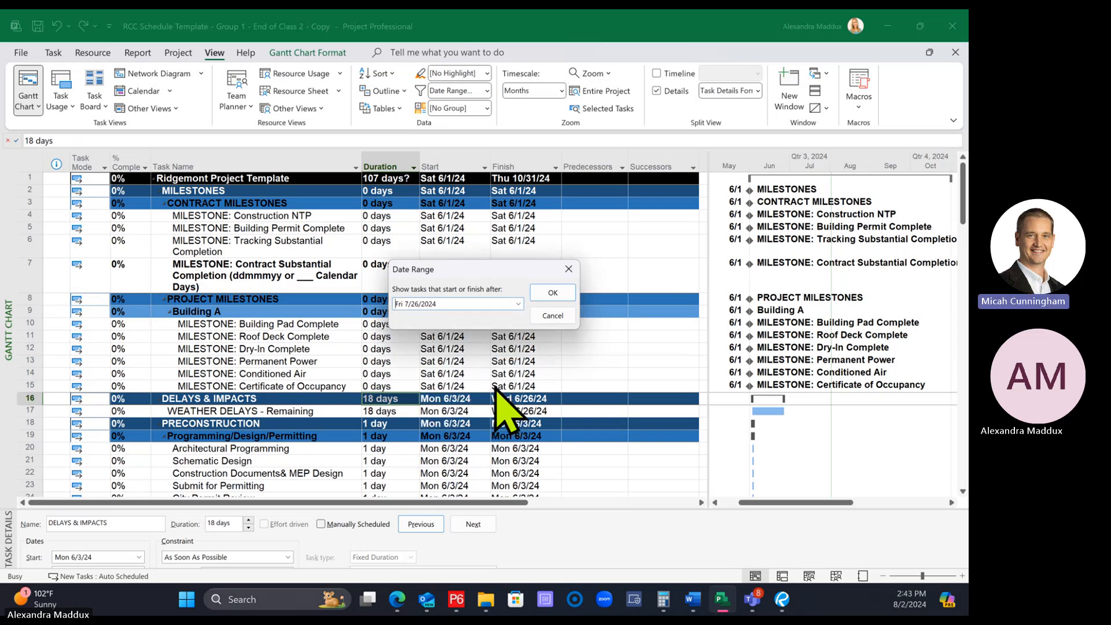
{"action": "left_click", "coordinate": [553, 293]}
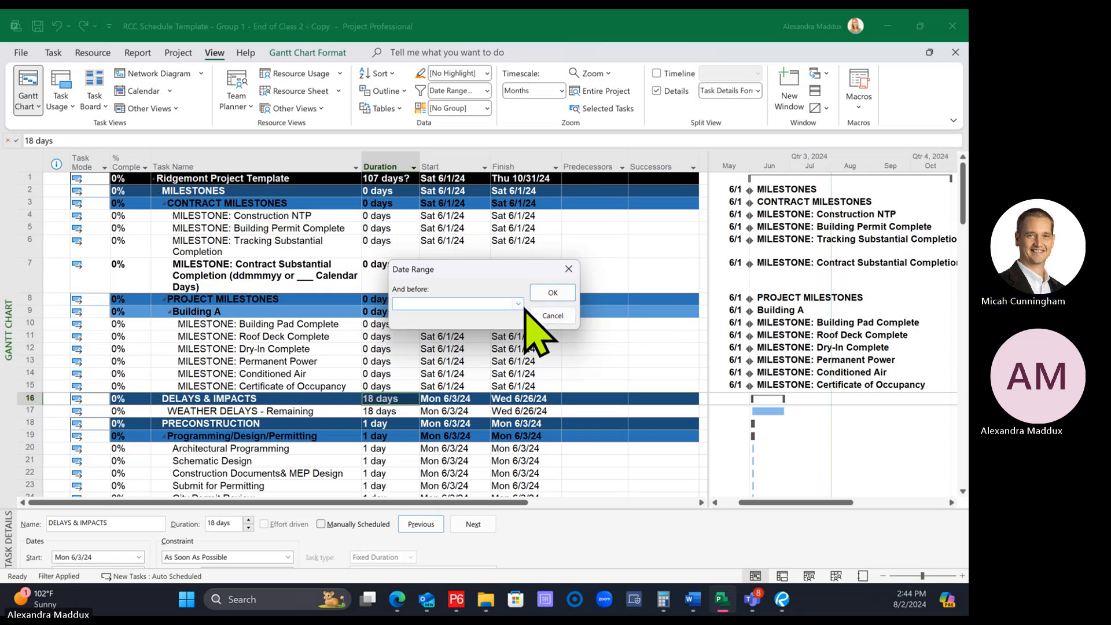
Complete the Date Range filter with a before date of Fri 8/23/2024, and return the schedule to No Filter
{"action": "left_click", "coordinate": [518, 304]}
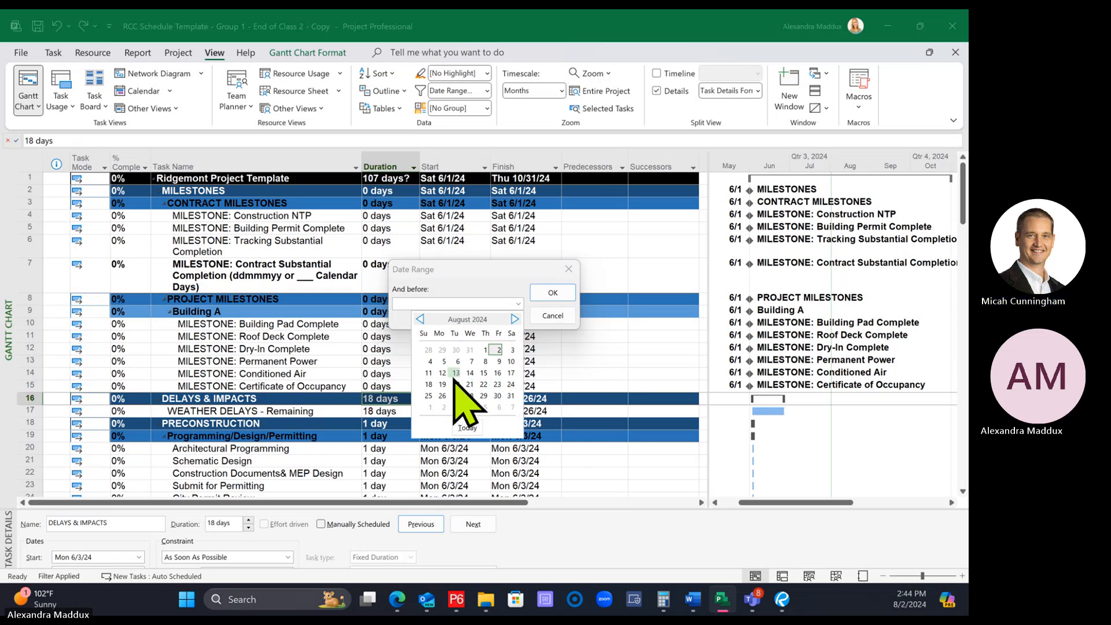
{"action": "left_click", "coordinate": [495, 384]}
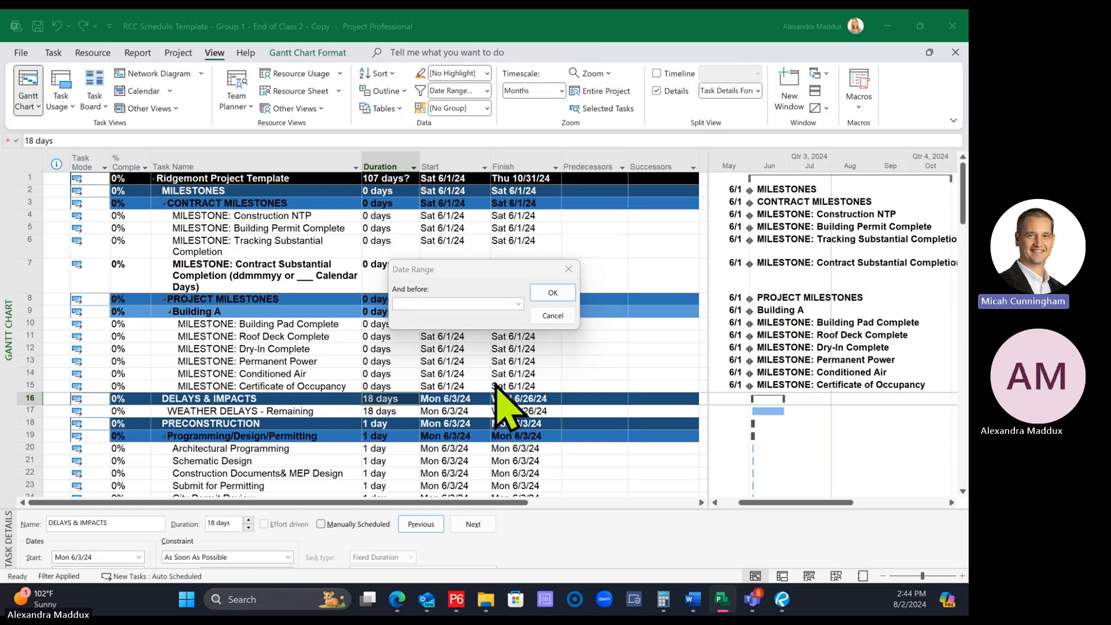
{"action": "left_click", "coordinate": [552, 294]}
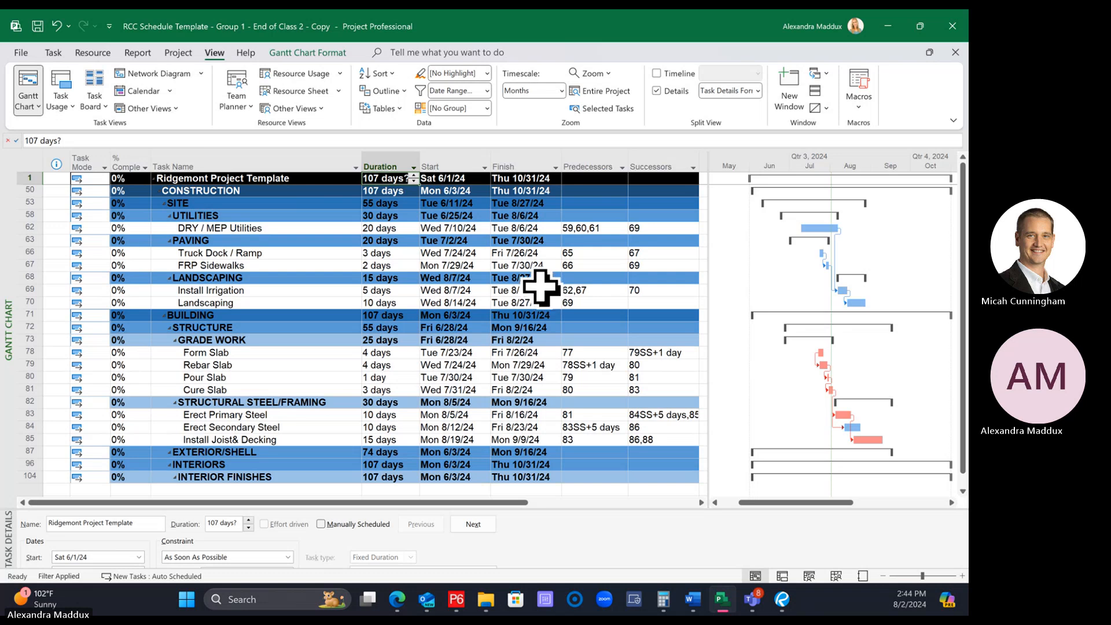
{"action": "left_click", "coordinate": [487, 93]}
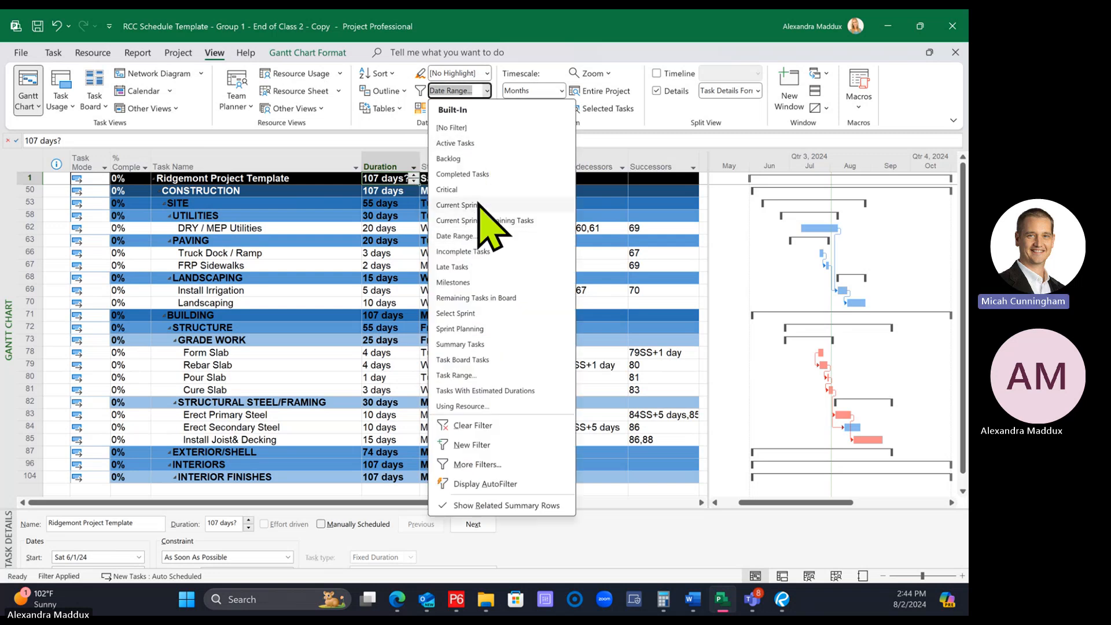
{"action": "left_click", "coordinate": [485, 127]}
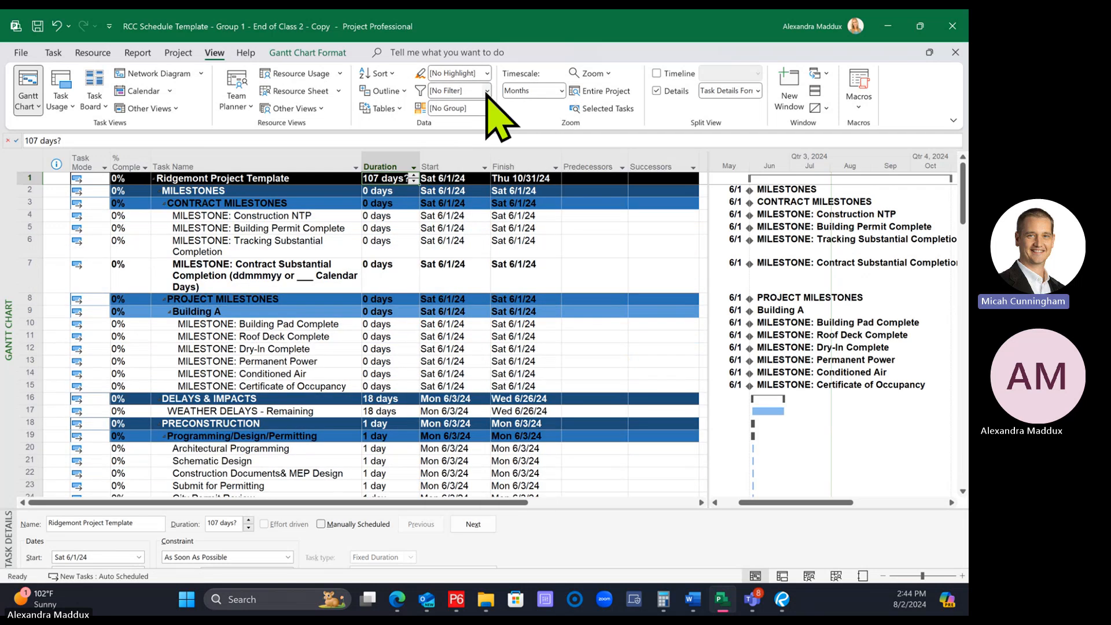
{"action": "left_click", "coordinate": [487, 90]}
{"action": "left_click", "coordinate": [506, 250]}
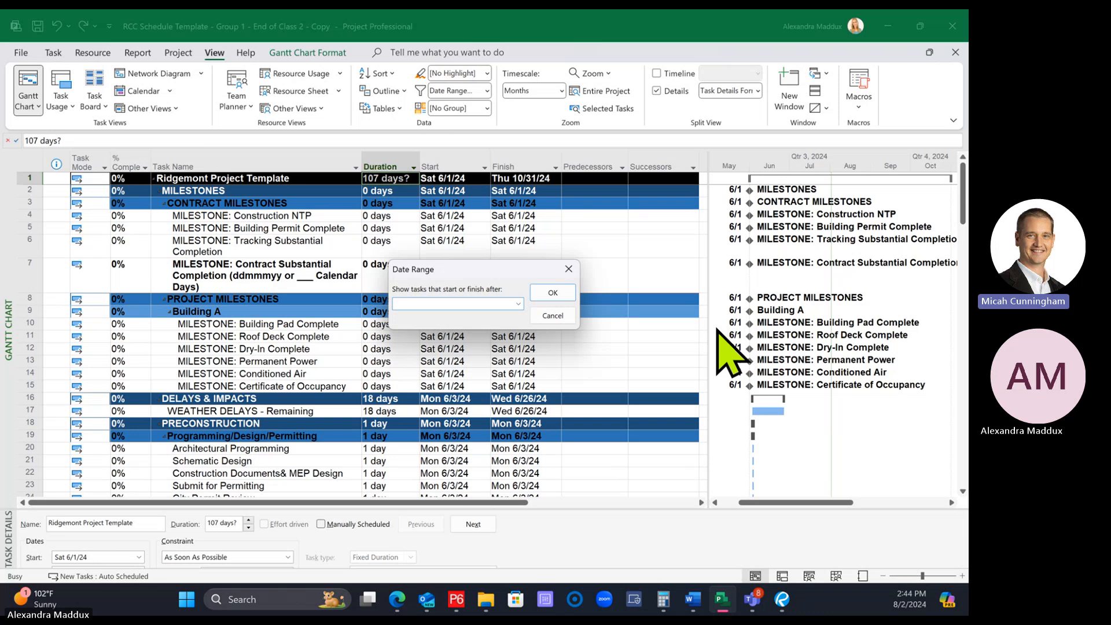
{"action": "left_click", "coordinate": [518, 303]}
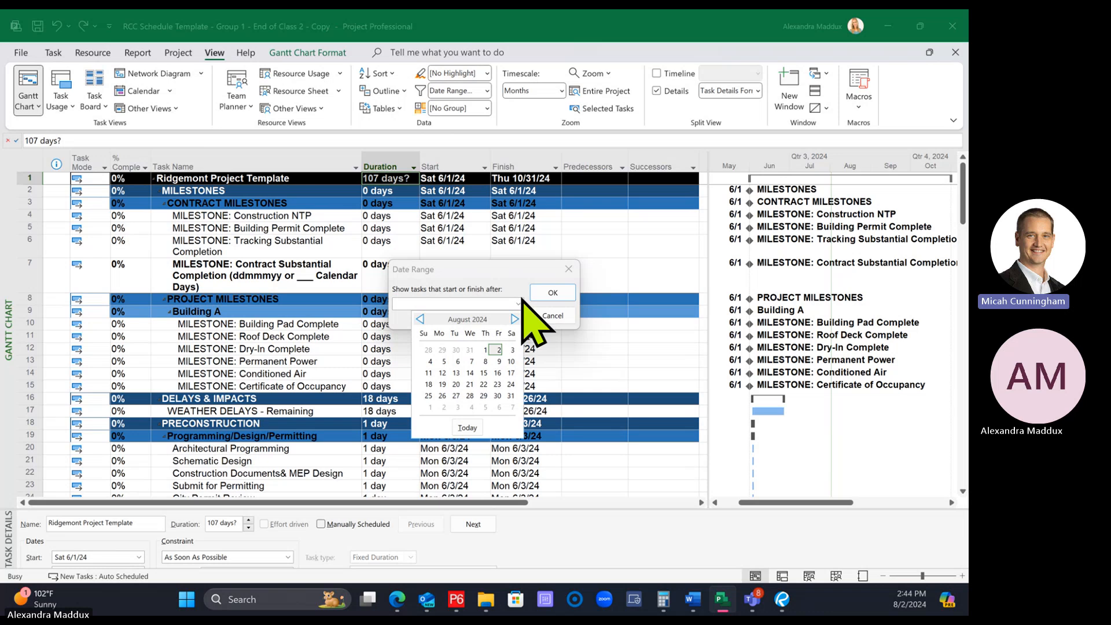
{"action": "left_click", "coordinate": [420, 320]}
{"action": "left_click", "coordinate": [488, 378]}
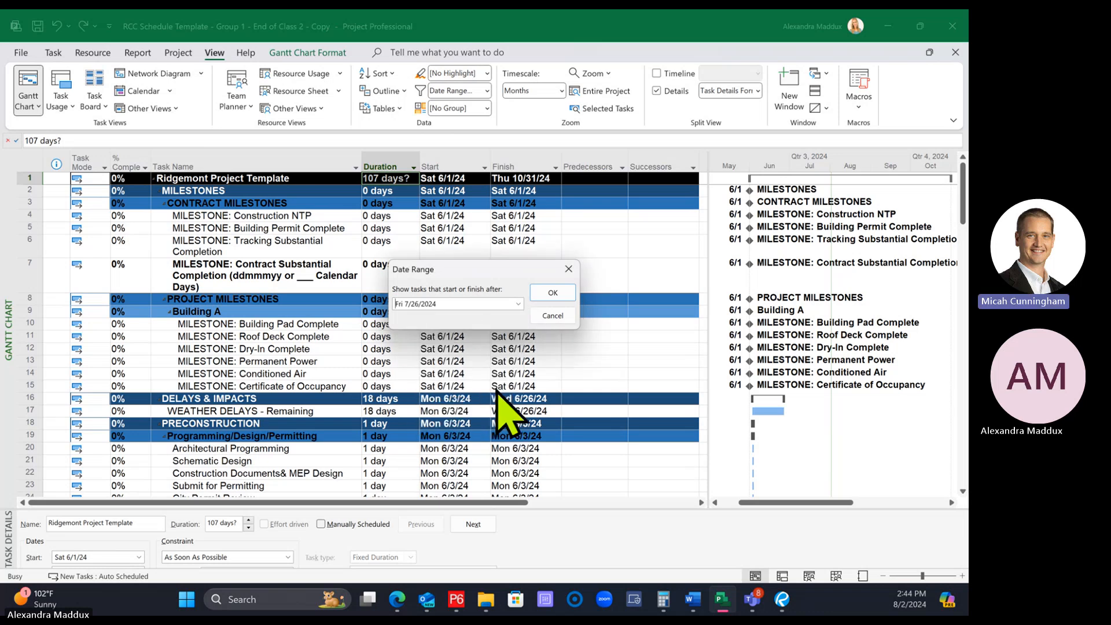
{"action": "left_click", "coordinate": [550, 298]}
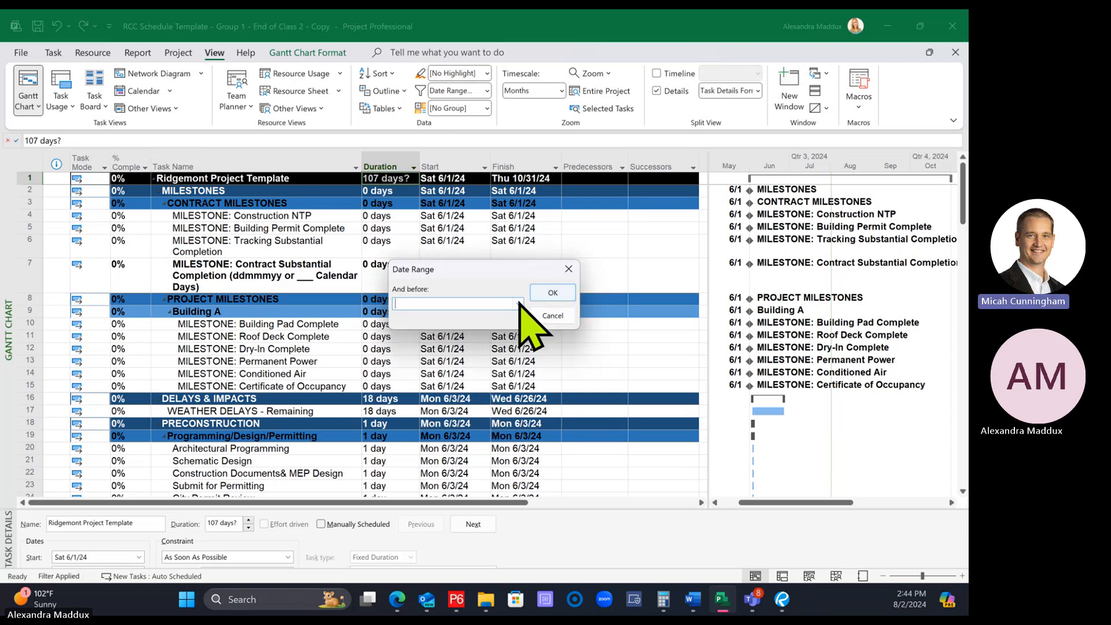
{"action": "left_click", "coordinate": [518, 304]}
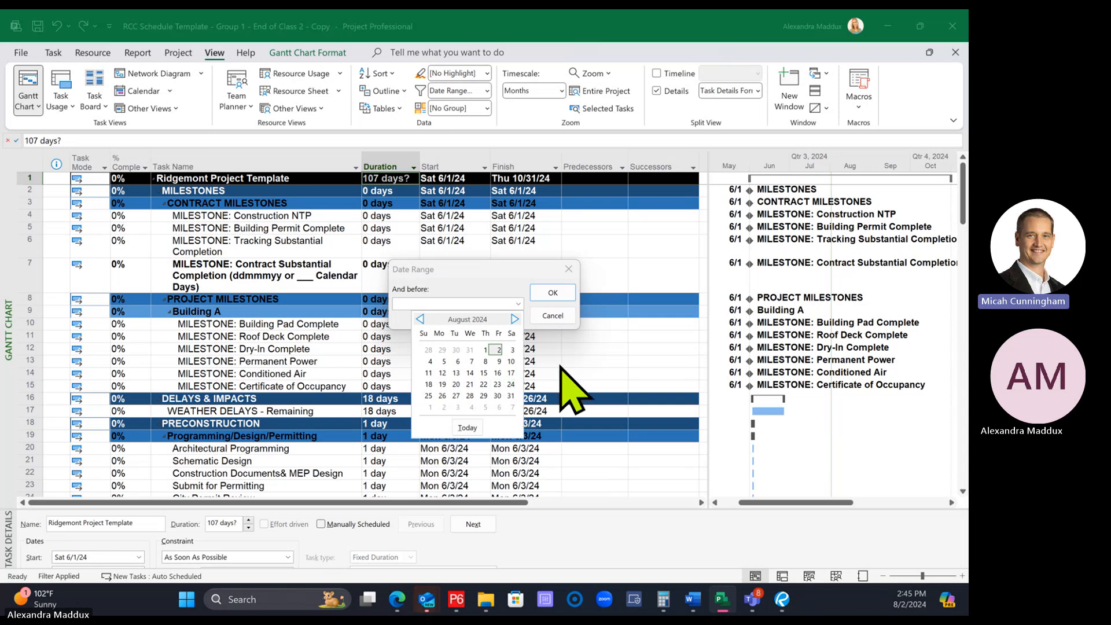
{"action": "left_click", "coordinate": [479, 303]}
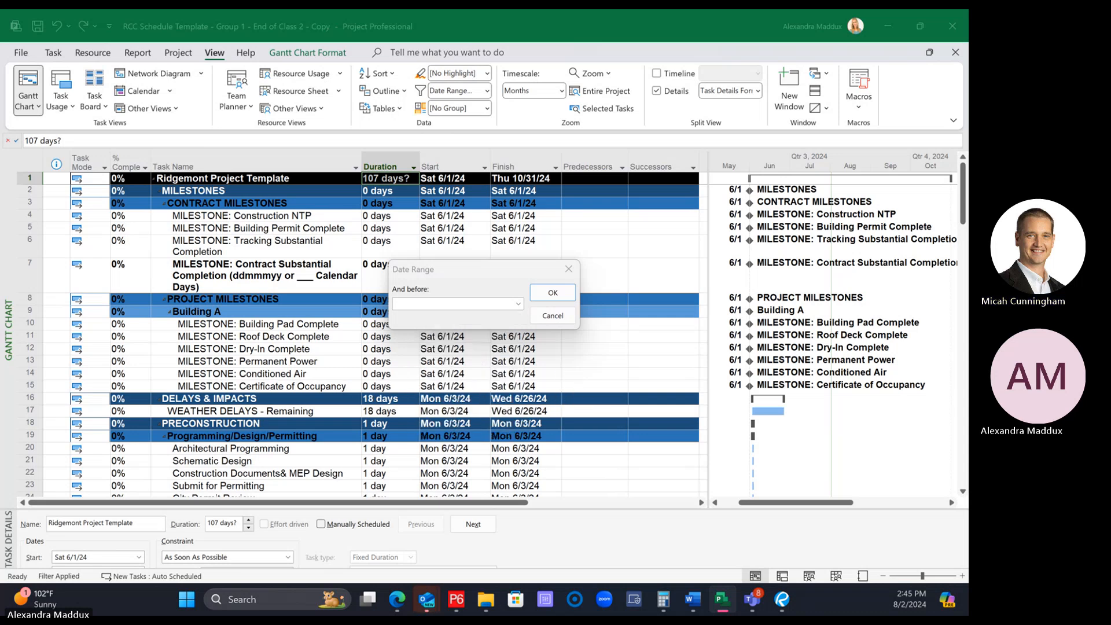
{"action": "left_click", "coordinate": [518, 304]}
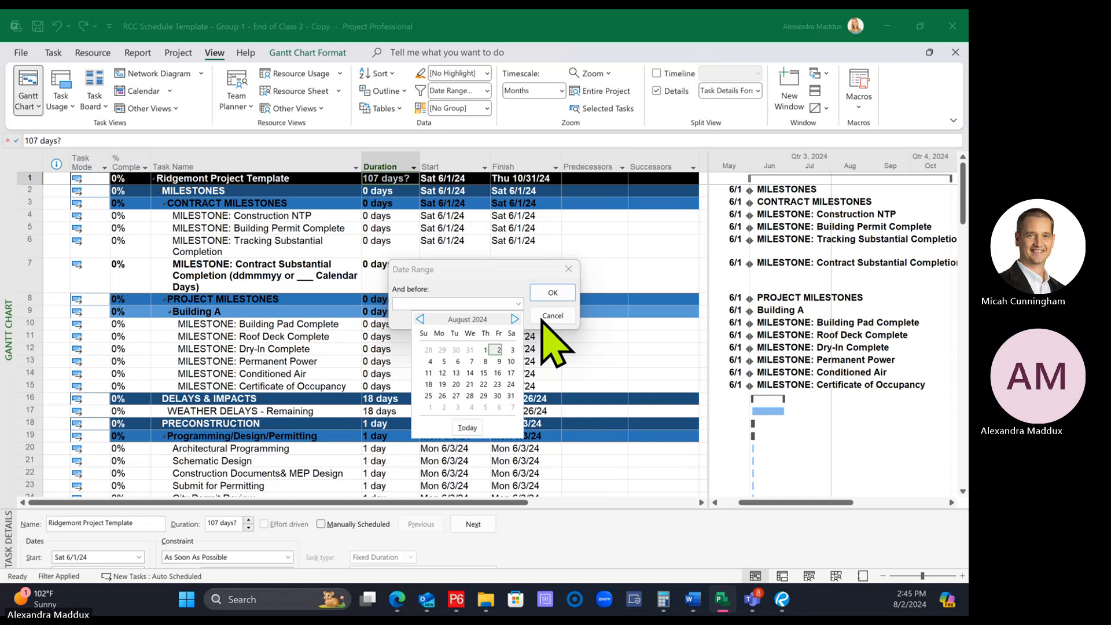
{"action": "left_click", "coordinate": [549, 319]}
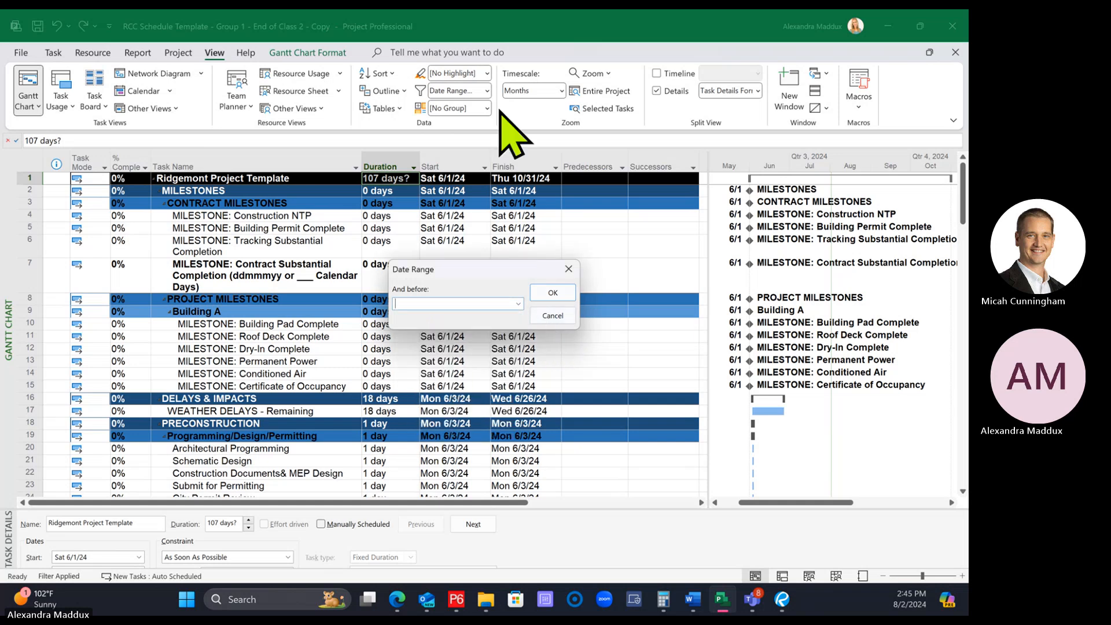
{"action": "left_click", "coordinate": [551, 316]}
Apply a Date Range filter for tasks that start or finish after Fri 7/26/2024 and before 8/23/2024
{"action": "left_click", "coordinate": [487, 91]}
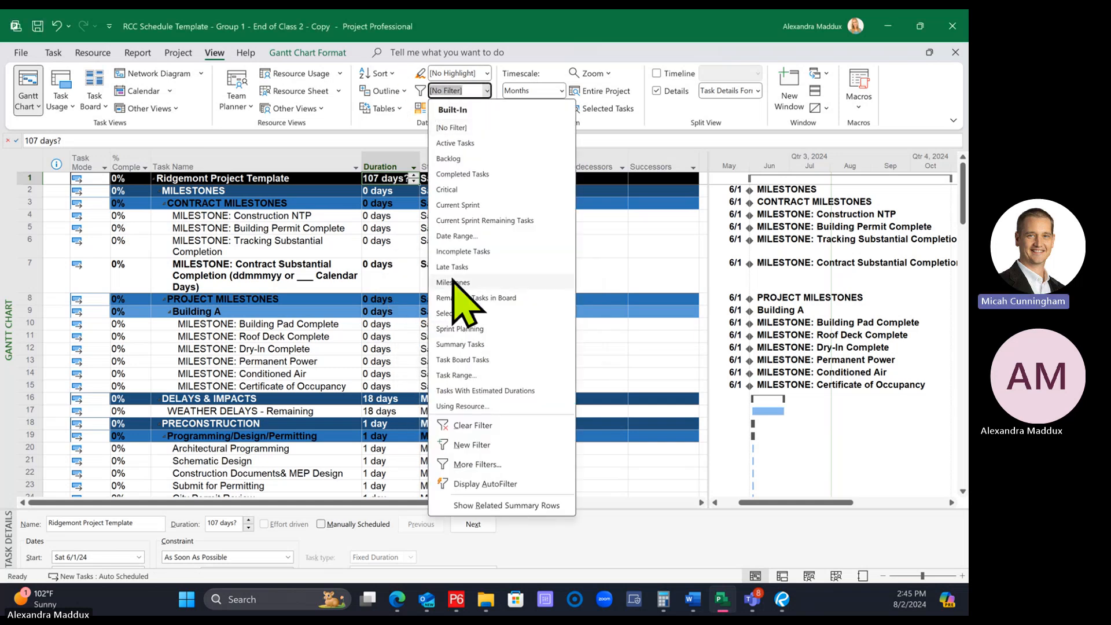
{"action": "left_click", "coordinate": [471, 236]}
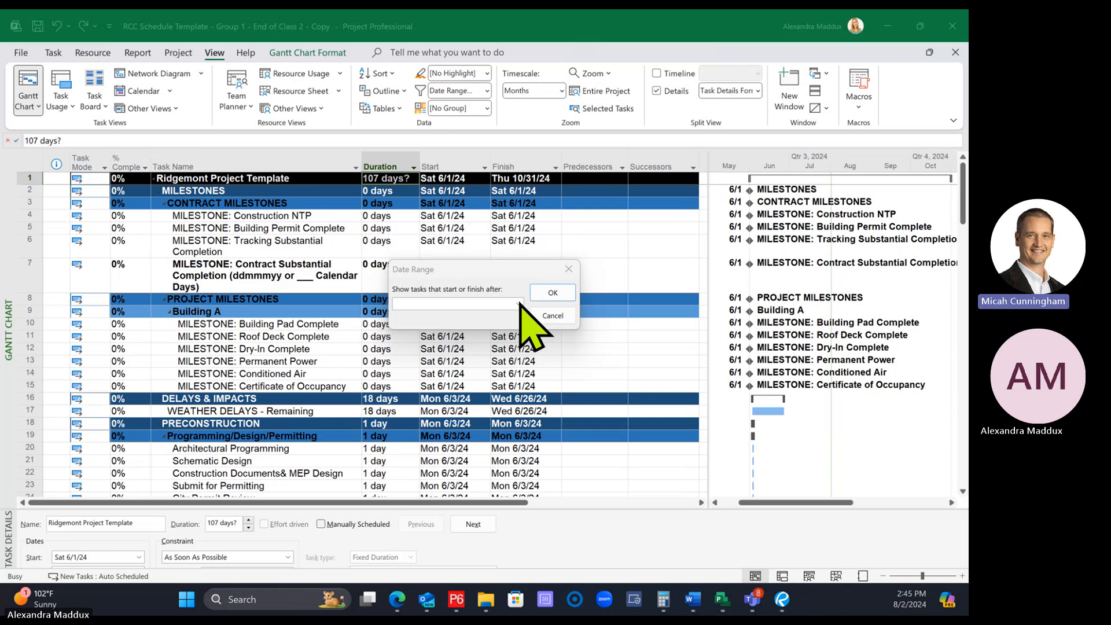
{"action": "left_click", "coordinate": [518, 303]}
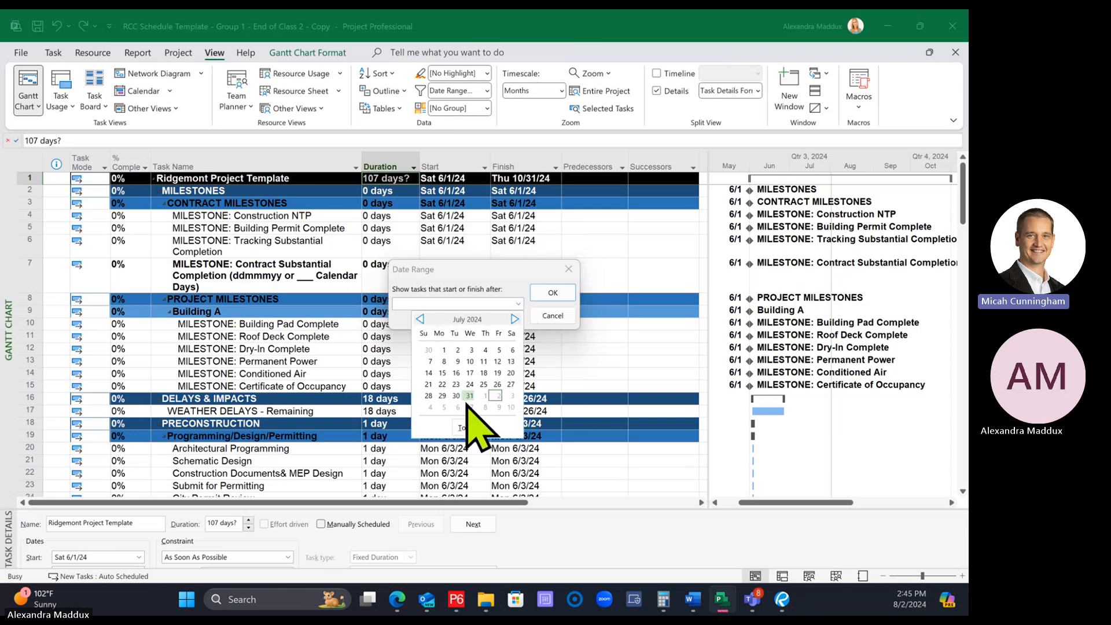
{"action": "left_click", "coordinate": [497, 384]}
{"action": "left_click", "coordinate": [544, 294]}
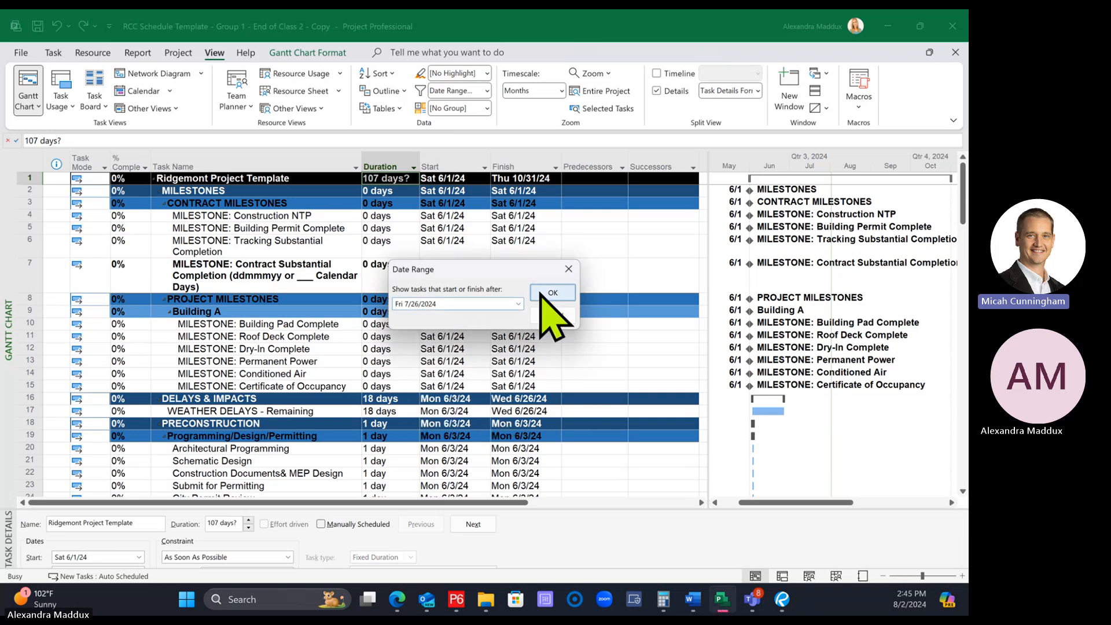
{"action": "left_click", "coordinate": [517, 303]}
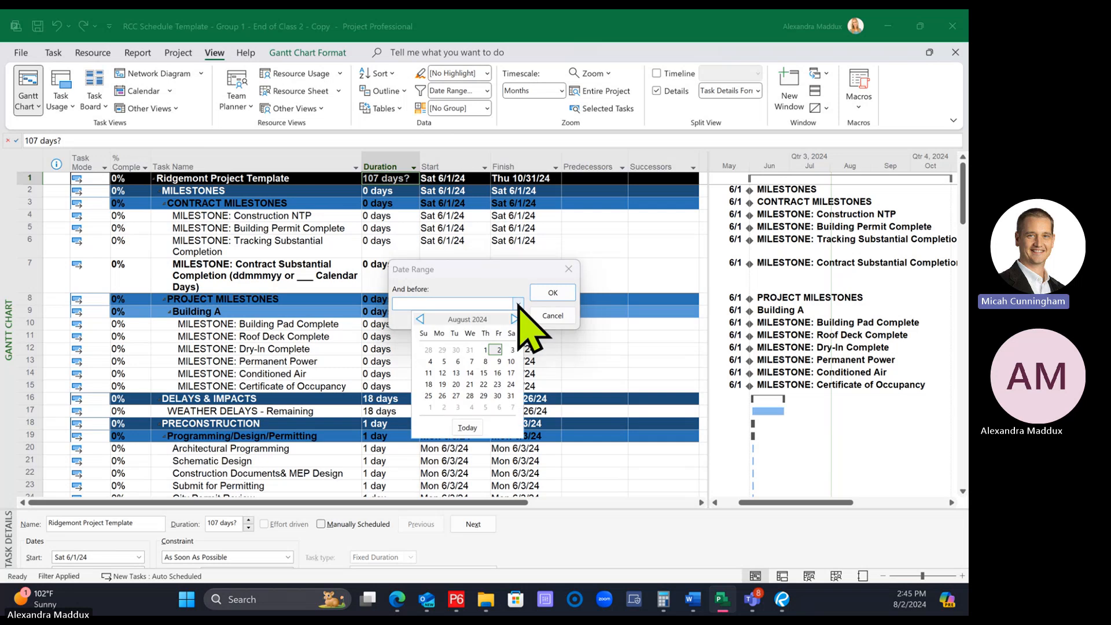
{"action": "left_click", "coordinate": [497, 385]}
{"action": "left_click", "coordinate": [548, 293]}
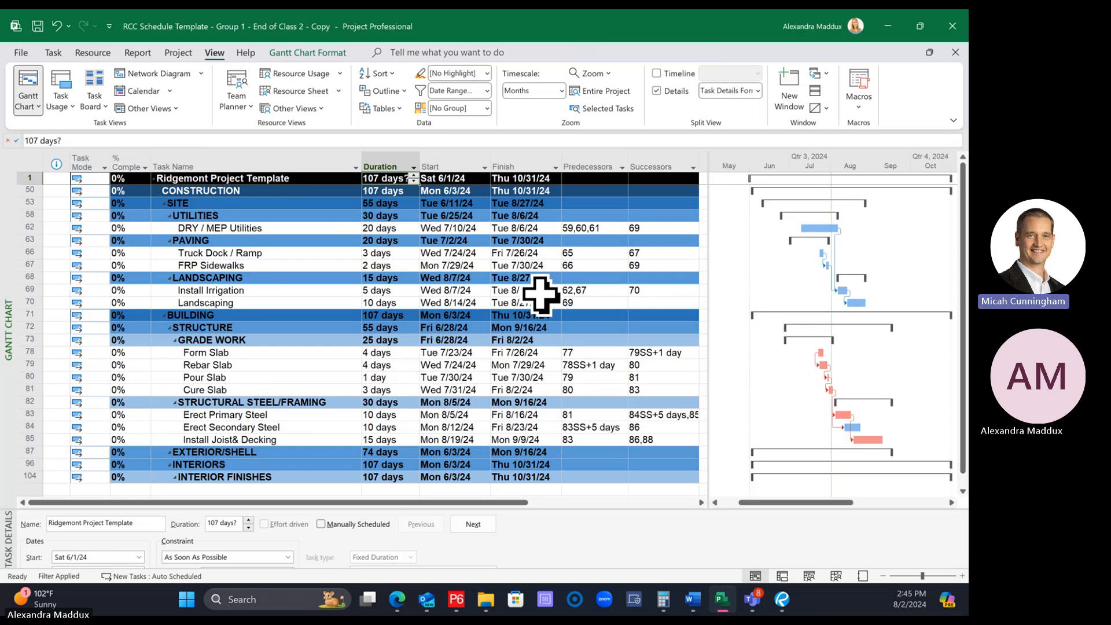
Enlarge the Gantt chart timescale from months to days and show the period from late July to mid-August 2024
{"action": "scroll", "coordinate": [526, 344], "scroll_direction": "down", "scroll_amount": 2}
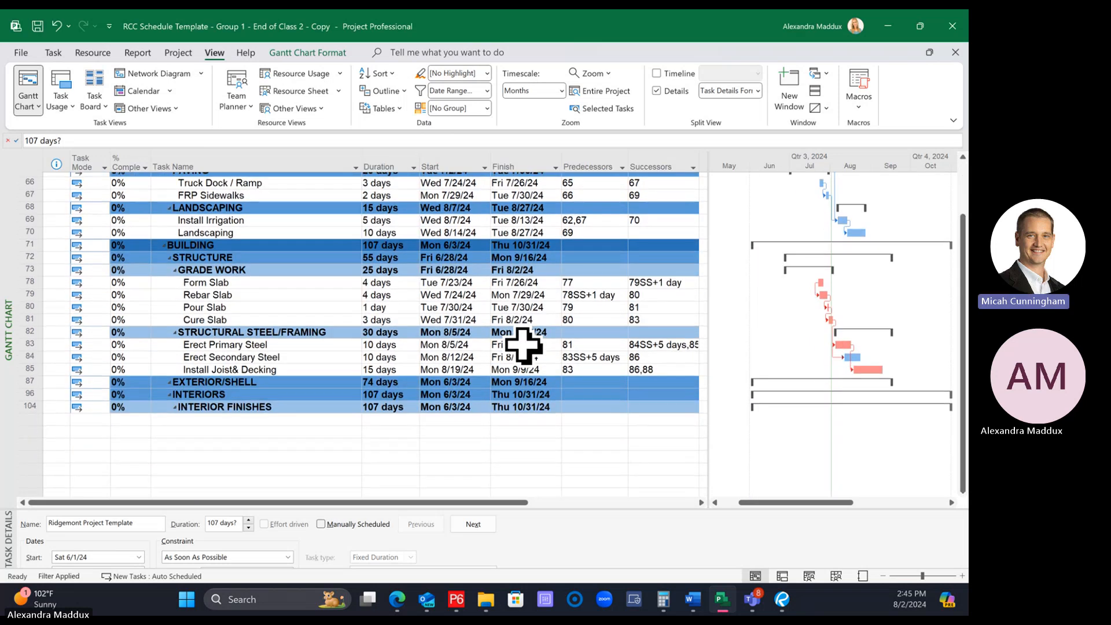
{"action": "scroll", "coordinate": [524, 345], "scroll_direction": "up", "scroll_amount": 2}
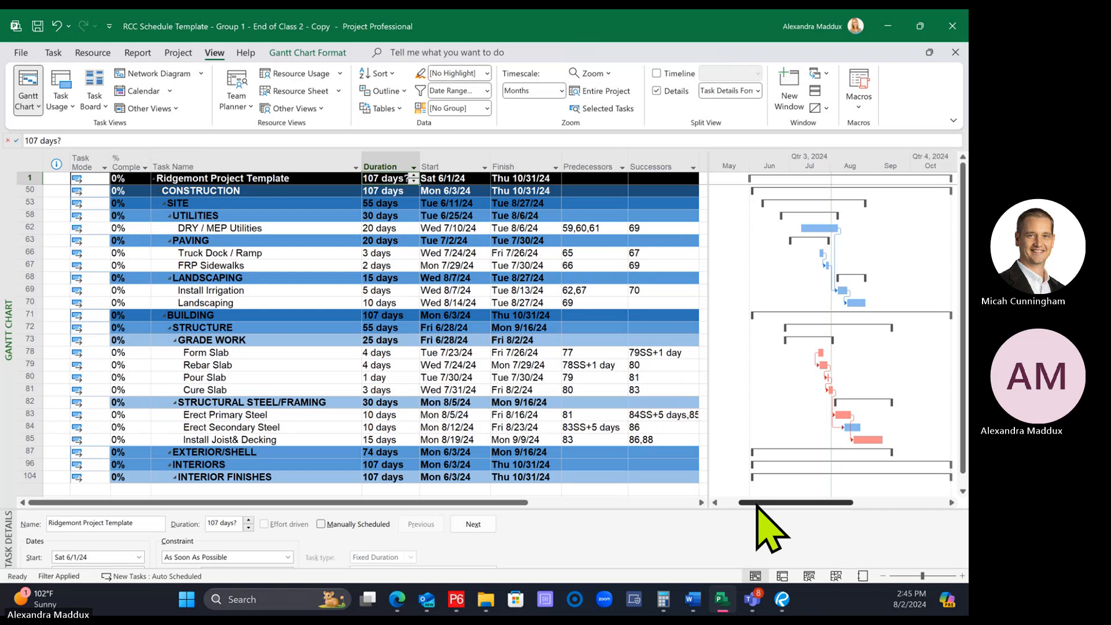
{"action": "left_click_drag", "start_coordinate": [758, 503], "coordinate": [768, 504]}
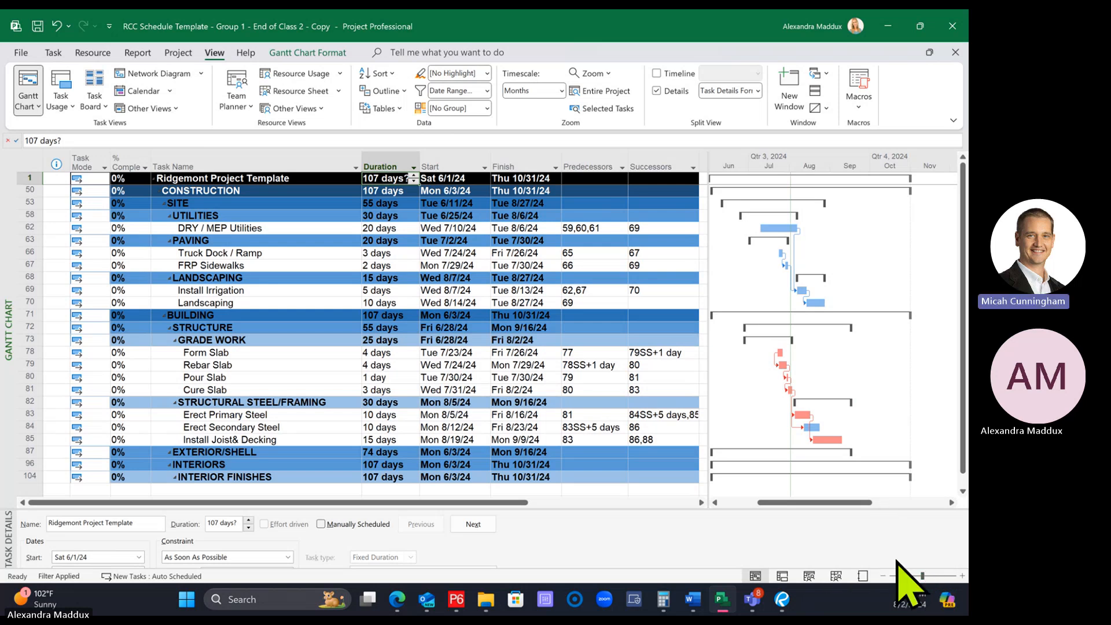
{"action": "left_click", "coordinate": [961, 576]}
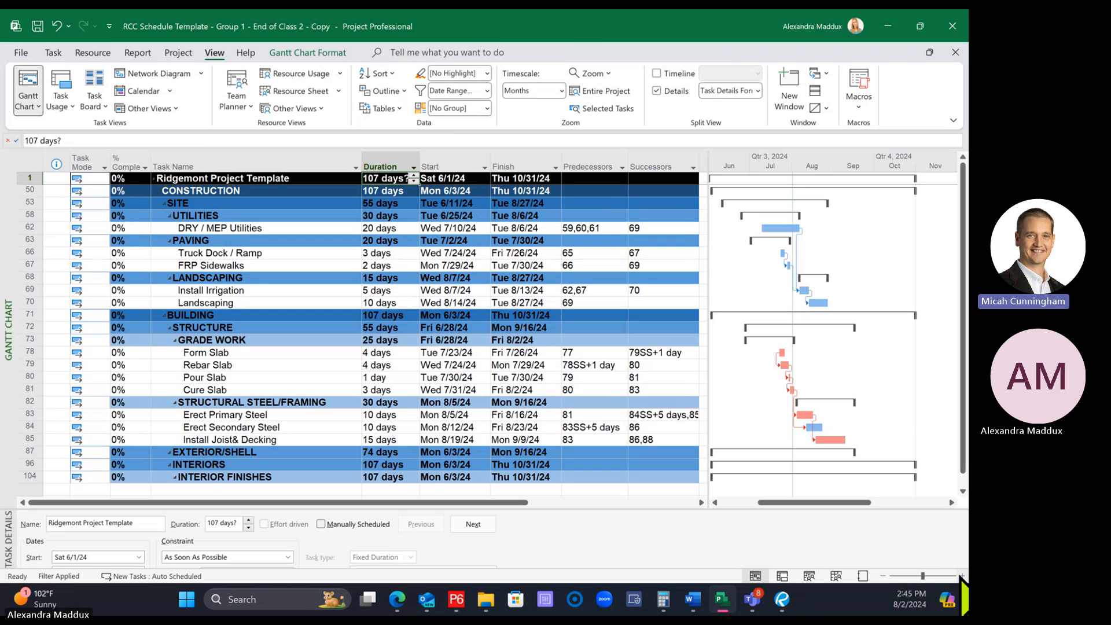
{"action": "left_click", "coordinate": [962, 575]}
{"action": "left_click", "coordinate": [961, 575]}
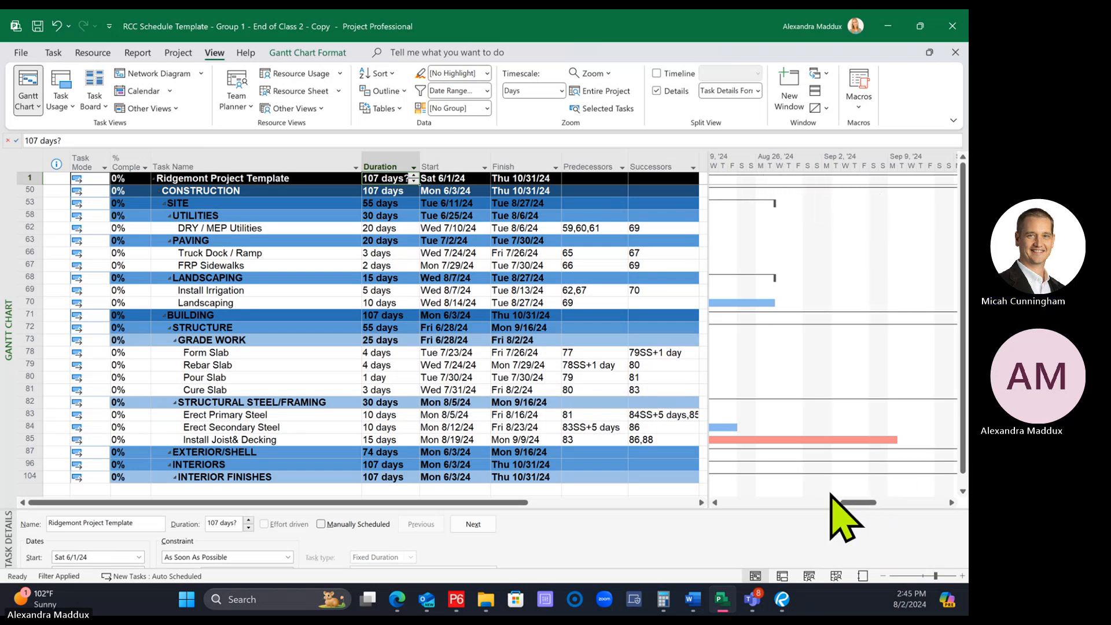
{"action": "left_click_drag", "start_coordinate": [856, 502], "coordinate": [823, 501]}
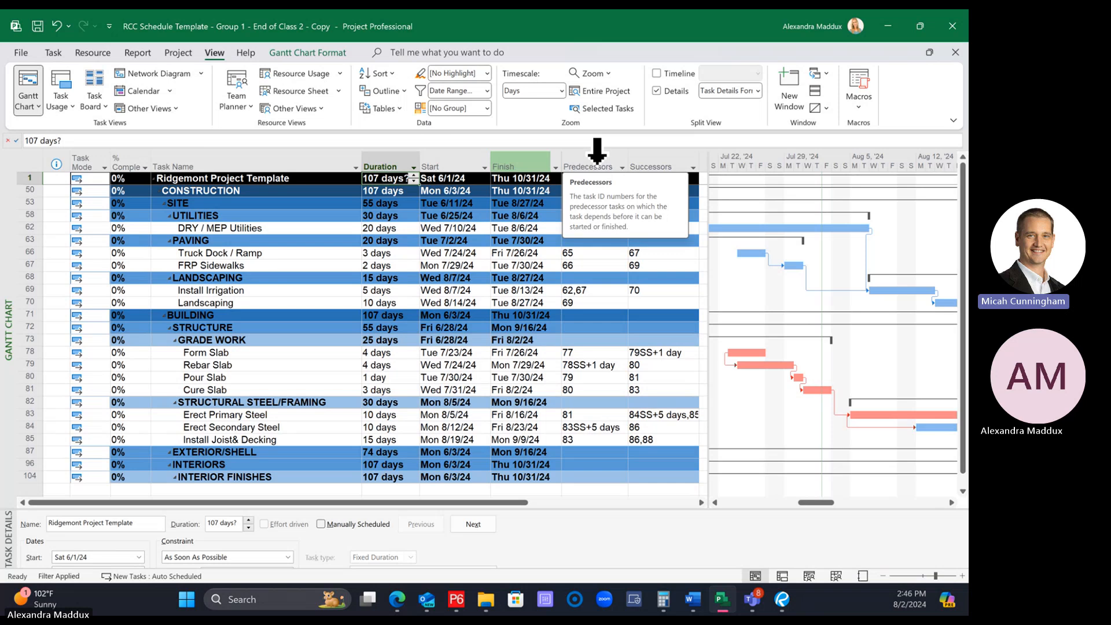
Hide the Predecessors and Successors columns in the task table
{"action": "right_click", "coordinate": [593, 158]}
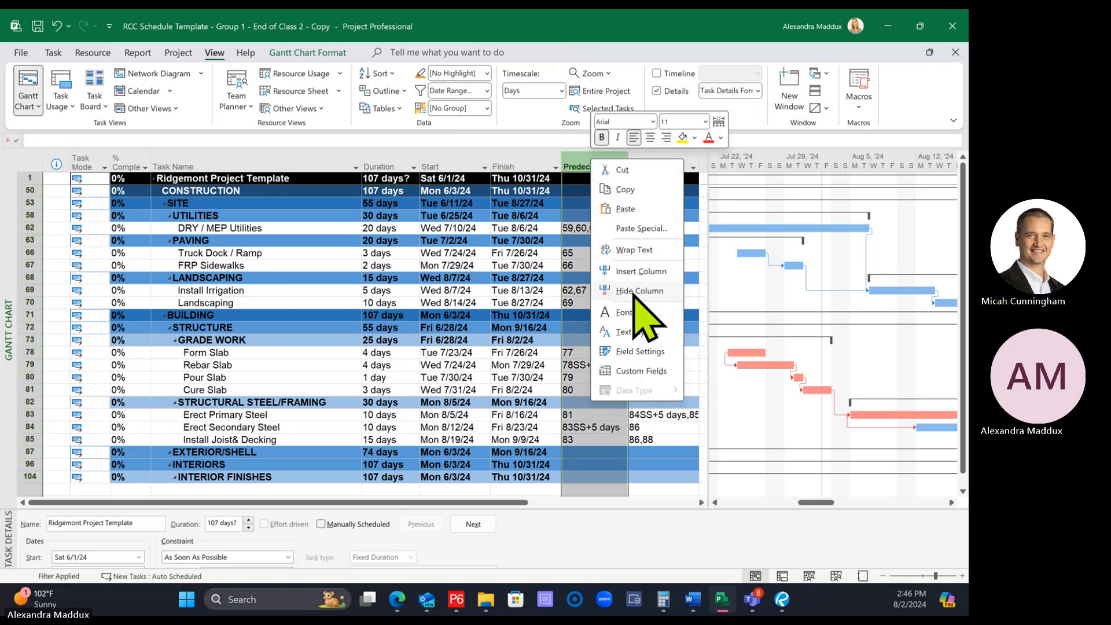
{"action": "left_click", "coordinate": [635, 291]}
{"action": "left_click", "coordinate": [541, 314]}
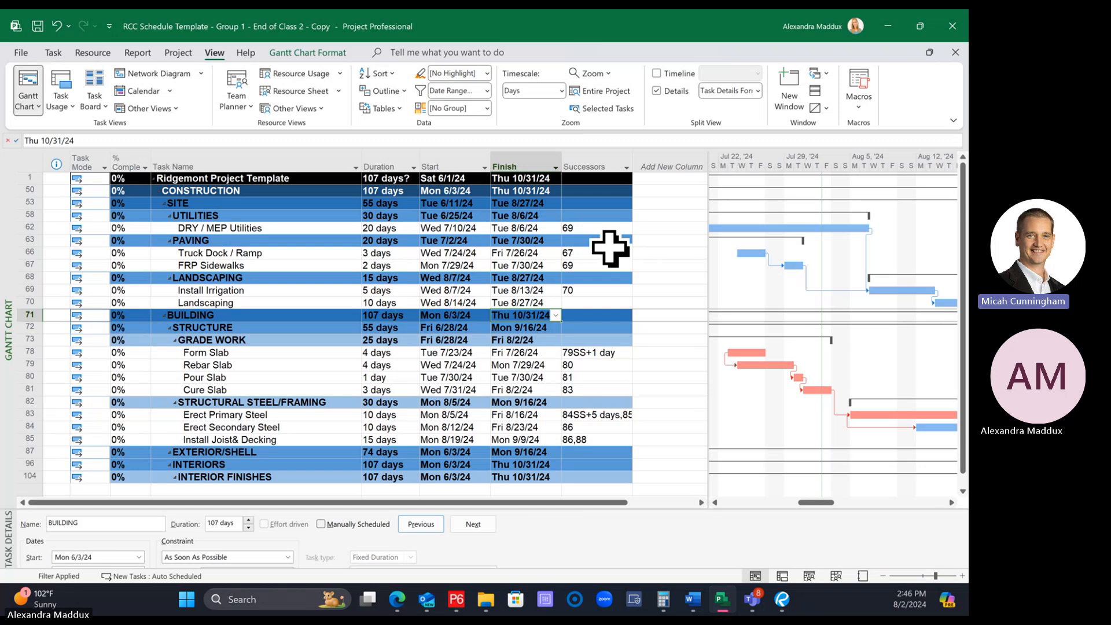
{"action": "left_click", "coordinate": [595, 160]}
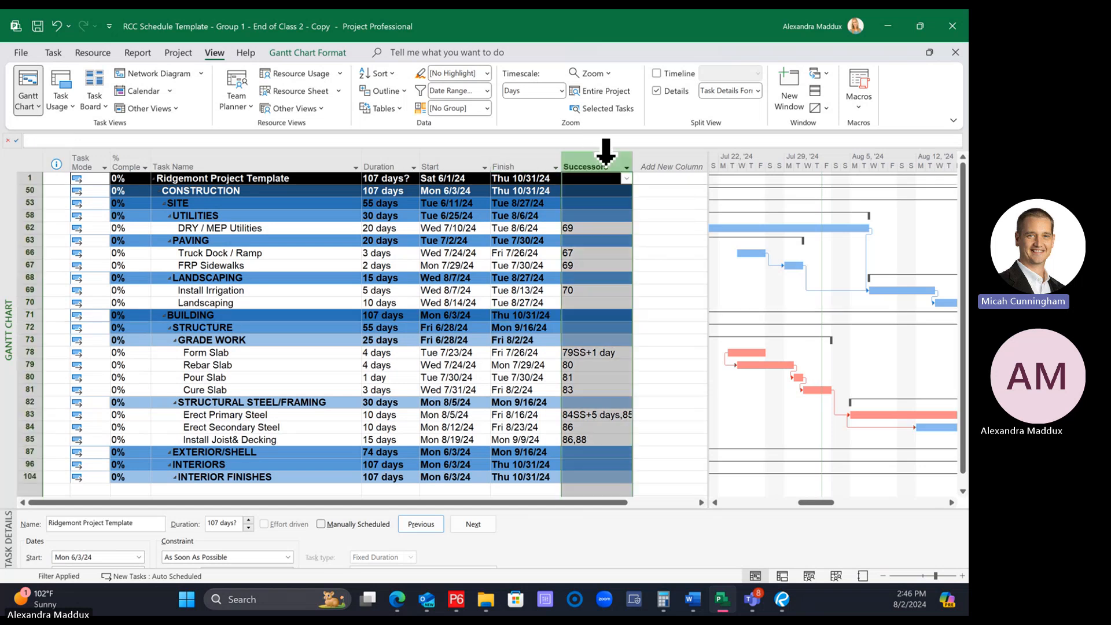
{"action": "right_click", "coordinate": [595, 160]}
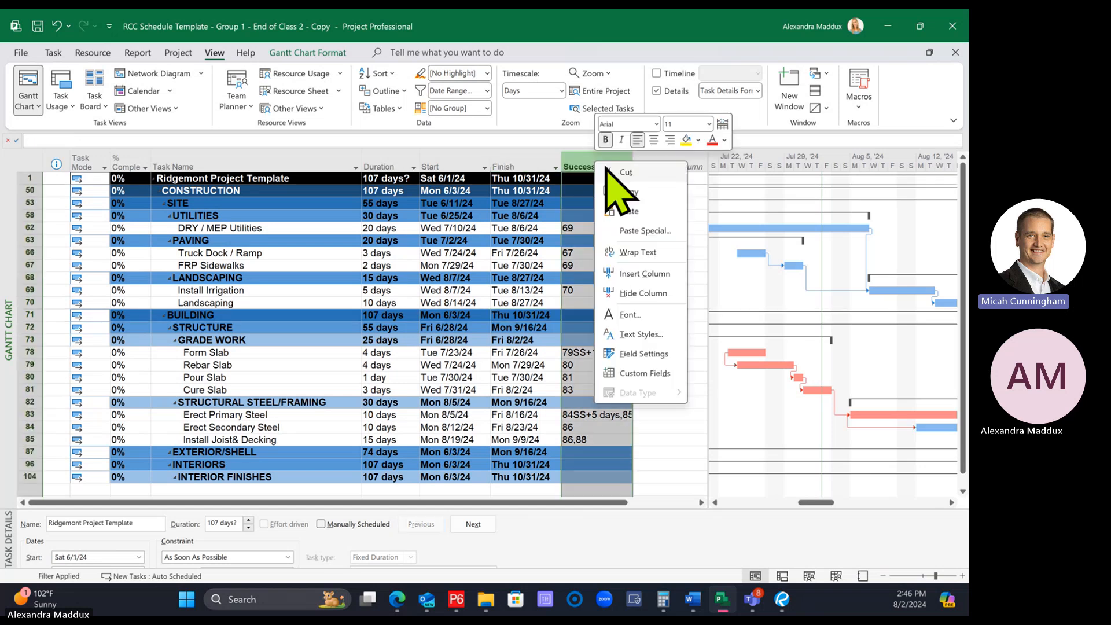
{"action": "left_click", "coordinate": [643, 293]}
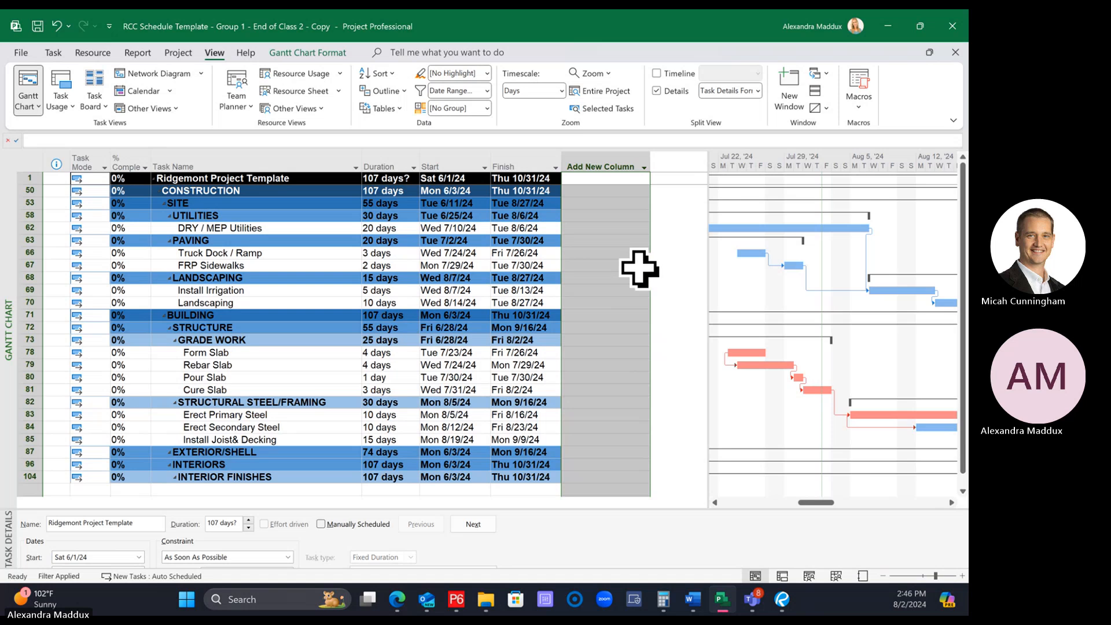
{"action": "left_click", "coordinate": [399, 265]}
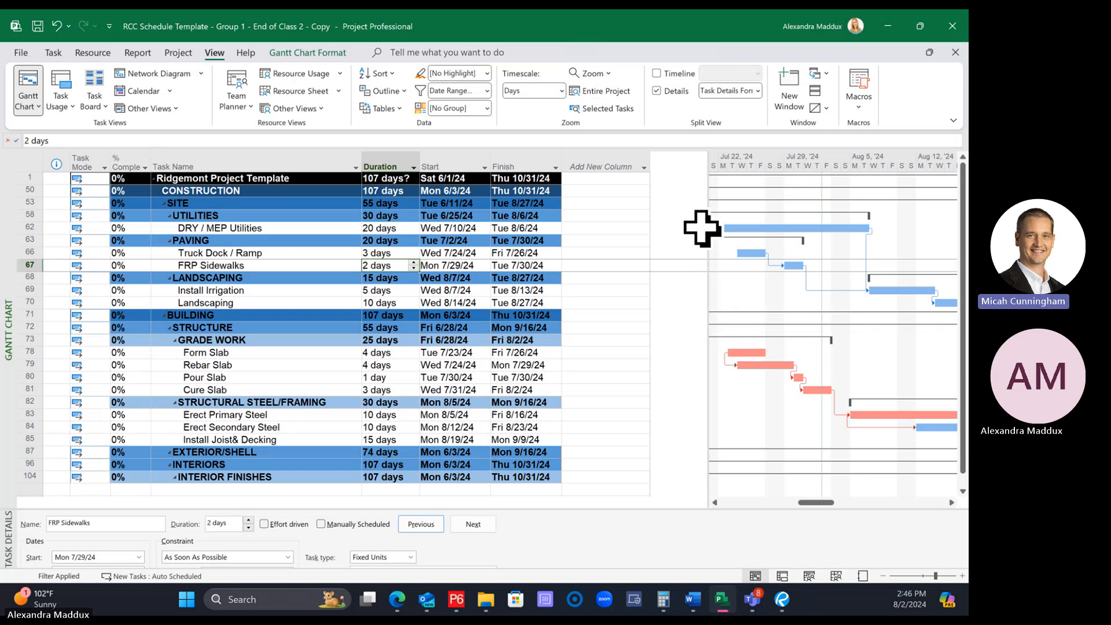
Move the divider between the task table and Gantt chart to just past the Finish column
{"action": "left_click_drag", "start_coordinate": [710, 305], "coordinate": [596, 382]}
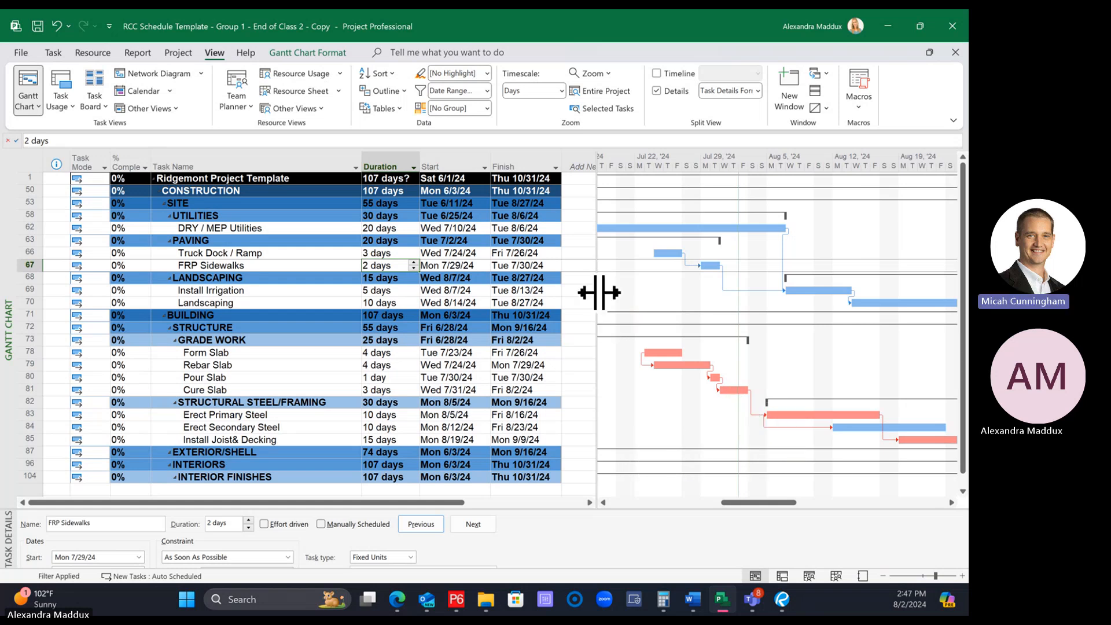
{"action": "left_click_drag", "start_coordinate": [599, 292], "coordinate": [961, 332]}
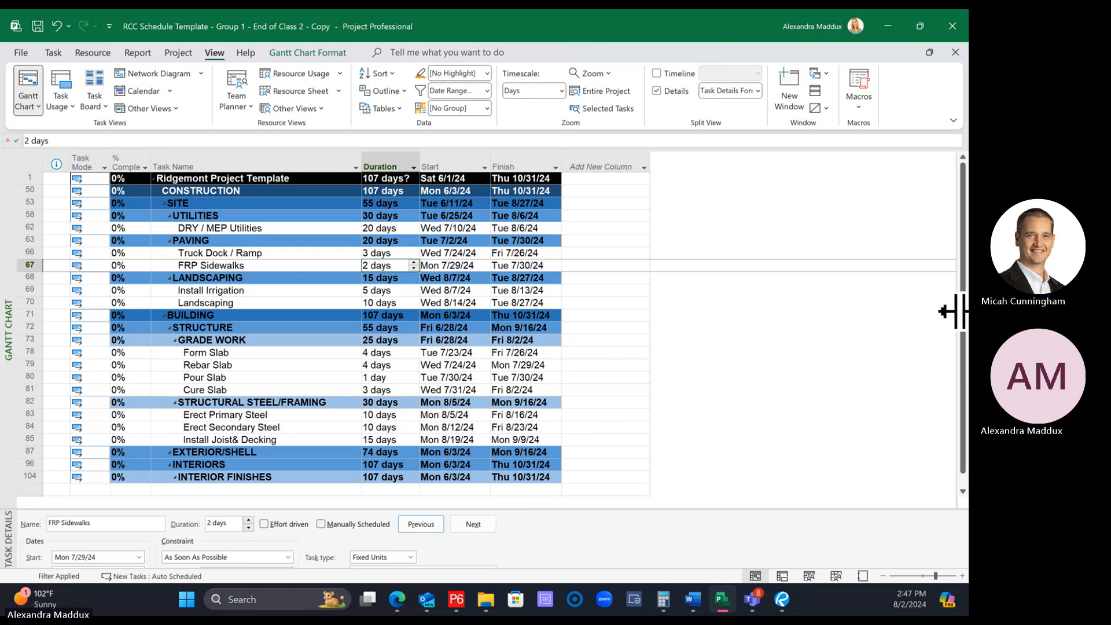
{"action": "left_click_drag", "start_coordinate": [955, 311], "coordinate": [593, 300]}
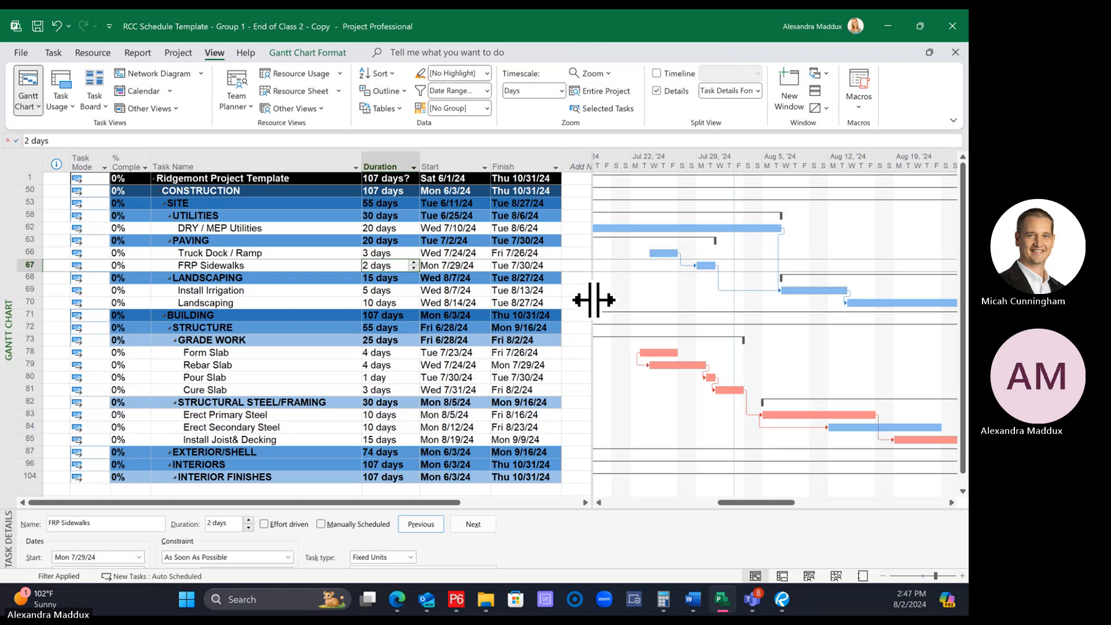
{"action": "left_click_drag", "start_coordinate": [593, 300], "coordinate": [581, 298]}
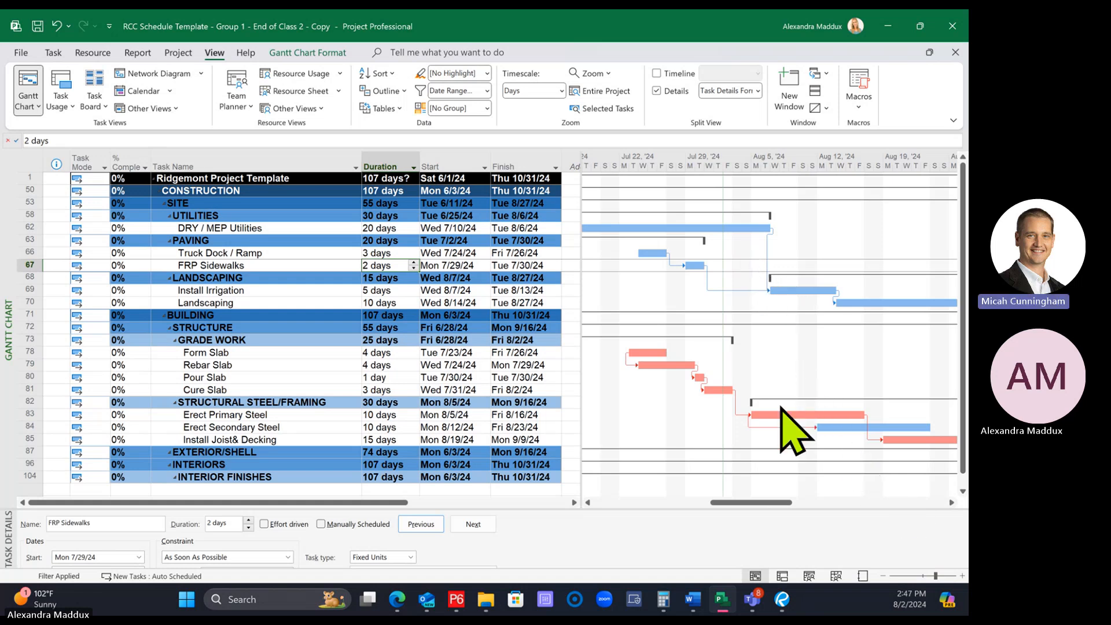
{"action": "scroll", "coordinate": [781, 407], "scroll_direction": "down", "scroll_amount": 2}
{"action": "scroll", "coordinate": [793, 433], "scroll_direction": "up", "scroll_amount": 2}
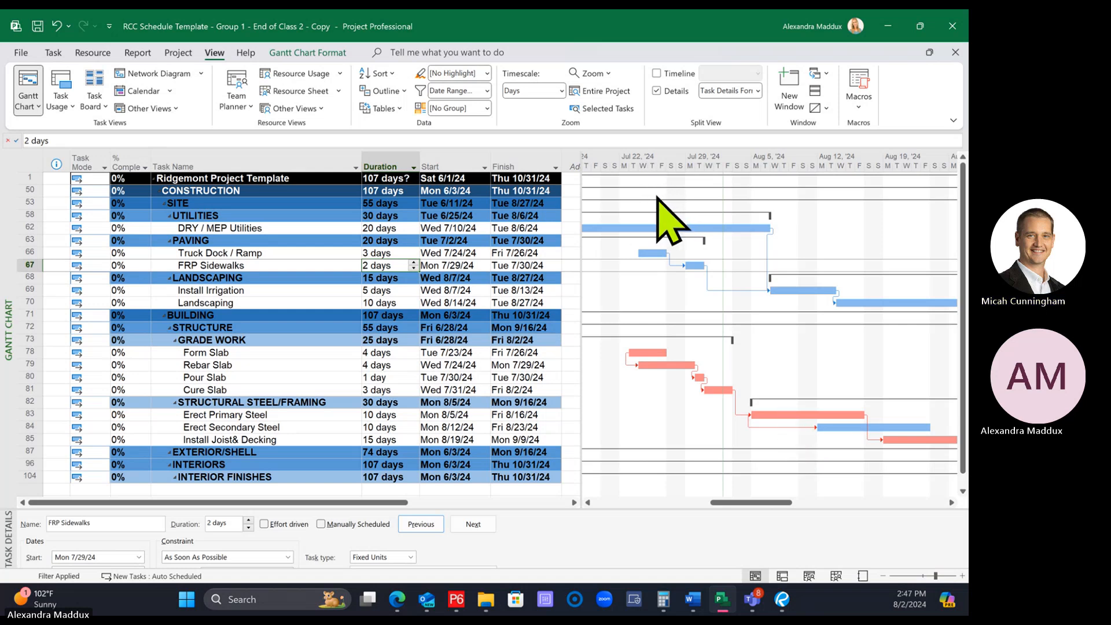
Check the print preview of the filtered schedule and return to the Gantt Chart view
{"action": "left_click", "coordinate": [21, 52]}
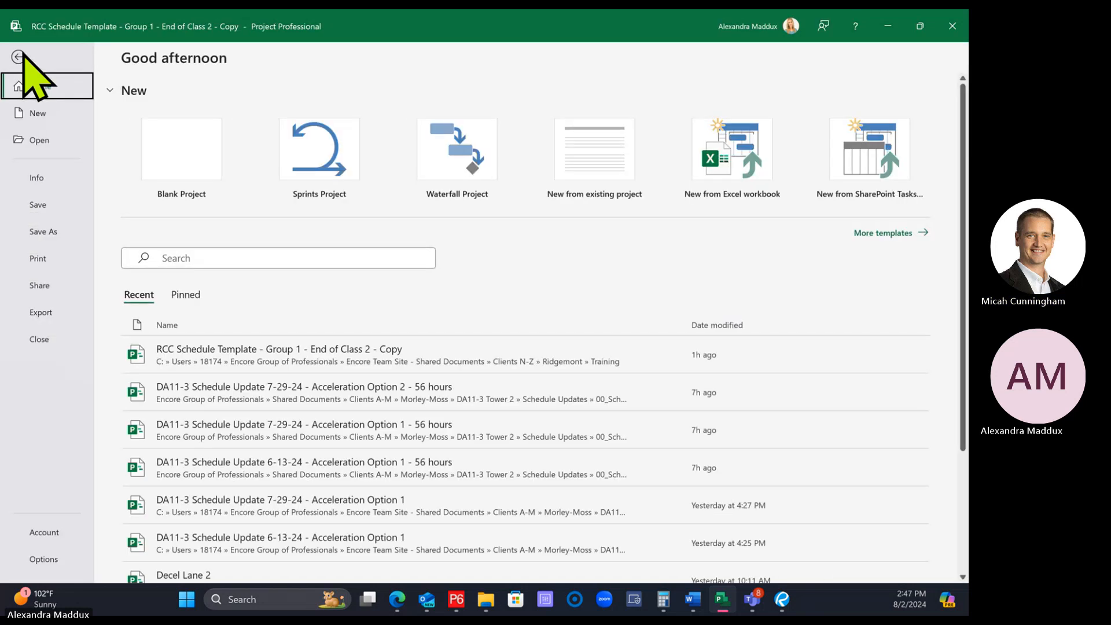
{"action": "left_click", "coordinate": [39, 258]}
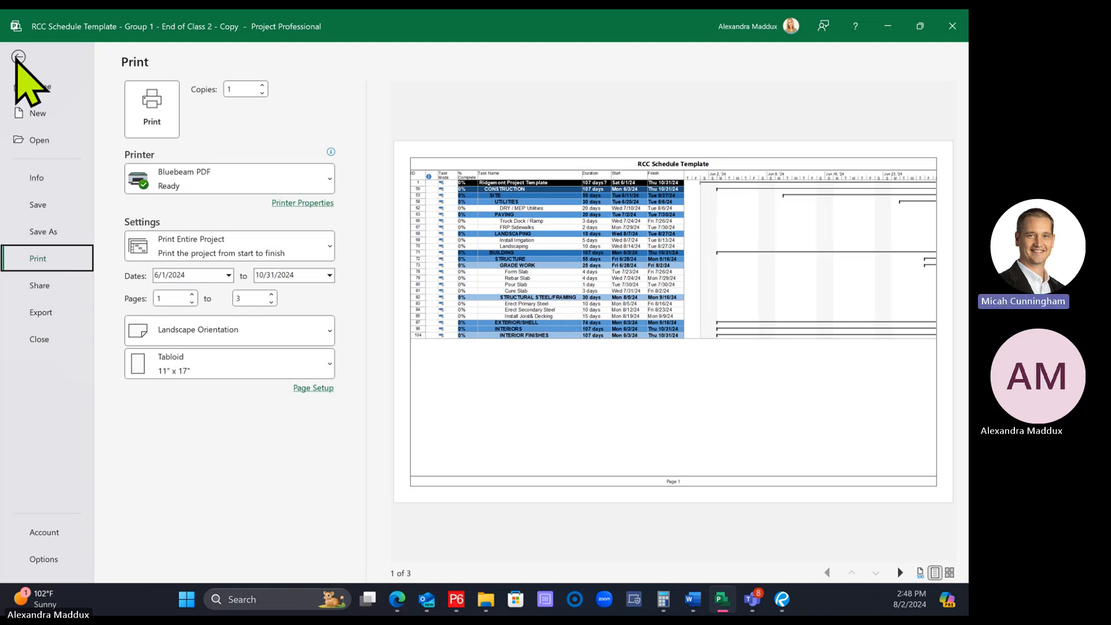
{"action": "left_click", "coordinate": [18, 57]}
Adjust the Gantt chart zoom, ending on the Days timescale with wider day spacing
{"action": "left_click", "coordinate": [962, 576]}
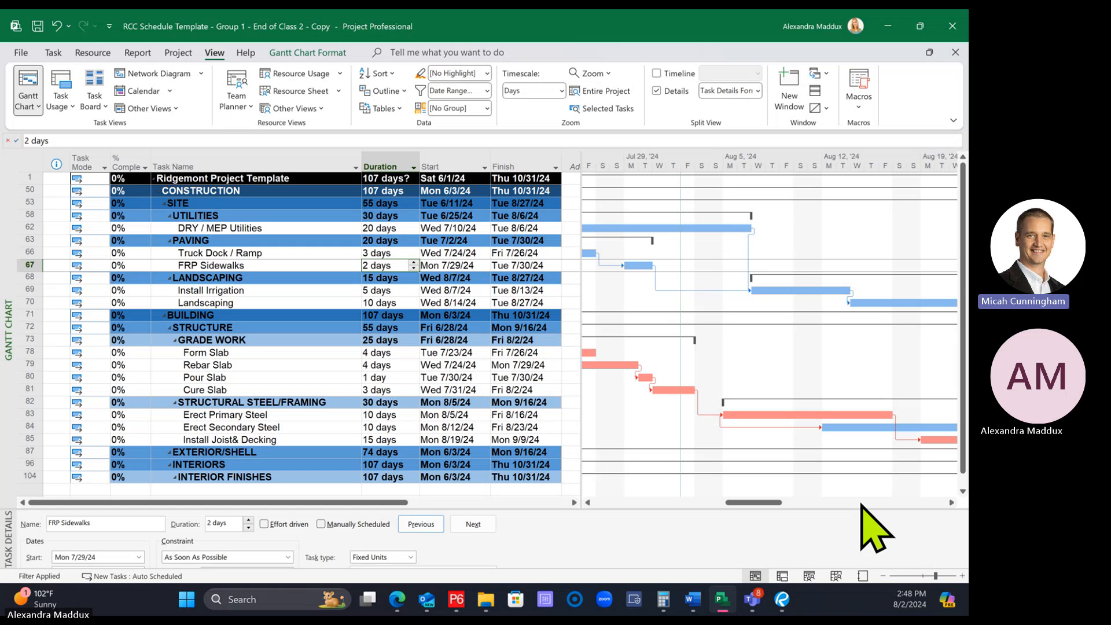
{"action": "left_click", "coordinate": [884, 576]}
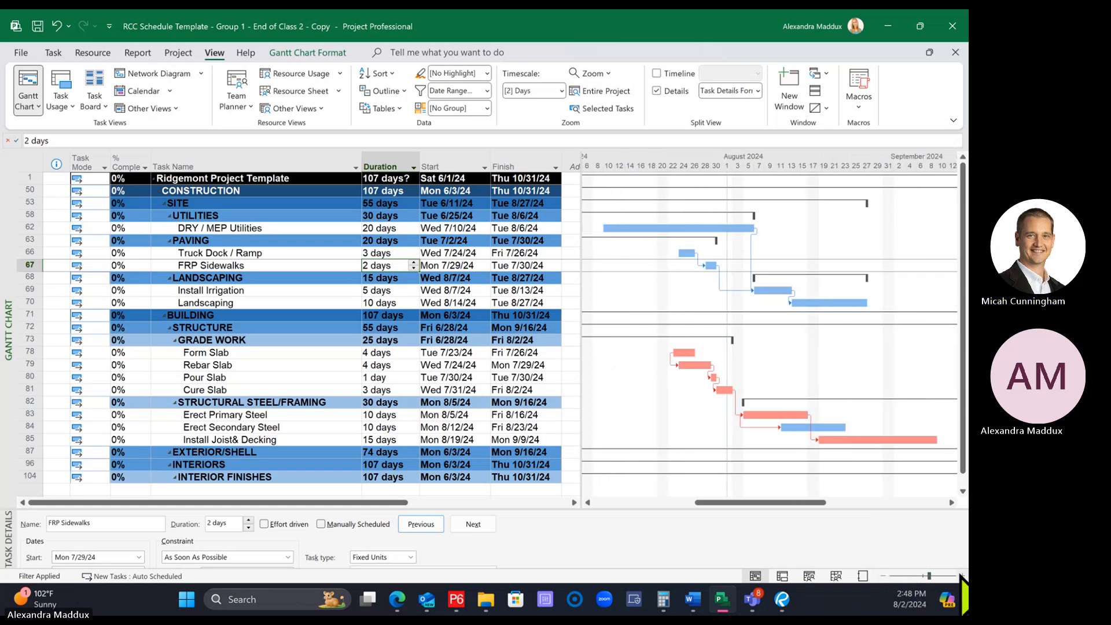
{"action": "left_click", "coordinate": [961, 576]}
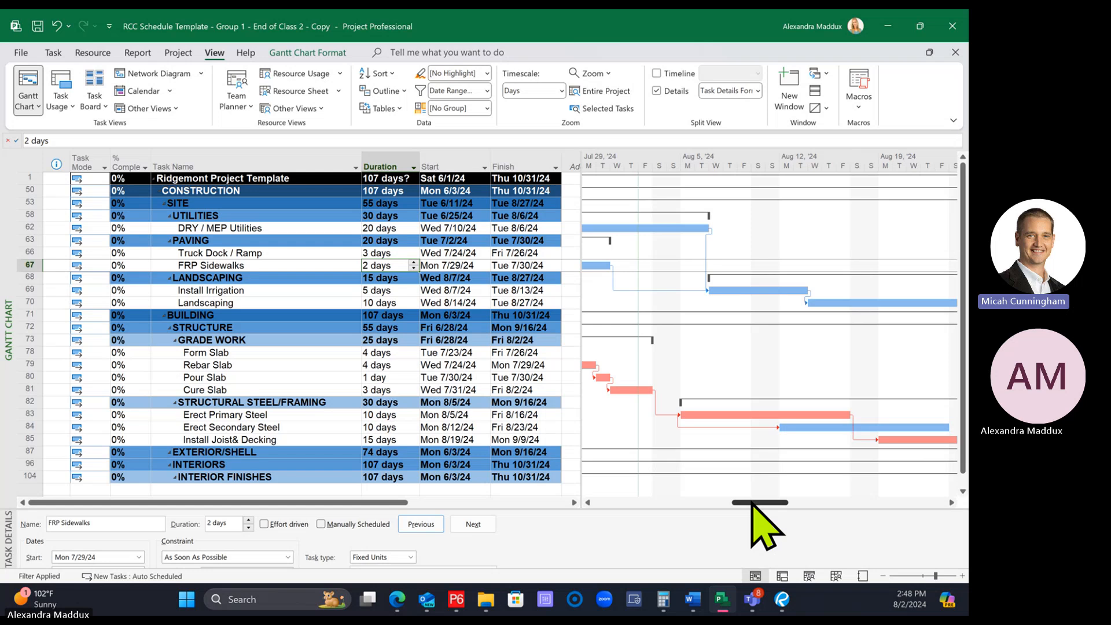
Open the print settings and set the start of the printed timescale to 7/26/2024
{"action": "mouse_move", "coordinate": [751, 502]}
{"action": "left_mouse_down"}
{"action": "mouse_move", "coordinate": [723, 503]}
{"action": "mouse_move", "coordinate": [737, 502]}
{"action": "left_mouse_up"}
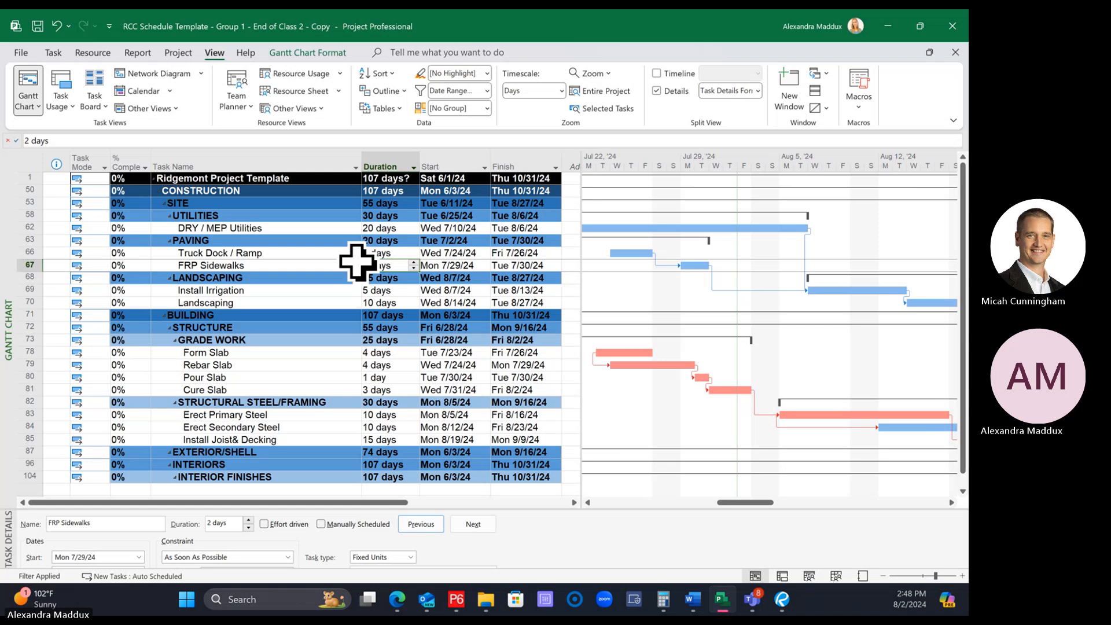
{"action": "left_click", "coordinate": [21, 51]}
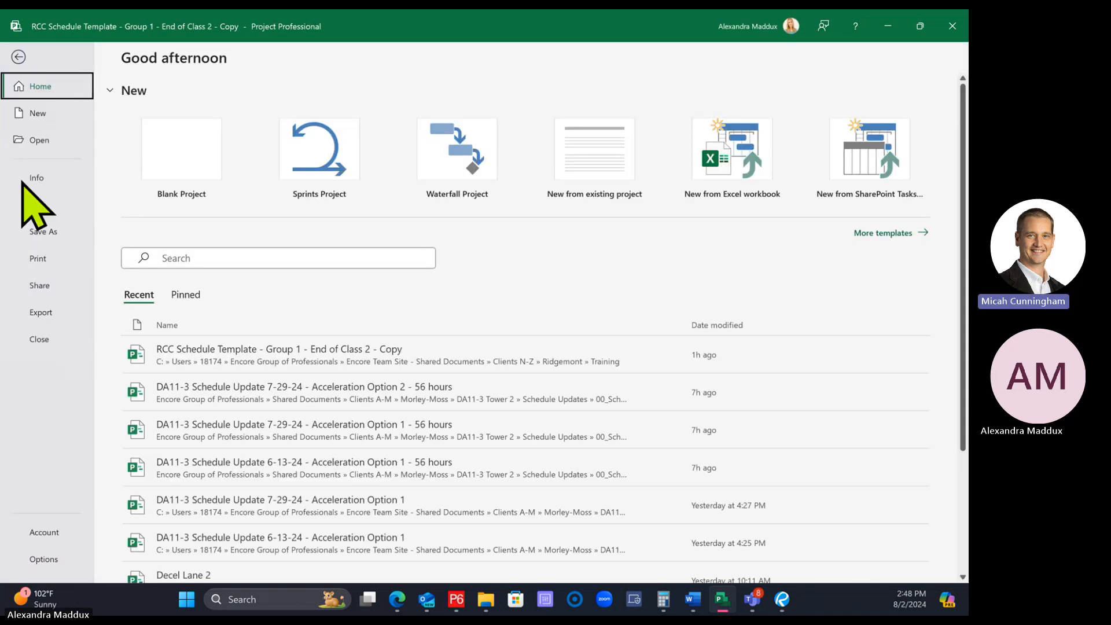
{"action": "left_click", "coordinate": [28, 254]}
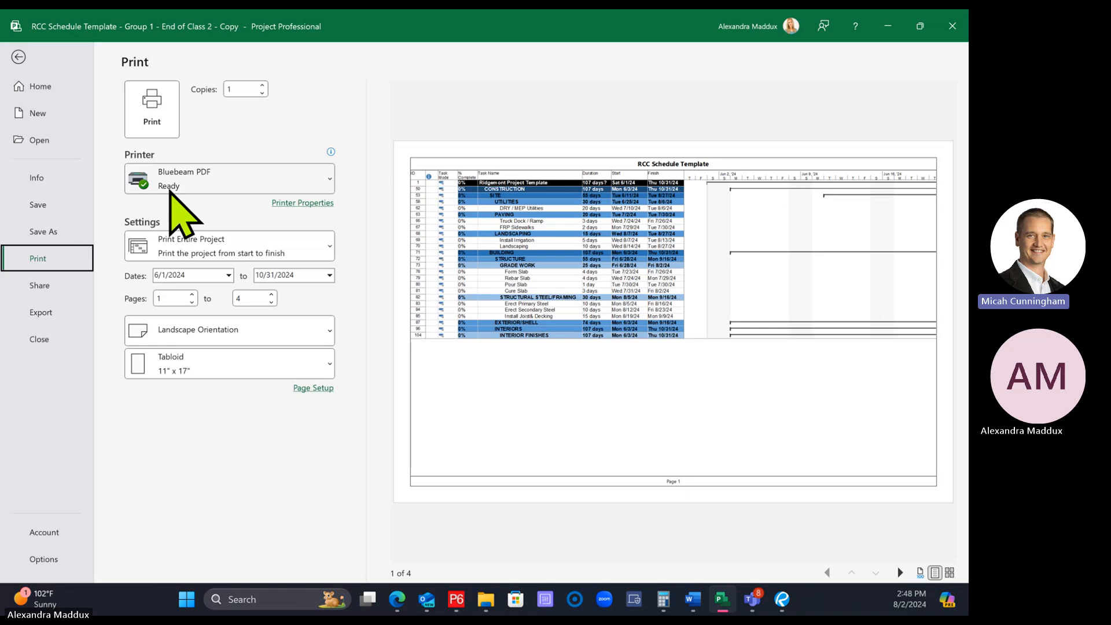
{"action": "mouse_move", "coordinate": [171, 191]}
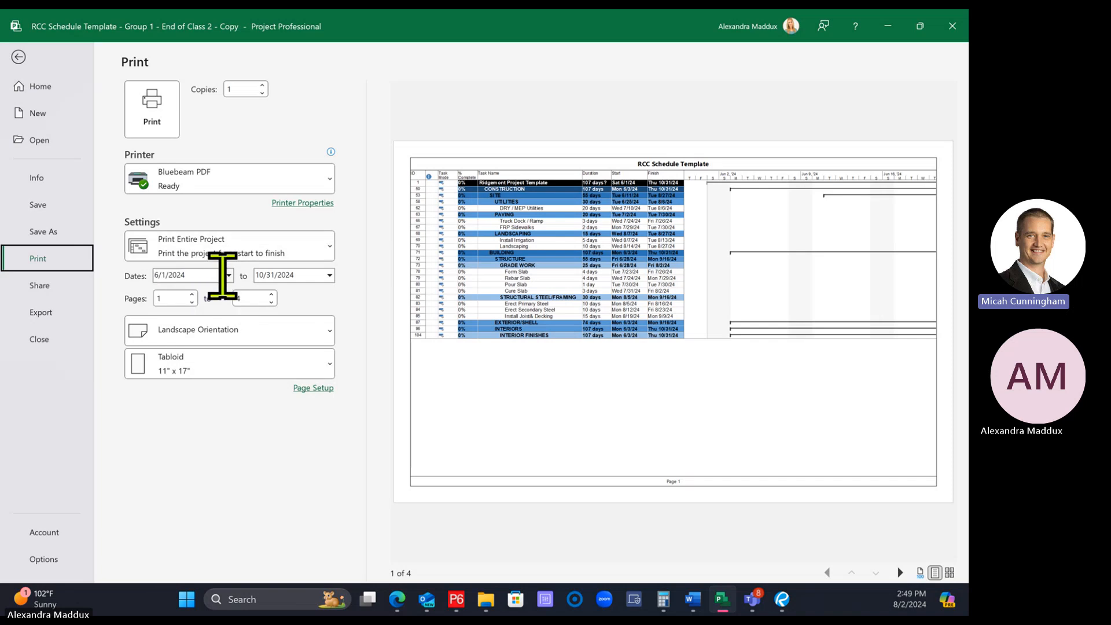
{"action": "left_click", "coordinate": [228, 276]}
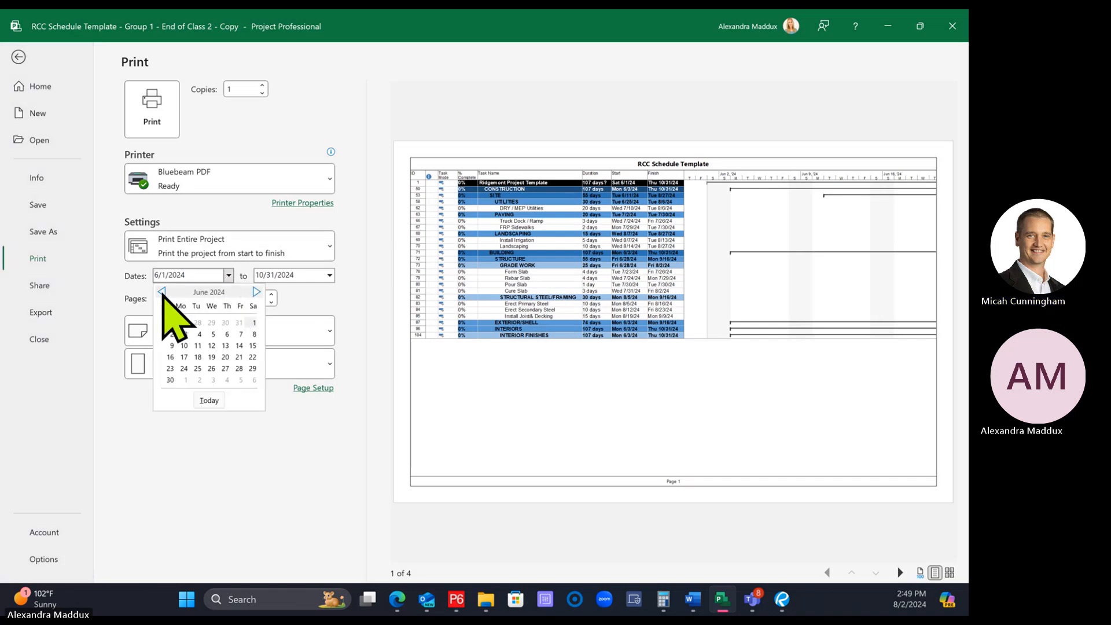
{"action": "left_click", "coordinate": [255, 291]}
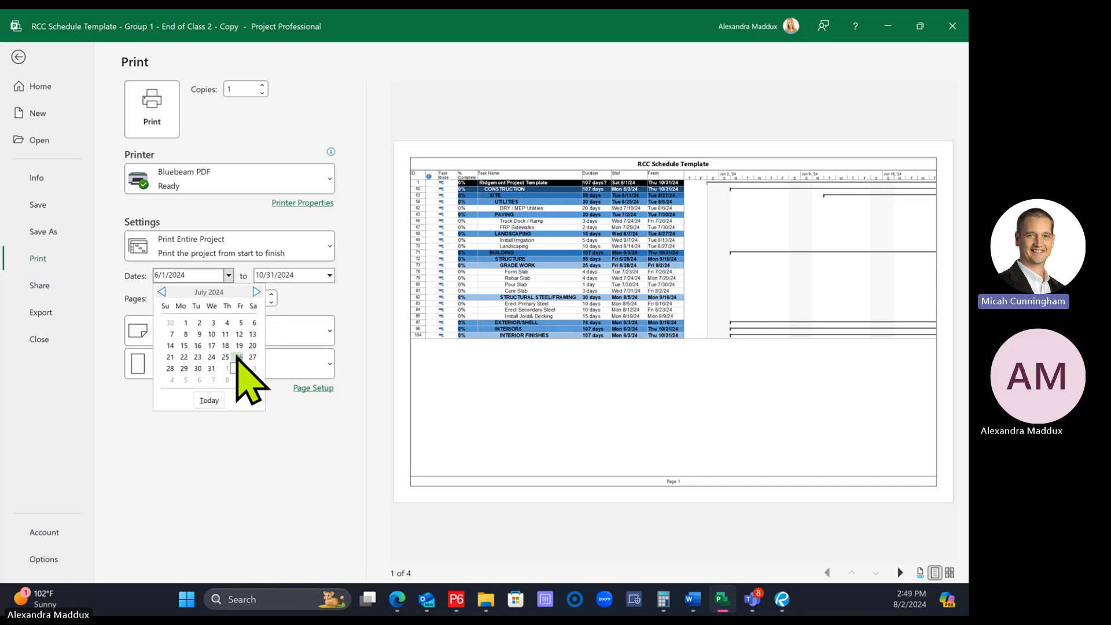
{"action": "left_click", "coordinate": [237, 356]}
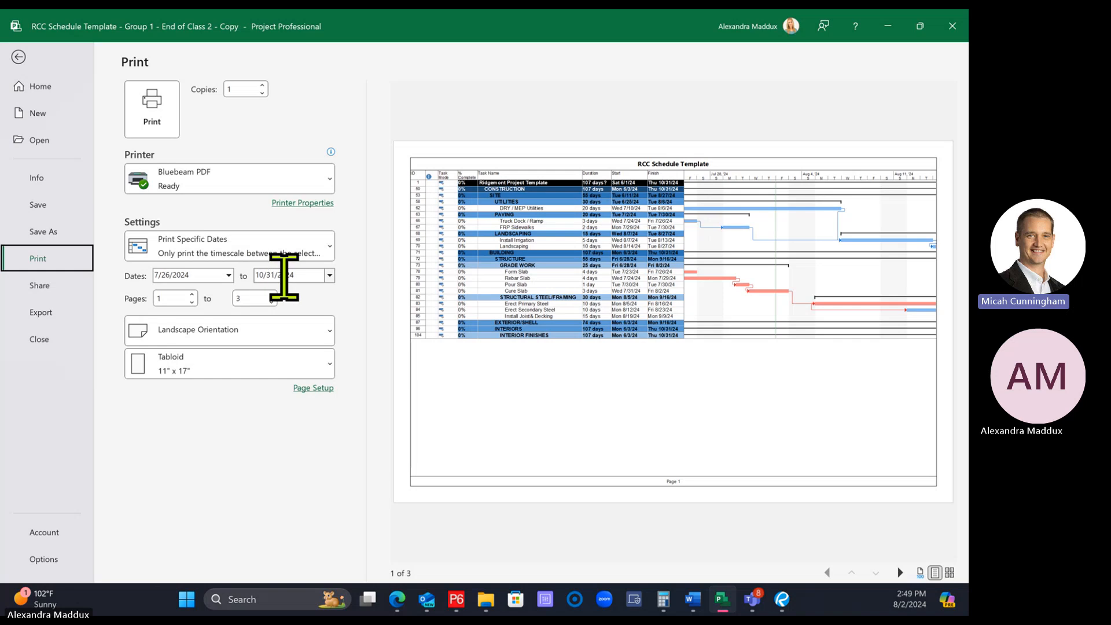
Set the end of the printed timescale to 8/23/2024
{"action": "left_click", "coordinate": [329, 278]}
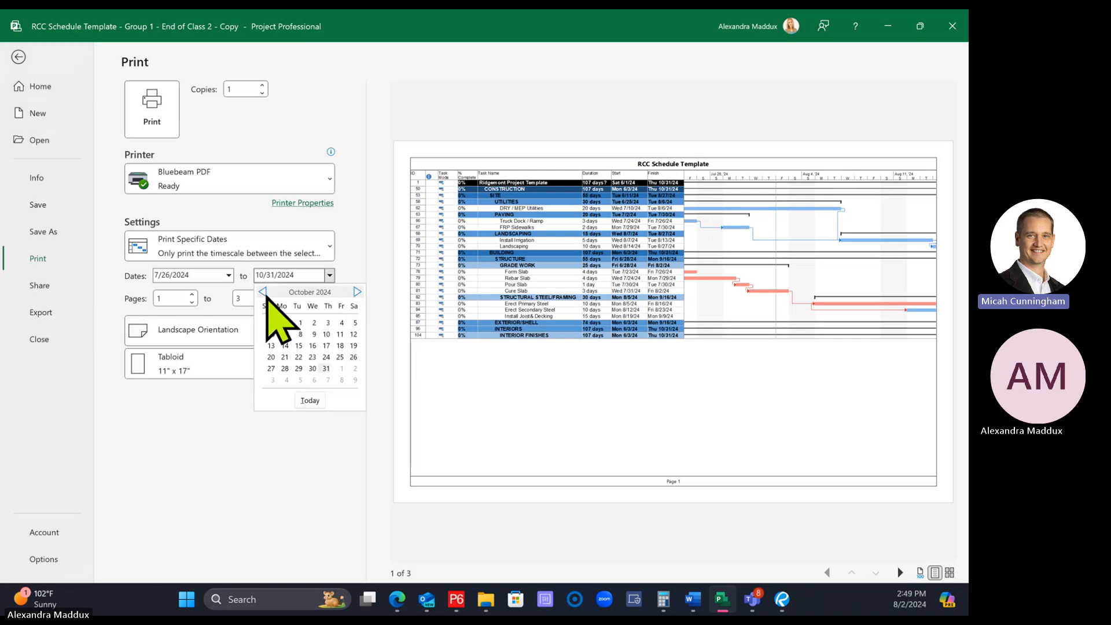
{"action": "left_click", "coordinate": [263, 292]}
{"action": "left_click", "coordinate": [263, 292]}
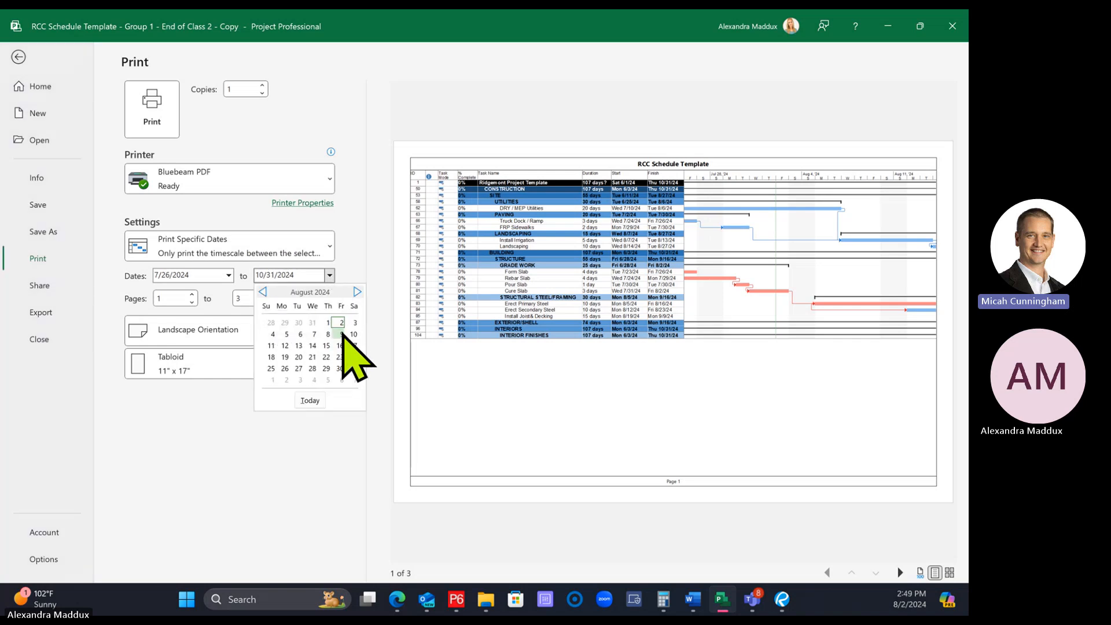
{"action": "left_click", "coordinate": [340, 357]}
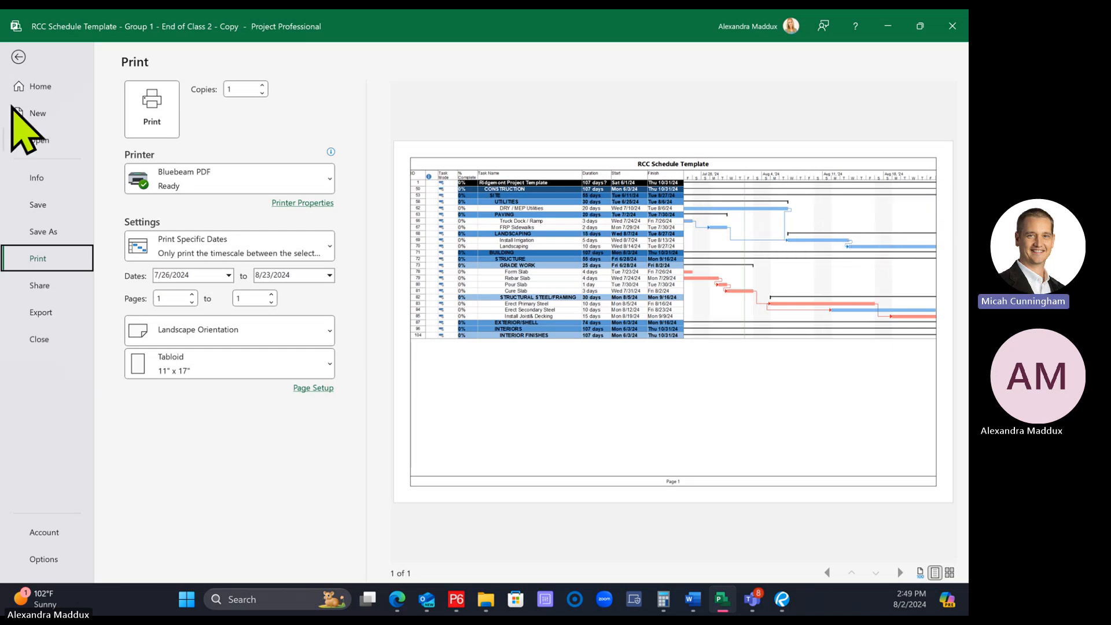
Try a closer zoom on the Gantt chart timescale, zoom back out and return to the print preview
{"action": "left_click", "coordinate": [19, 58]}
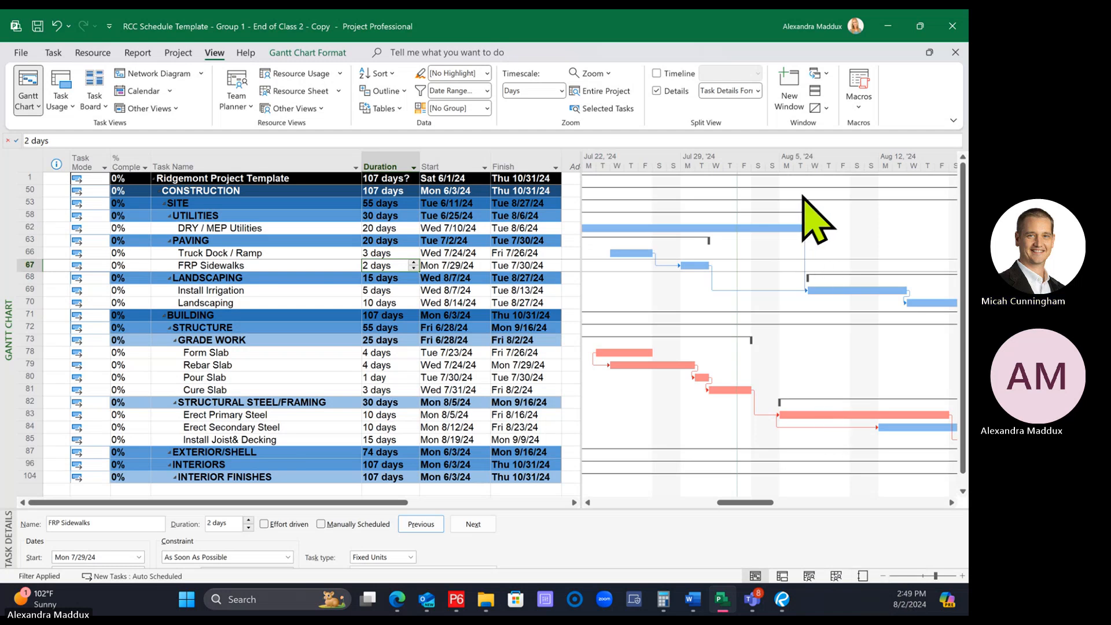
{"action": "left_click", "coordinate": [963, 577]}
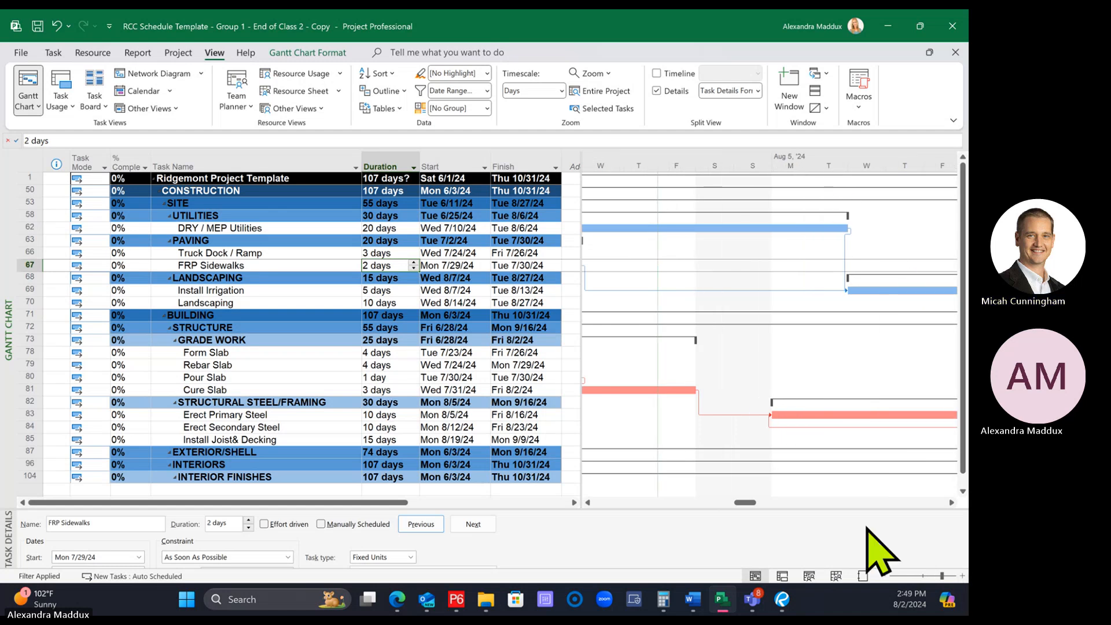
{"action": "left_click", "coordinate": [884, 576]}
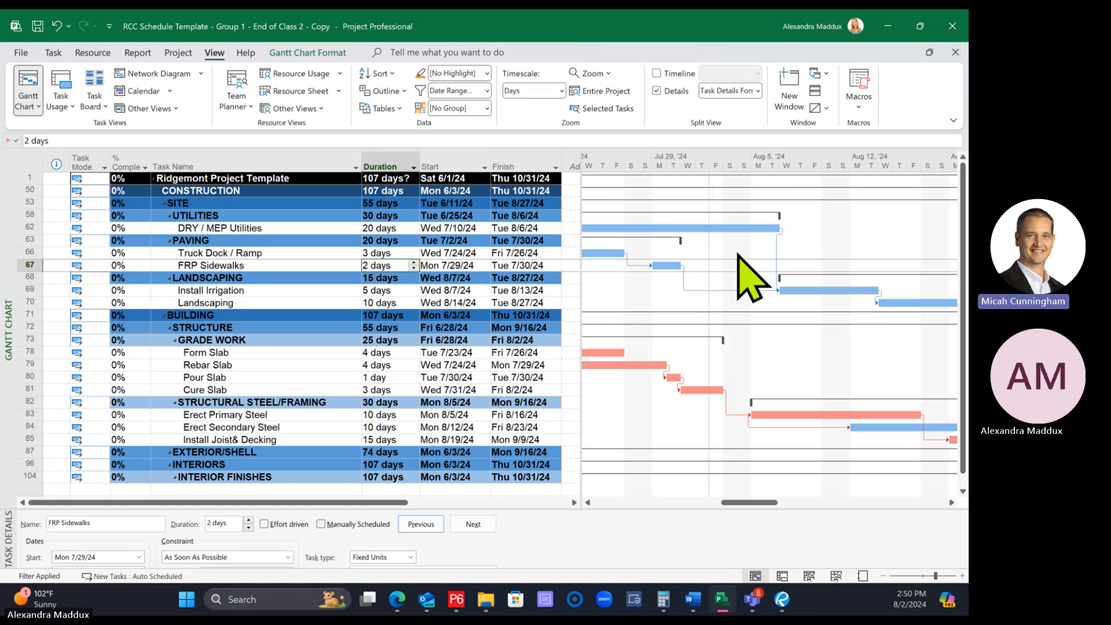
{"action": "left_click", "coordinate": [22, 53]}
{"action": "left_click", "coordinate": [39, 259]}
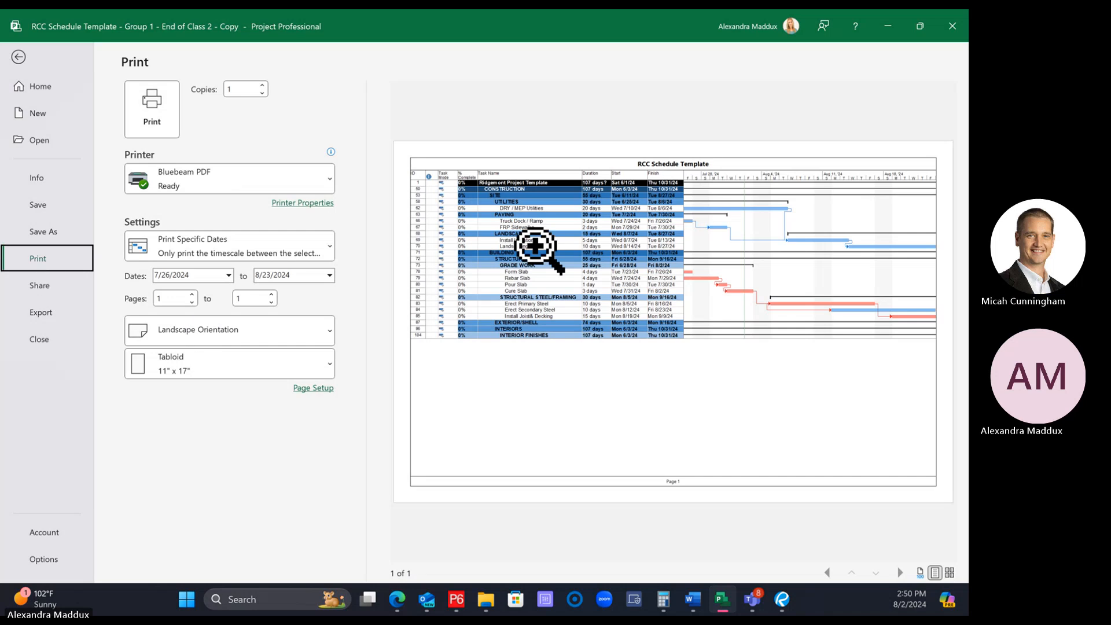
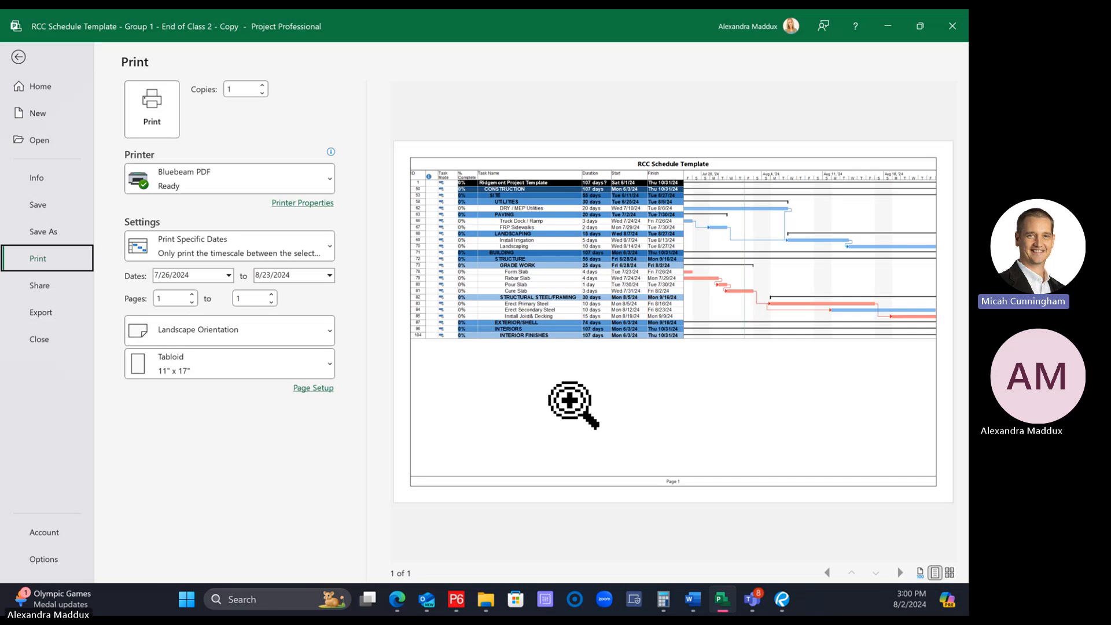
Magnify the Gantt bars in the print preview for a closer look and return to the schedule
{"action": "left_click", "coordinate": [791, 265]}
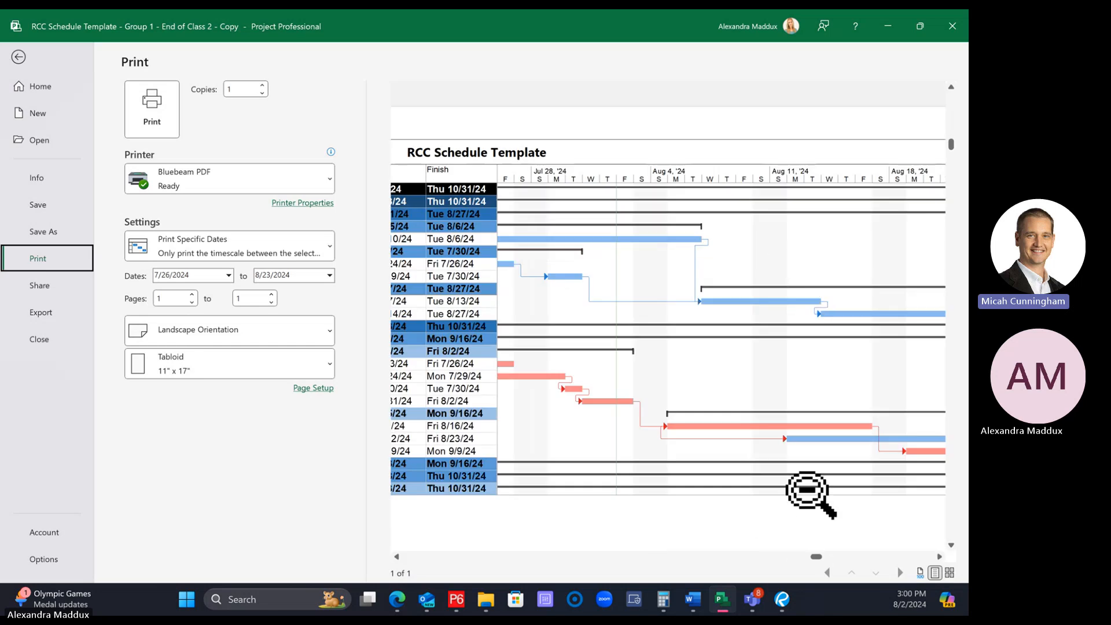
{"action": "left_click", "coordinate": [19, 56]}
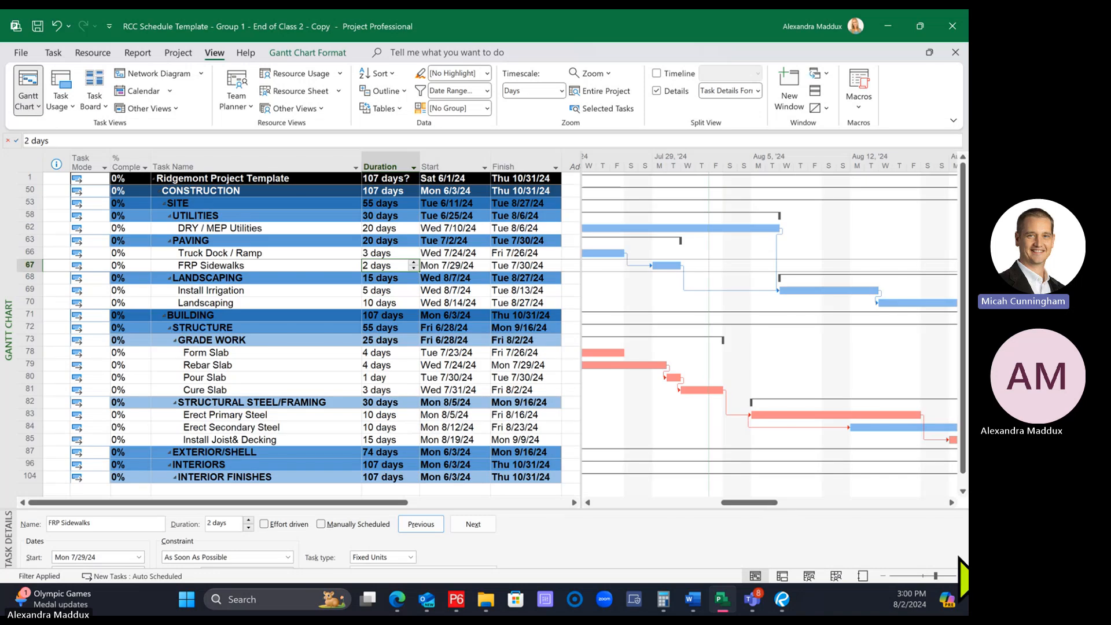
Zoom the Gantt chart's timescale in to its maximum and look through both pages of the print preview
{"action": "left_click", "coordinate": [961, 575]}
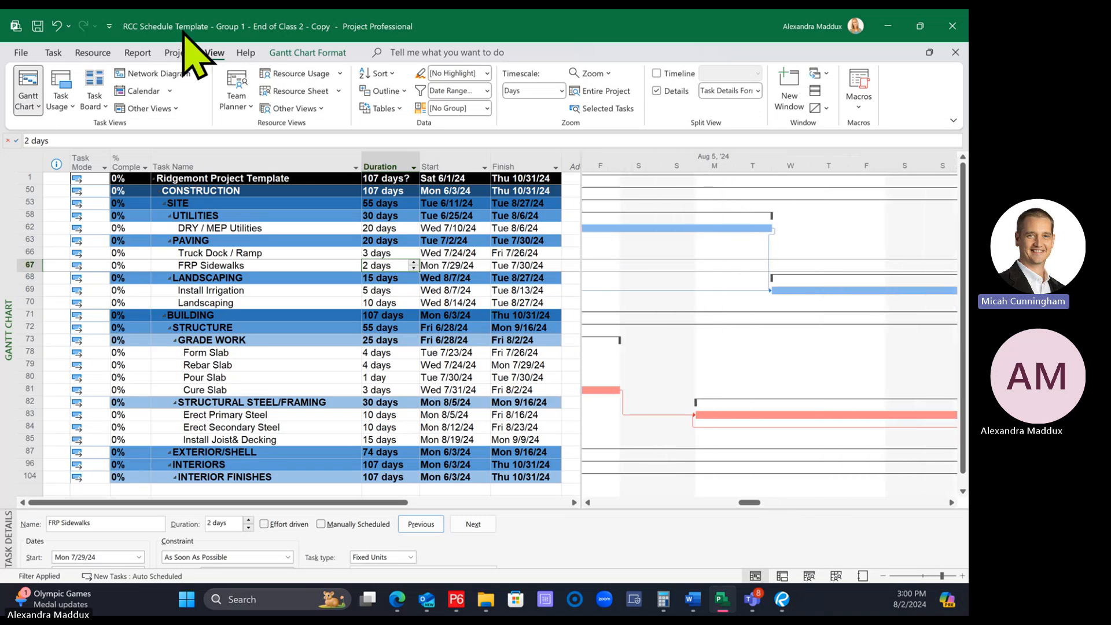
{"action": "left_click", "coordinate": [22, 53]}
{"action": "left_click", "coordinate": [40, 258]}
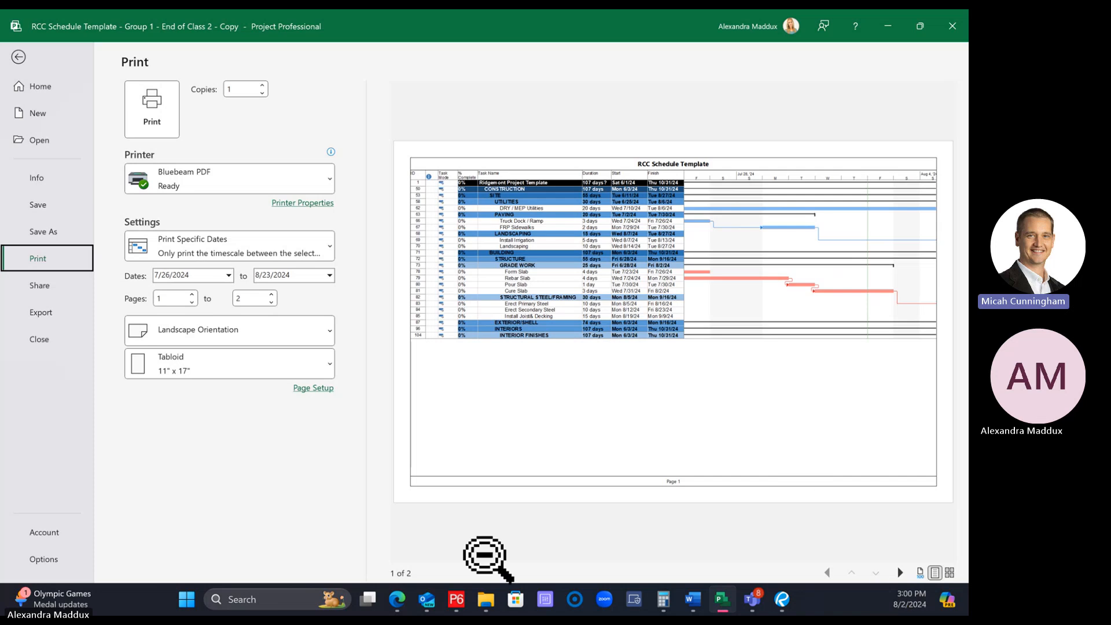
{"action": "left_click", "coordinate": [900, 572]}
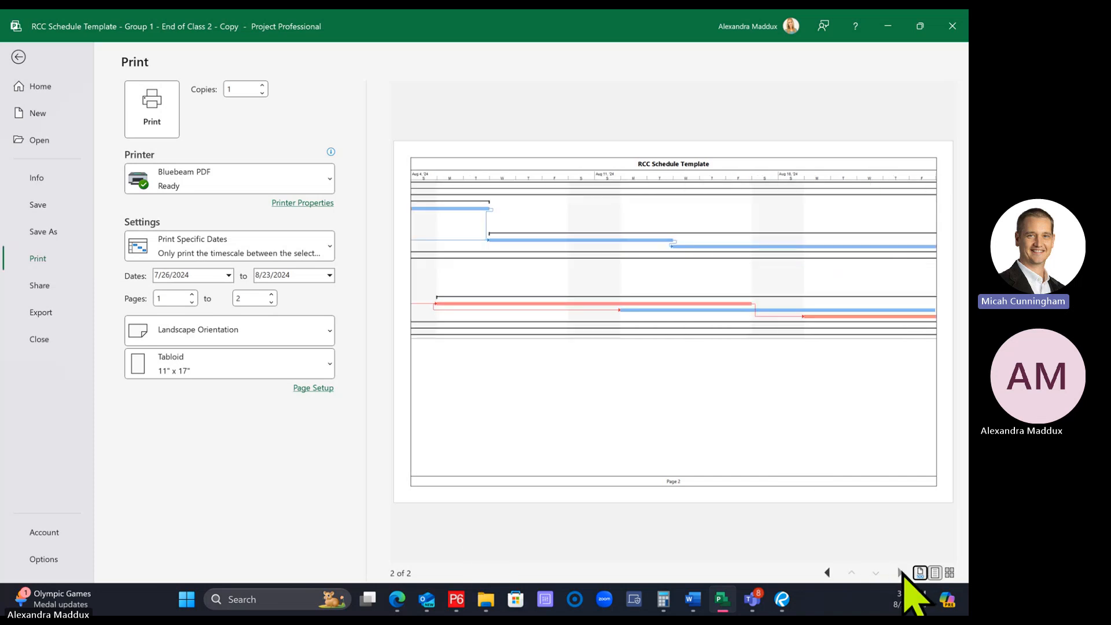
{"action": "left_click", "coordinate": [827, 572]}
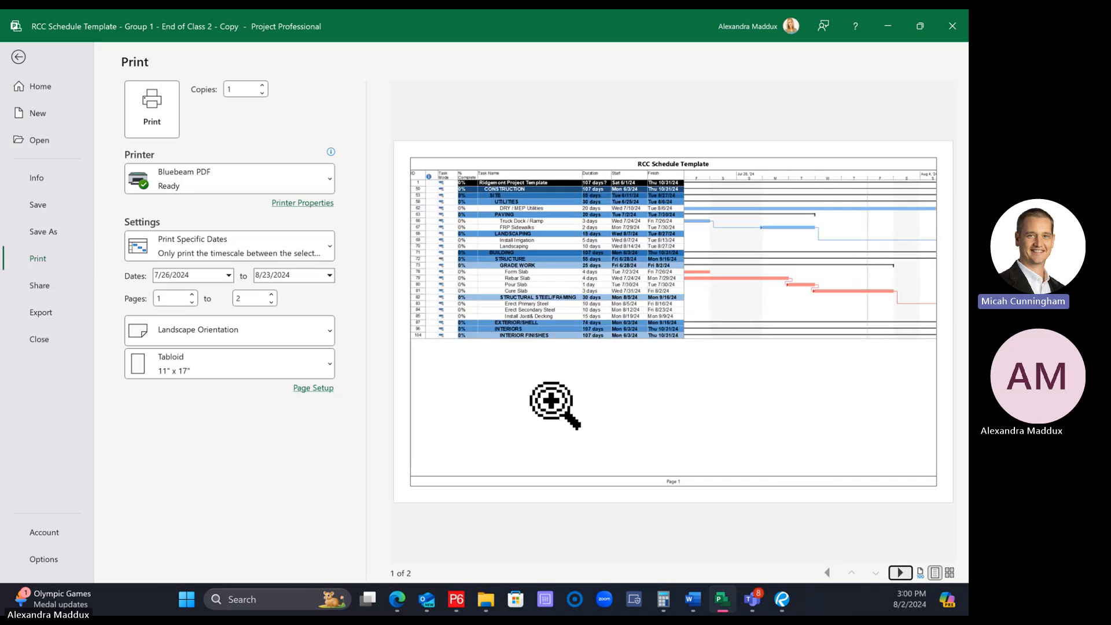
Zoom the Gantt chart's timescale back out to show several weeks and reopen the print preview
{"action": "left_click", "coordinate": [22, 59]}
{"action": "left_click", "coordinate": [886, 577]}
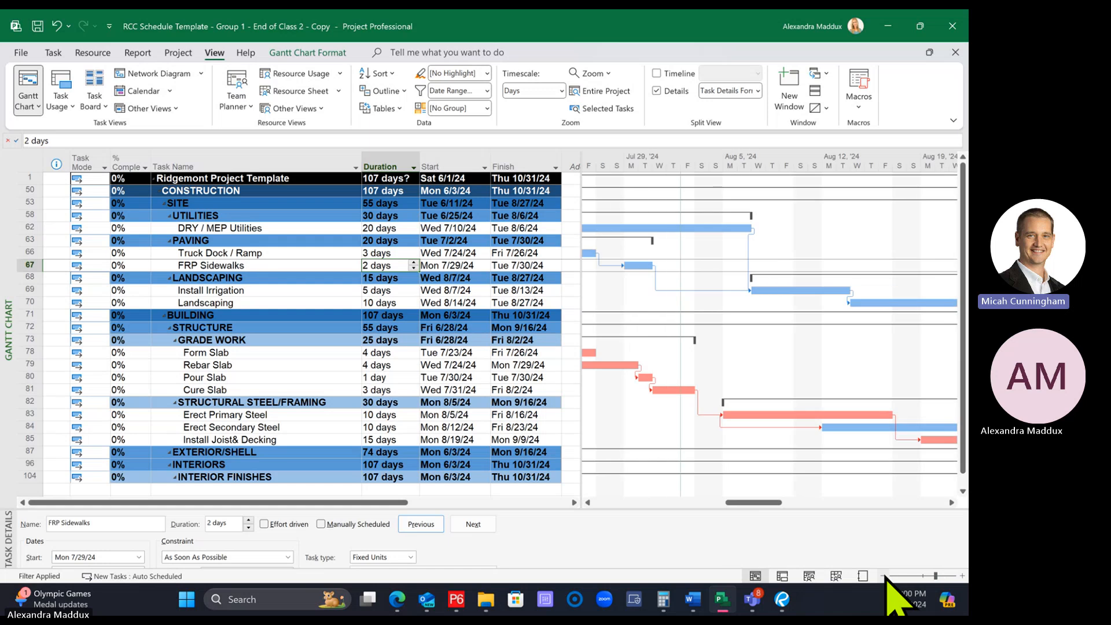
{"action": "left_click", "coordinate": [21, 52]}
{"action": "left_click", "coordinate": [38, 258]}
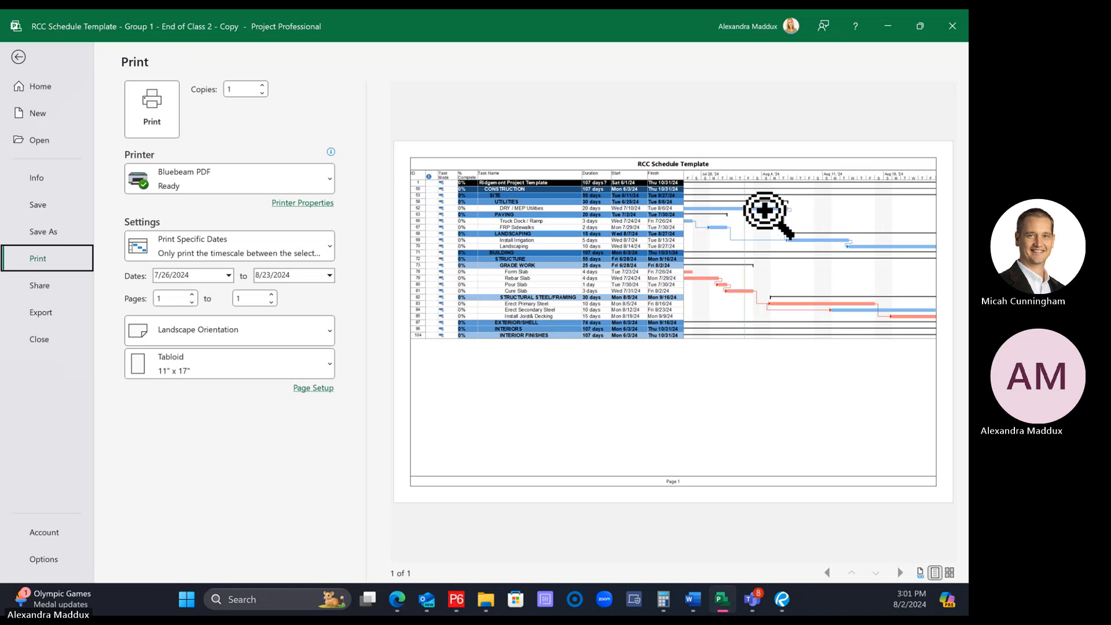
{"action": "left_click", "coordinate": [547, 24]}
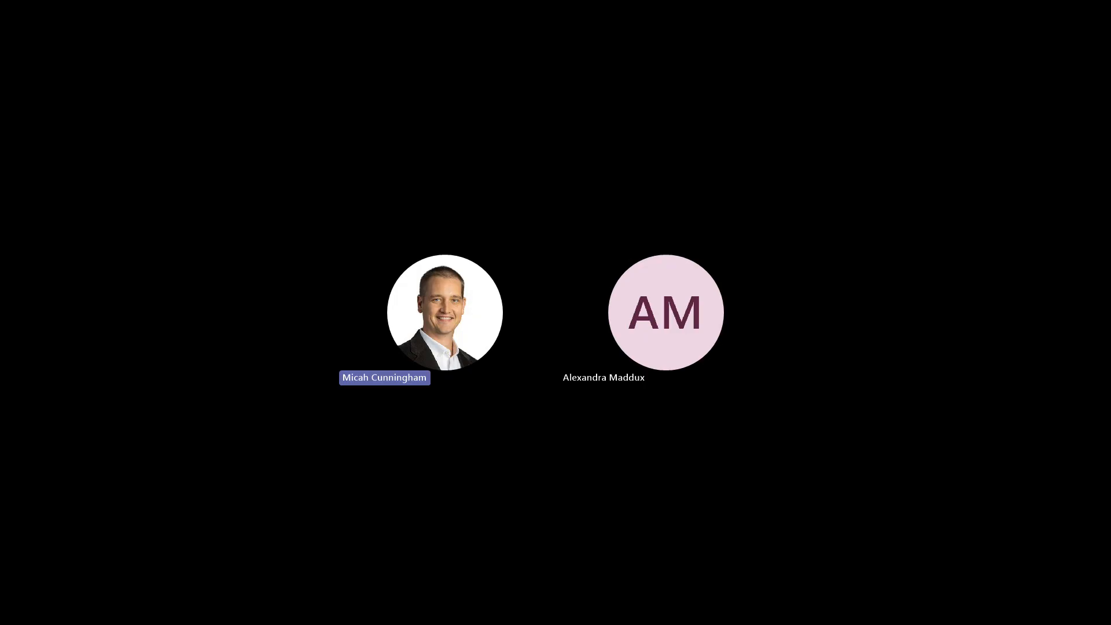